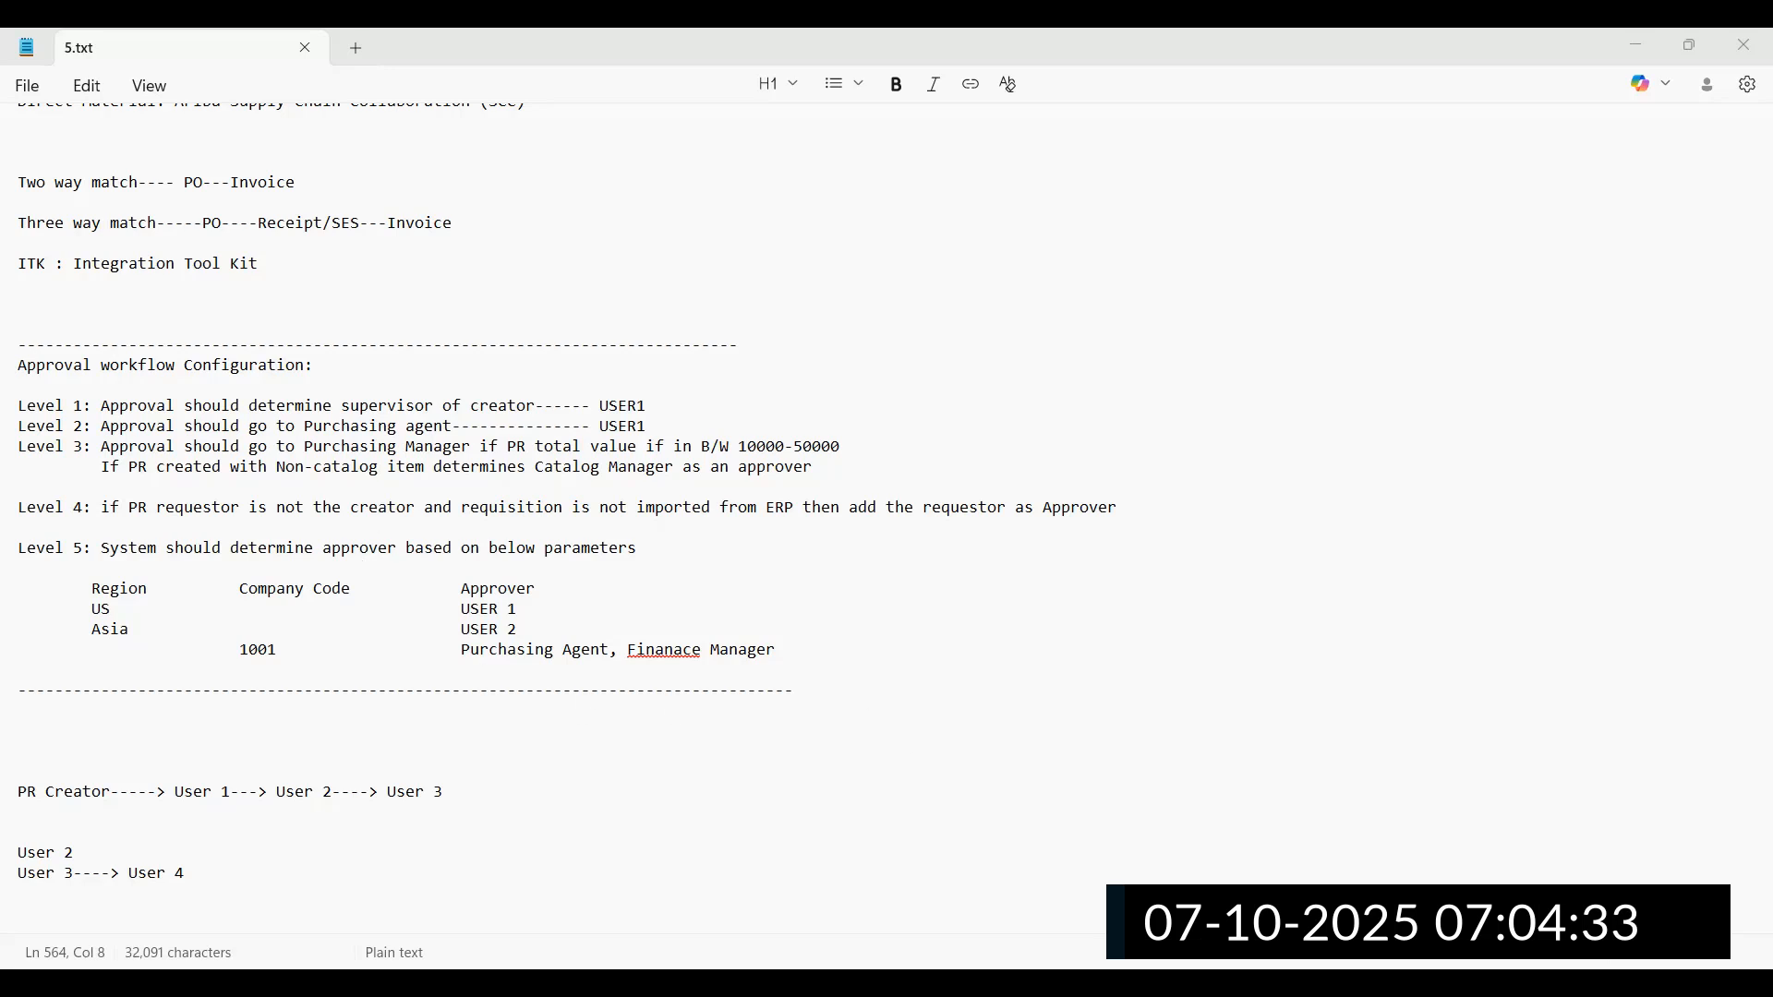
Review the Level 1 to Level 4 approver rules in the Approval workflow Configuration notes, highlighting each rule in turn
left_click(1108, 986)
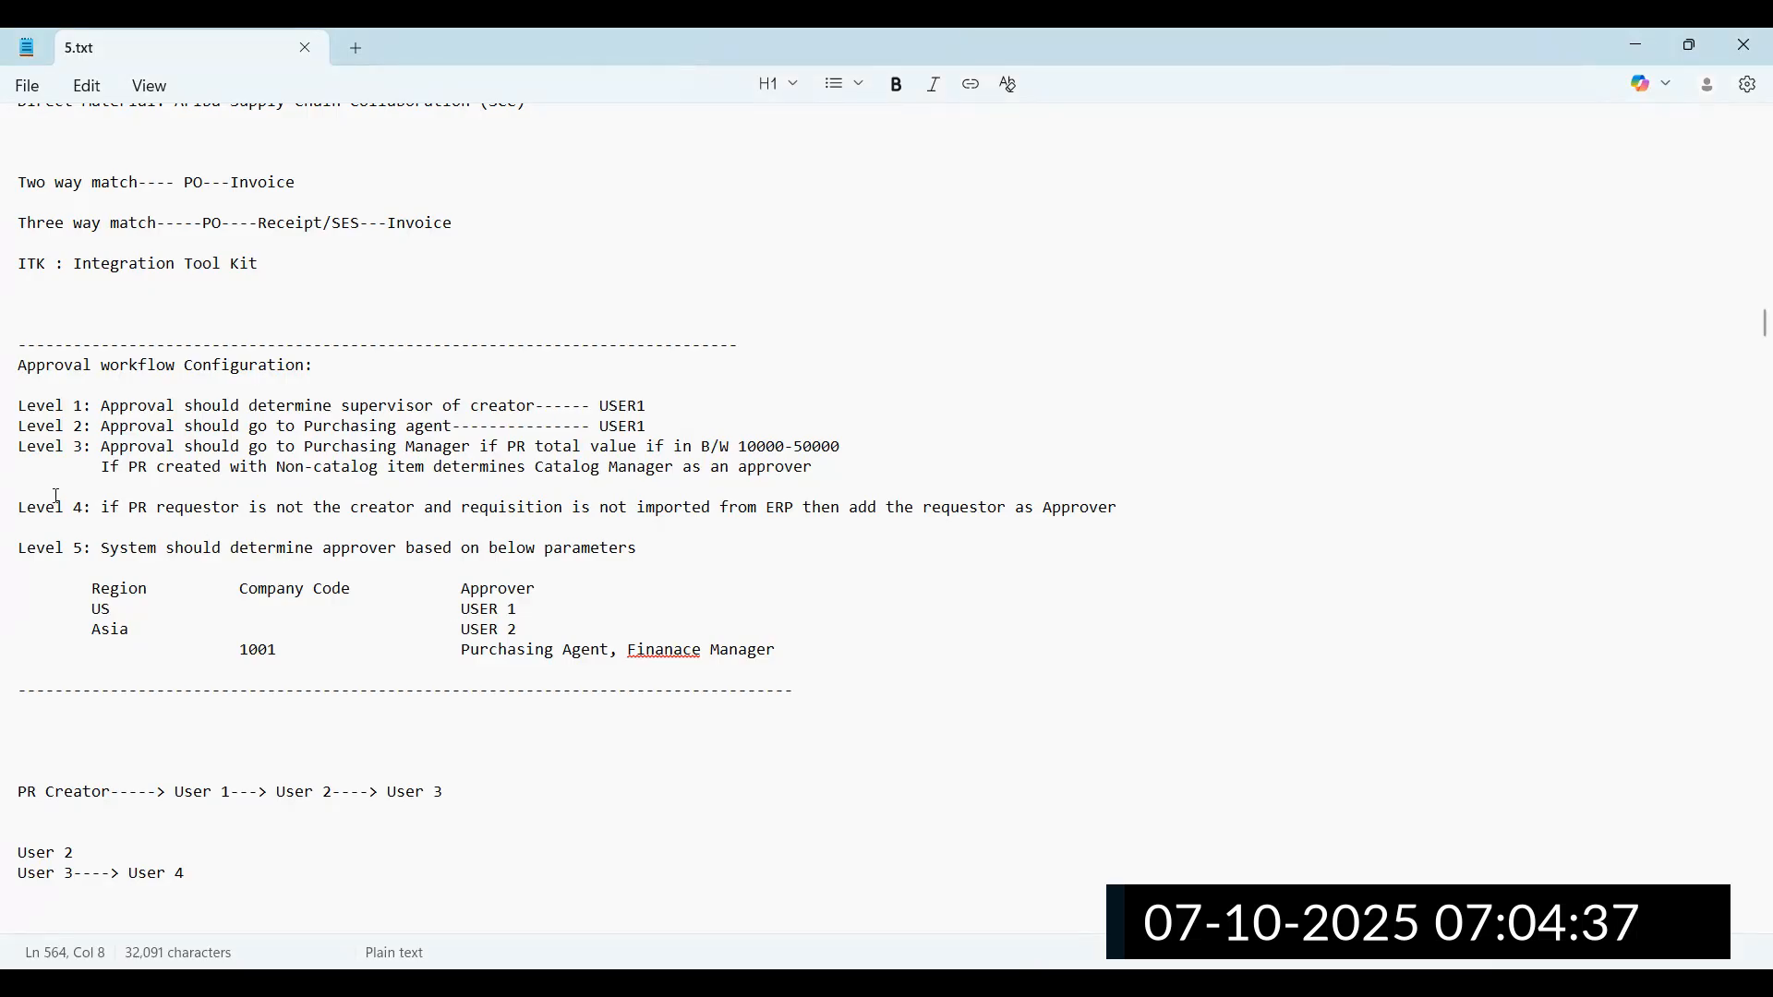
left_click_drag(11, 407, 783, 652)
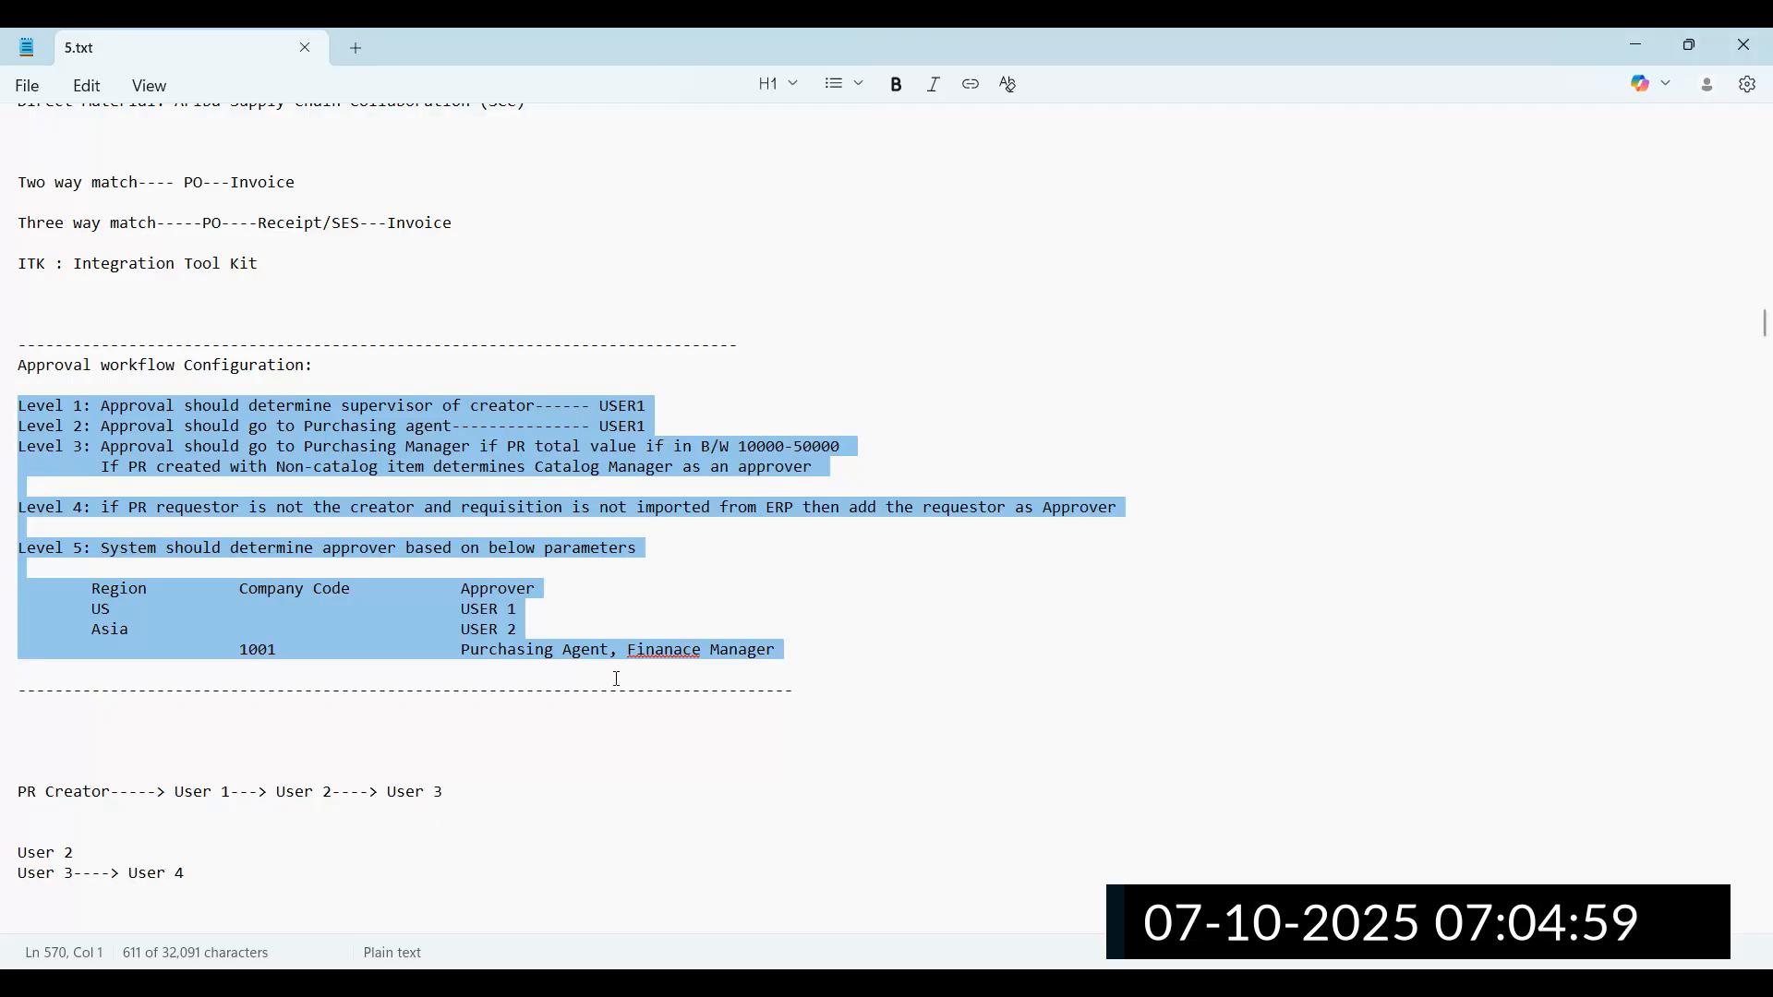
left_click(21, 407)
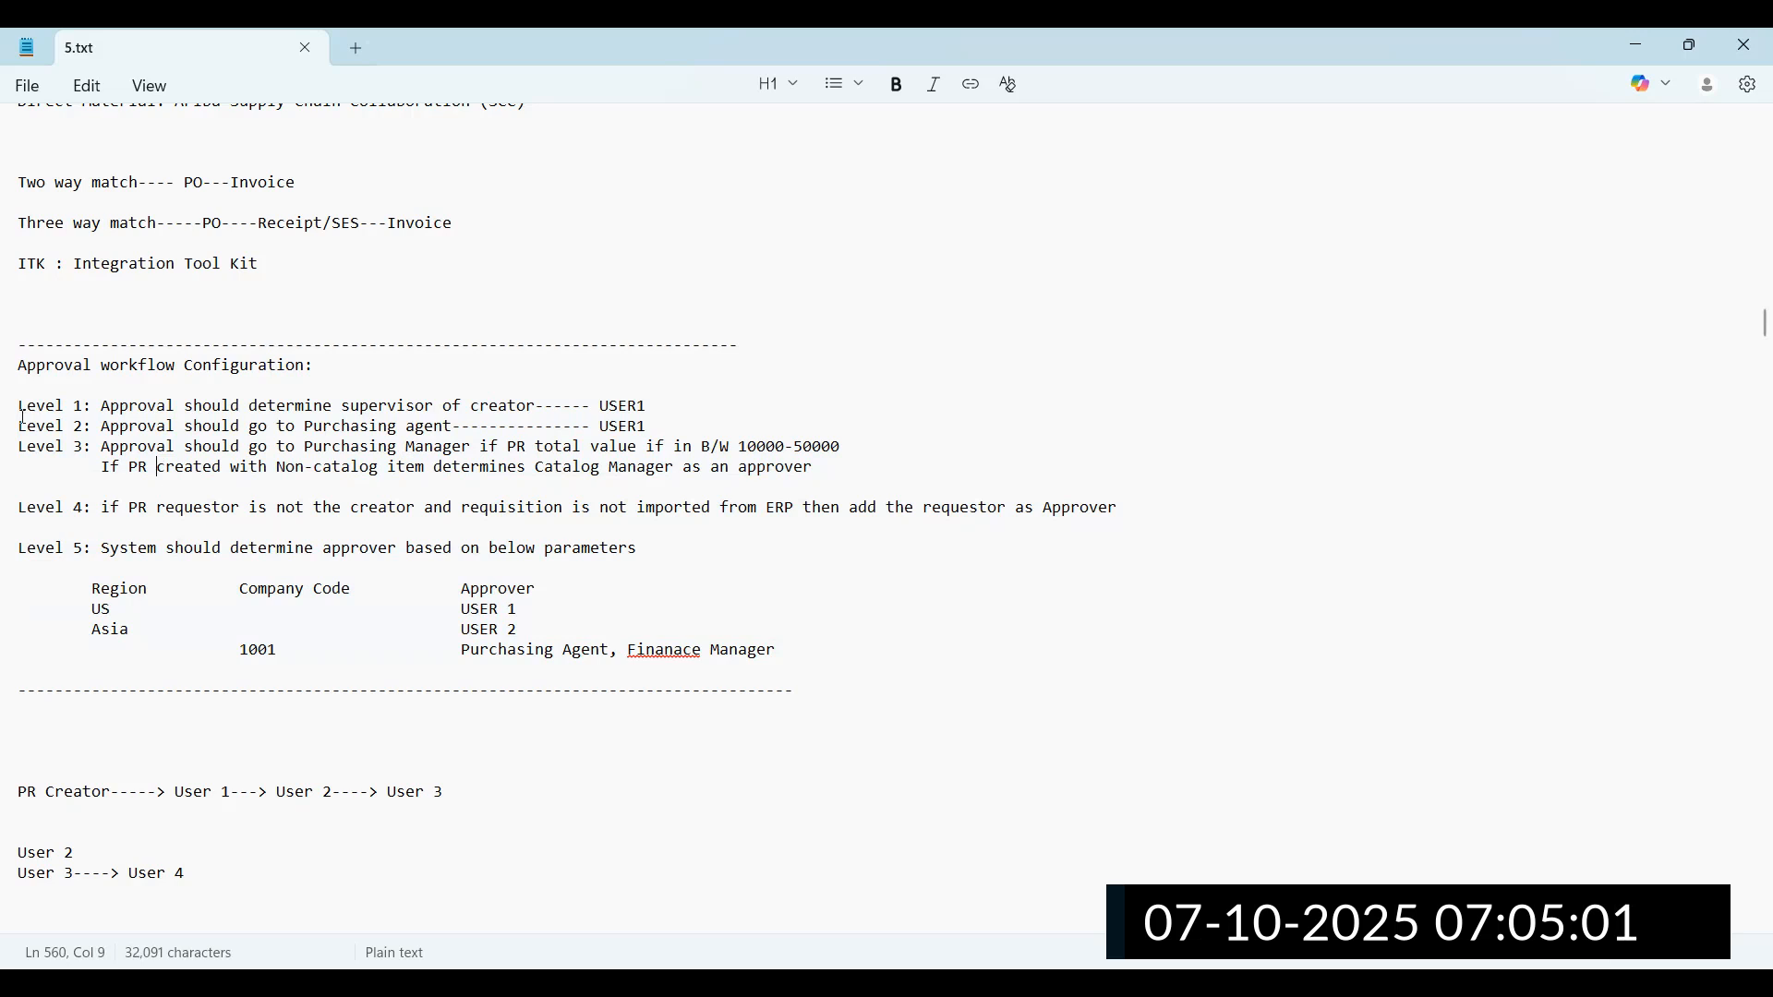
left_click_drag(20, 406, 540, 405)
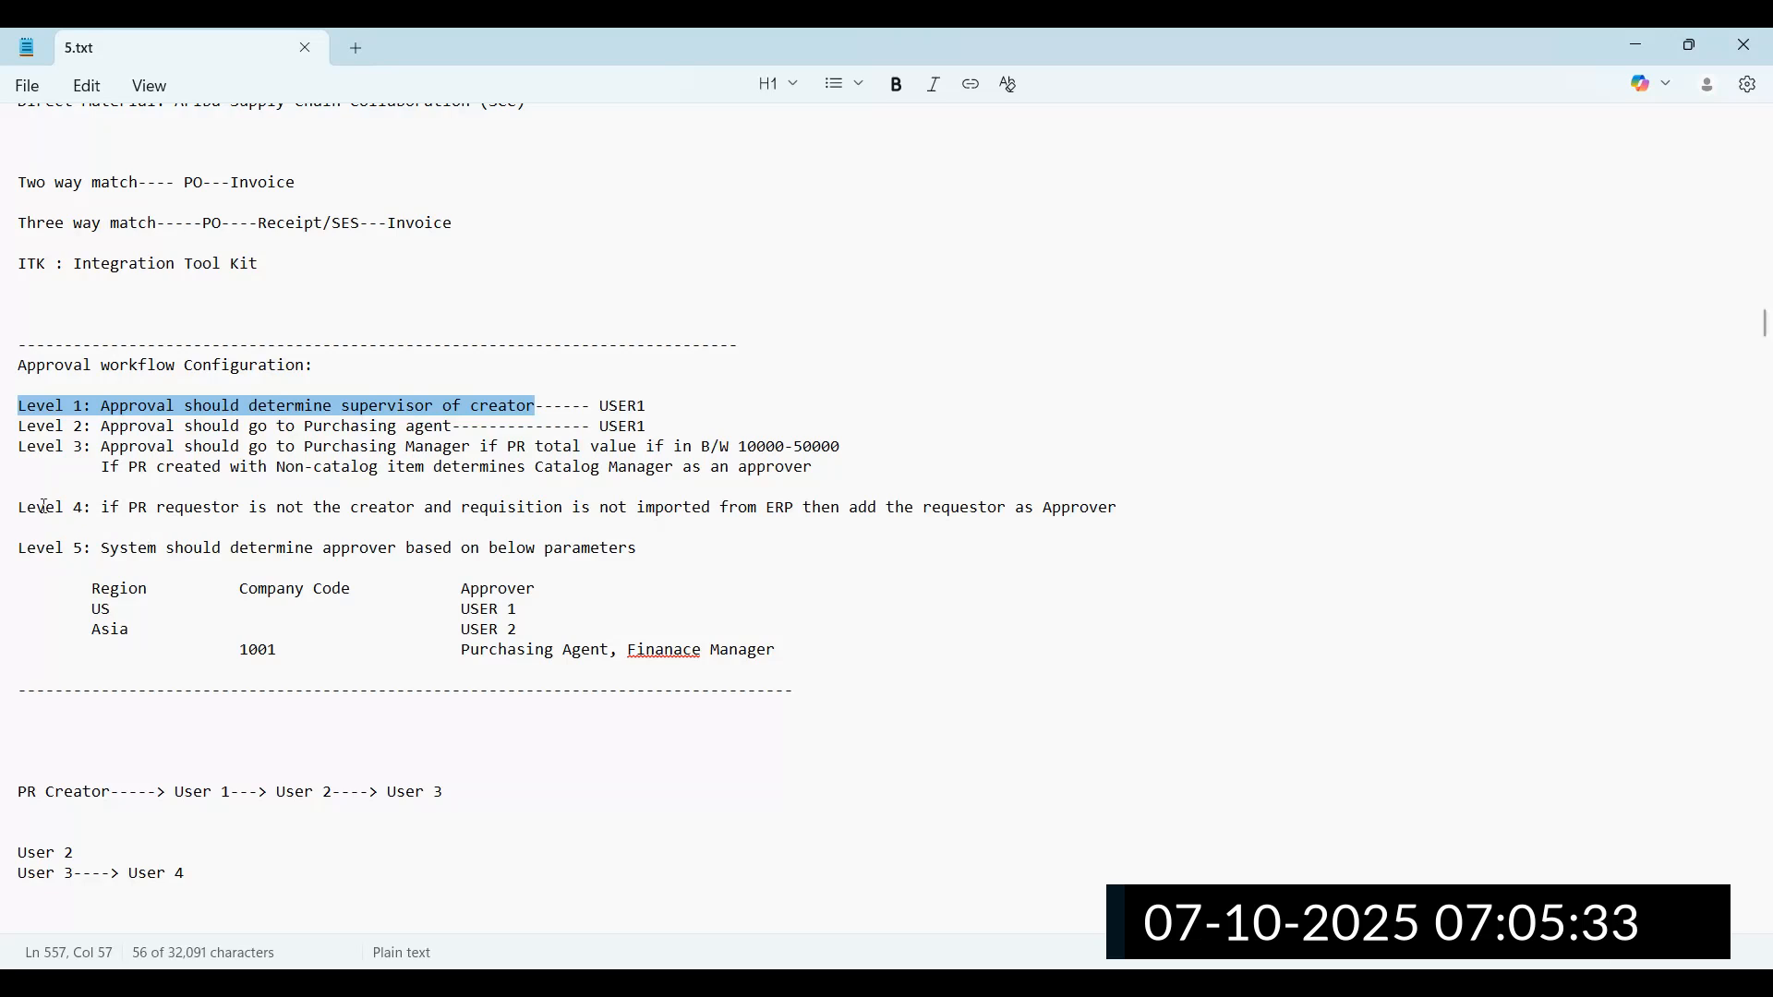
triple_click(11, 430)
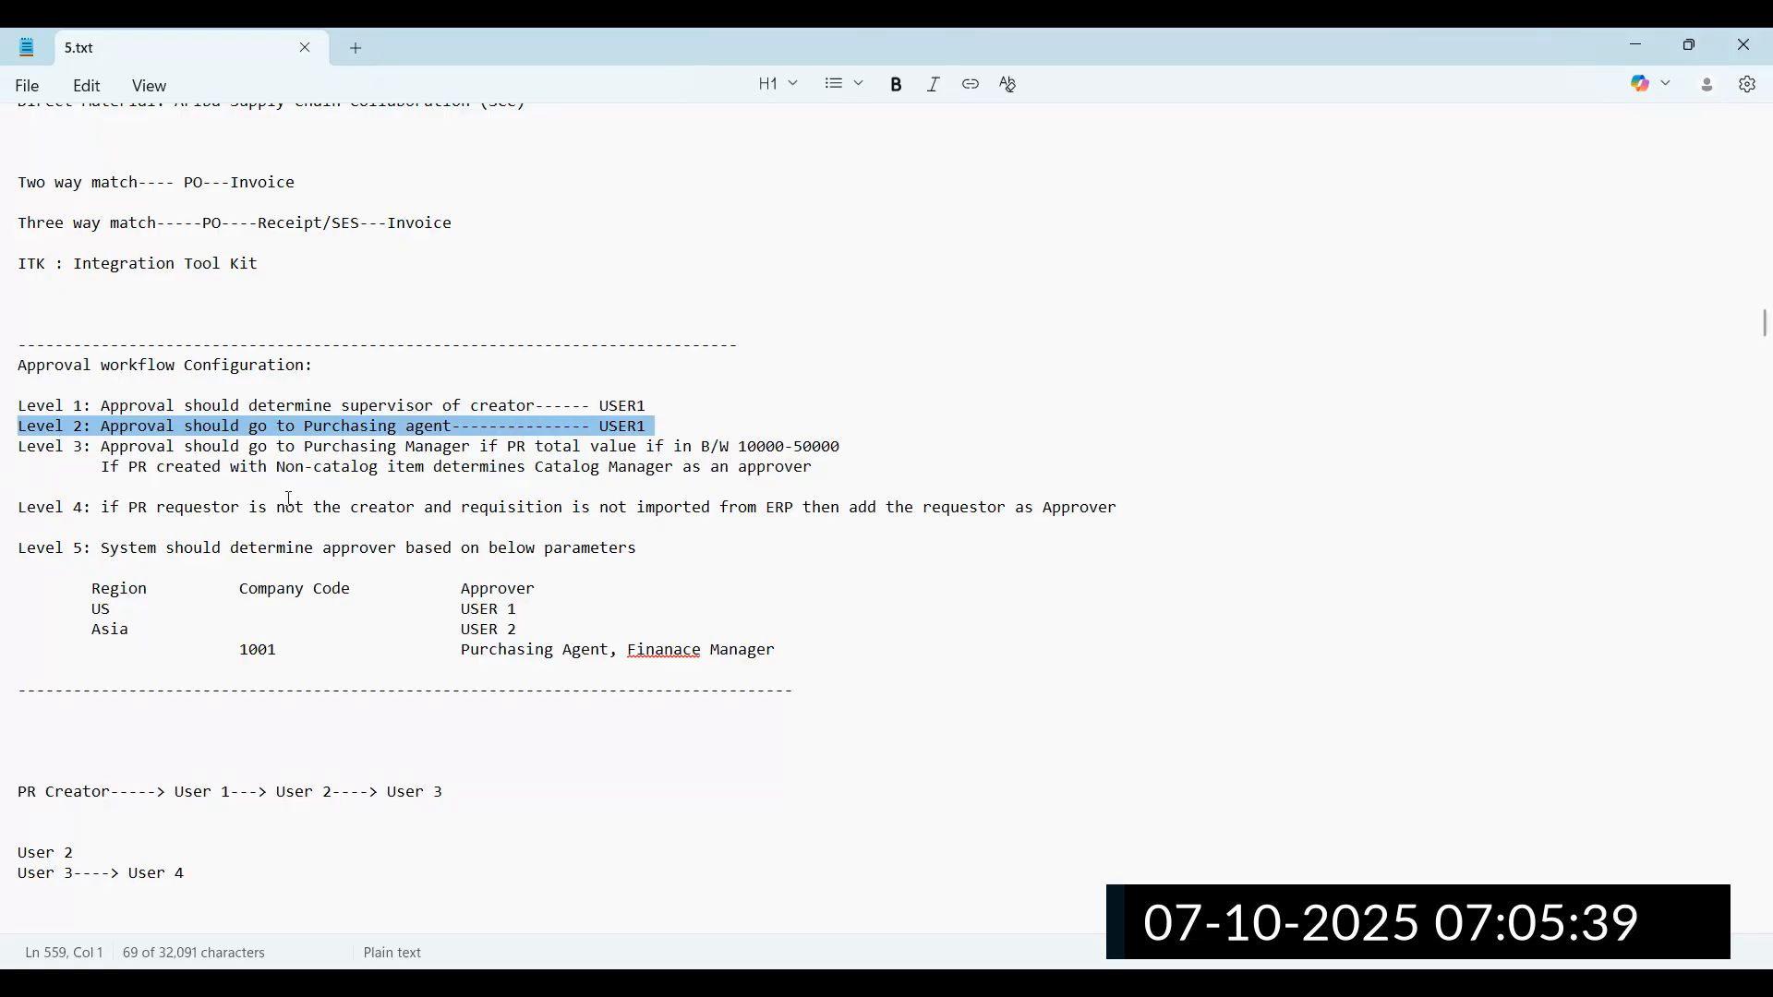
left_click(298, 427)
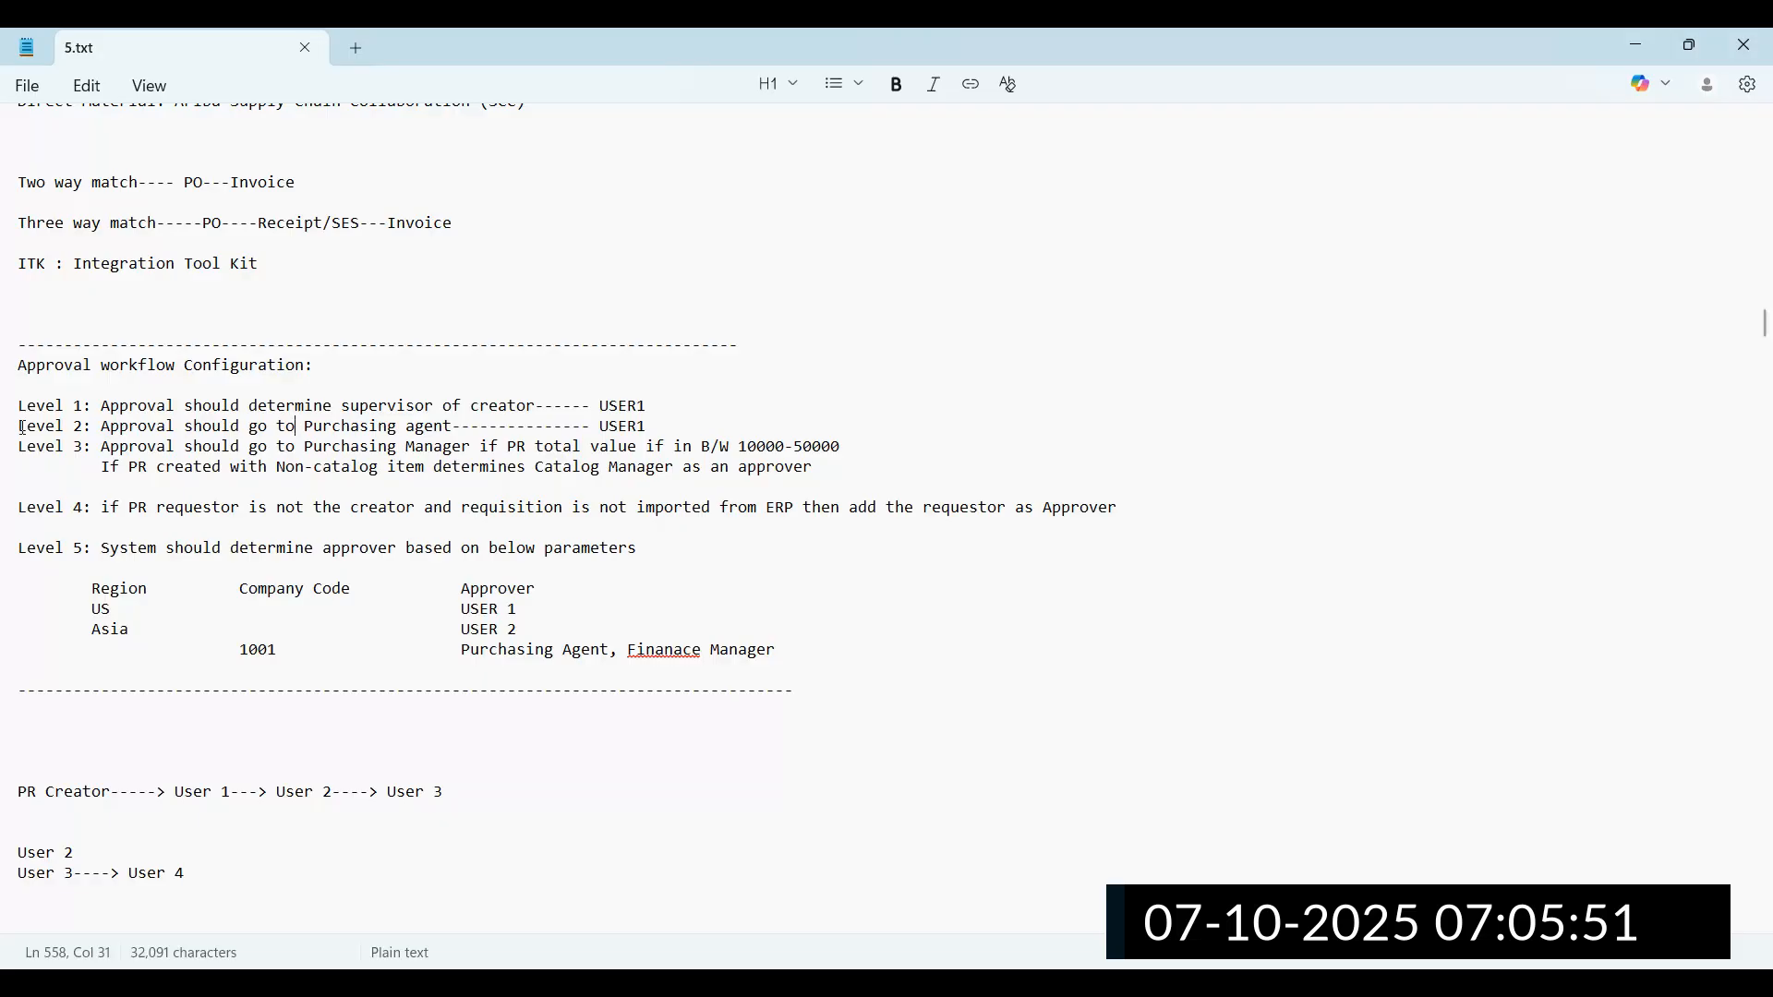
left_click_drag(11, 427, 453, 436)
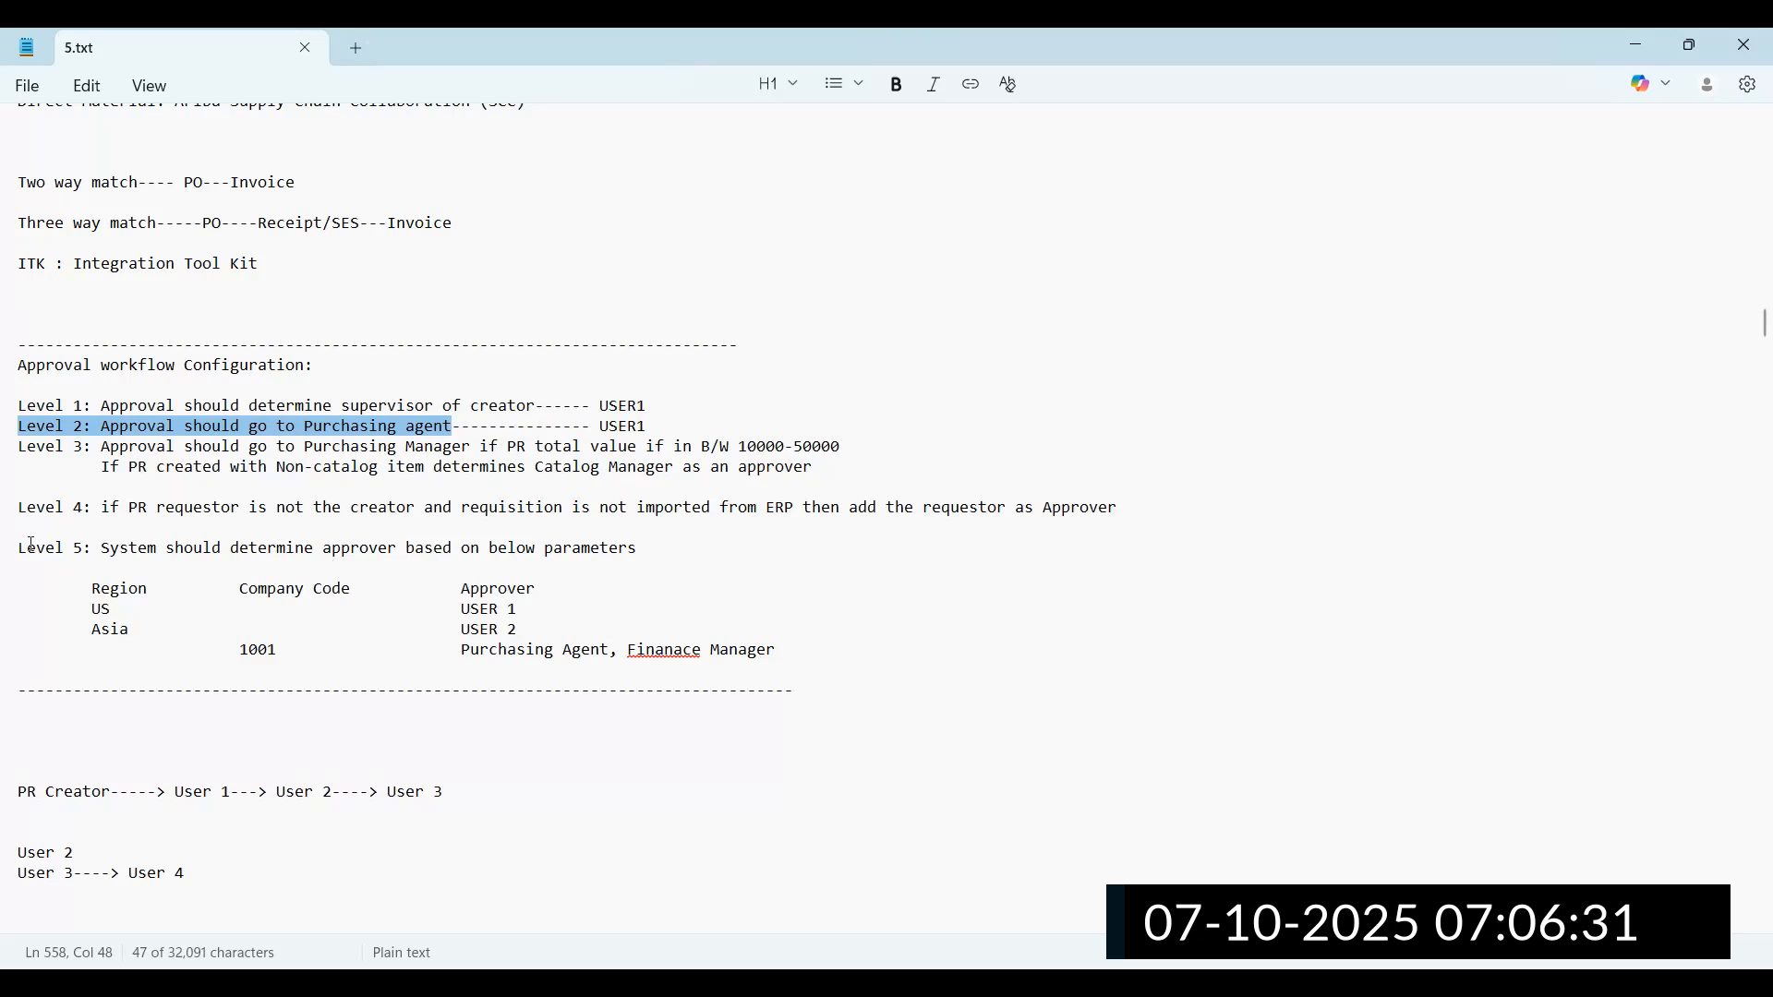
left_click(11, 449)
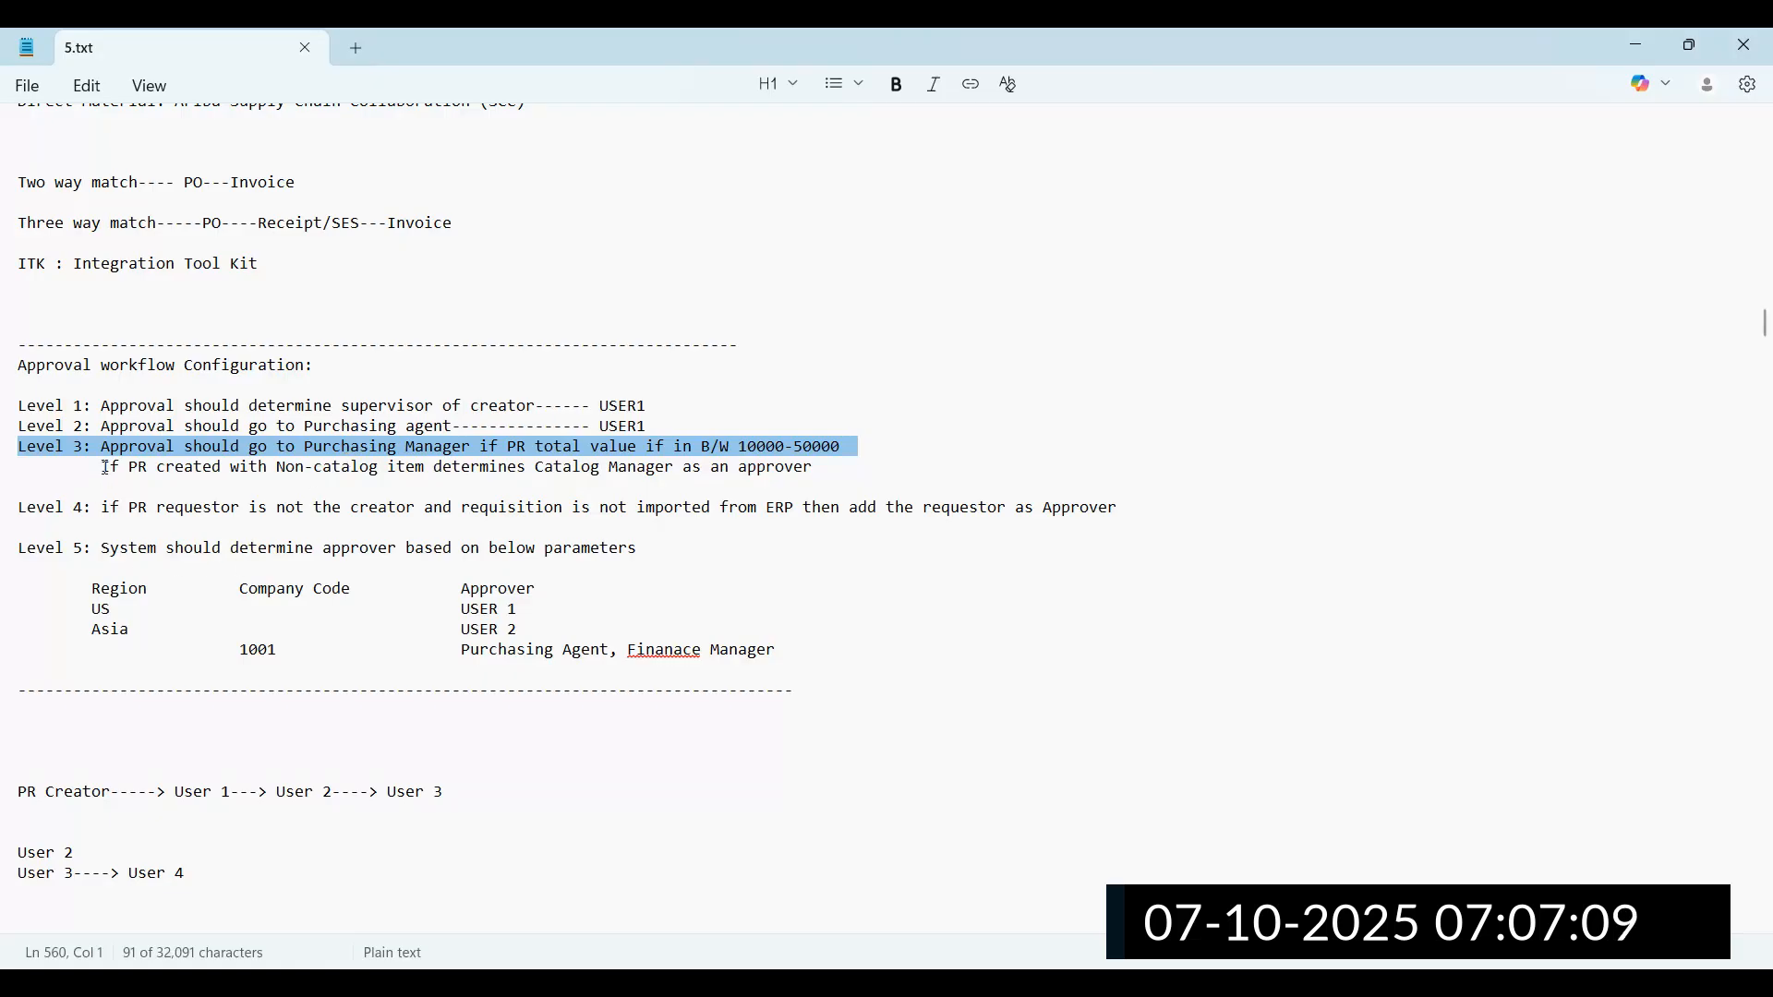
left_click_drag(106, 469, 814, 472)
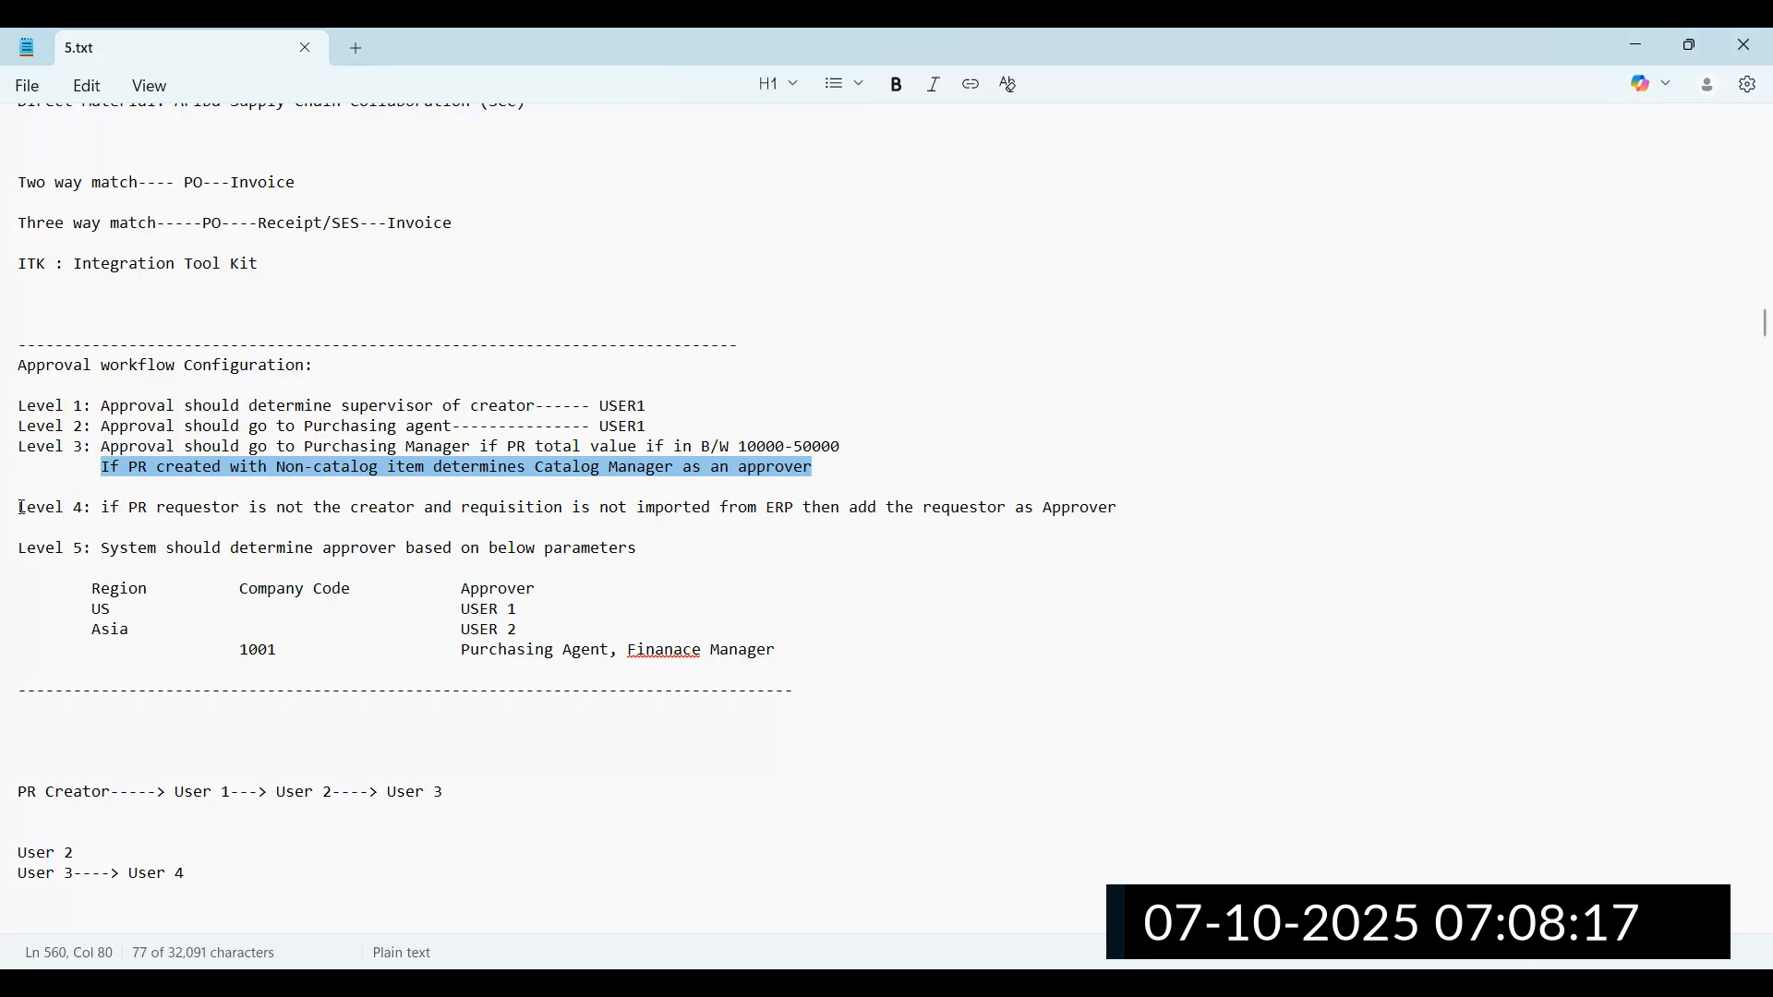
left_click_drag(18, 508, 1123, 508)
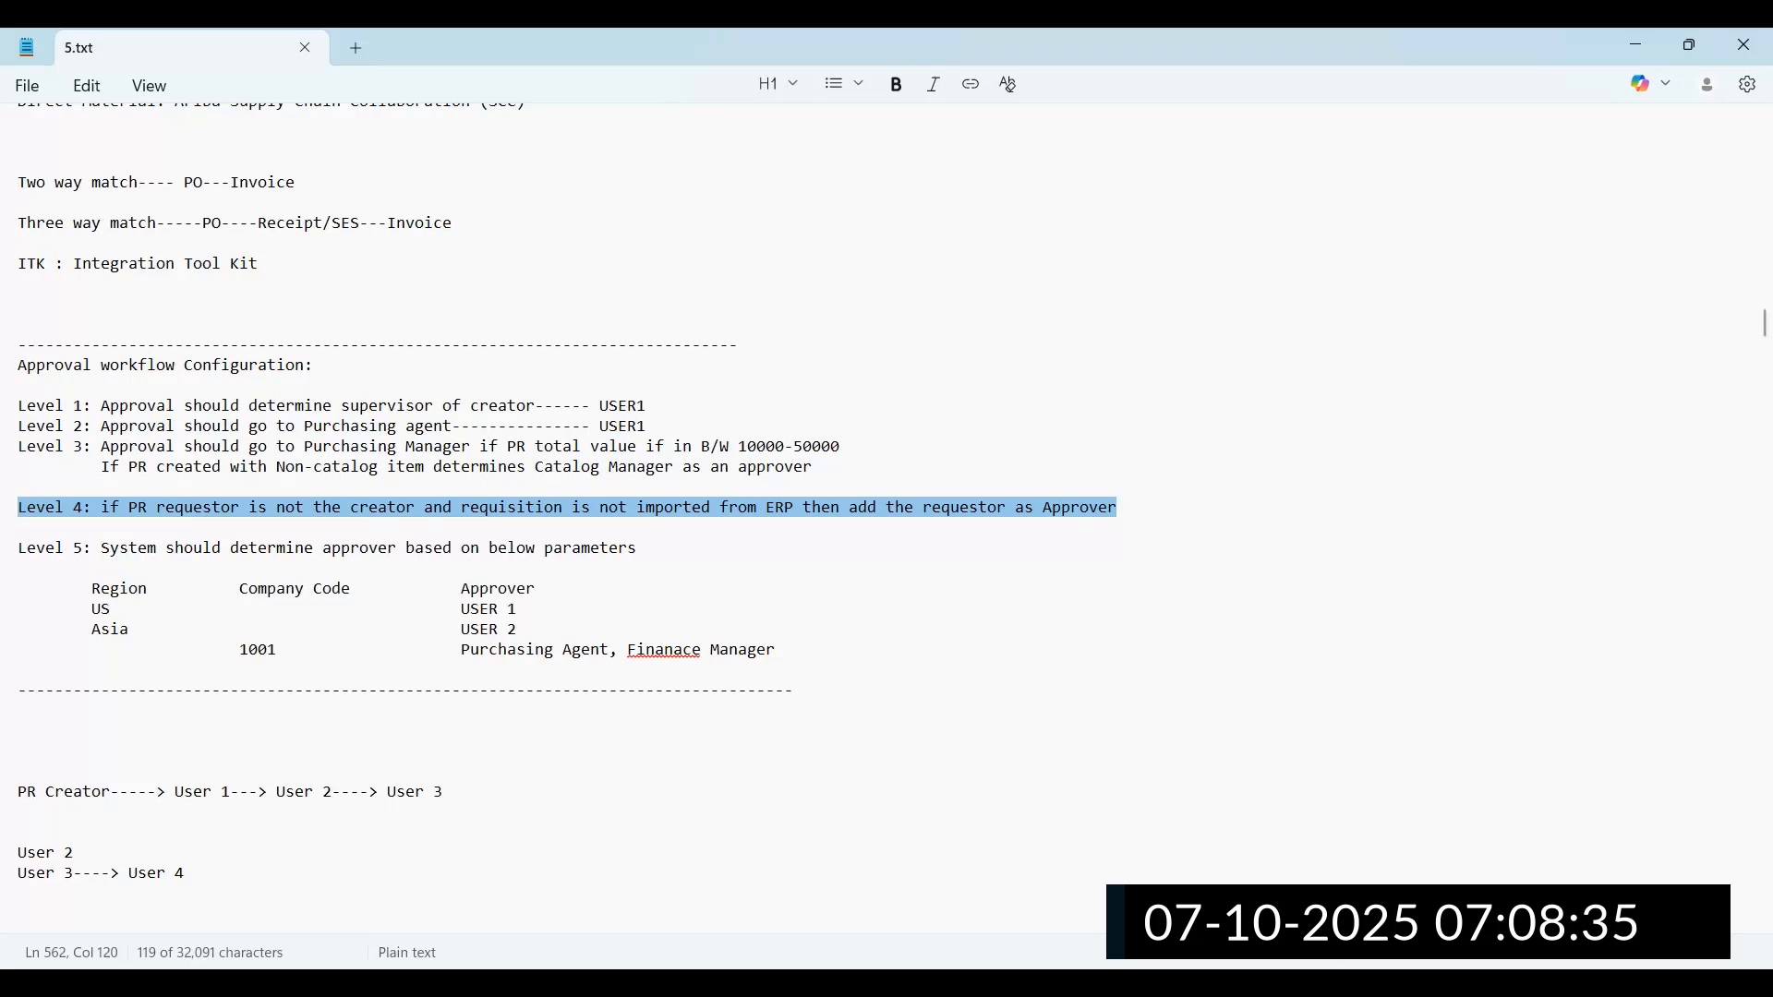
Examine the Level 5 rule with its region and company code approver table, and highlight the whole Approval workflow Configuration section
left_click(393, 984)
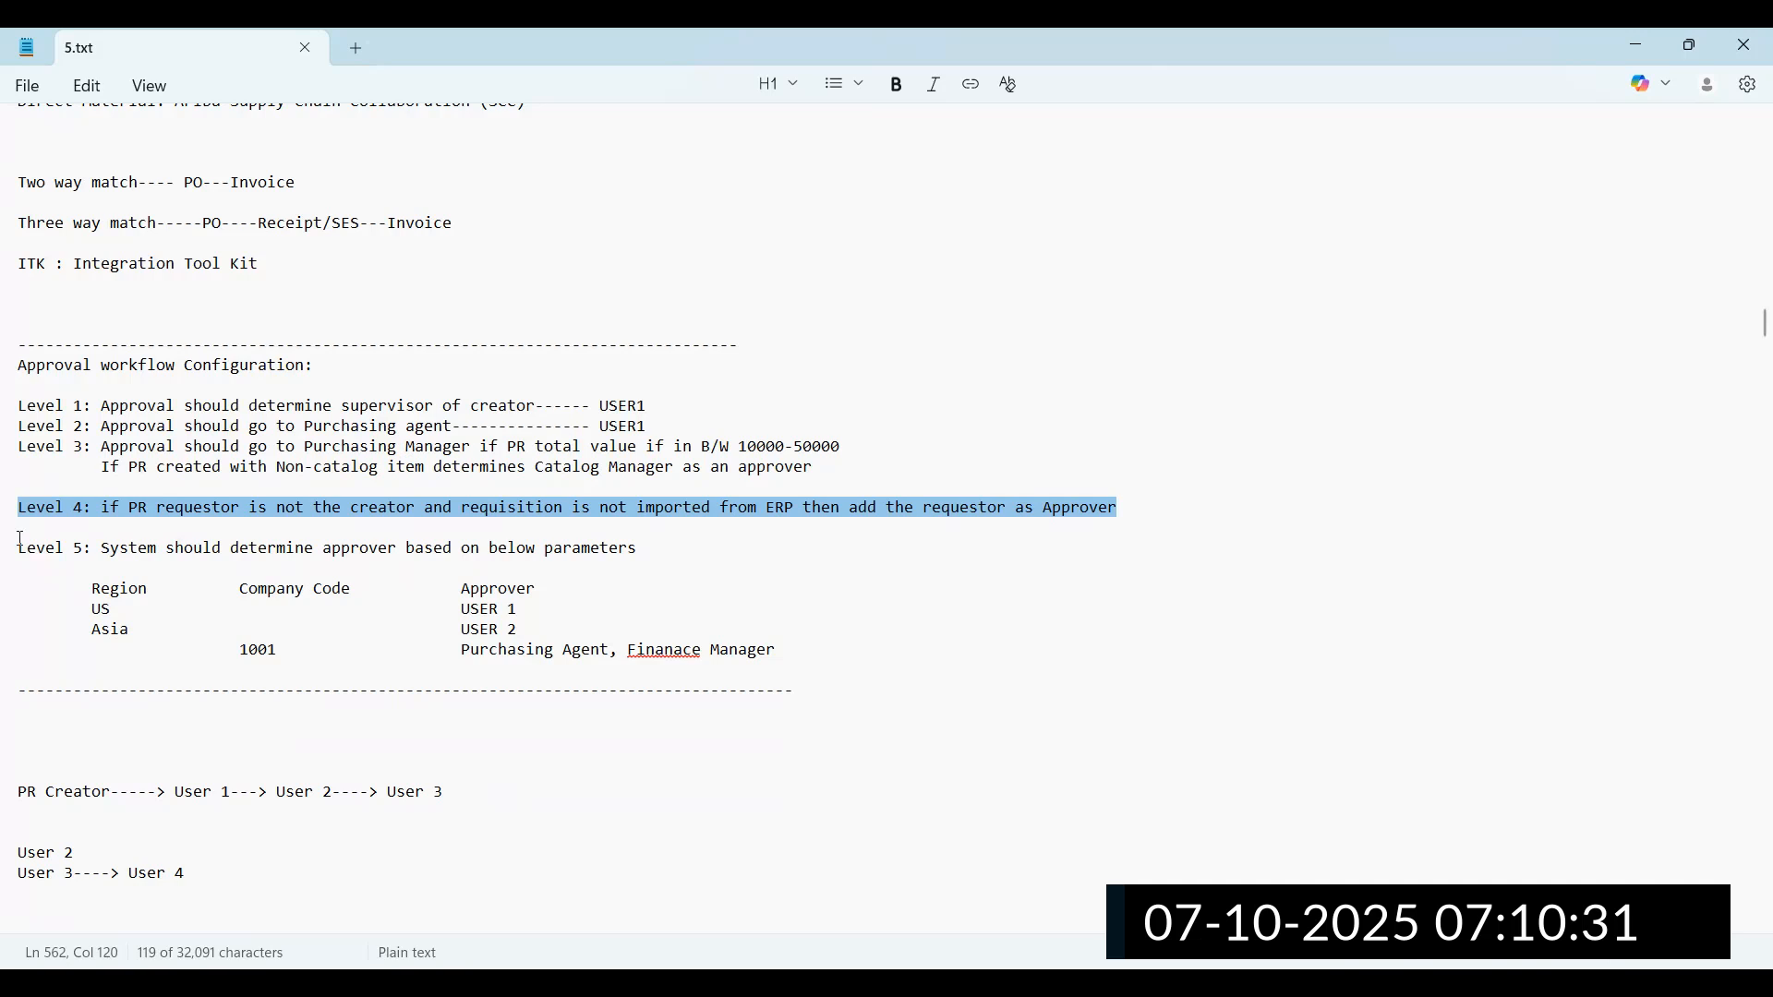
left_click_drag(21, 540, 625, 565)
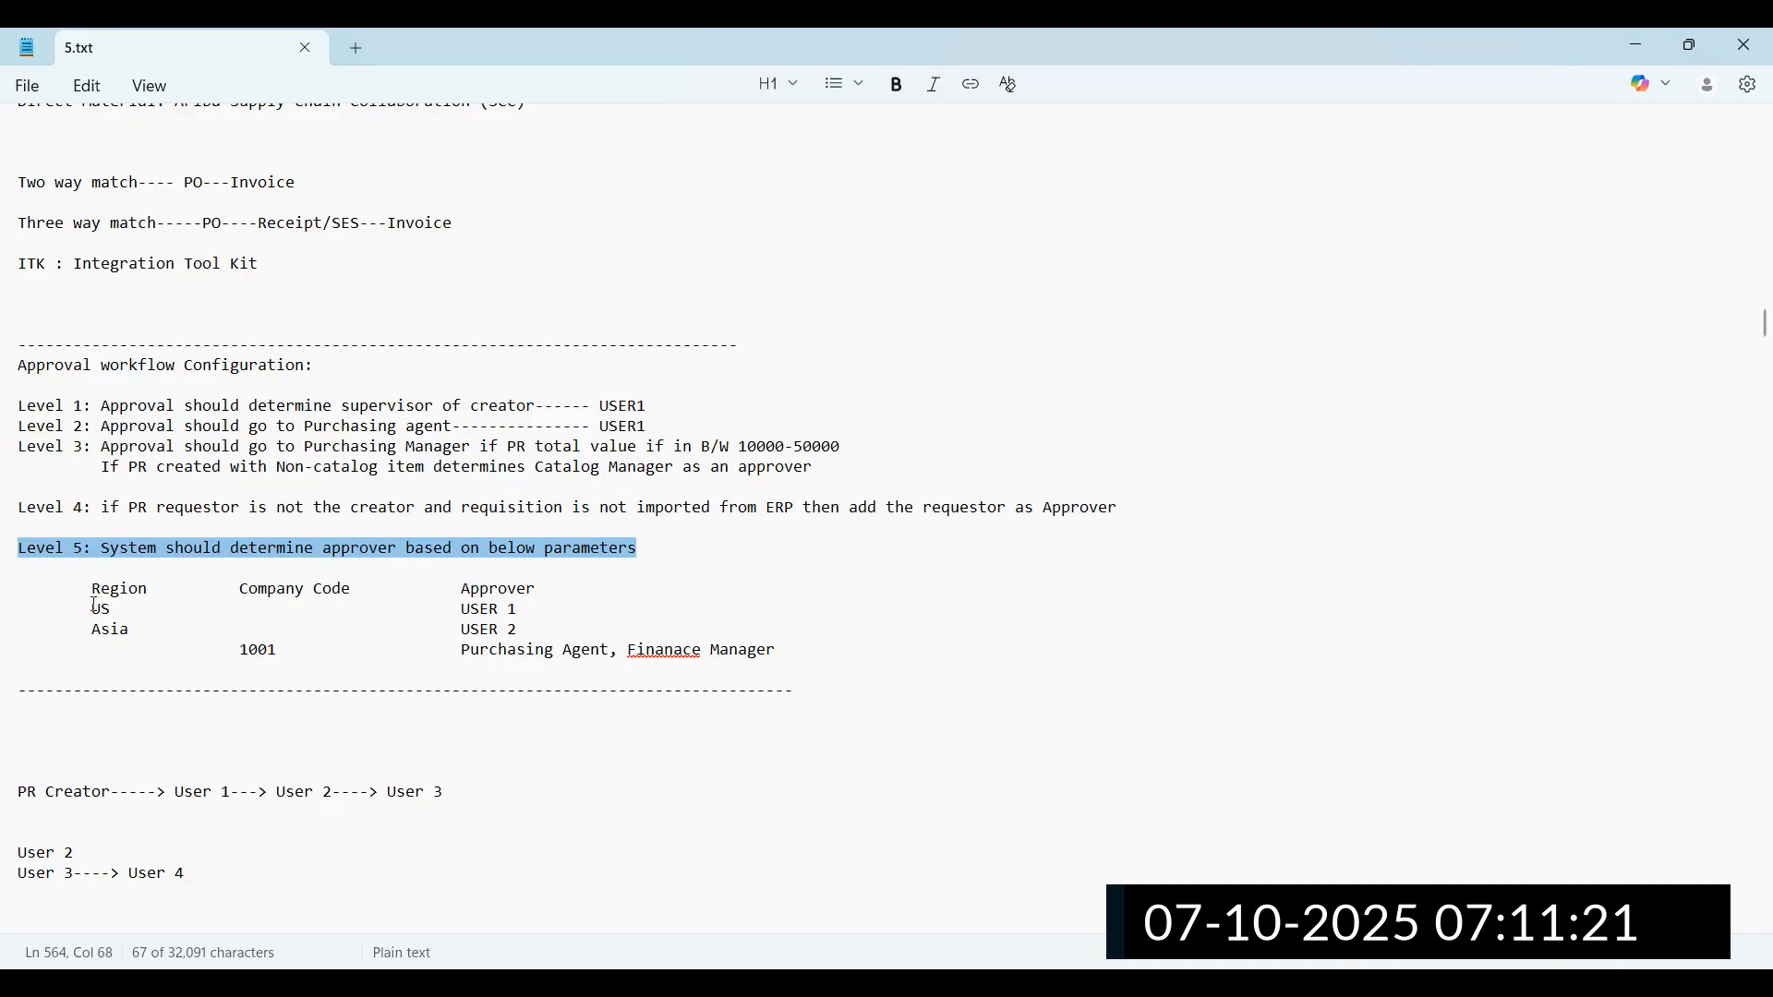
left_click_drag(94, 609, 517, 613)
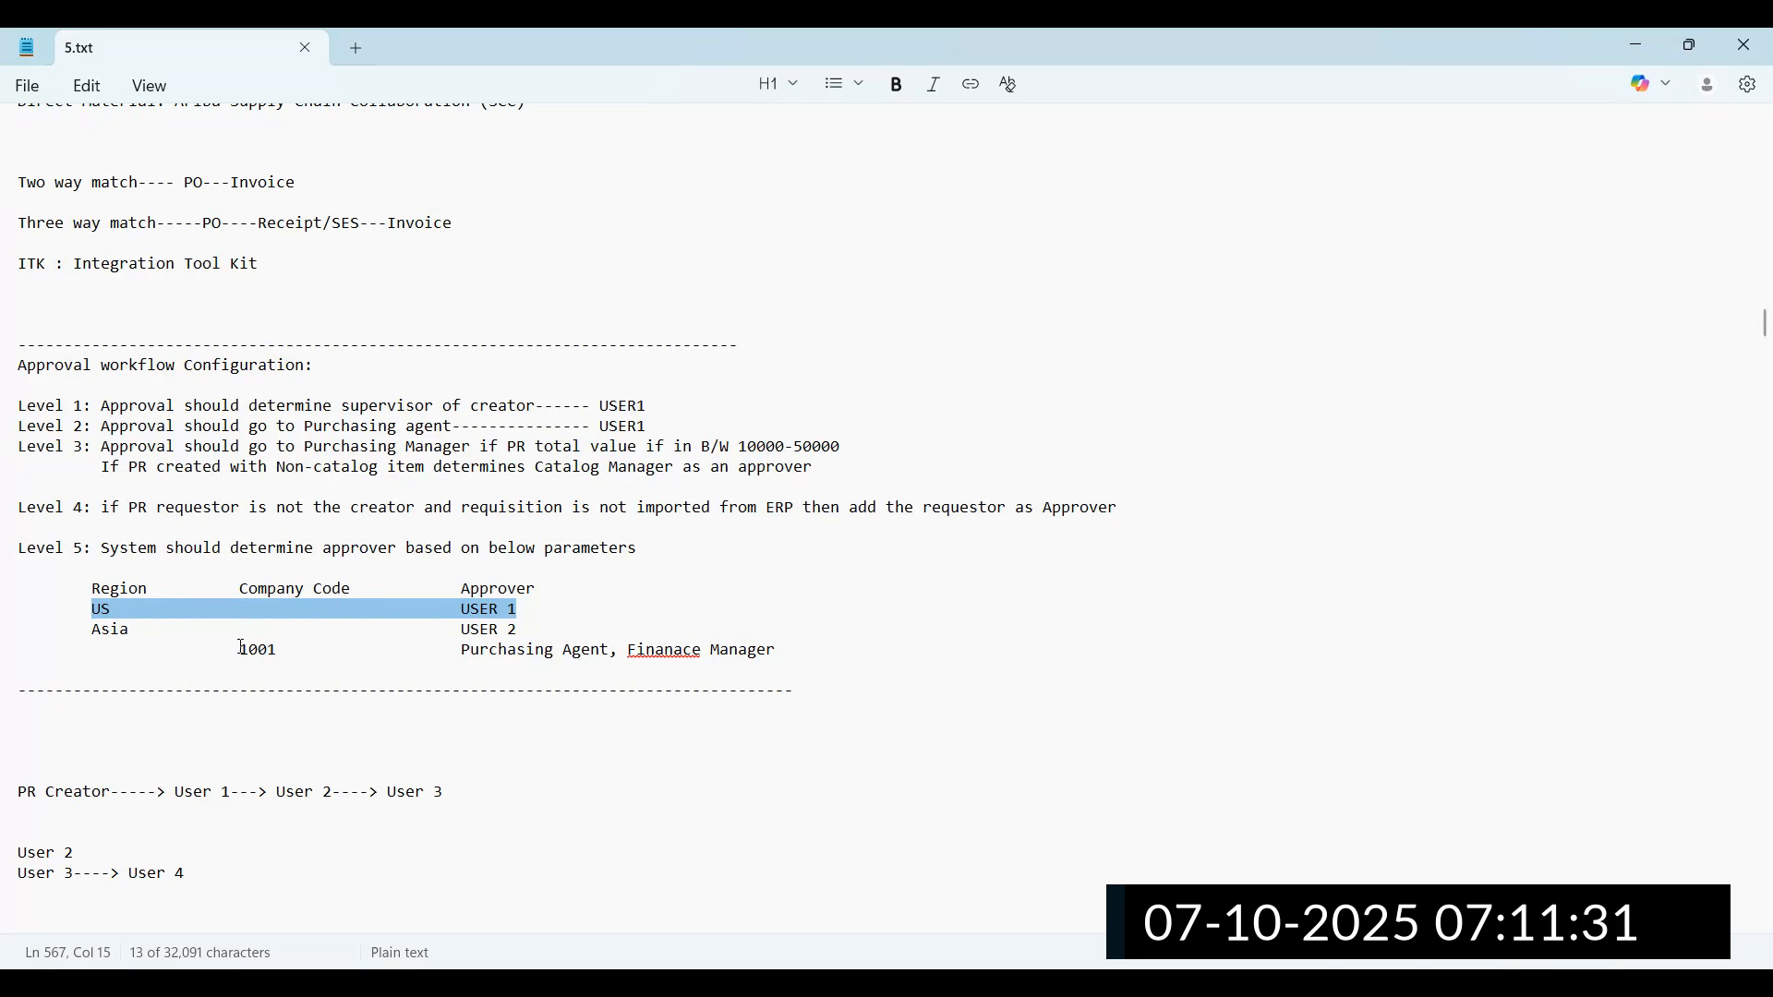
left_click_drag(238, 646, 607, 647)
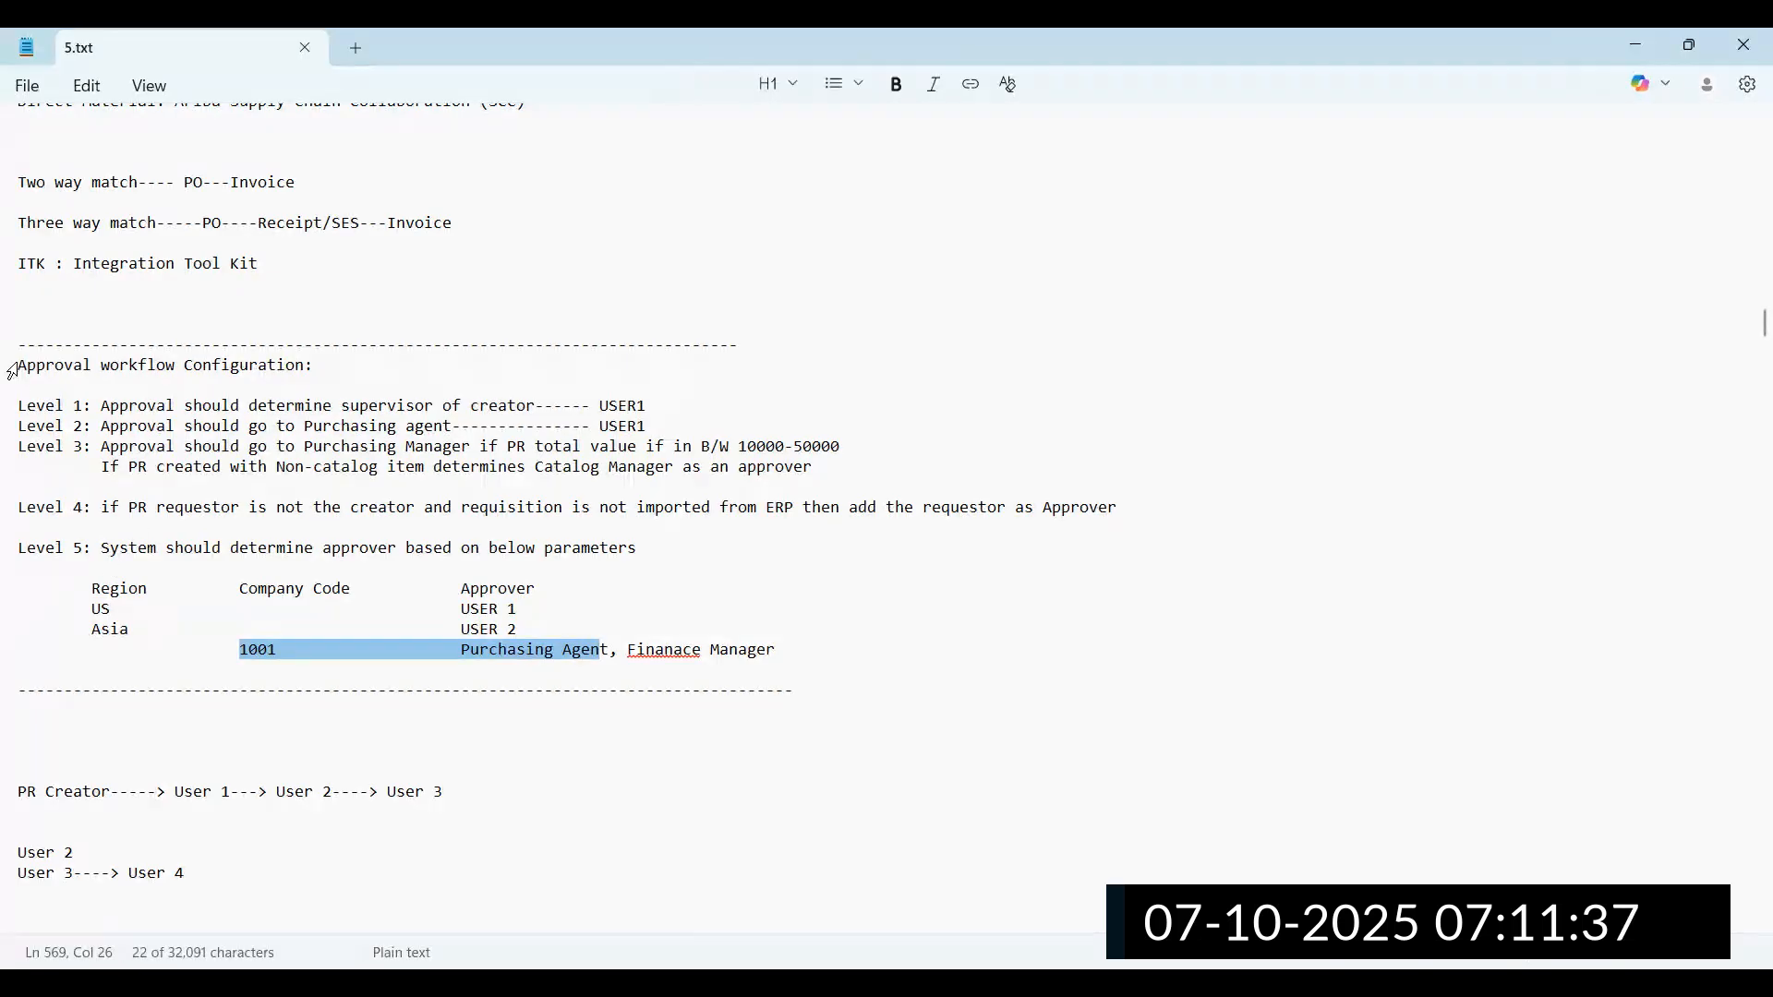
left_click_drag(23, 363, 778, 655)
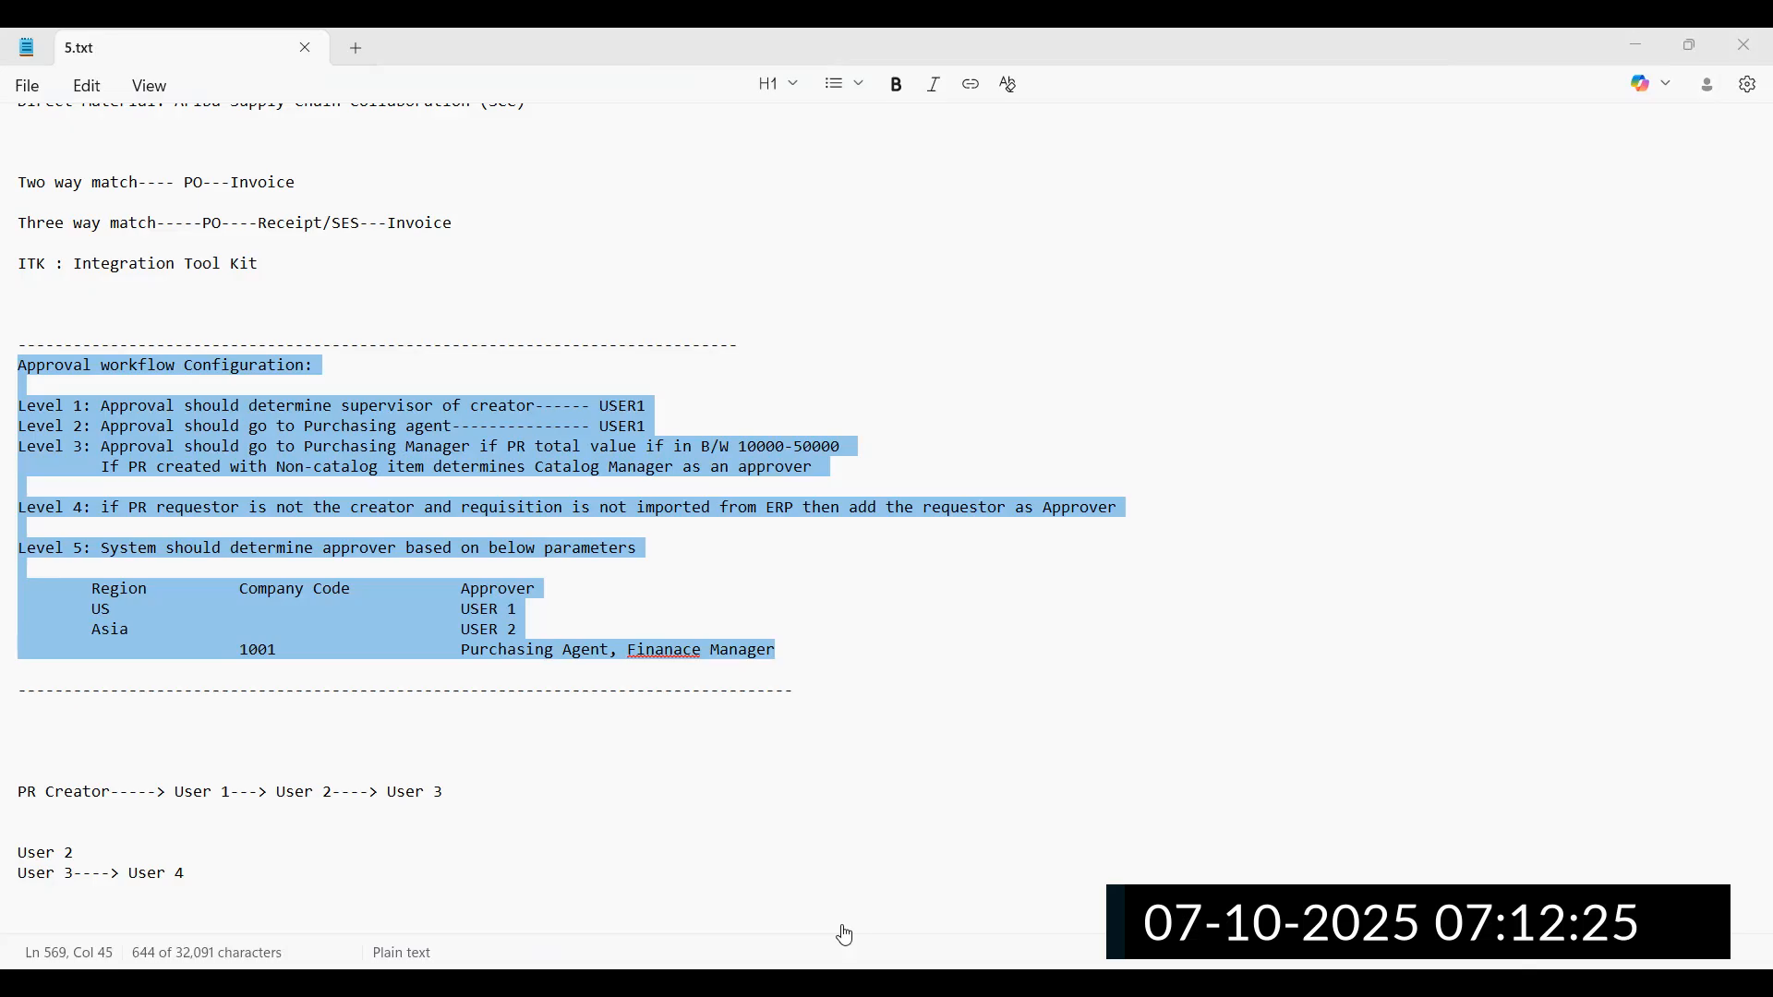
Switch to the SAP Ariba test site in the browser and change to the Madame Curie-child site
left_click(845, 935)
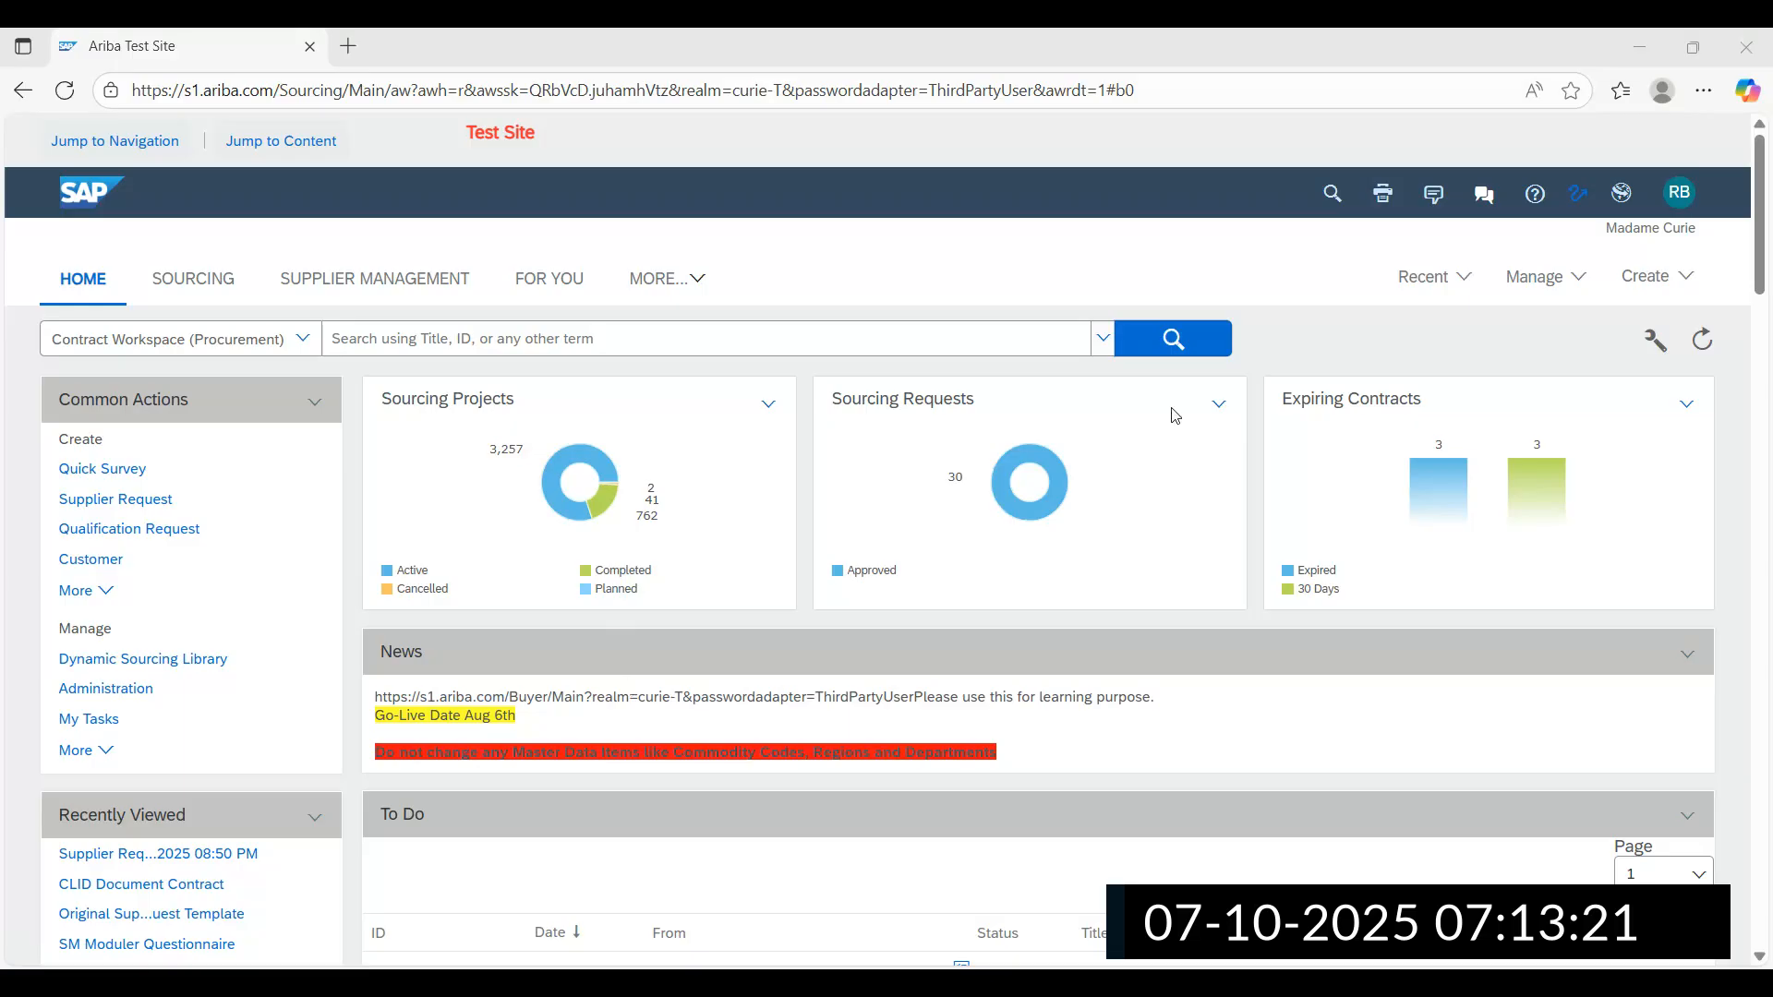
left_click(1575, 280)
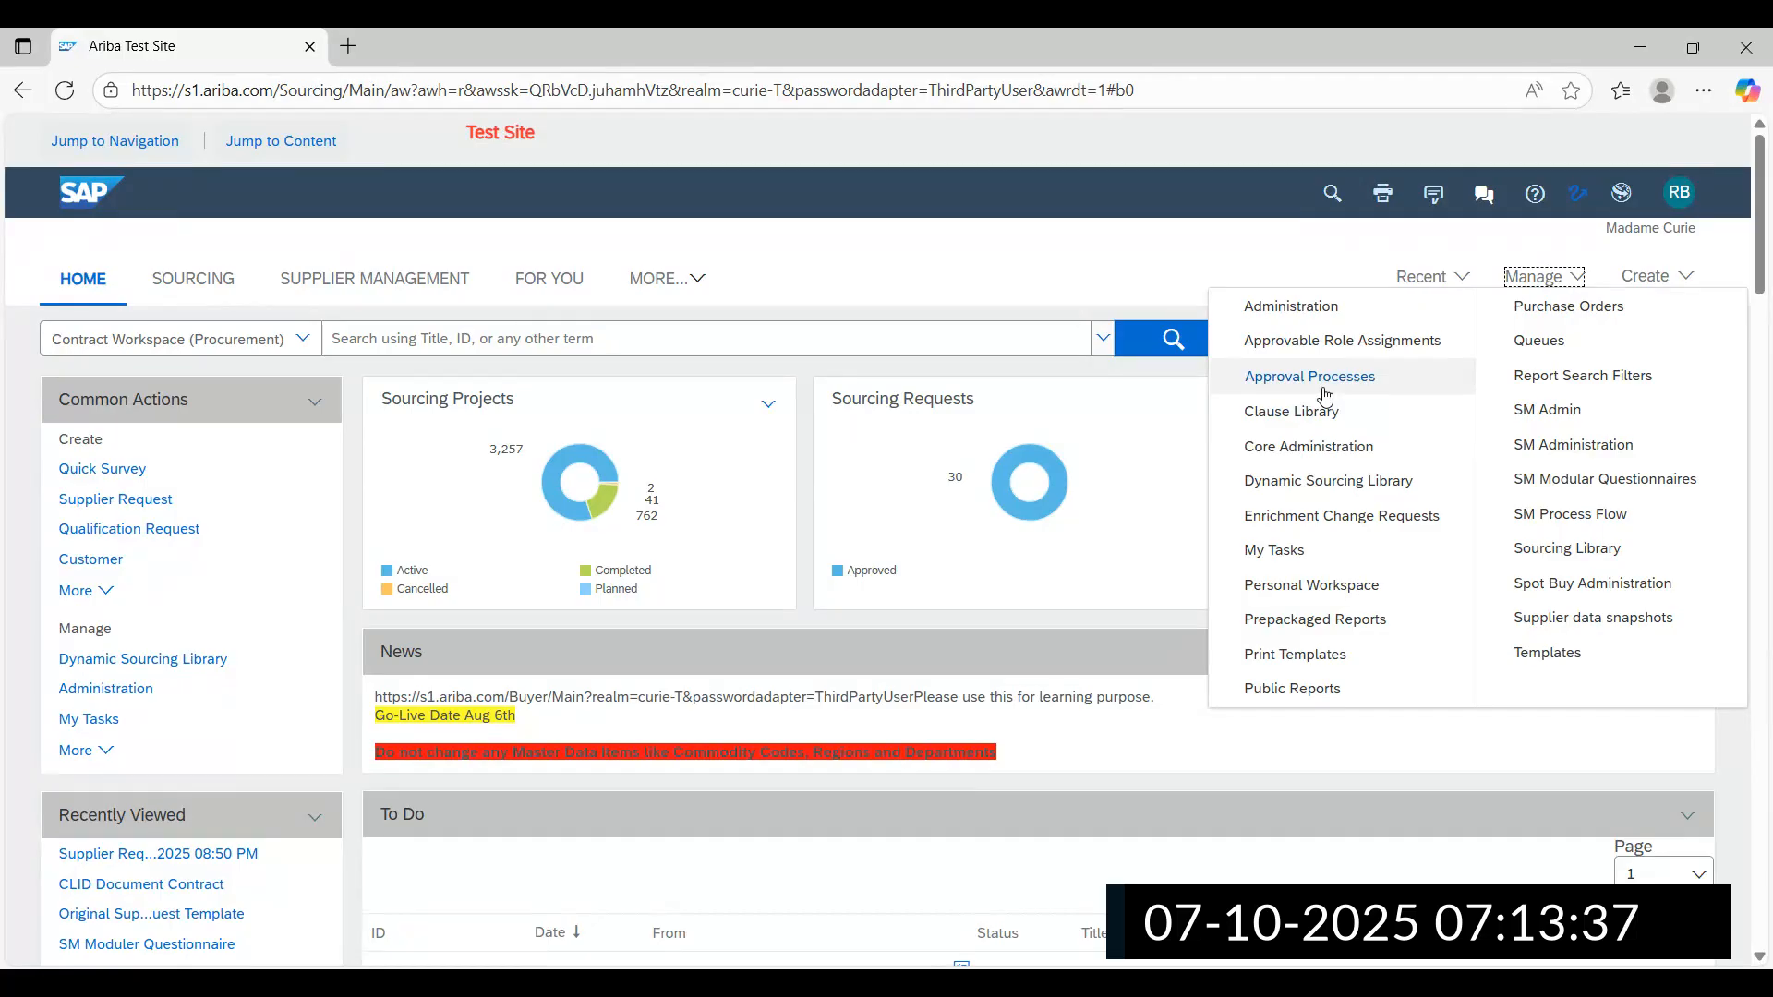
left_click(1180, 286)
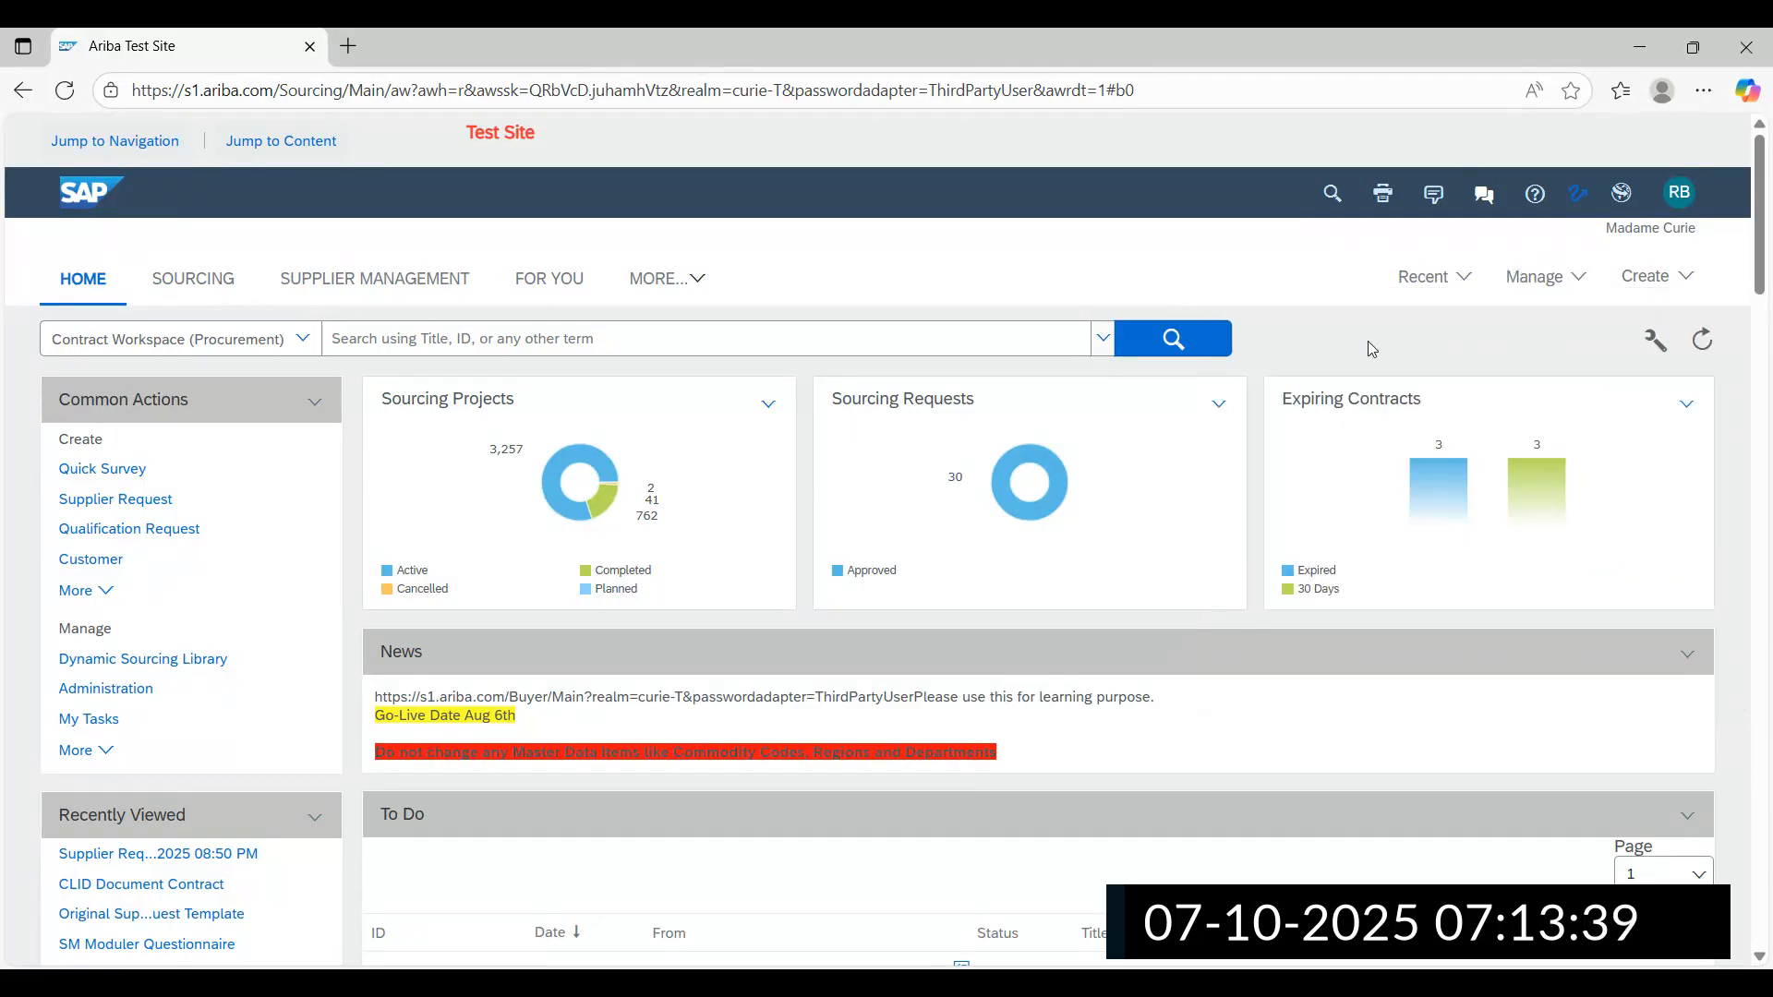
left_click(1621, 193)
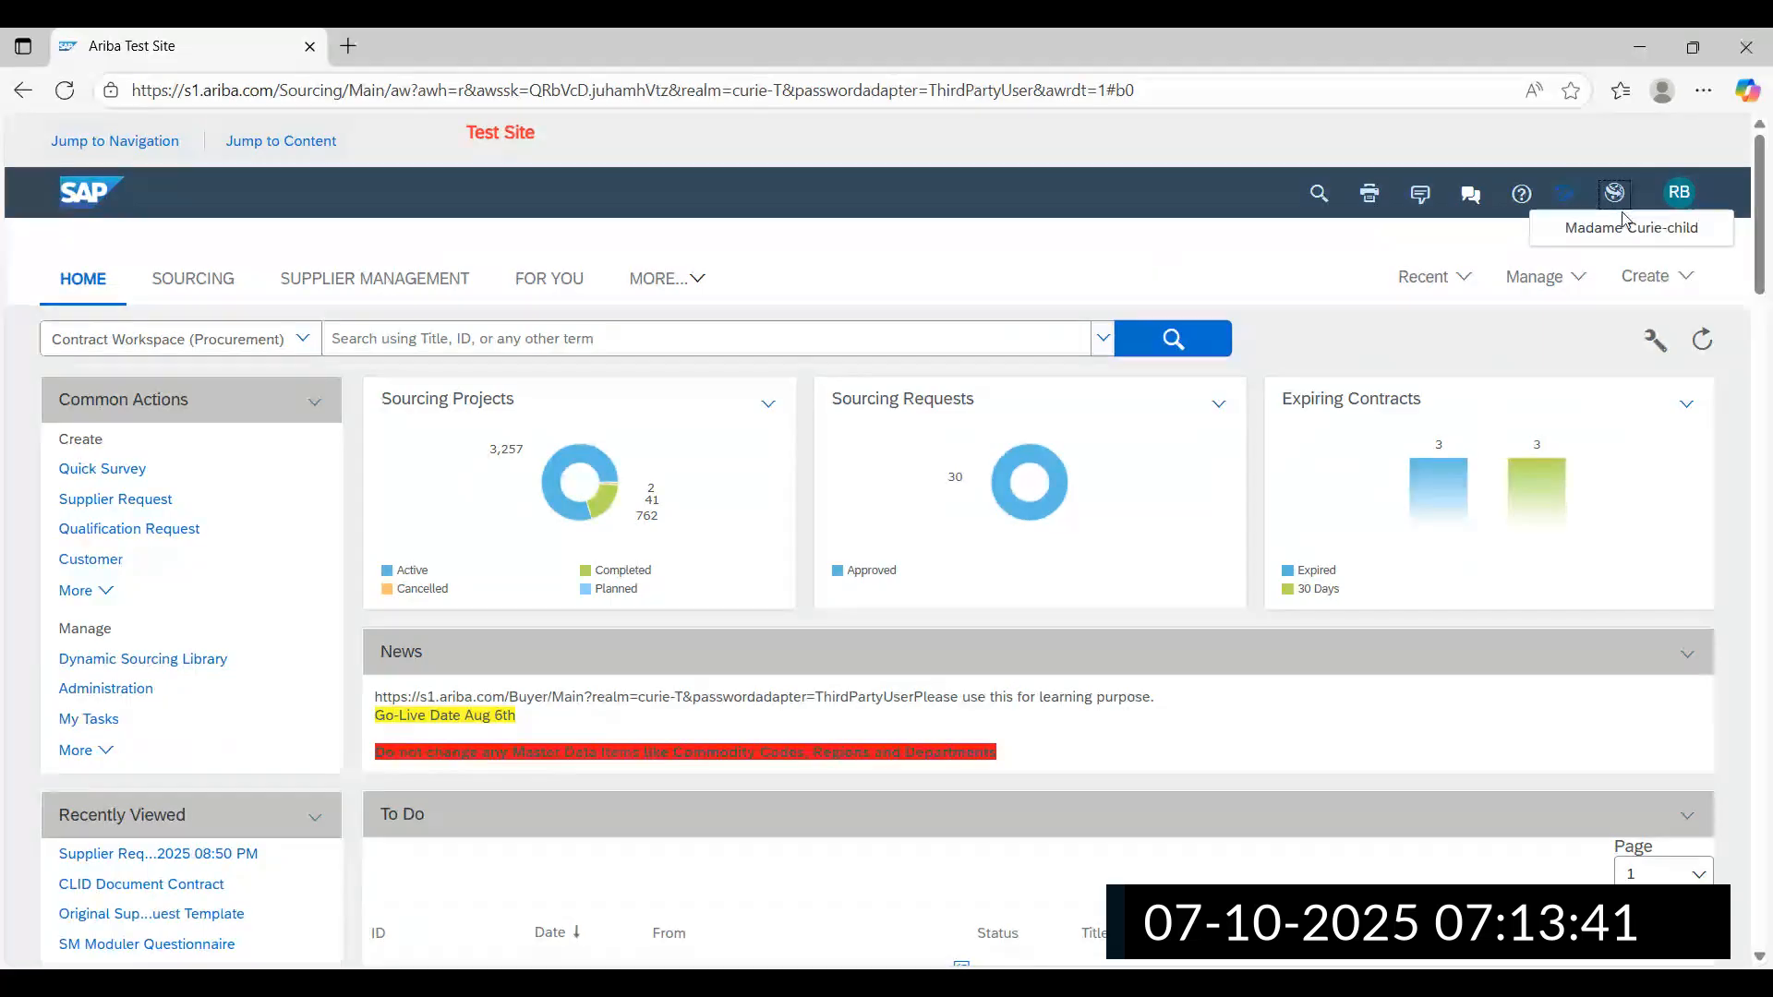
left_click(1628, 231)
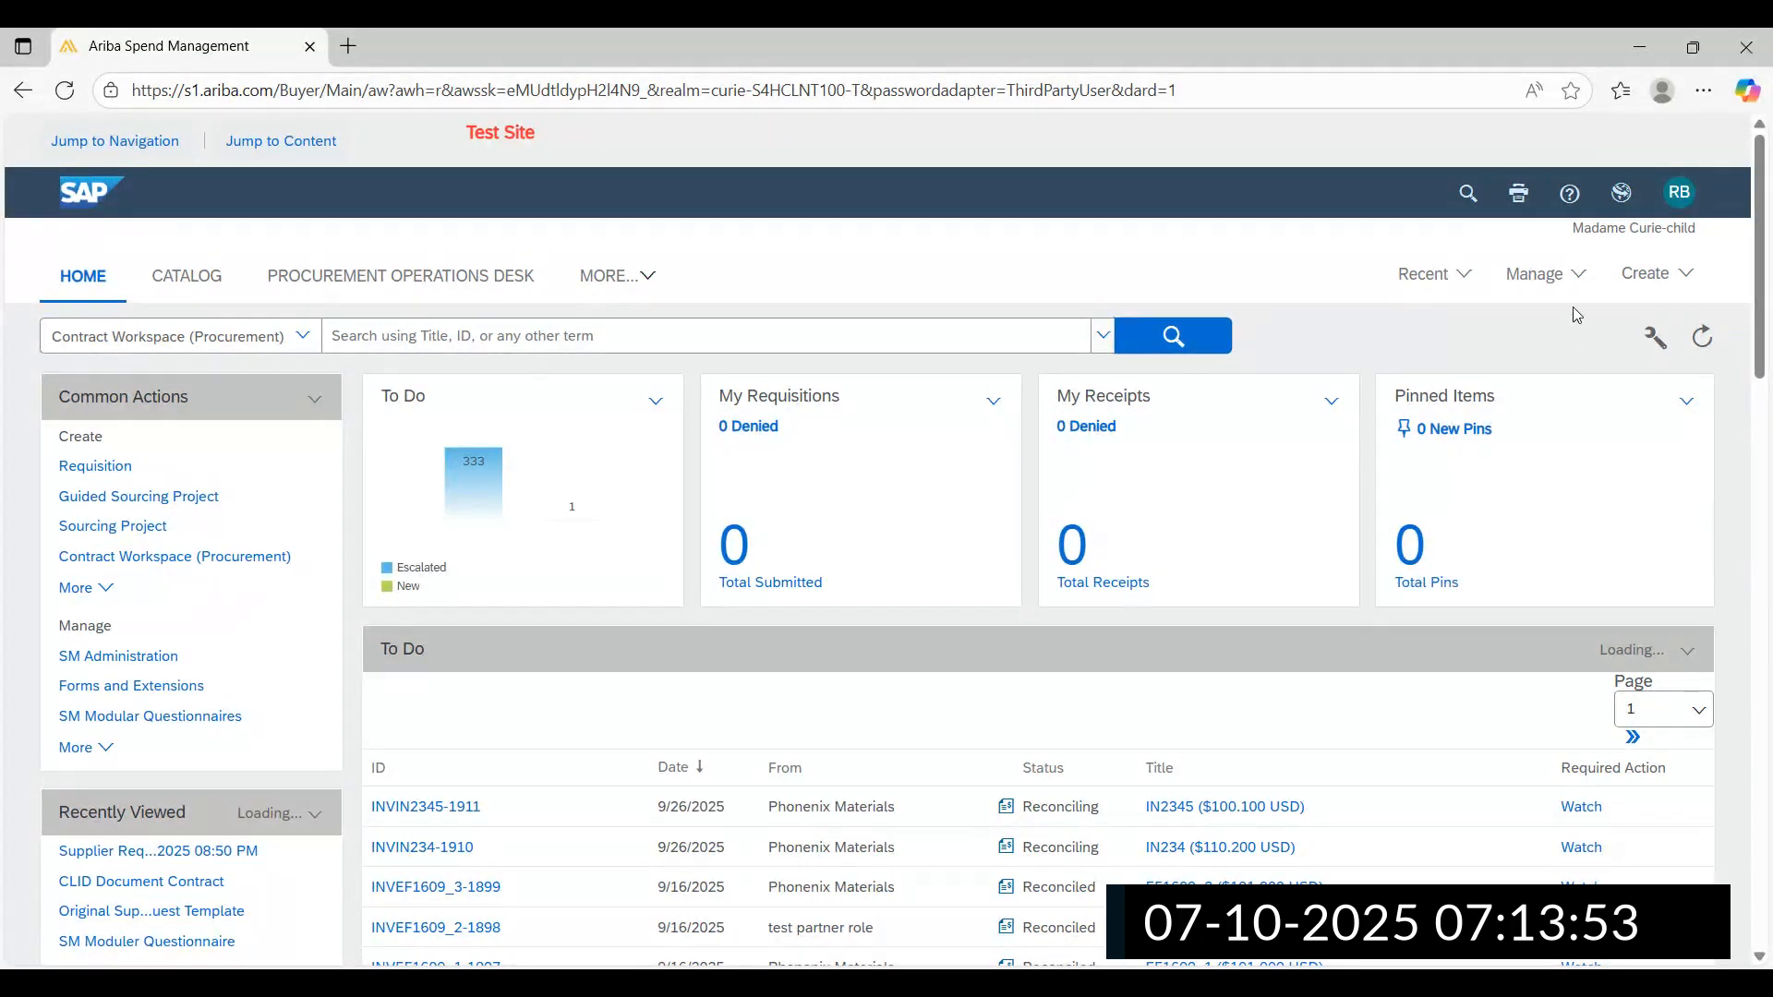
Open the management page for approval processes and search for those with the approvable type Requisition
left_click(1579, 277)
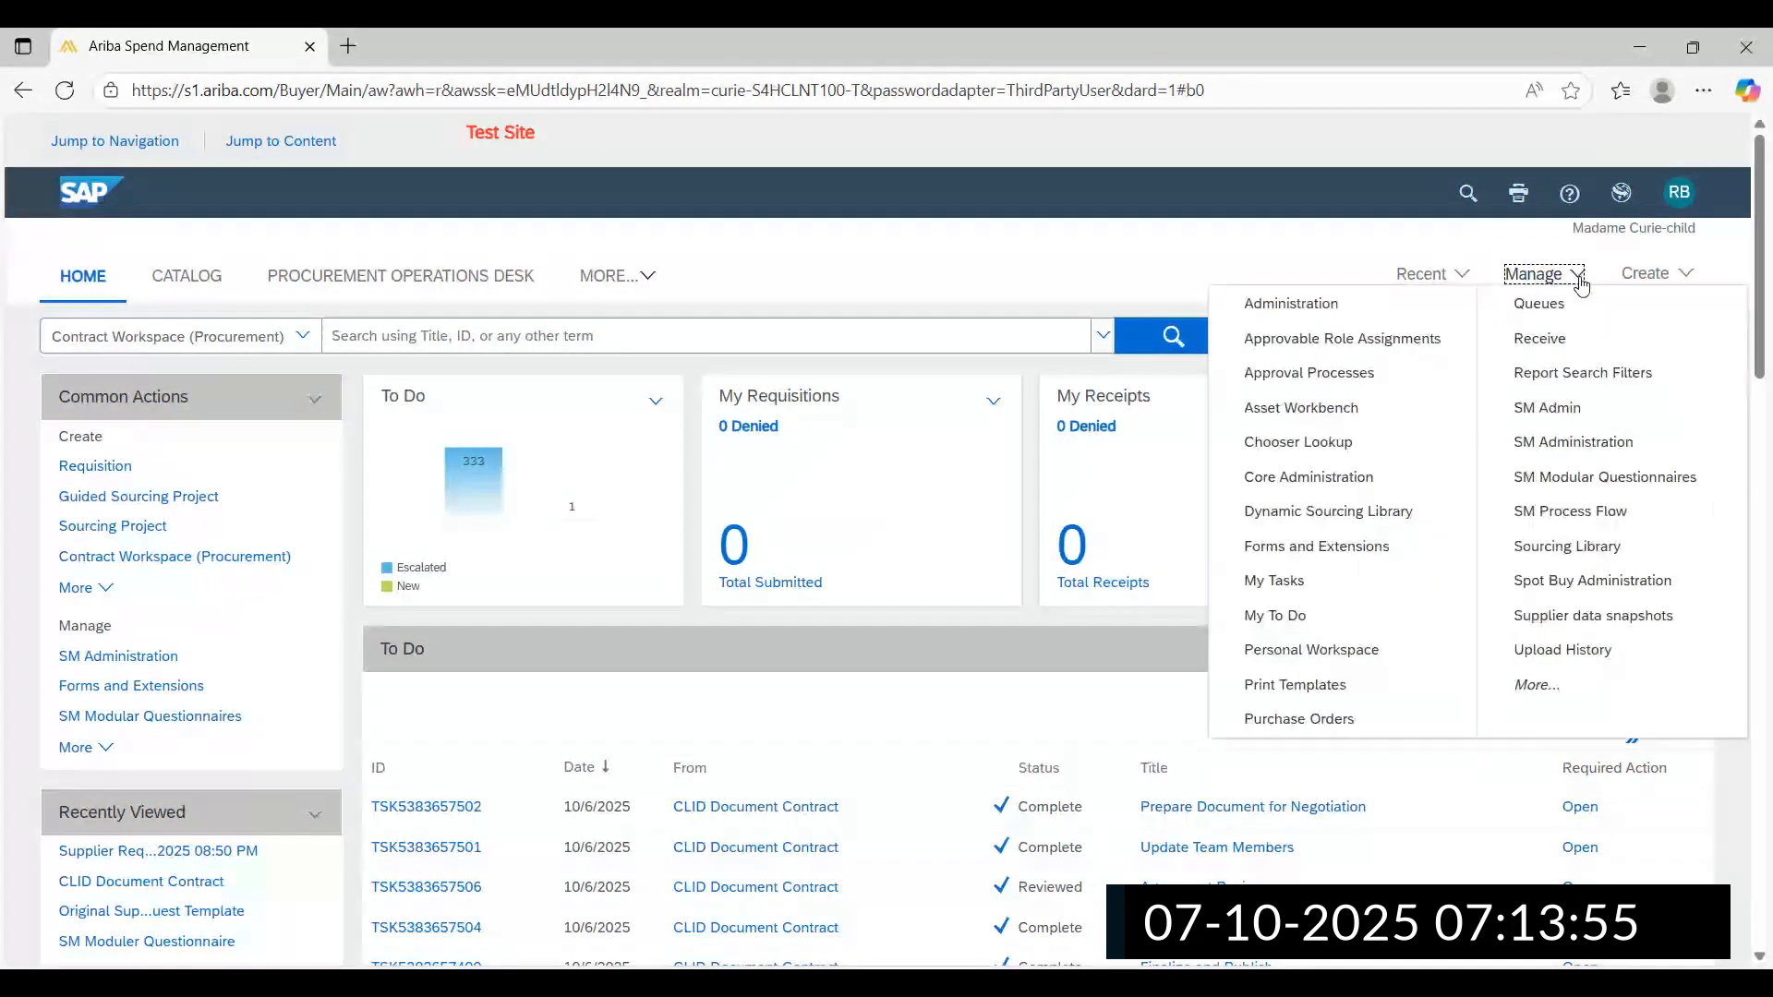
left_click(1322, 374)
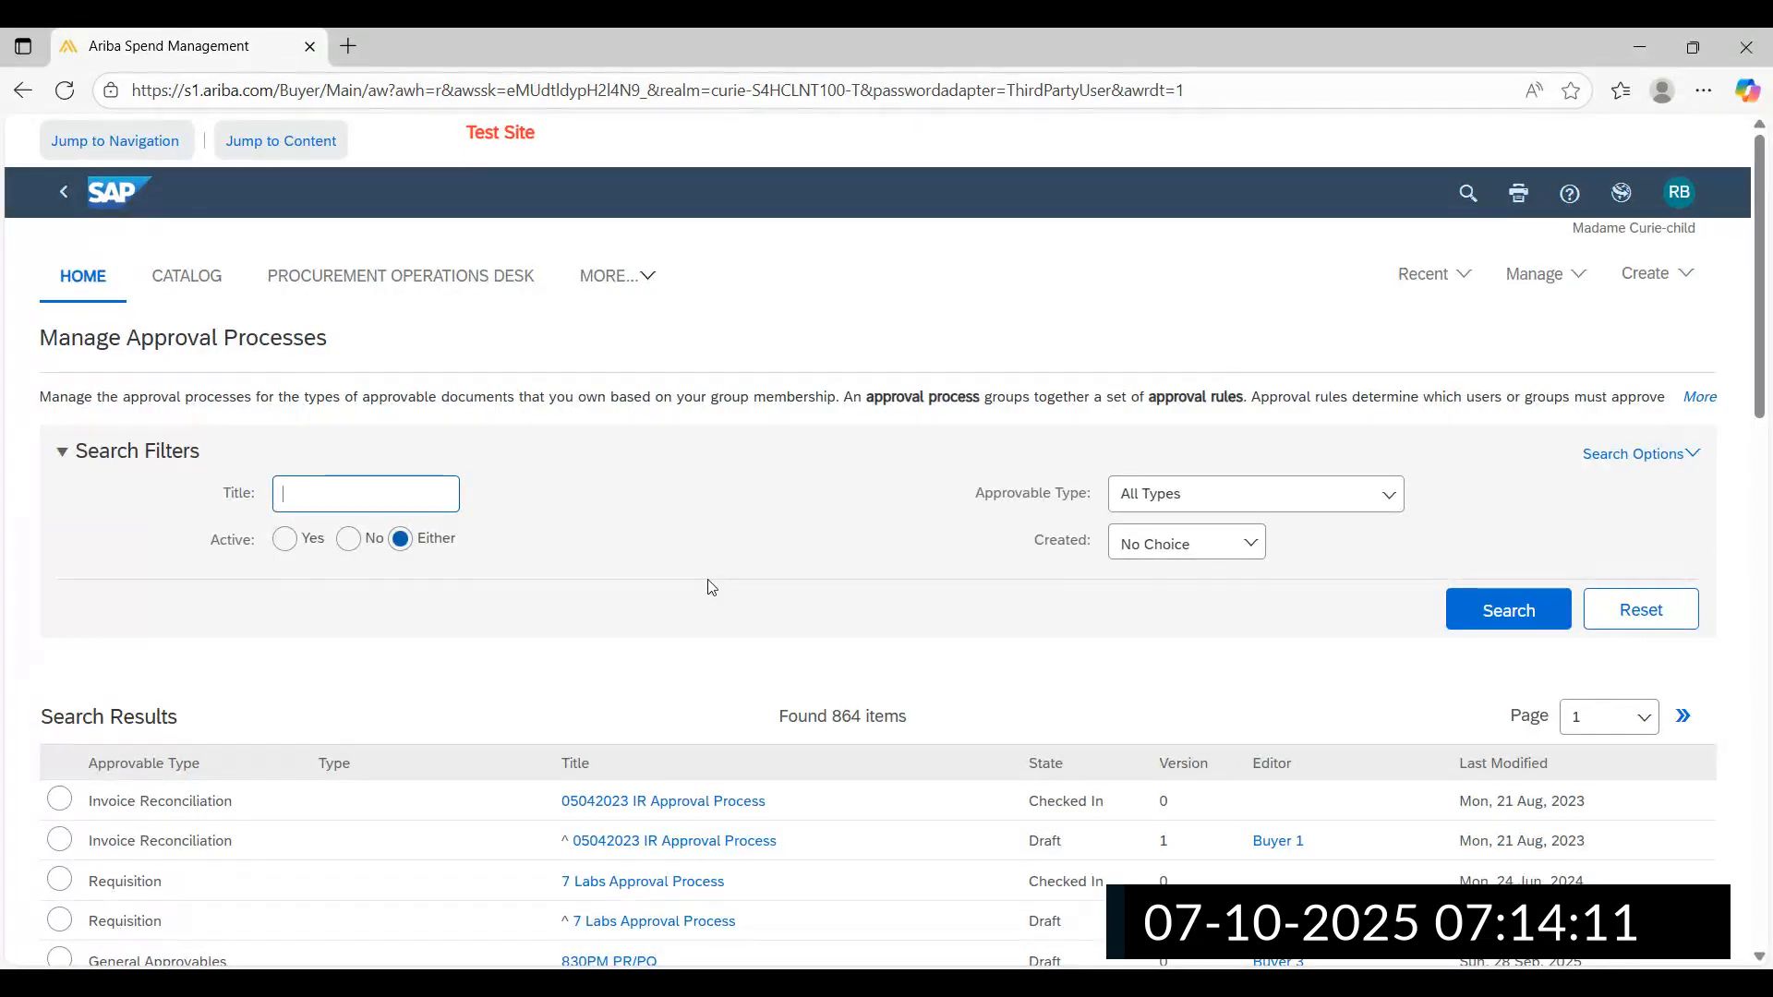
scroll(788, 571, "down", 1)
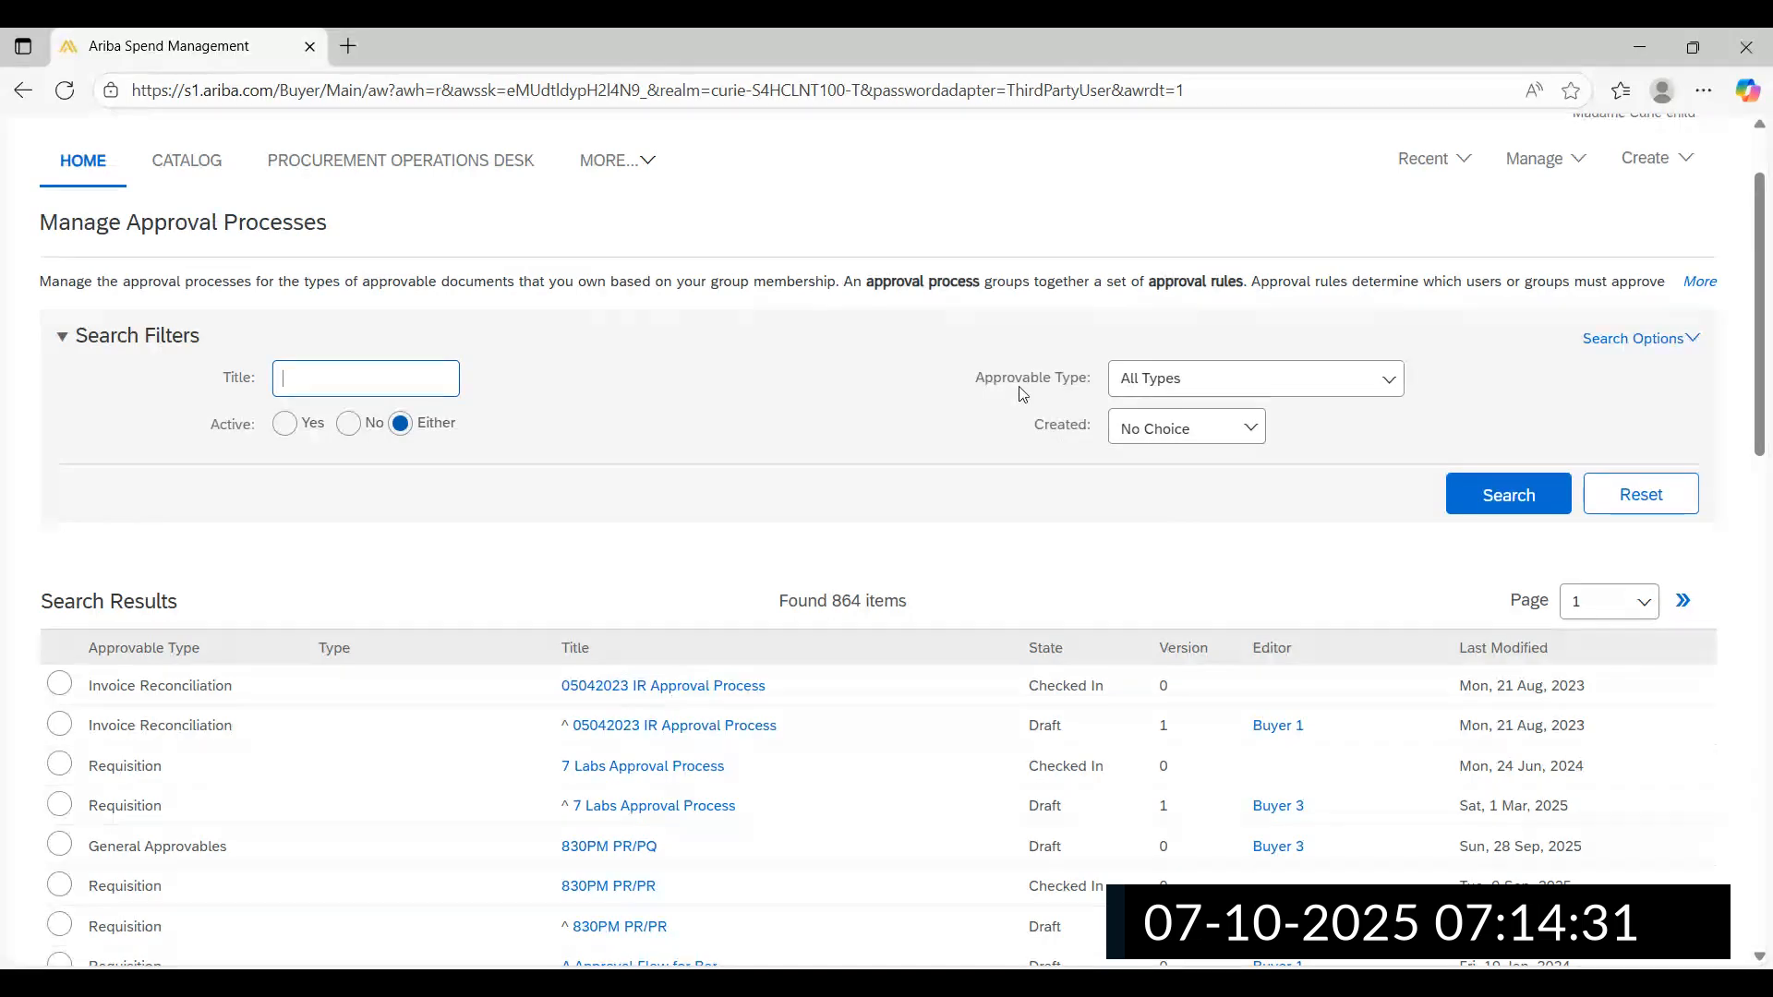
left_click(1389, 386)
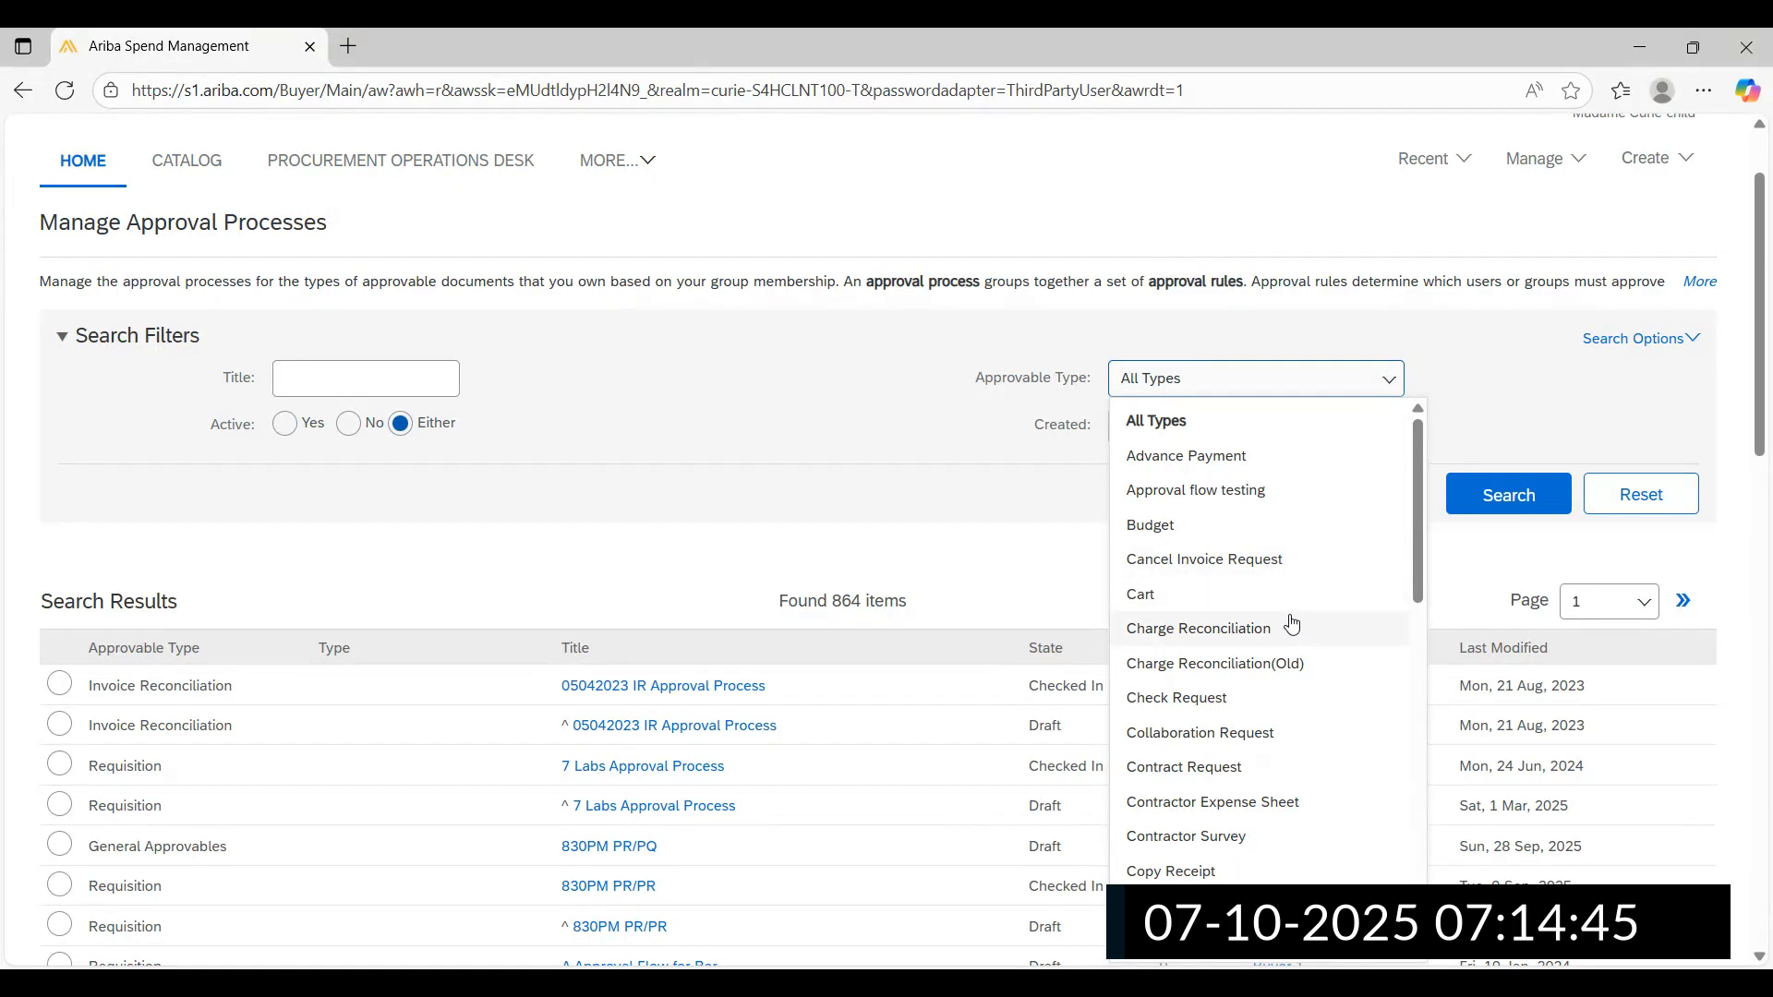
scroll(1292, 624, "down", 1)
scroll(1292, 624, "down", 3)
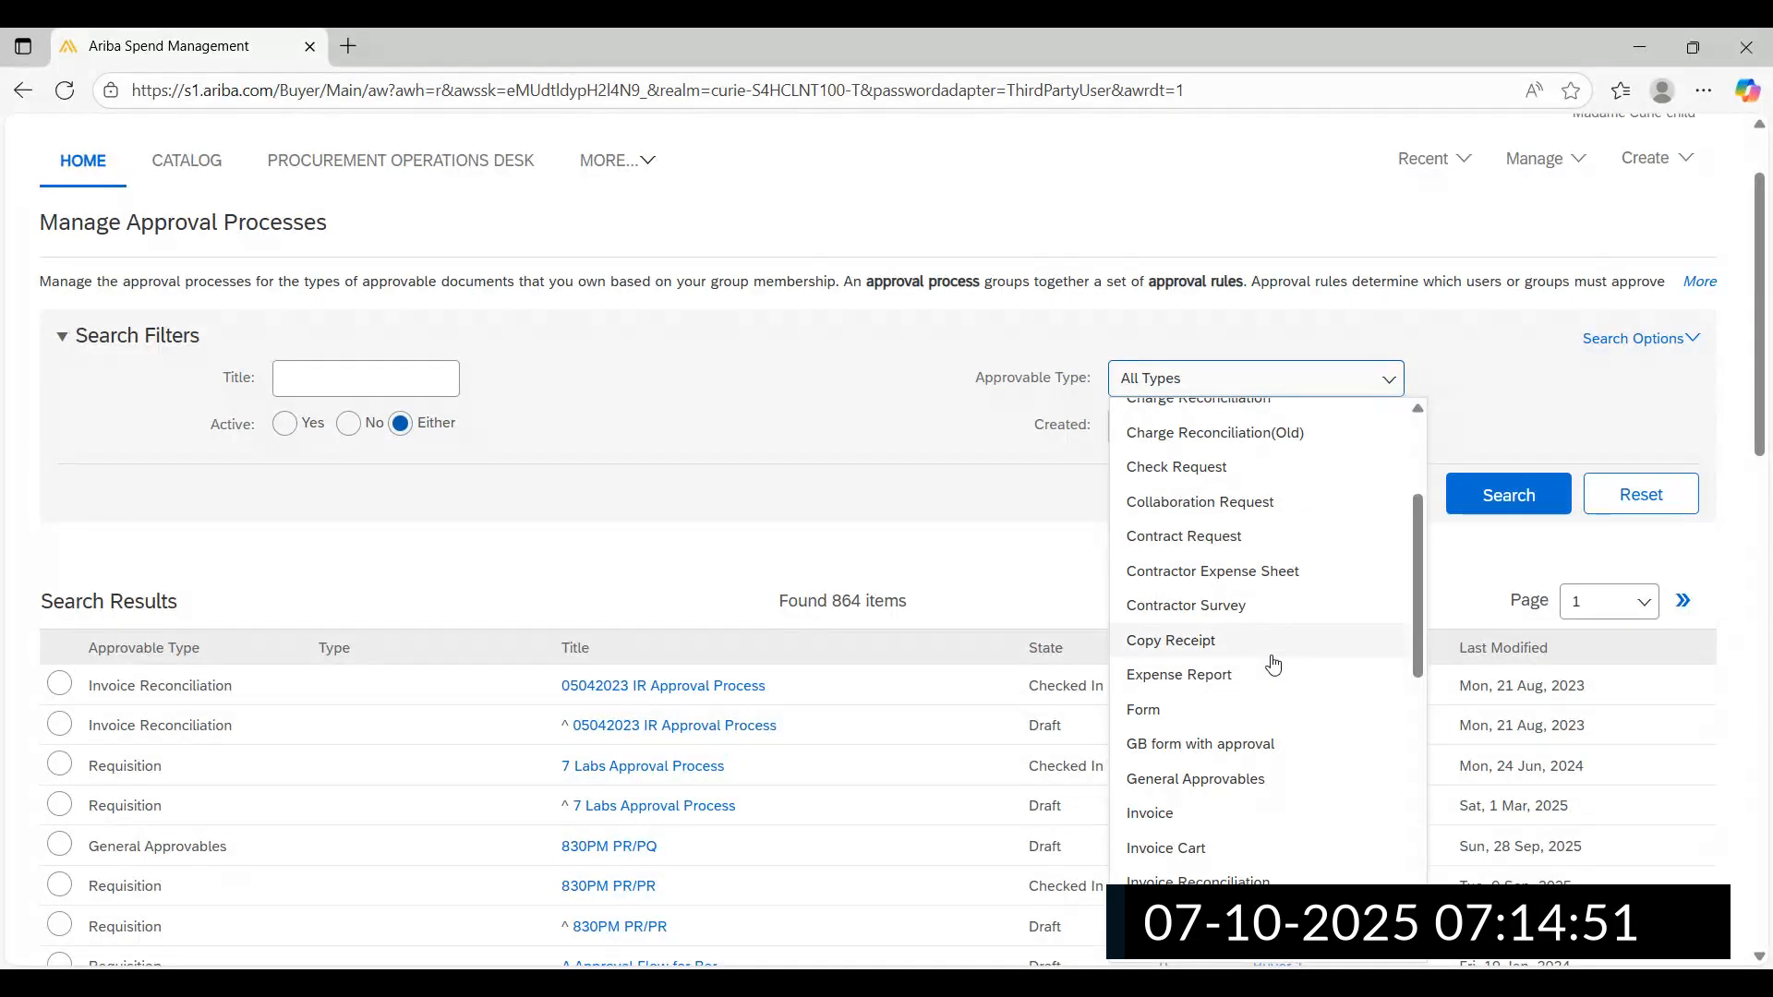
scroll(1269, 661, "down", 2)
scroll(1247, 681, "down", 2)
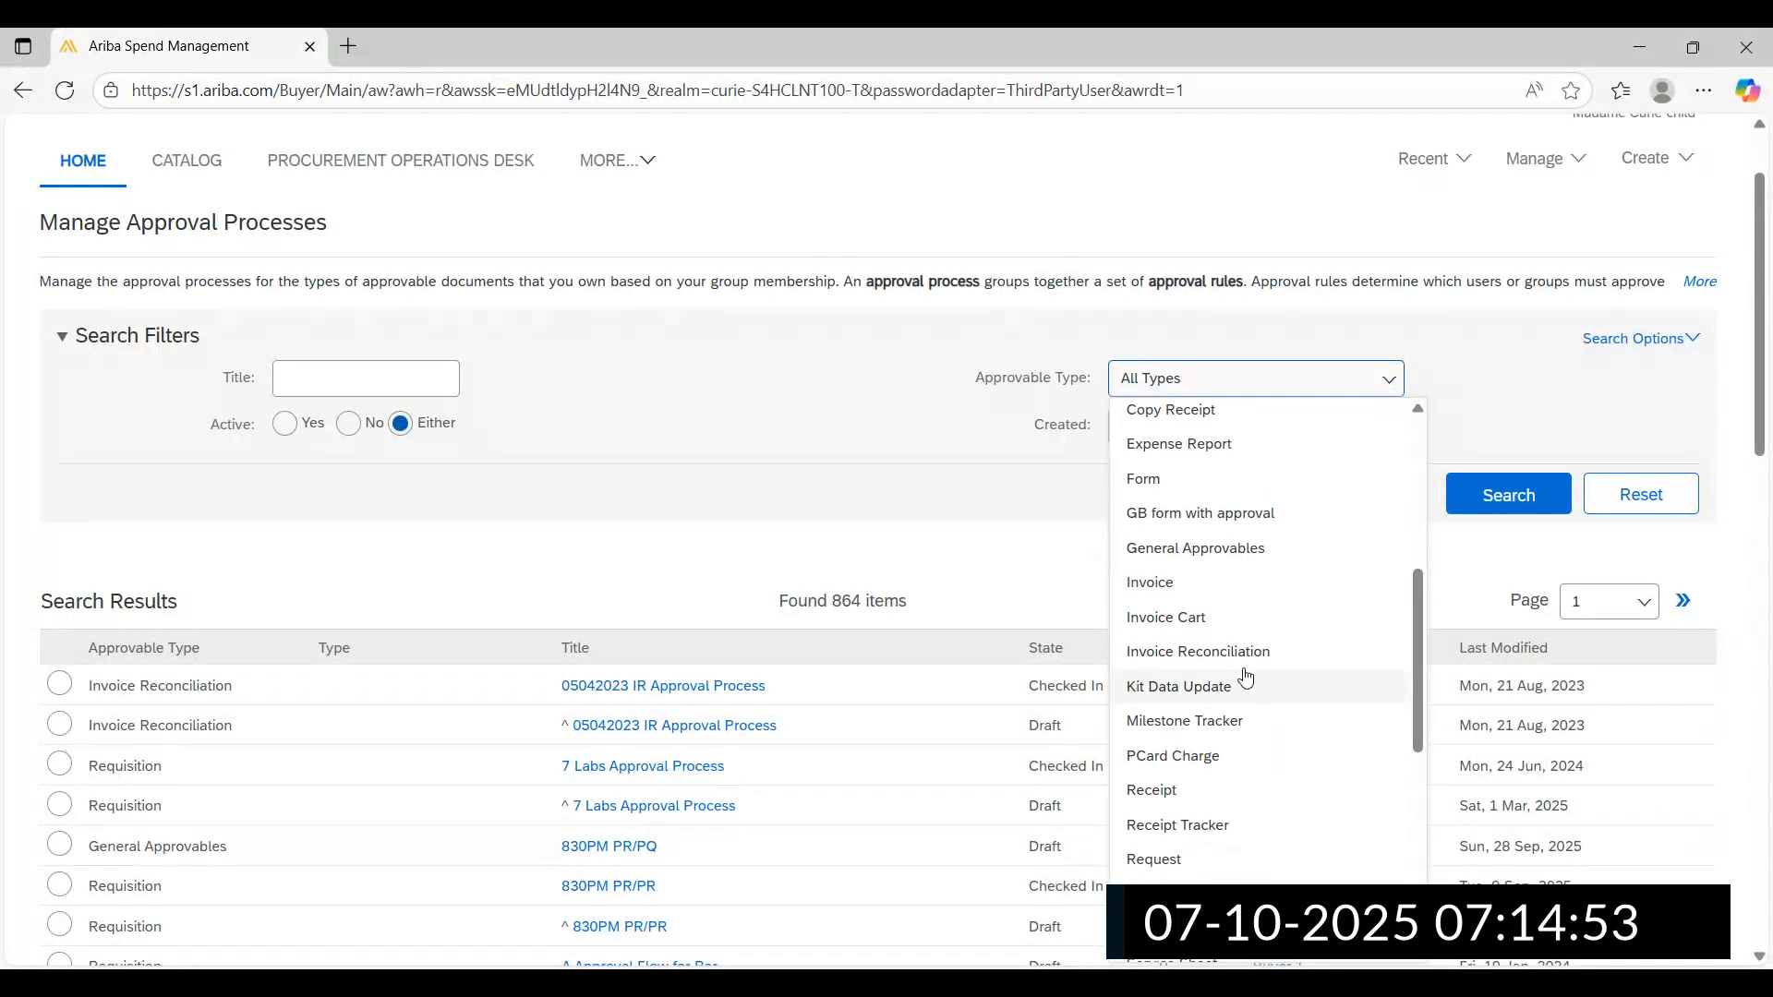
scroll(1247, 677, "down", 2)
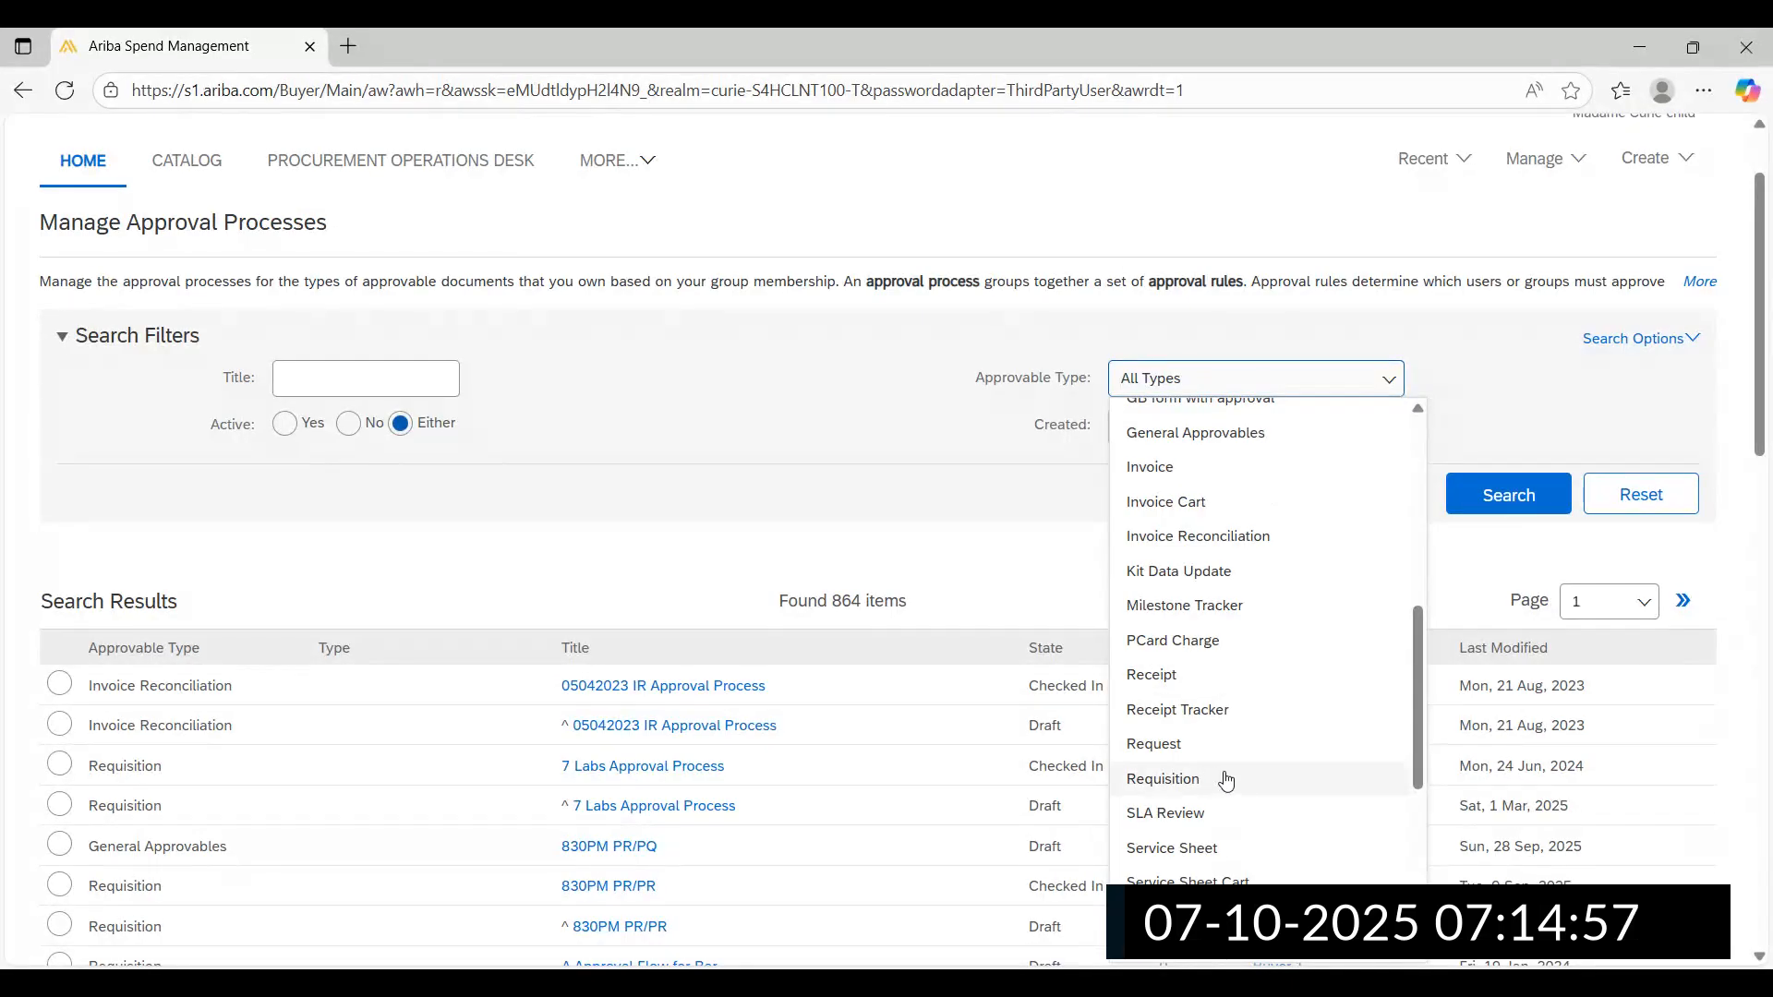
scroll(1201, 779, "down", 4)
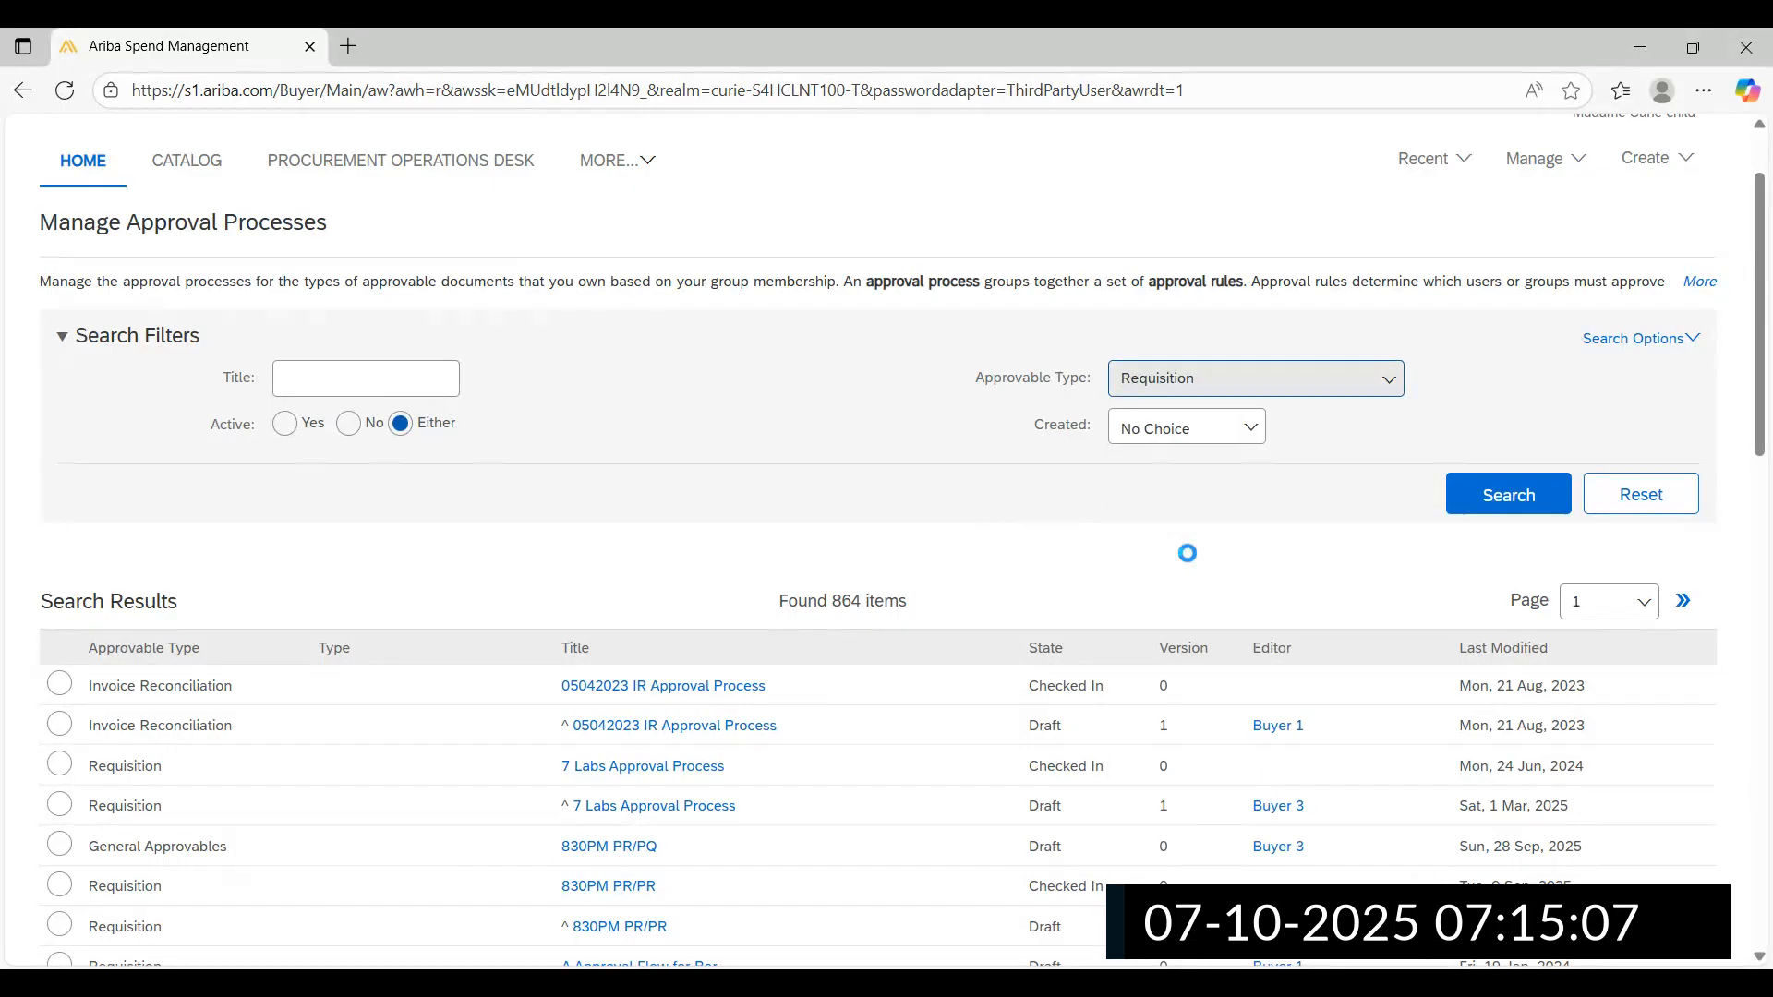
left_click(1191, 559)
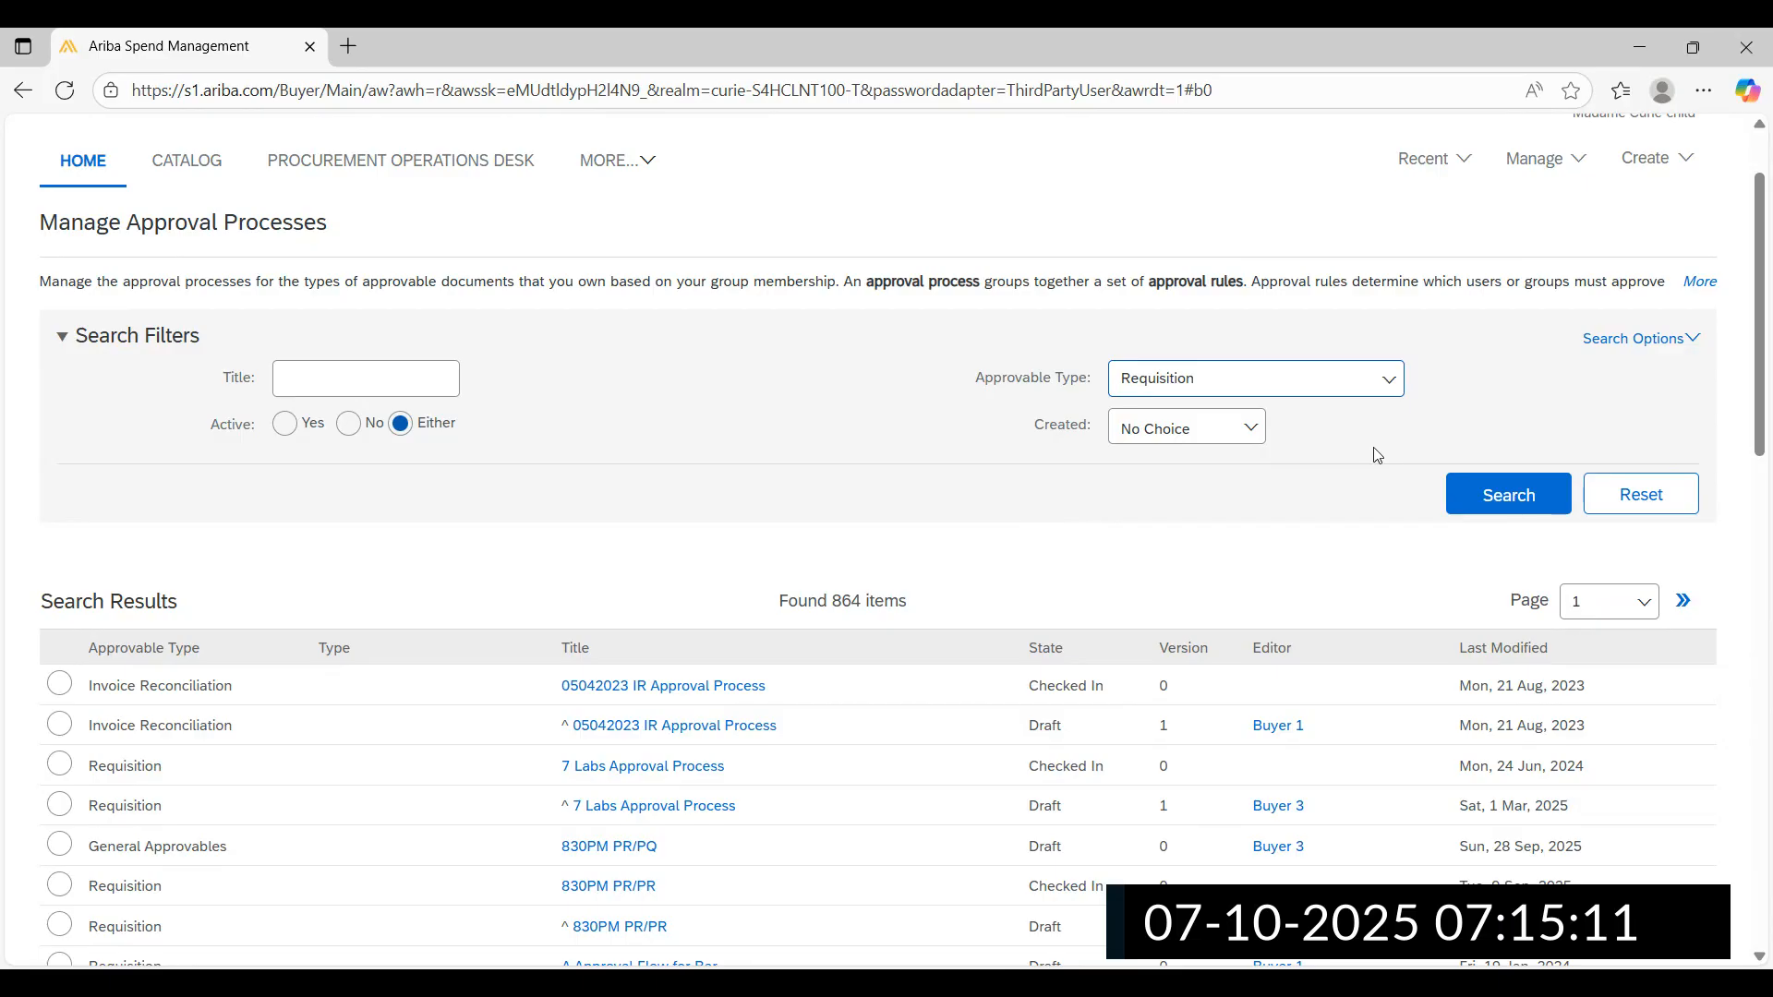
left_click(1508, 495)
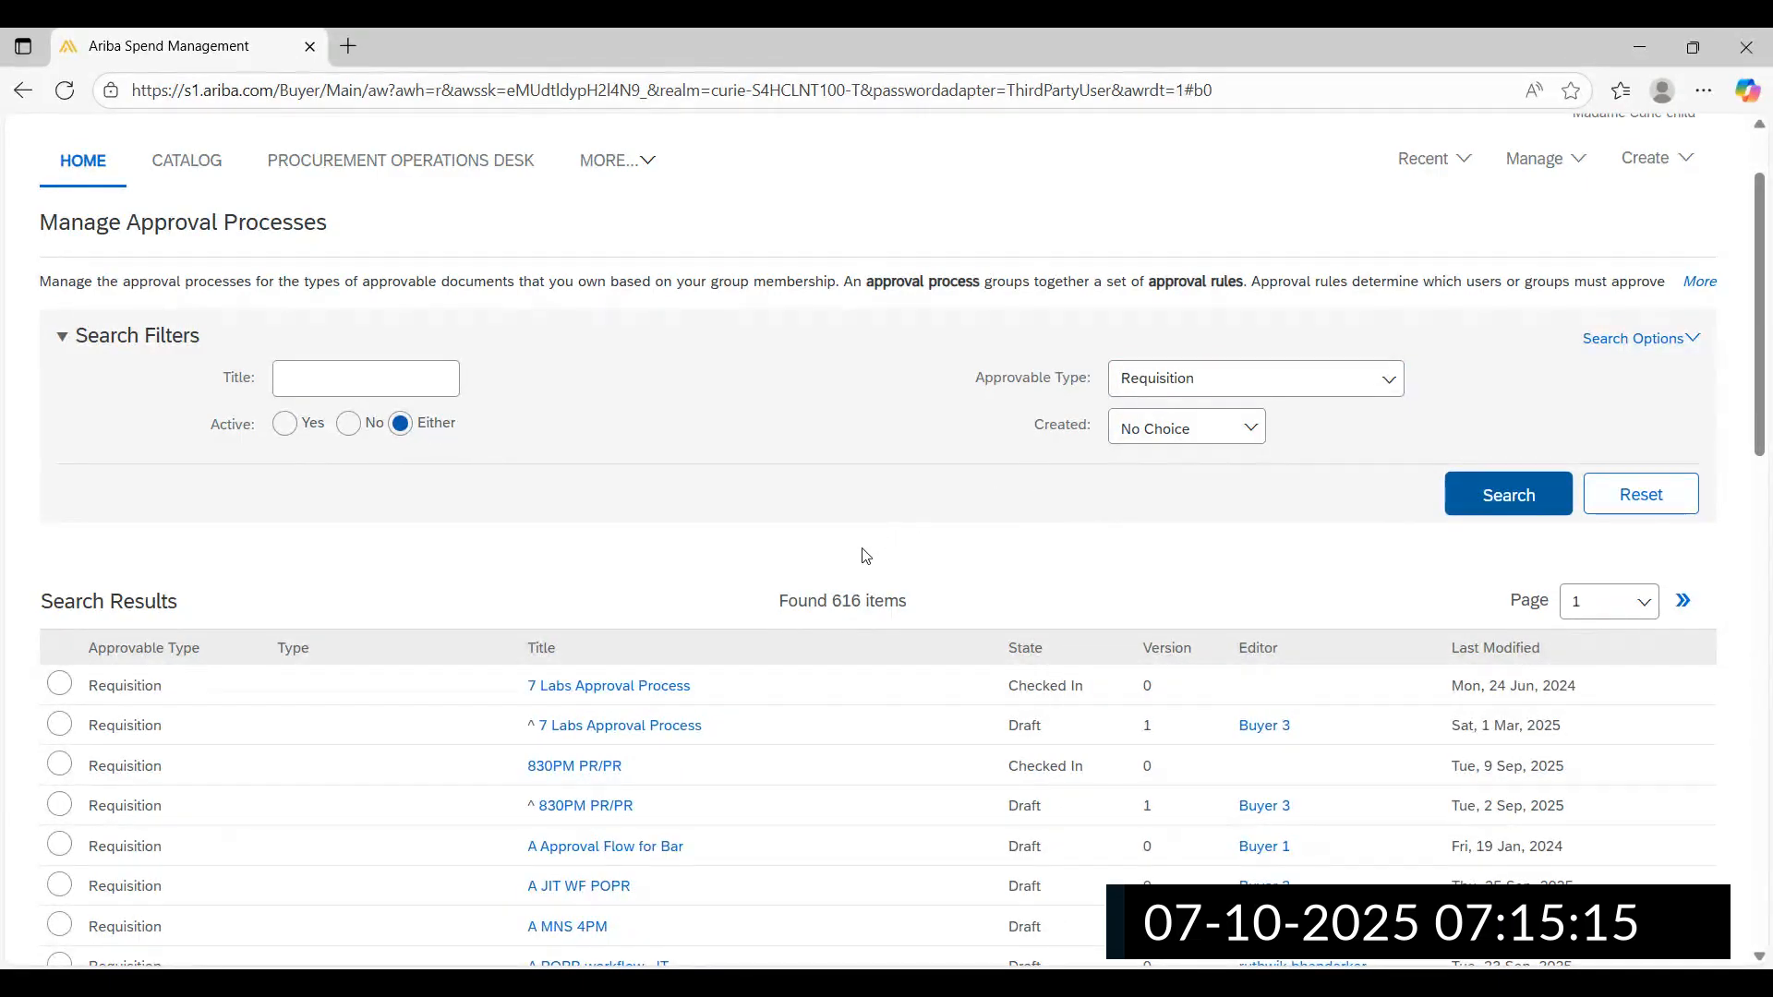
Look through the requisition approval processes in the search results down to the end of the list
scroll(1087, 545, "down", 1)
scroll(1087, 545, "down", 1)
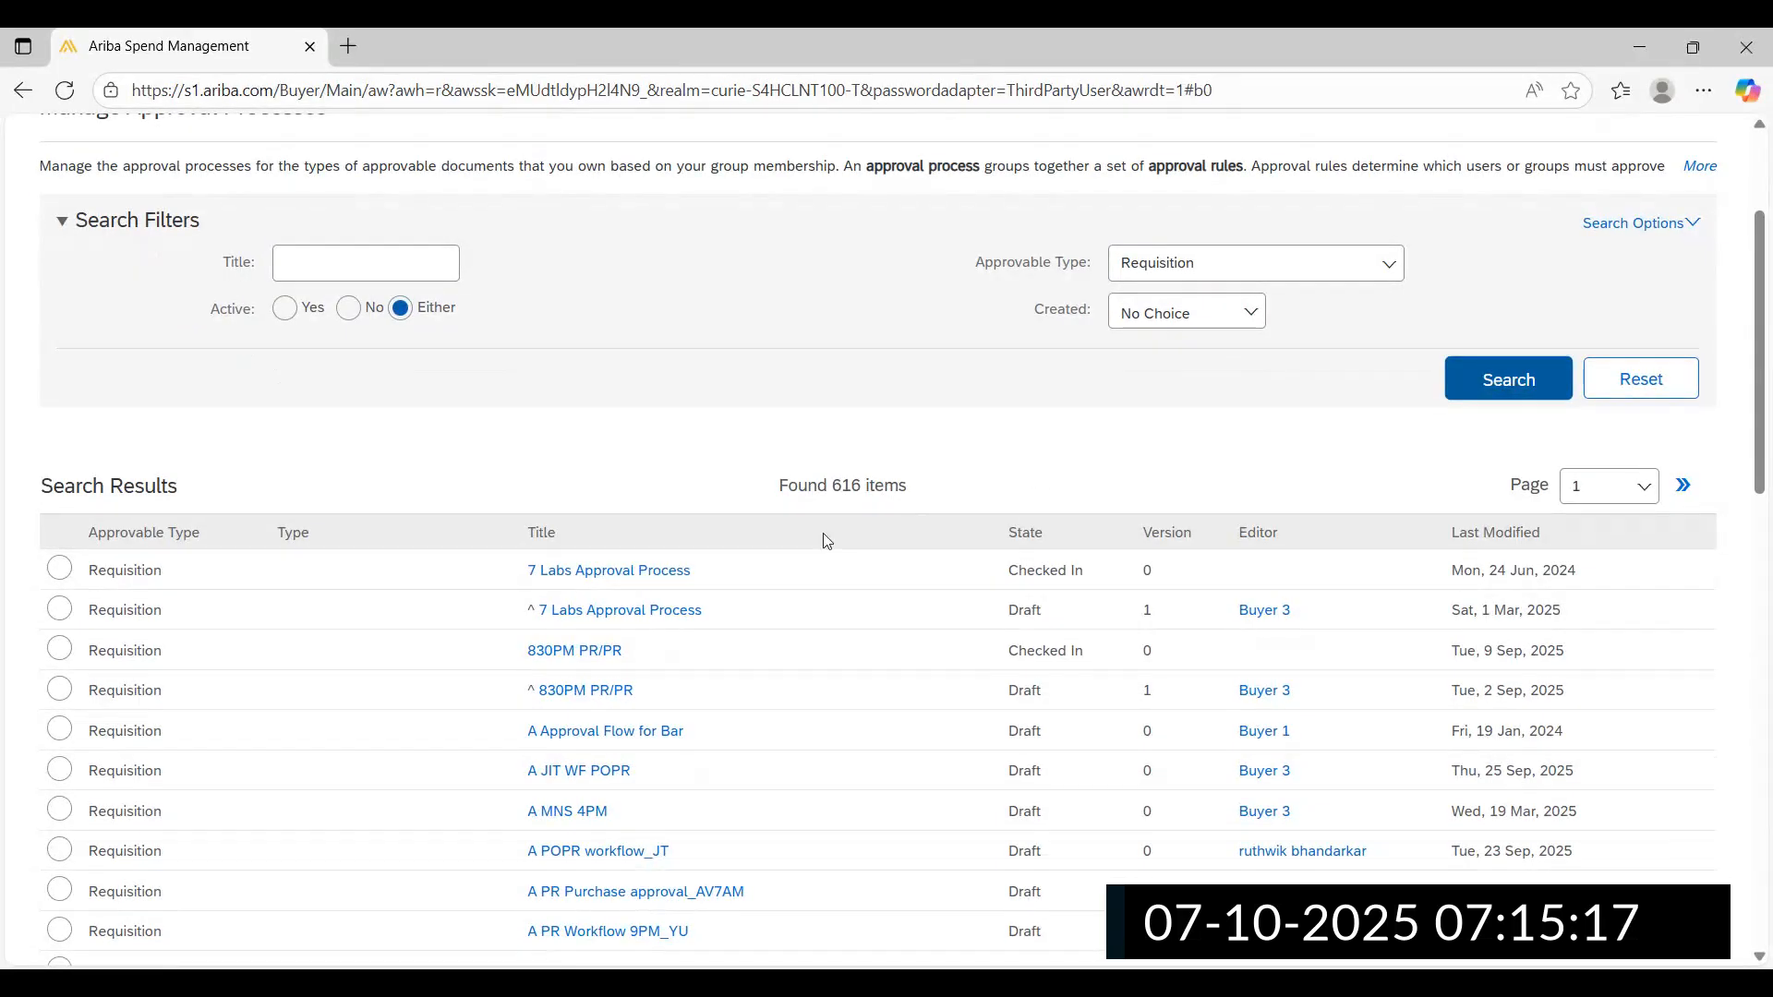
left_click_drag(782, 486, 914, 497)
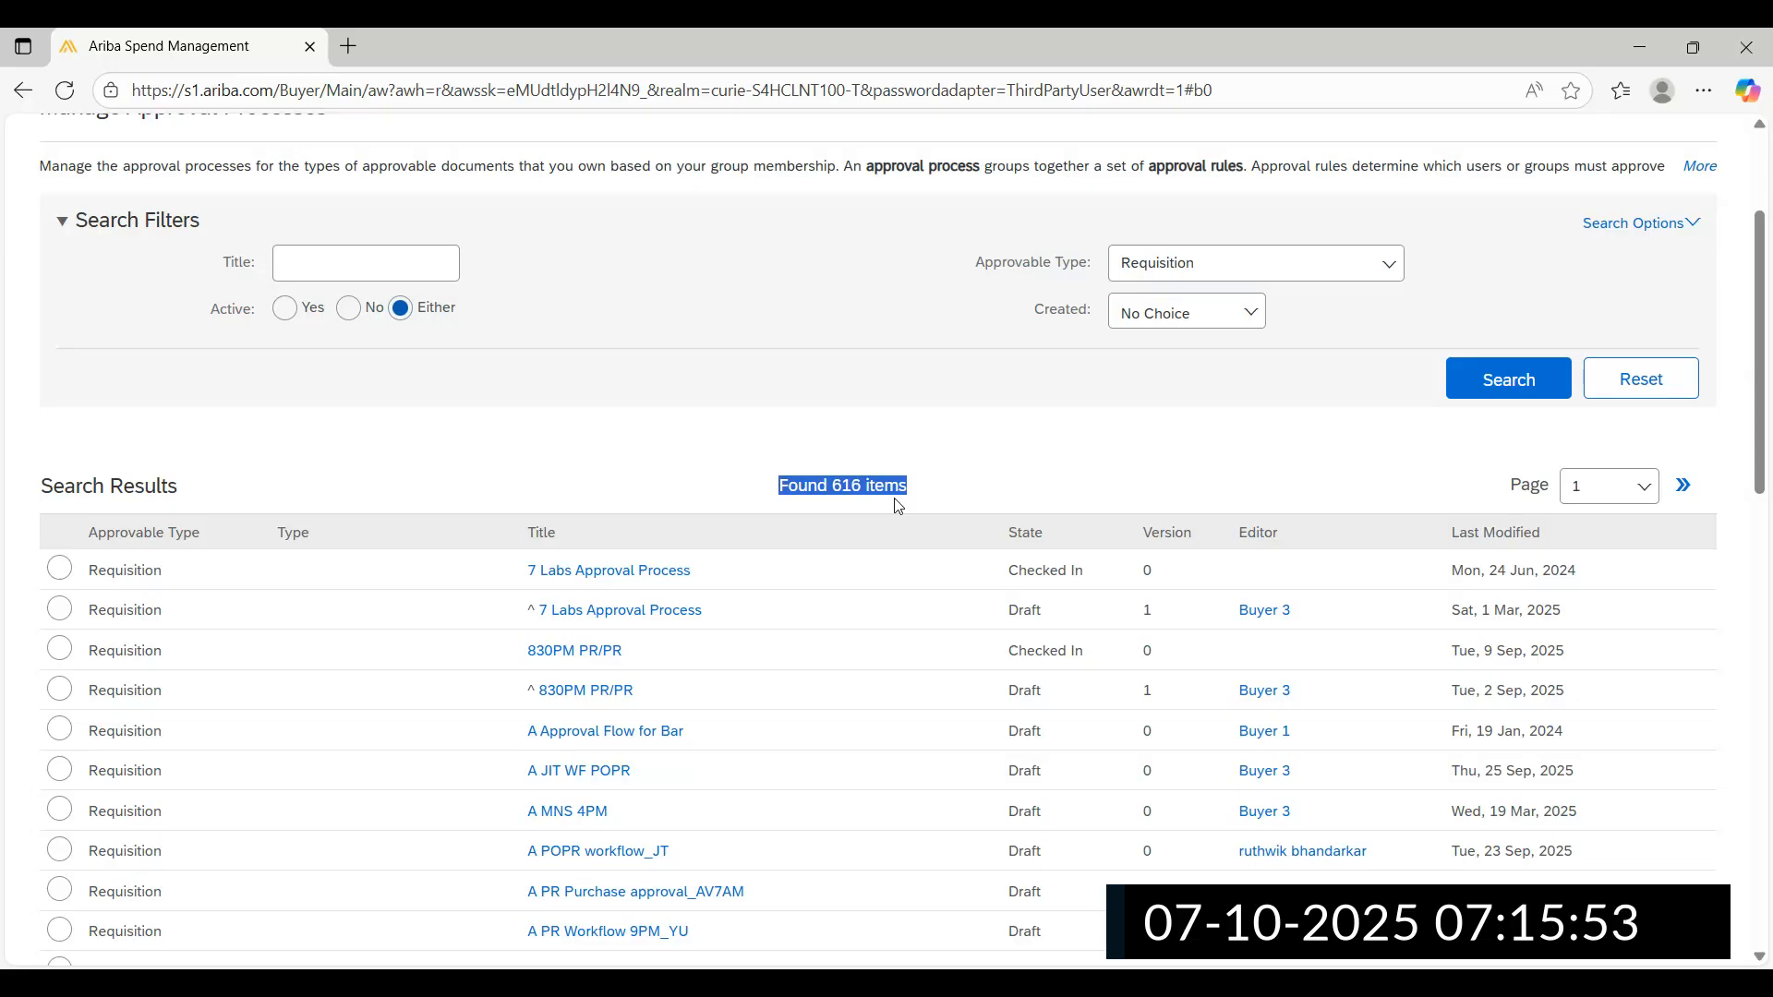
scroll(898, 506, "down", 2)
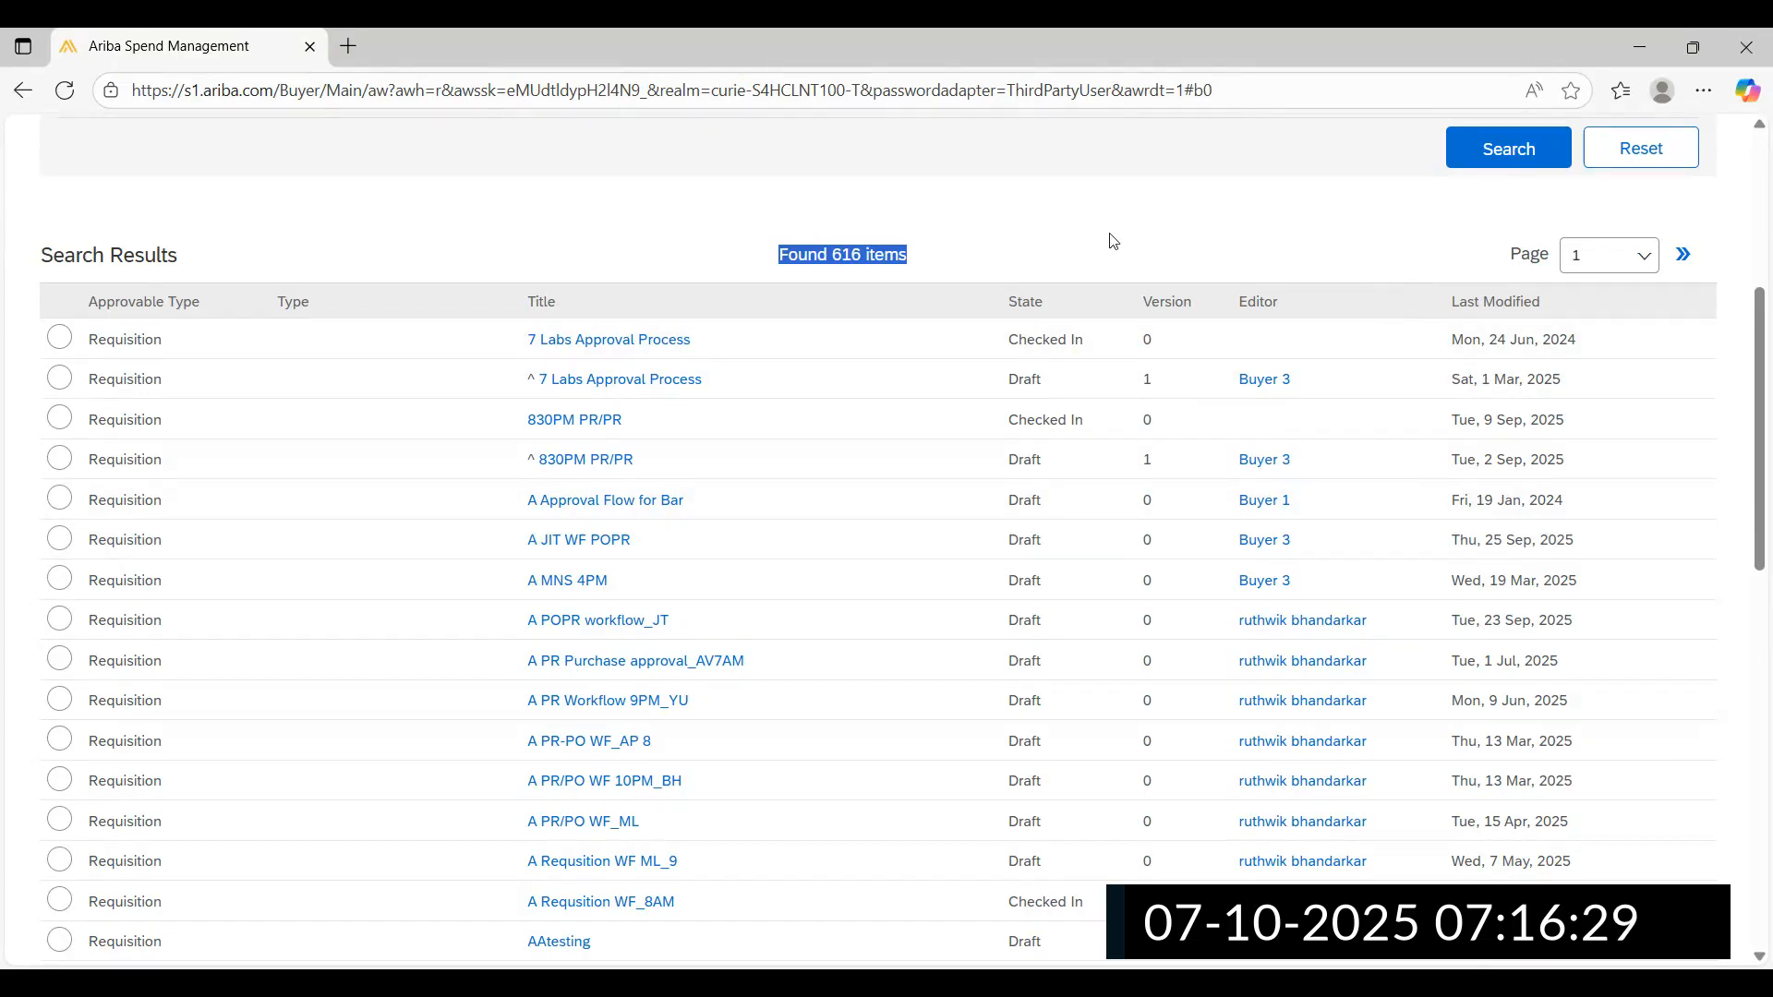
scroll(1017, 219, "down", 10)
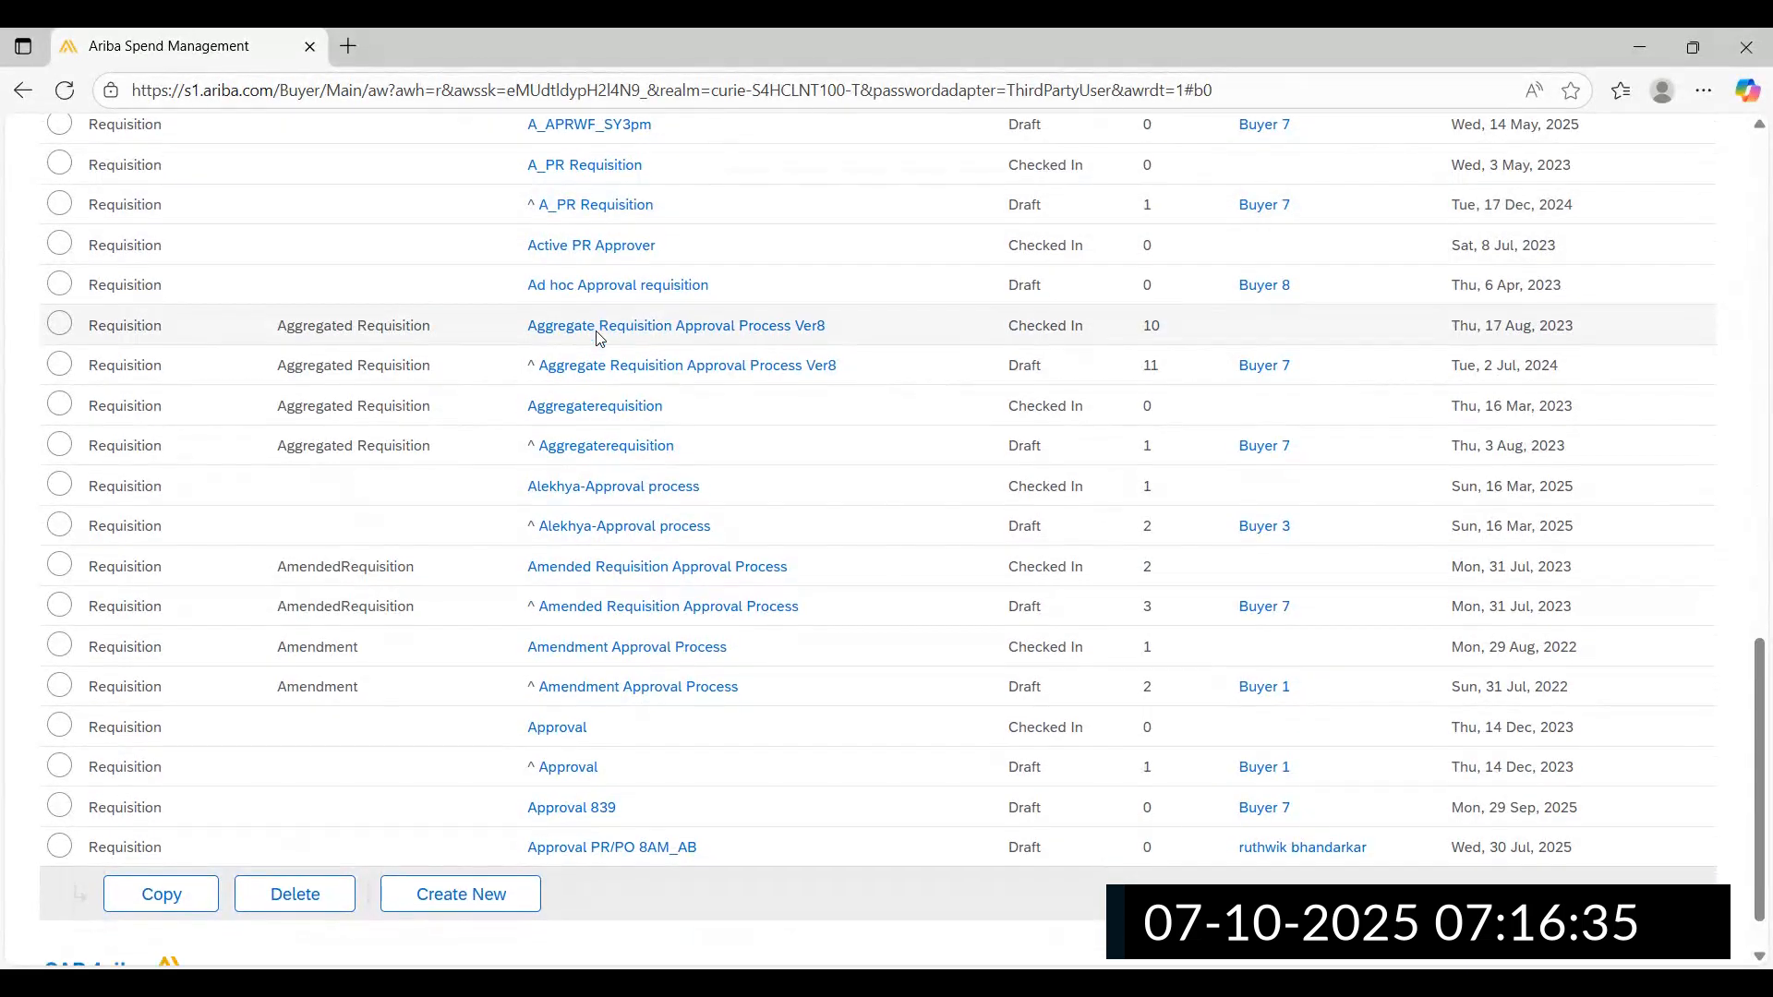
scroll(614, 346, "down", 2)
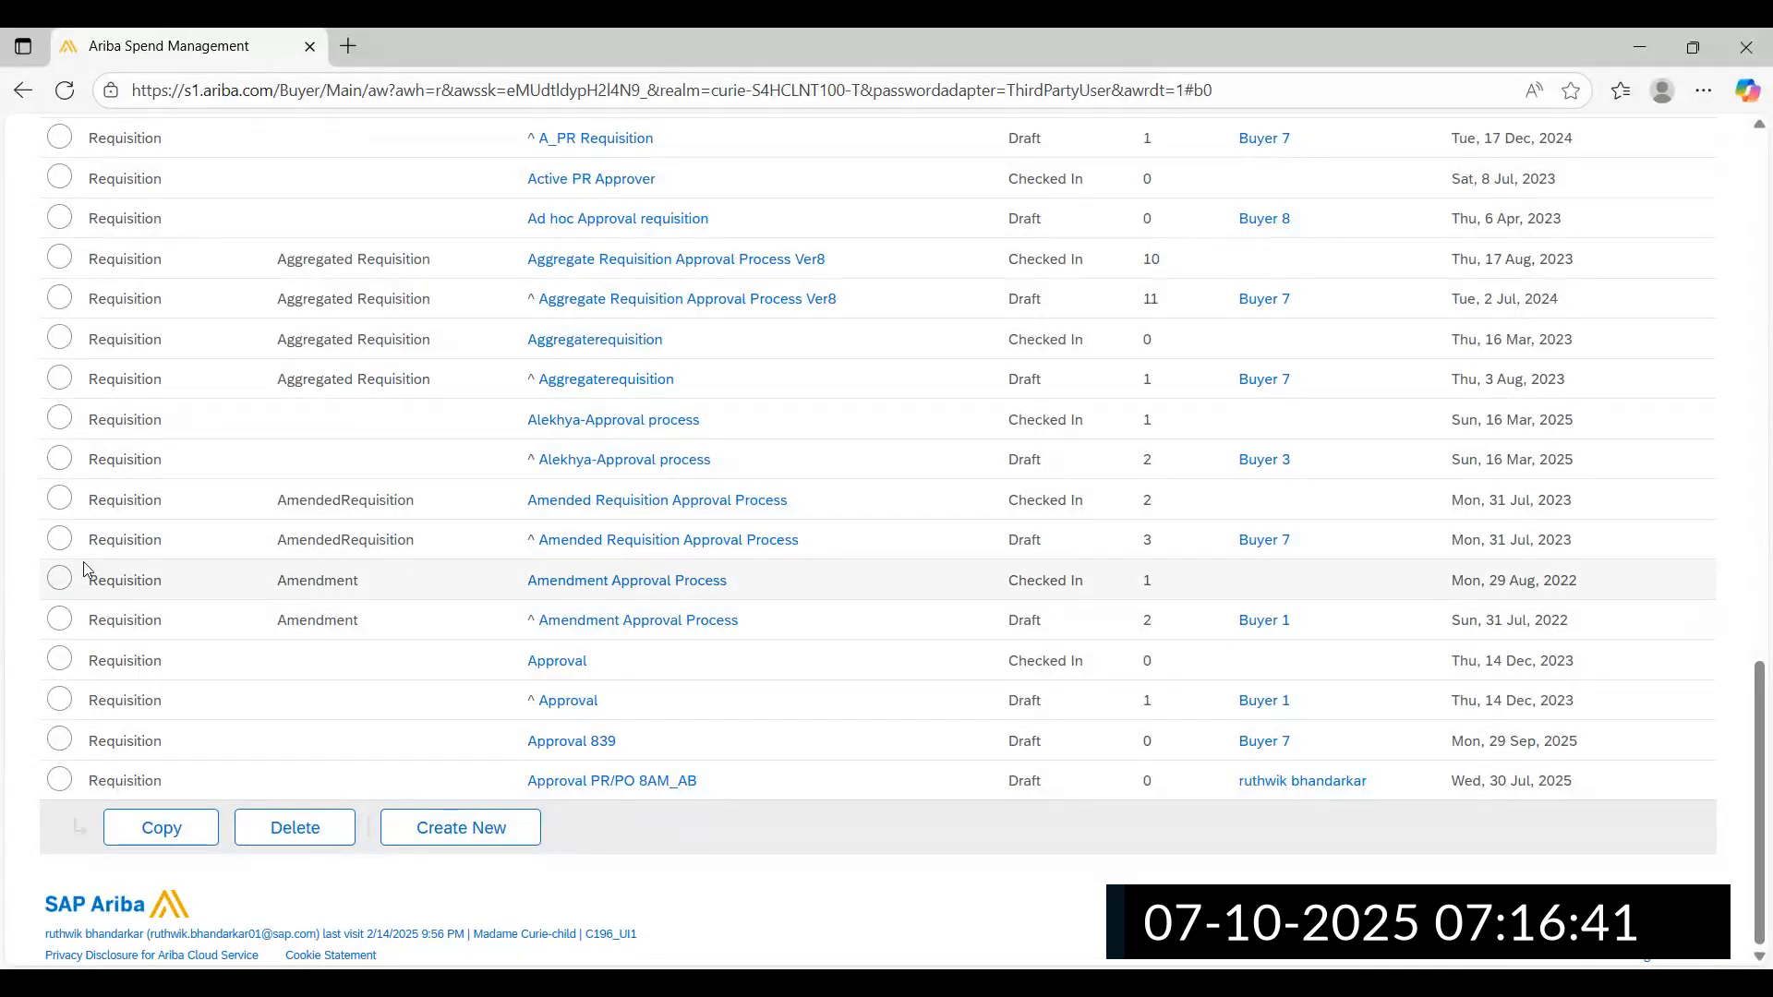
Create a new approval process and title it "A PRPO Document Approval workflow"
left_click(65, 778)
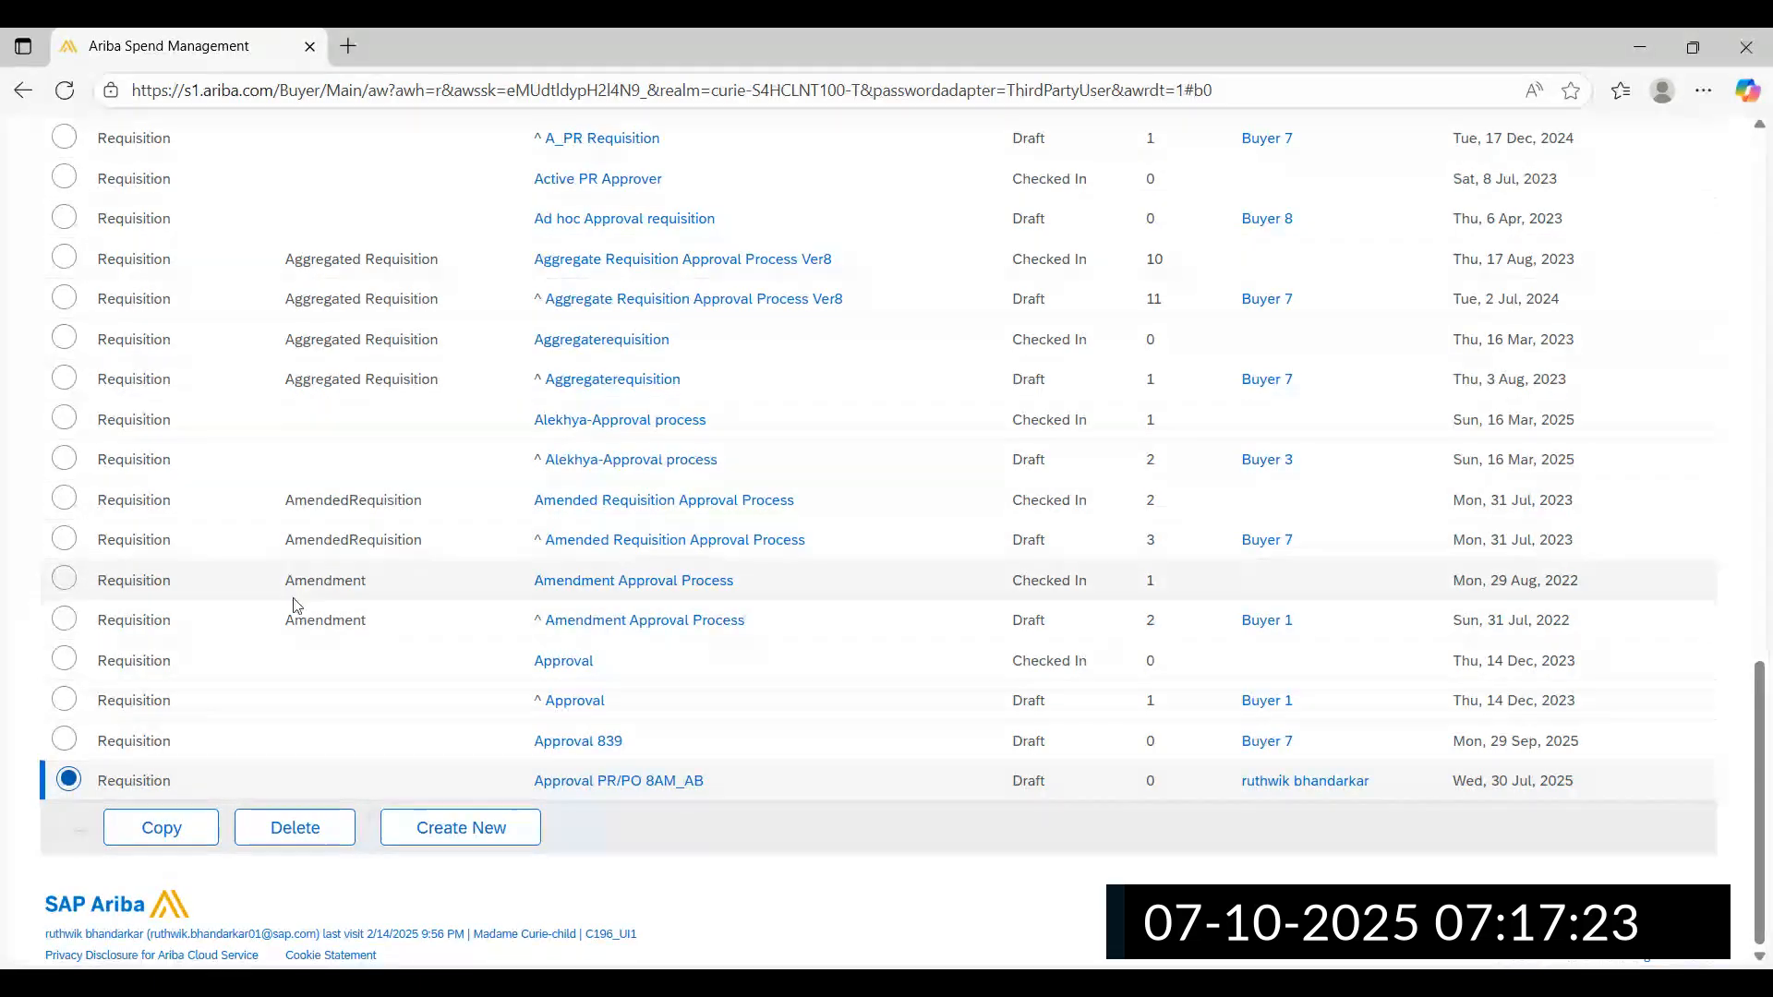
left_click(468, 838)
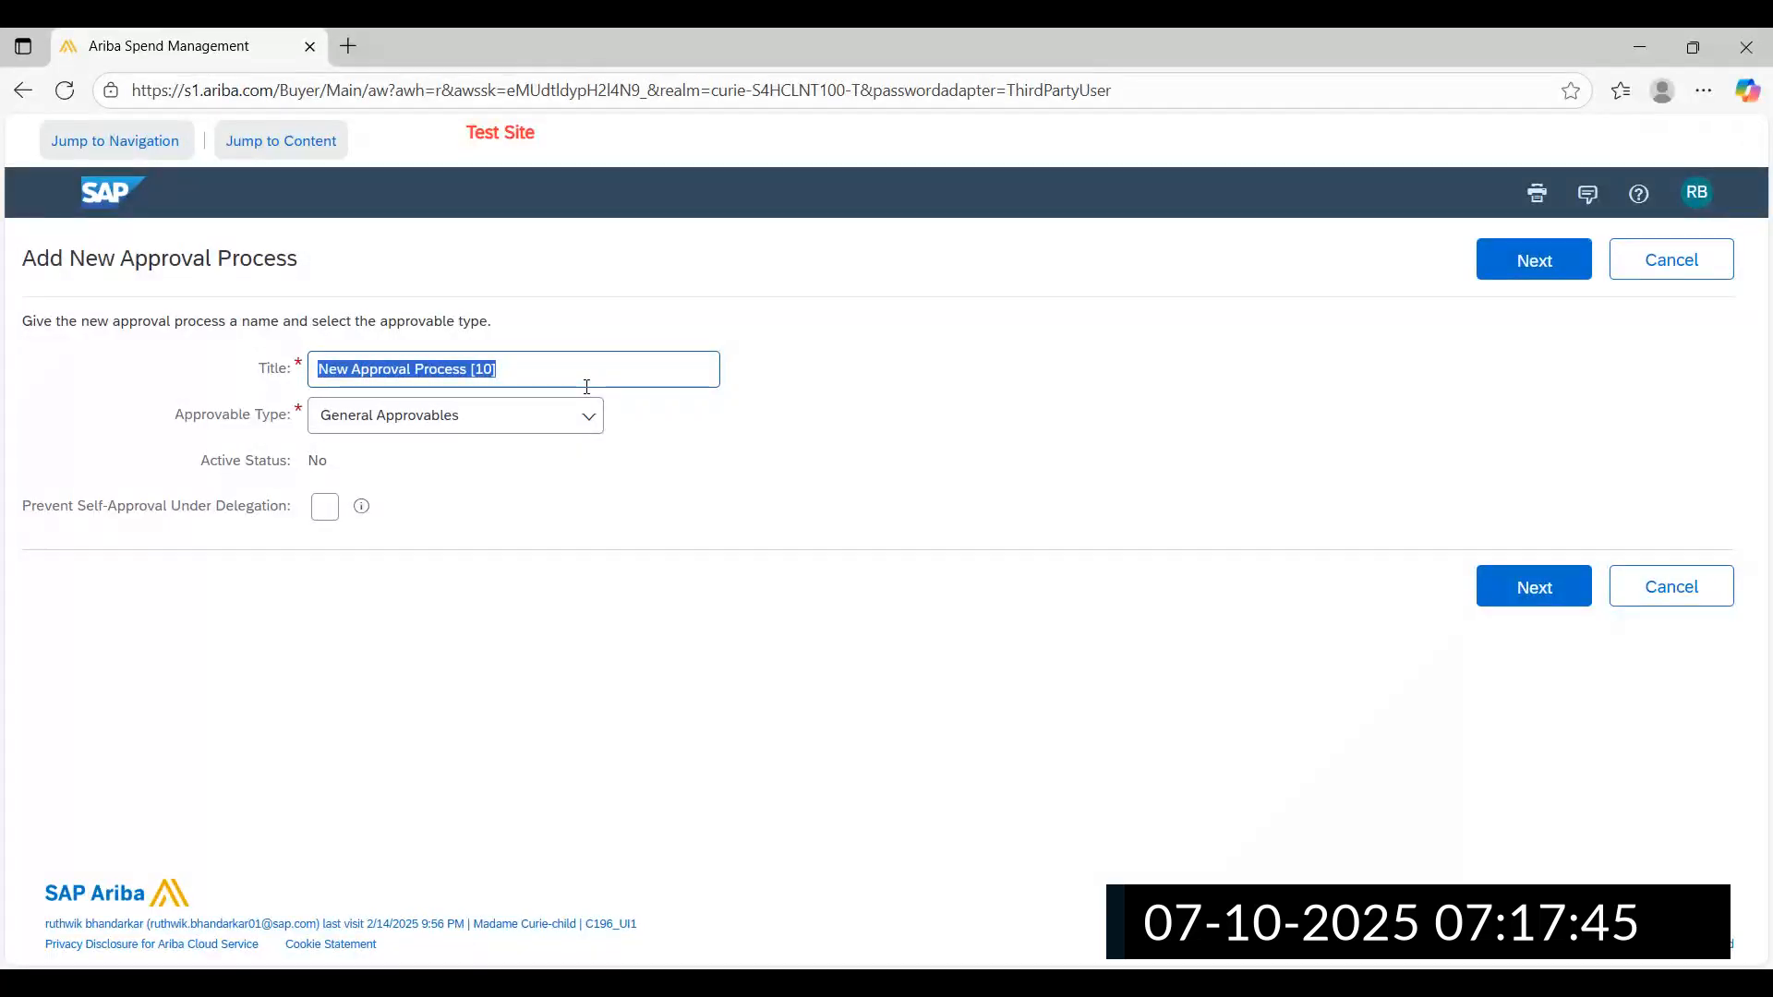
type("A")
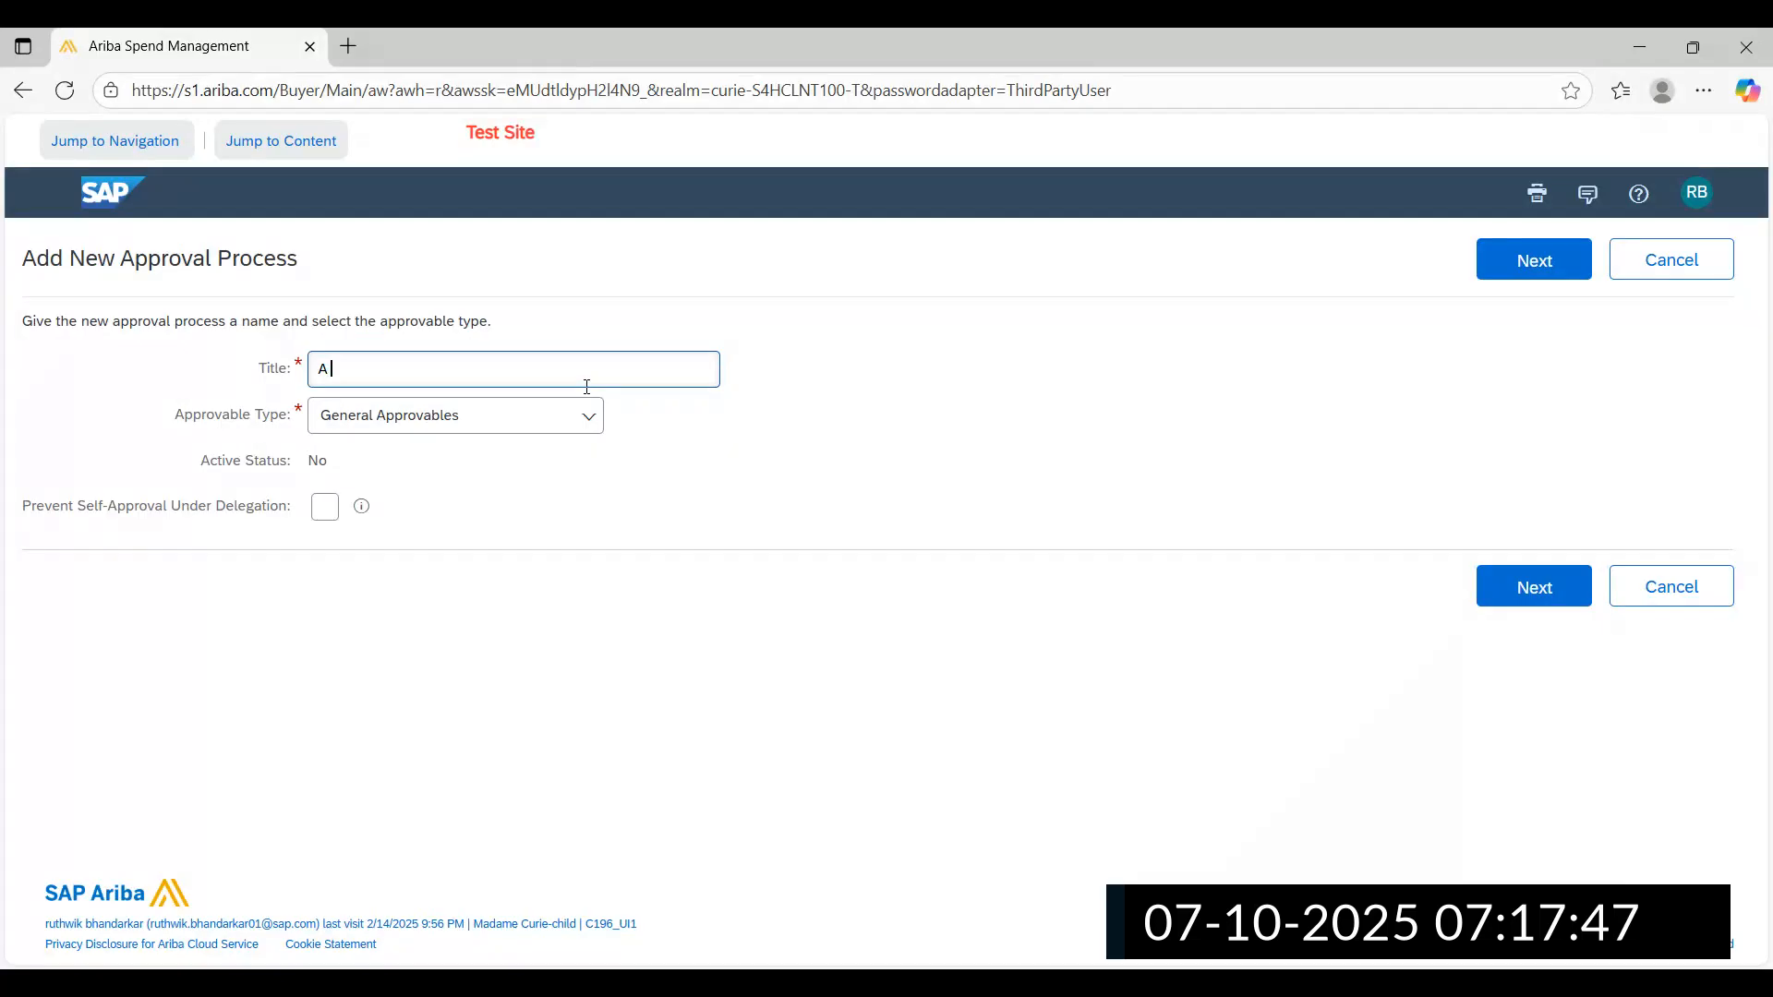
type(" PRPO DOcumen")
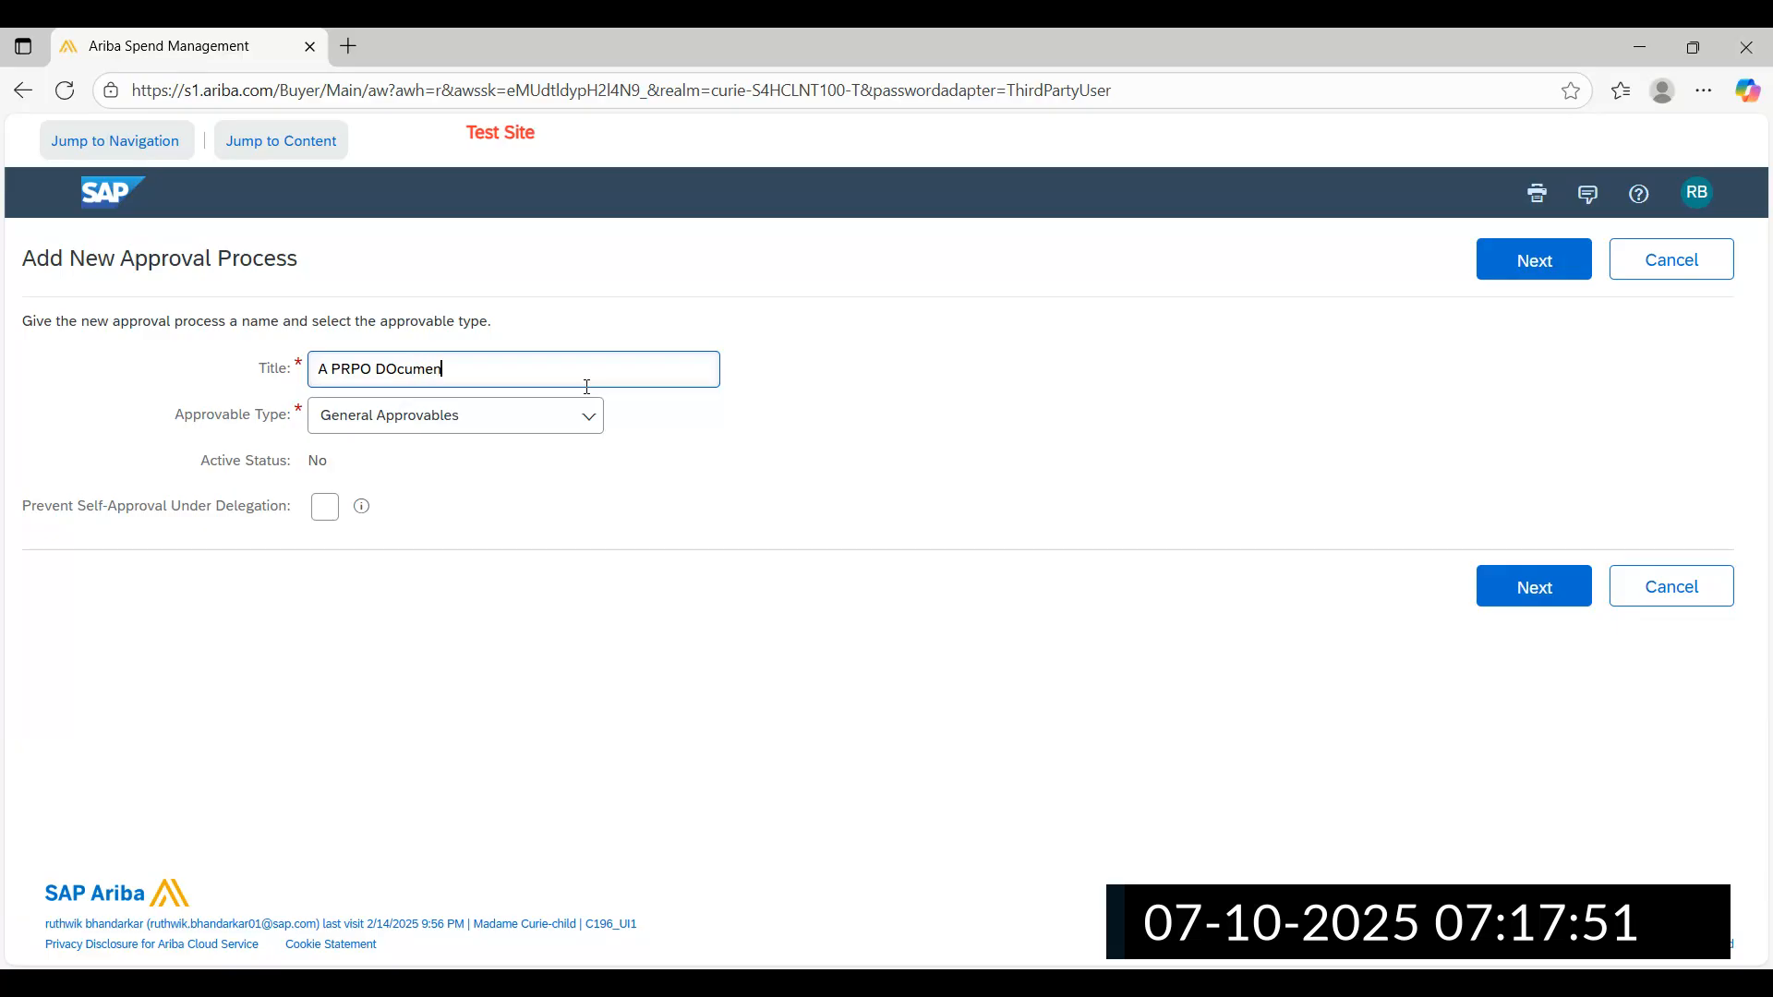
type("t Approval workflow")
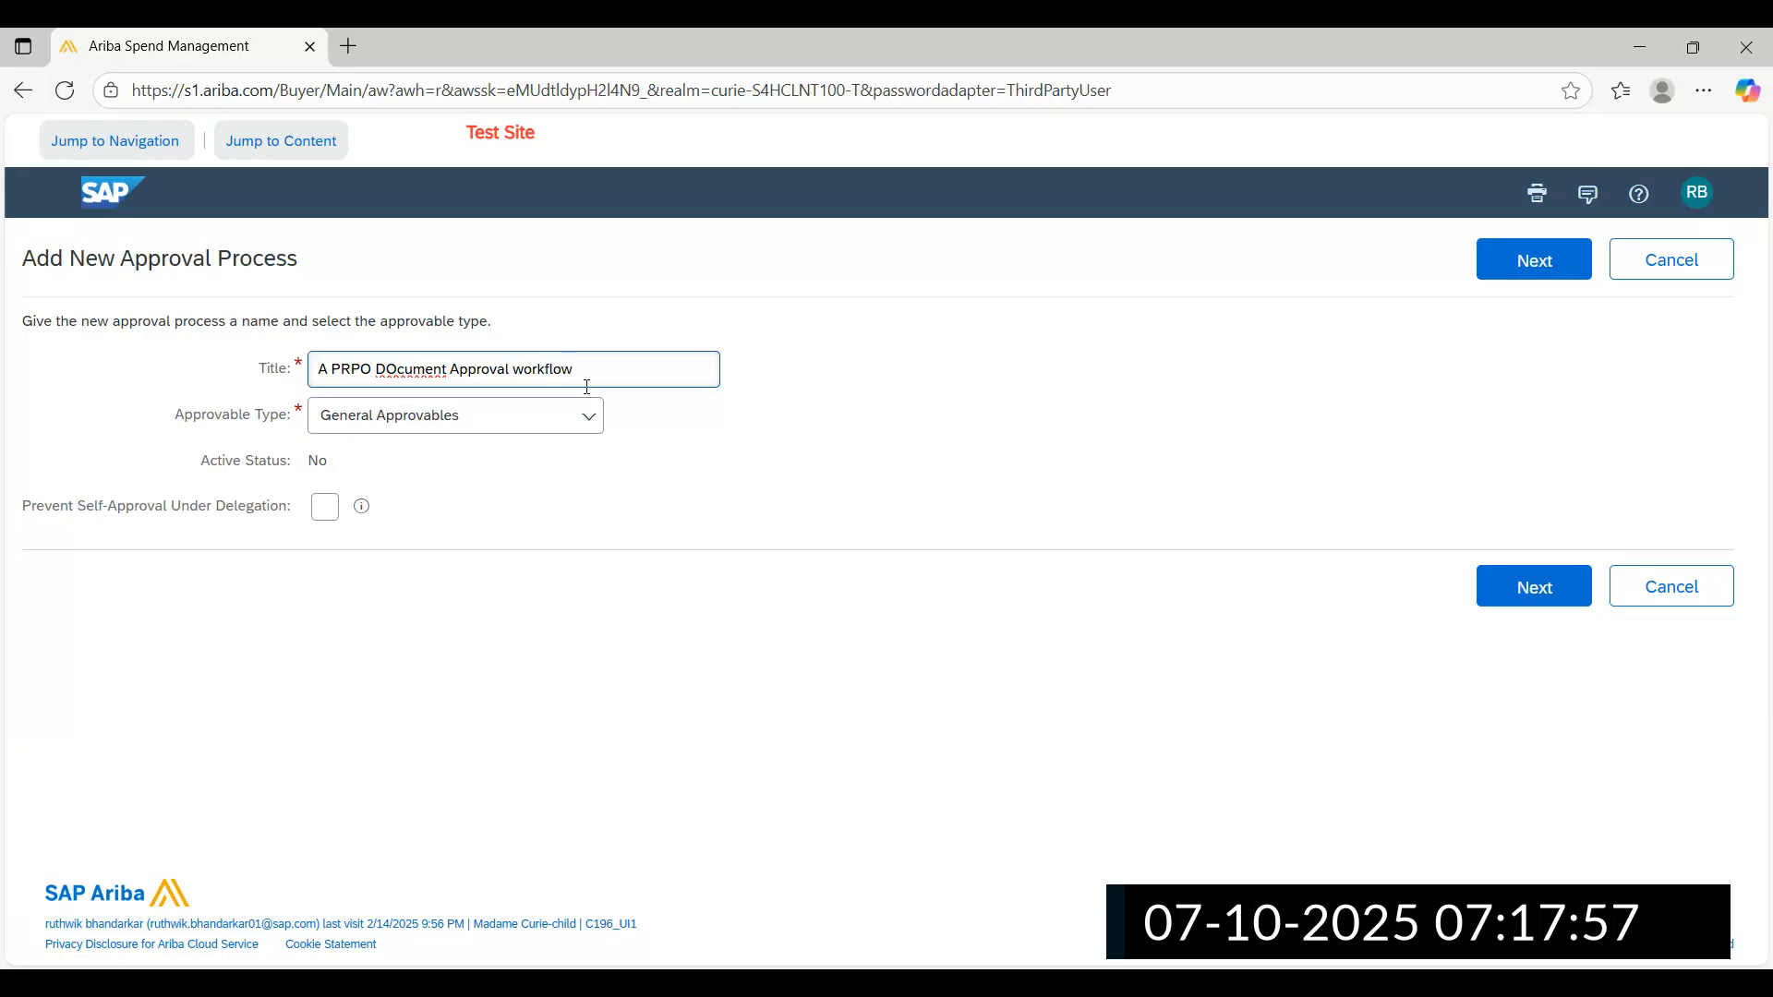
left_click(436, 475)
left_click(502, 434)
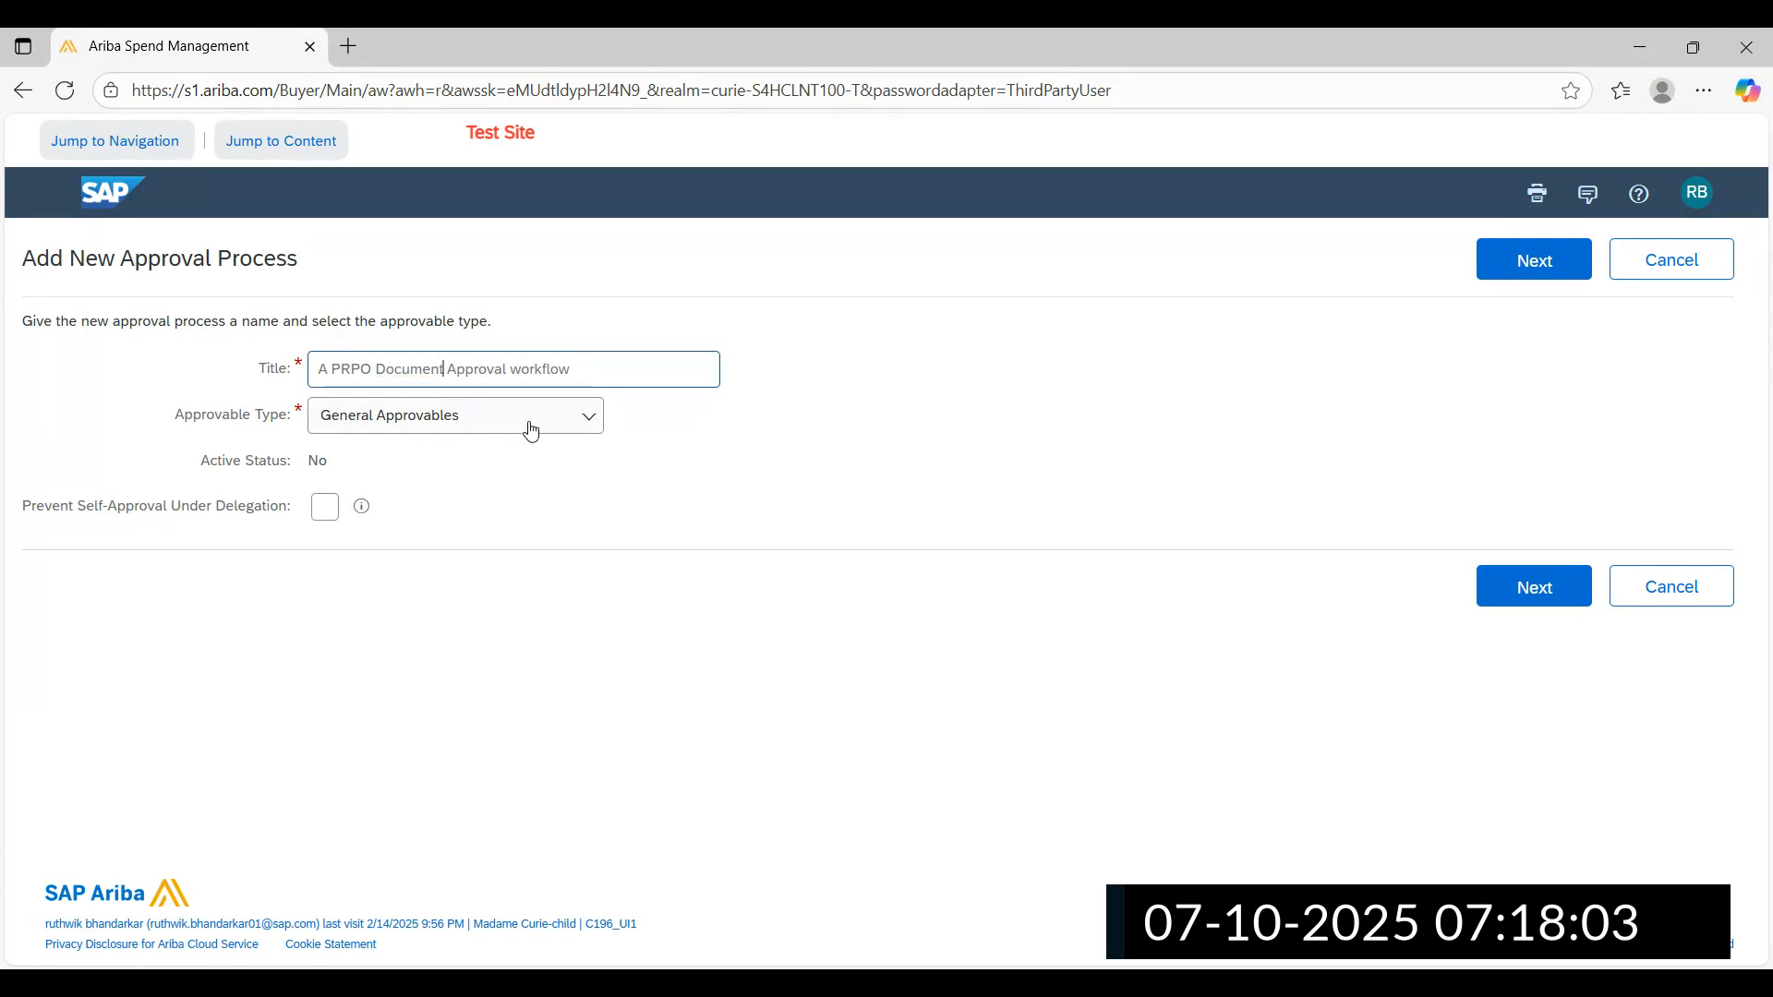
Set the new approval process's approvable type to Requisition and continue to its approval rules
left_click(591, 430)
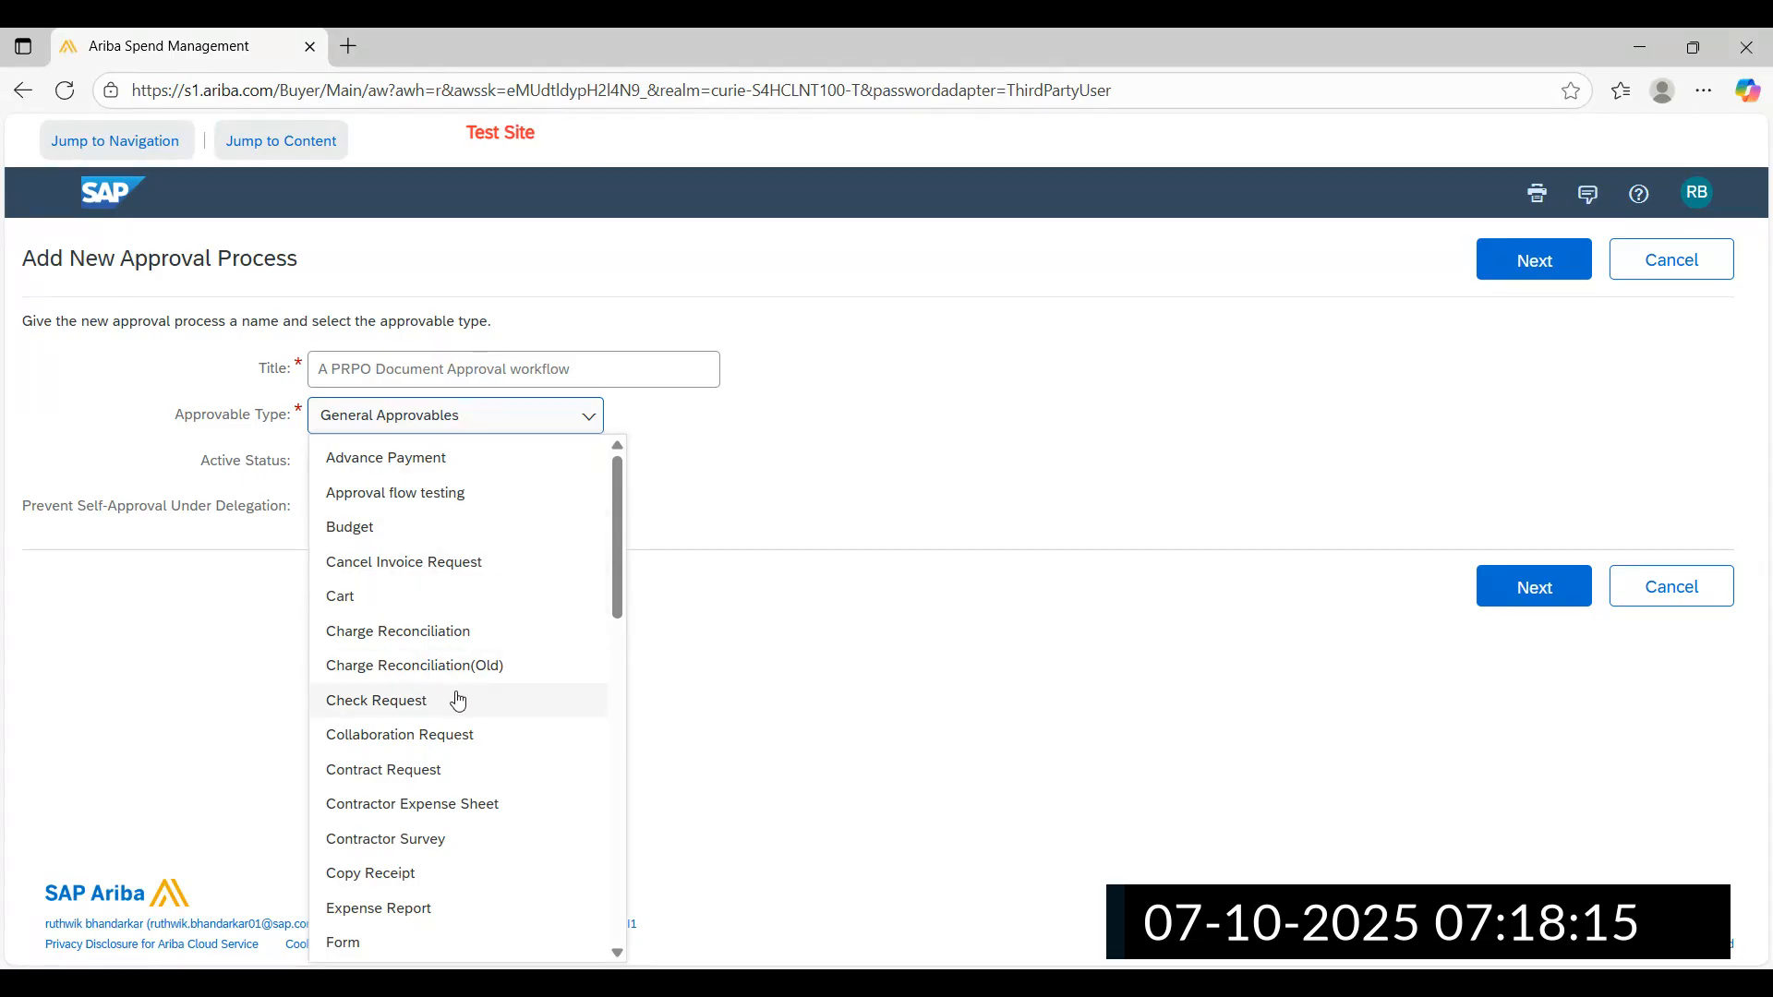
scroll(458, 701, "down", 3)
scroll(458, 702, "down", 1)
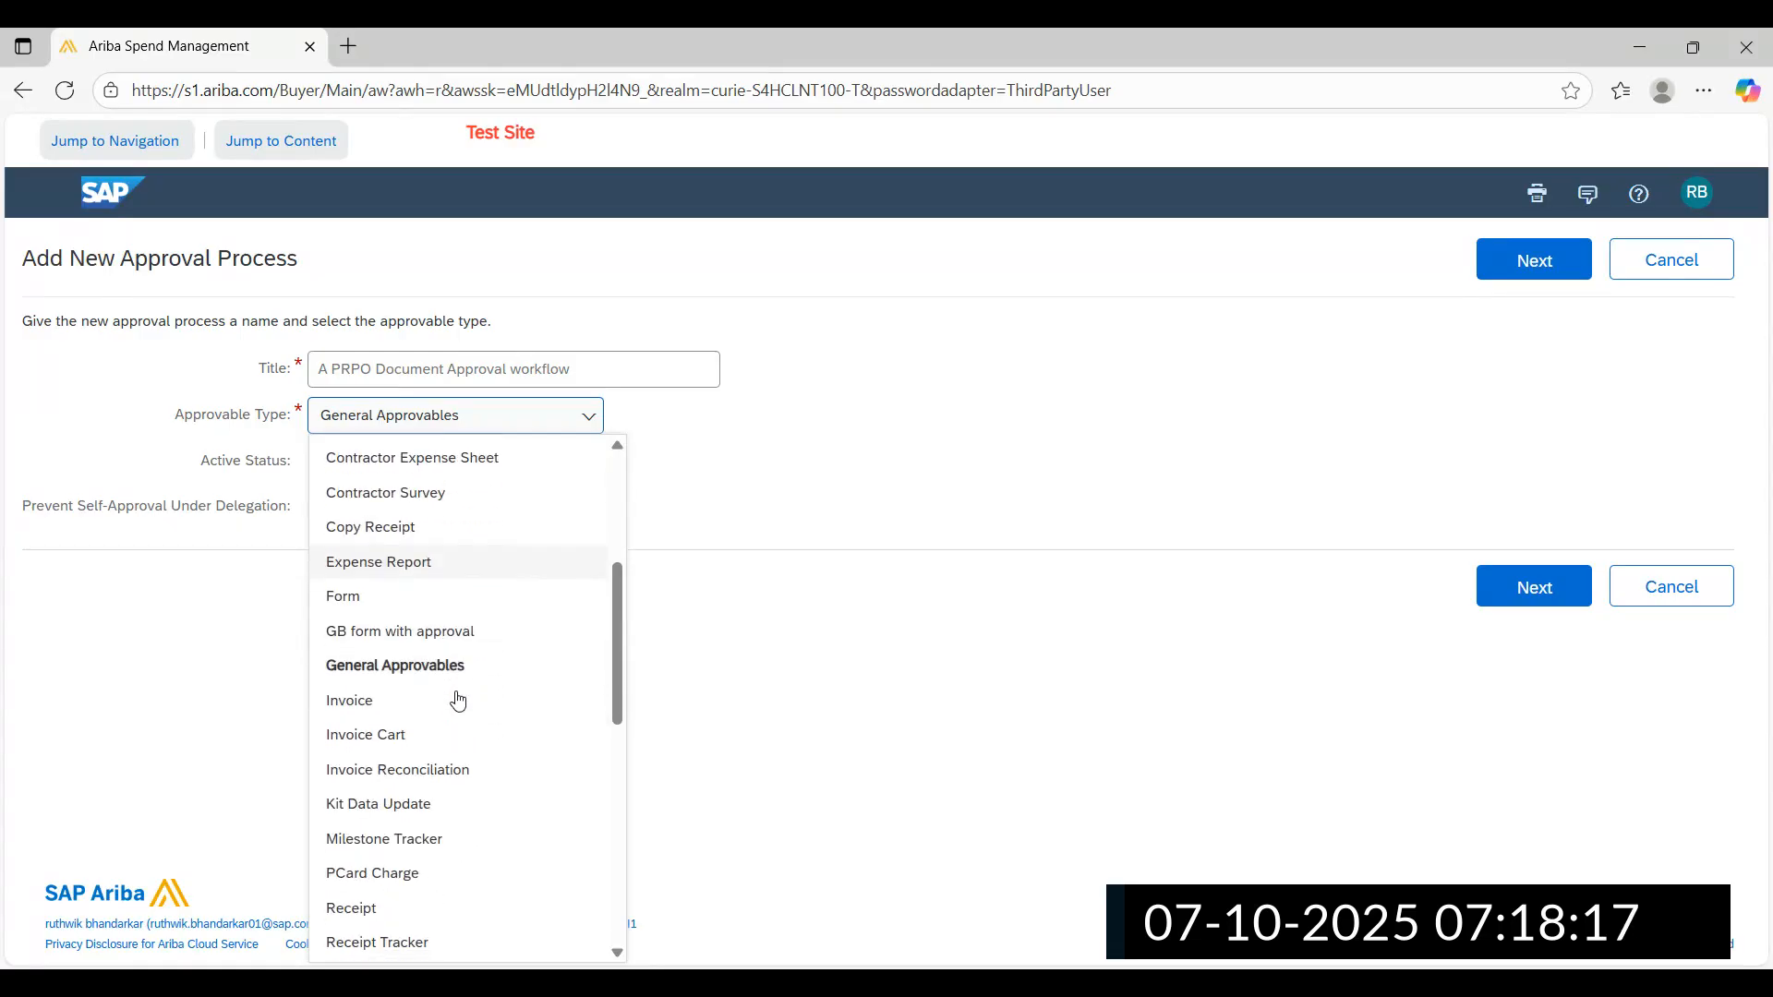
scroll(458, 702, "down", 3)
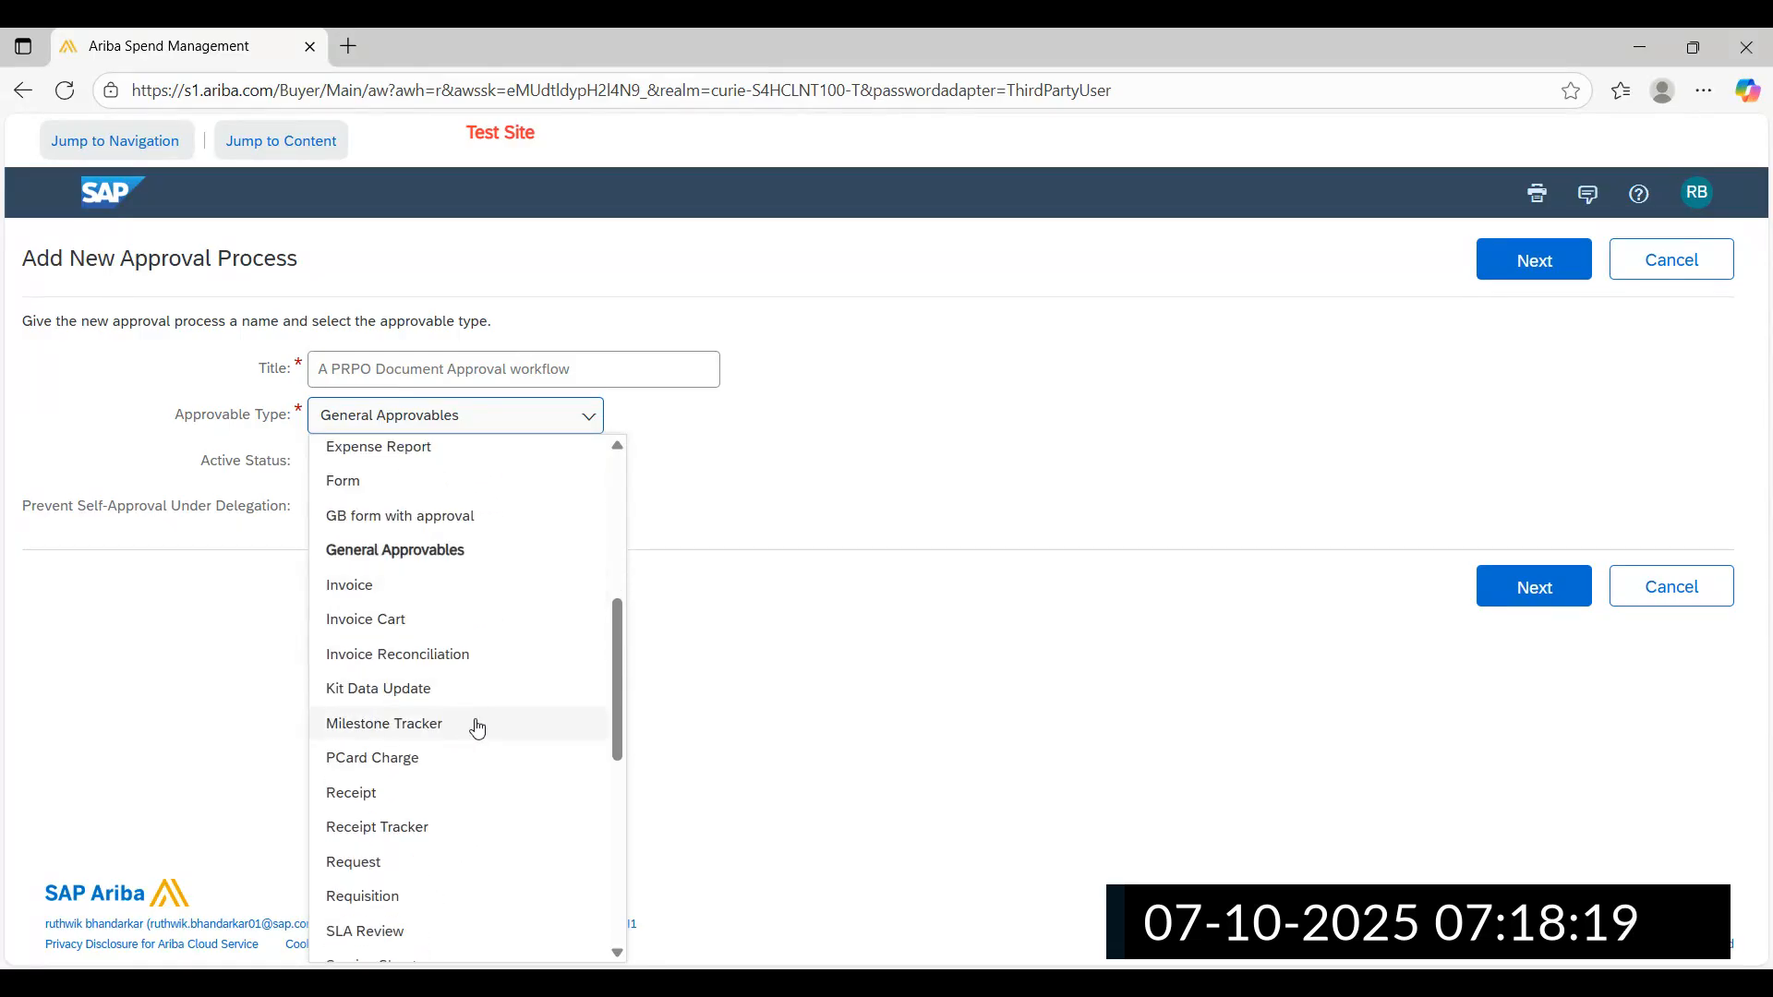
scroll(475, 727, "down", 3)
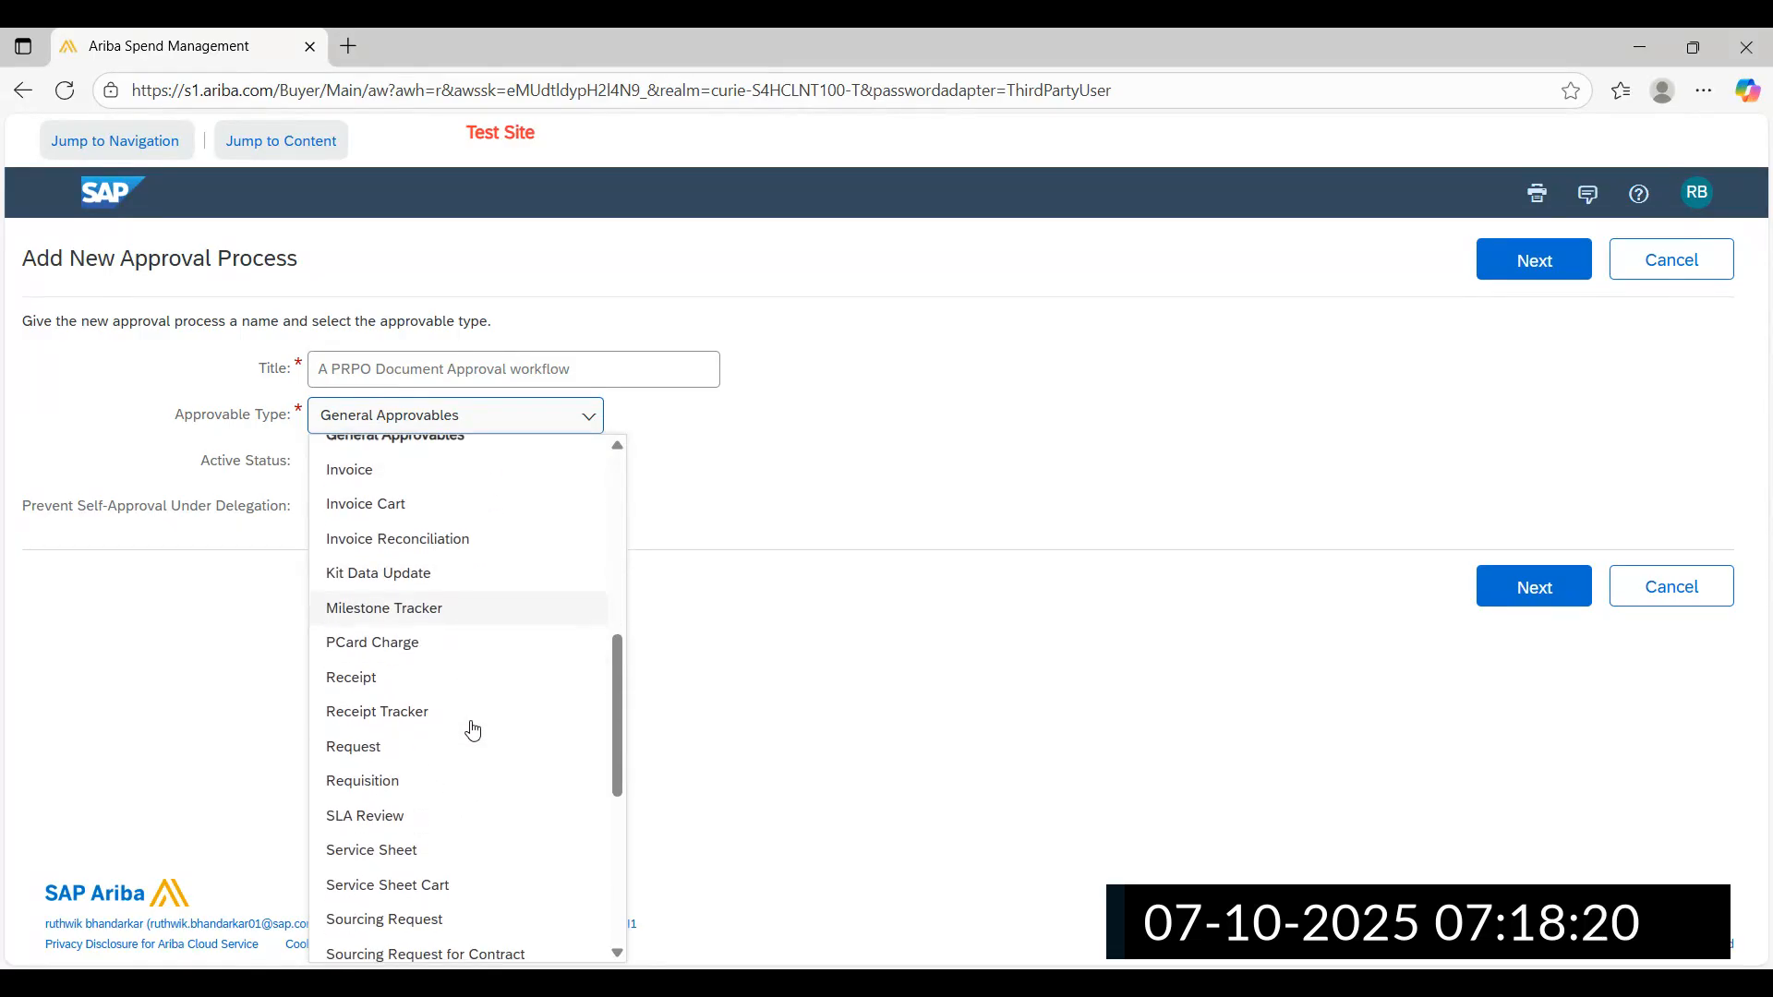
left_click(413, 784)
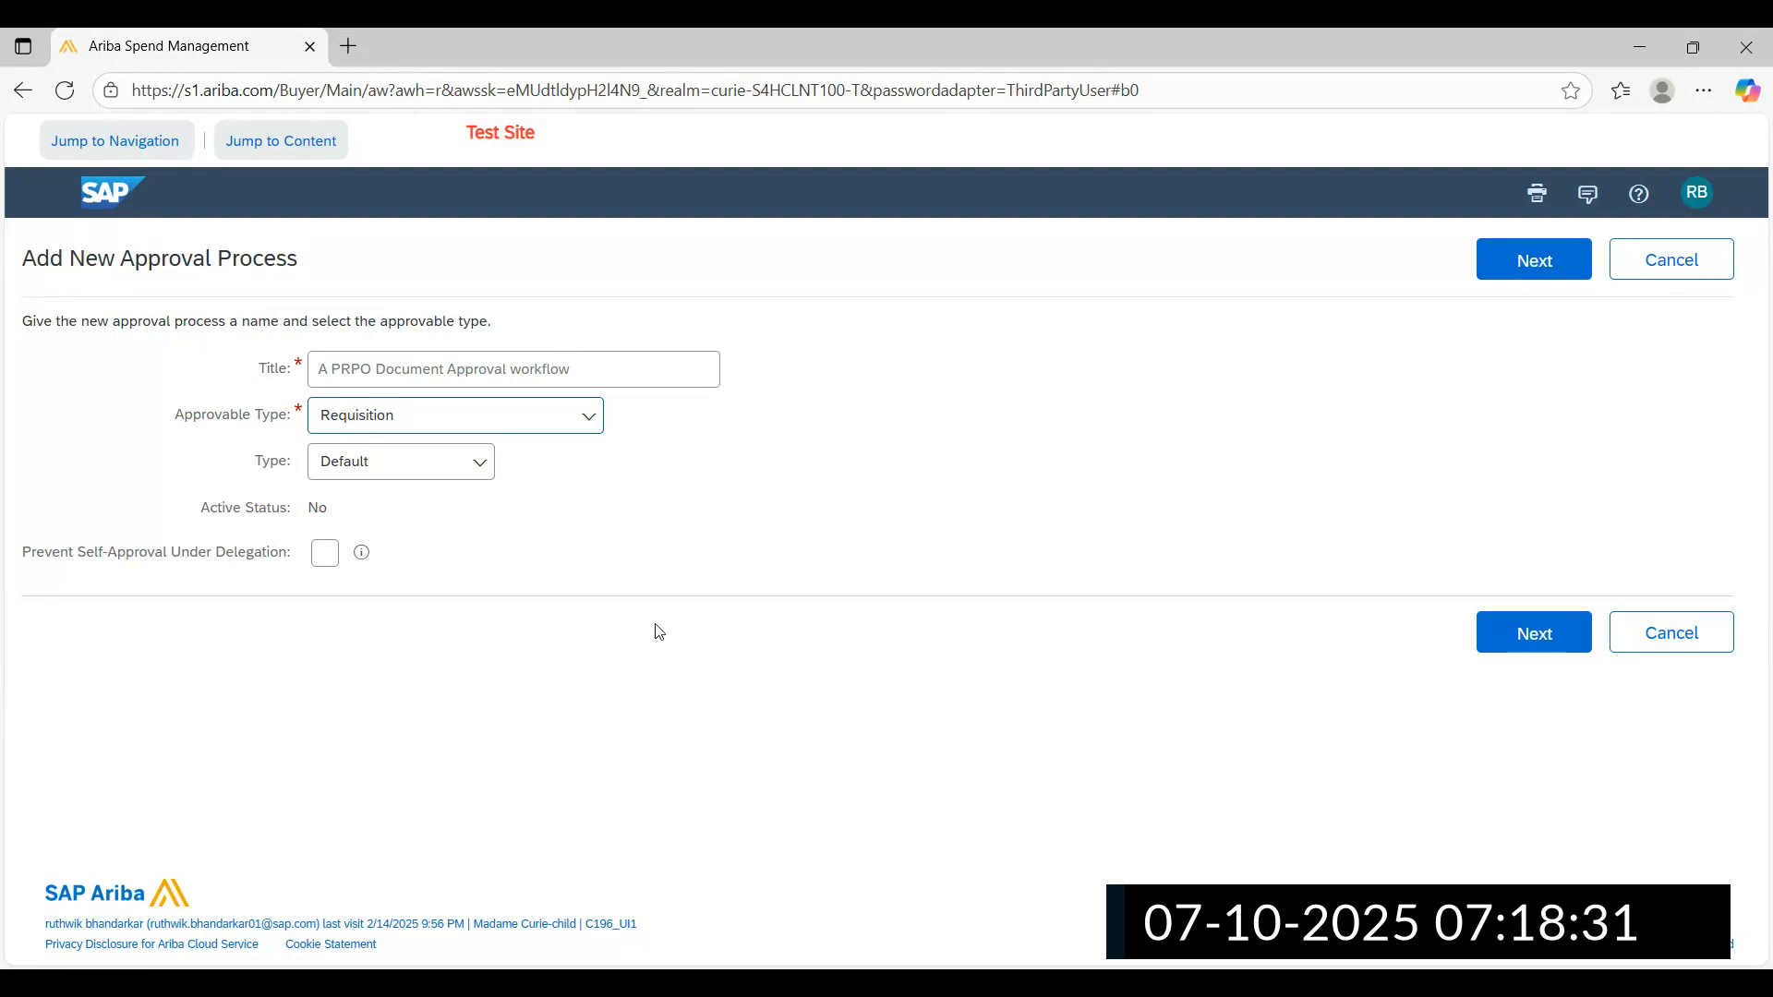
left_click(1528, 275)
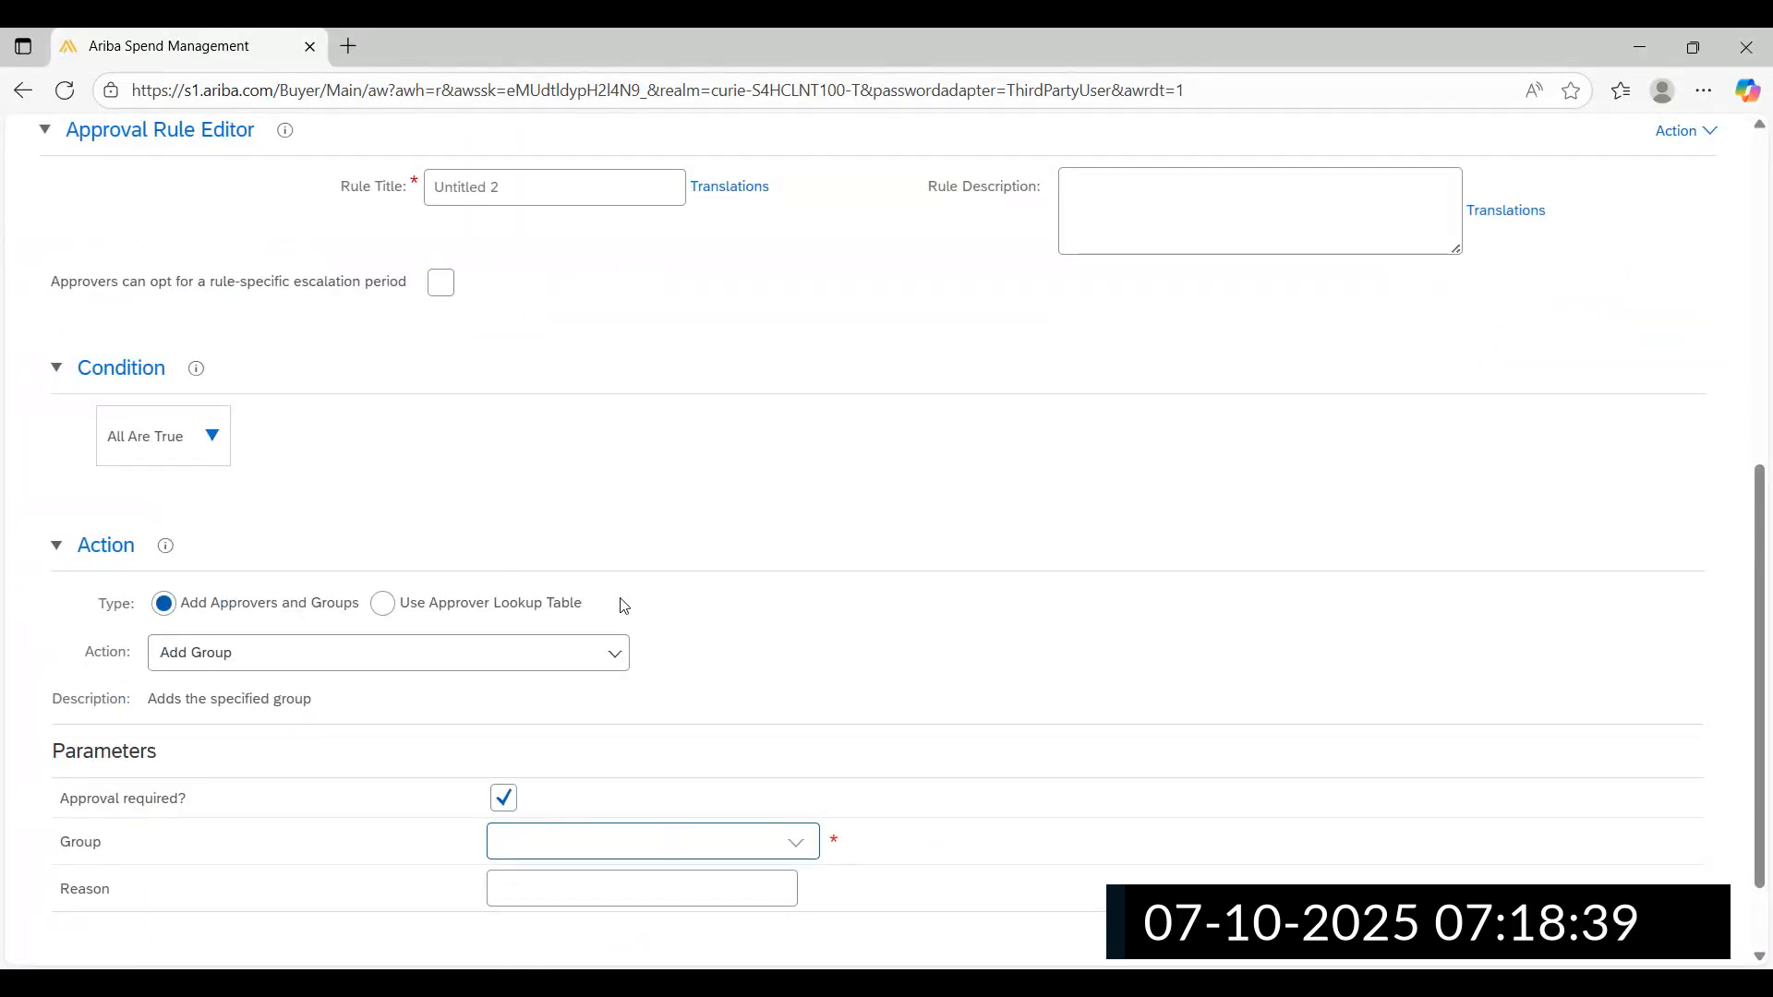
Title the untitled rule in the Post-Collaboration diagram "Supervisor Level"
scroll(705, 601, "up", 4)
scroll(705, 601, "down", 1)
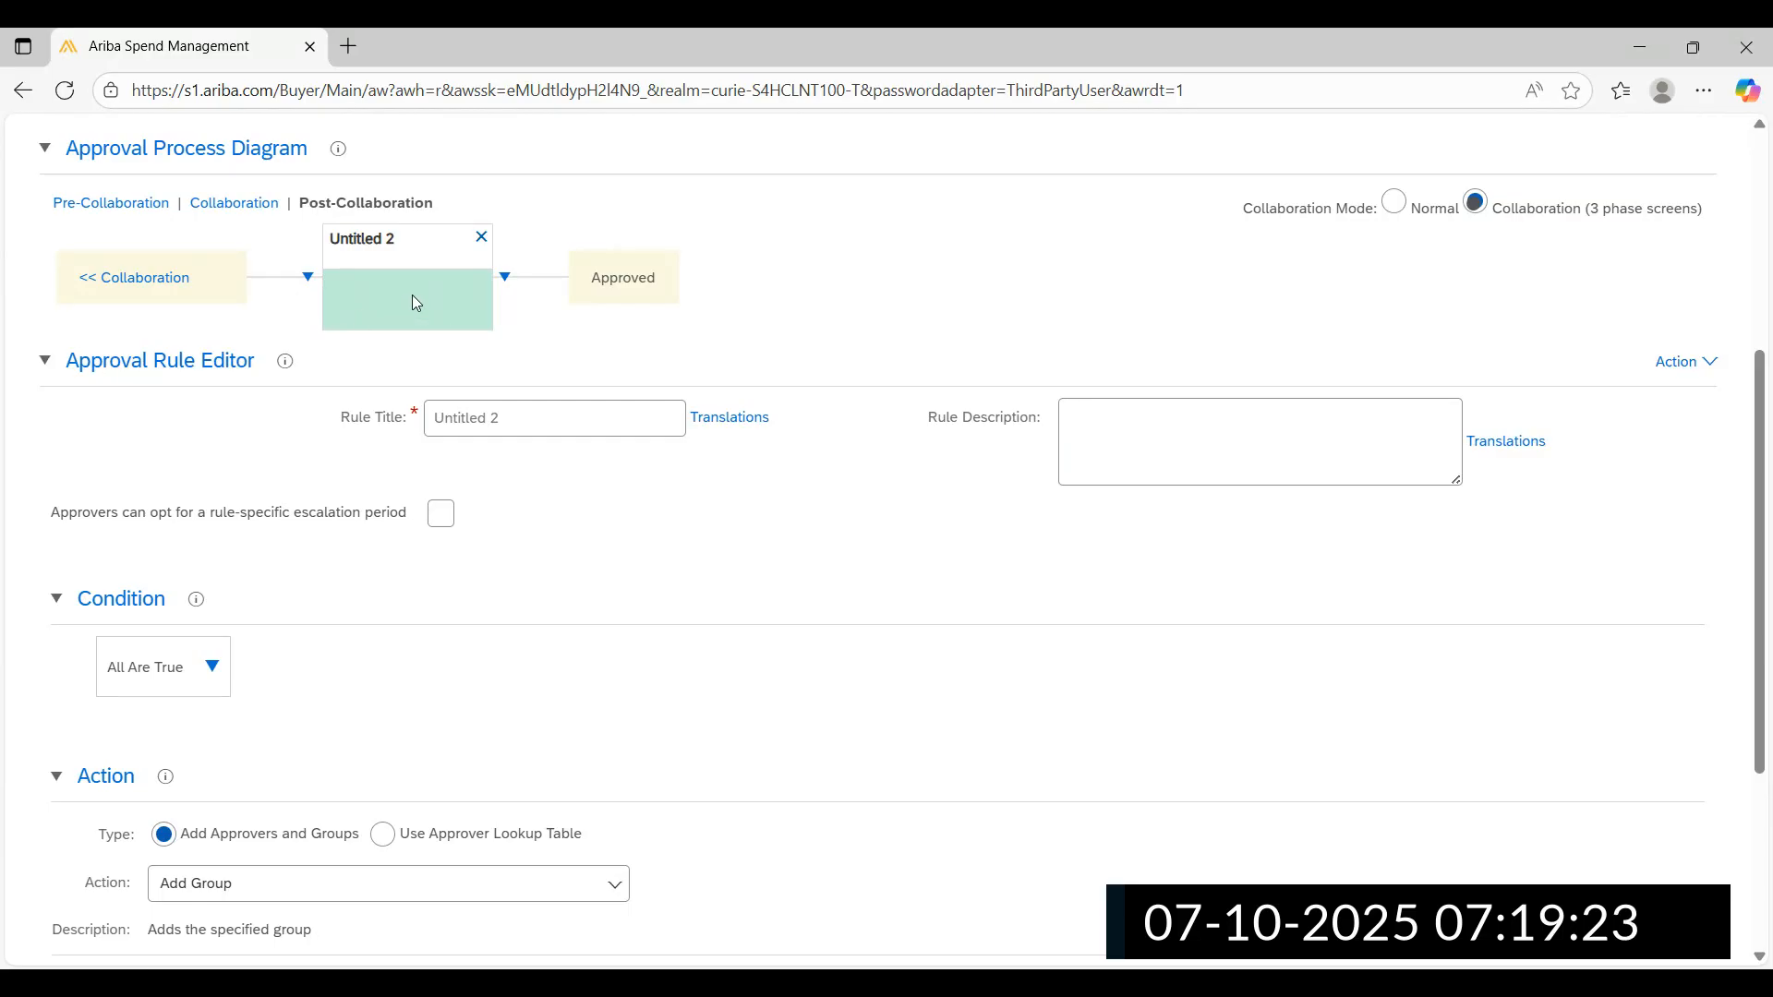
scroll(485, 451, "up", 2)
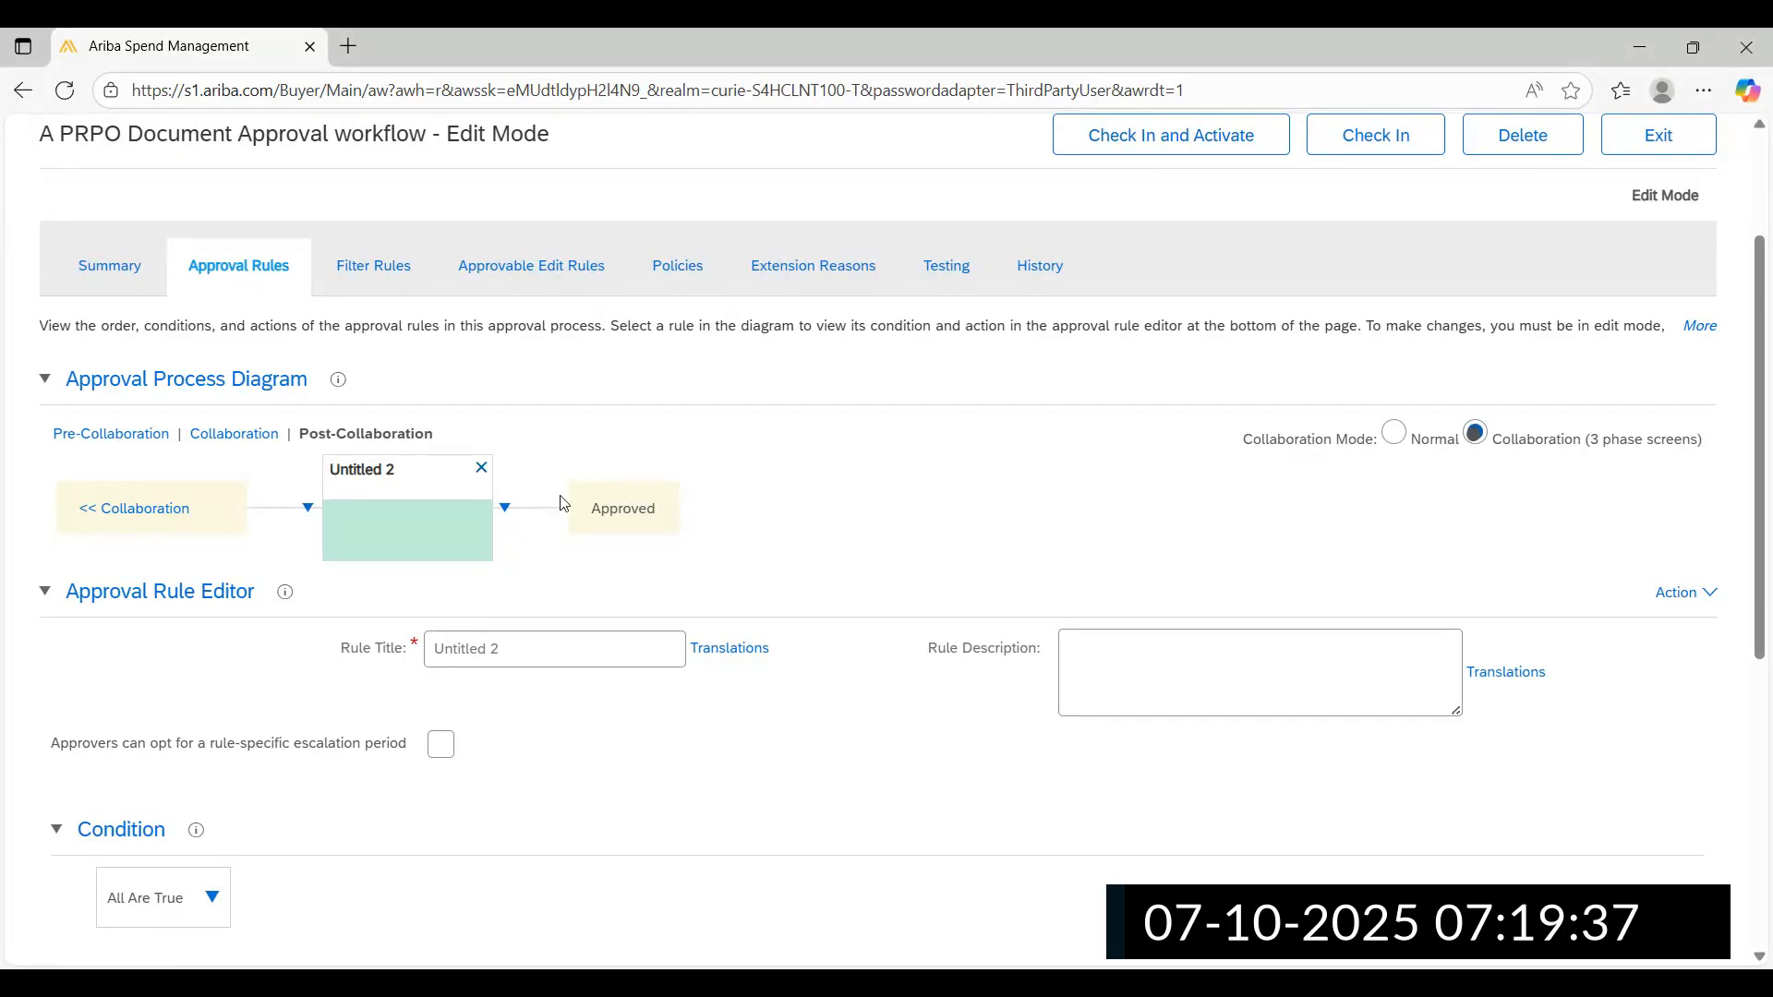
scroll(564, 502, "down", 2)
scroll(564, 502, "down", 2)
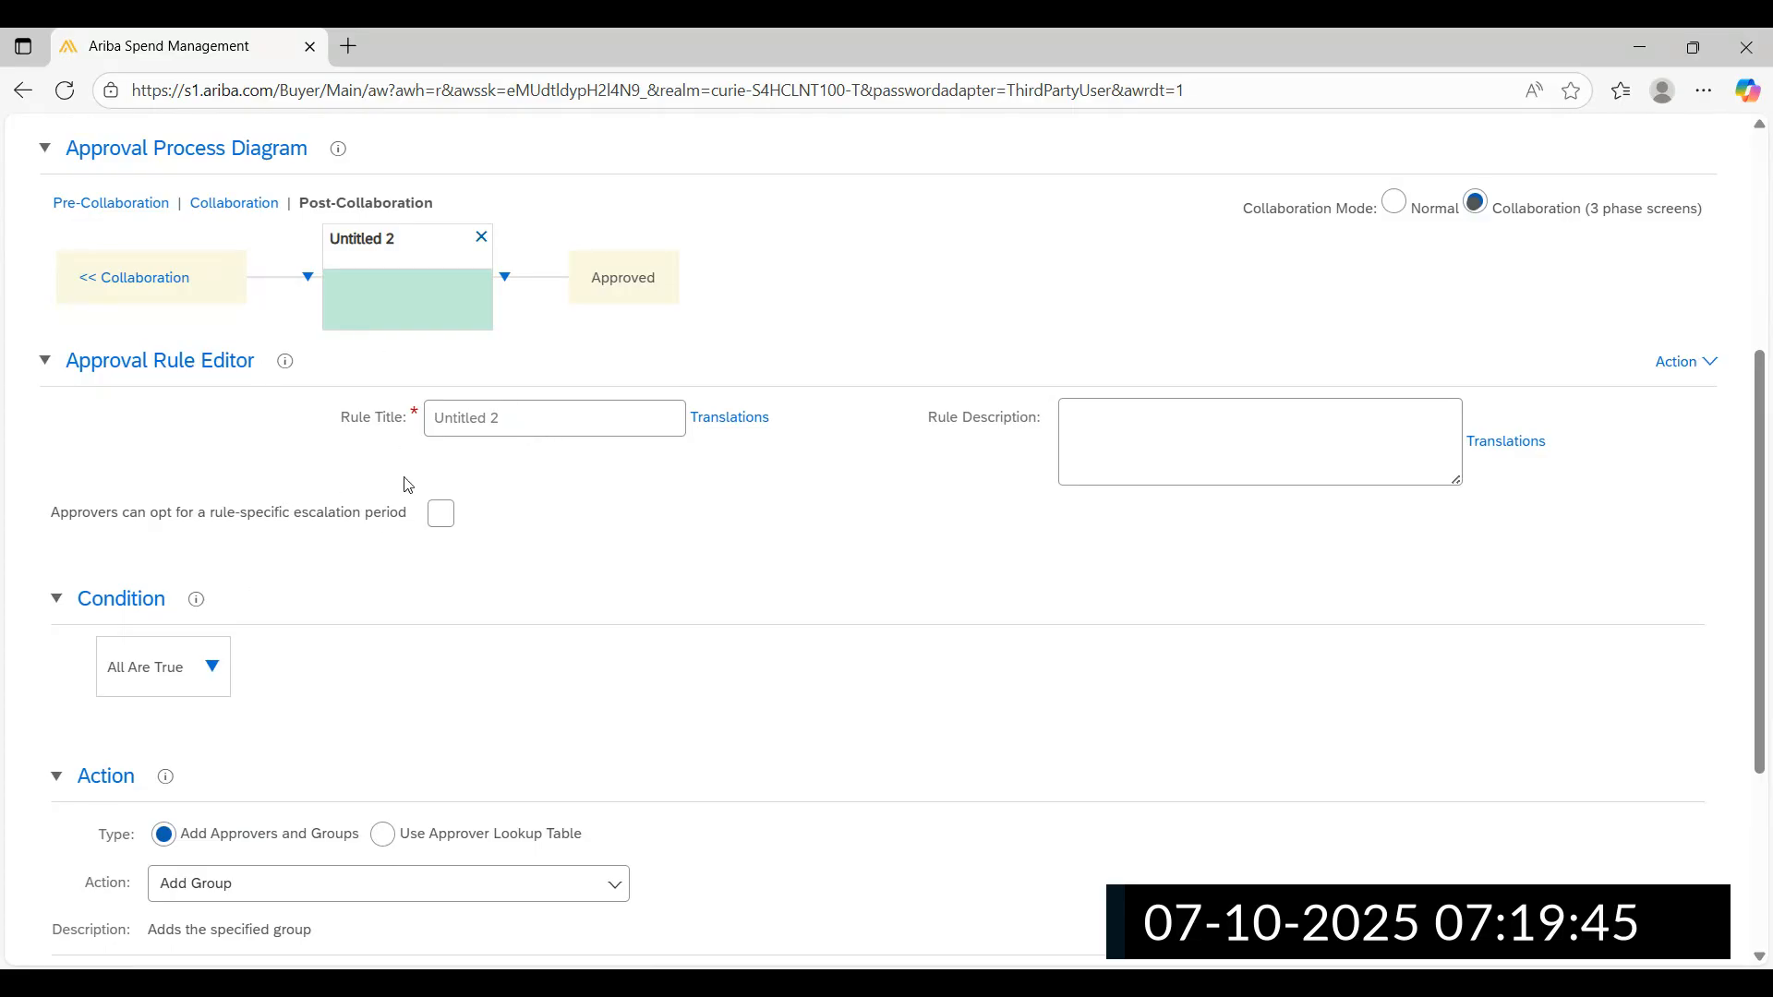
triple_click(503, 420)
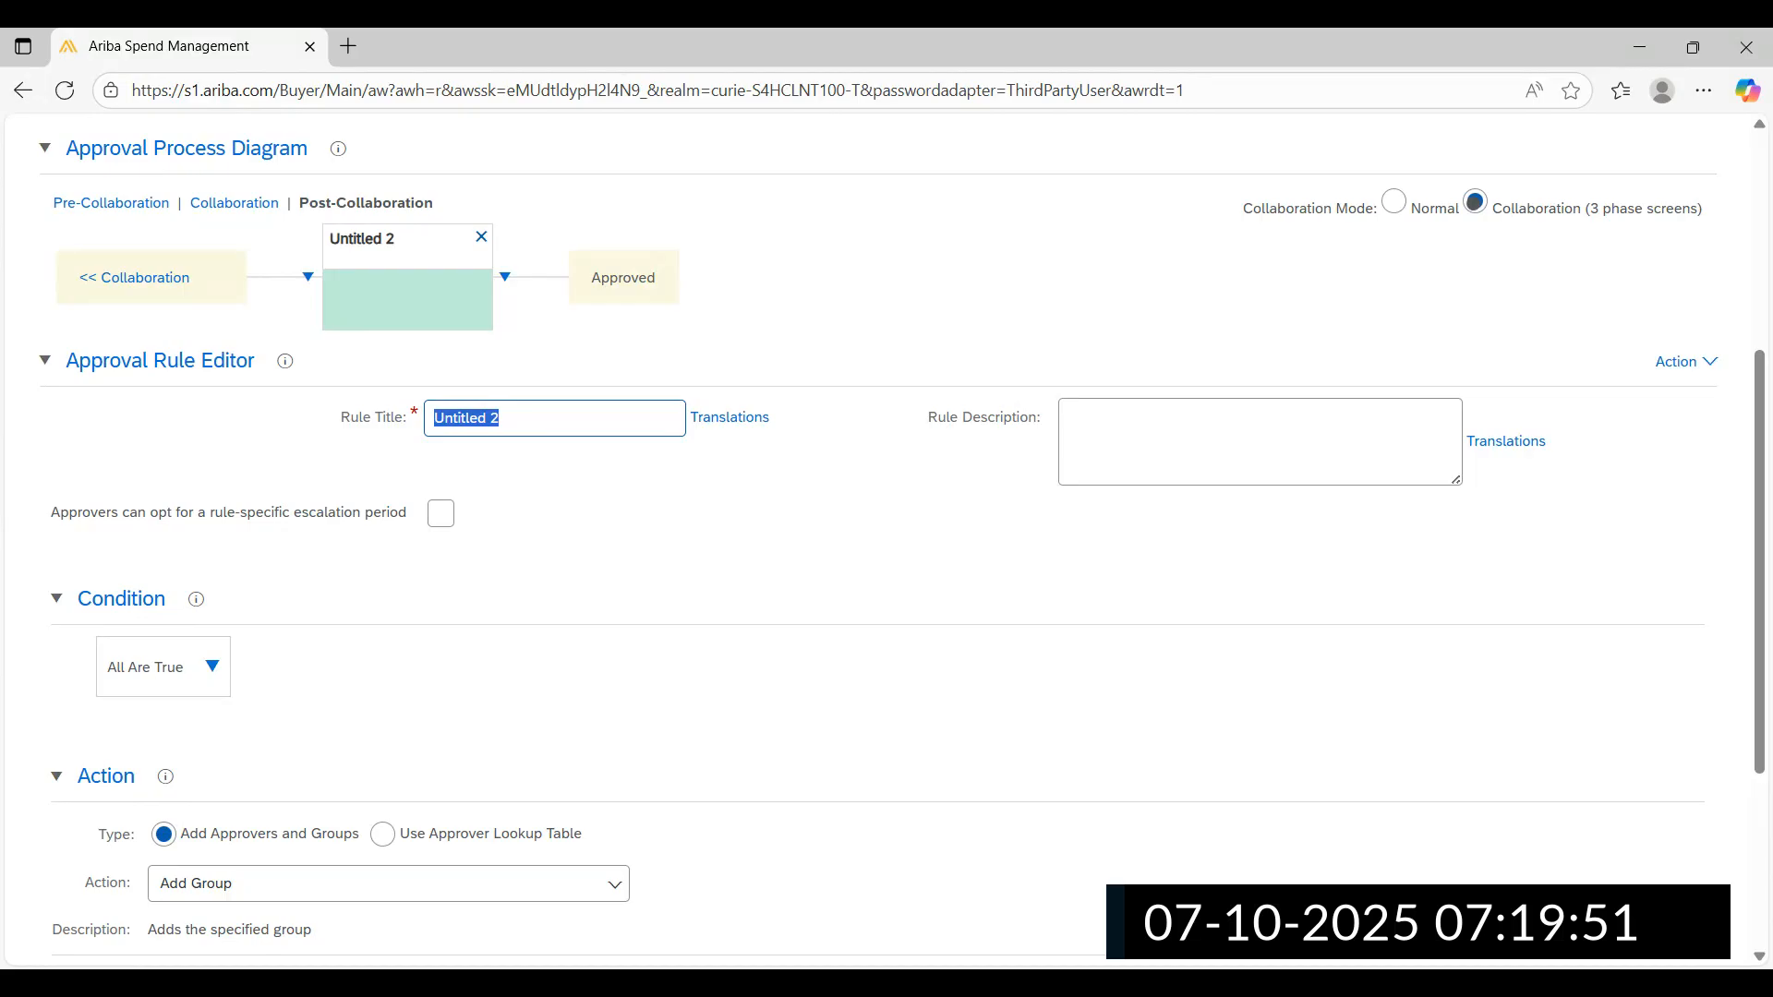
key("alt+Tab")
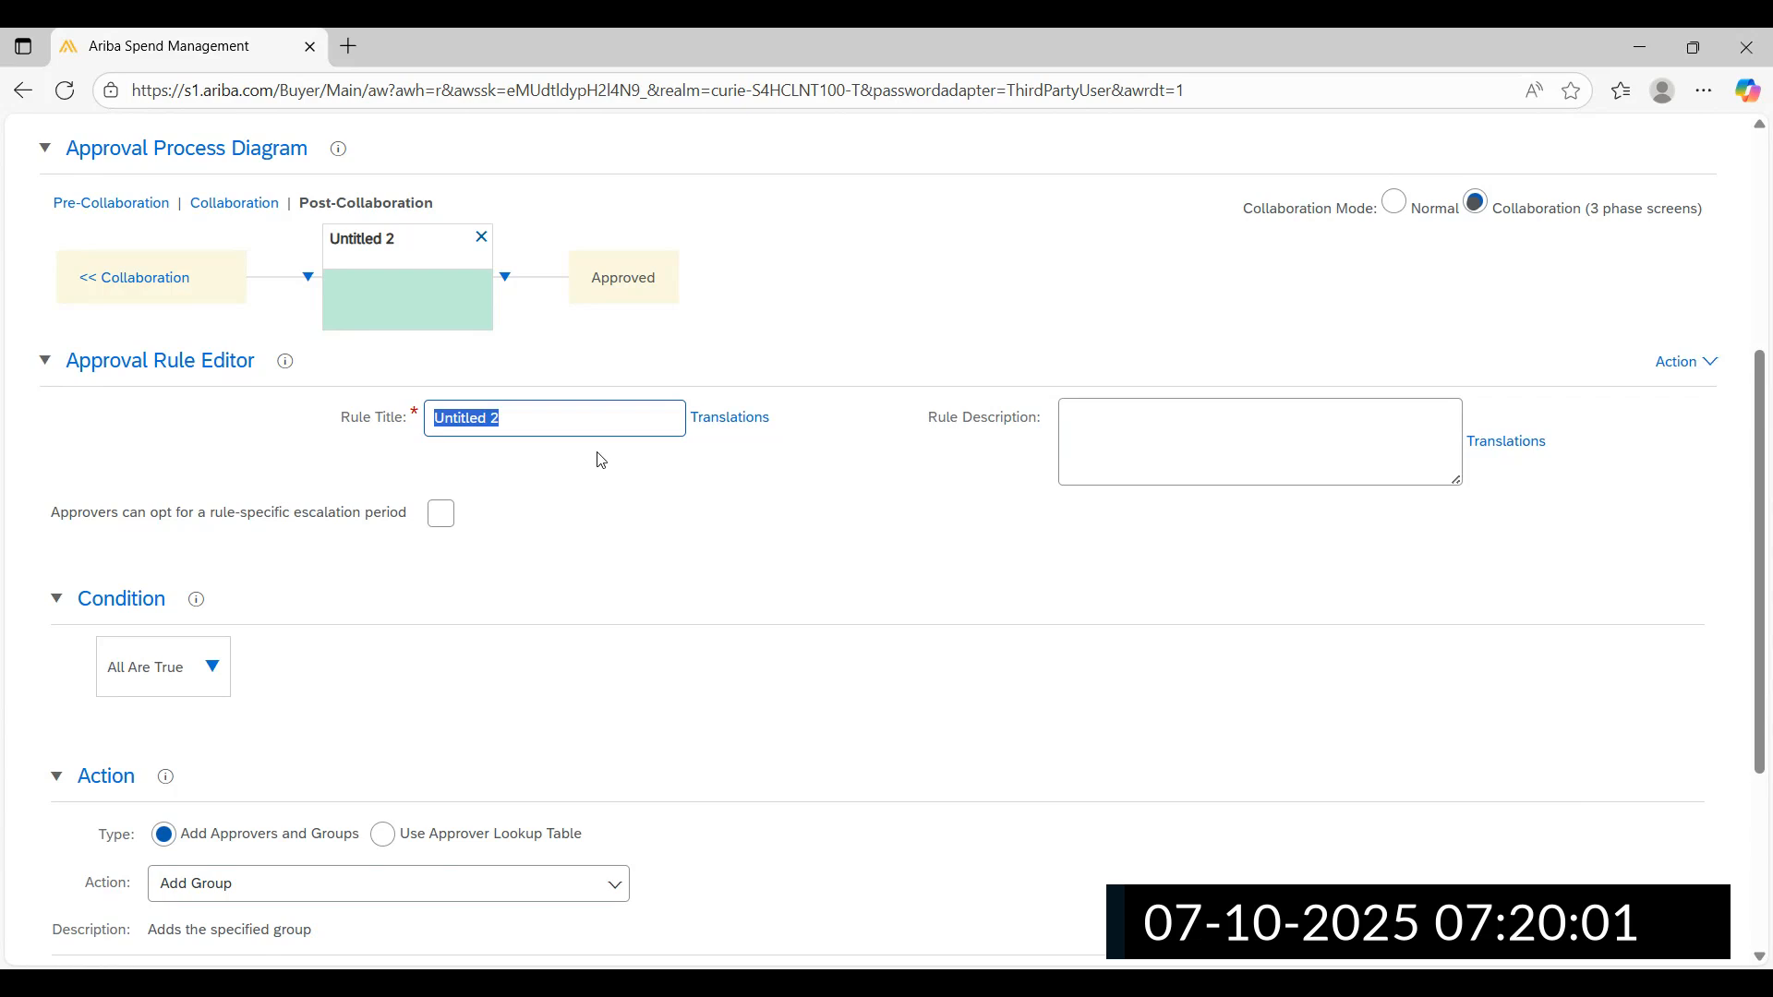
type("Superv")
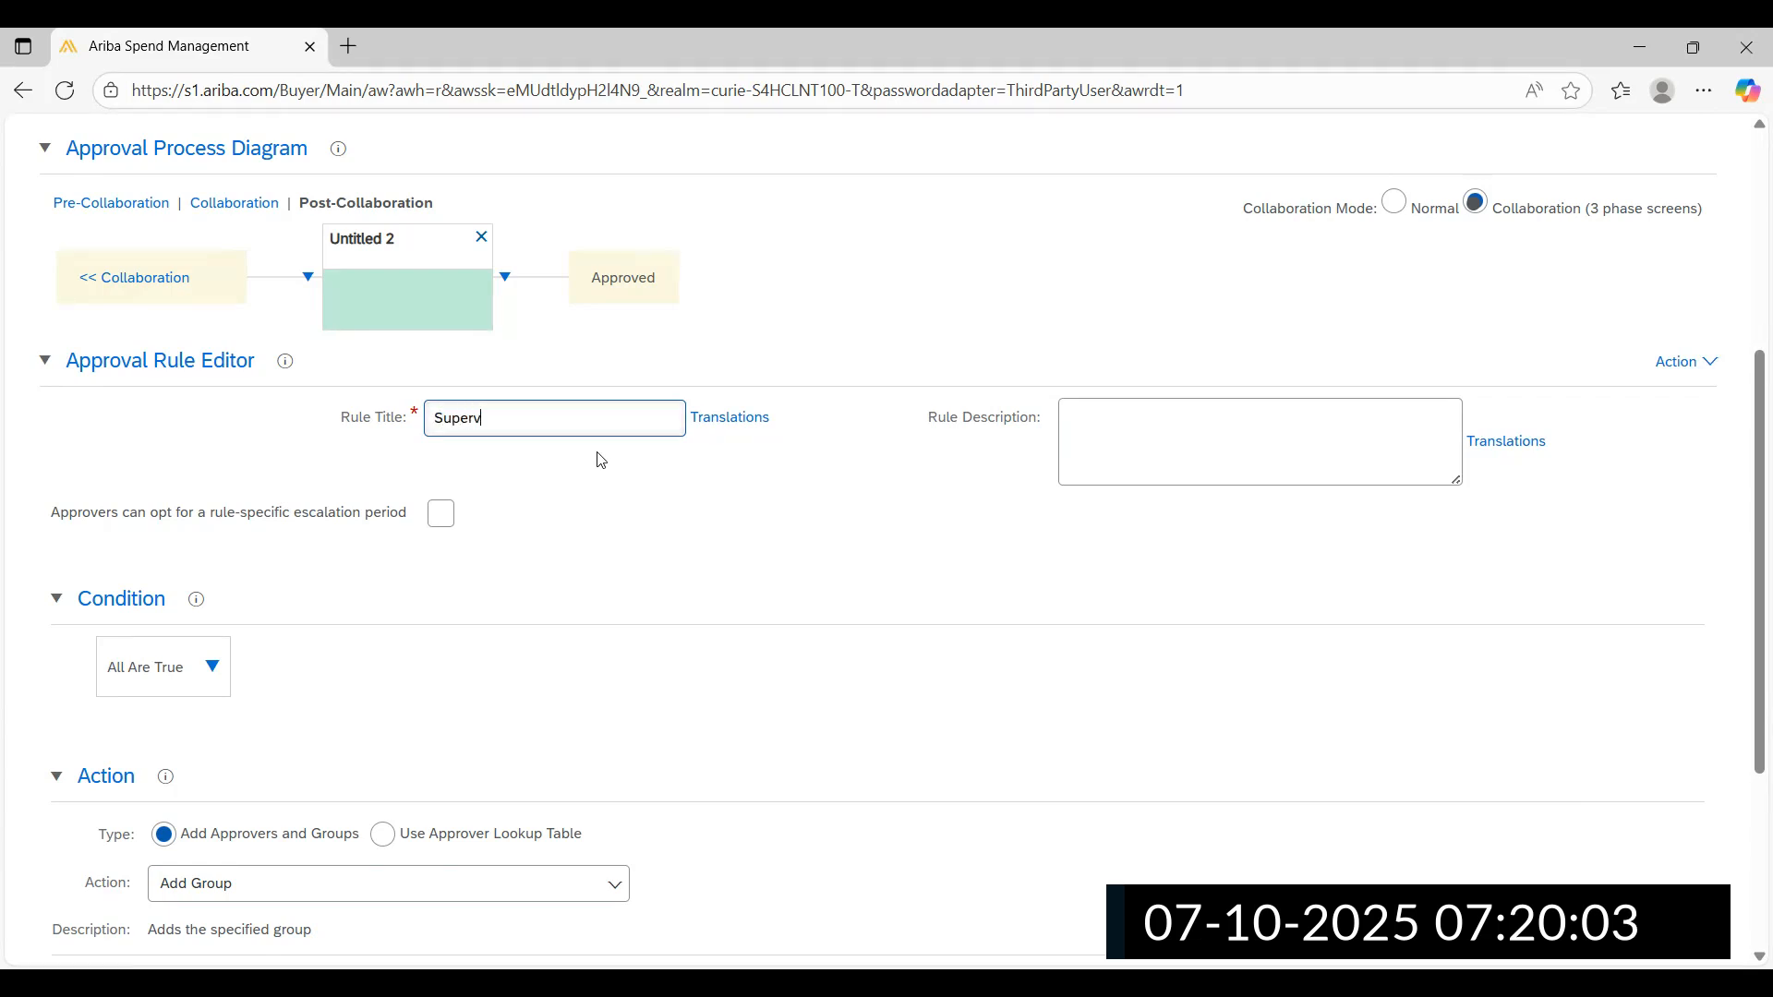
type("isor Level")
Enter the rule description "Approval should determine supervisor of creator" for the Supervisor Level rule
left_click(1127, 427)
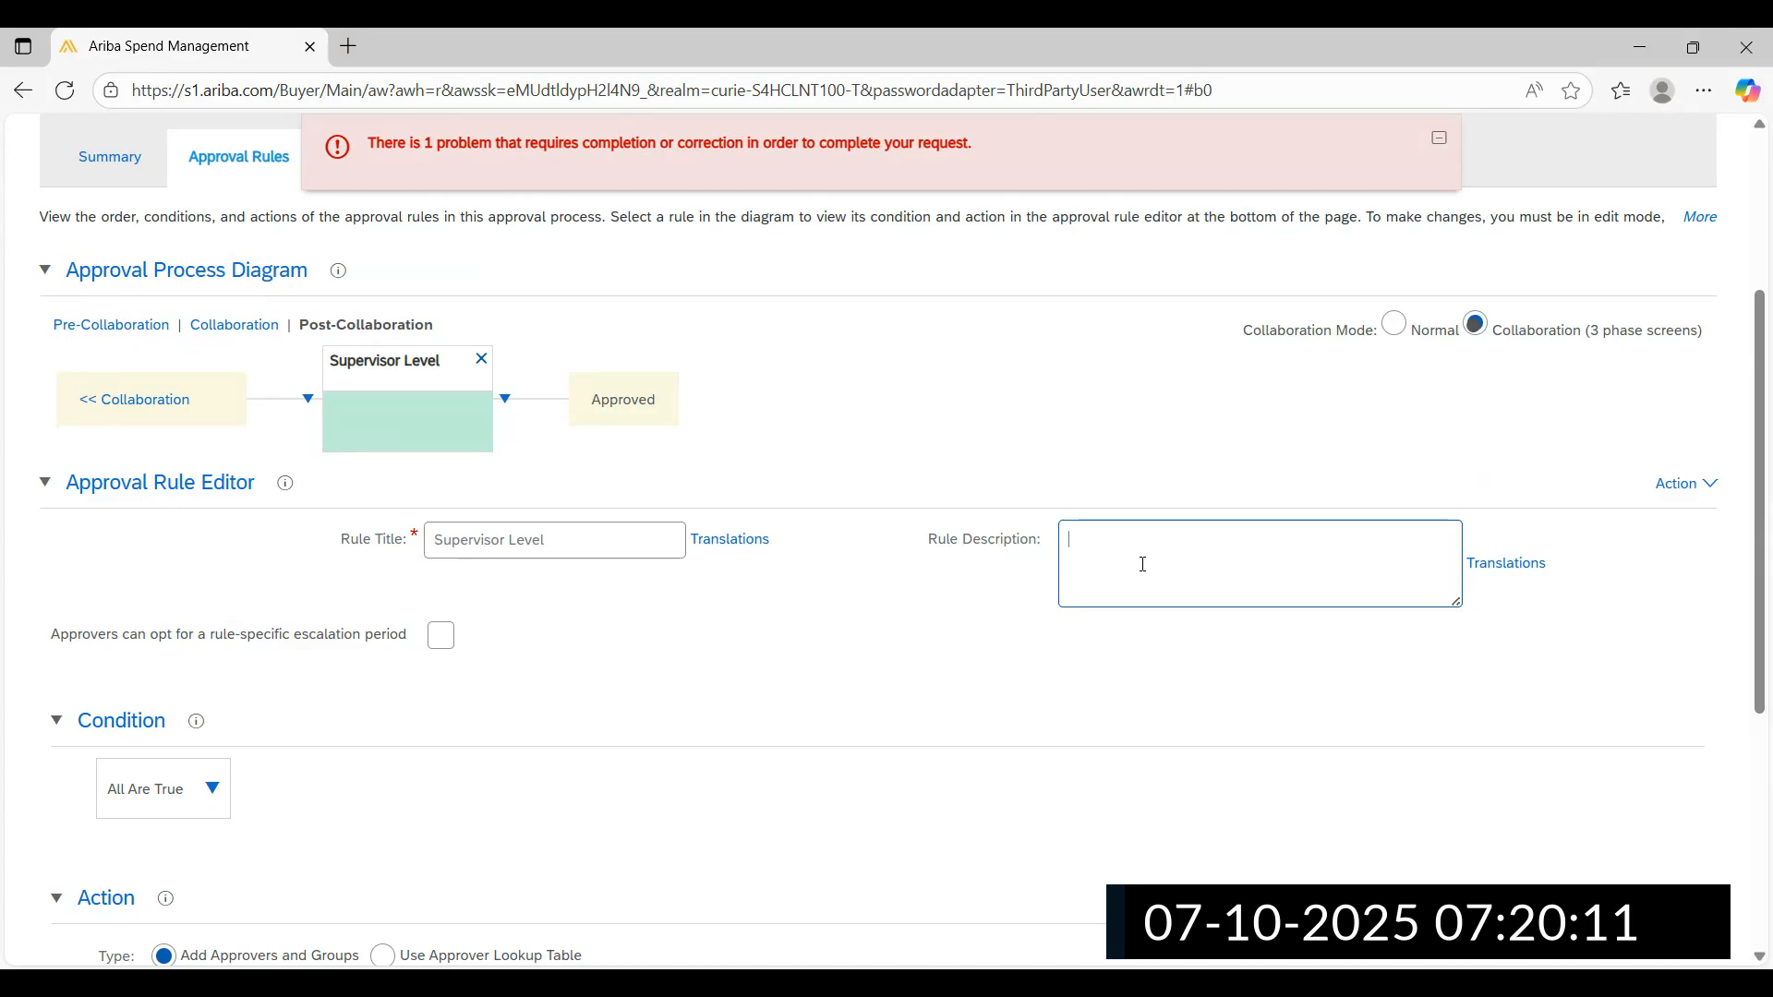
type("Approval should determine supervisor of creato")
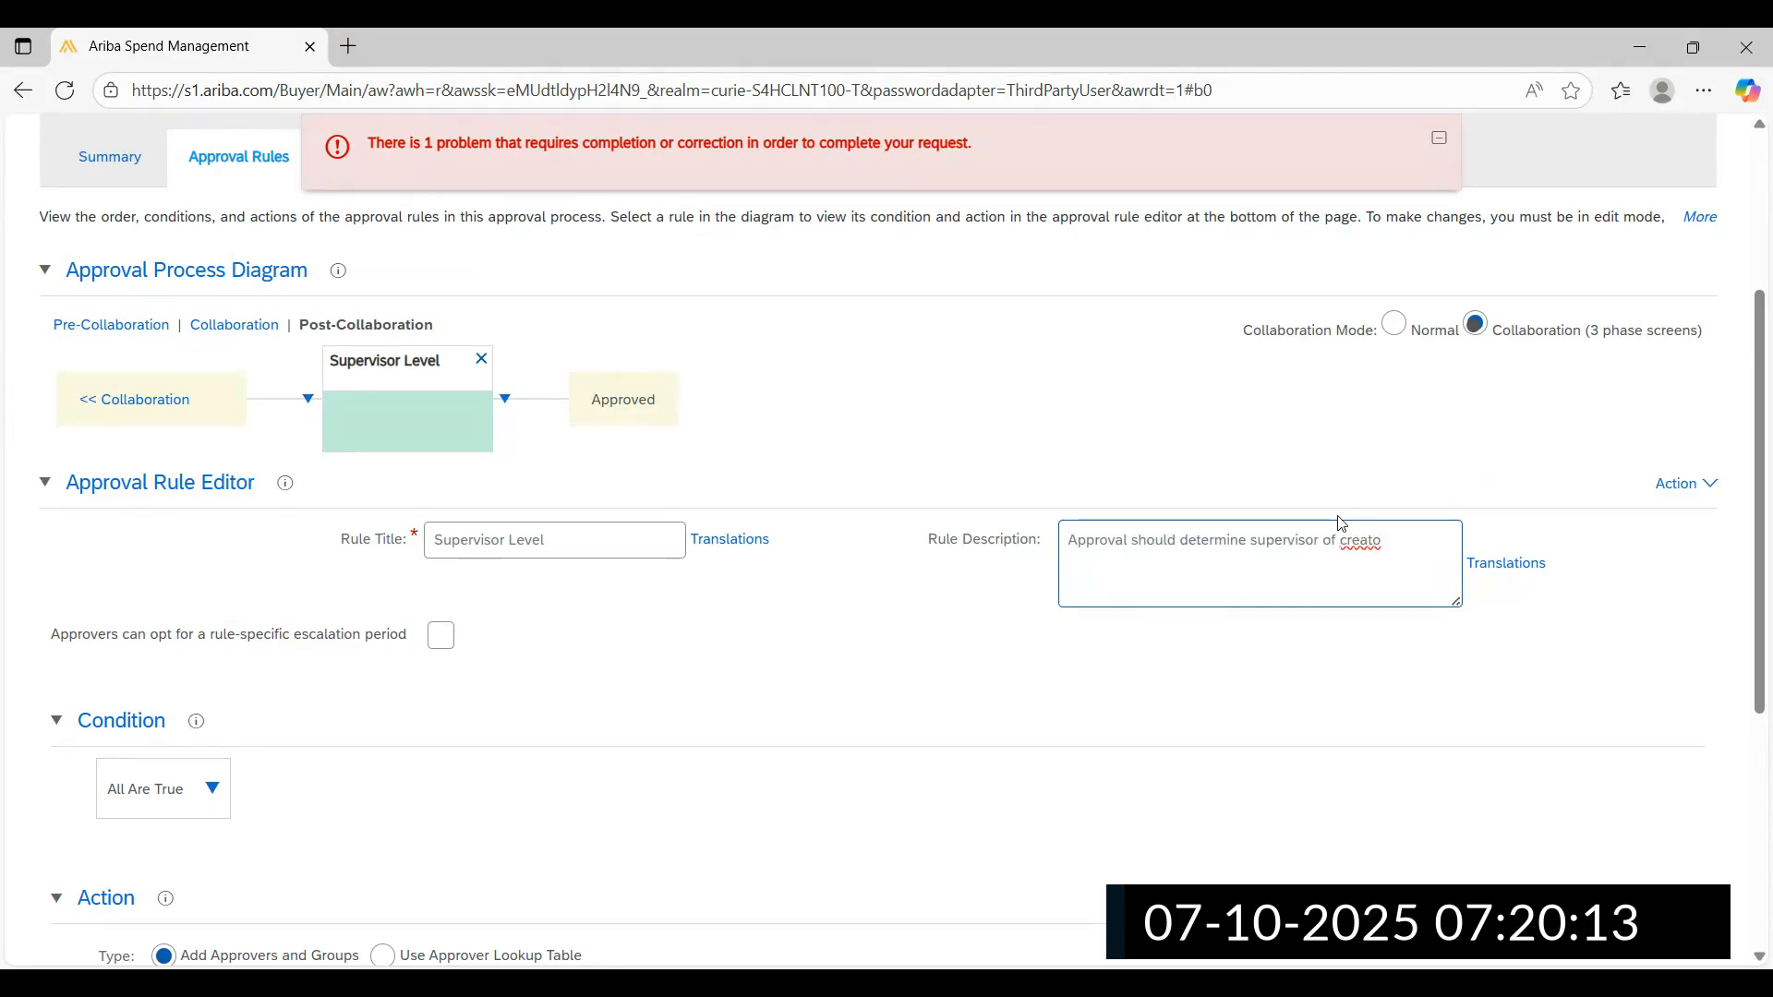
type("r")
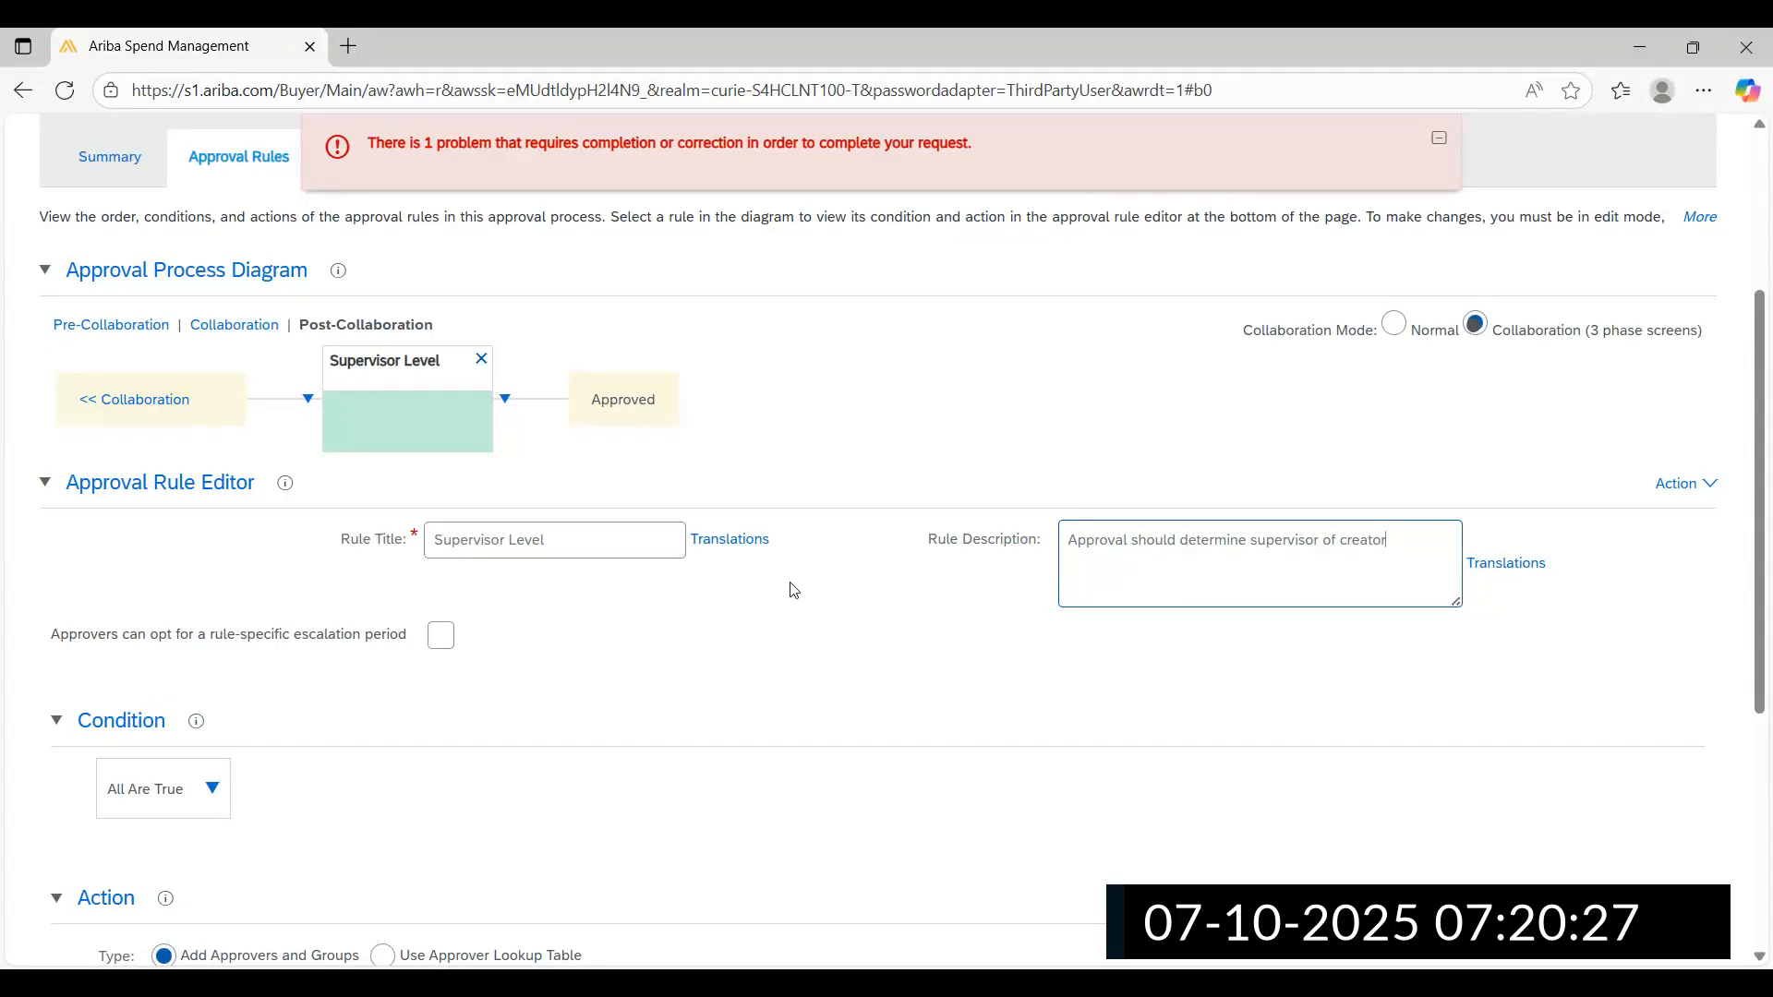
Try the rule-specific escalation period option, inspect its warning and escalation period settings, and turn the option off again
scroll(792, 589, "down", 2)
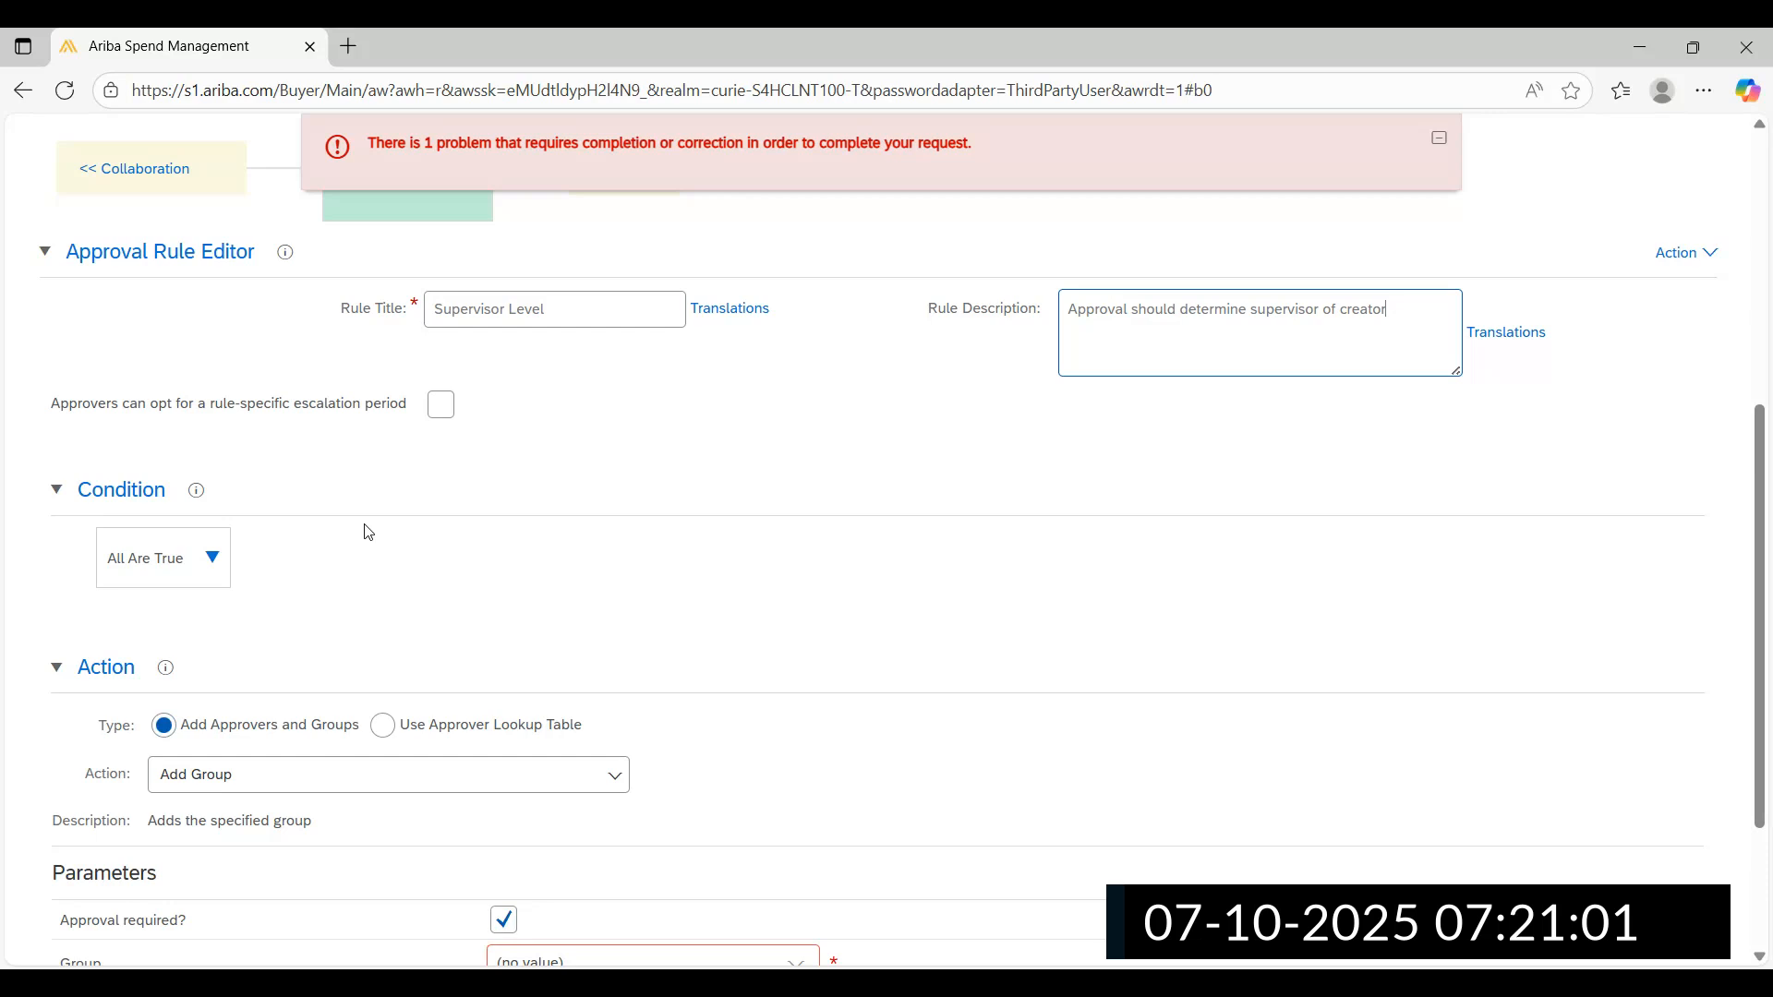
left_click(443, 406)
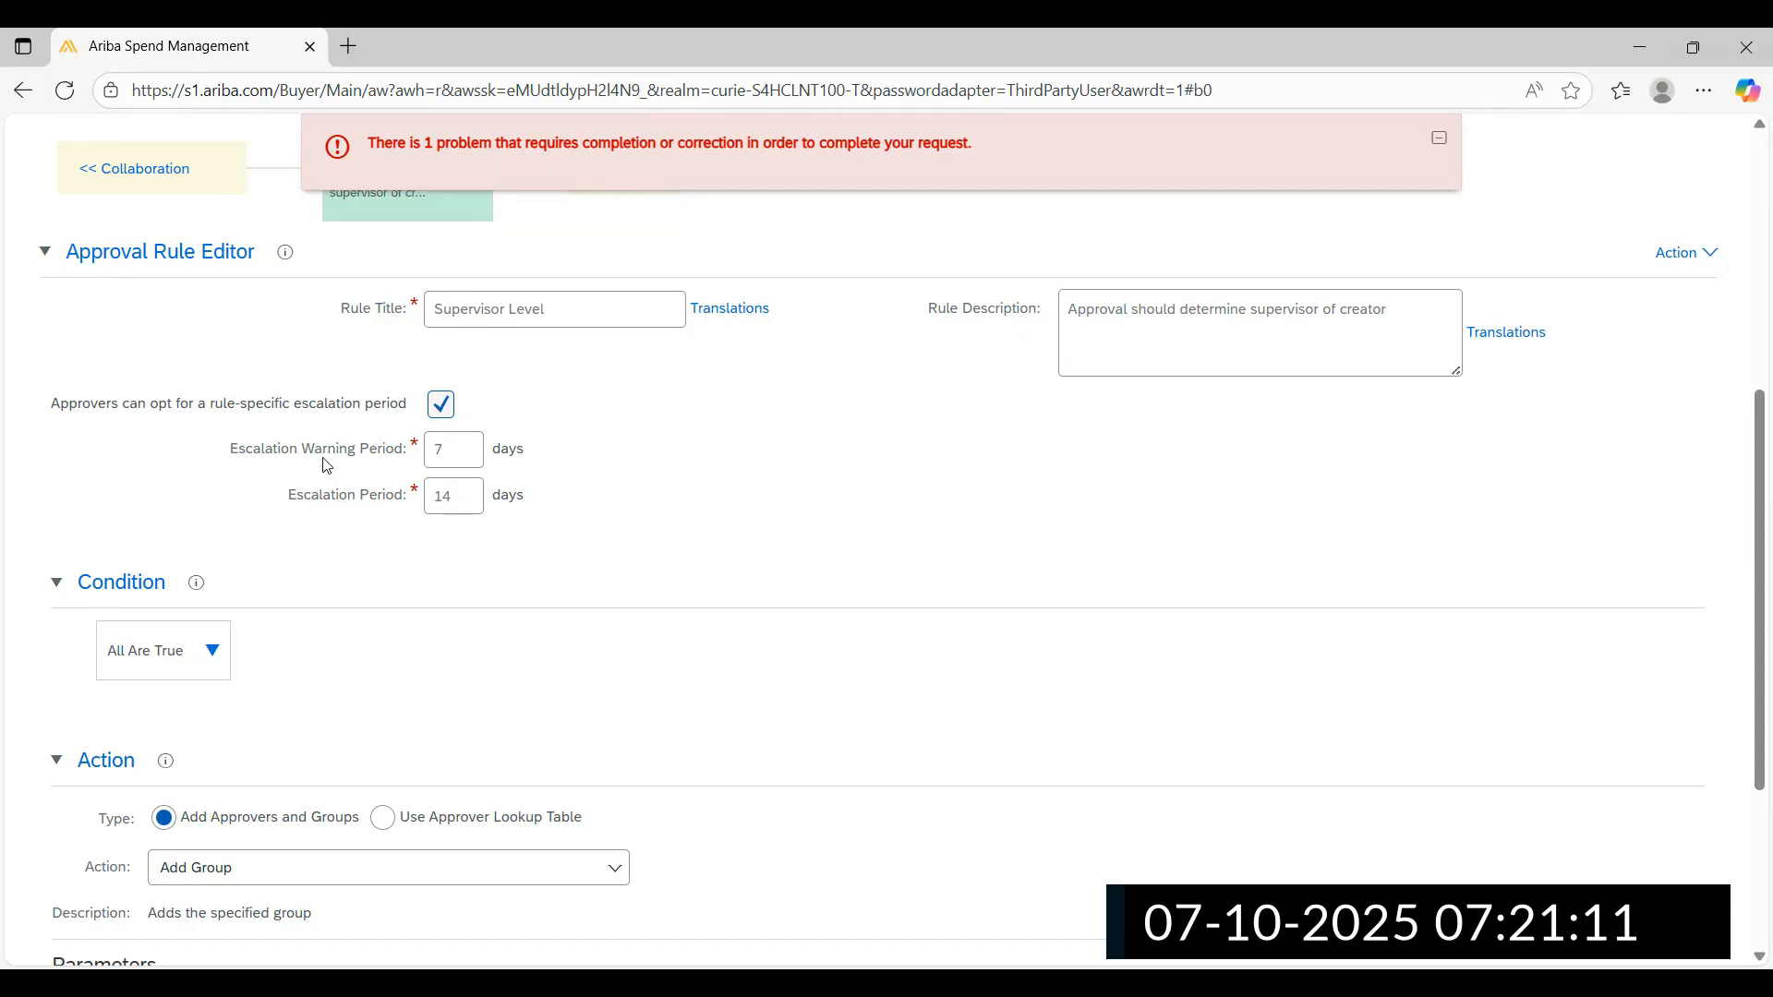
double_click(443, 450)
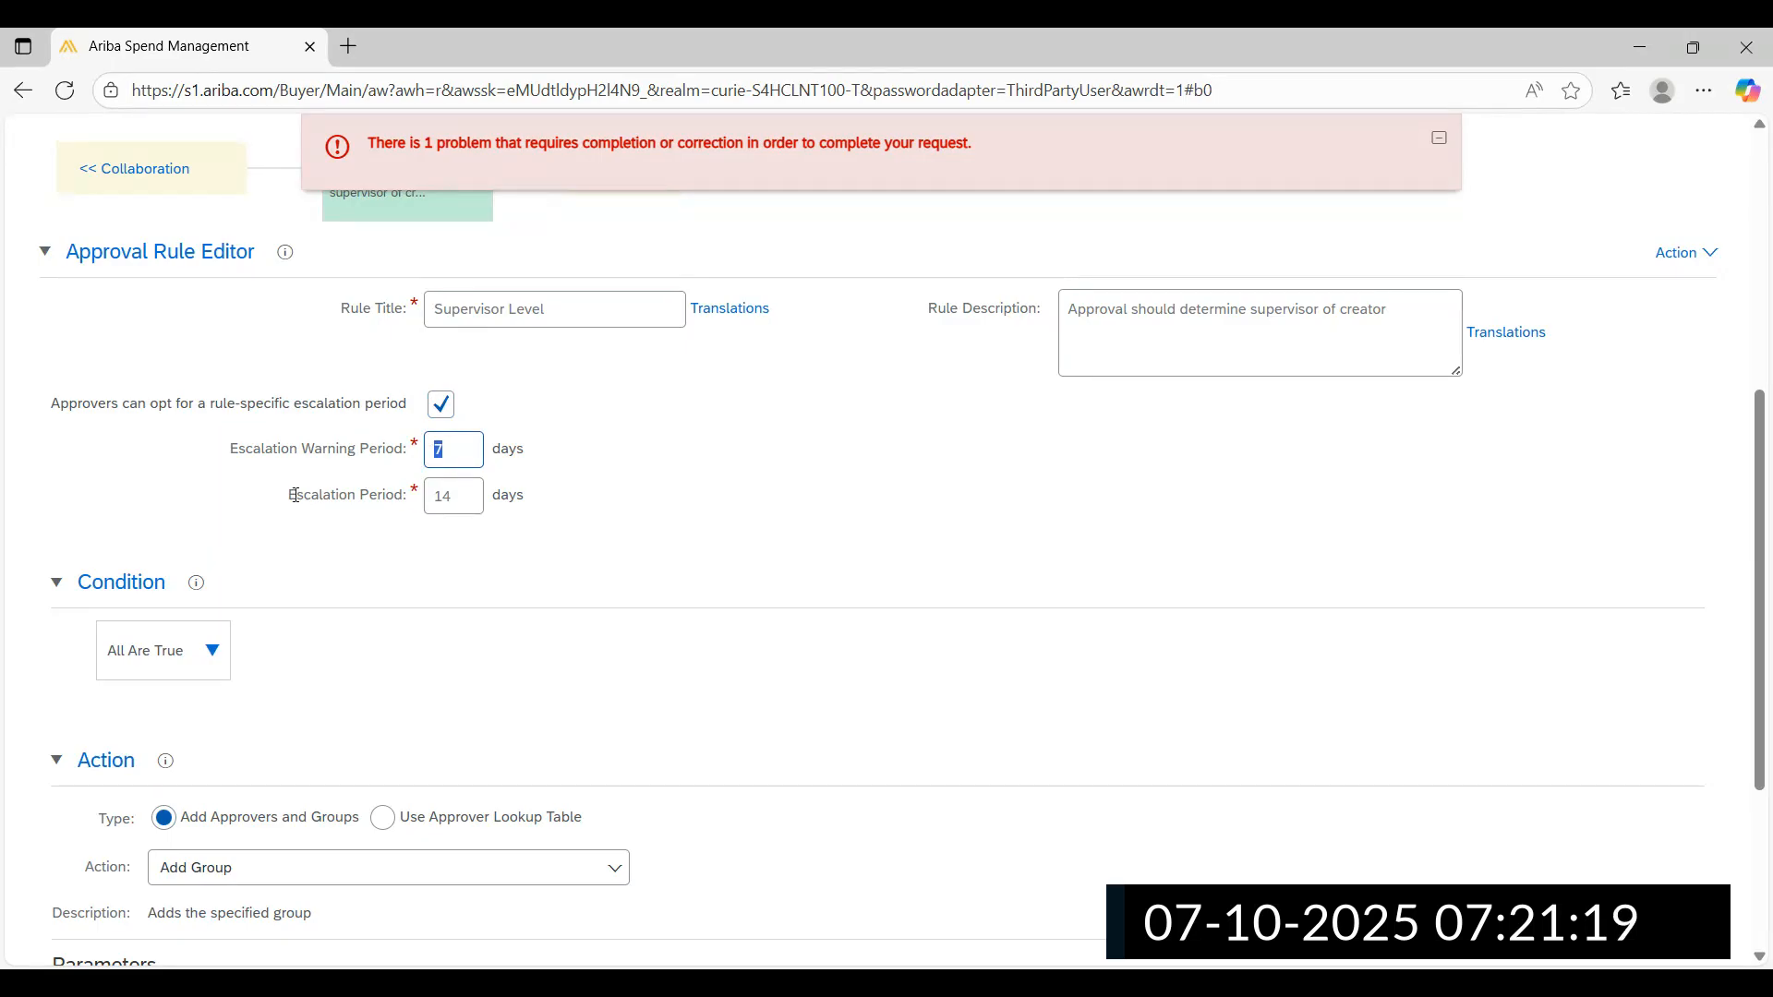
left_click_drag(296, 495, 399, 503)
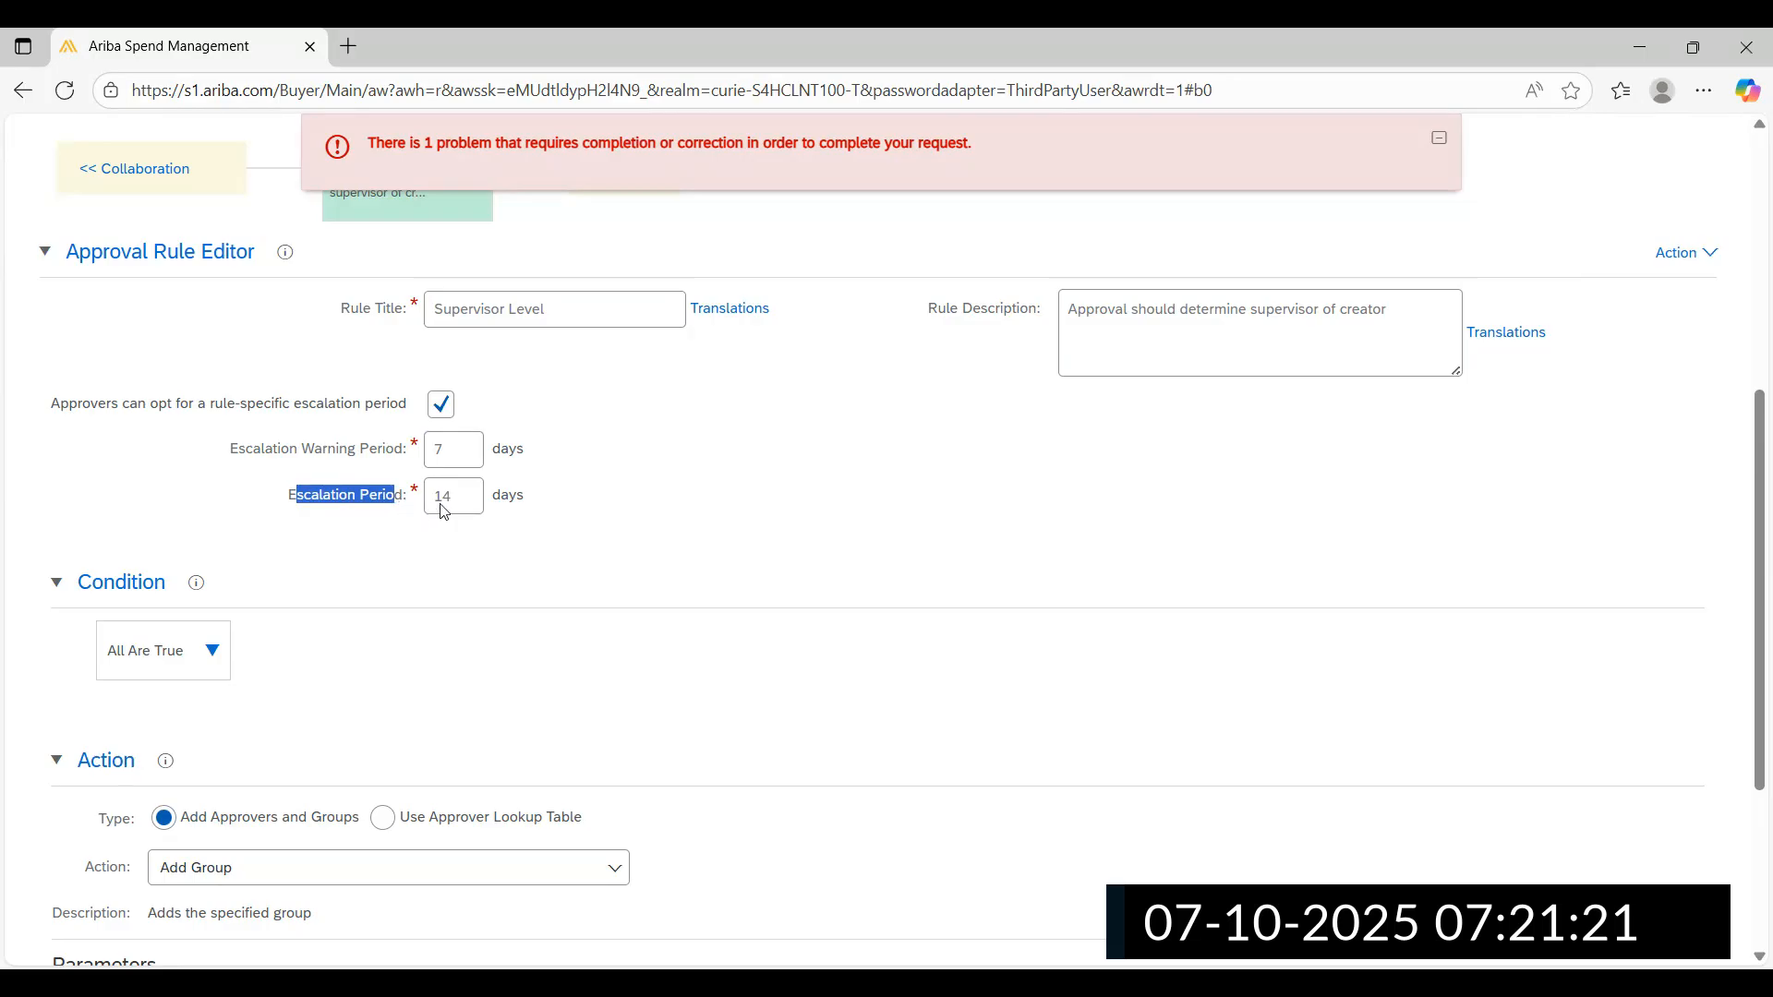
left_click(545, 527)
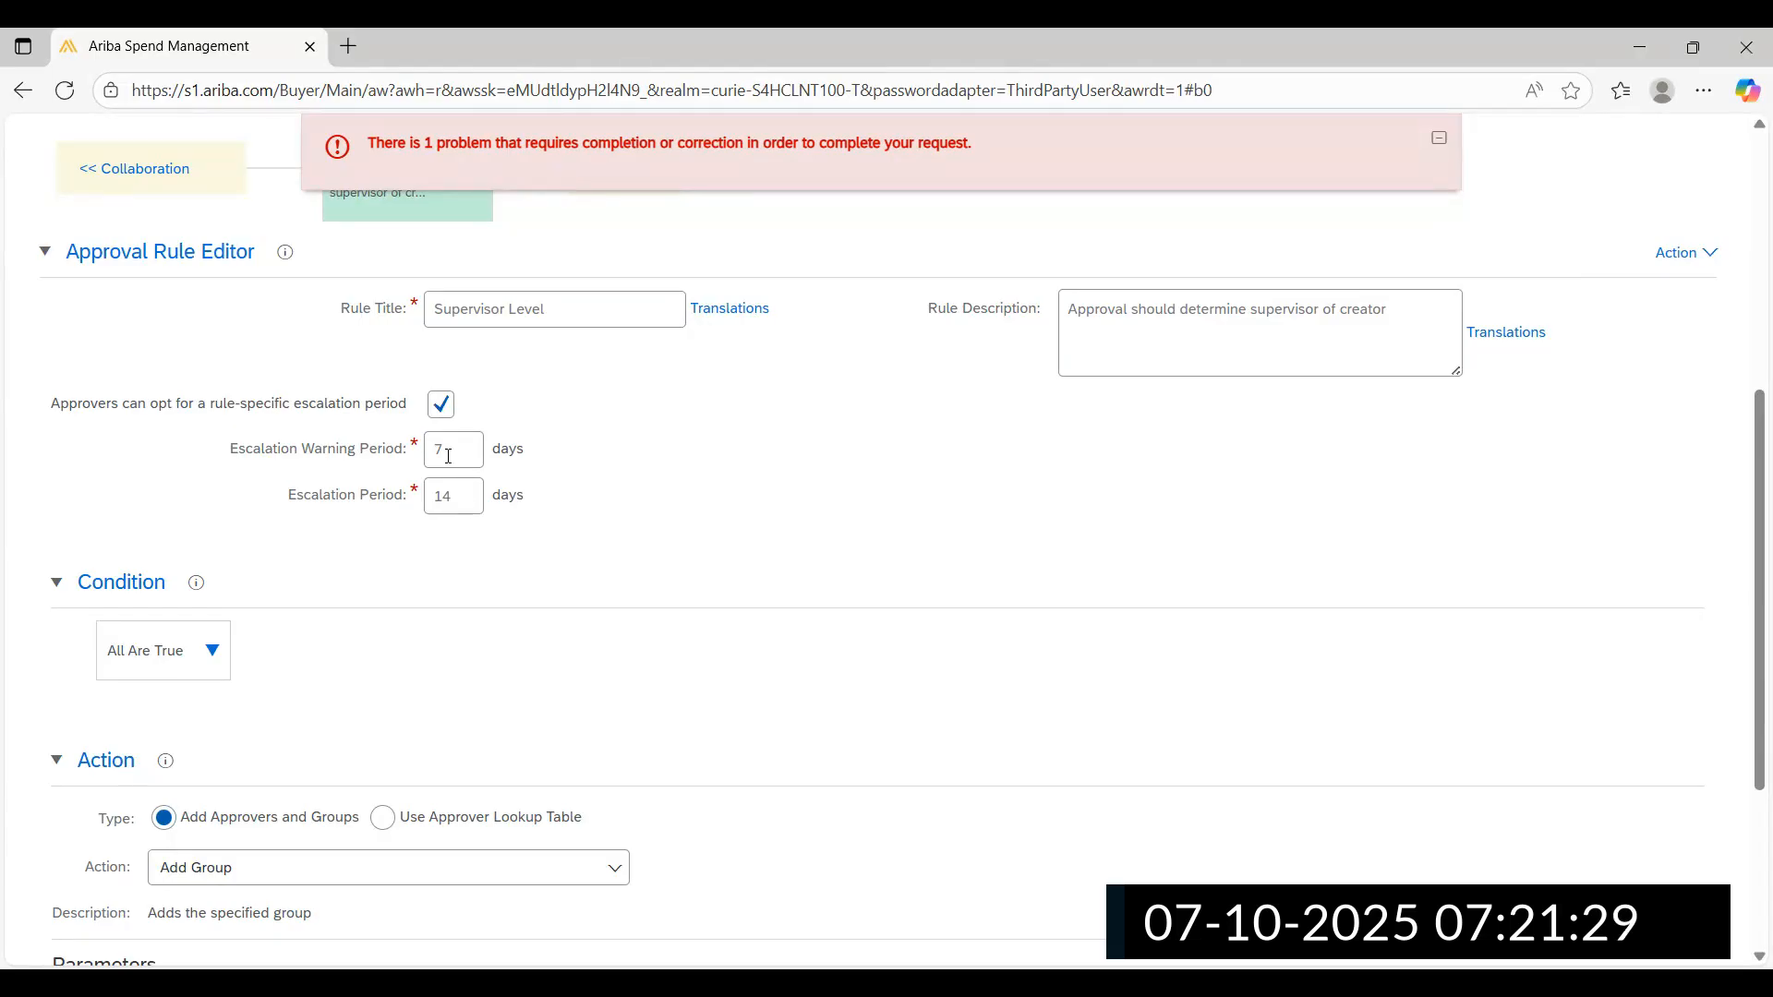
left_click(442, 404)
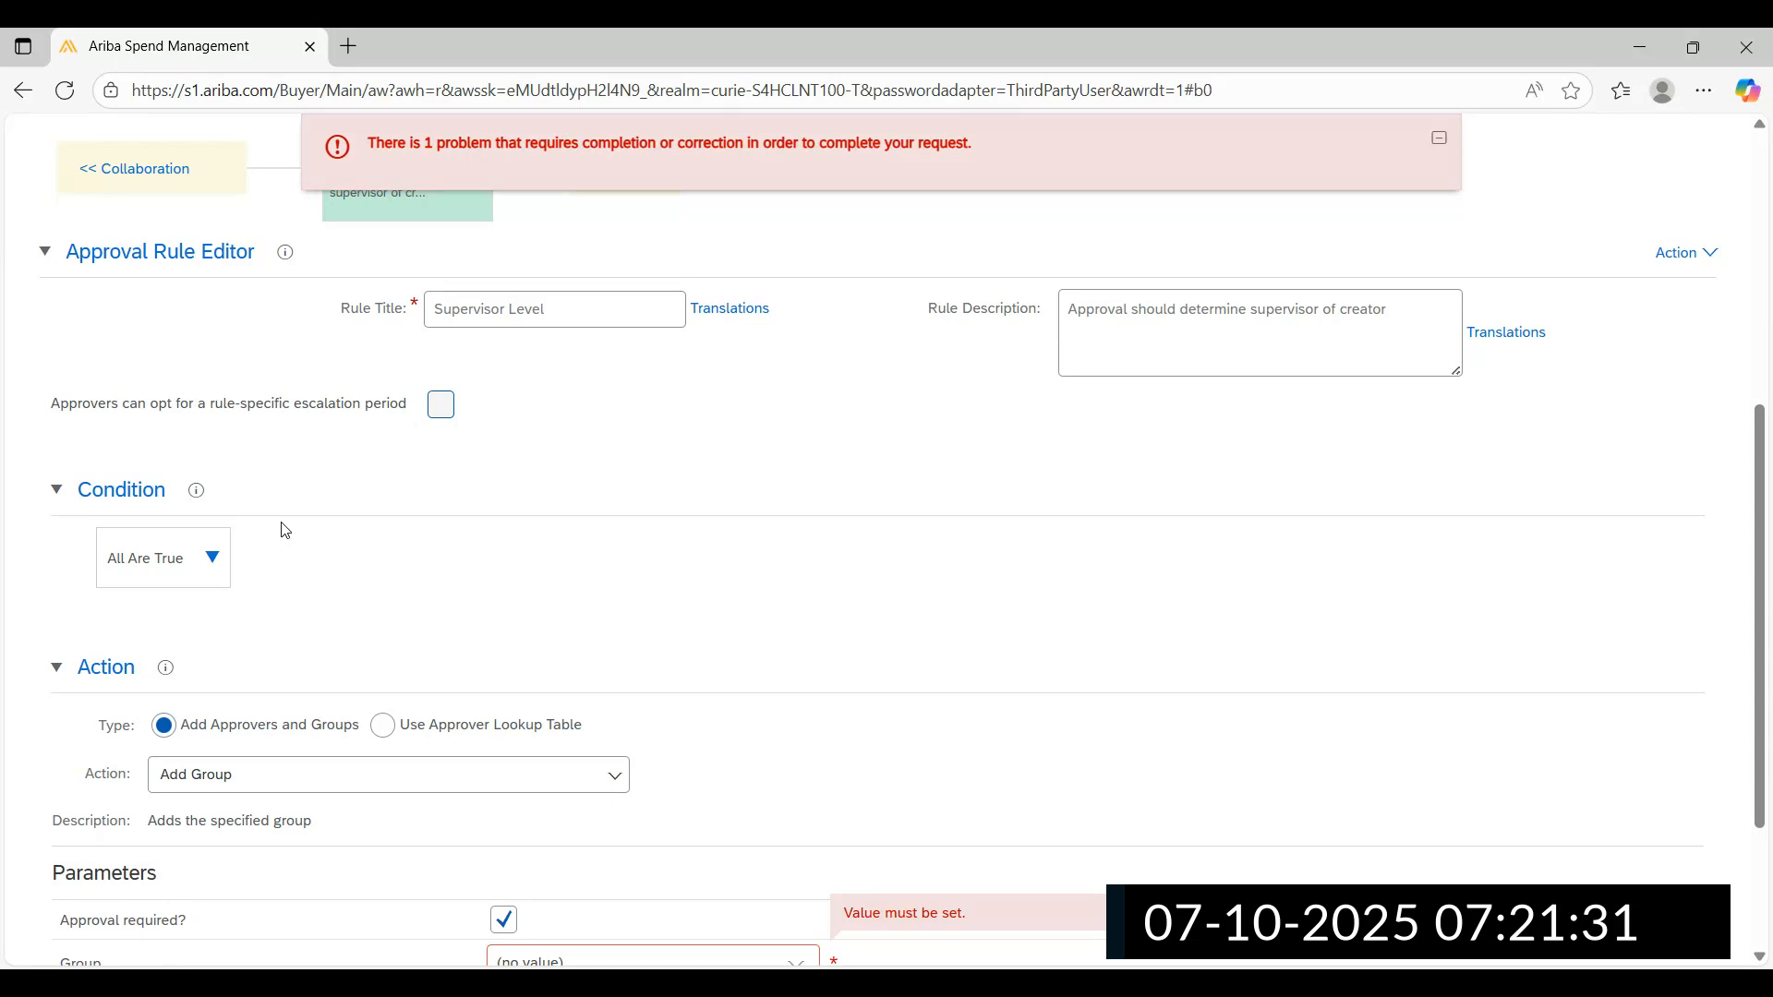
Examine the Supervisor Level rule's description, condition and the action types for adding approvers and groups or using a lookup table
scroll(282, 528, "down", 1)
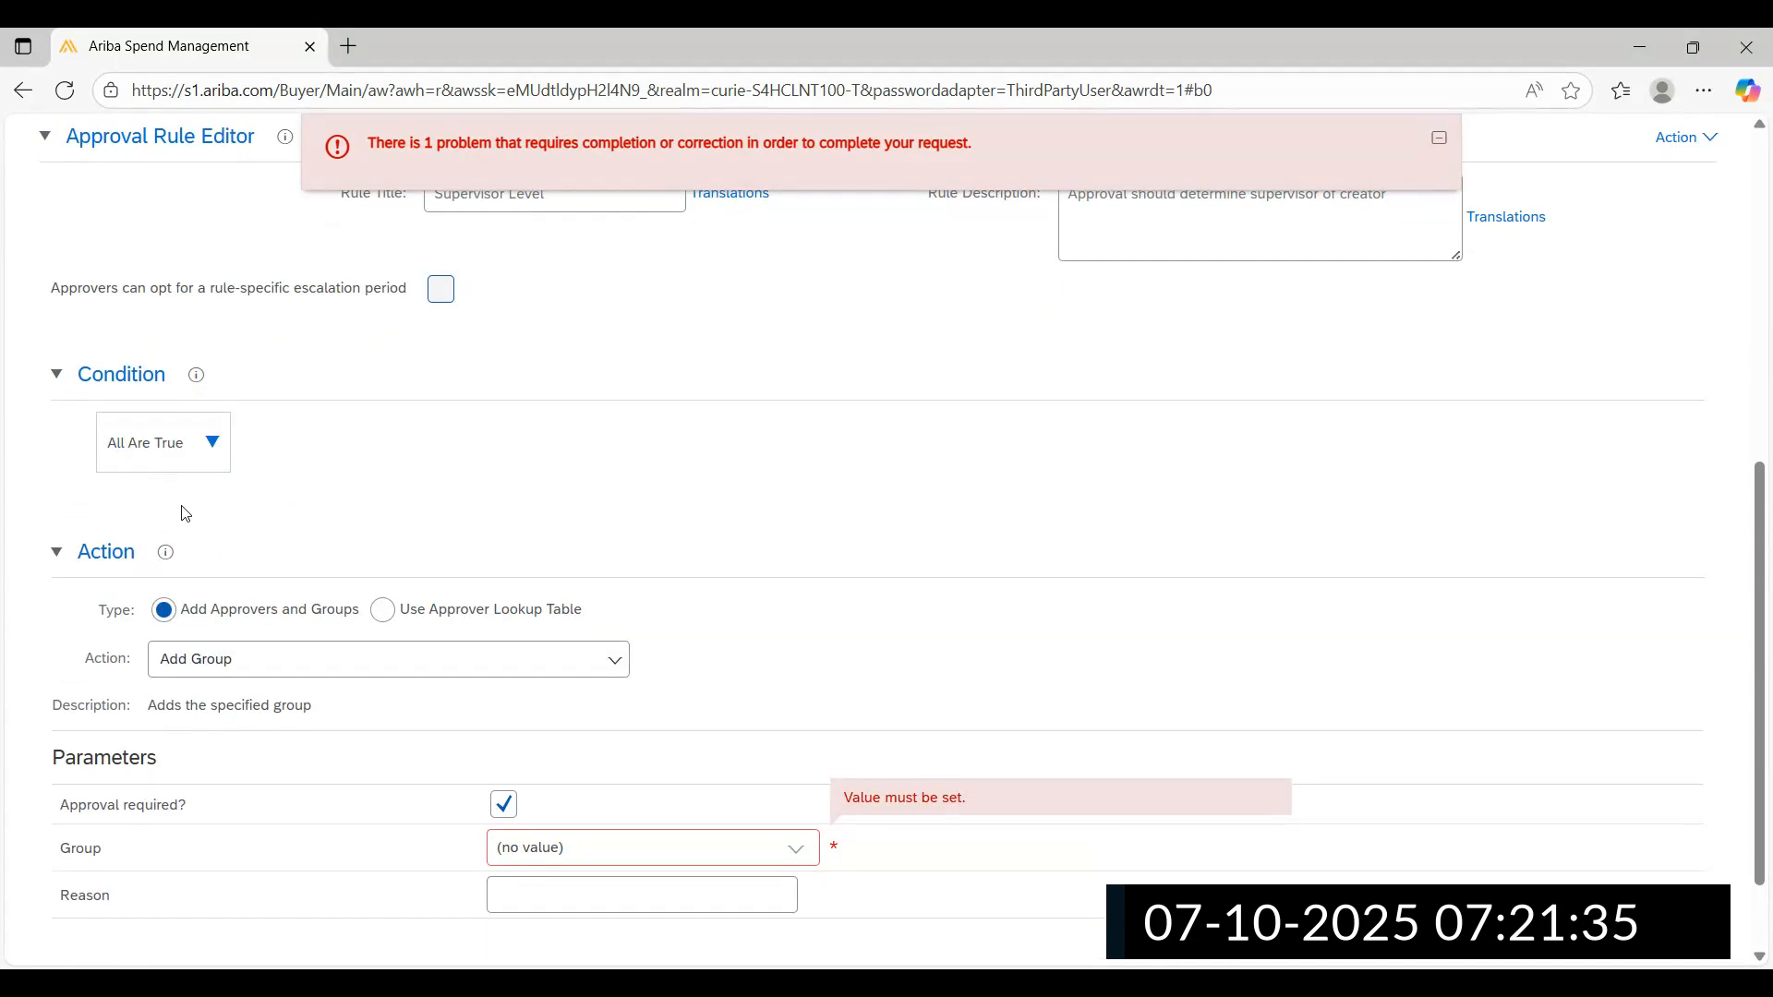
scroll(185, 508, "up", 1)
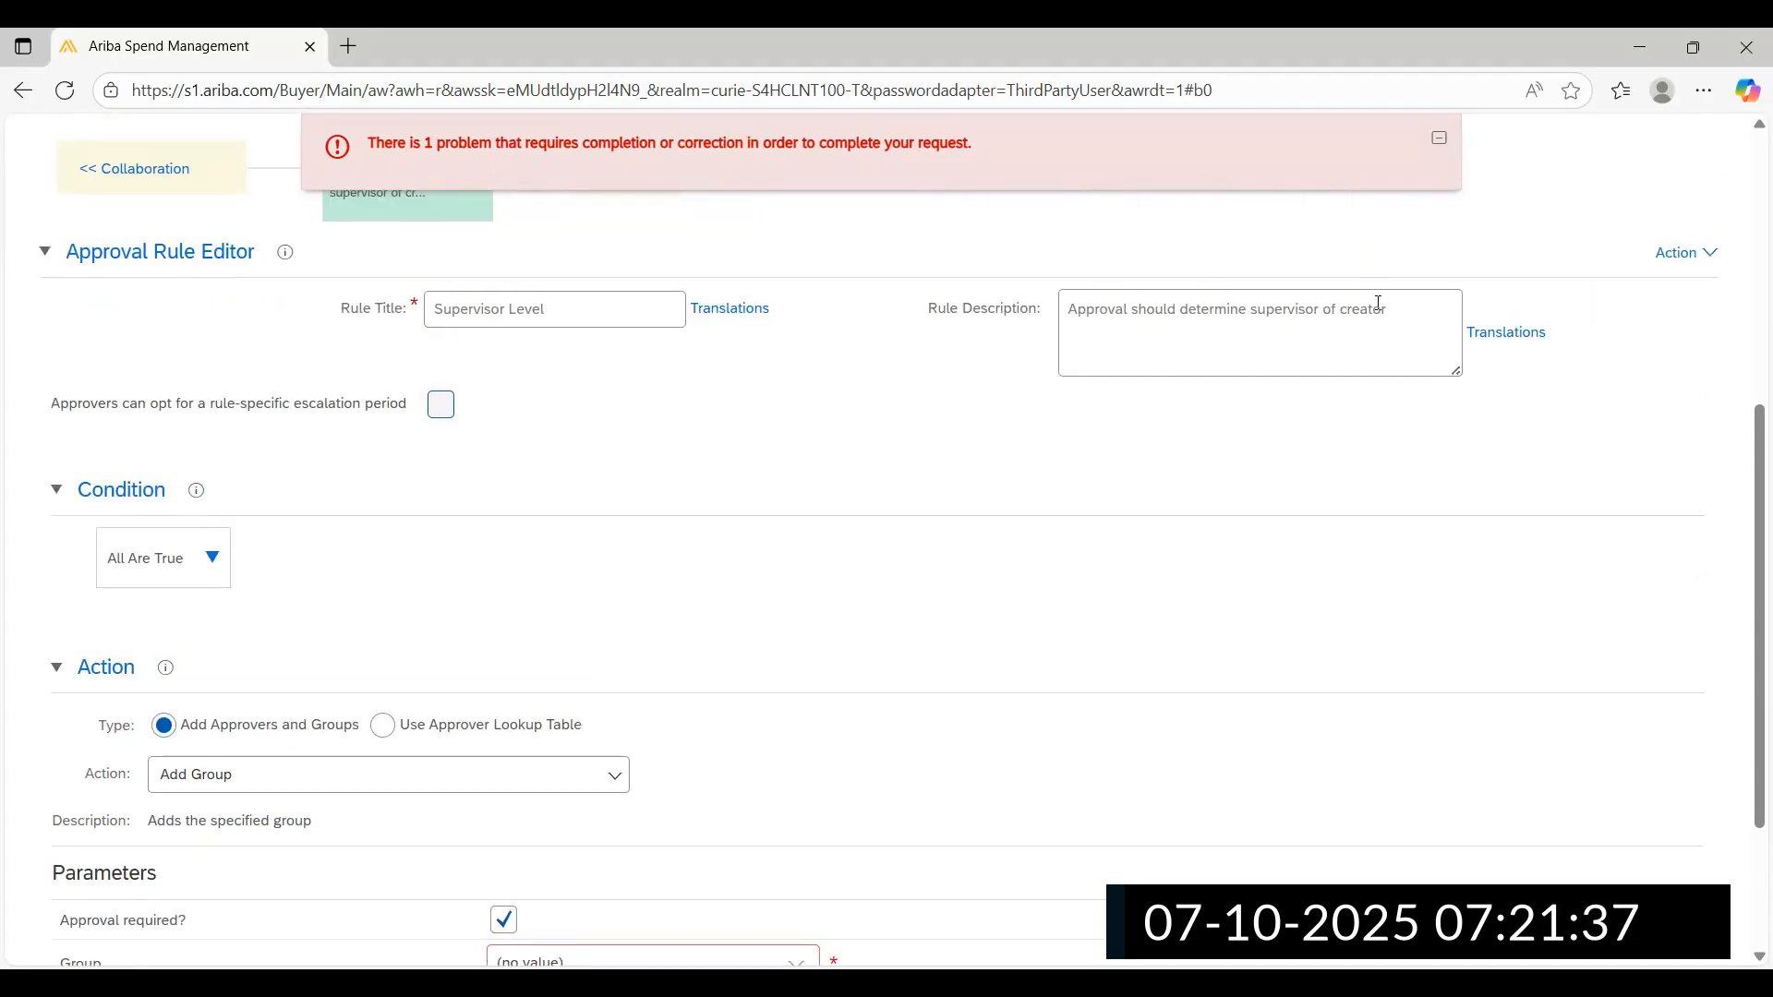
left_click_drag(1385, 309, 1051, 325)
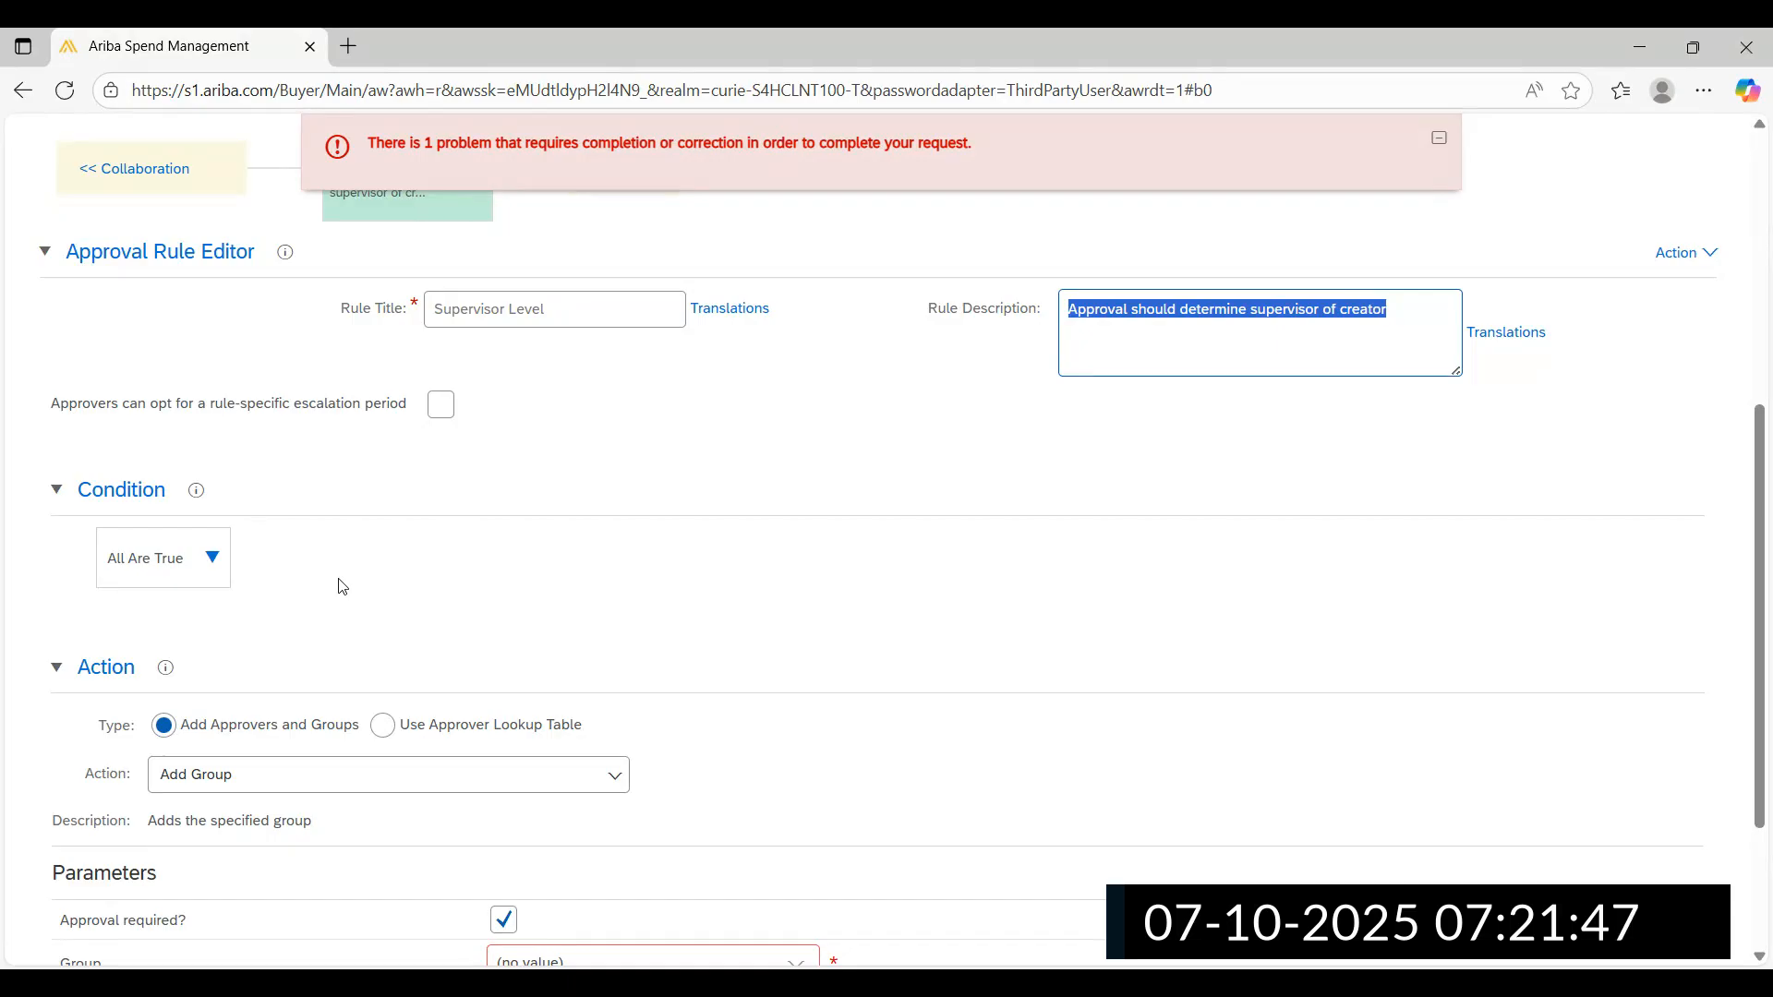
scroll(343, 588, "down", 1)
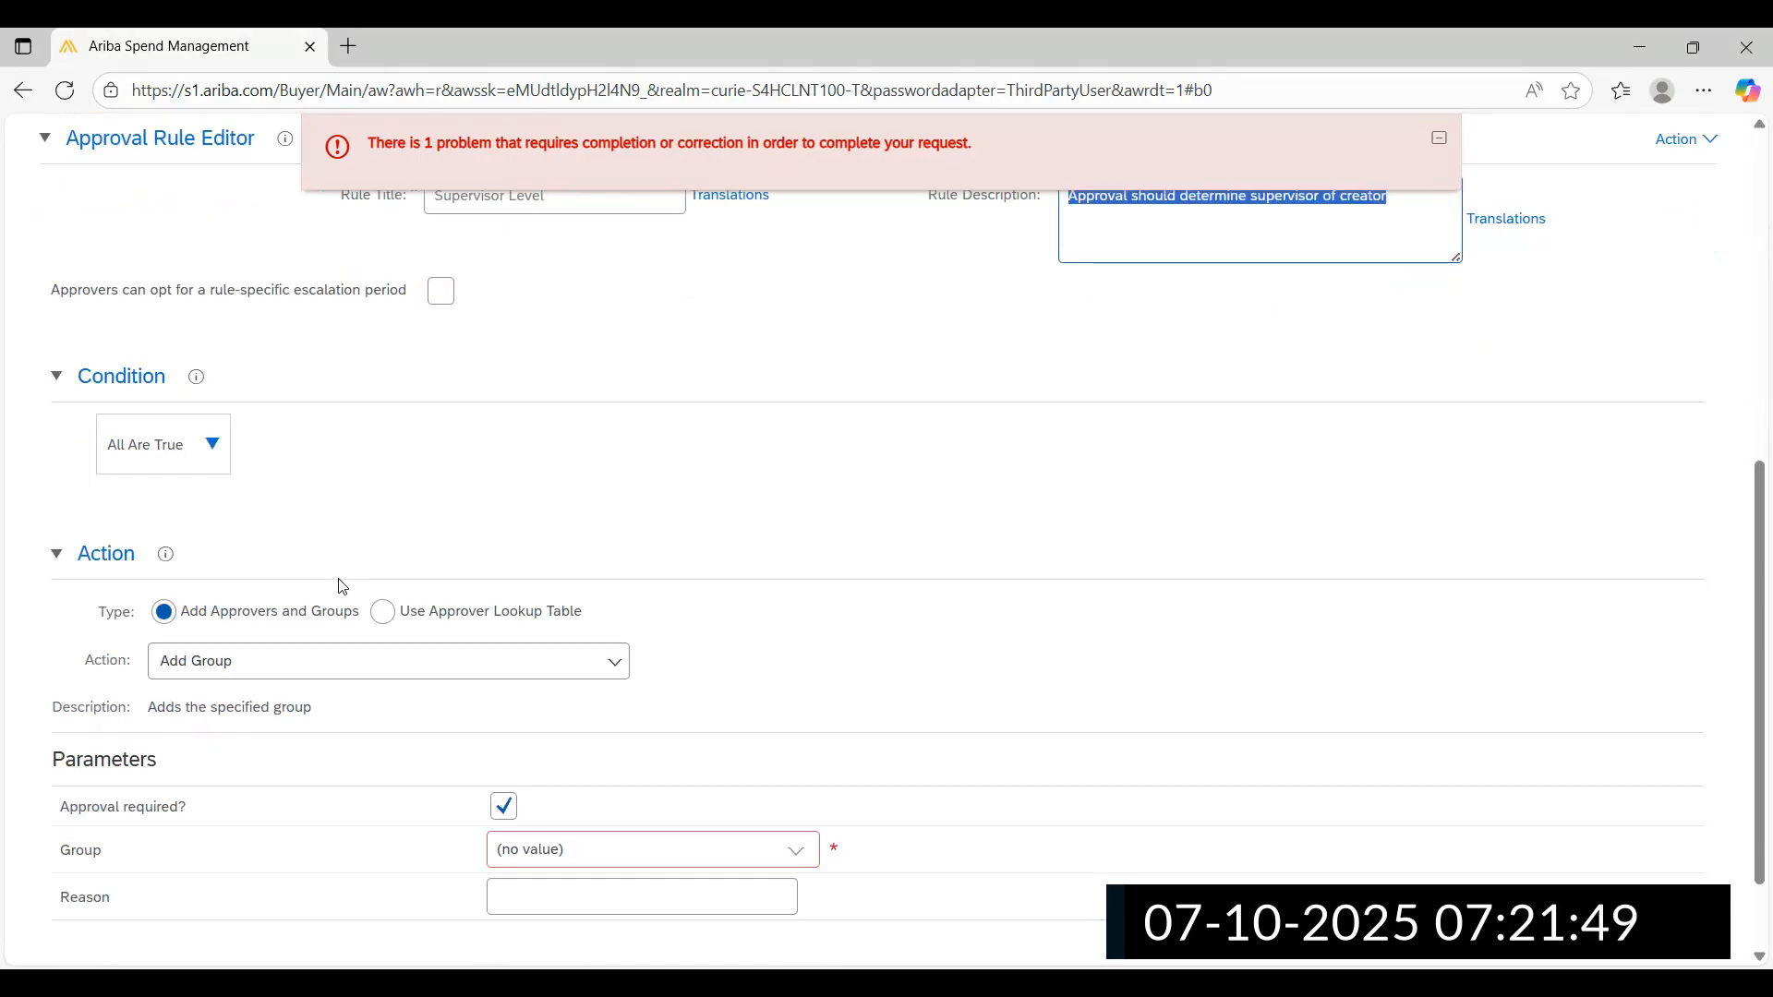
scroll(337, 586, "down", 2)
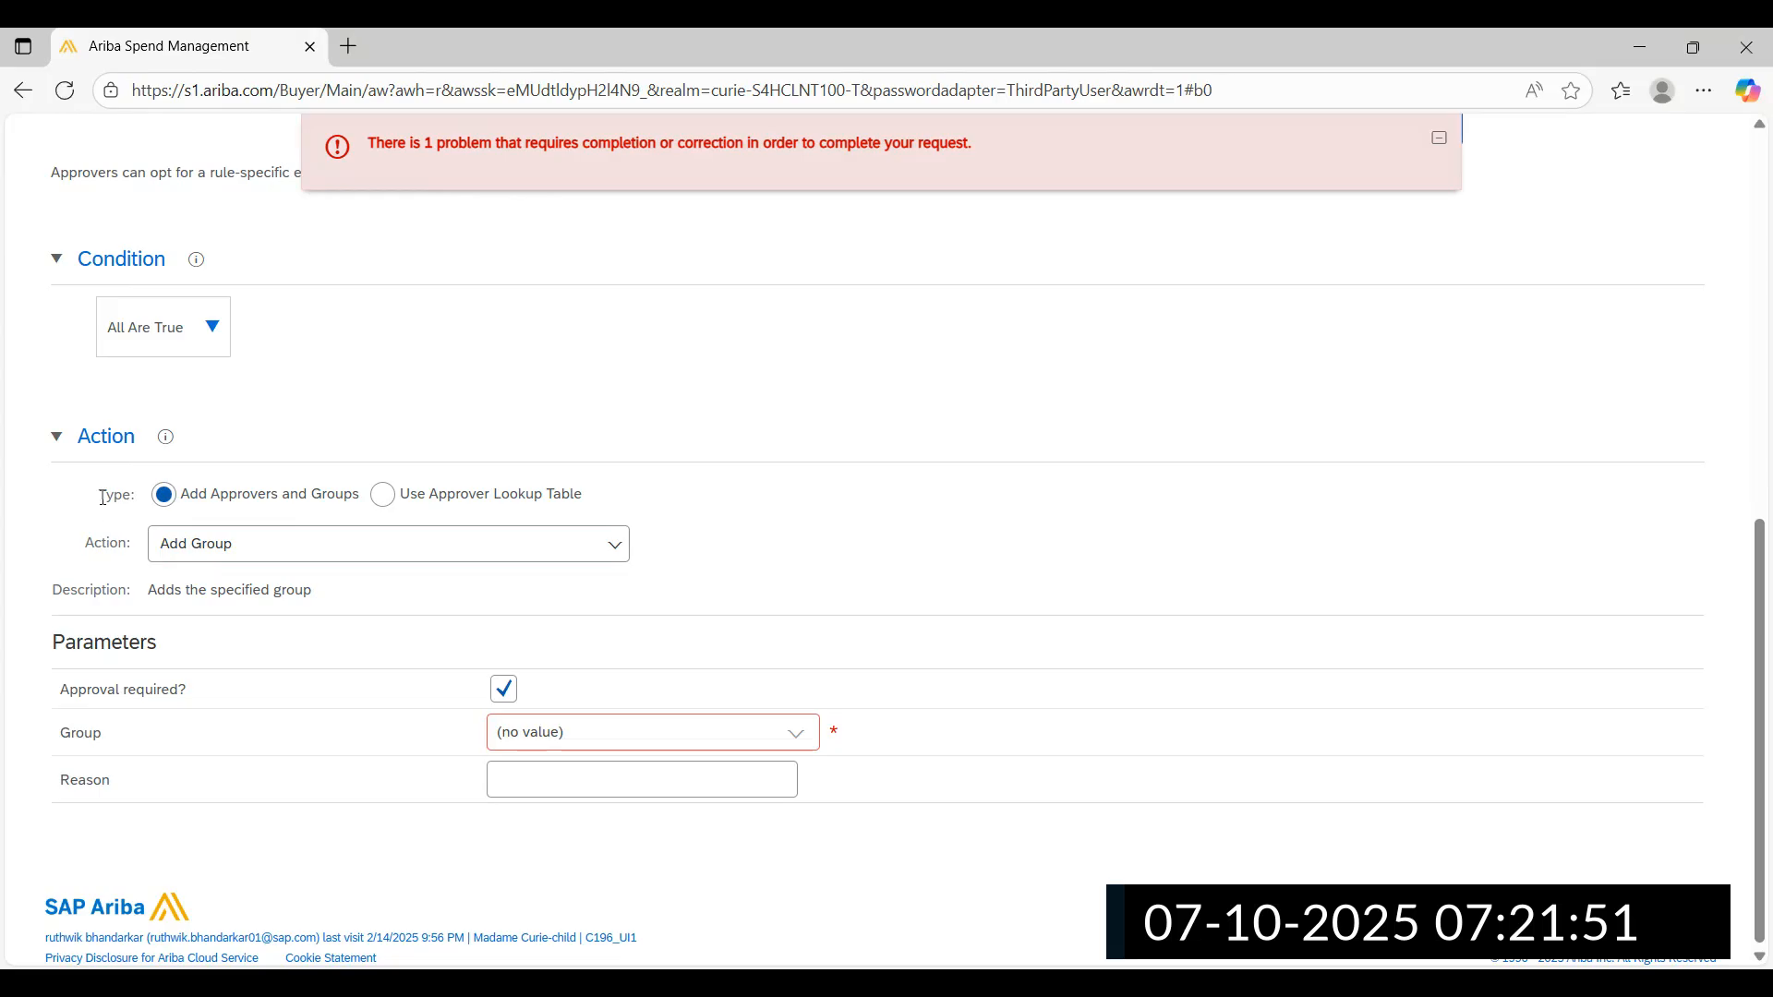
left_click_drag(103, 497, 593, 510)
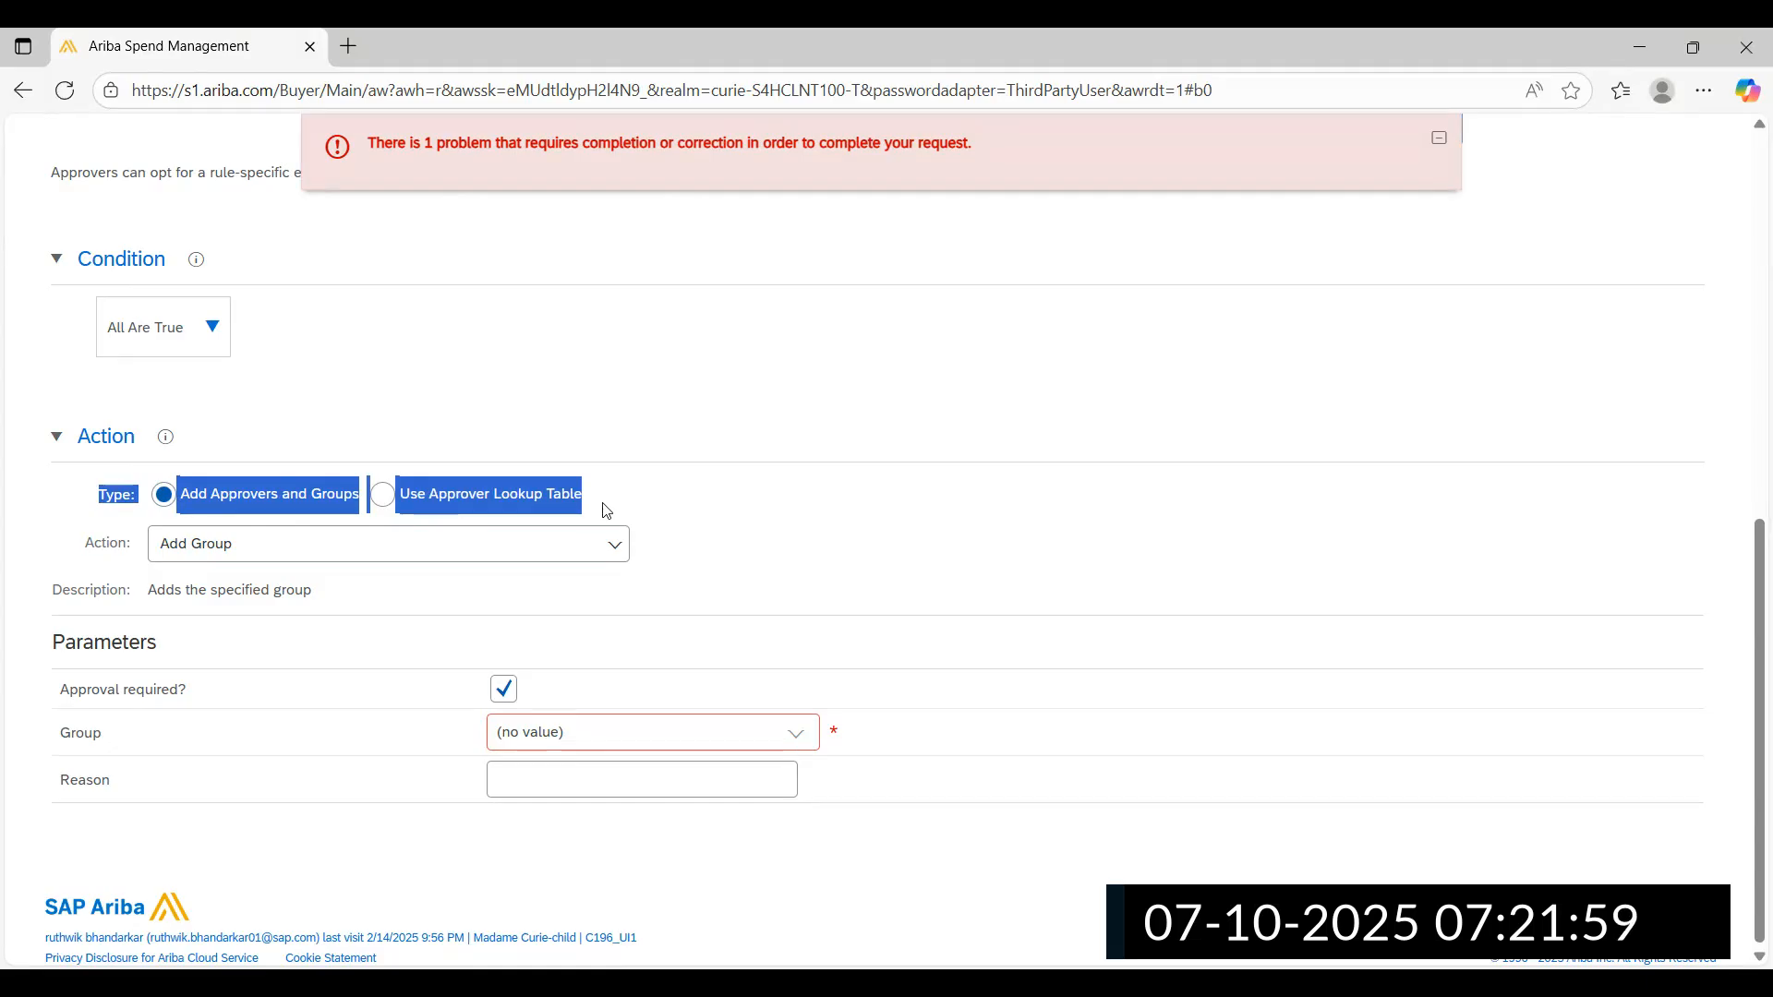
left_click_drag(606, 510, 357, 520)
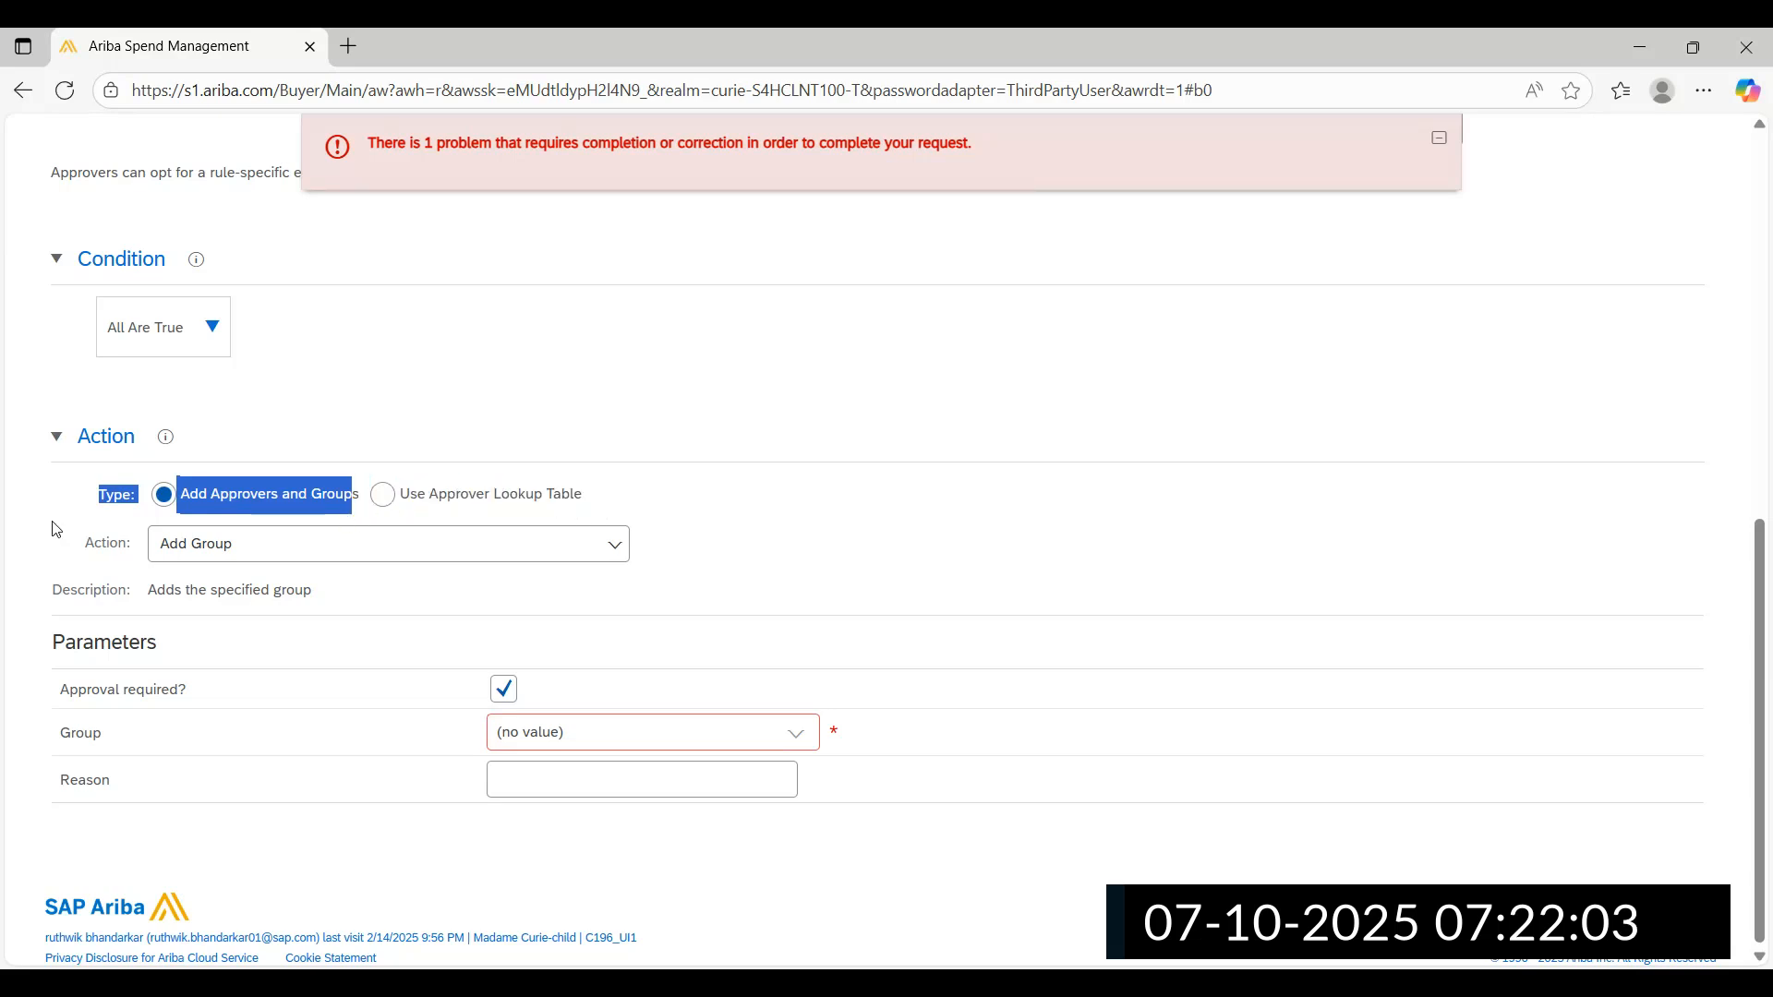
left_click(806, 463)
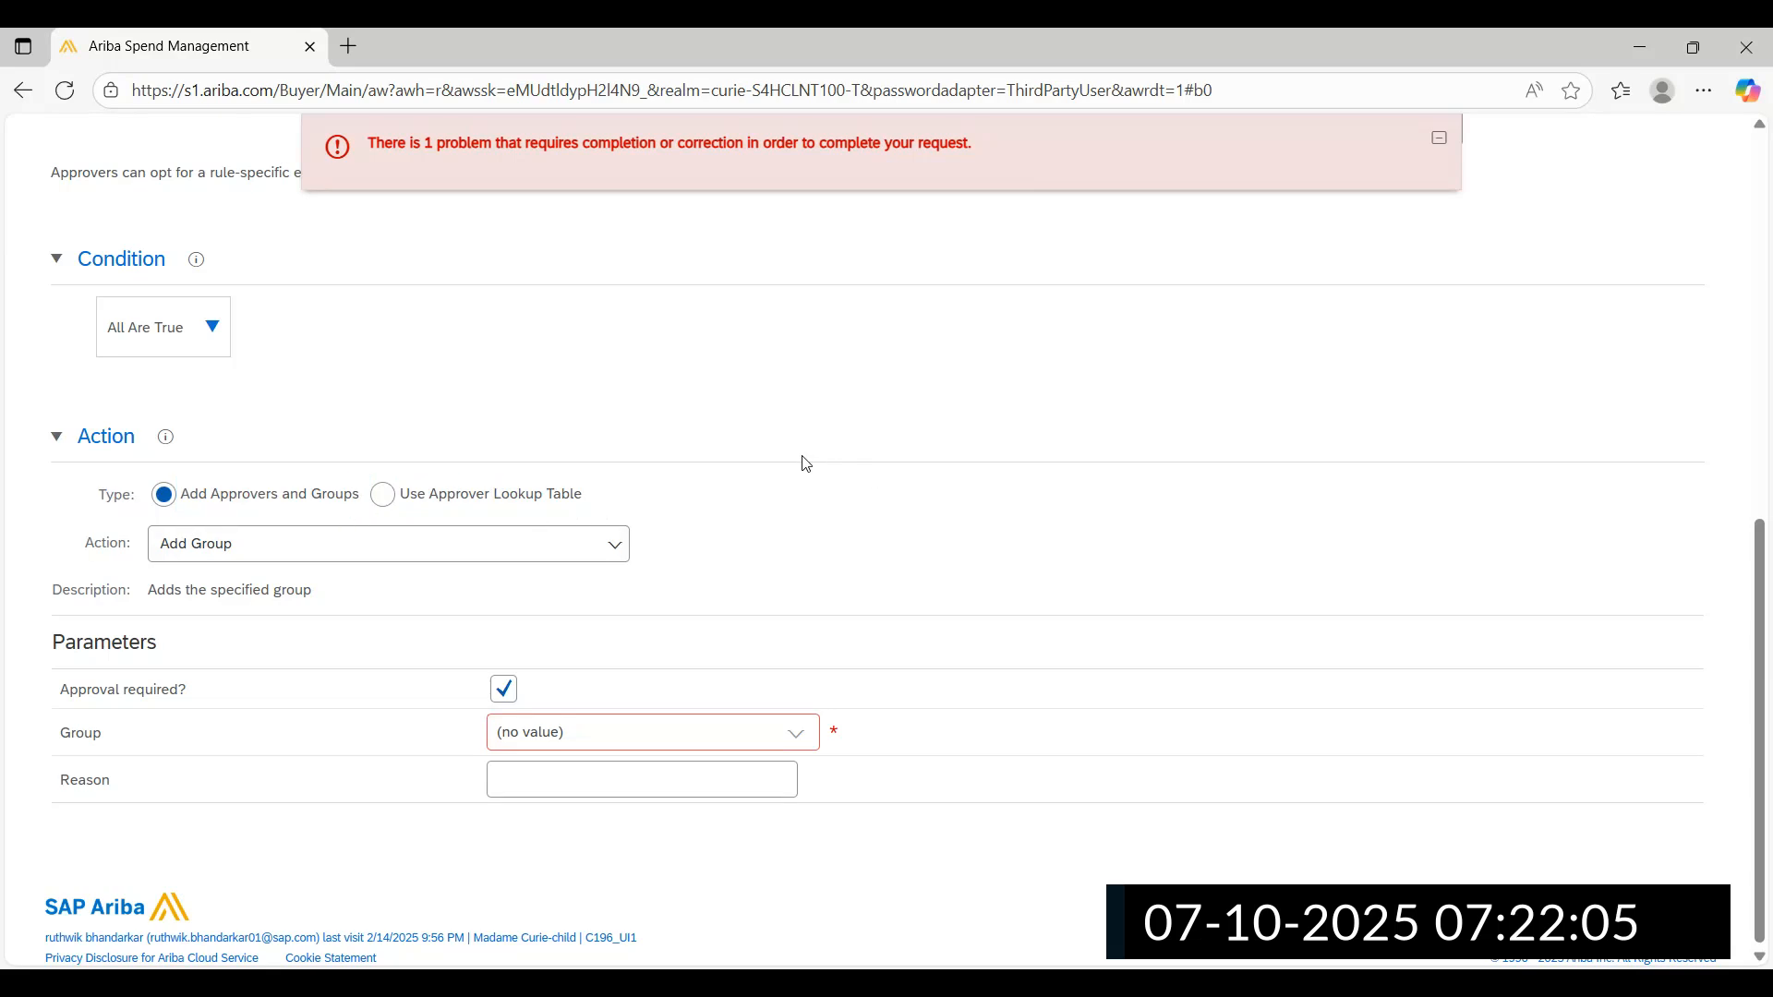
Set the Supervisor Level rule's action to Add Supervisor and turn off its approval requirement
left_click(617, 549)
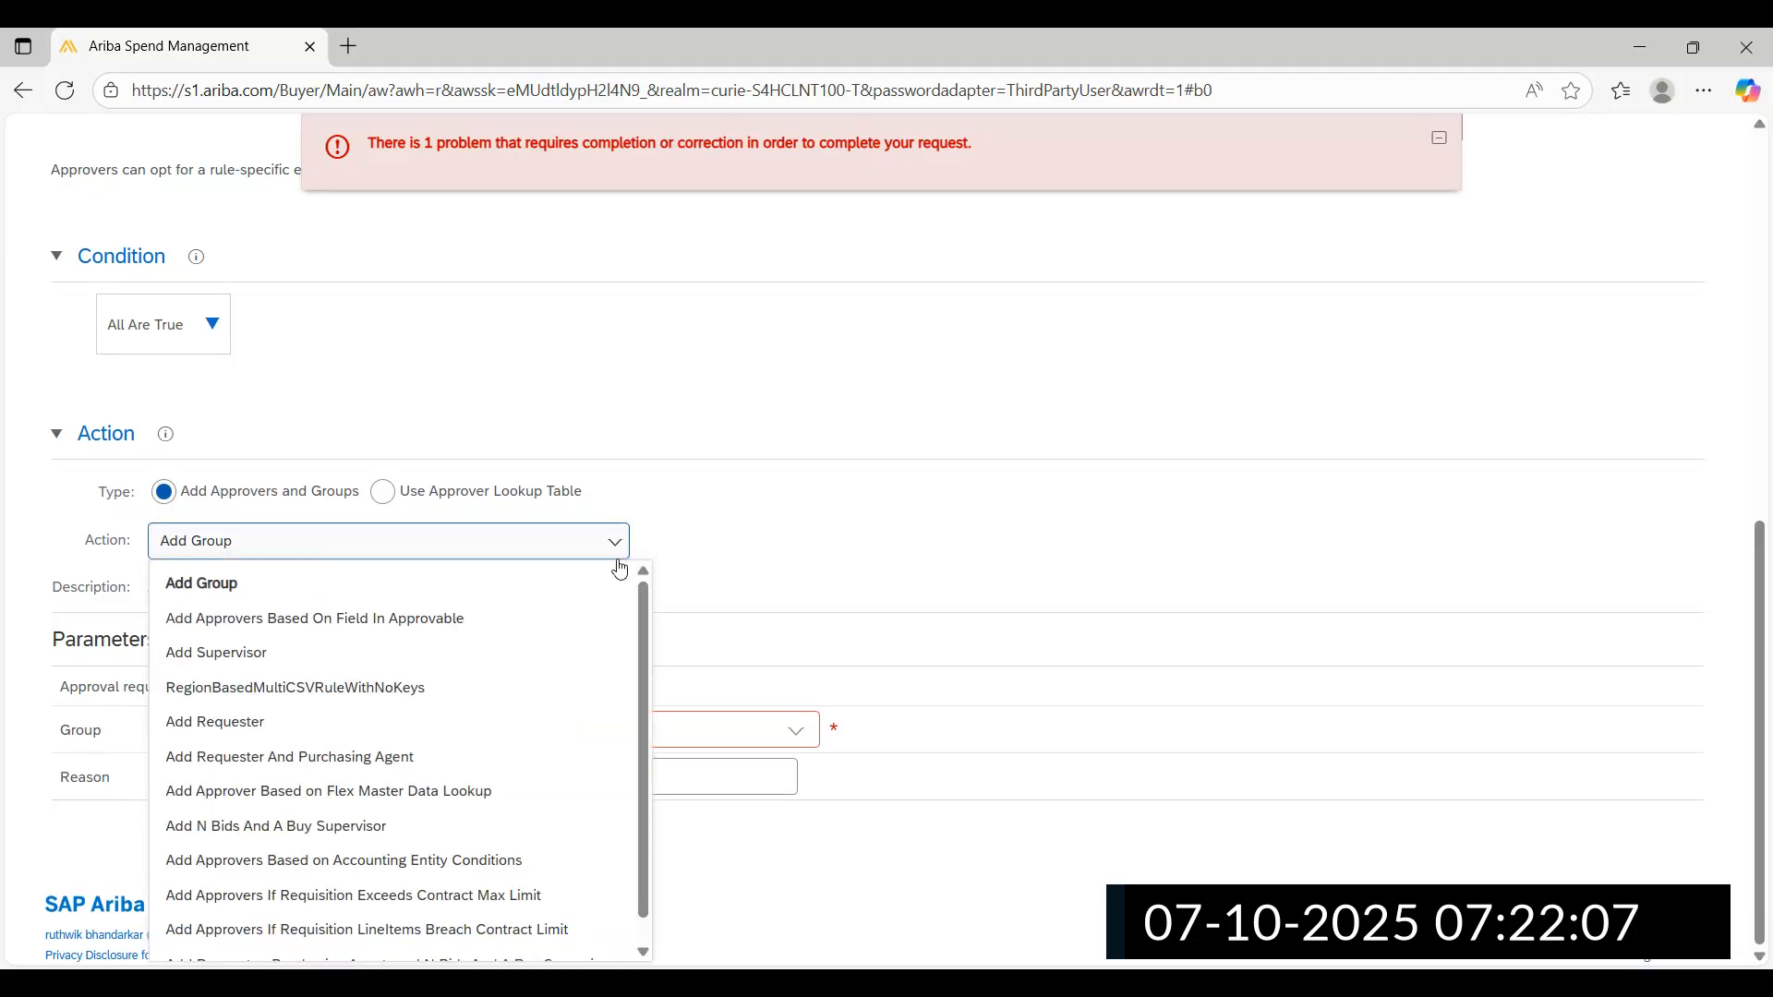
left_click(267, 654)
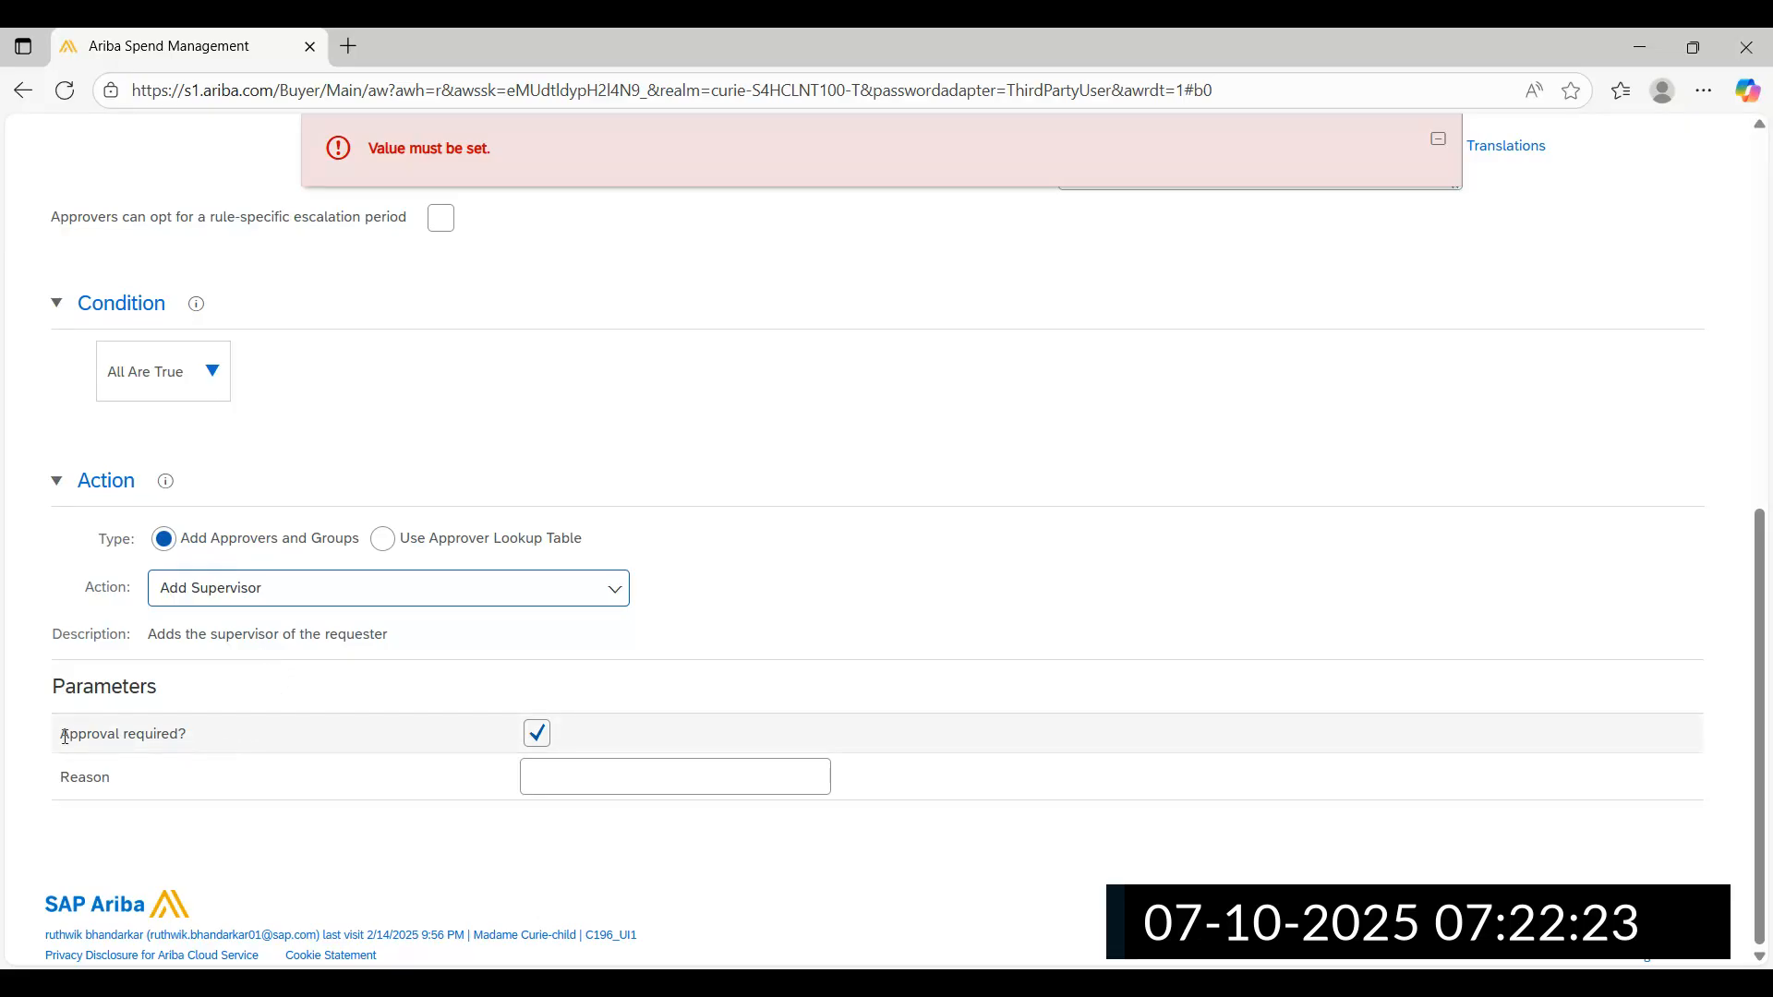
left_click_drag(62, 734, 182, 736)
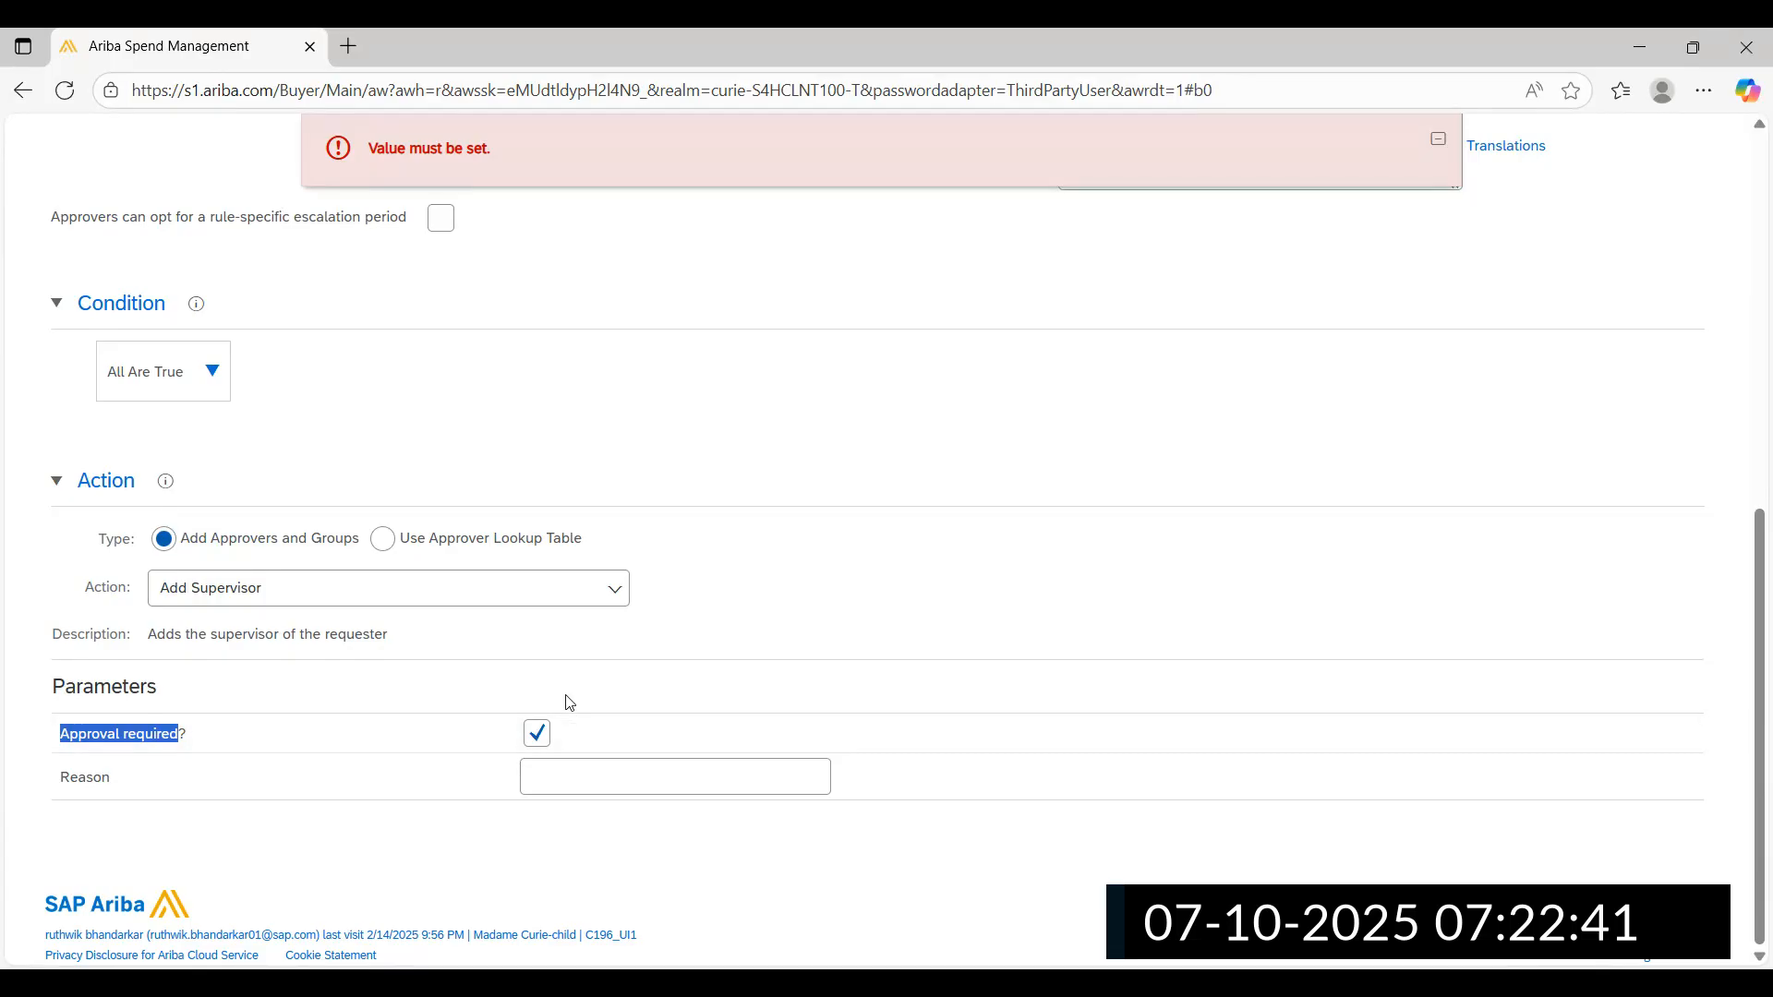
left_click(540, 739)
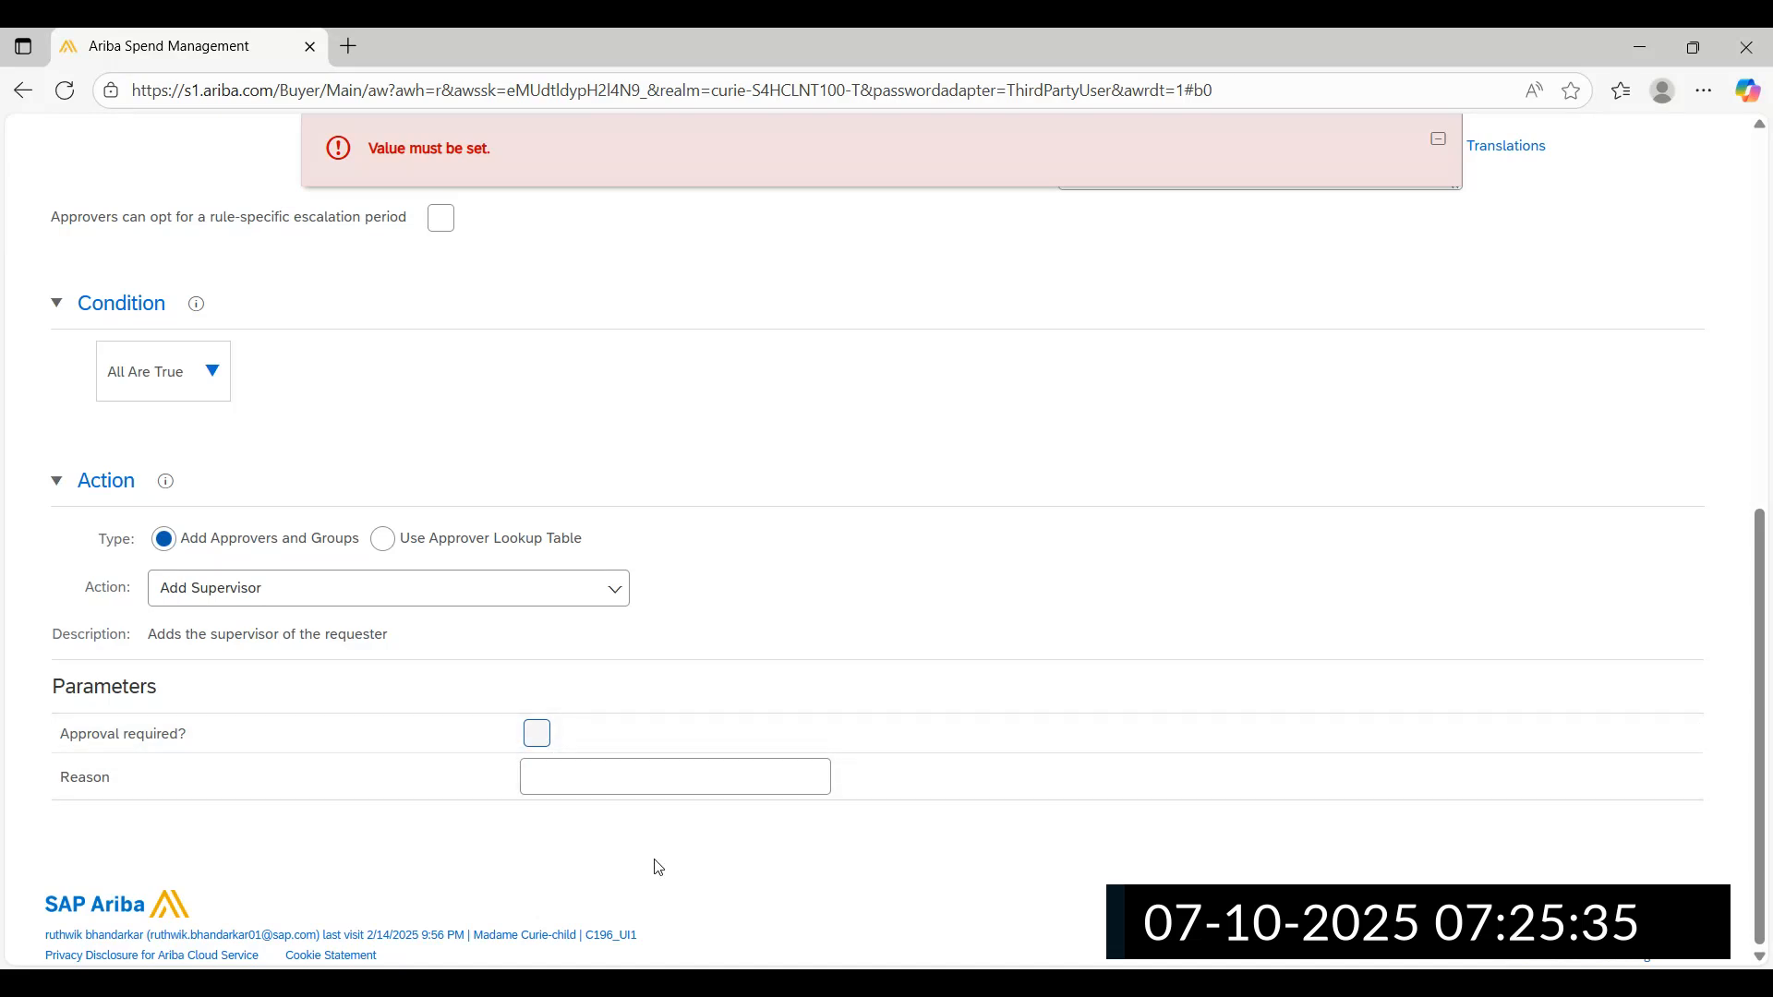
Enter "Supervisor has to approve" as the reason for the Add Supervisor action
left_click(651, 783)
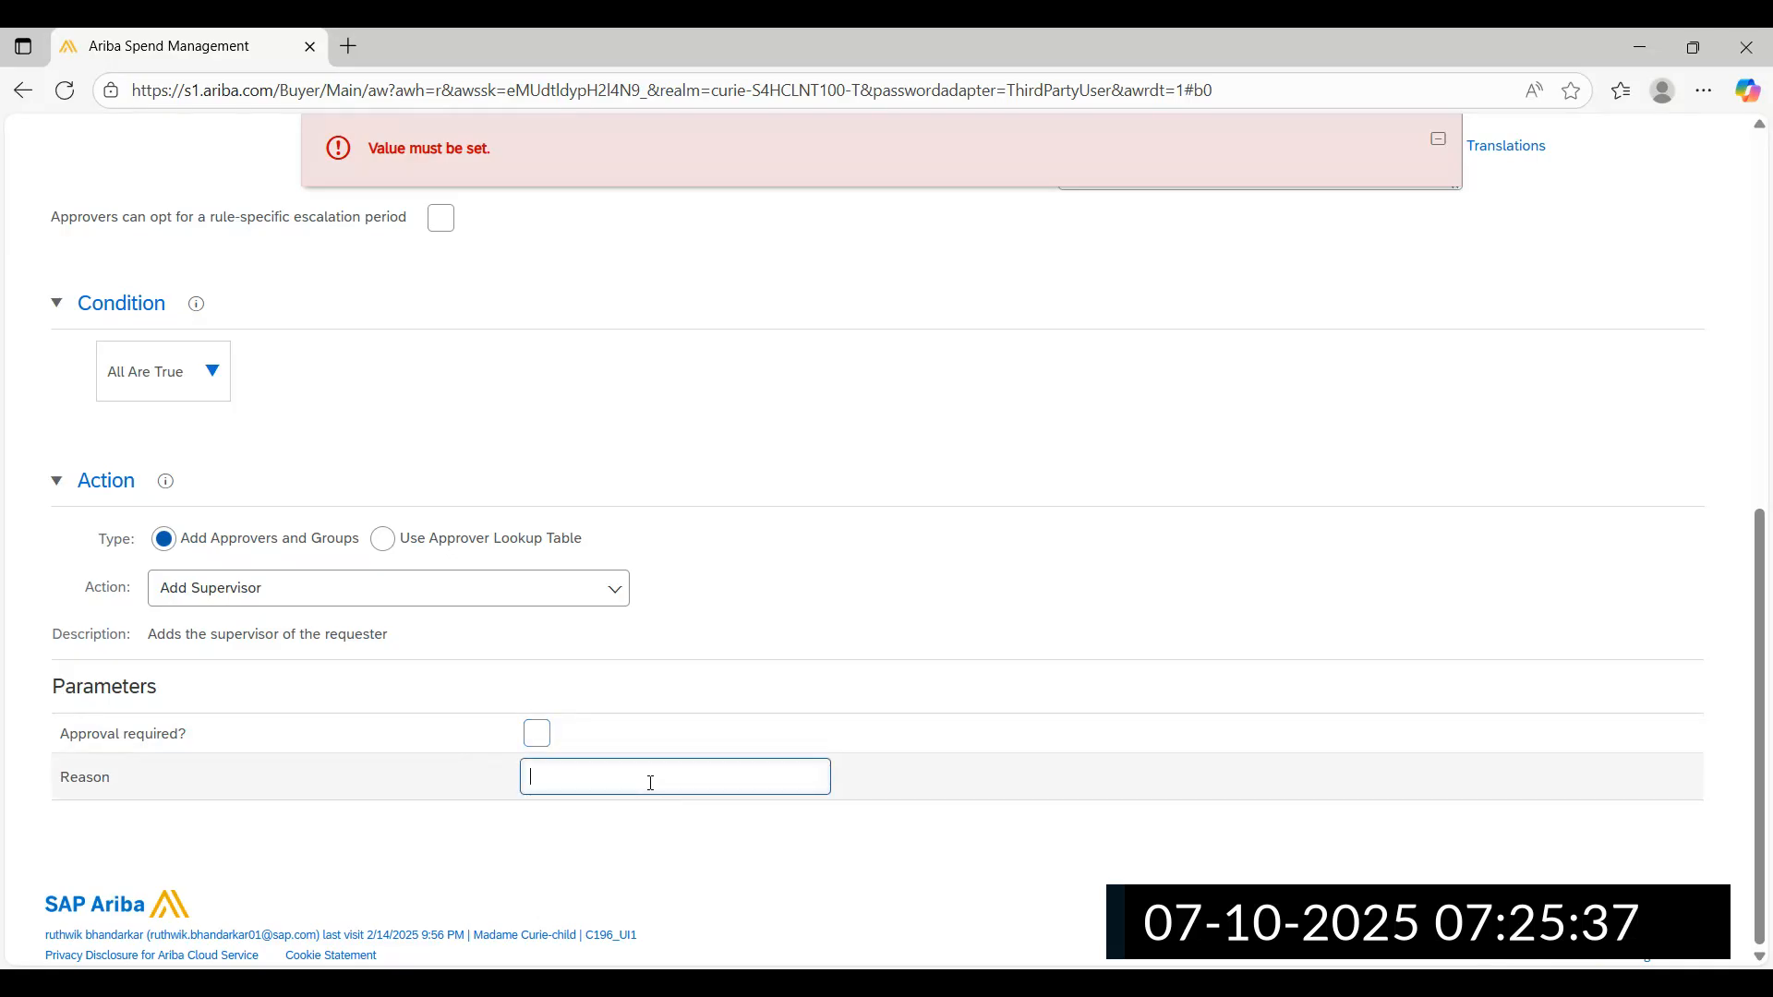
type("Superv")
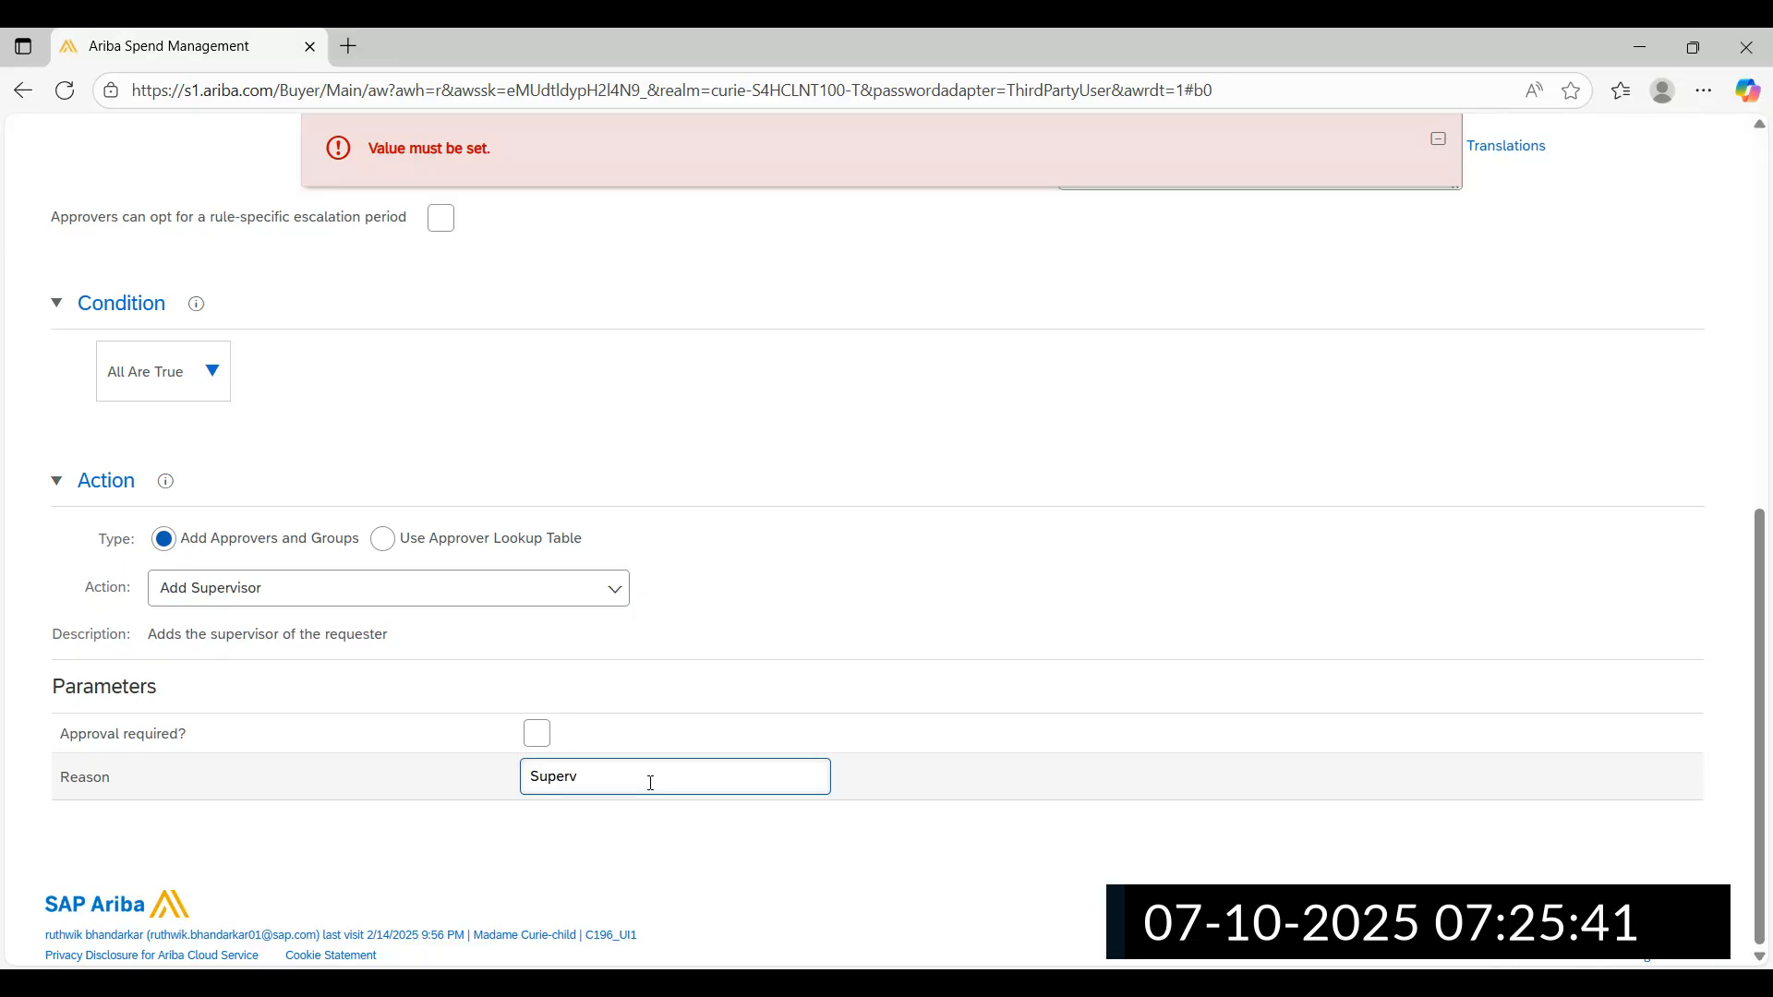
type("isor has to approve")
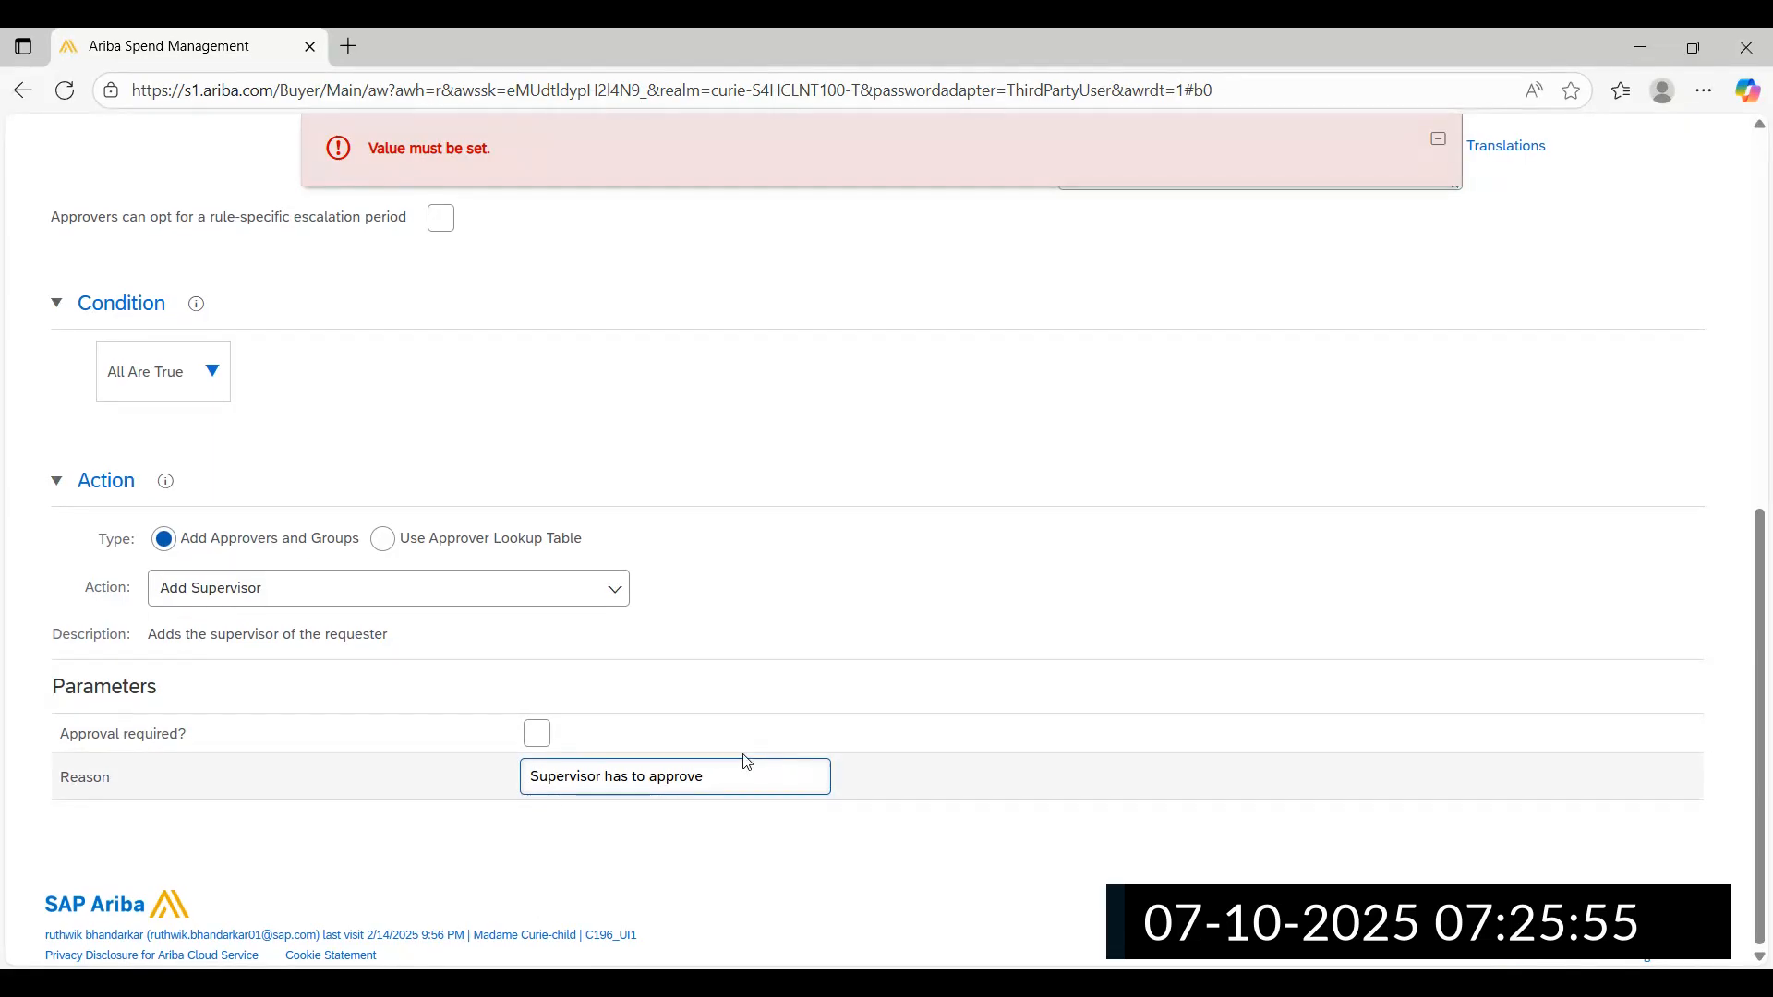
scroll(748, 763, "up", 5)
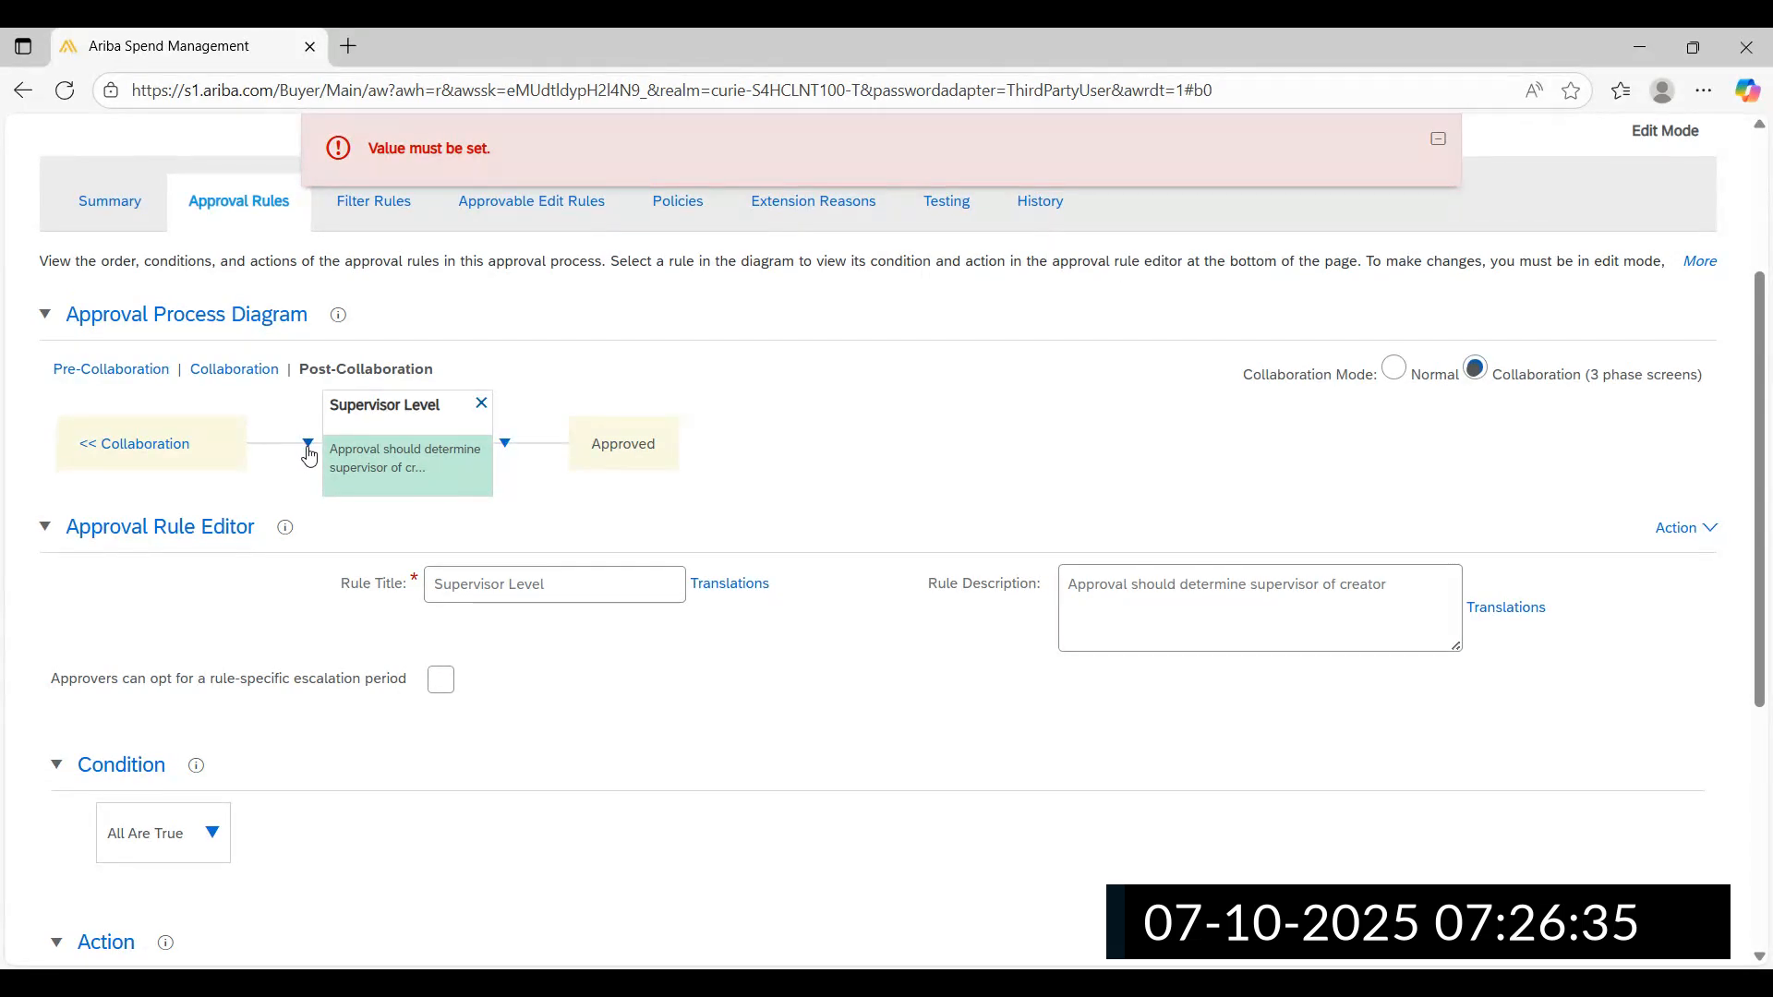
left_click(506, 445)
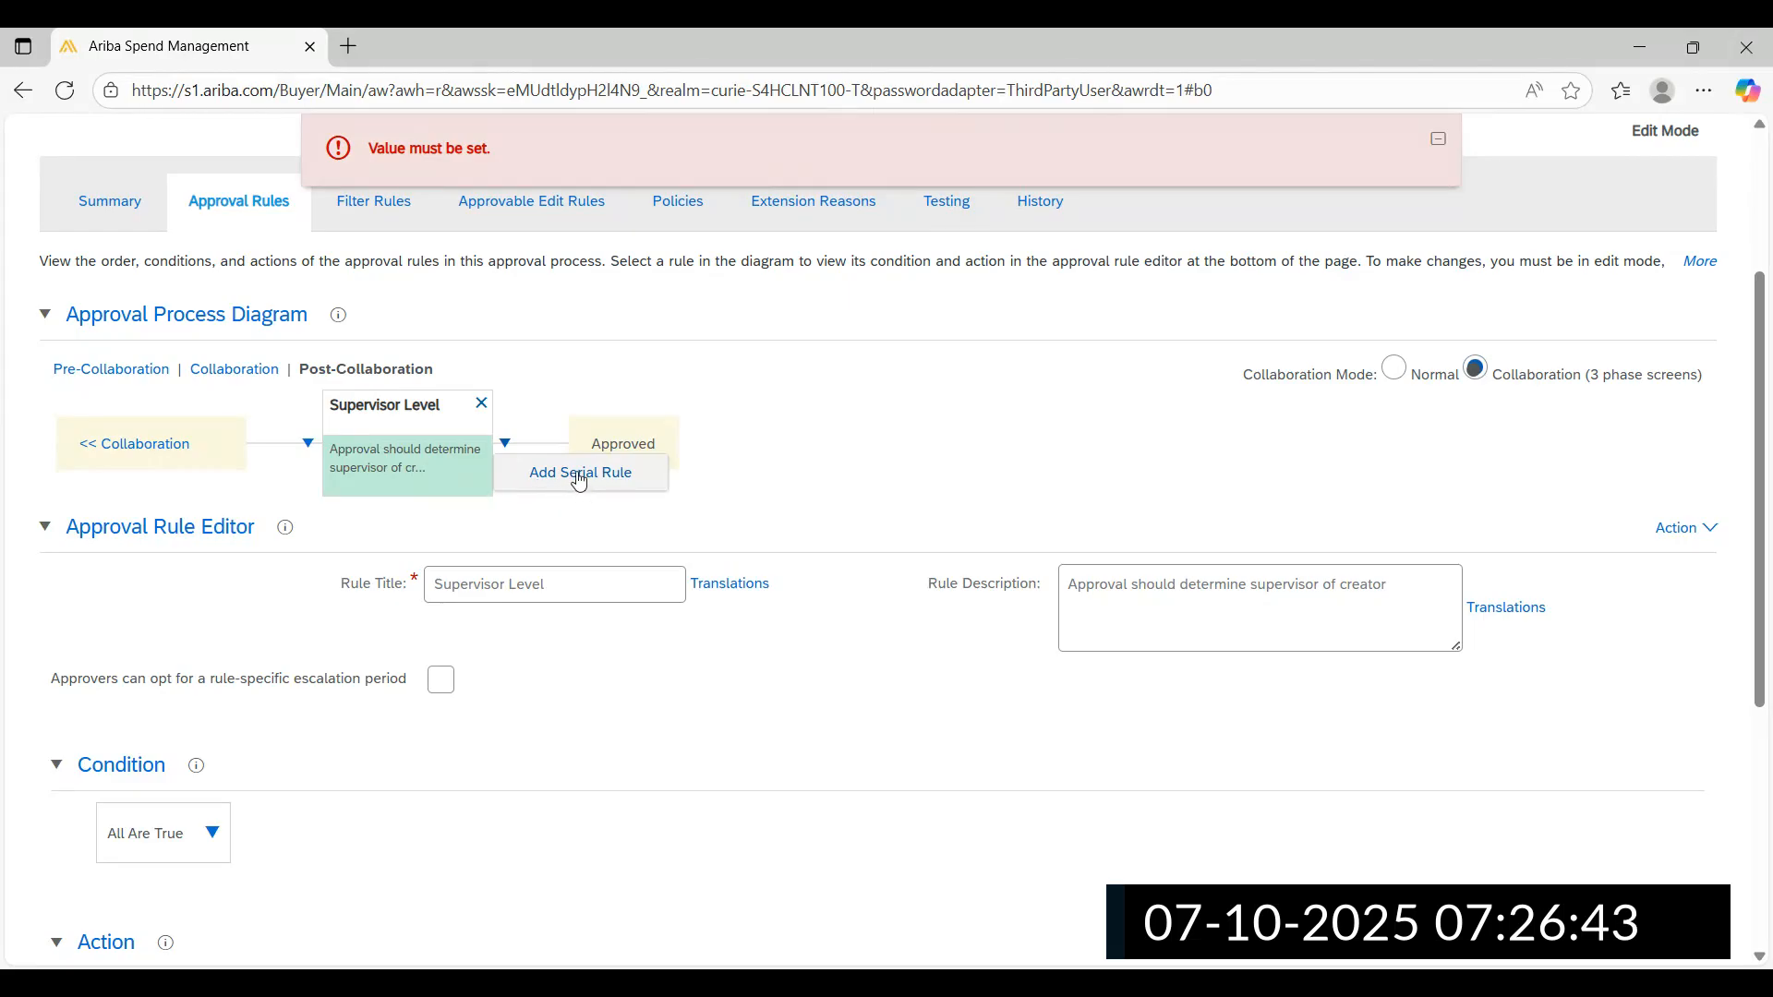
left_click(750, 413)
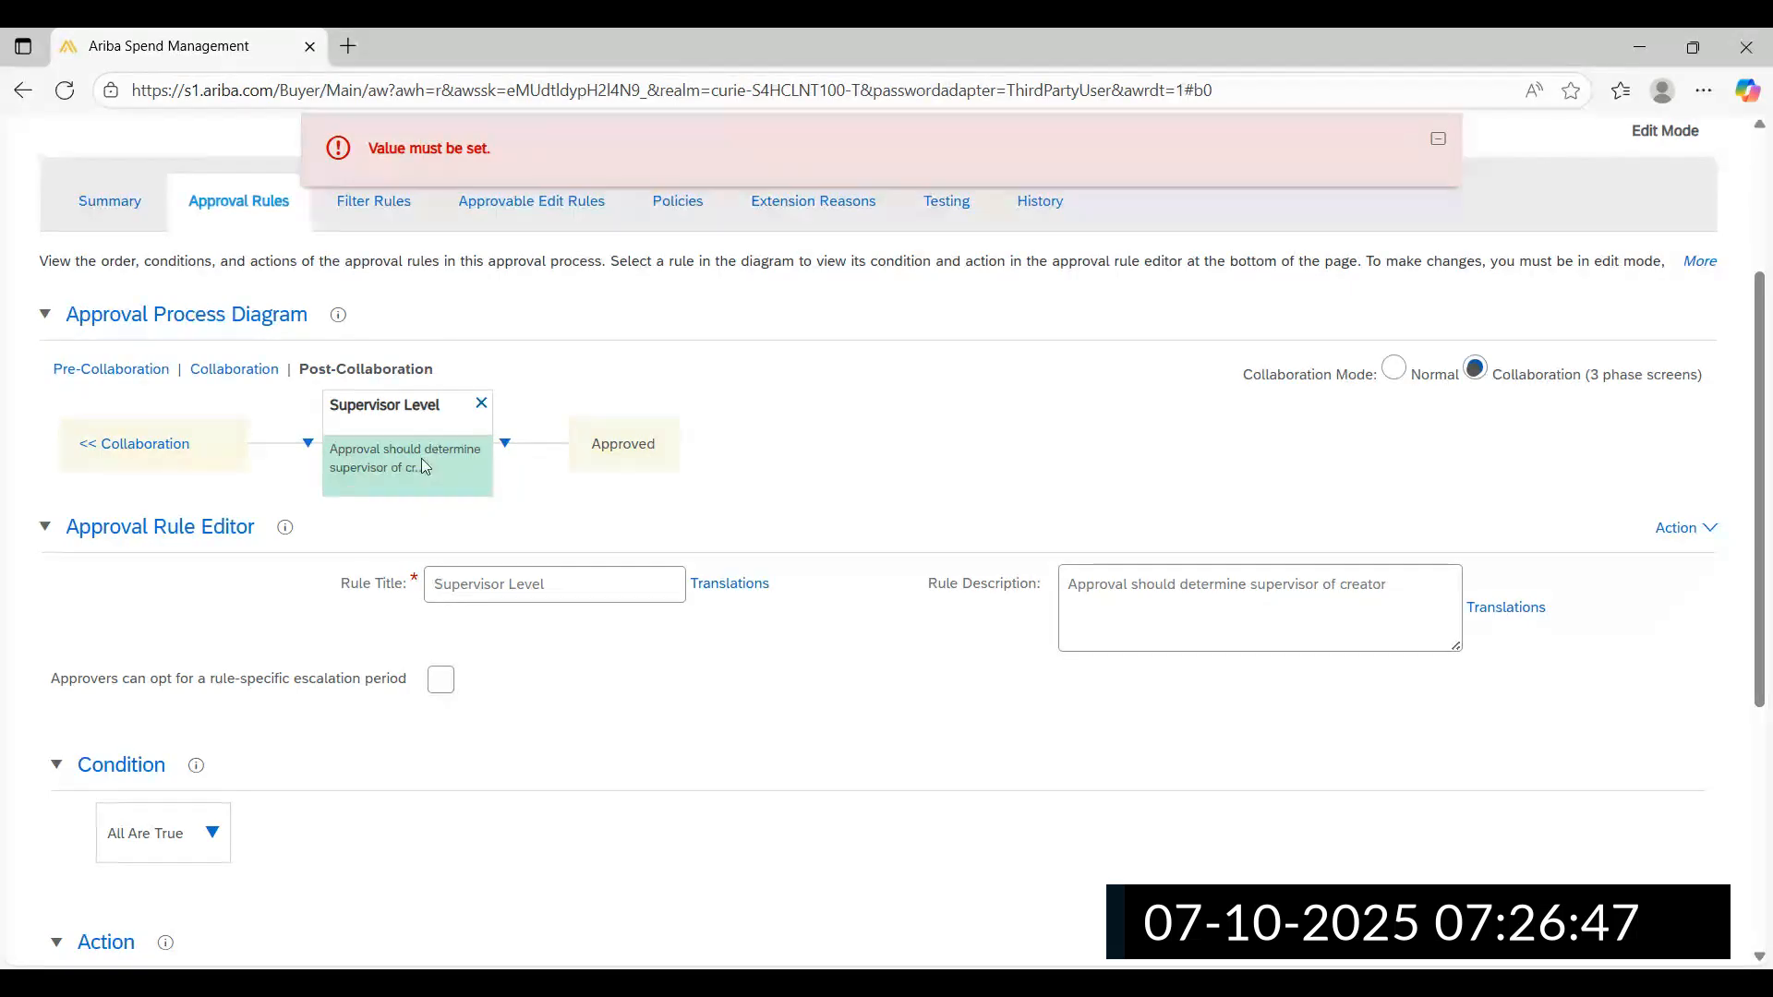
left_click(308, 444)
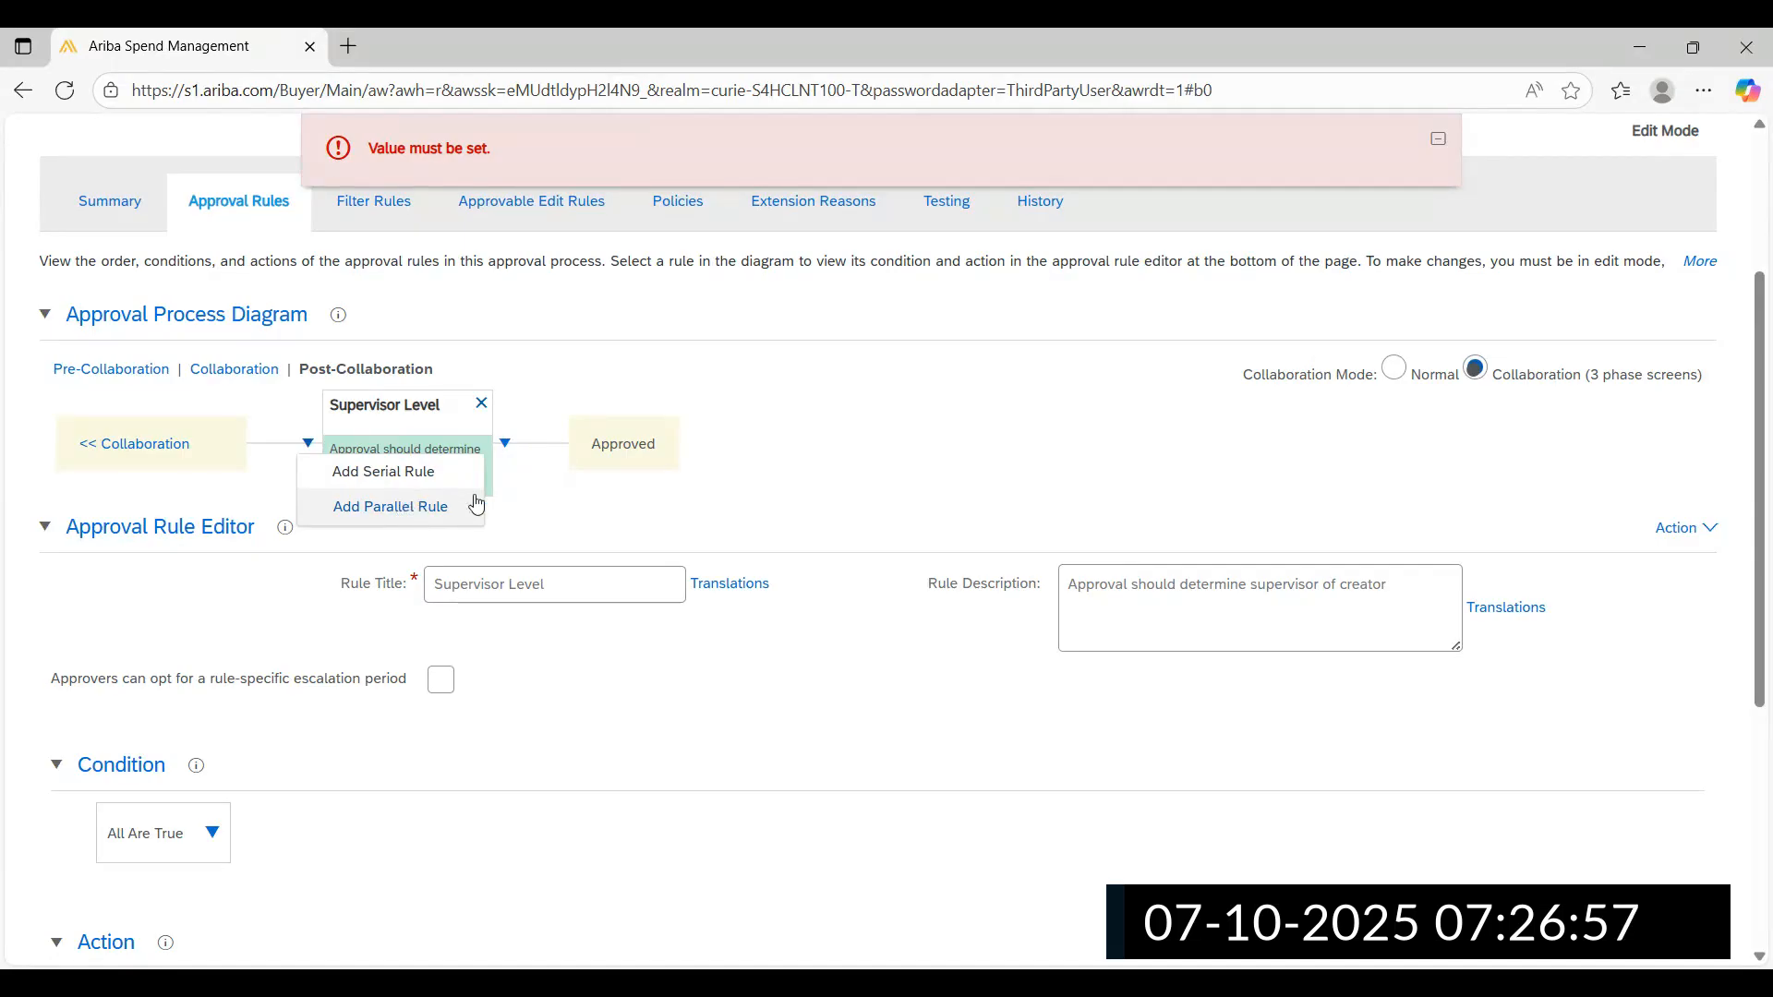
left_click(779, 467)
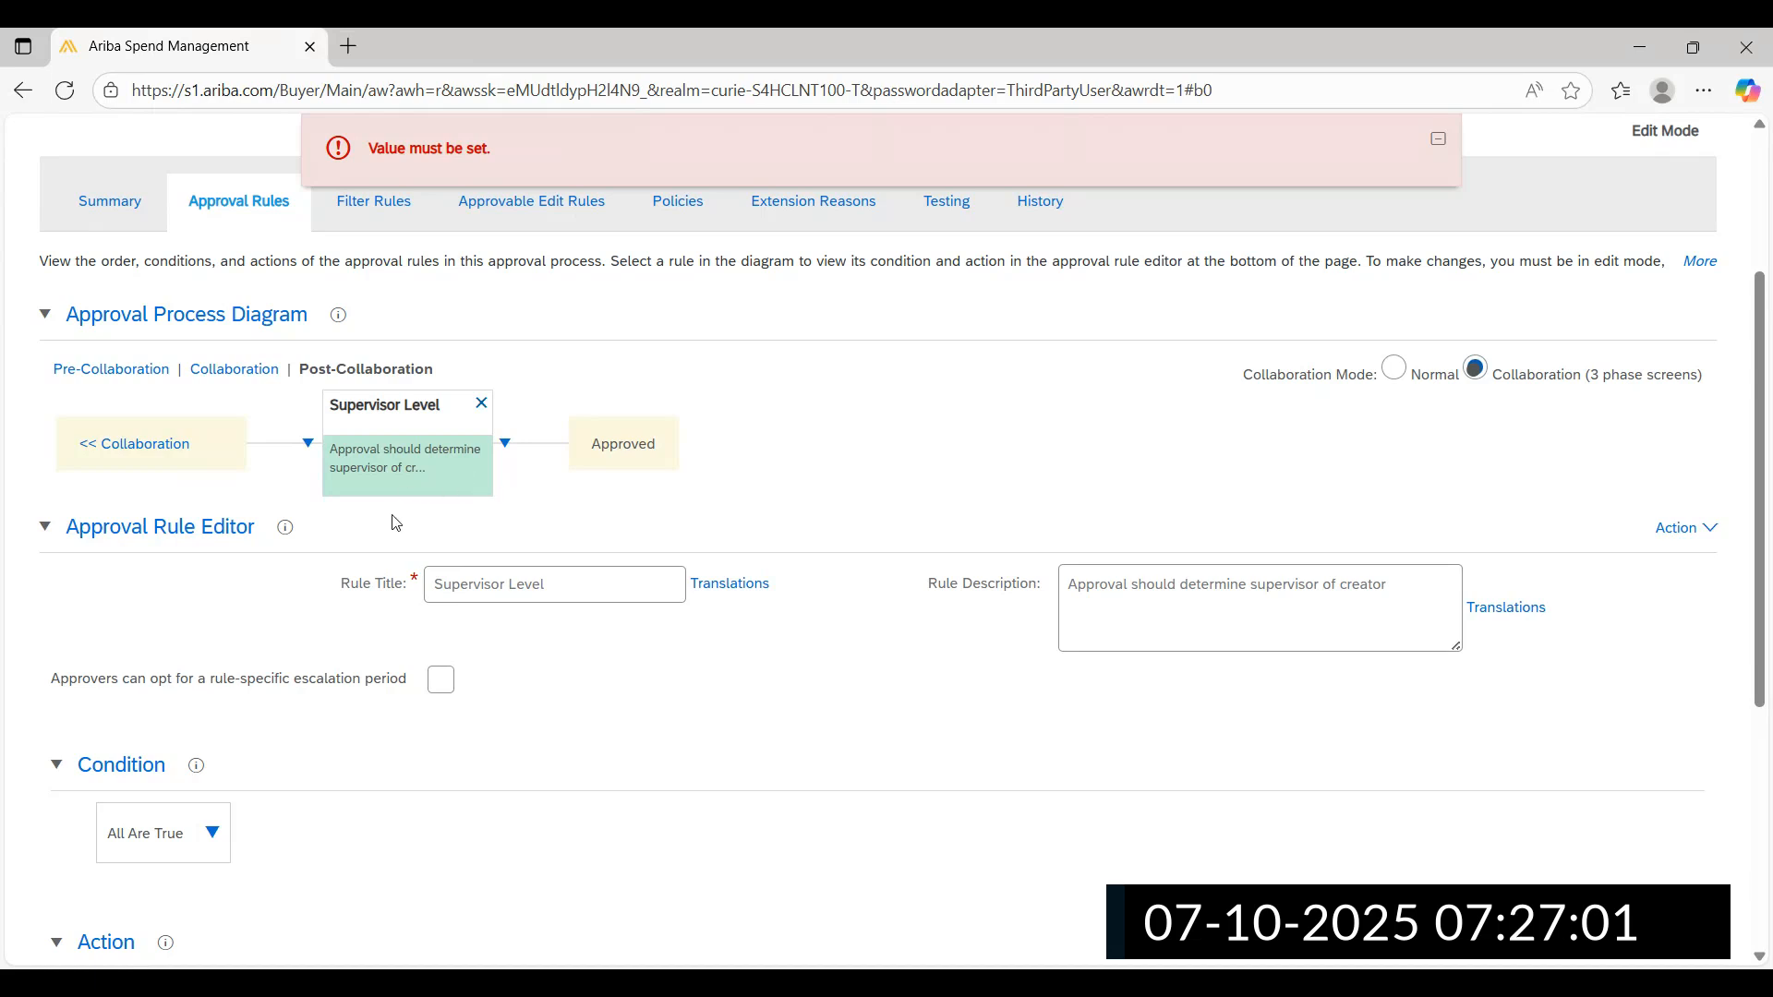
Add a serial rule after Supervisor Level, titled "Level 2" and described as "Approval should go to Purchasing agent"
left_click(506, 446)
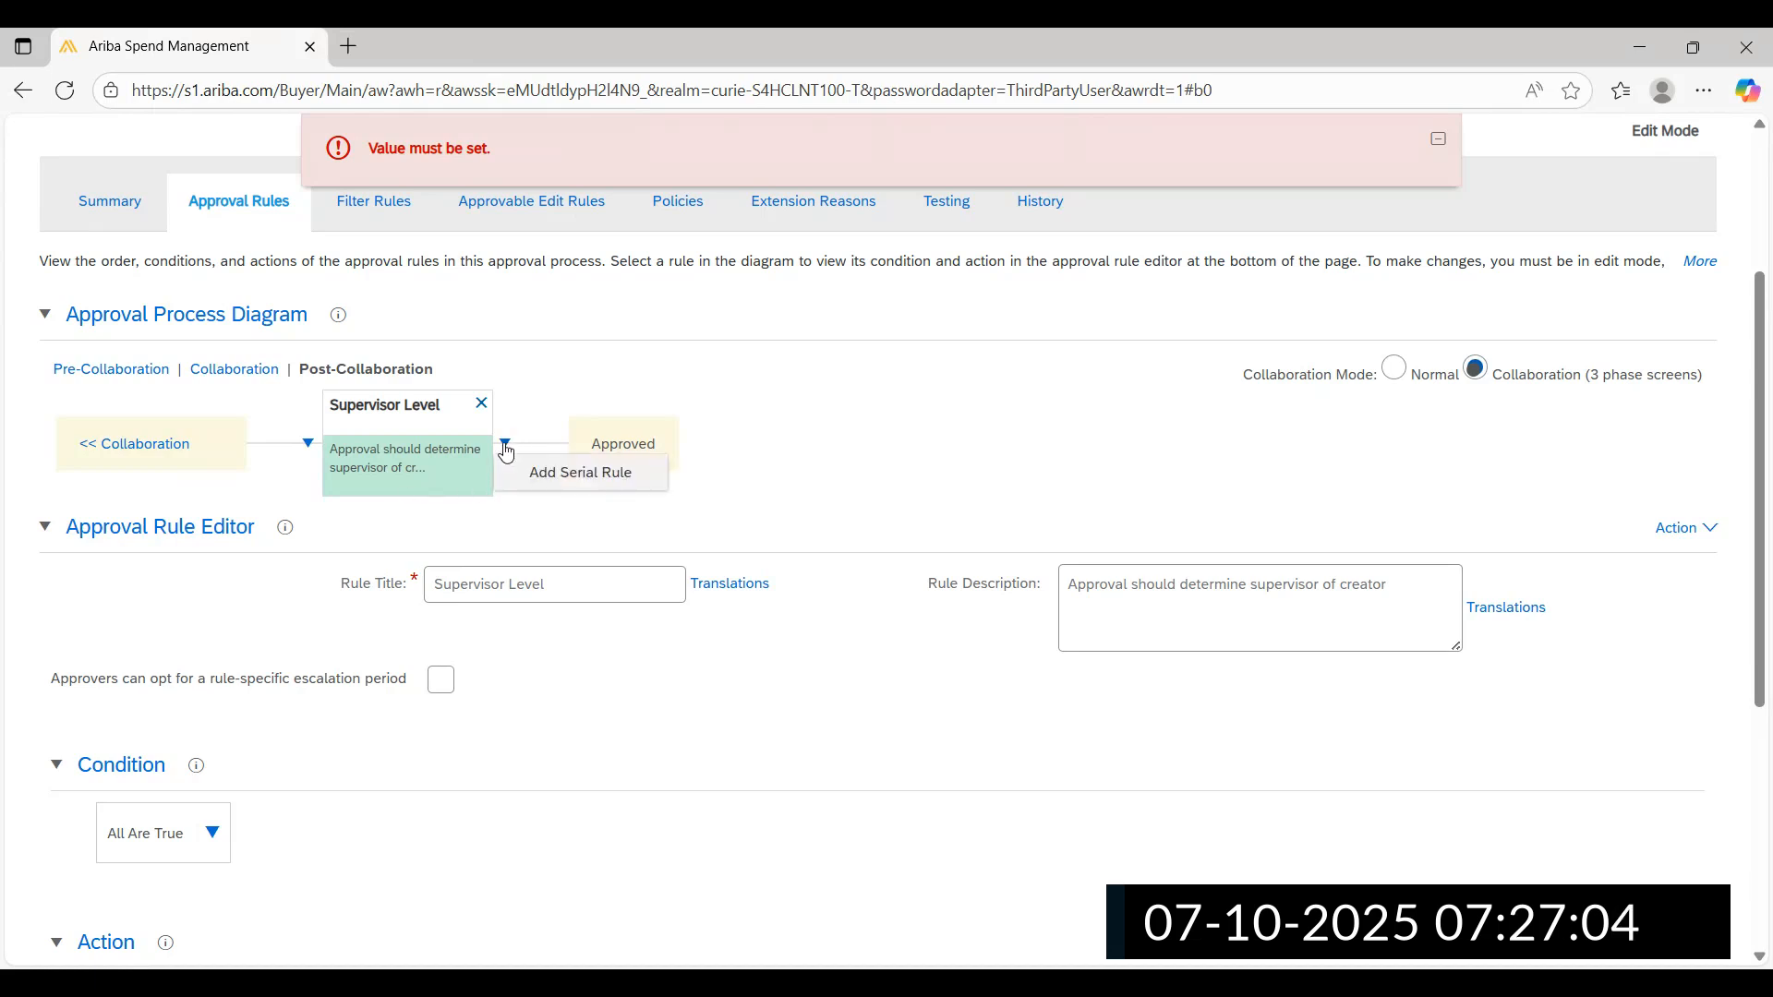
left_click(595, 474)
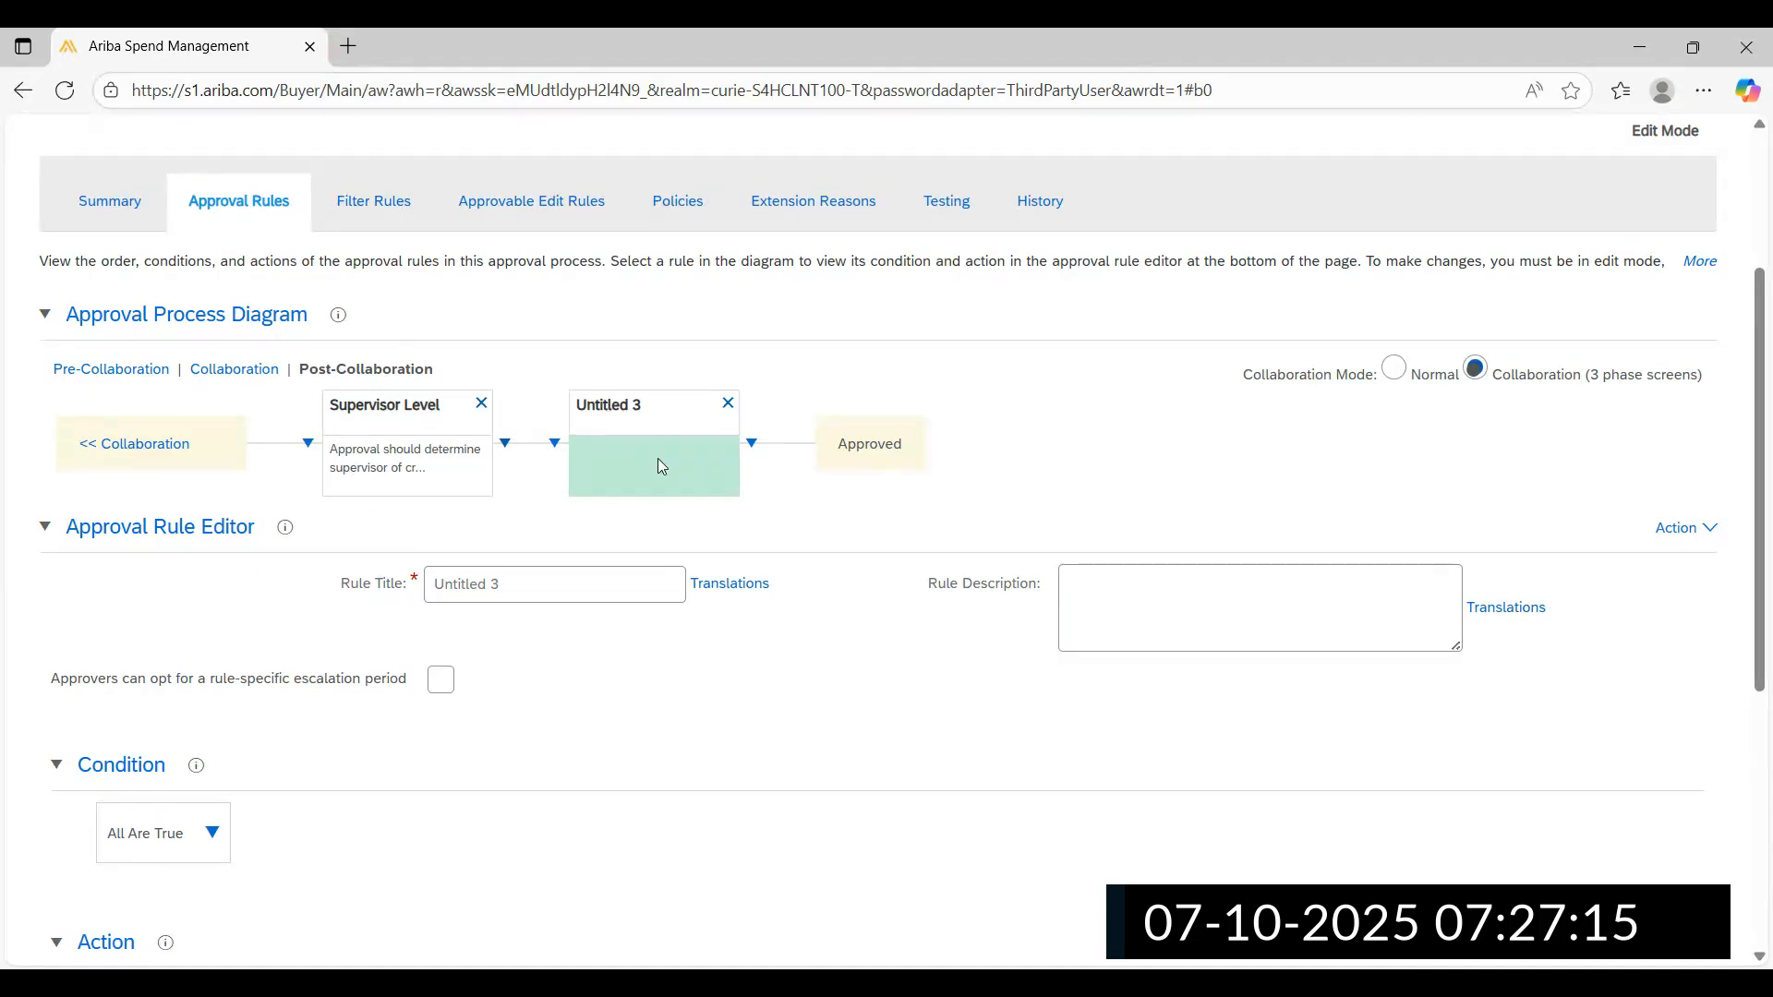
left_click_drag(566, 584, 366, 587)
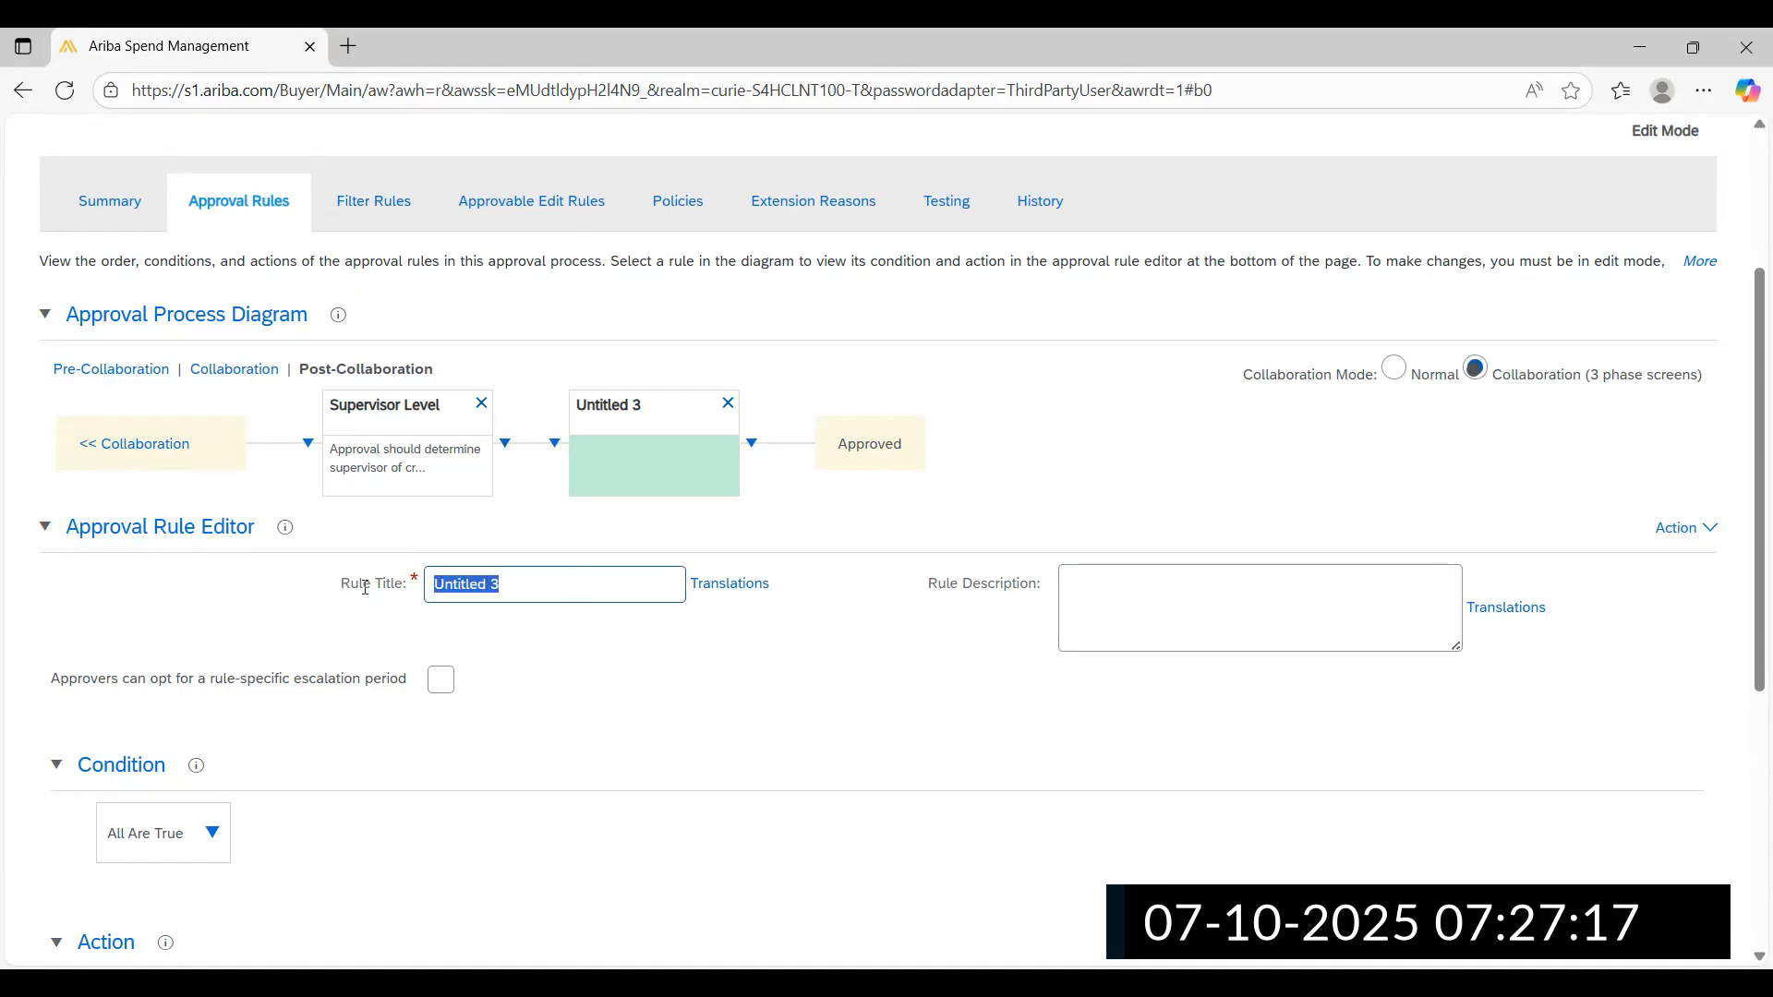
type("Lev")
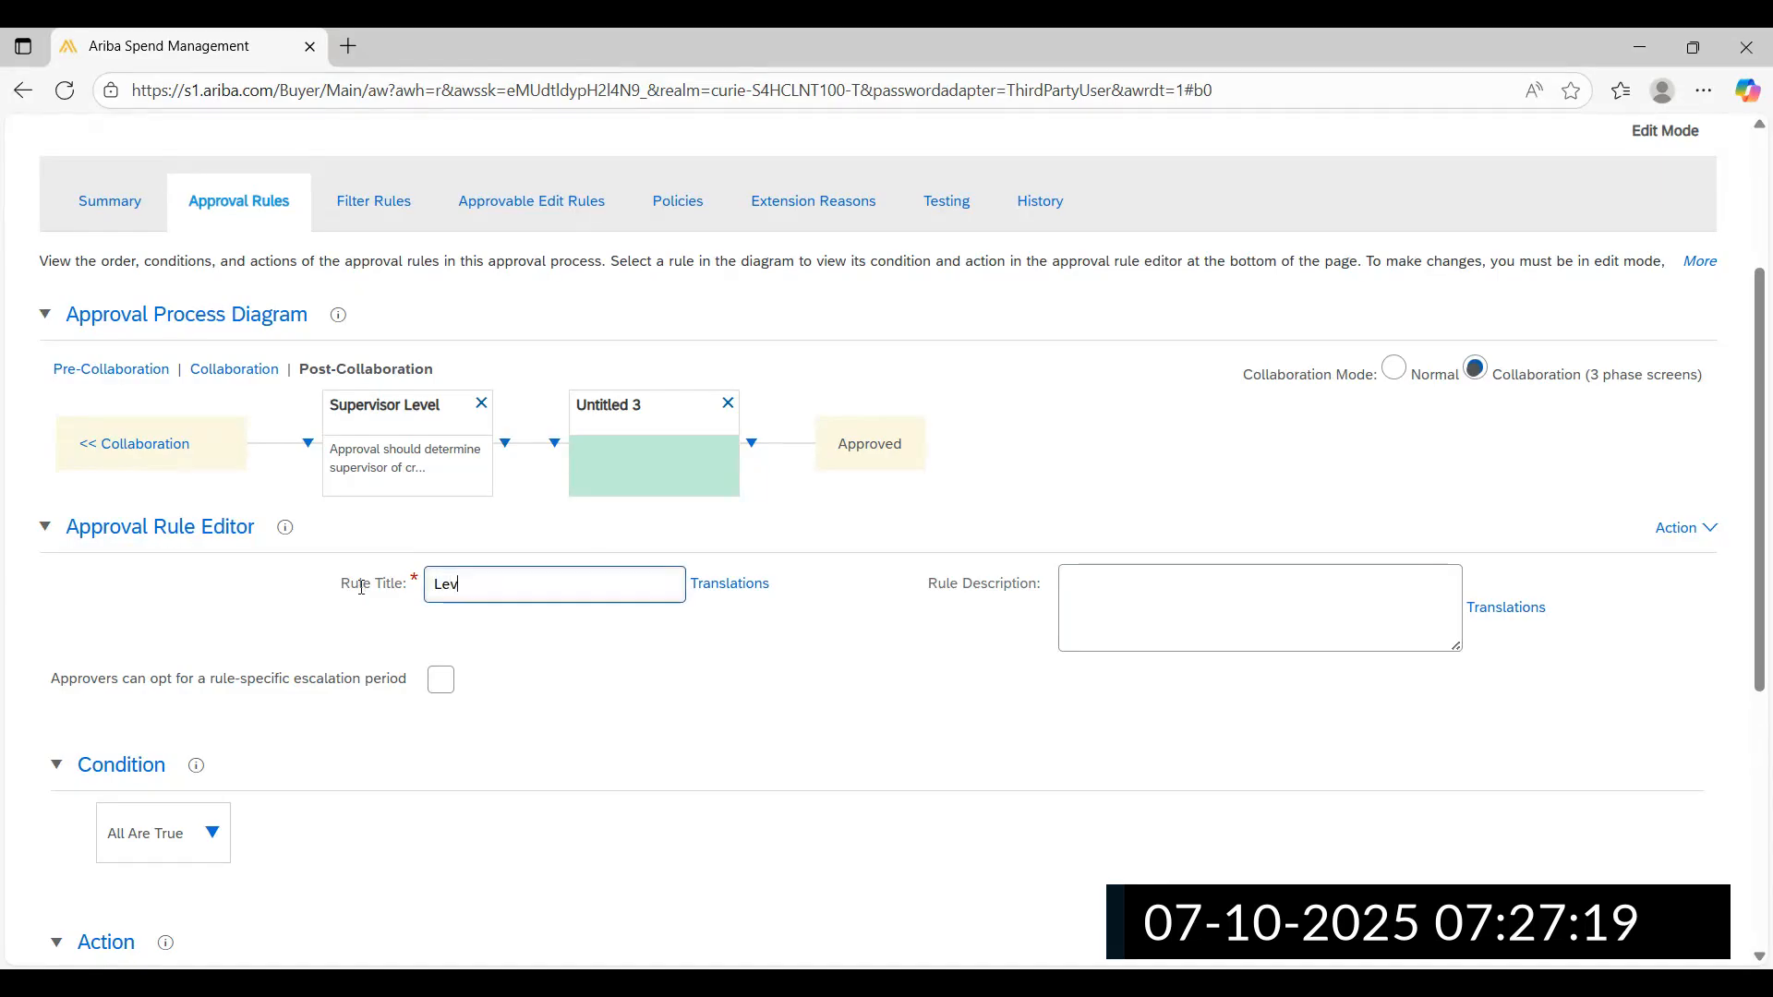
type("el 2")
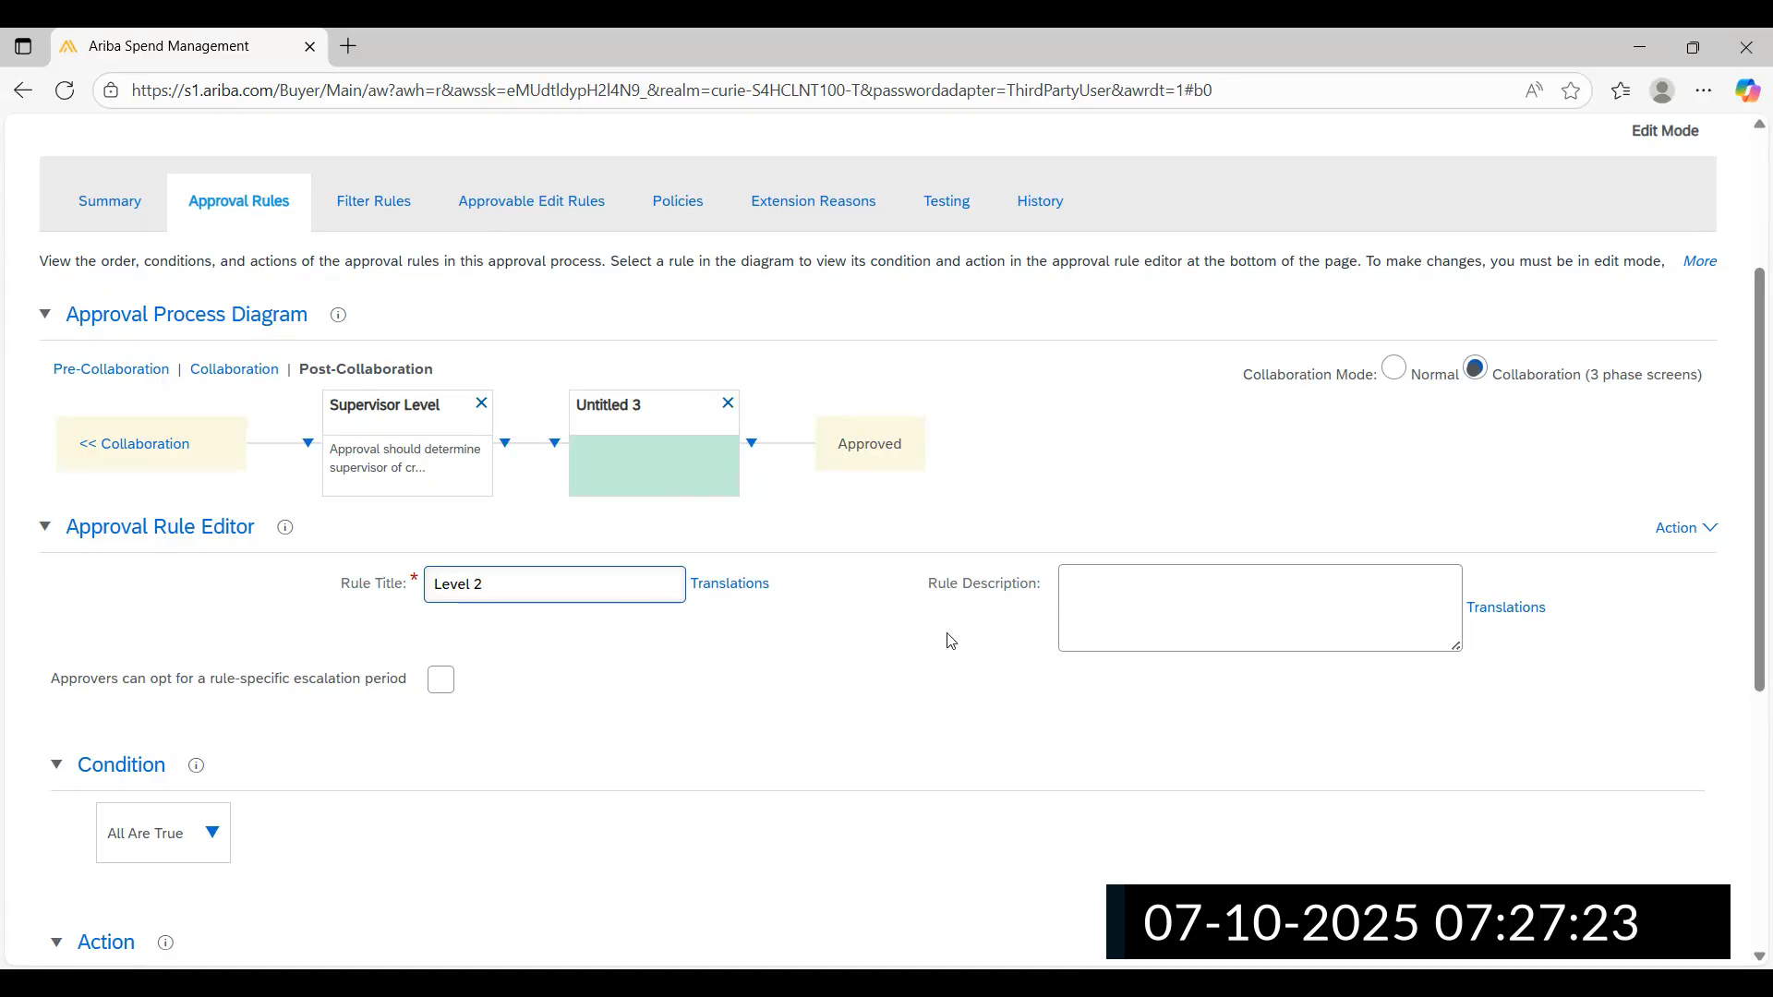
left_click(1105, 593)
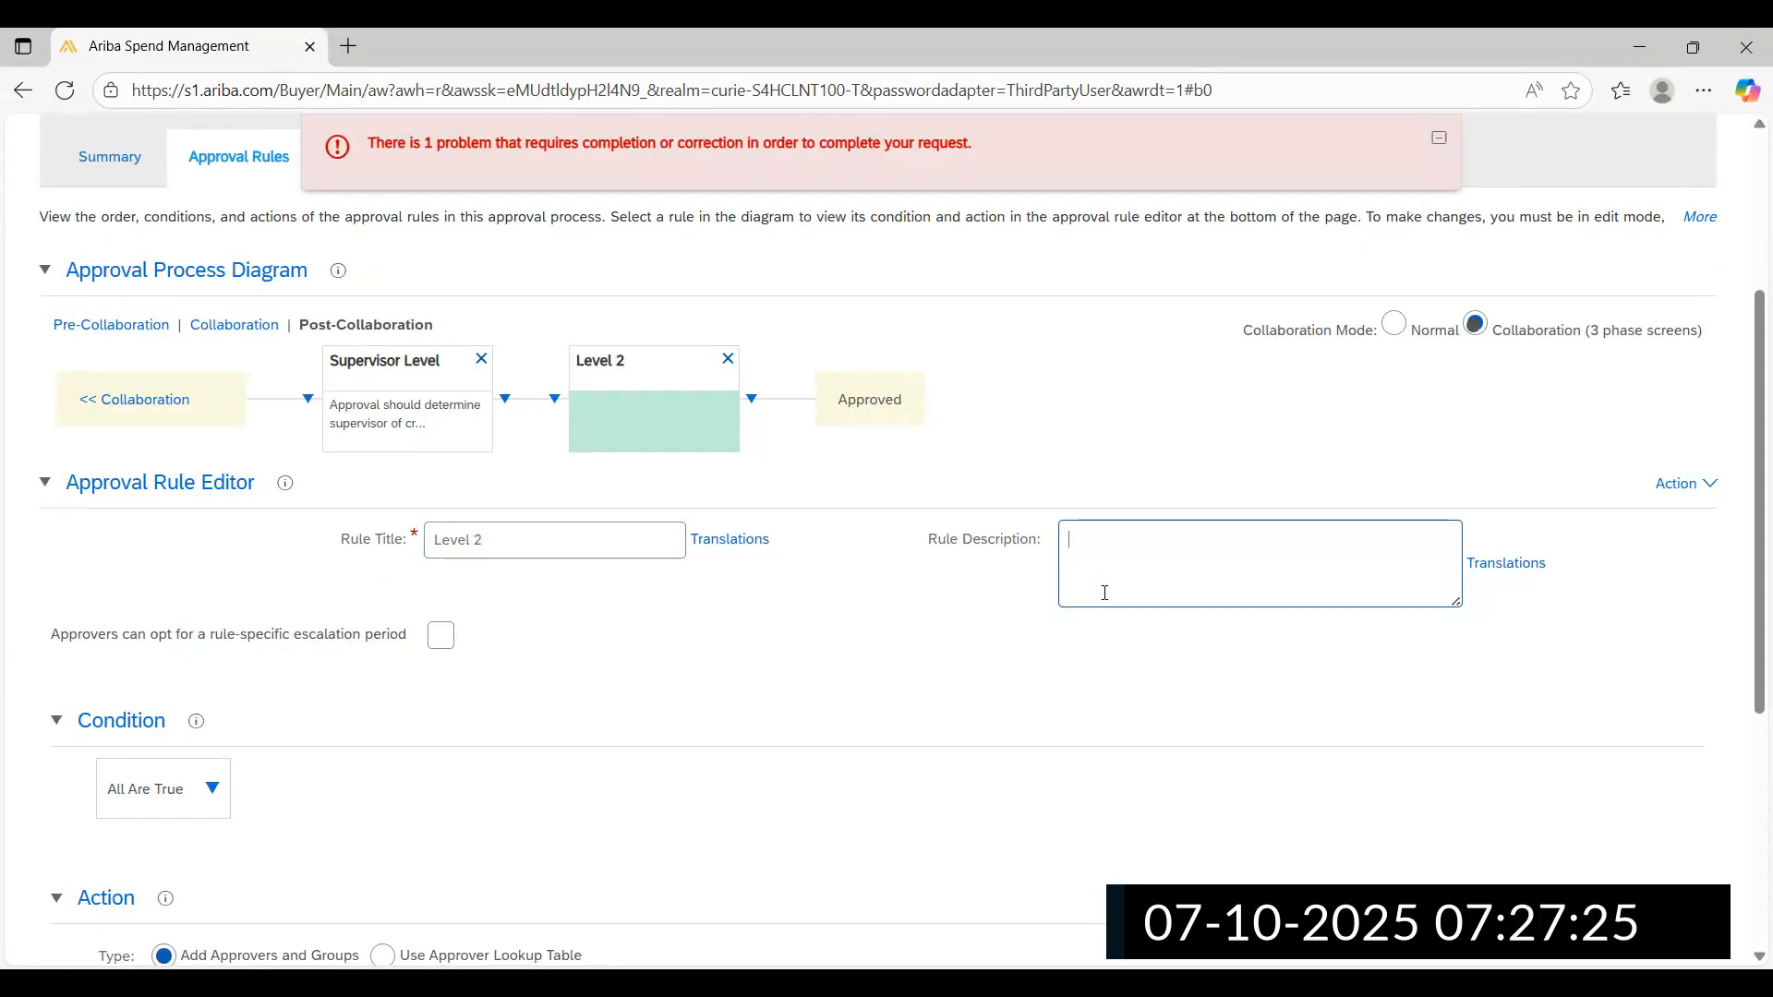
type("Approval should go to Purchasing agent")
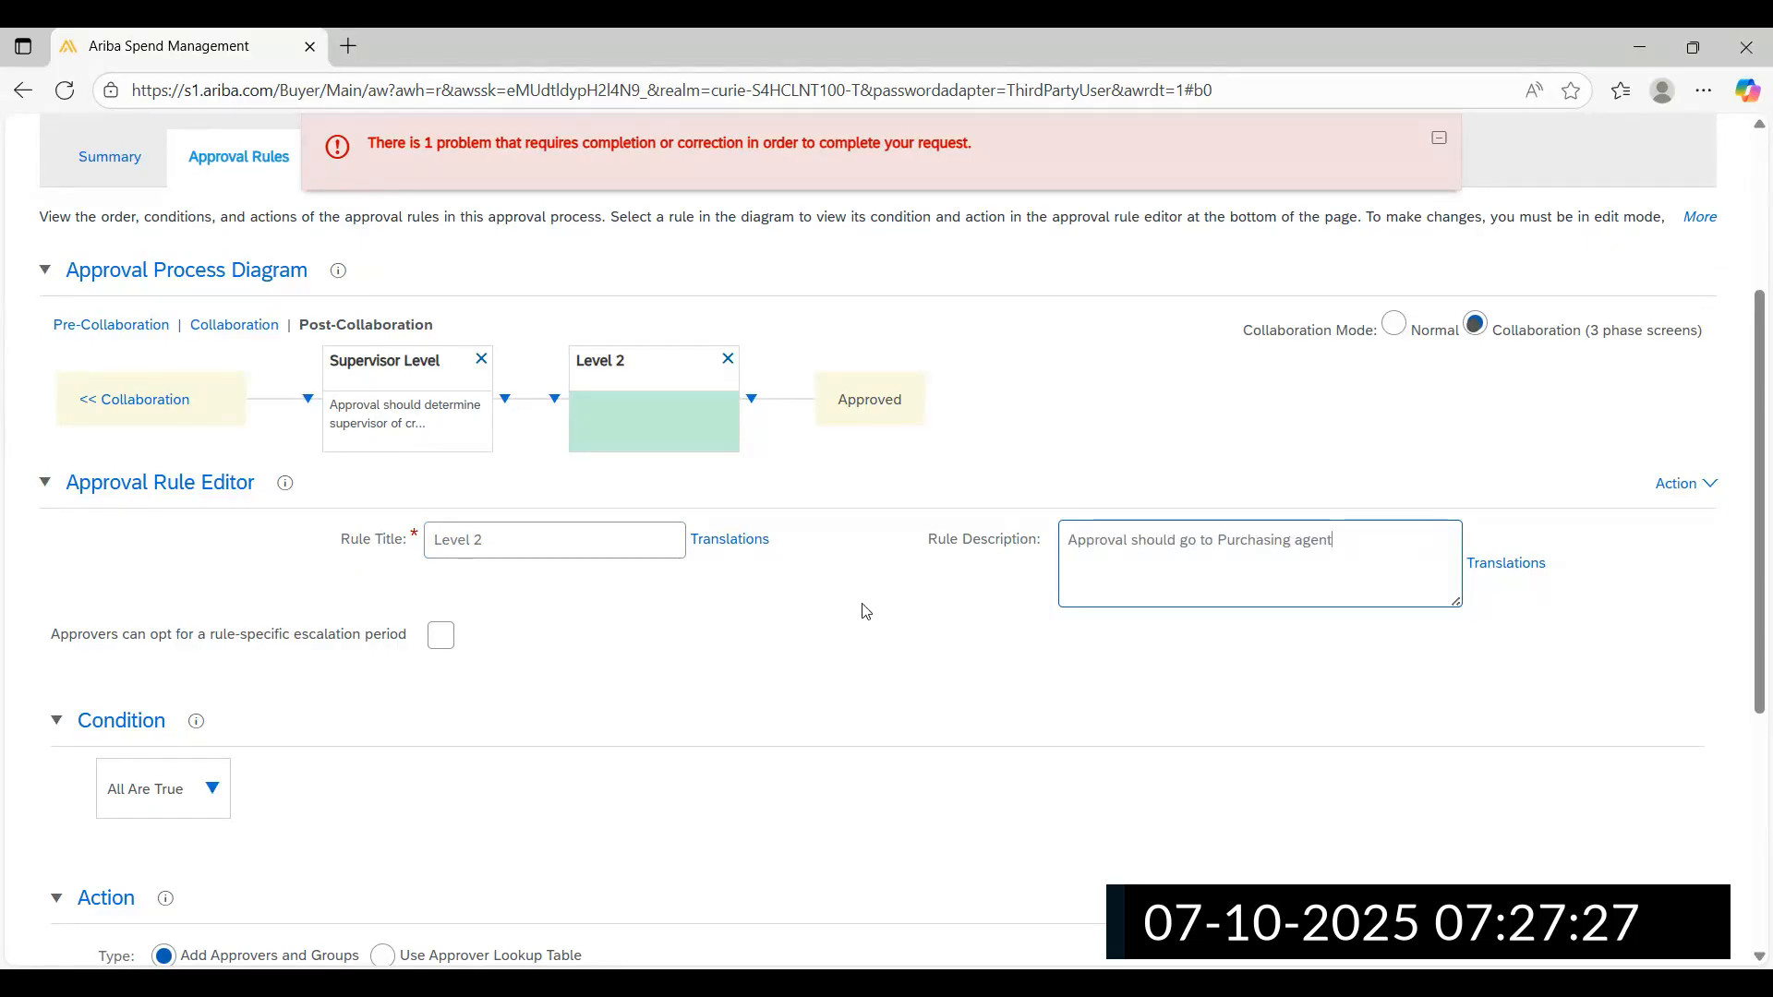
Keep Add Group as the Level 2 rule's action and choose Purchasing Agent as its group
scroll(887, 572, "down", 1)
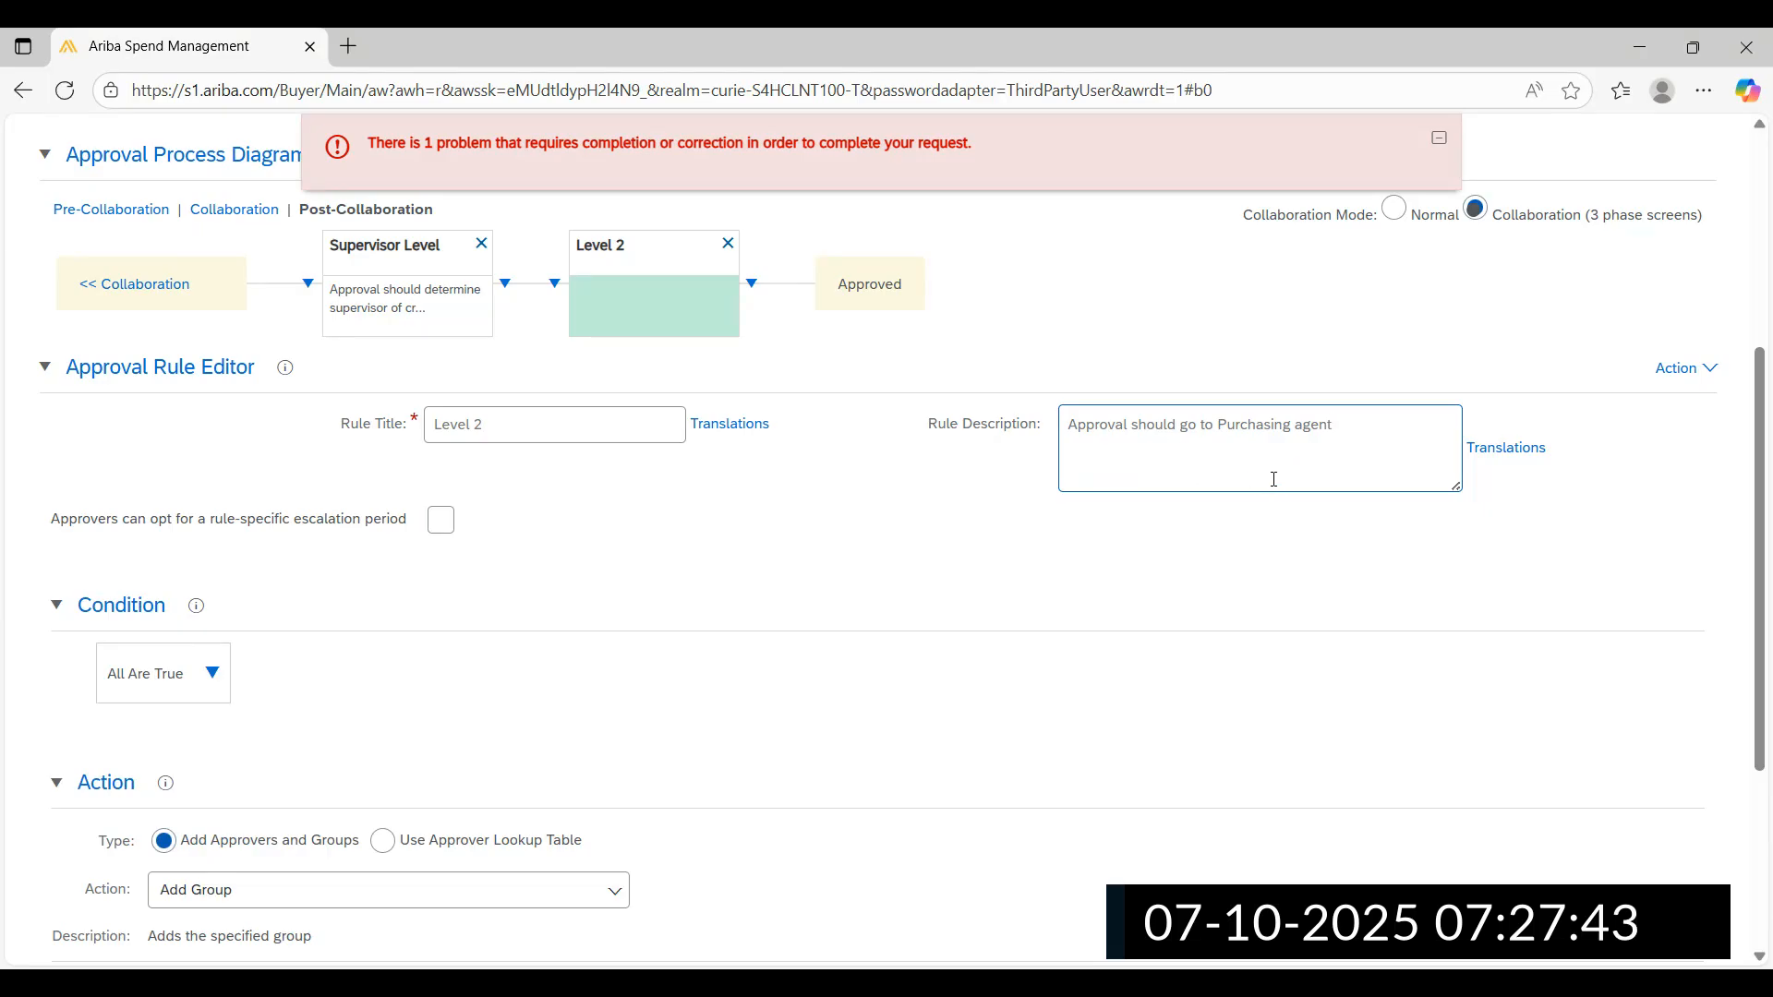
scroll(989, 495, "down", 2)
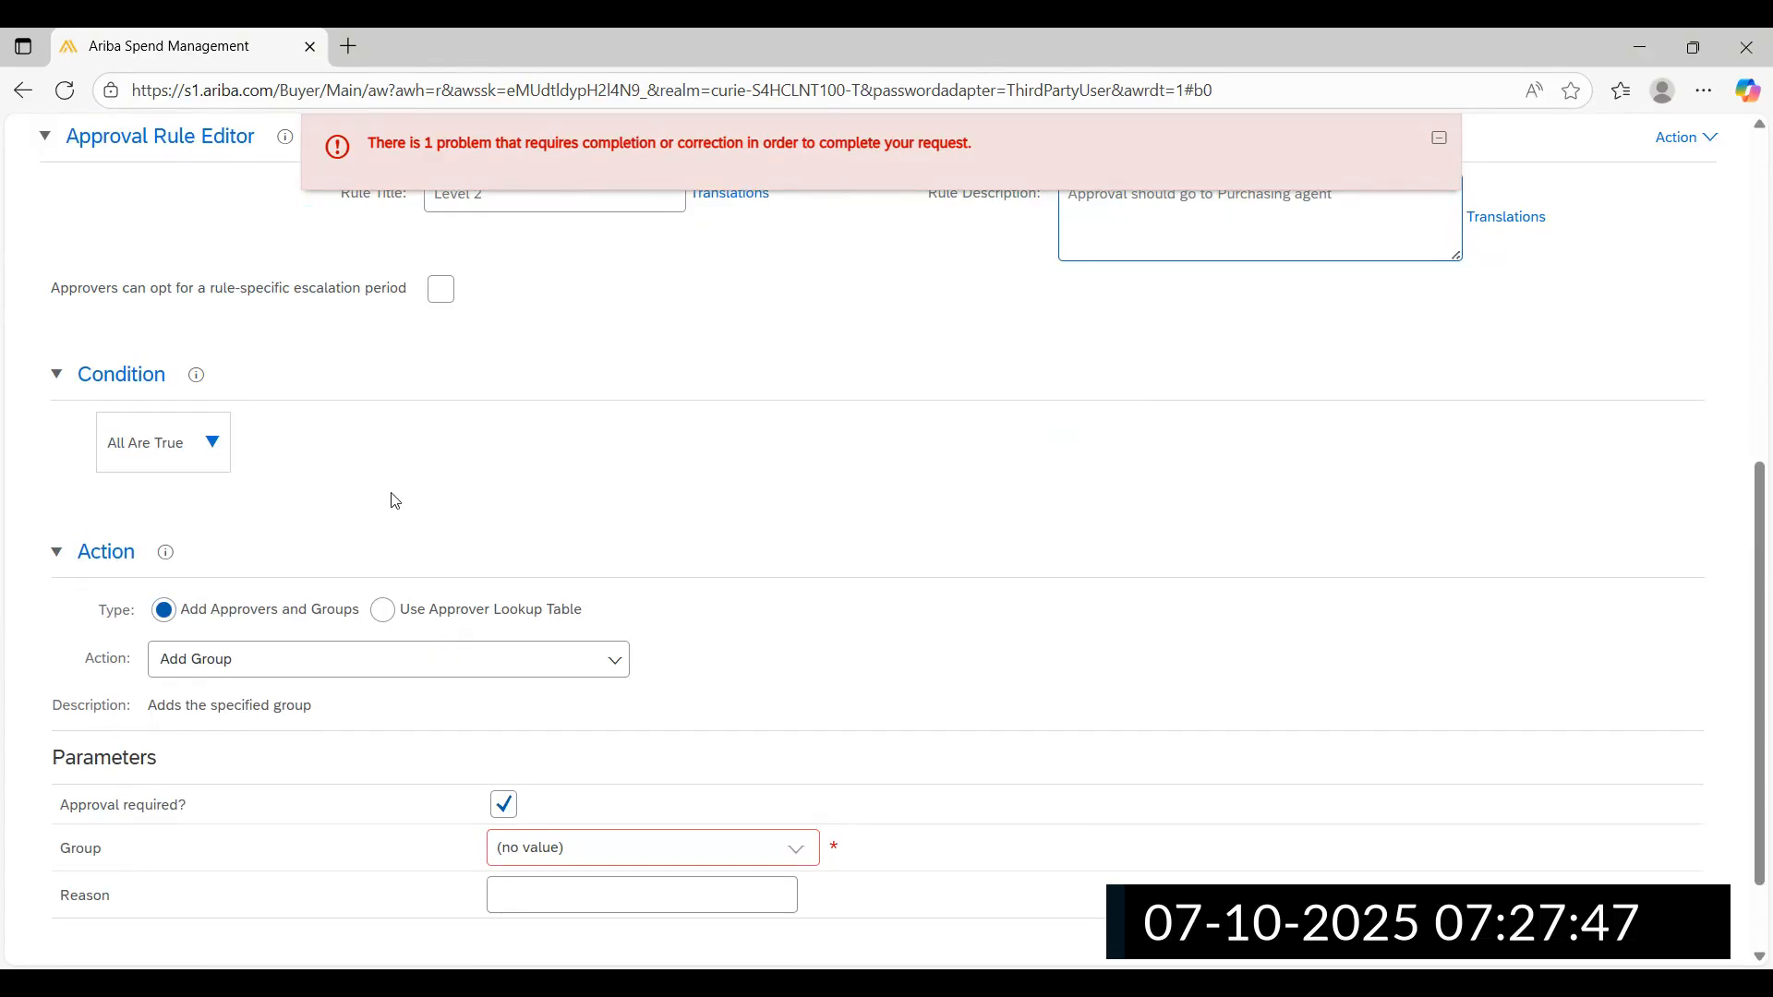
scroll(395, 500, "down", 1)
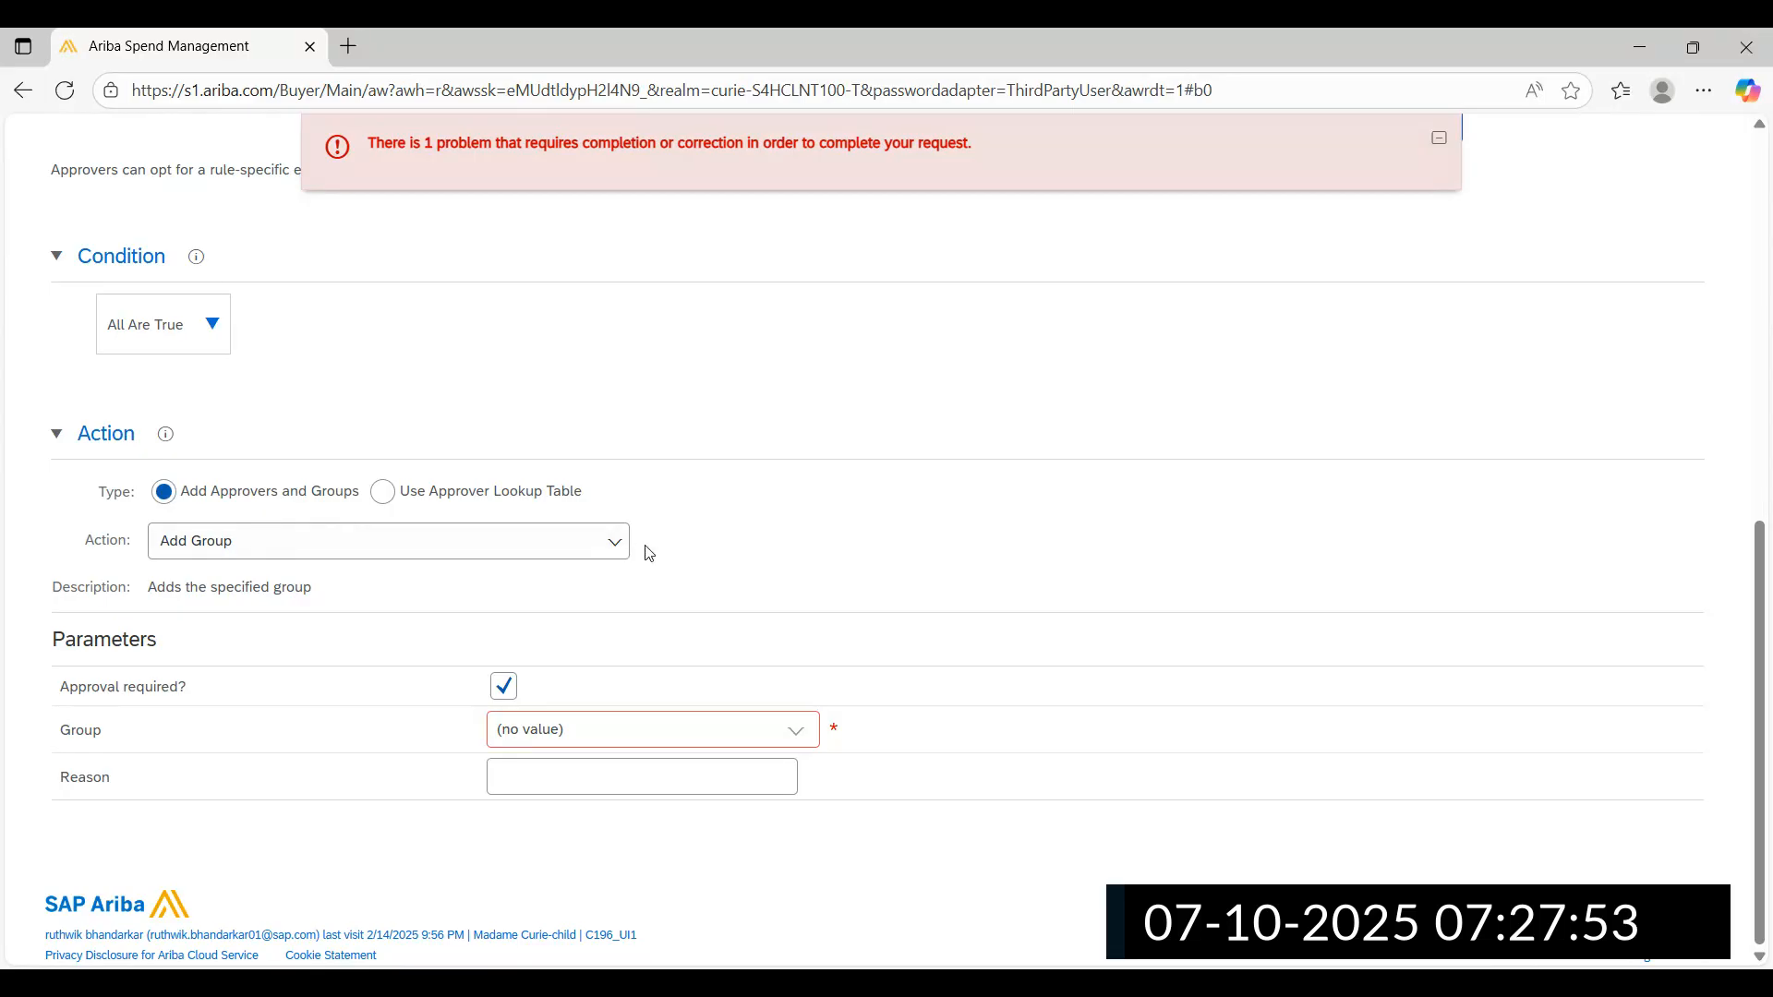
left_click(614, 544)
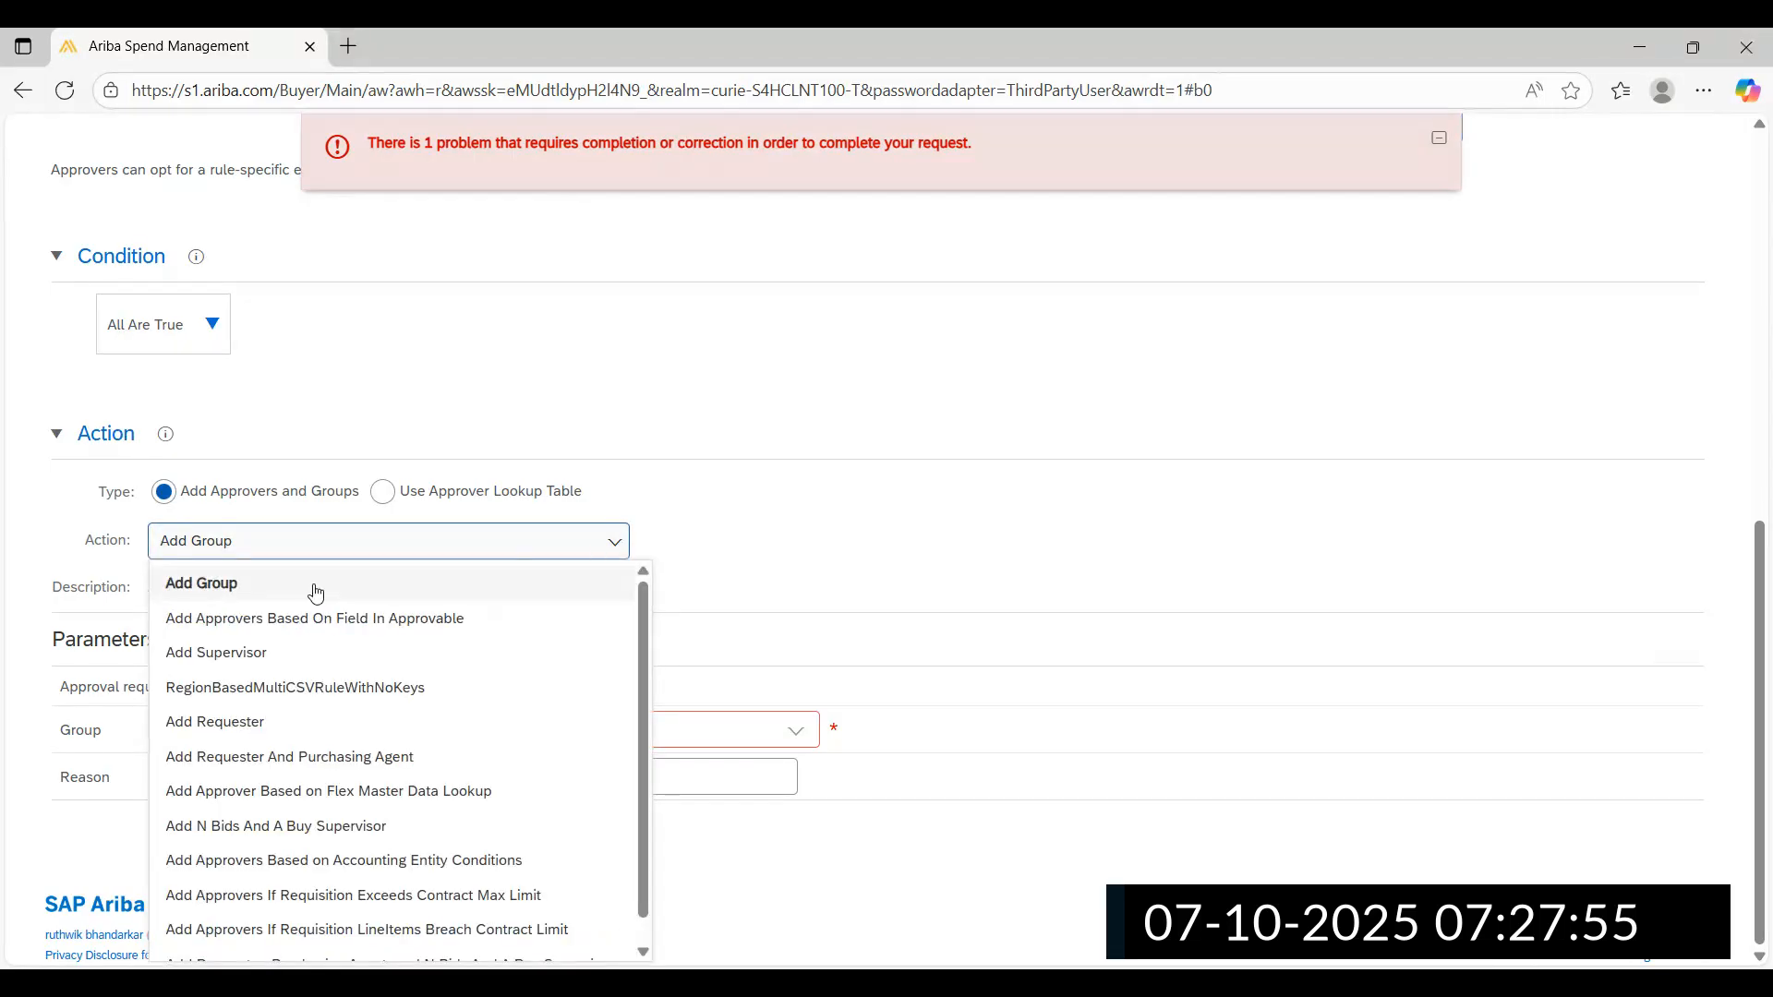
left_click(812, 535)
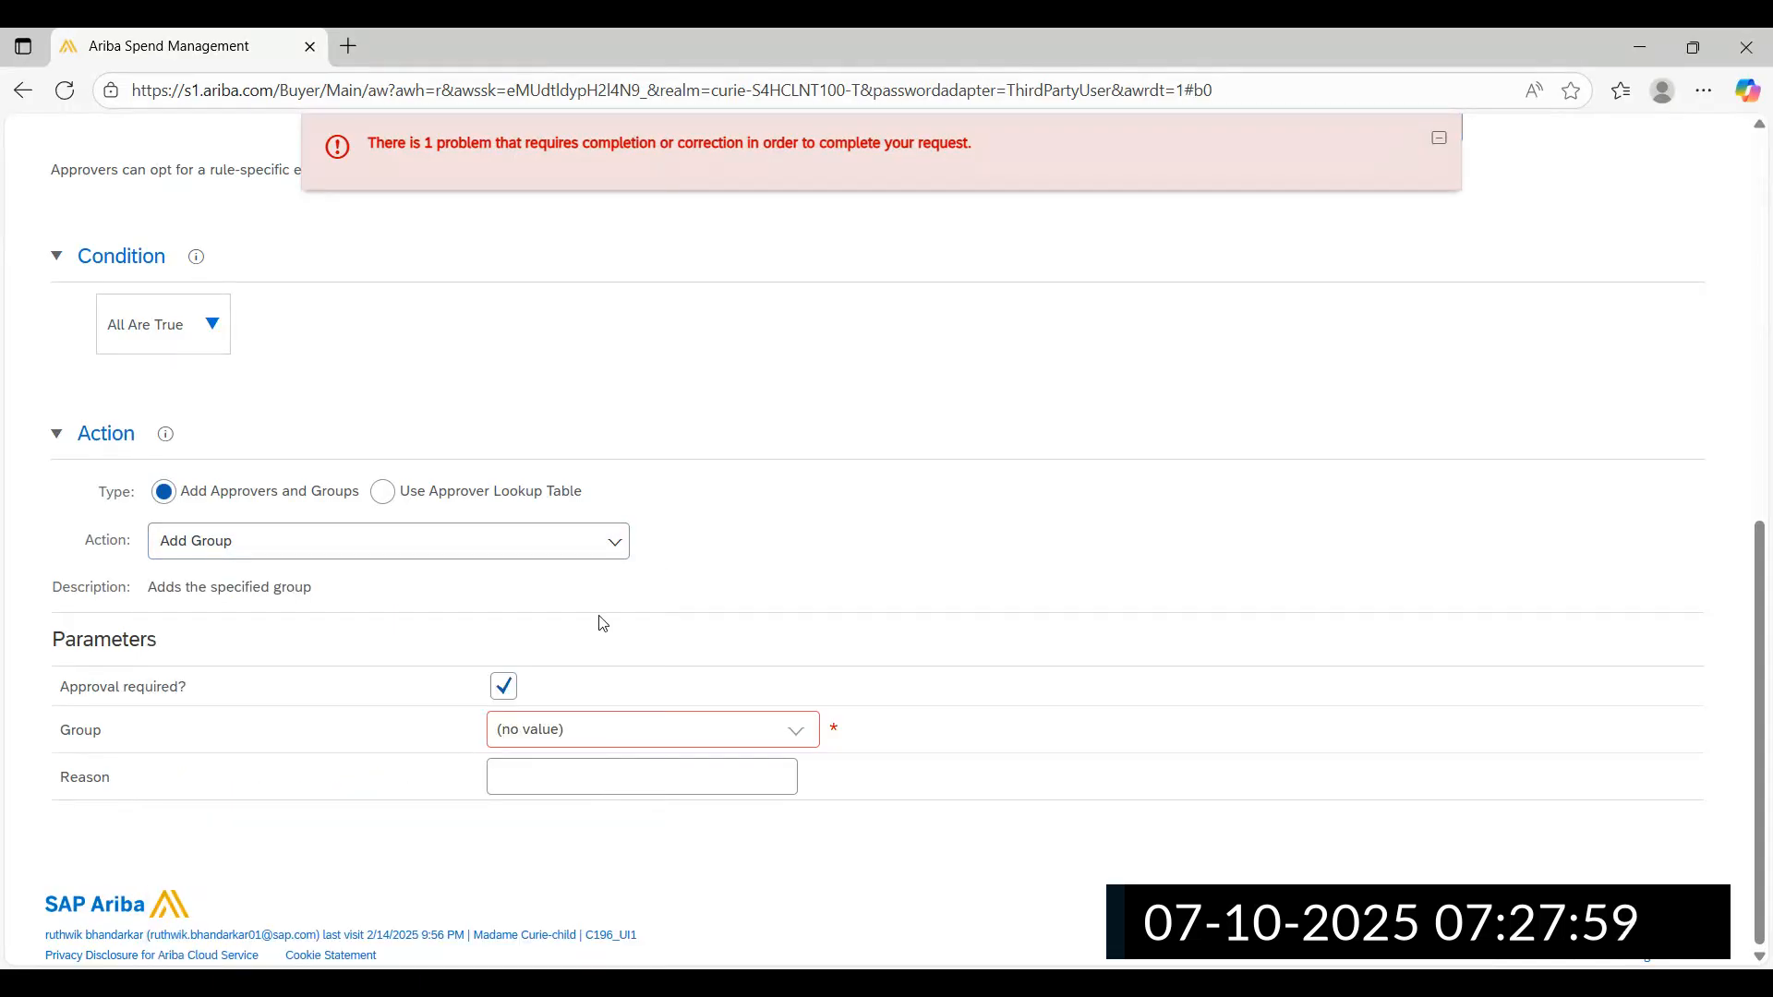
left_click(795, 736)
left_click(635, 818)
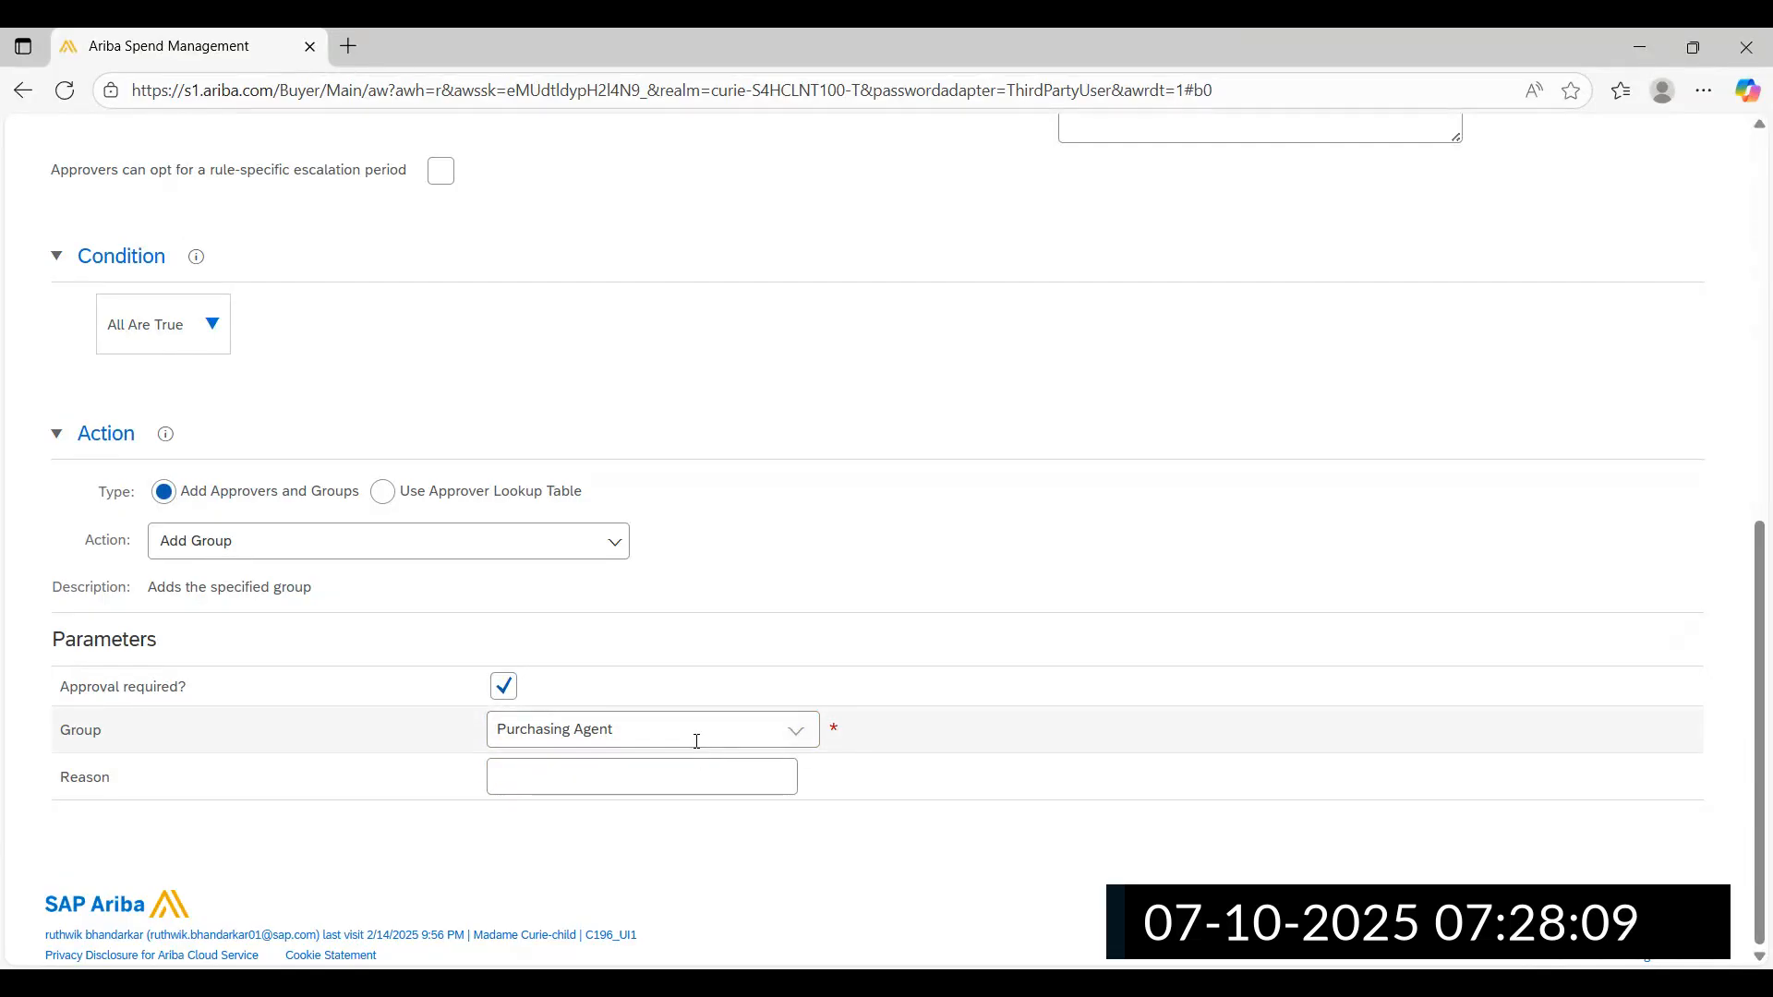
Enter "Pagent has to approve" as the reason for adding the Purchasing Agent group
left_click(593, 785)
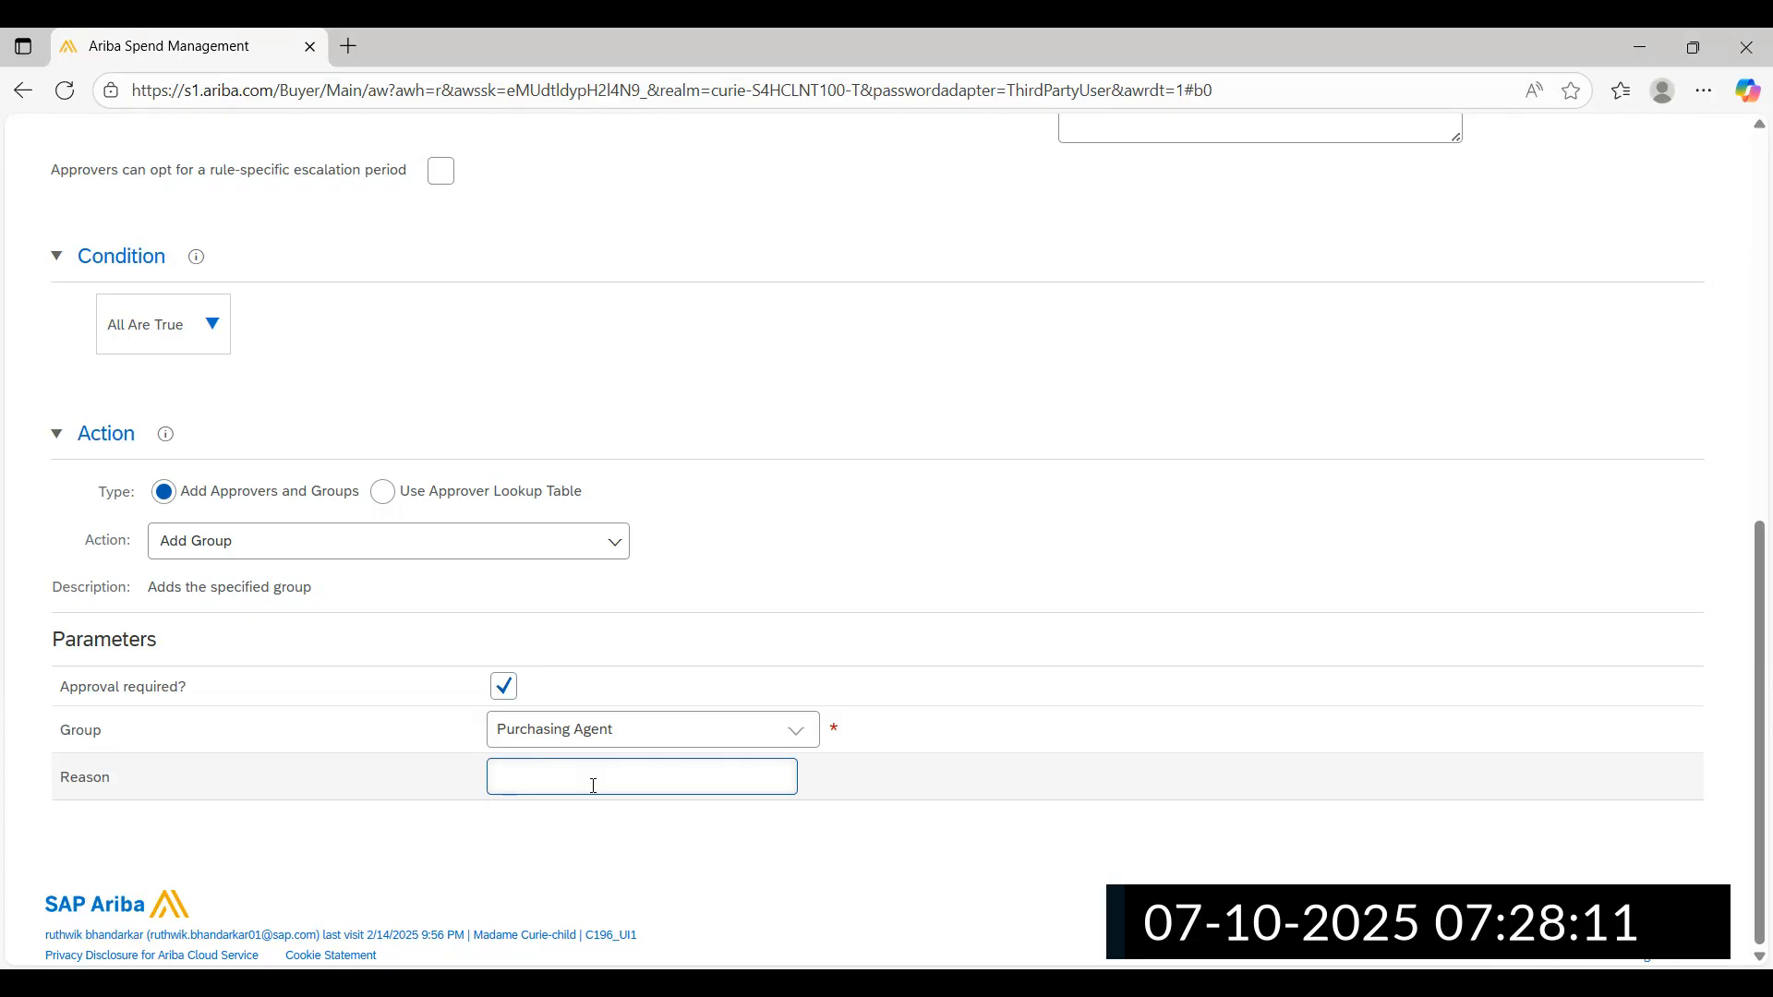
type("Pagent")
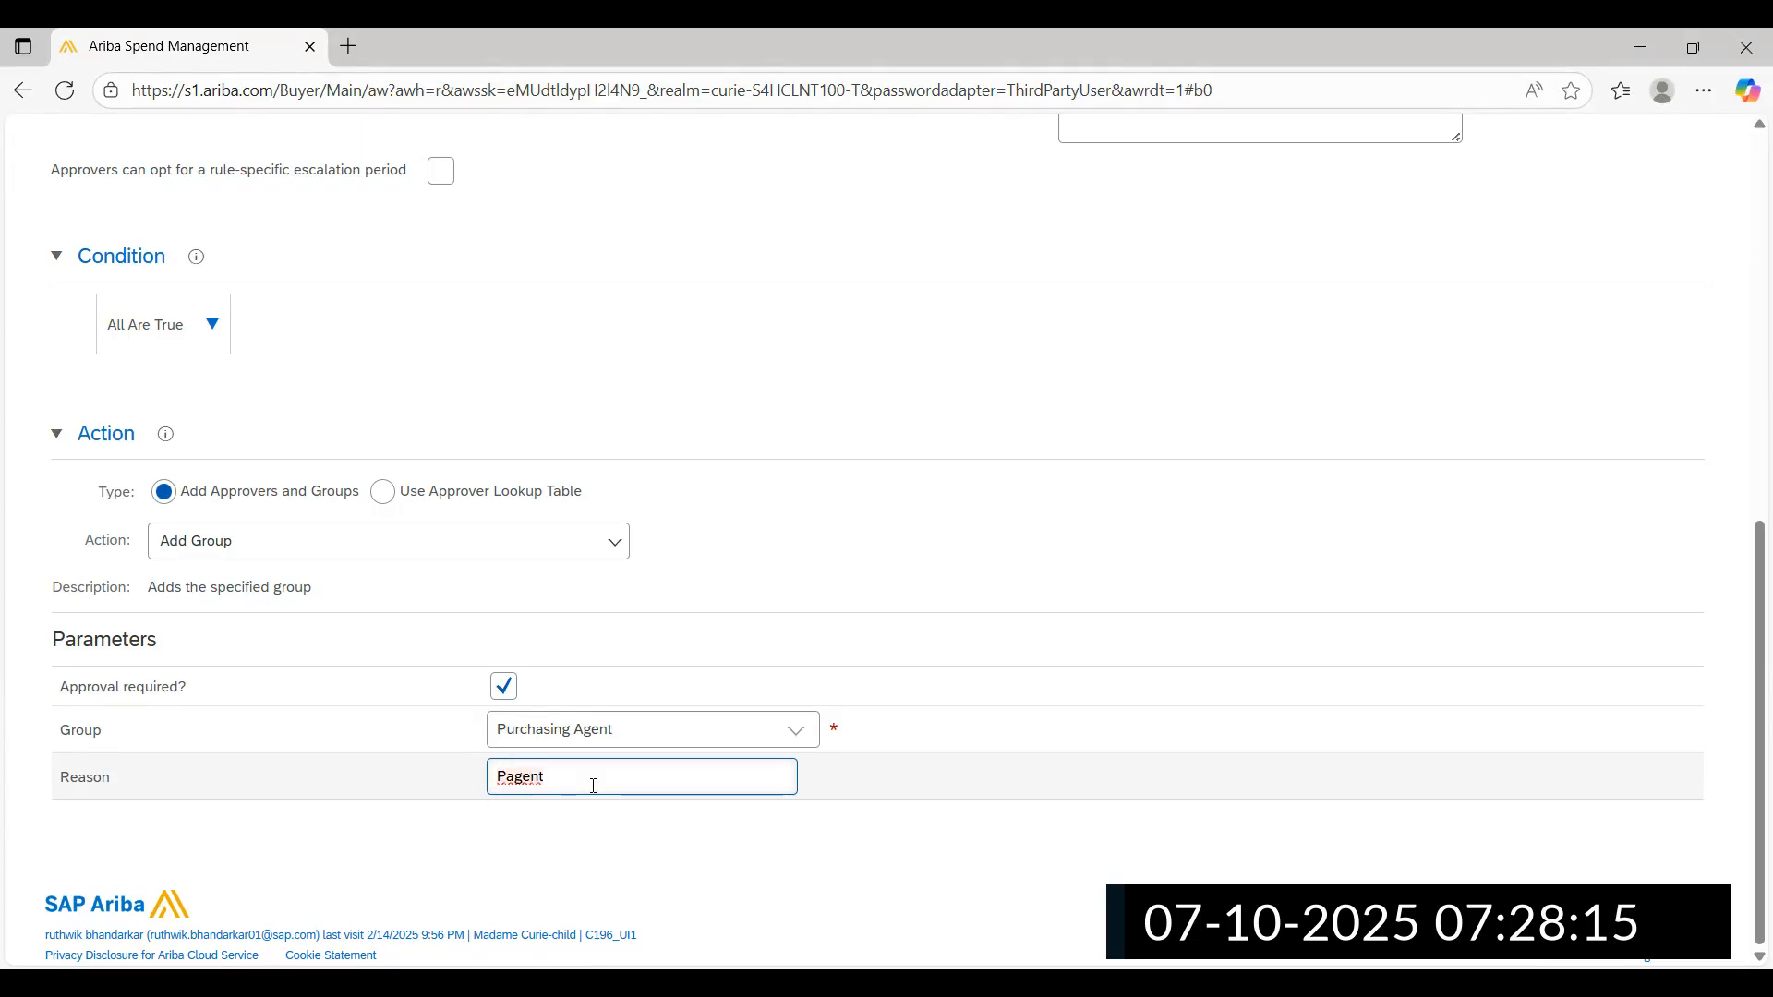
type(" has to approve")
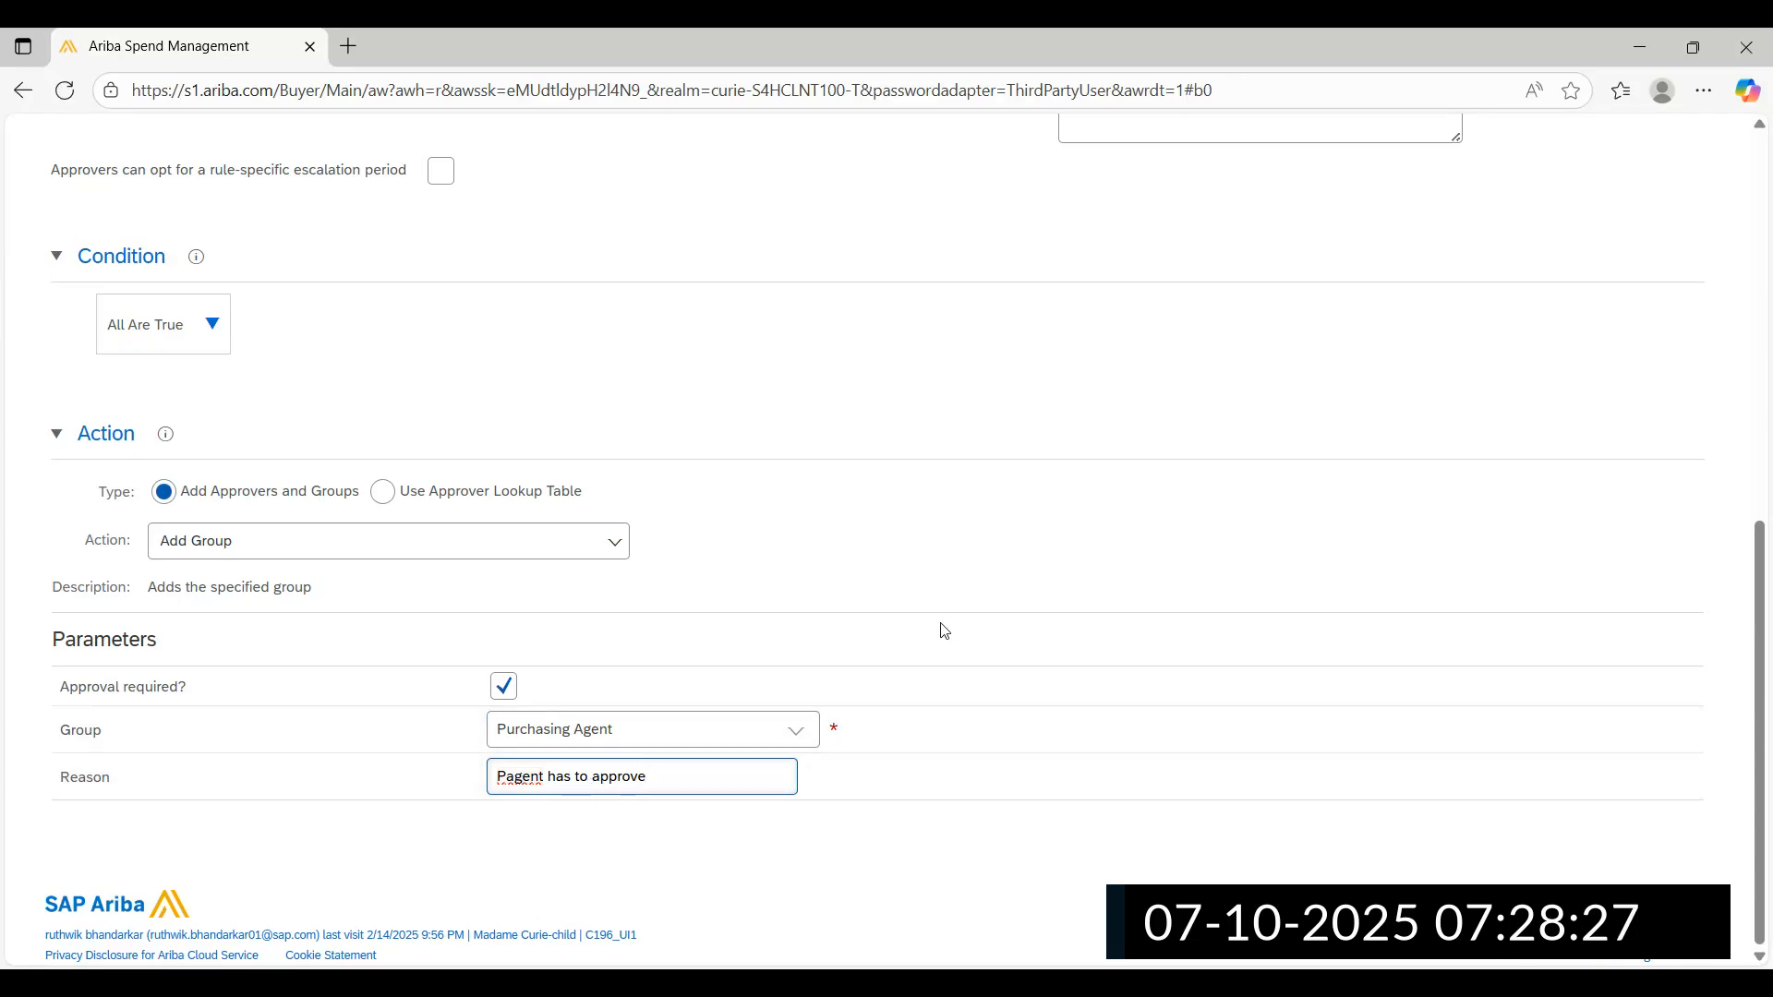
scroll(944, 628, "up", 5)
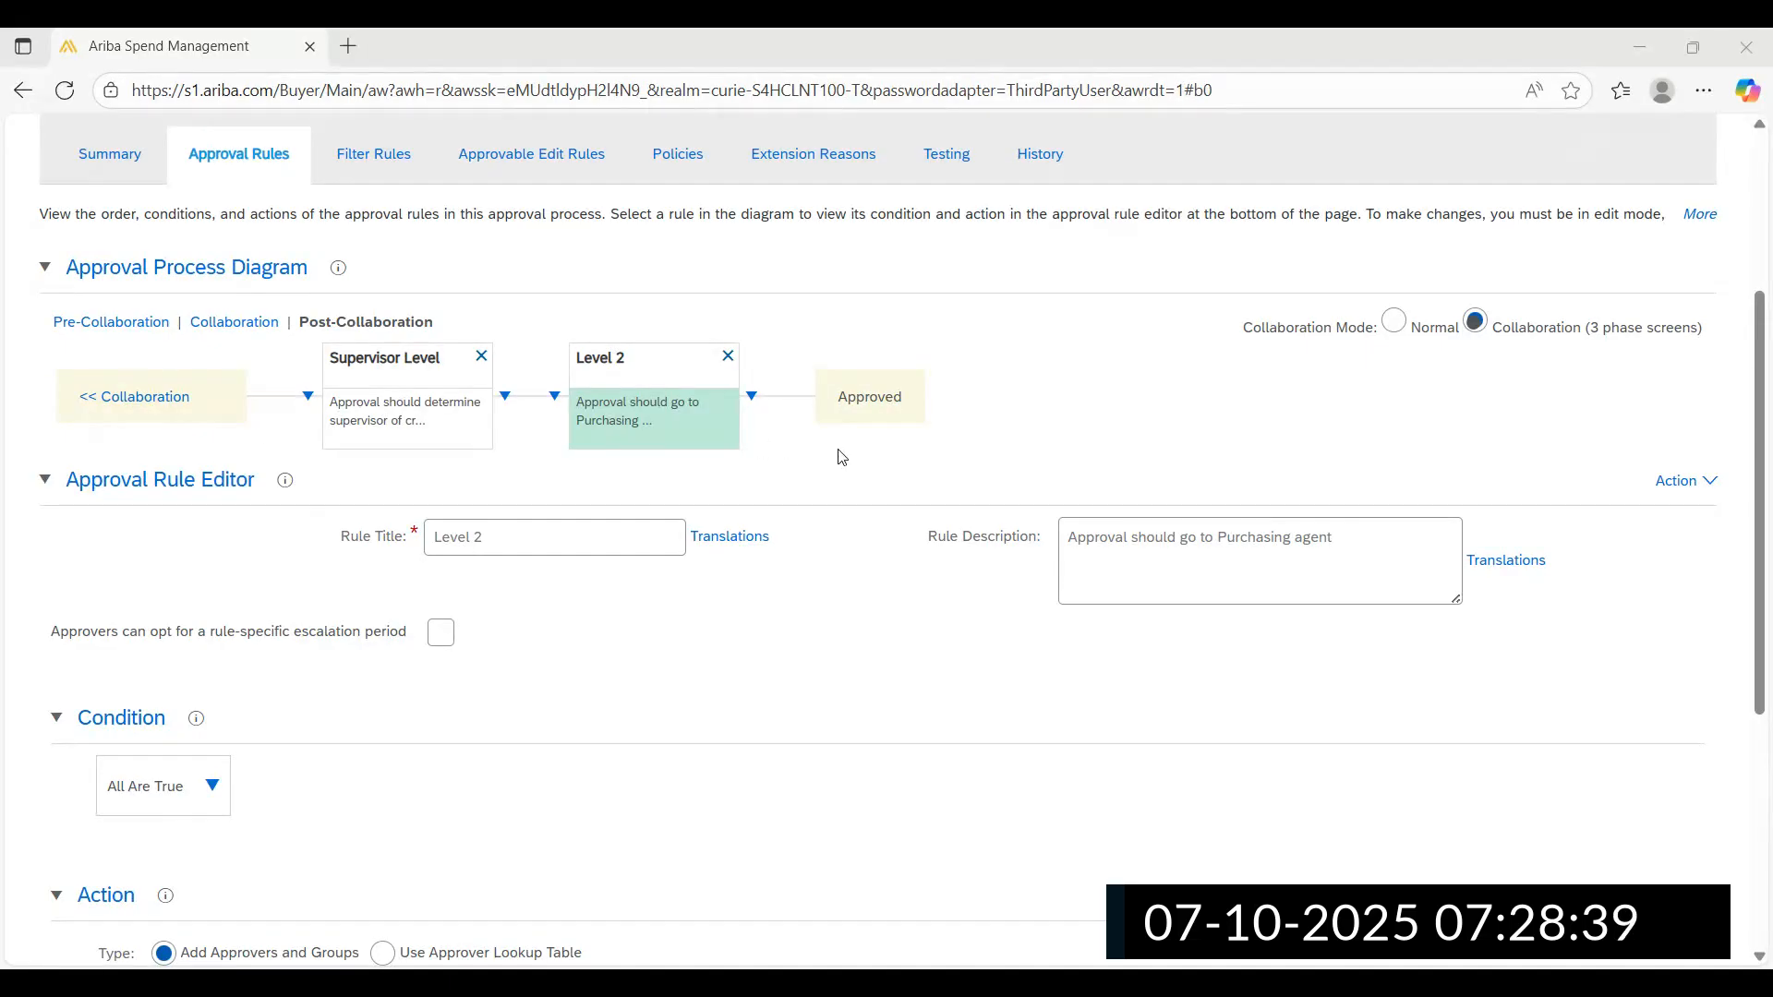
left_click(752, 396)
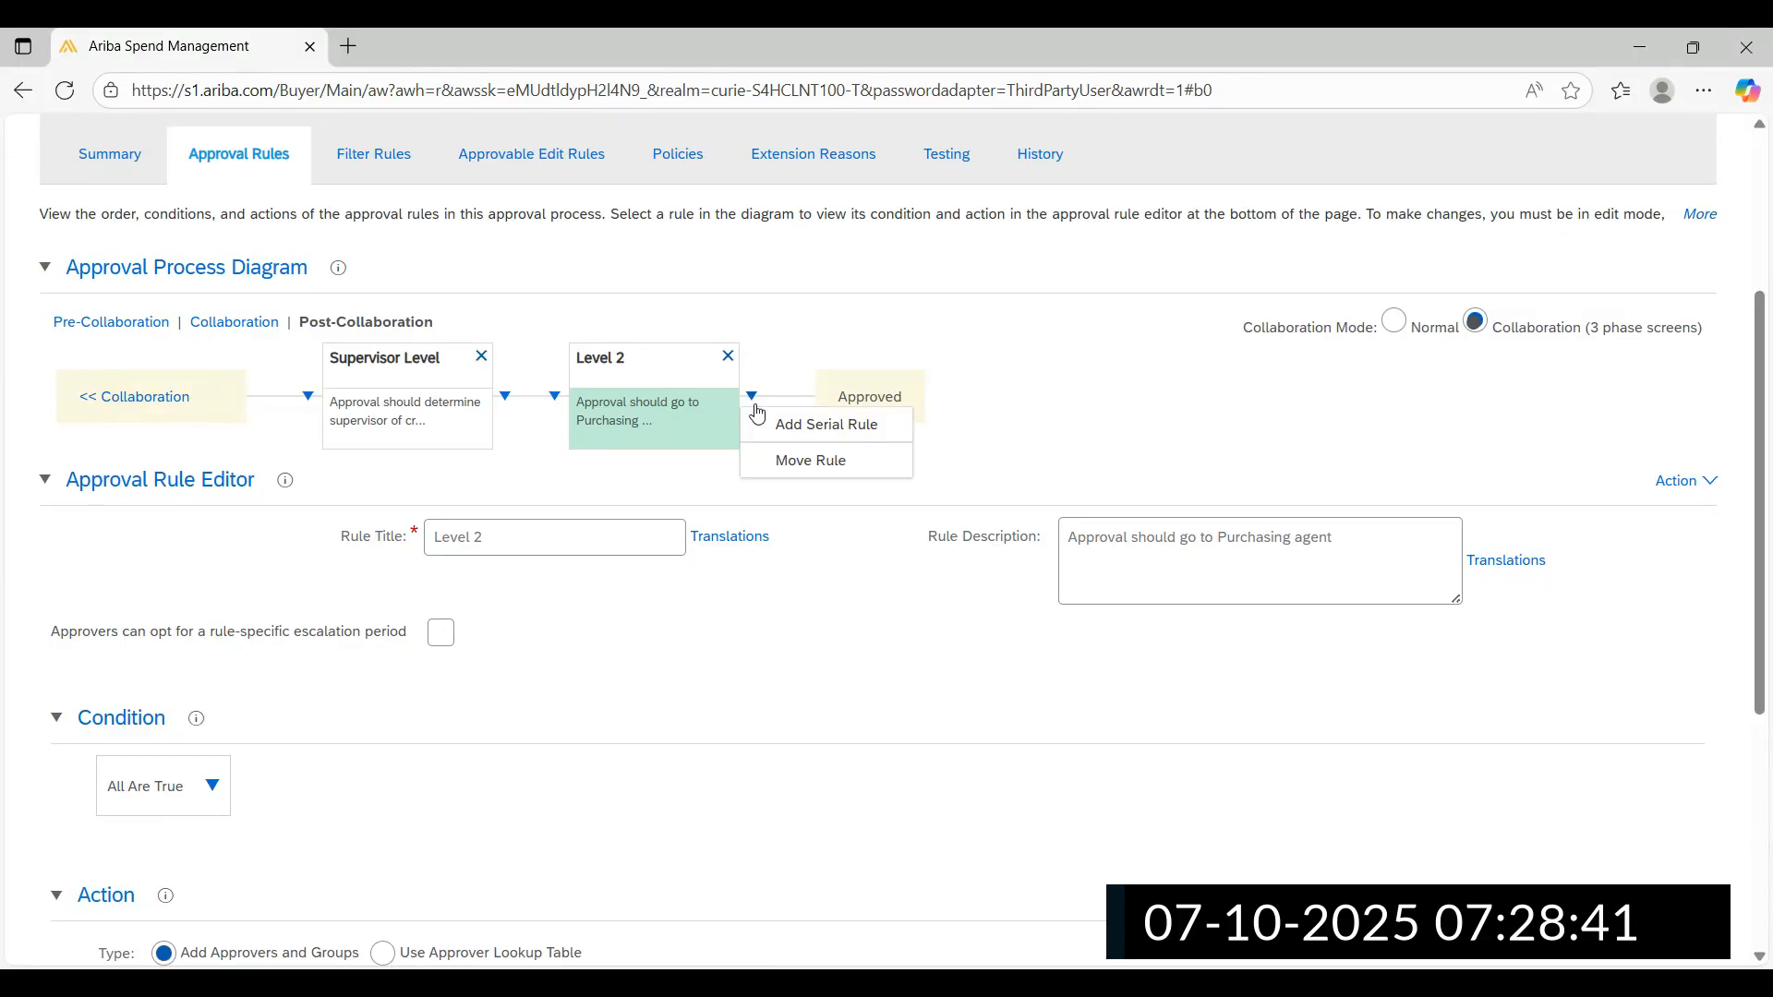
left_click(817, 427)
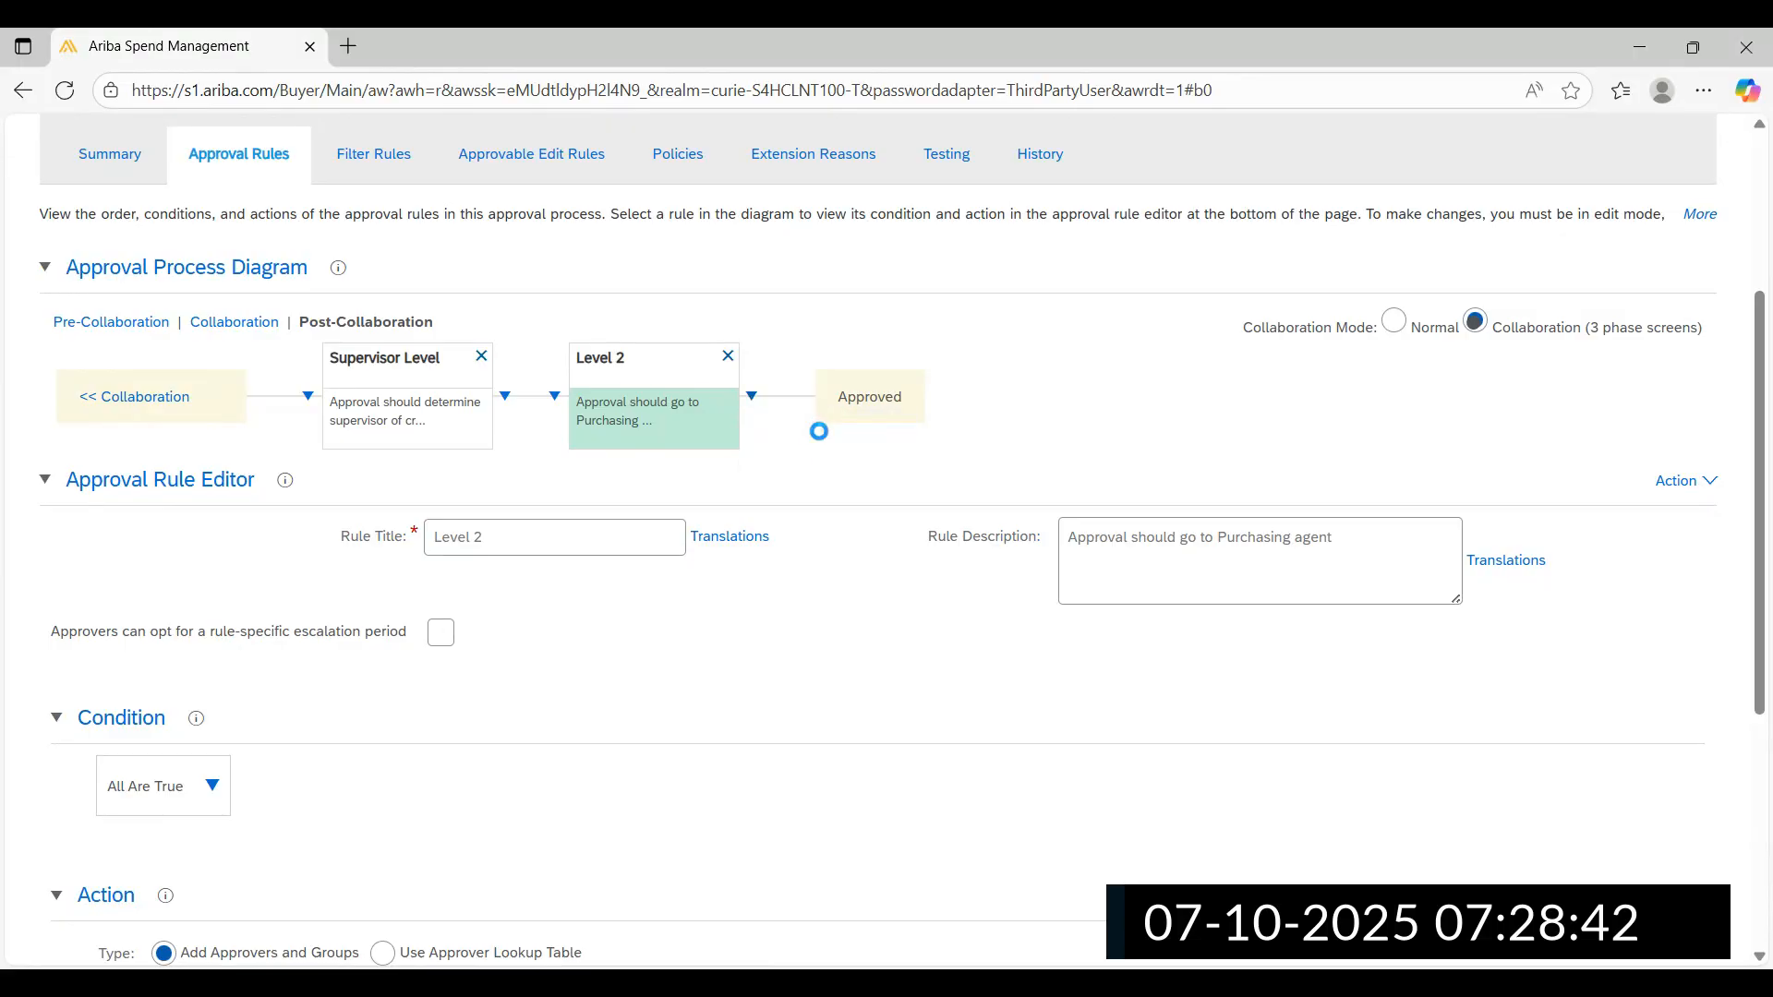
left_click(1093, 548)
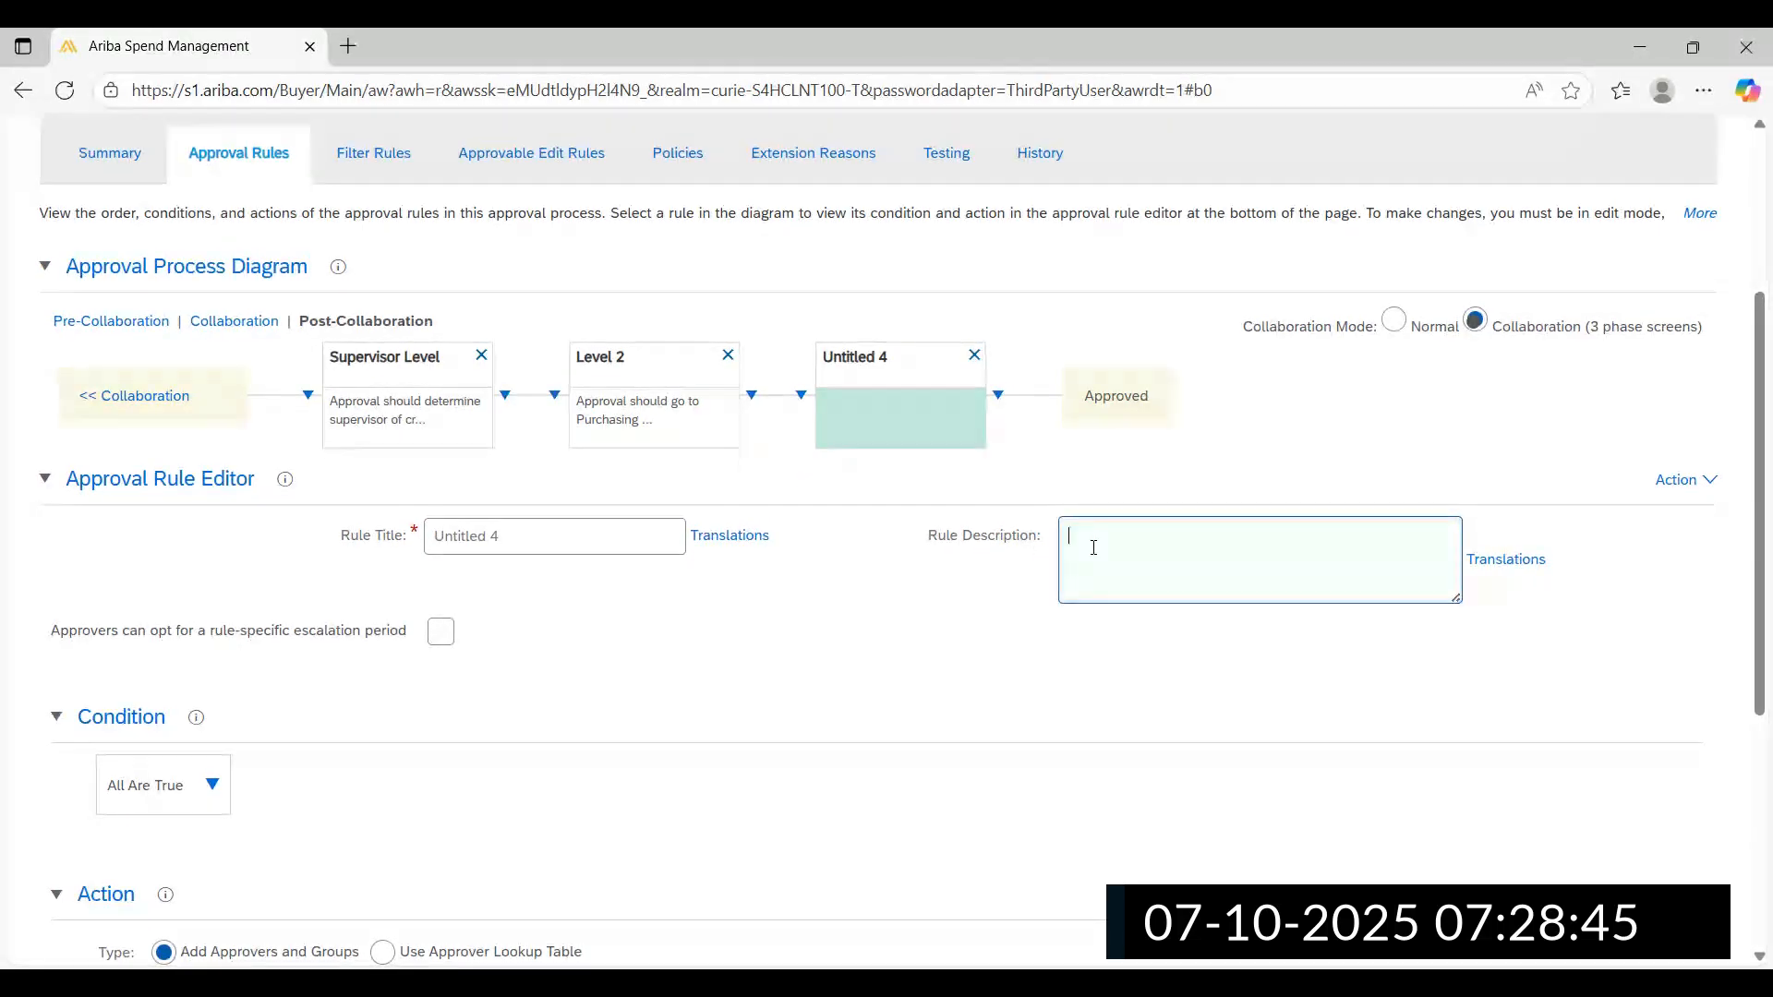
key("ctrl+v")
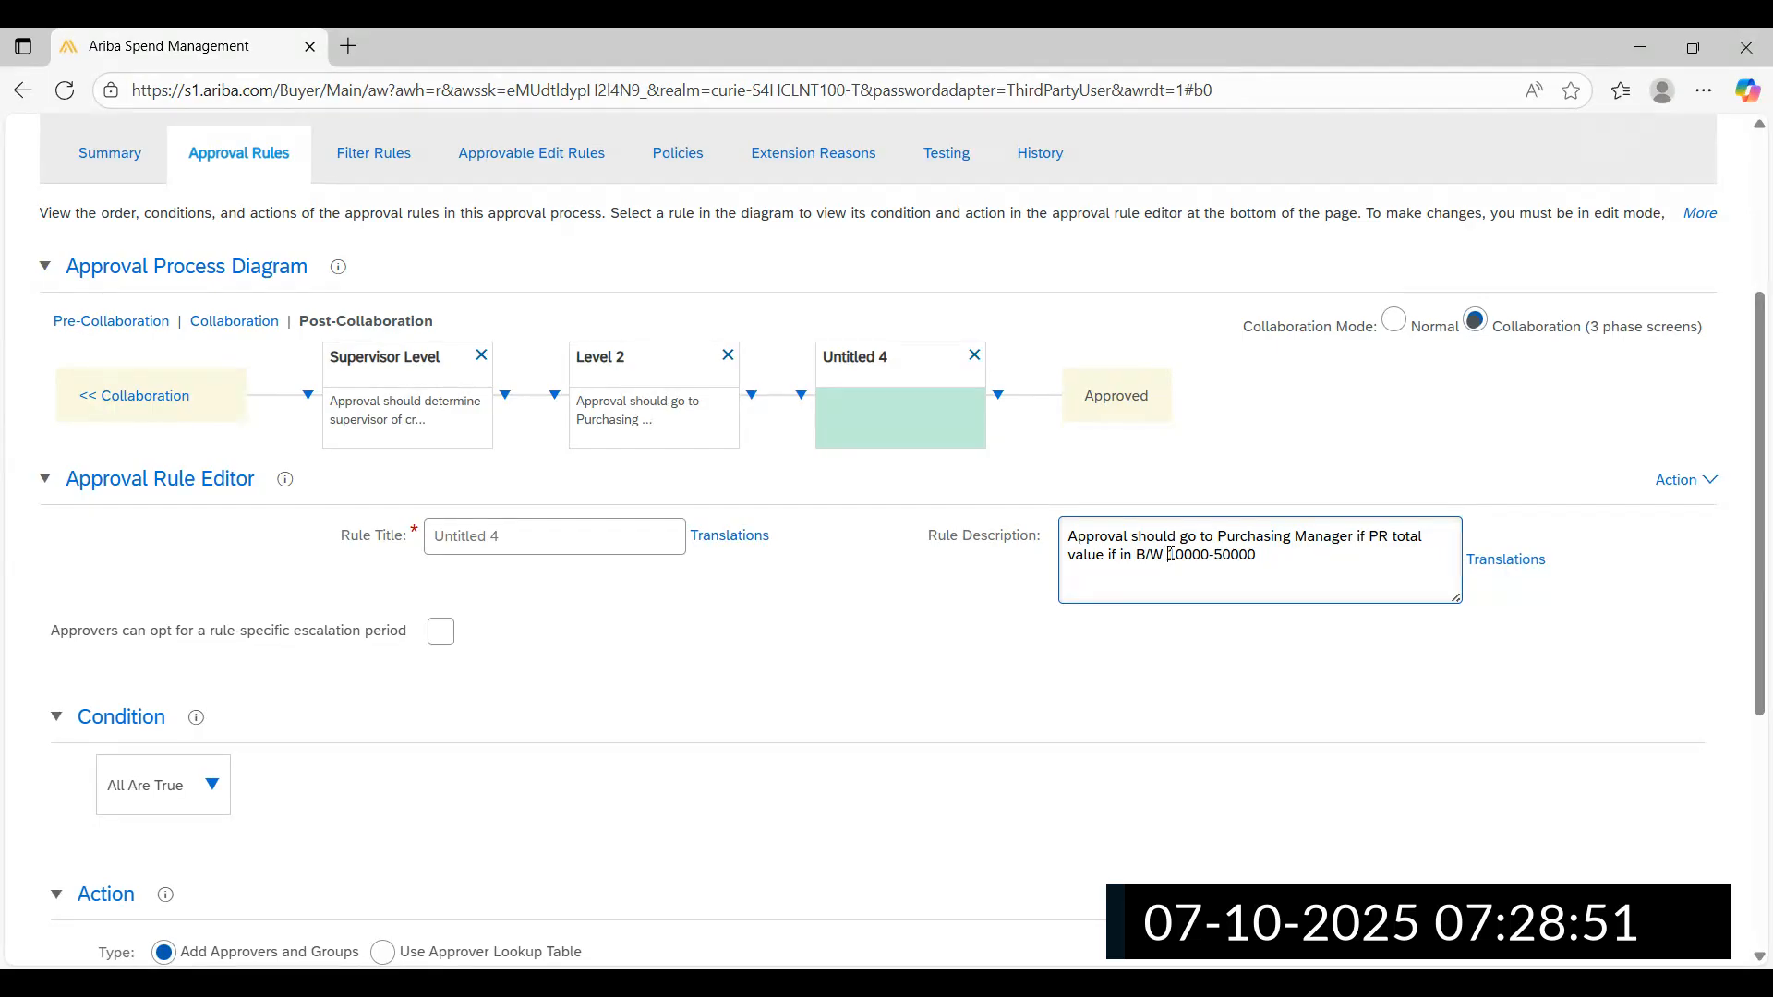
left_click_drag(1170, 554, 1256, 556)
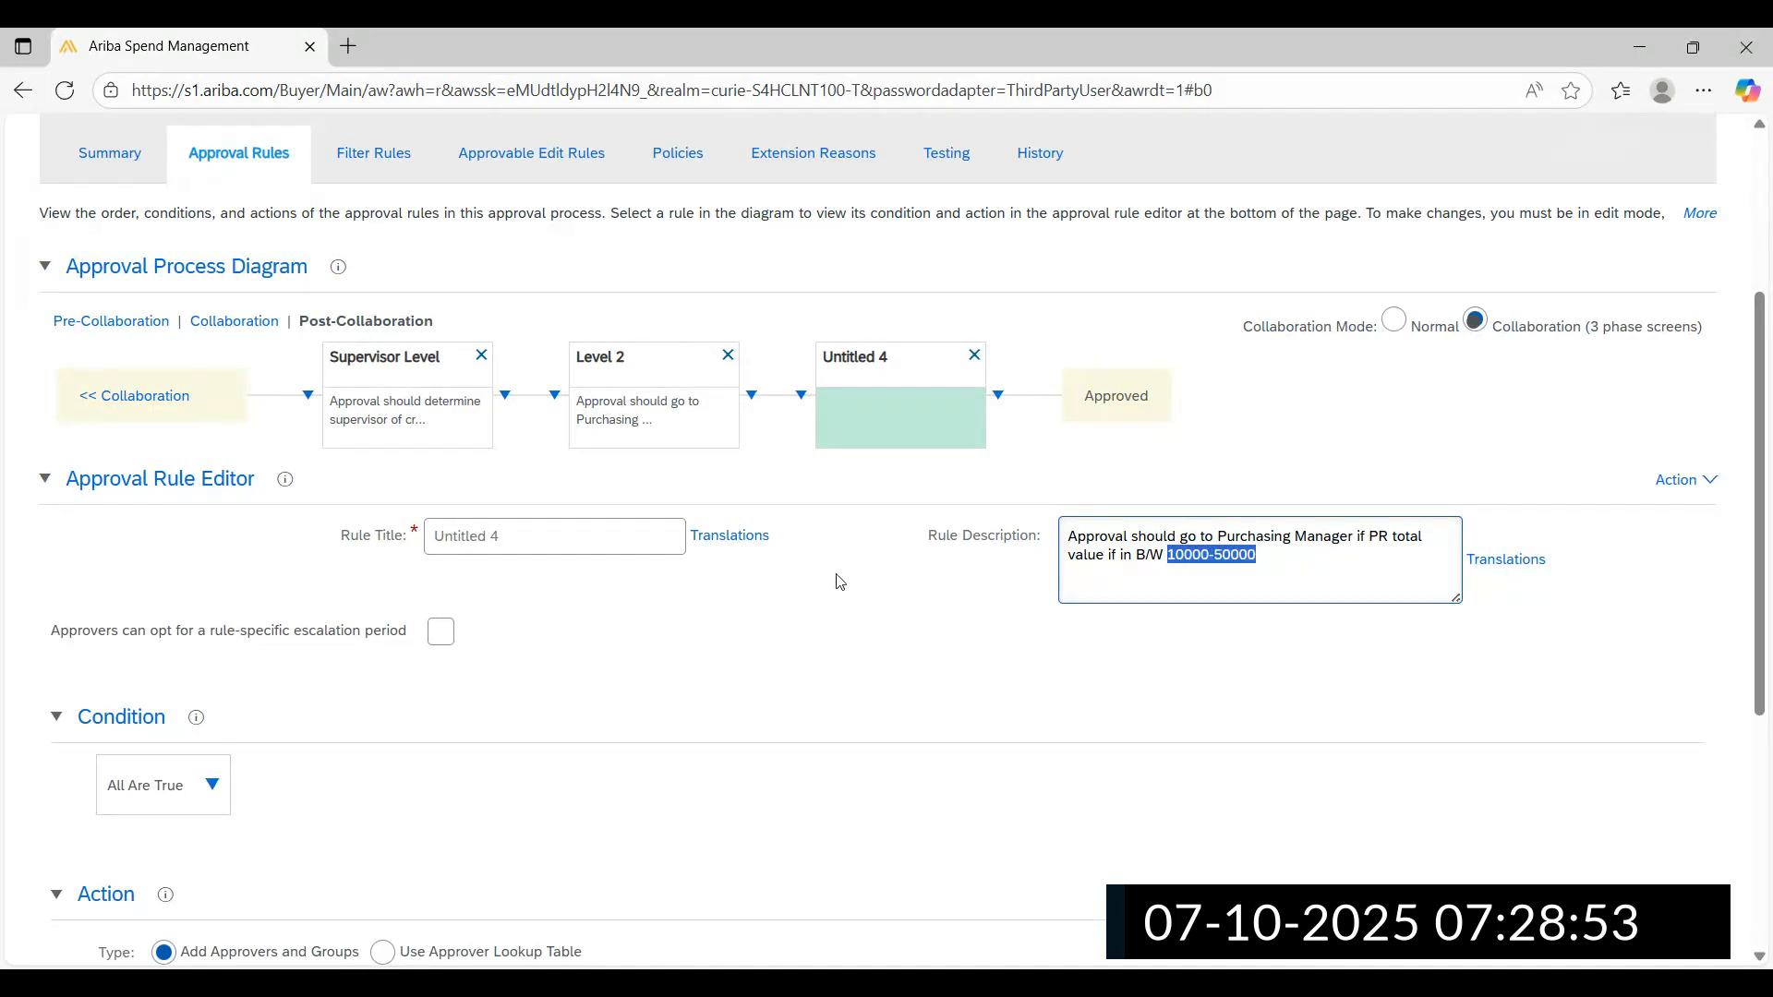
Title the new rule after Level 2 "PM Level"
left_click(508, 539)
left_click_drag(508, 540, 325, 550)
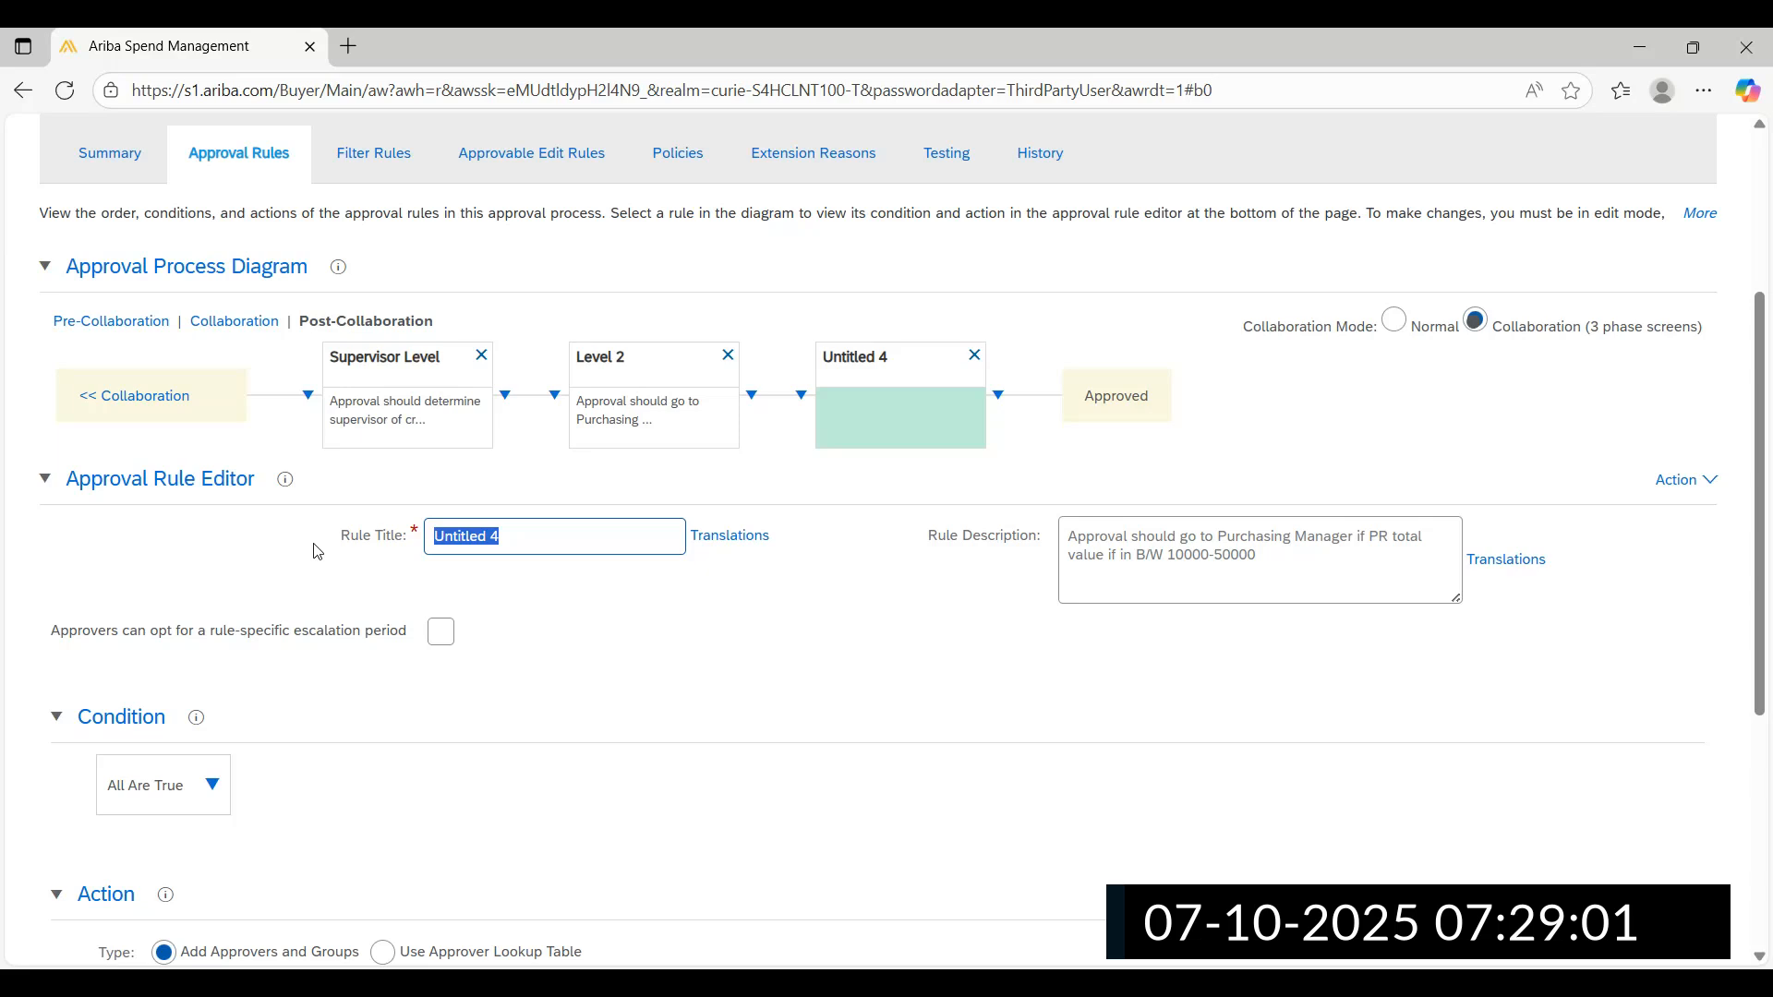
type("PM")
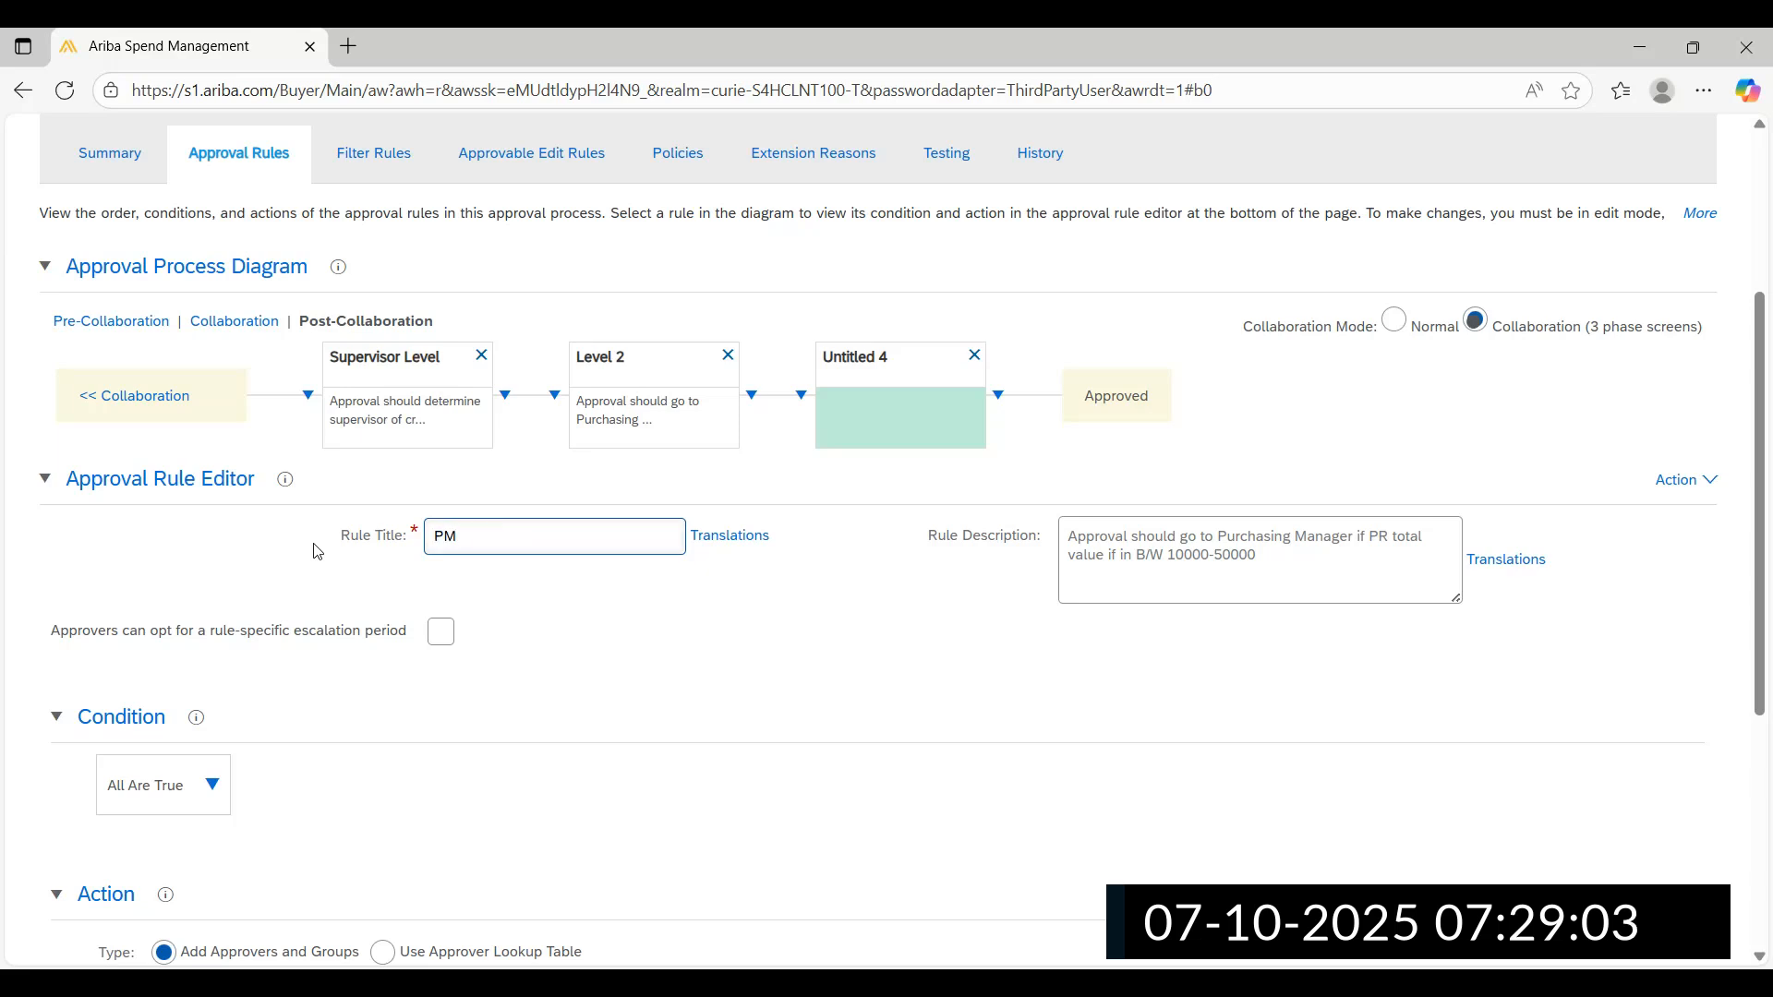
type(" Level")
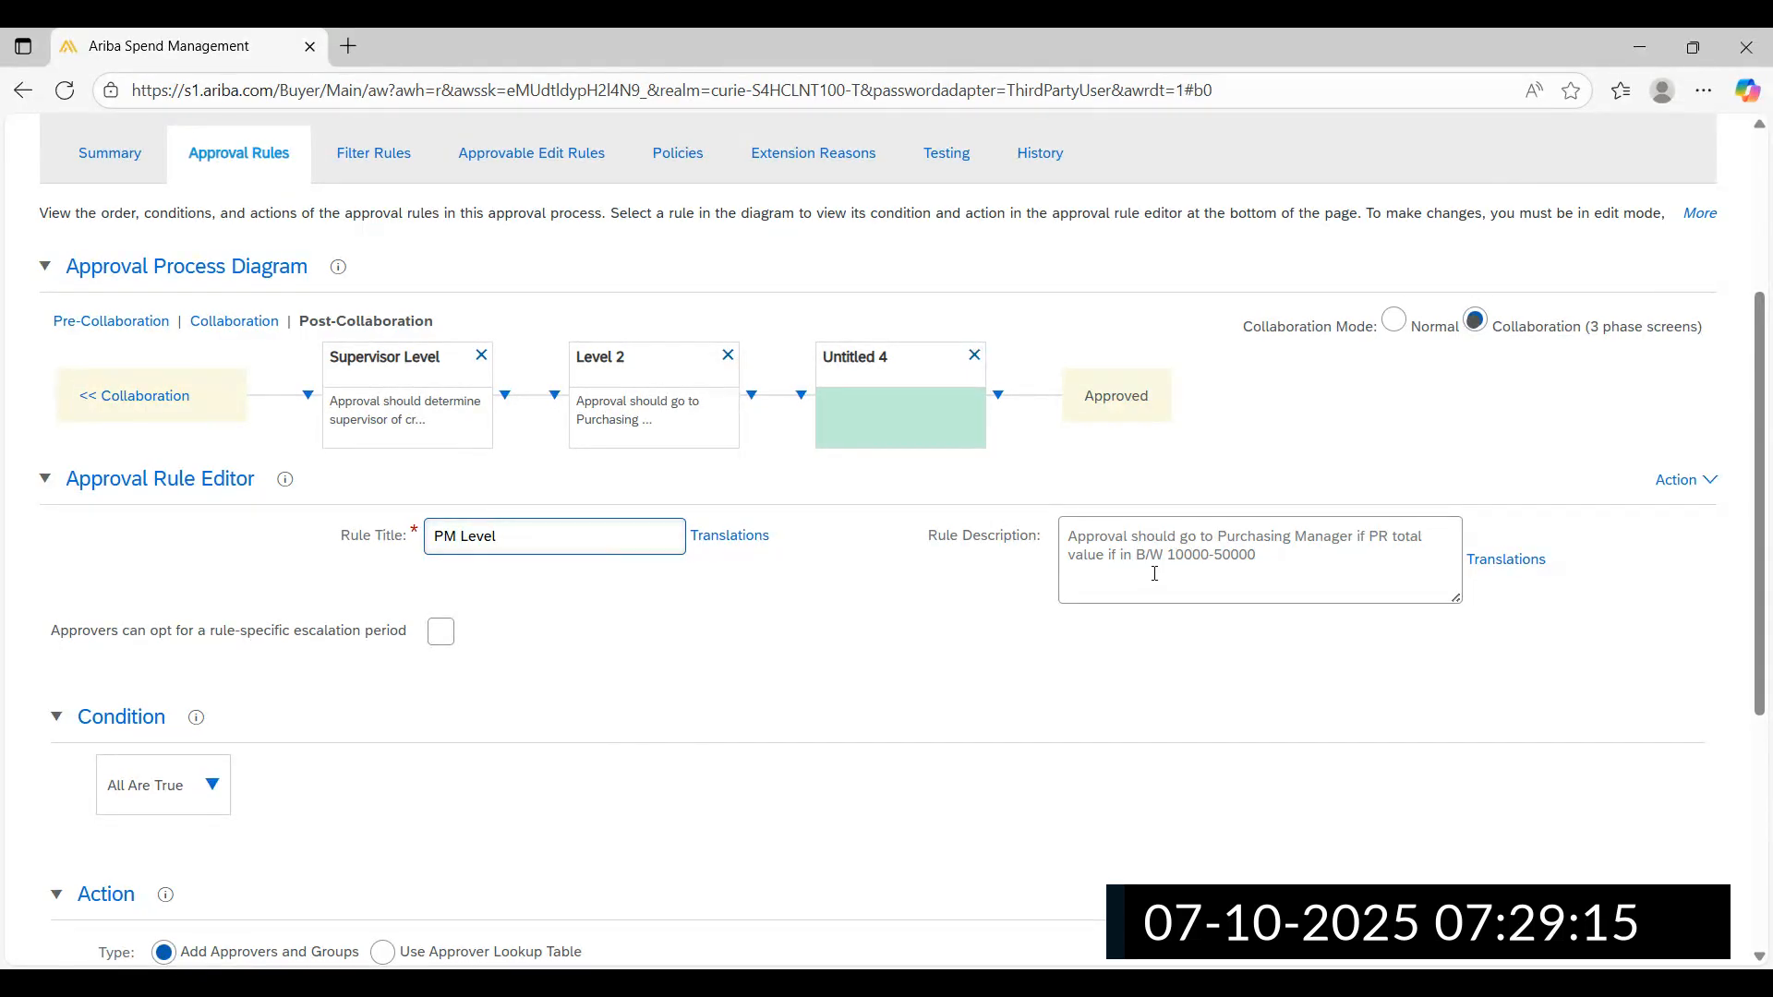
scroll(1154, 573, "down", 3)
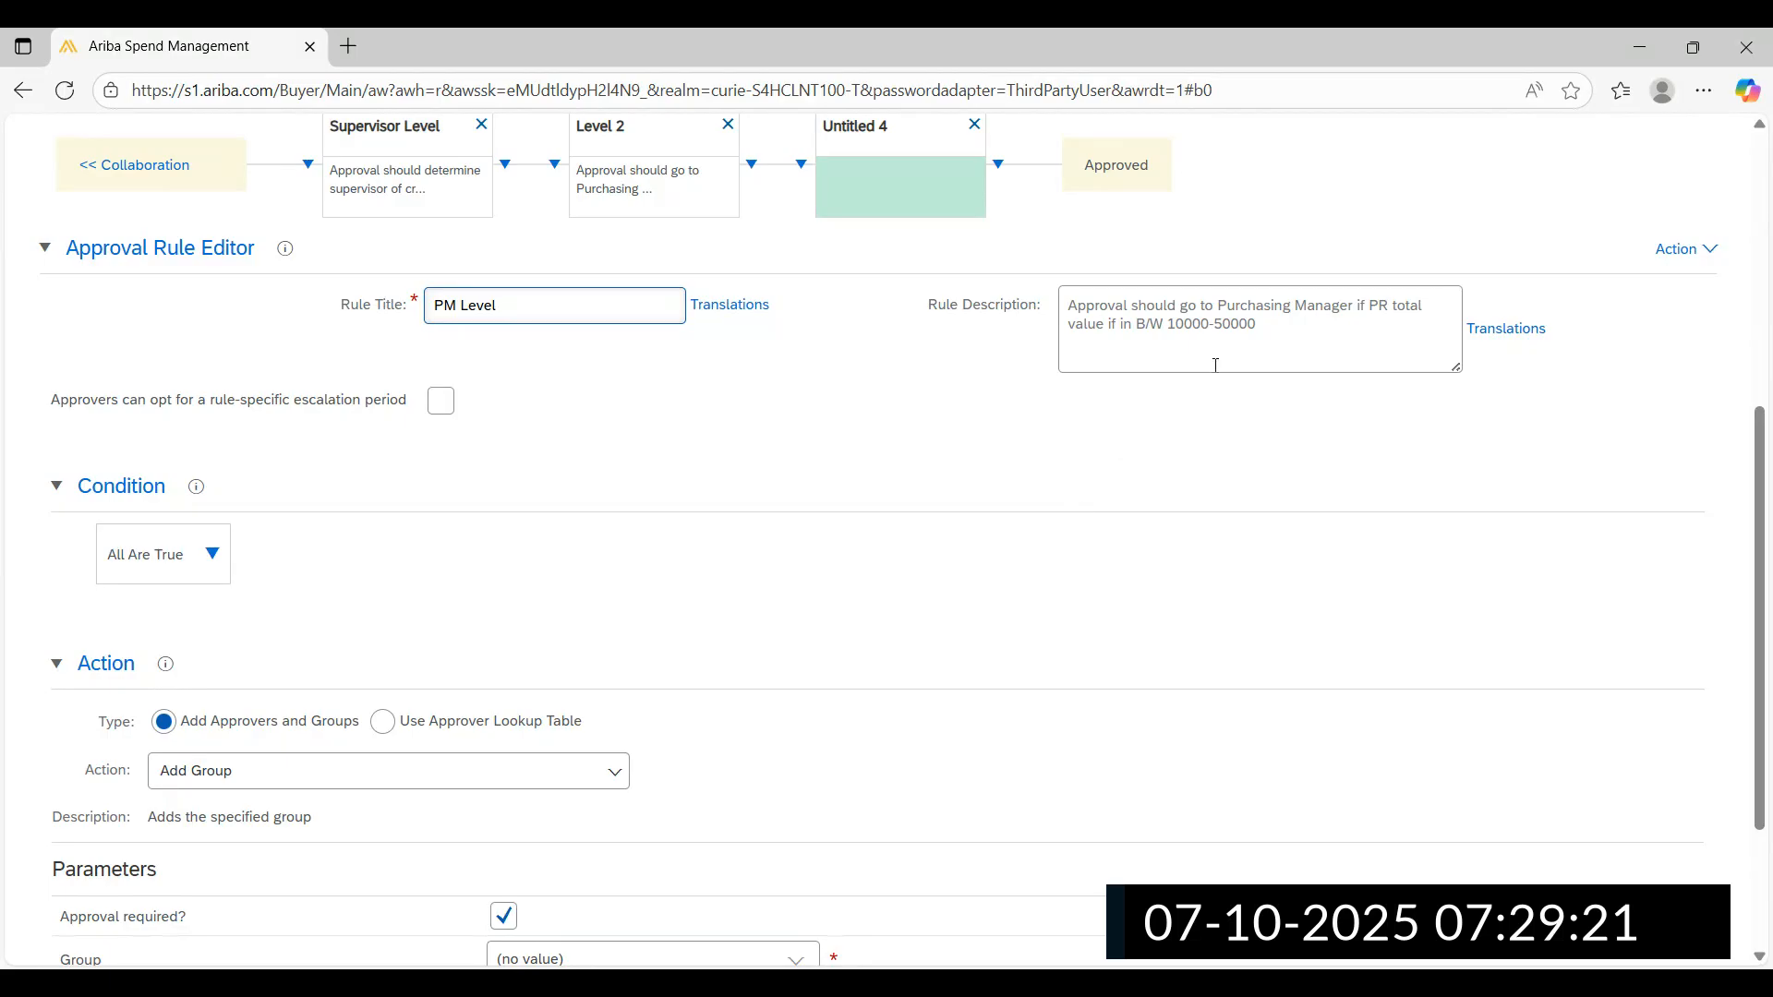
left_click_drag(1258, 324, 1170, 324)
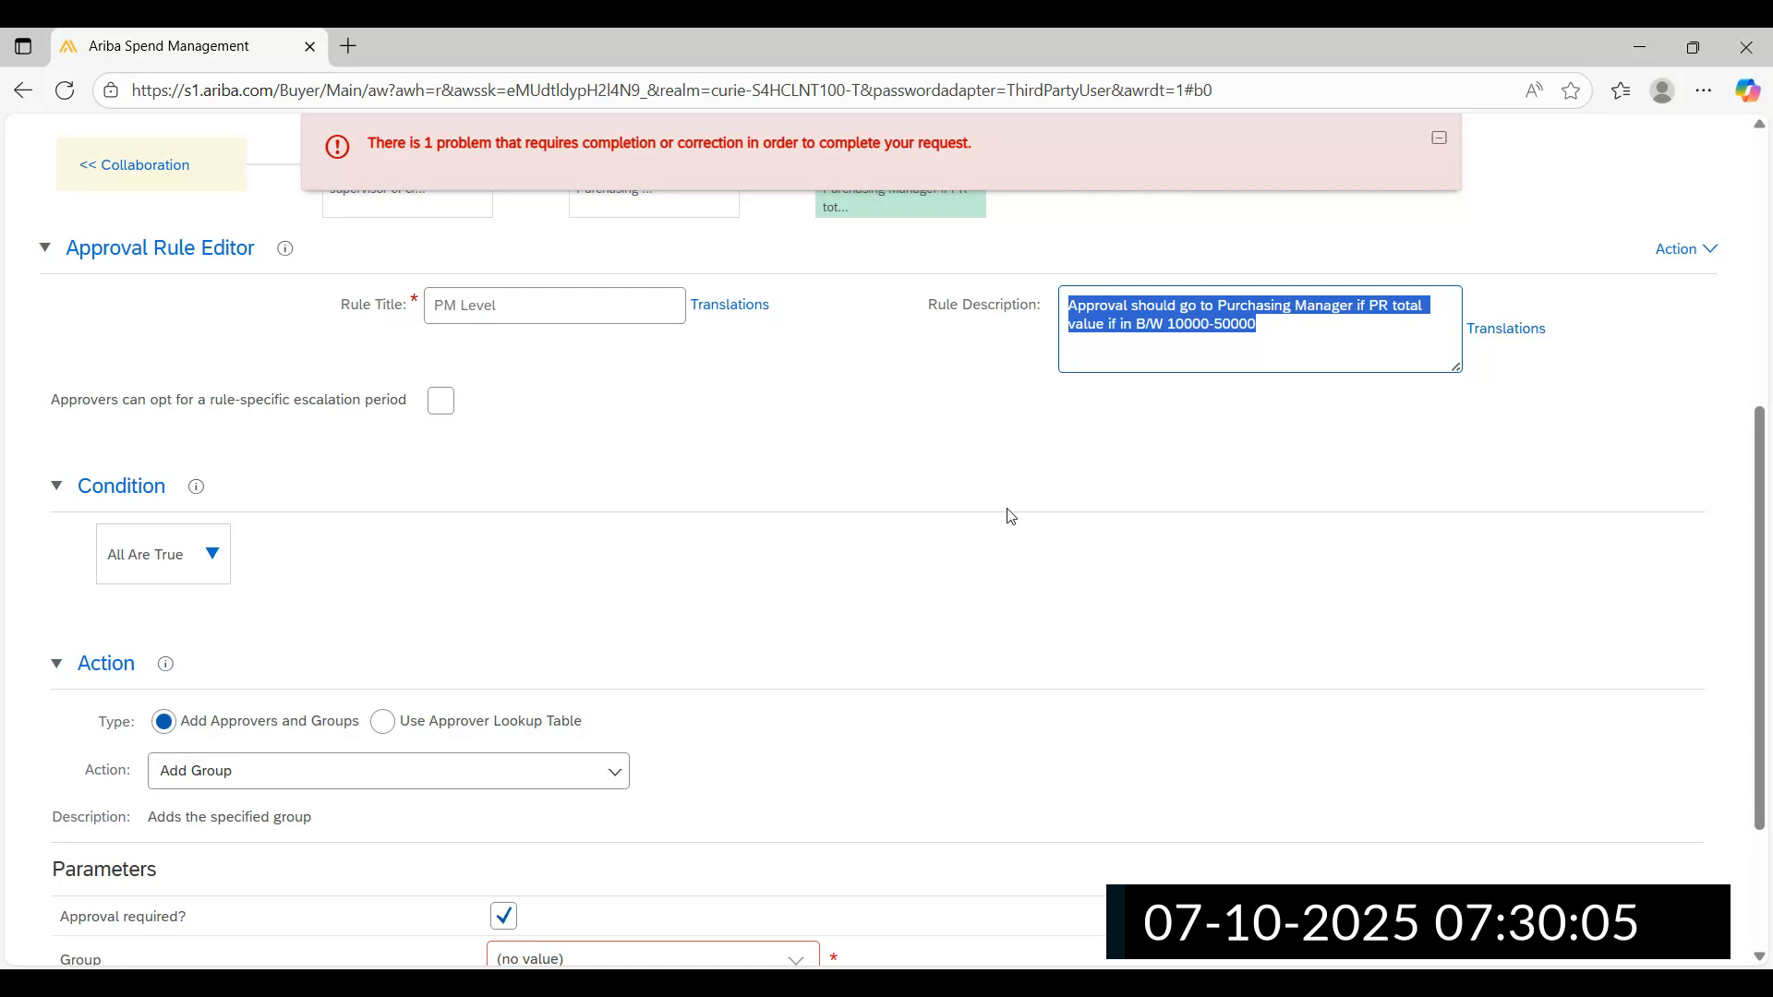
left_click(1268, 339)
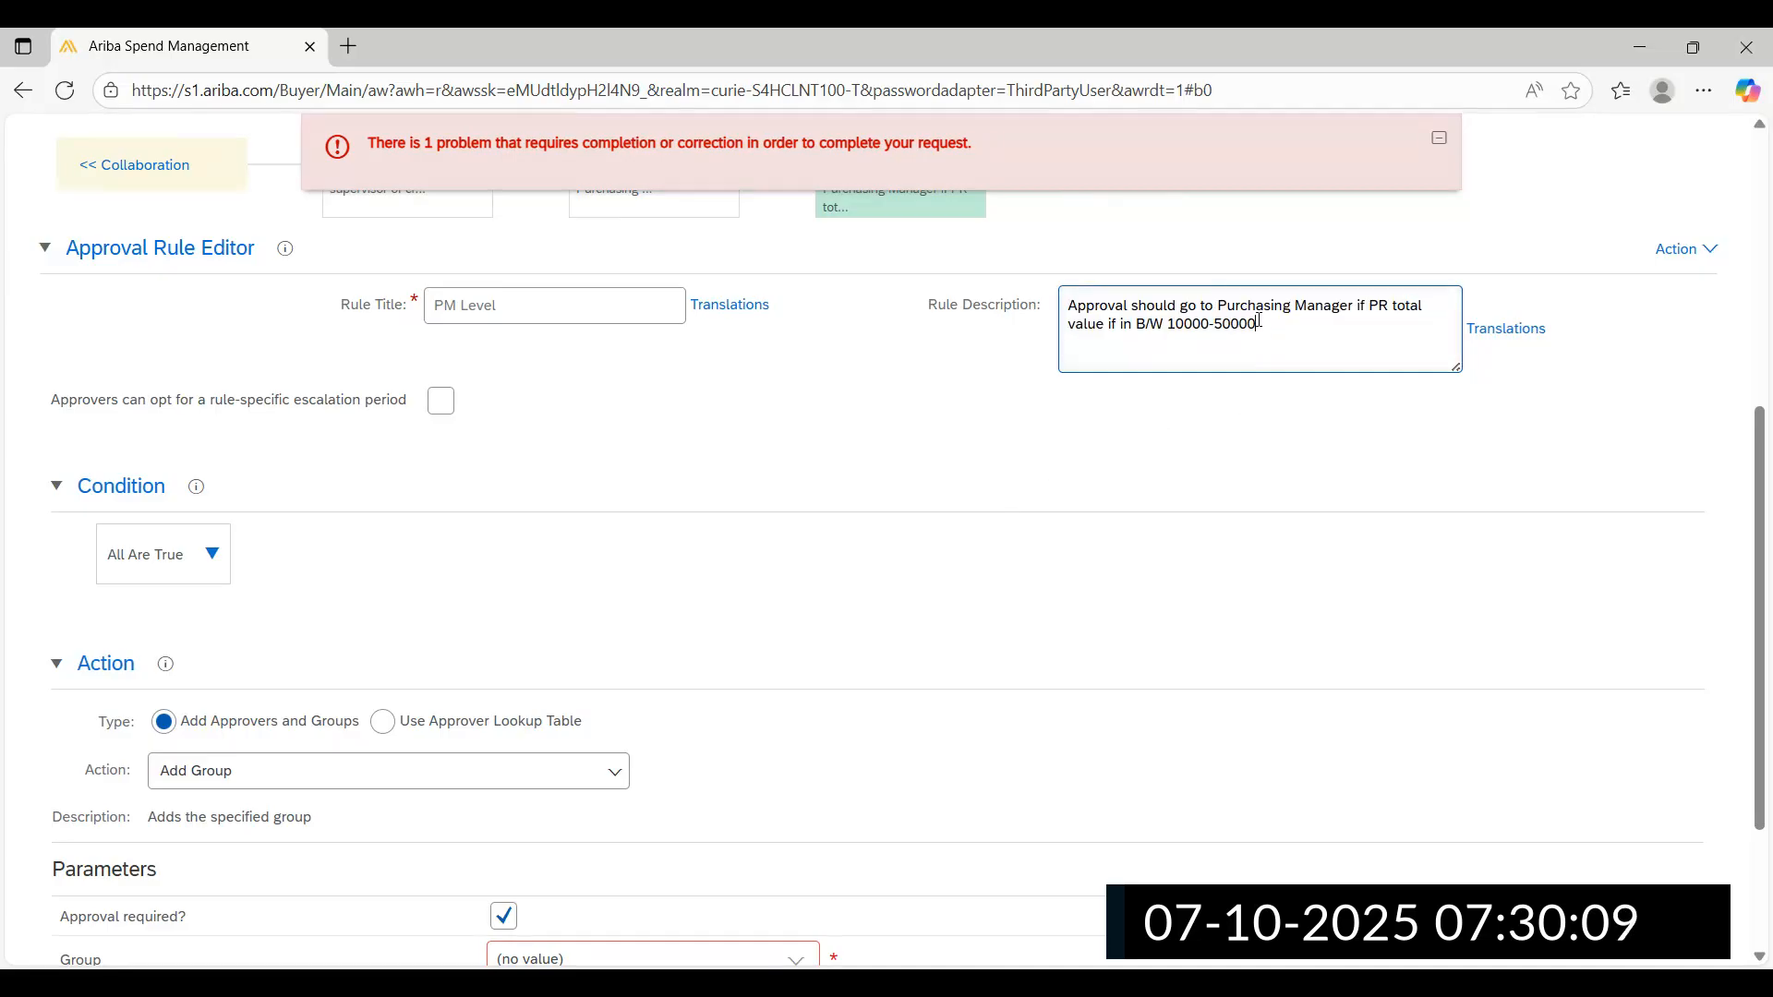
left_click_drag(1260, 325, 1068, 305)
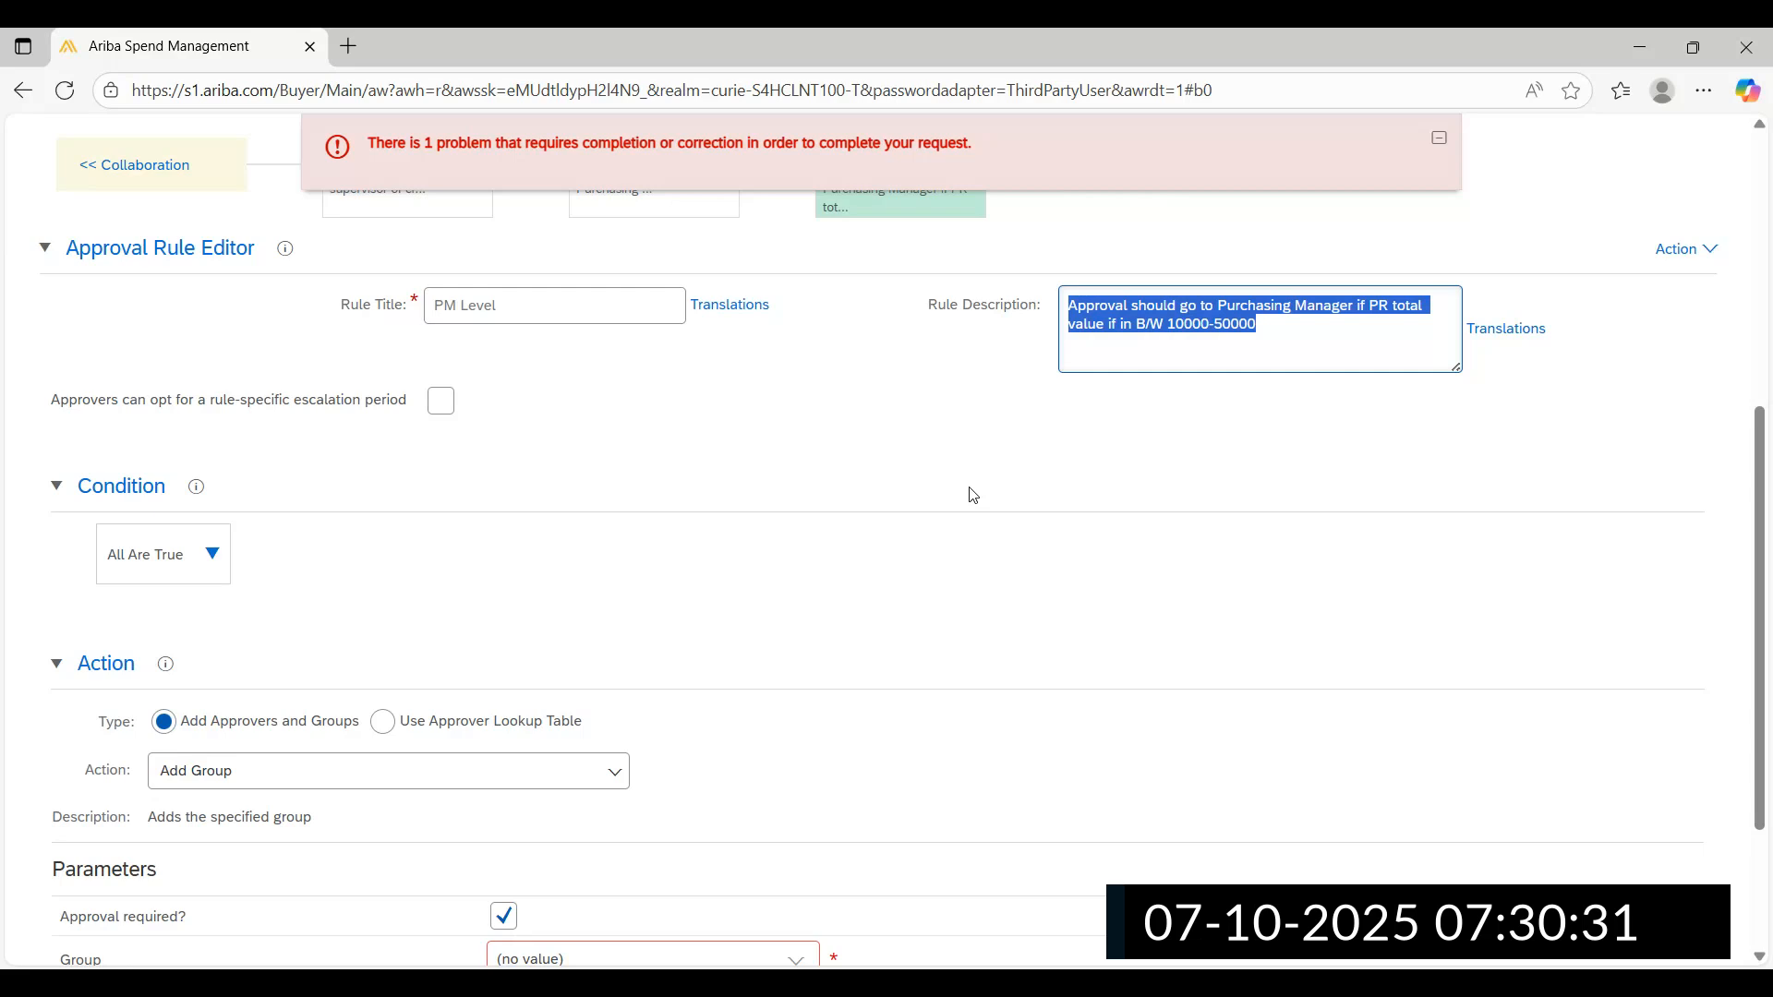
left_click(1154, 330)
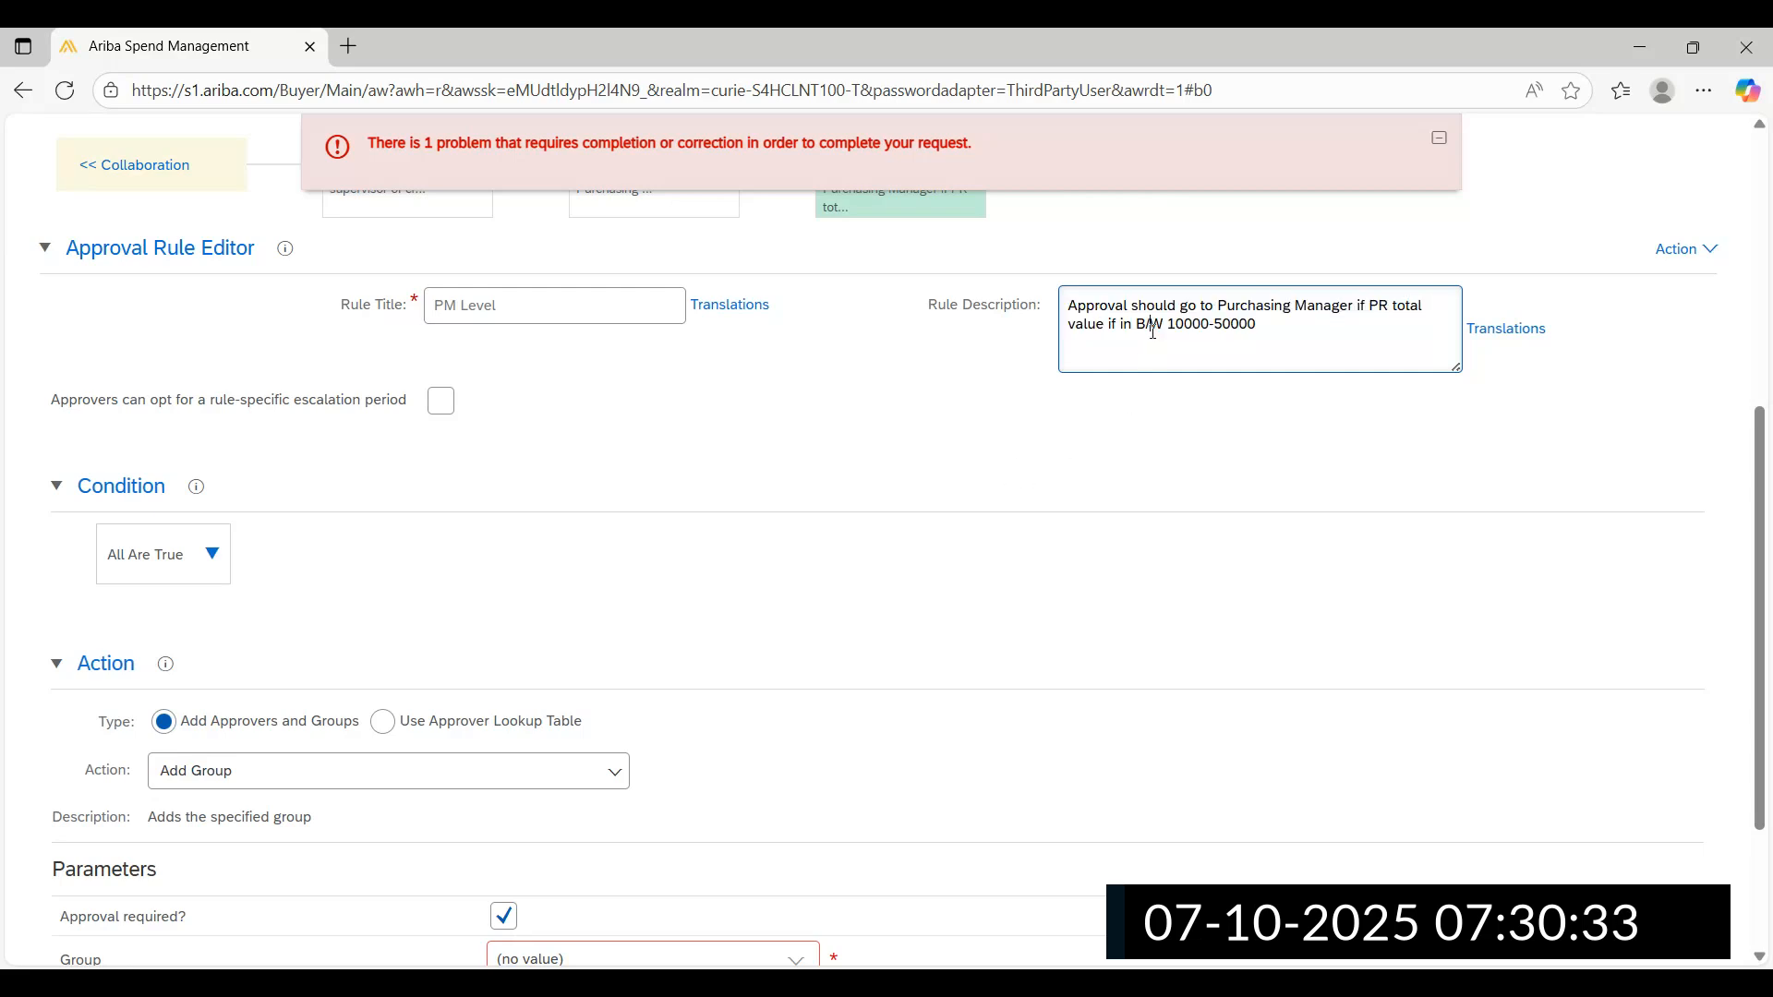
left_click_drag(1169, 323, 1271, 324)
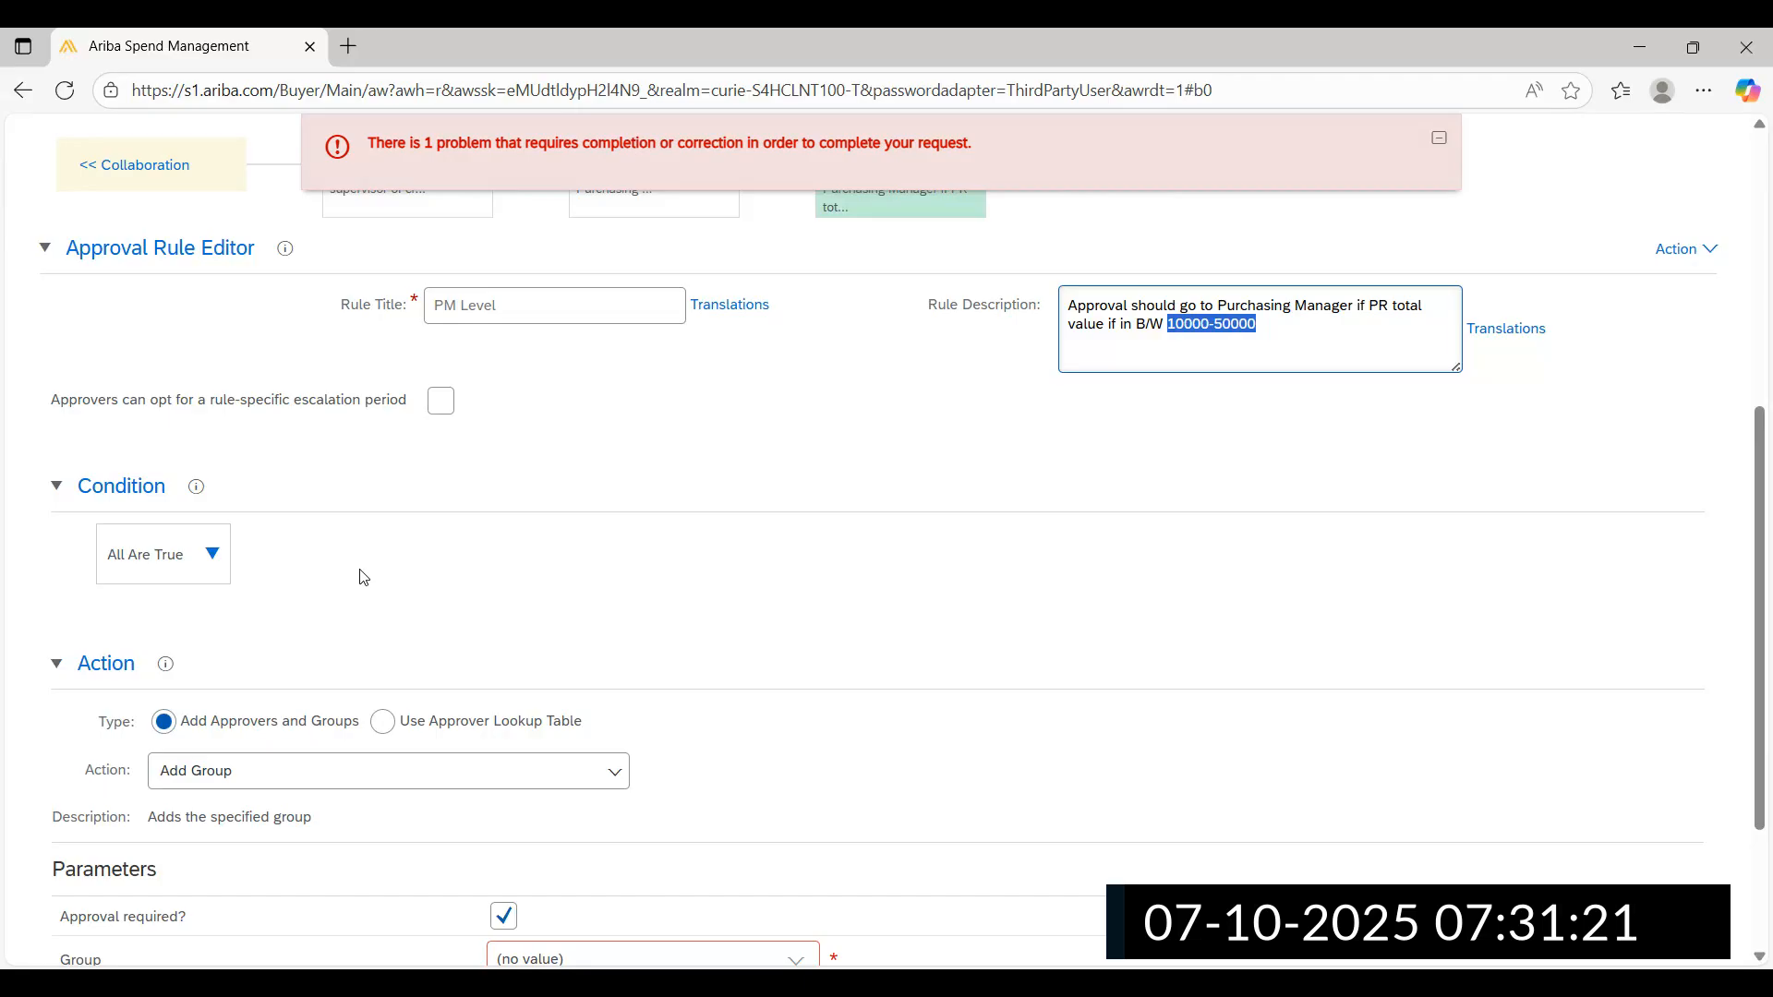
Add a Field Match condition under All Are True in the PM Level rule and open its field selection
scroll(362, 577, "down", 1)
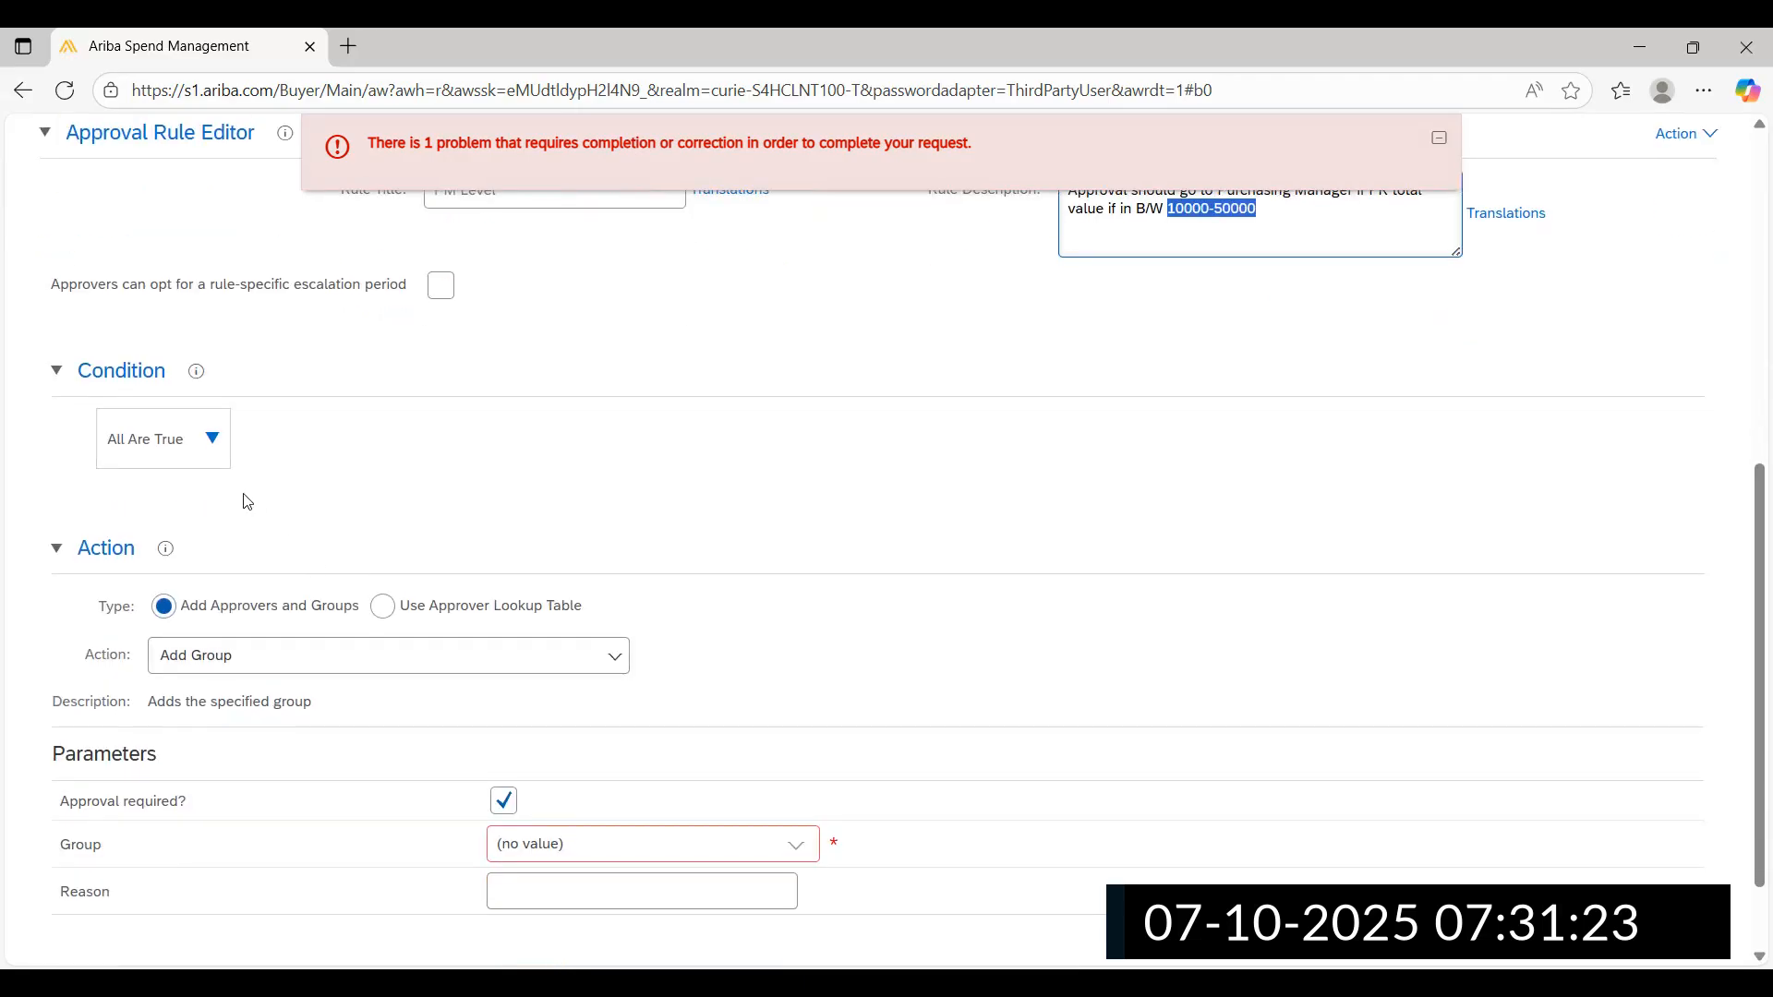
left_click(212, 450)
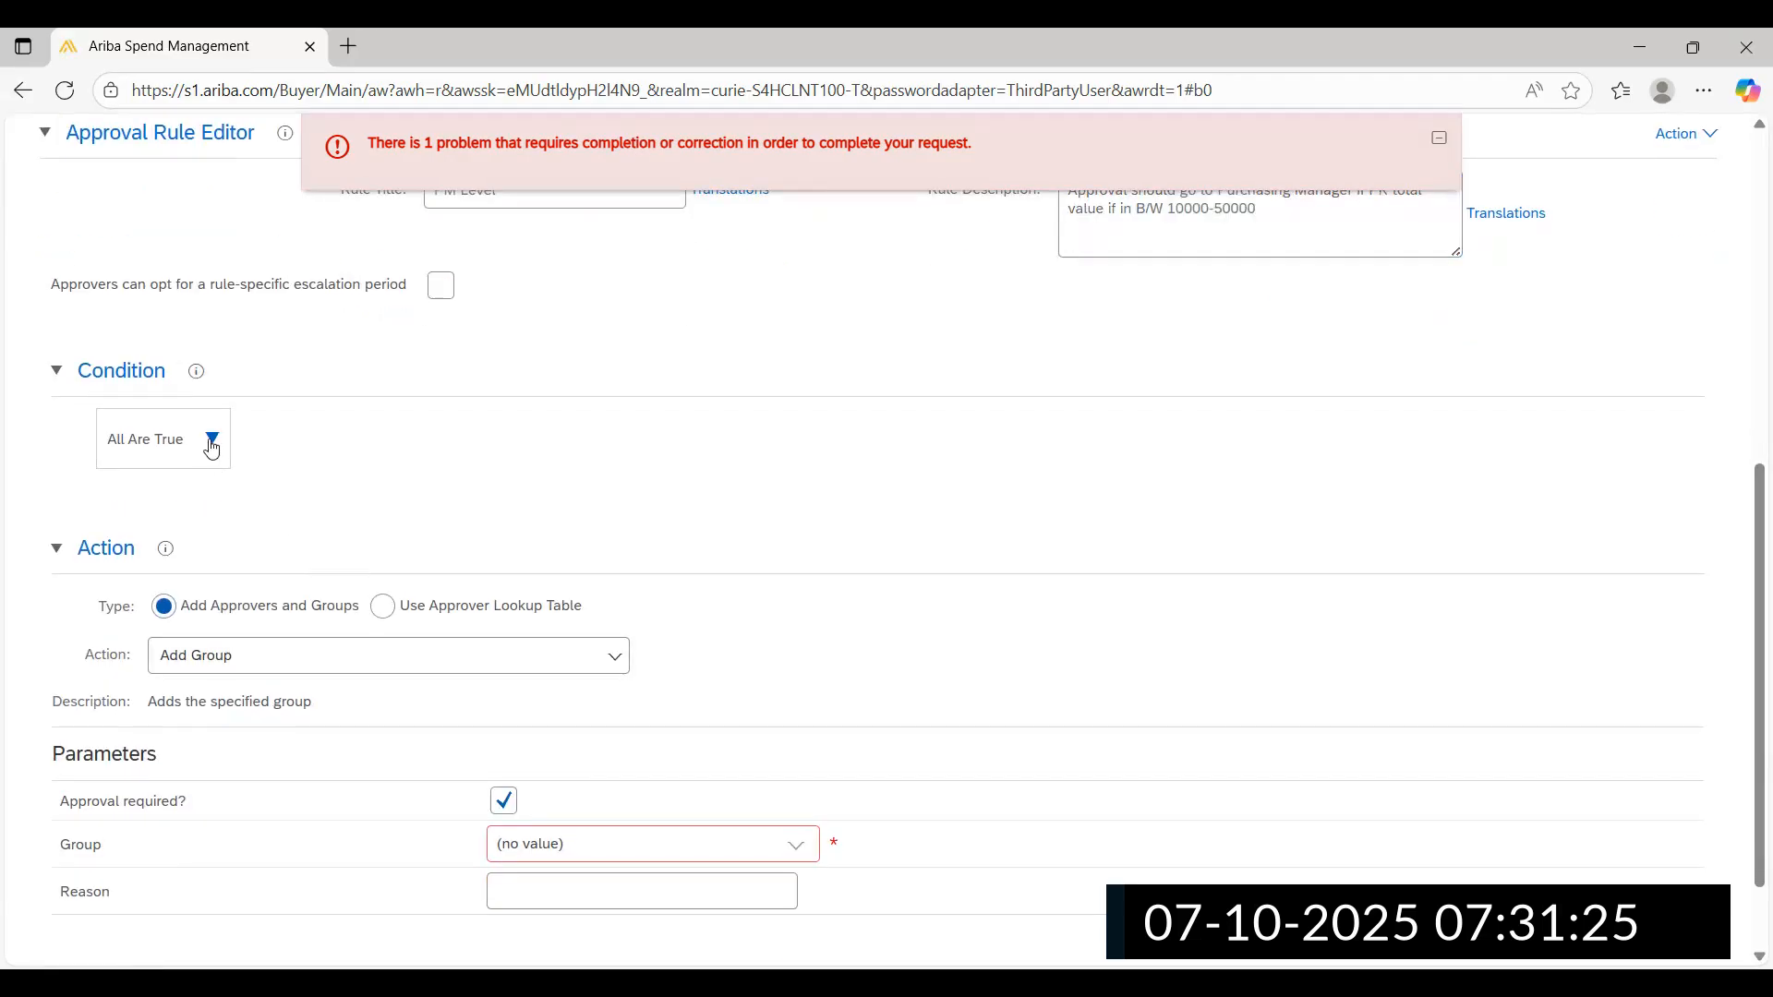
left_click(211, 449)
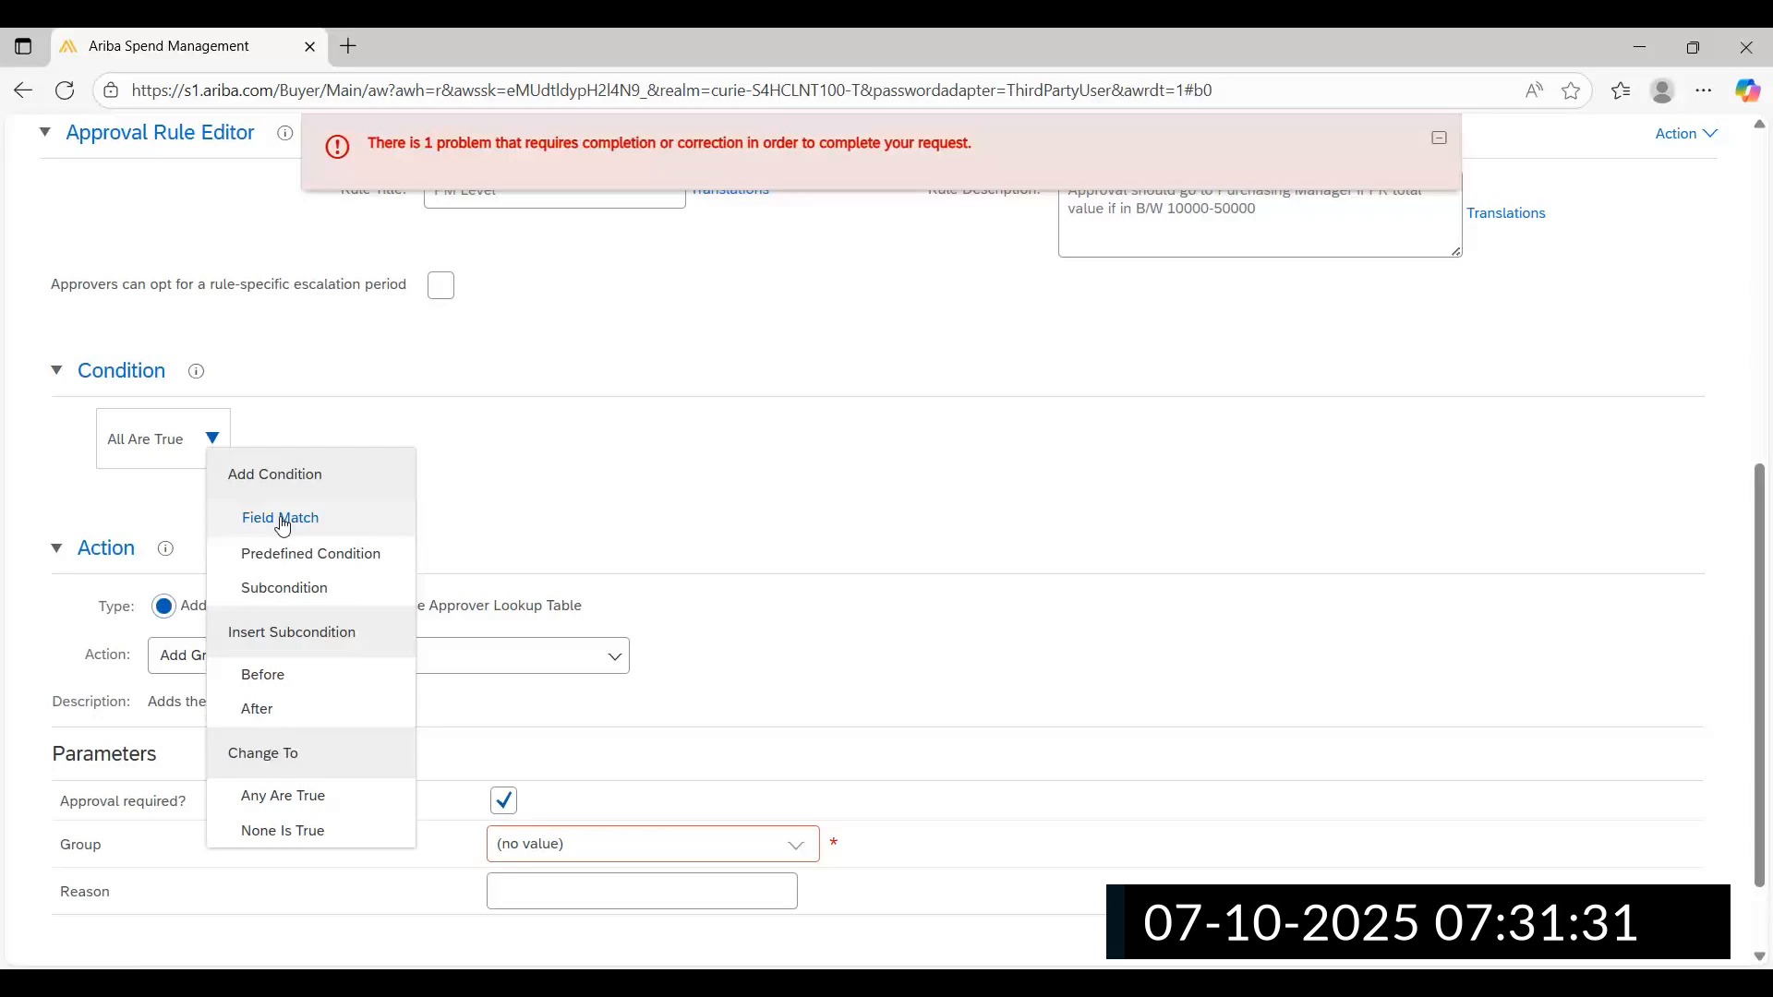
scroll(969, 515, "up", 1)
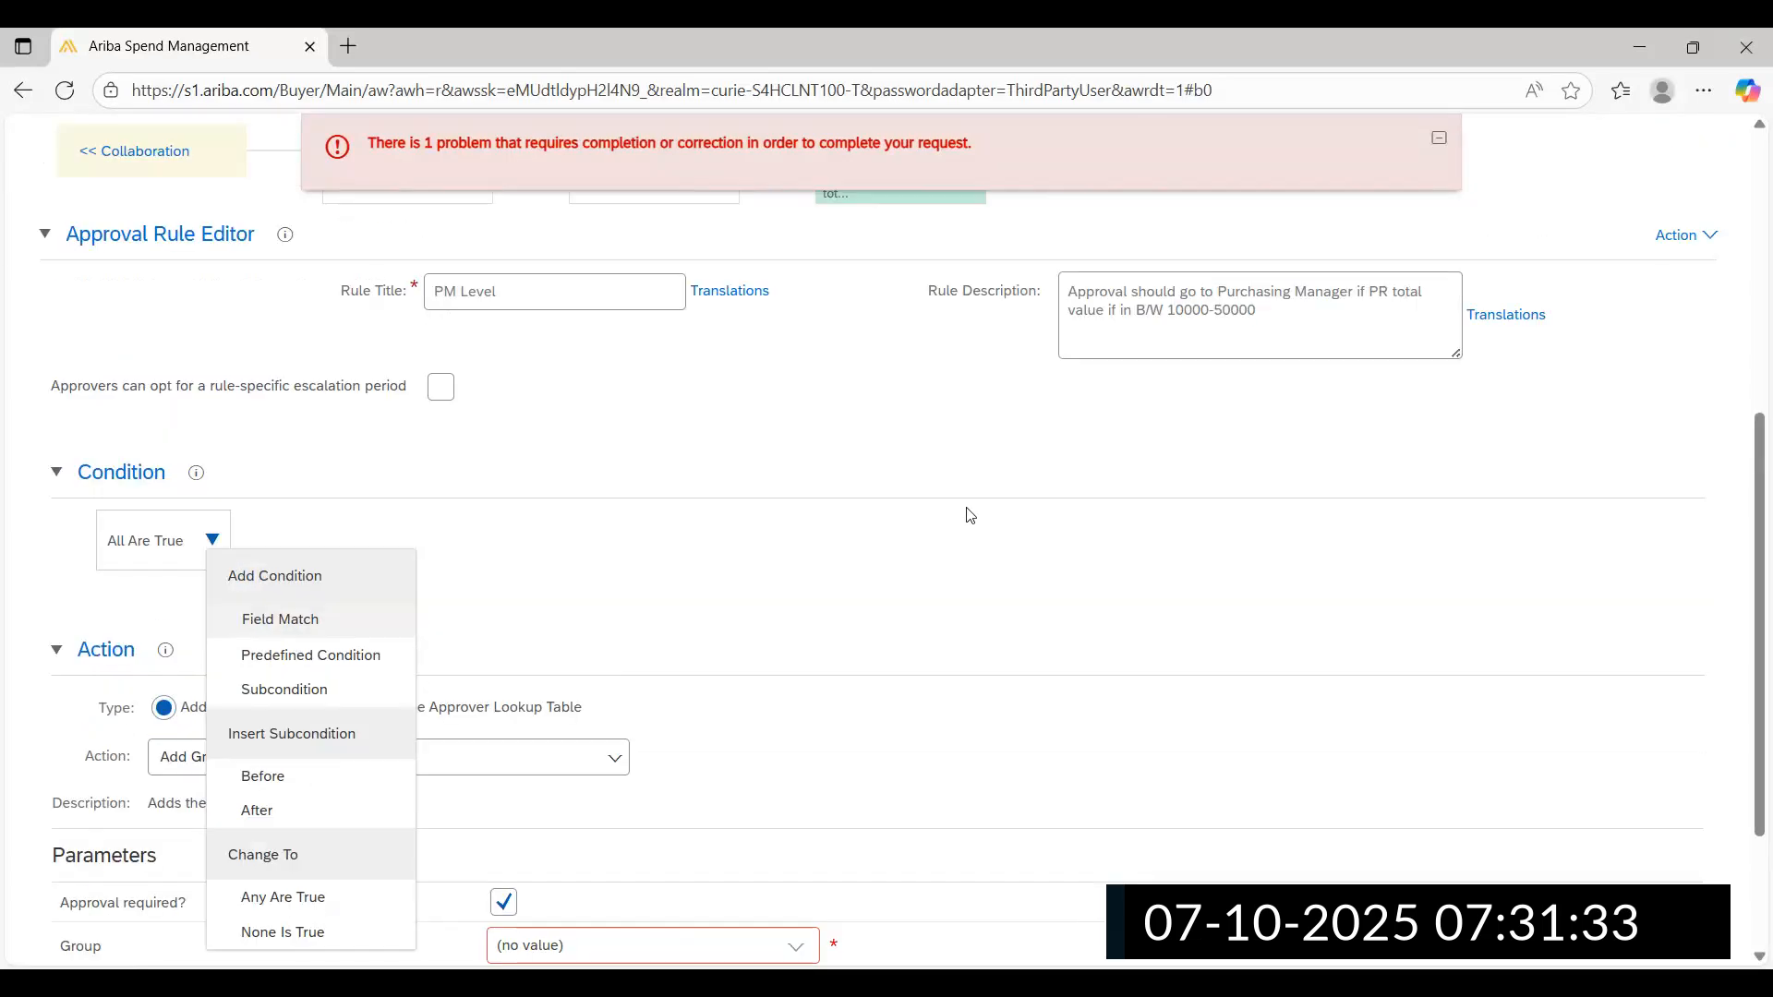
scroll(969, 515, "up", 1)
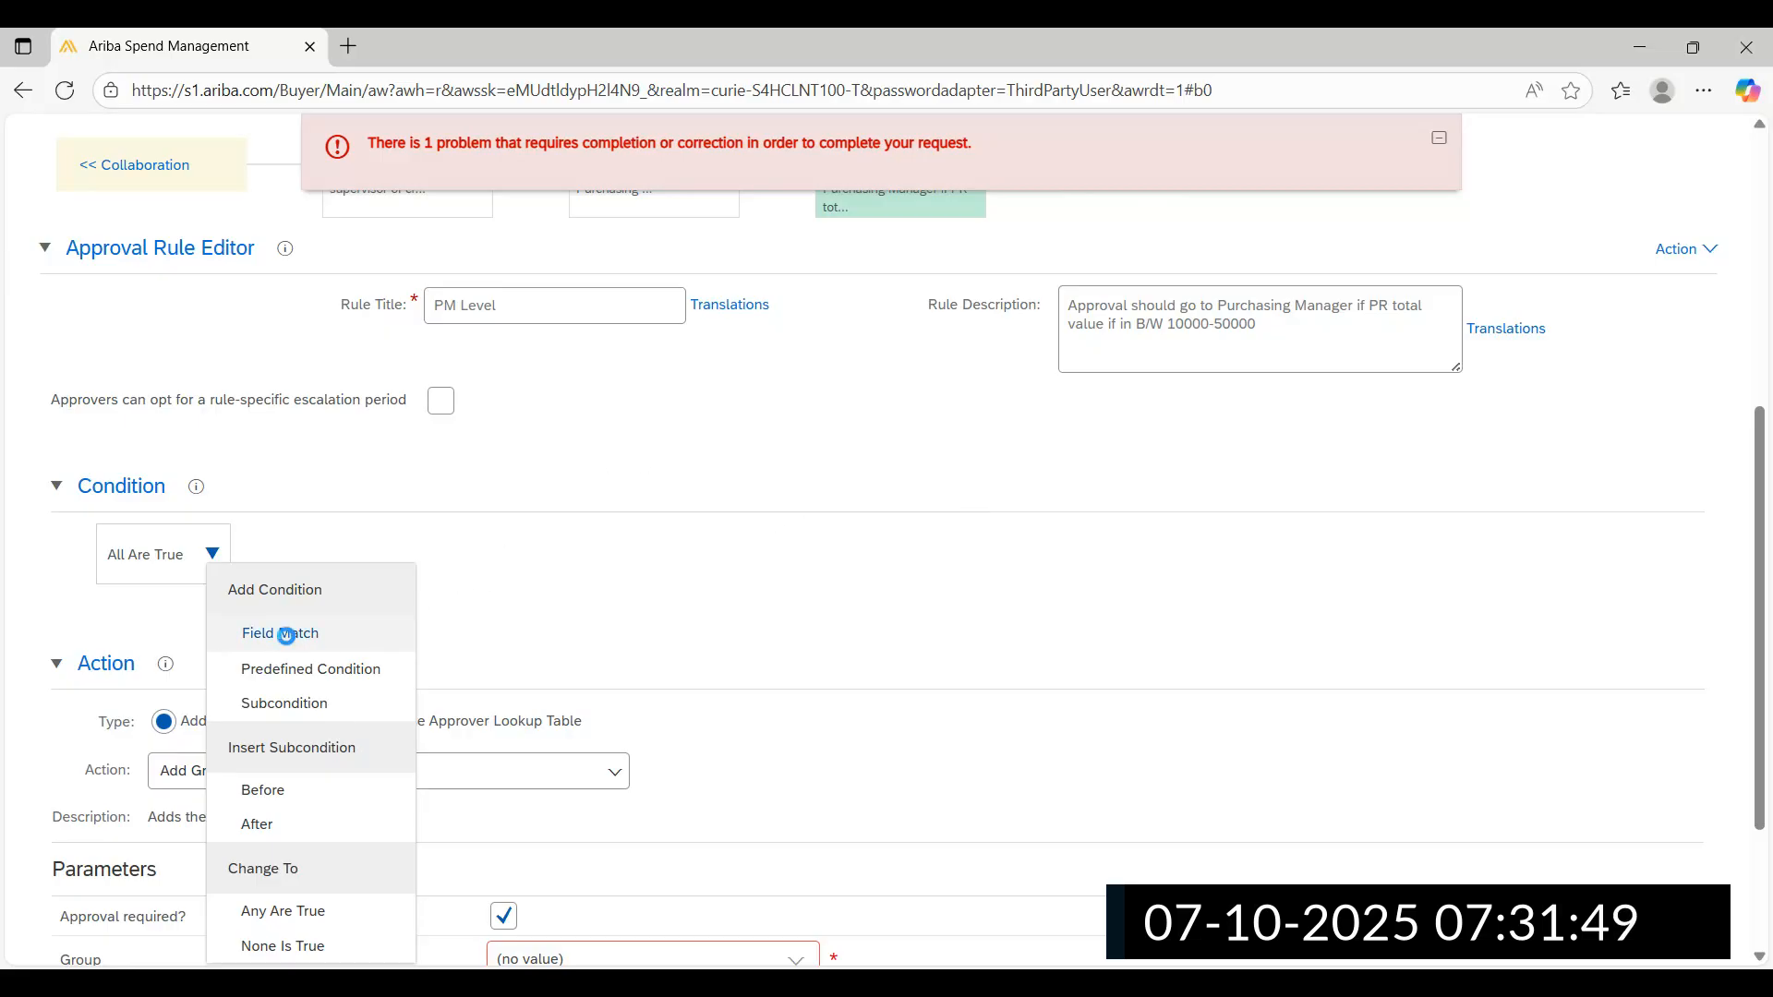
left_click(286, 633)
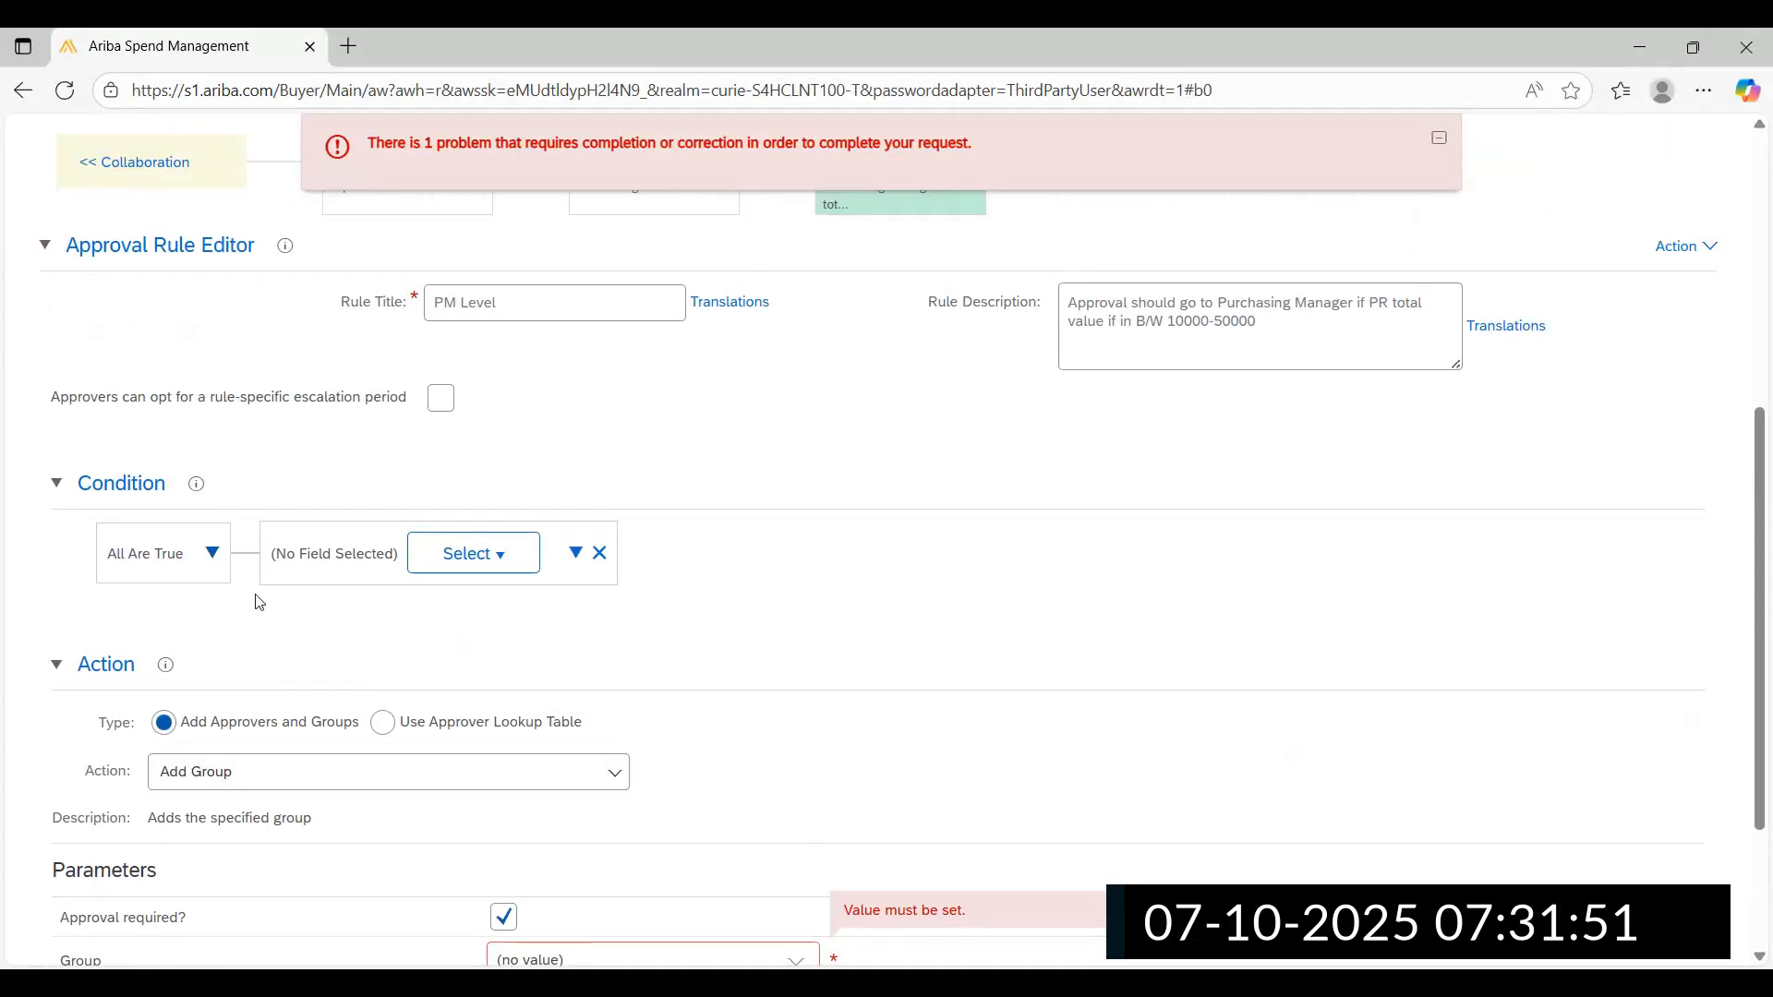
left_click_drag(288, 550, 404, 554)
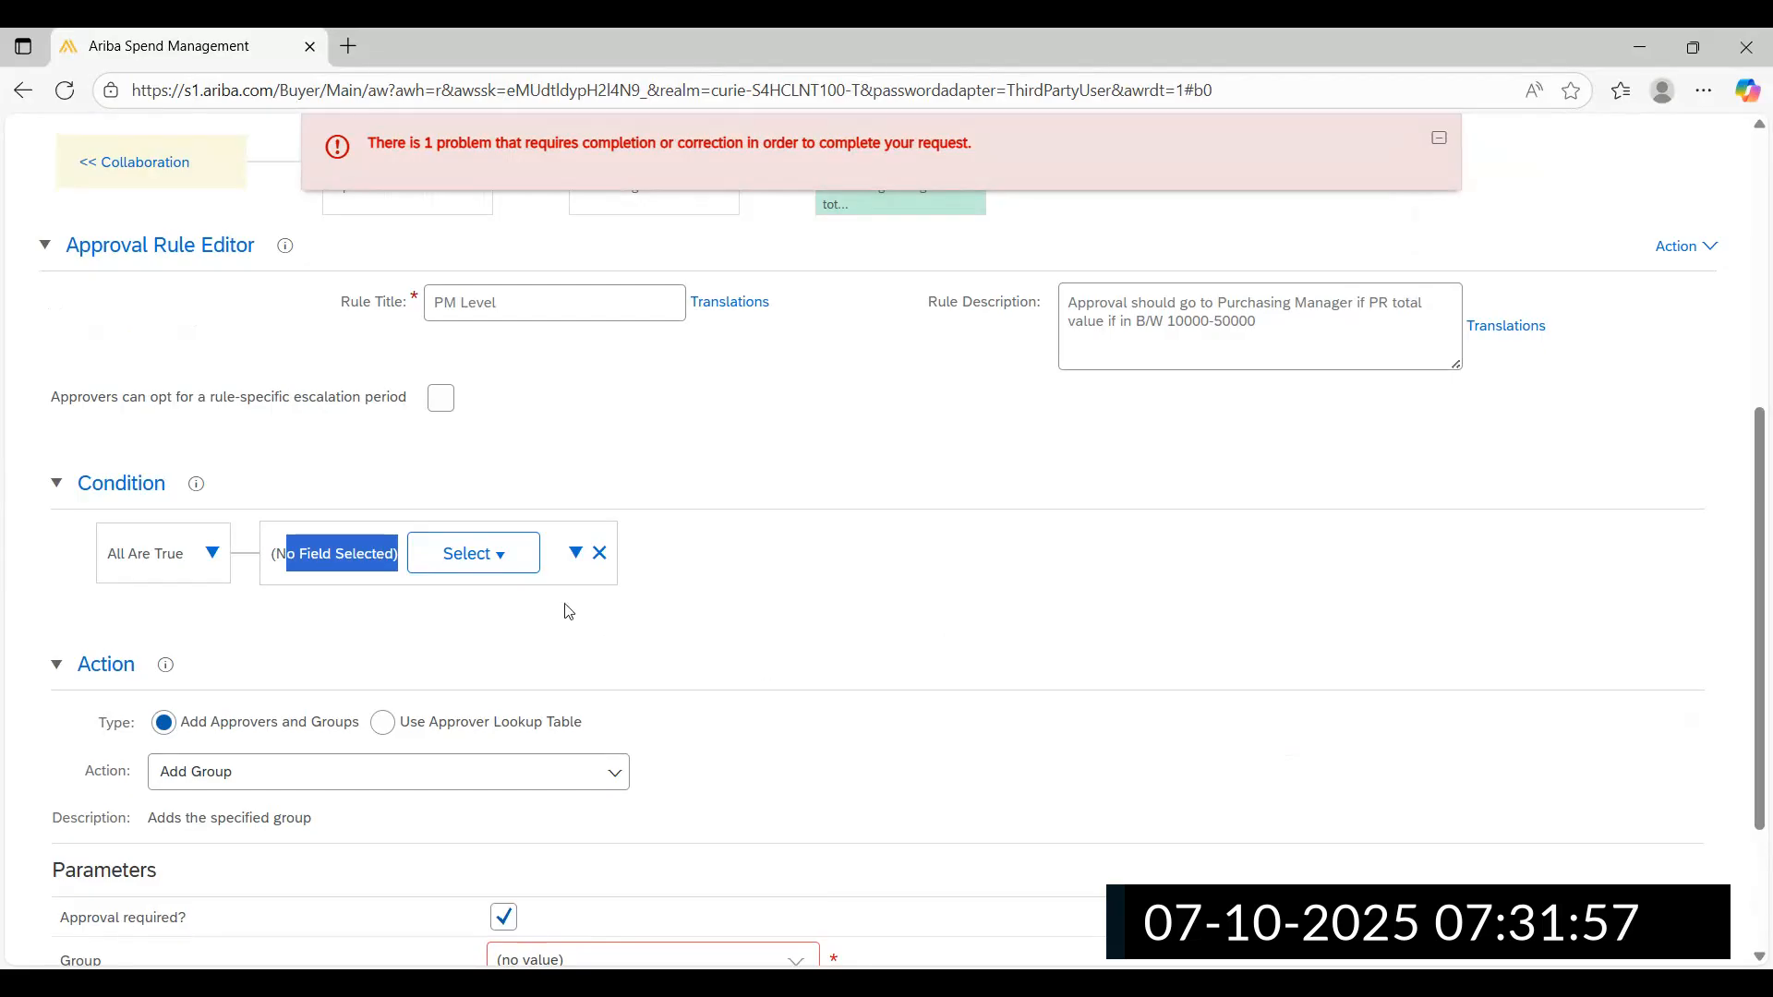
left_click(499, 565)
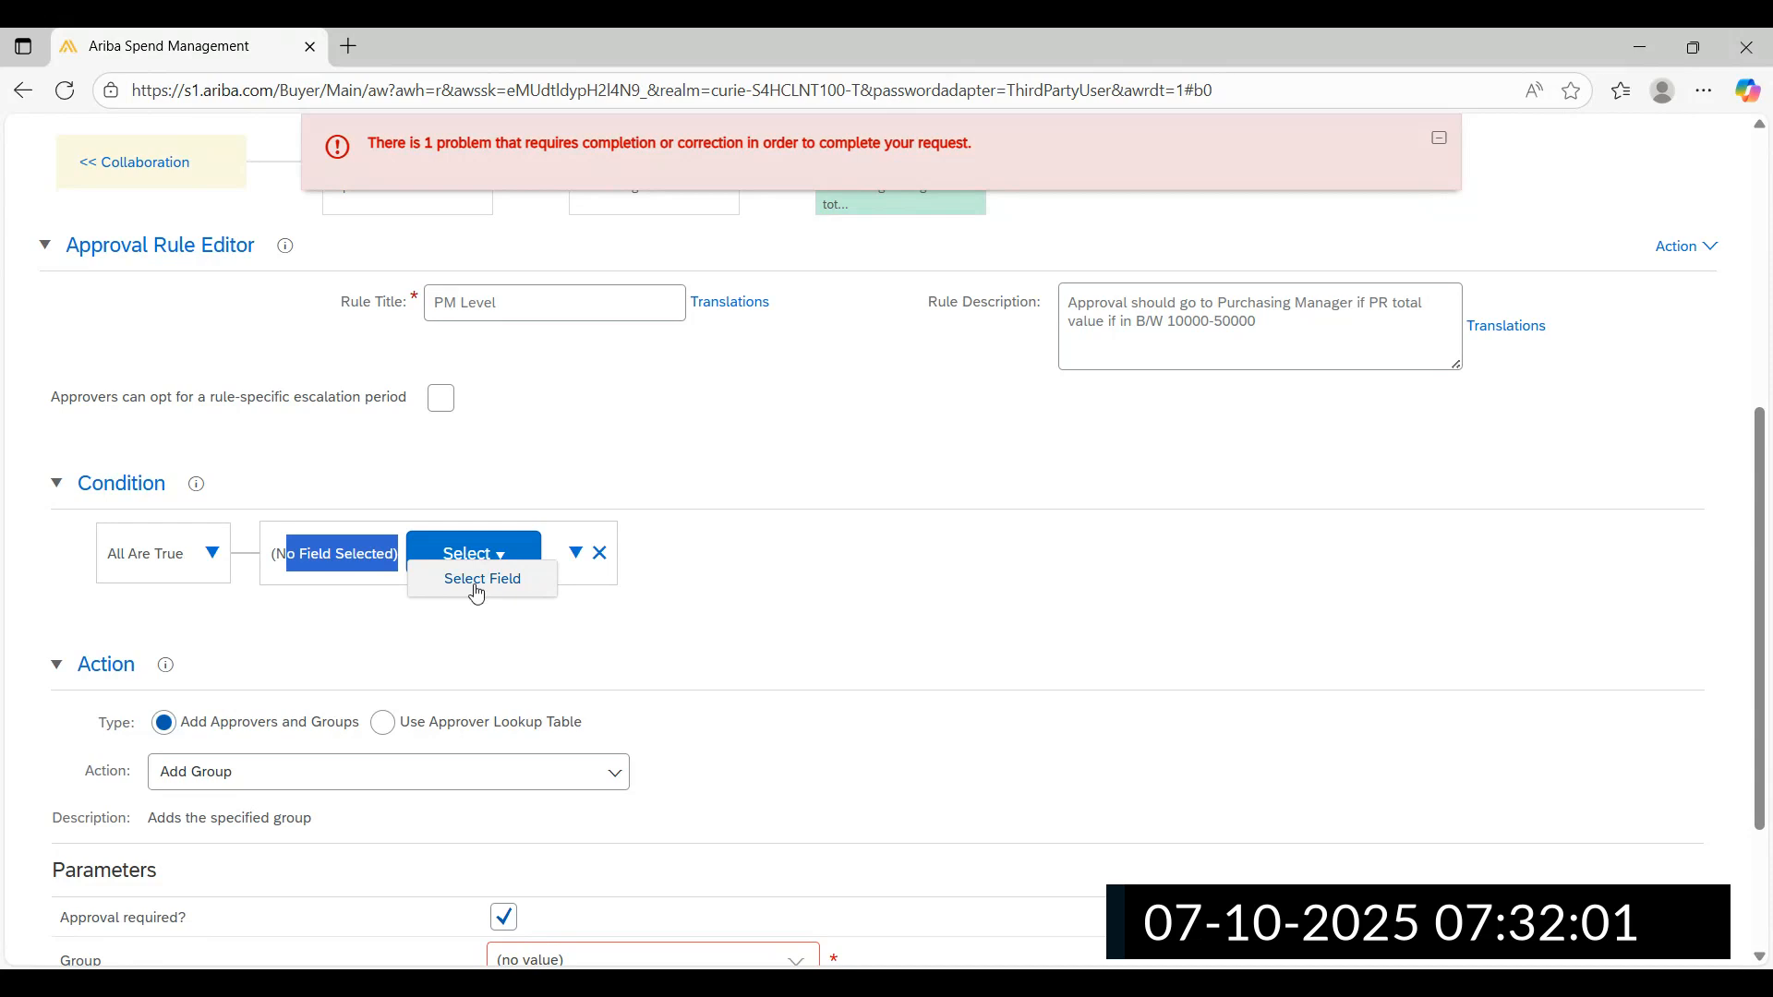
left_click(473, 582)
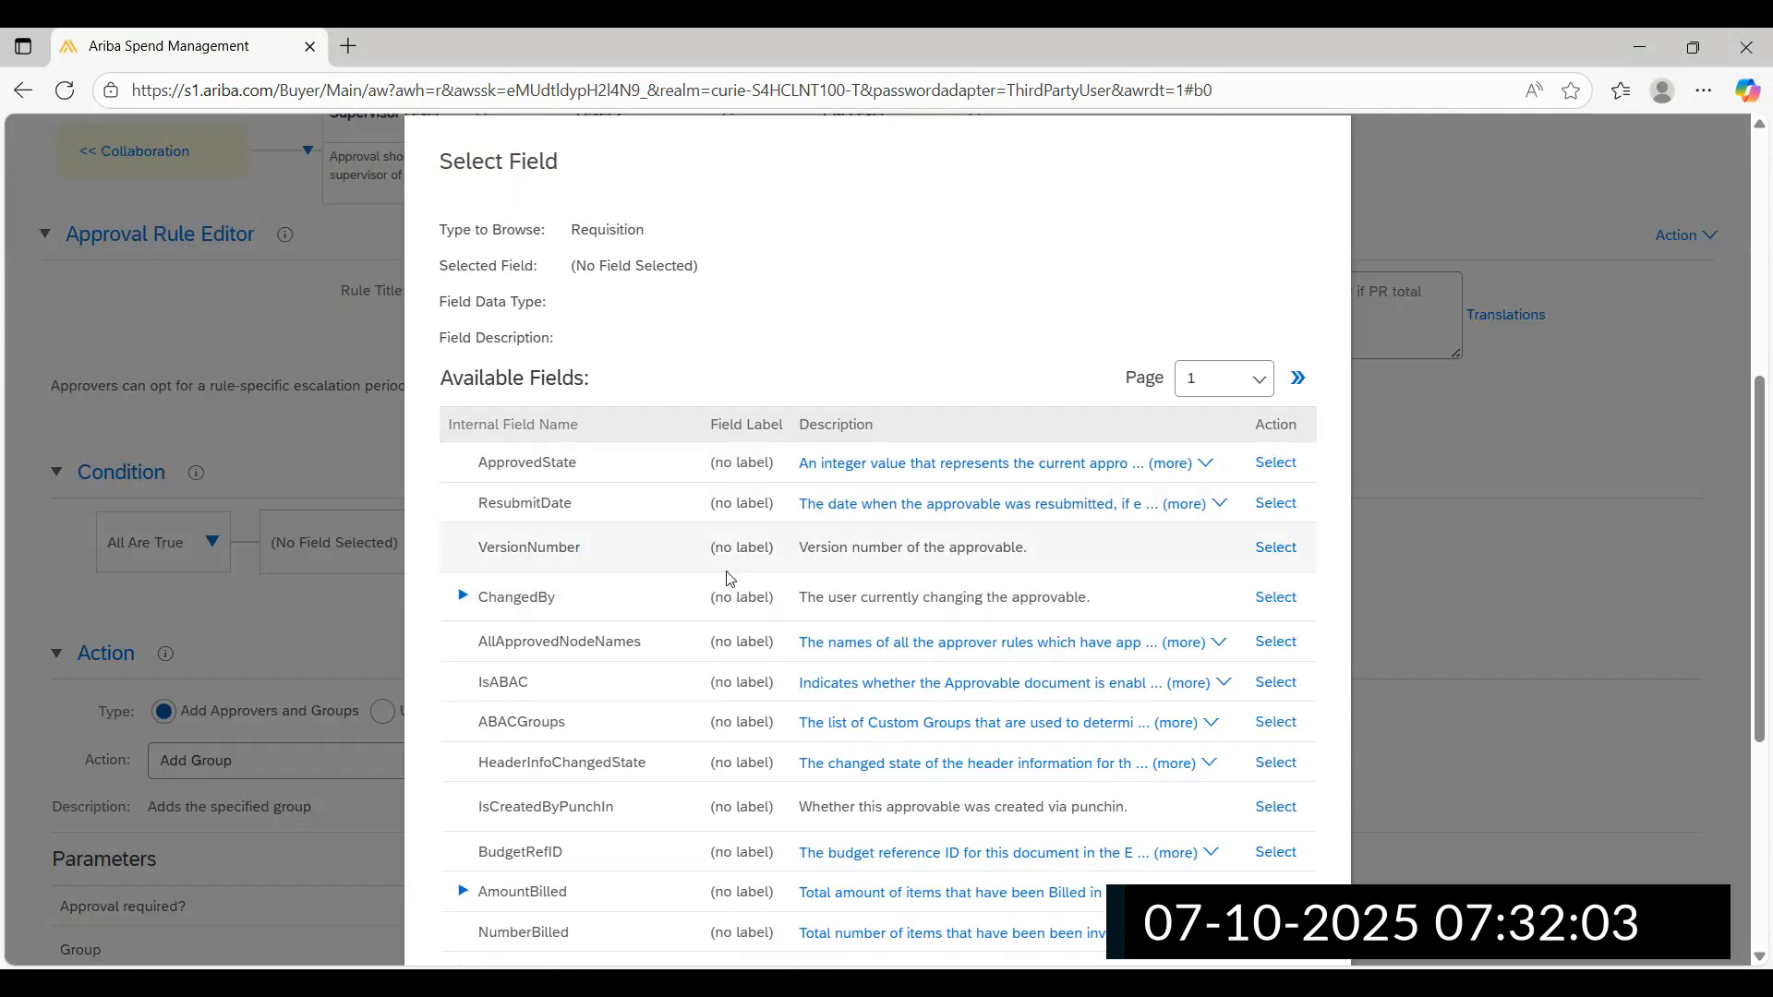
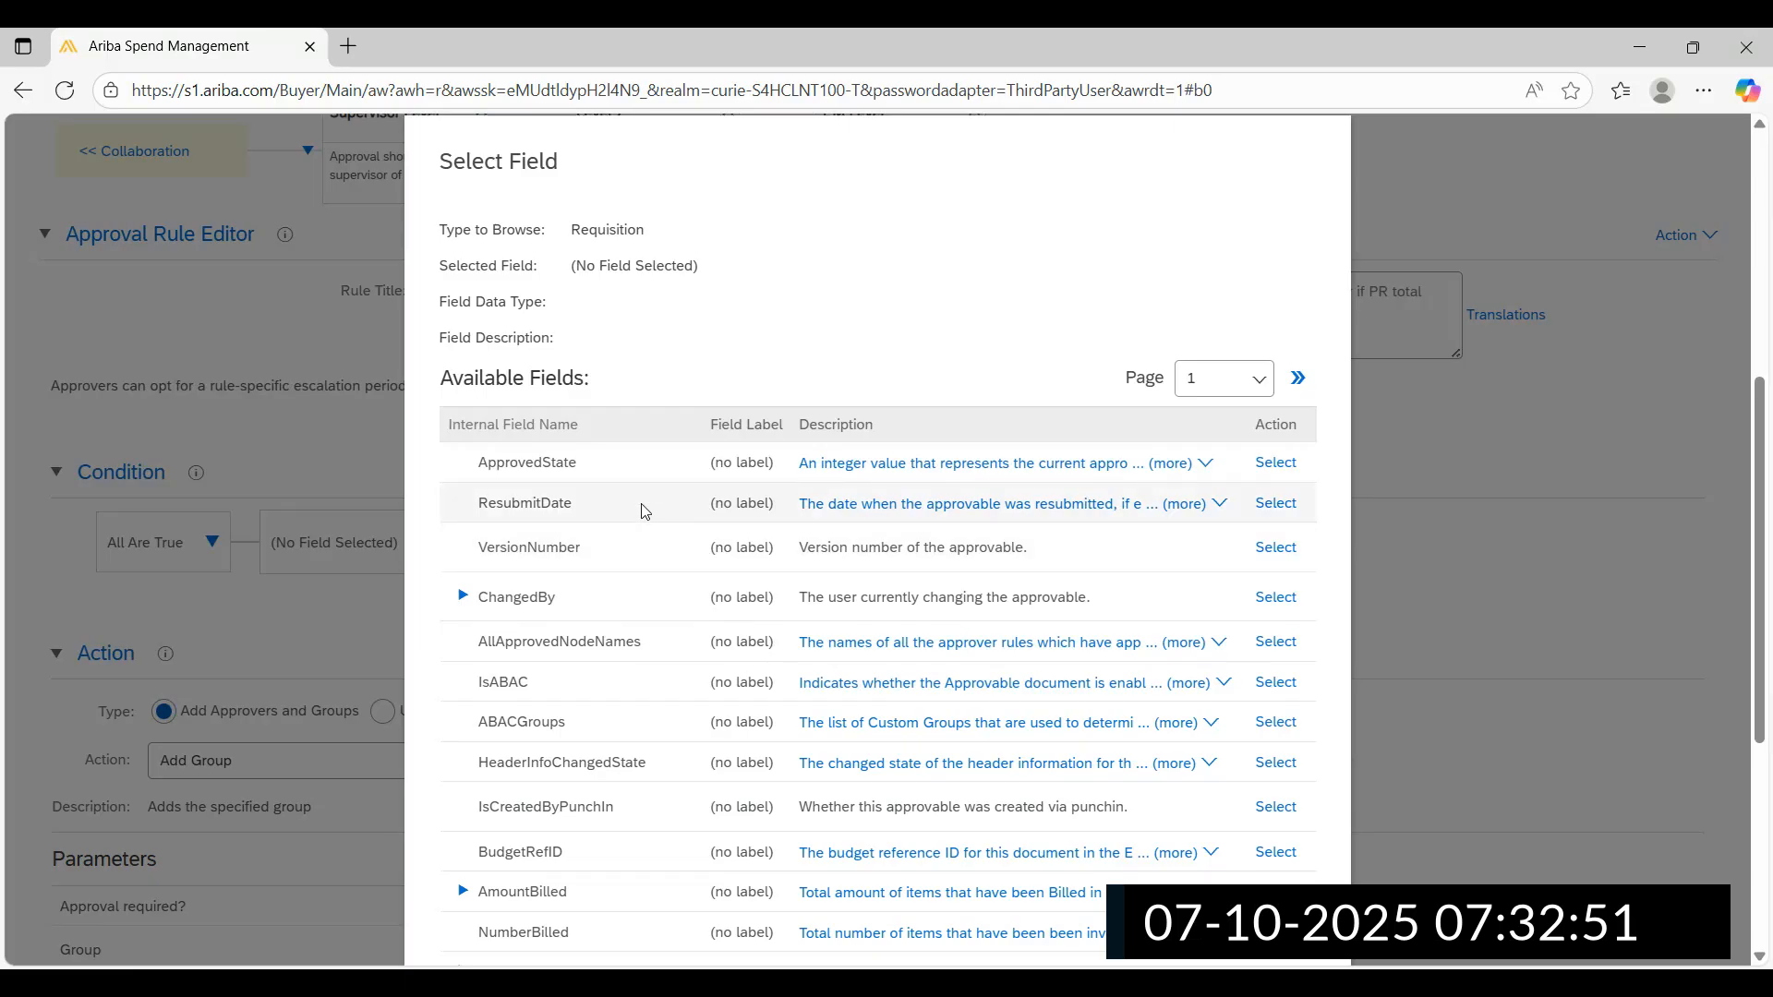
Look through the first page of available requisition fields and check how many pages the list offers
scroll(644, 512, "down", 1)
scroll(644, 512, "down", 4)
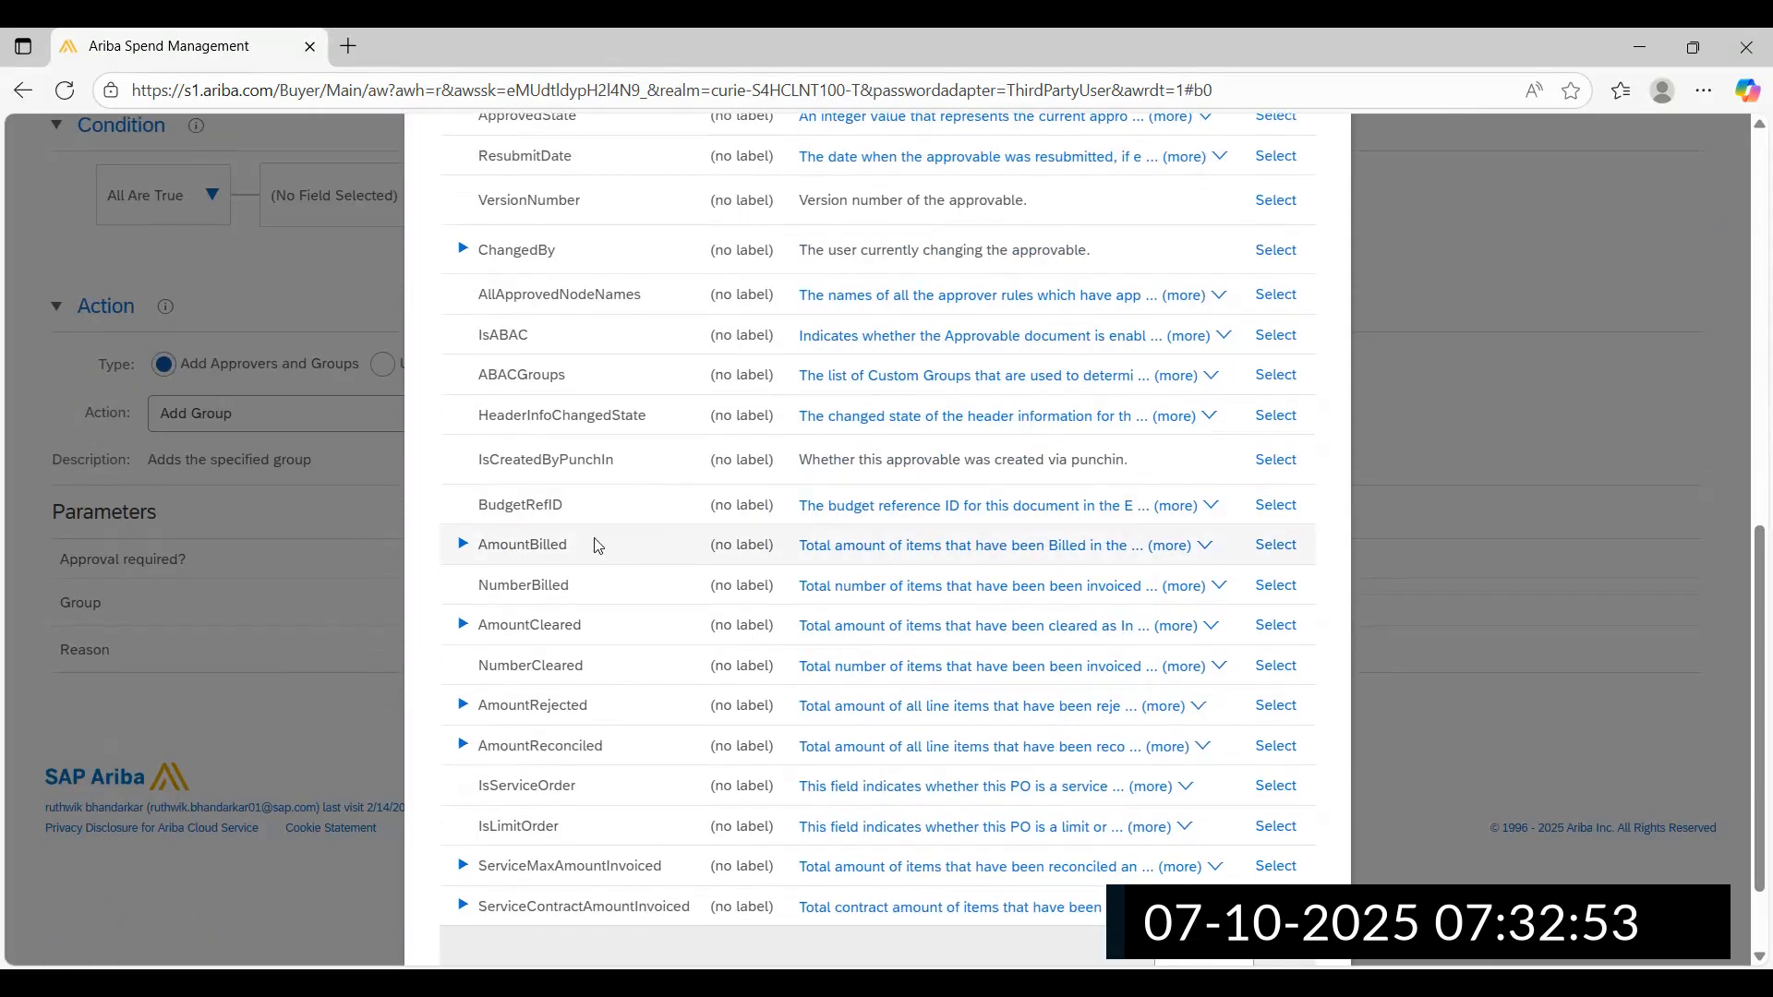
scroll(598, 545, "down", 1)
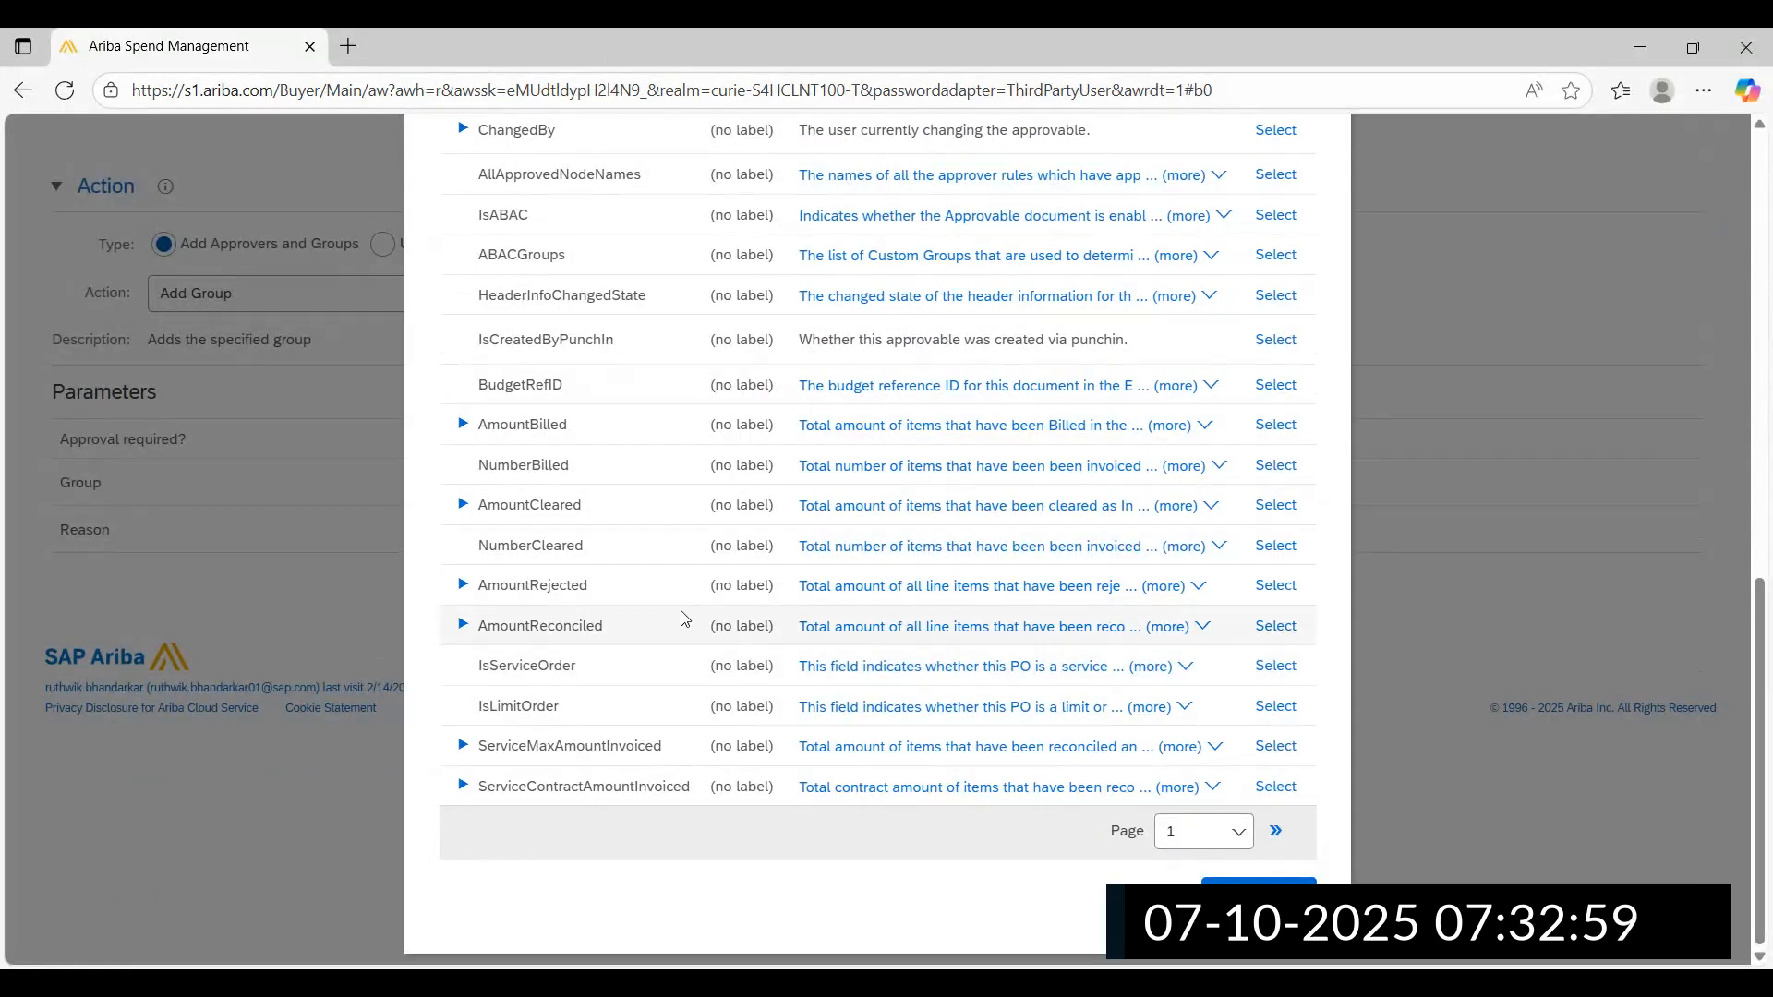
scroll(684, 618, "up", 1)
scroll(684, 619, "up", 3)
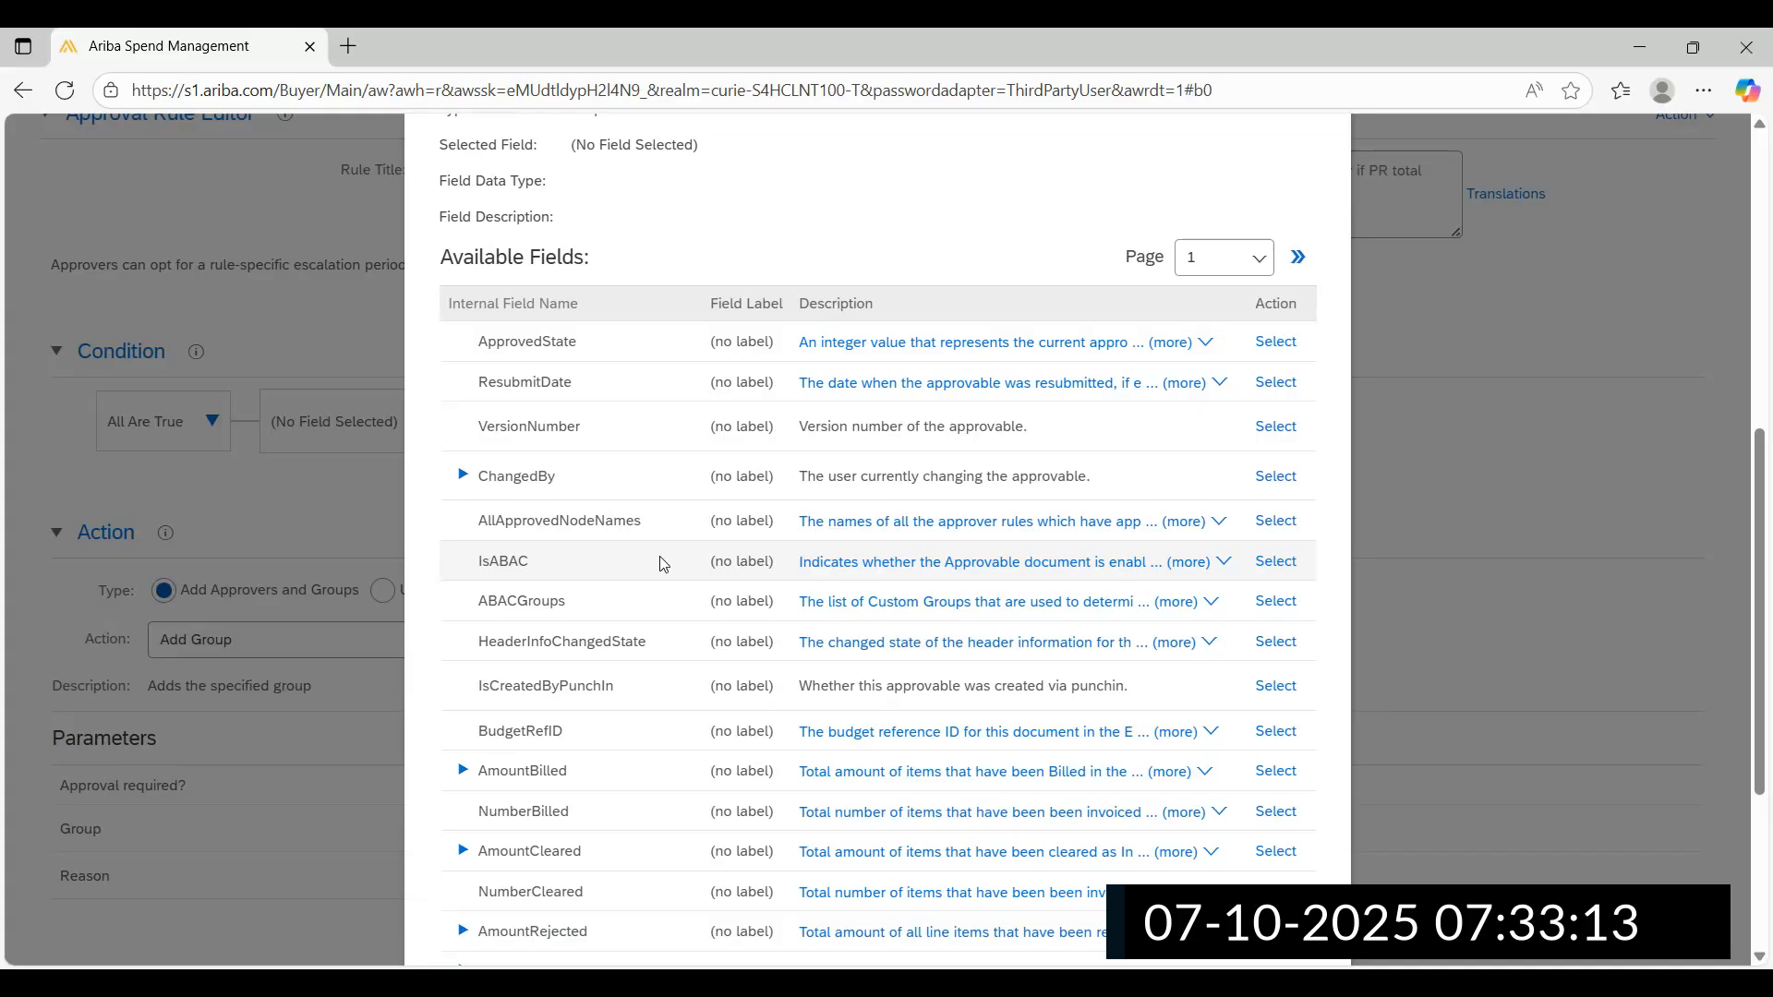
left_click(1258, 266)
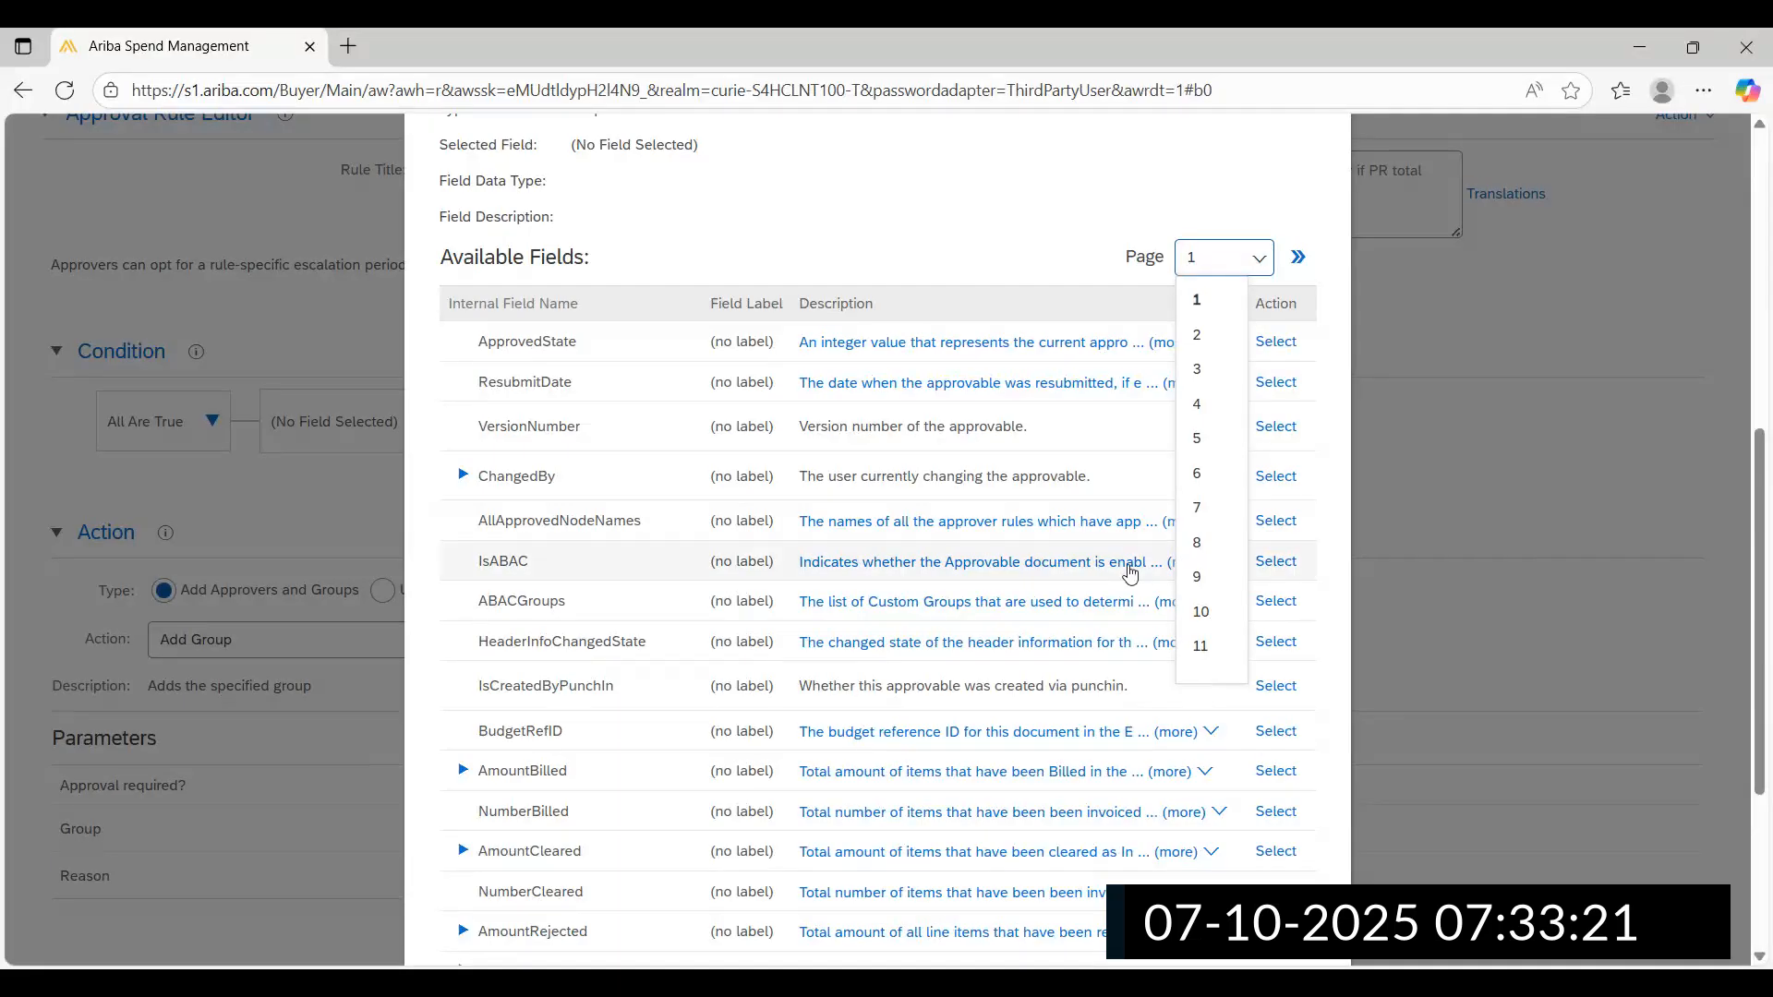
left_click(889, 266)
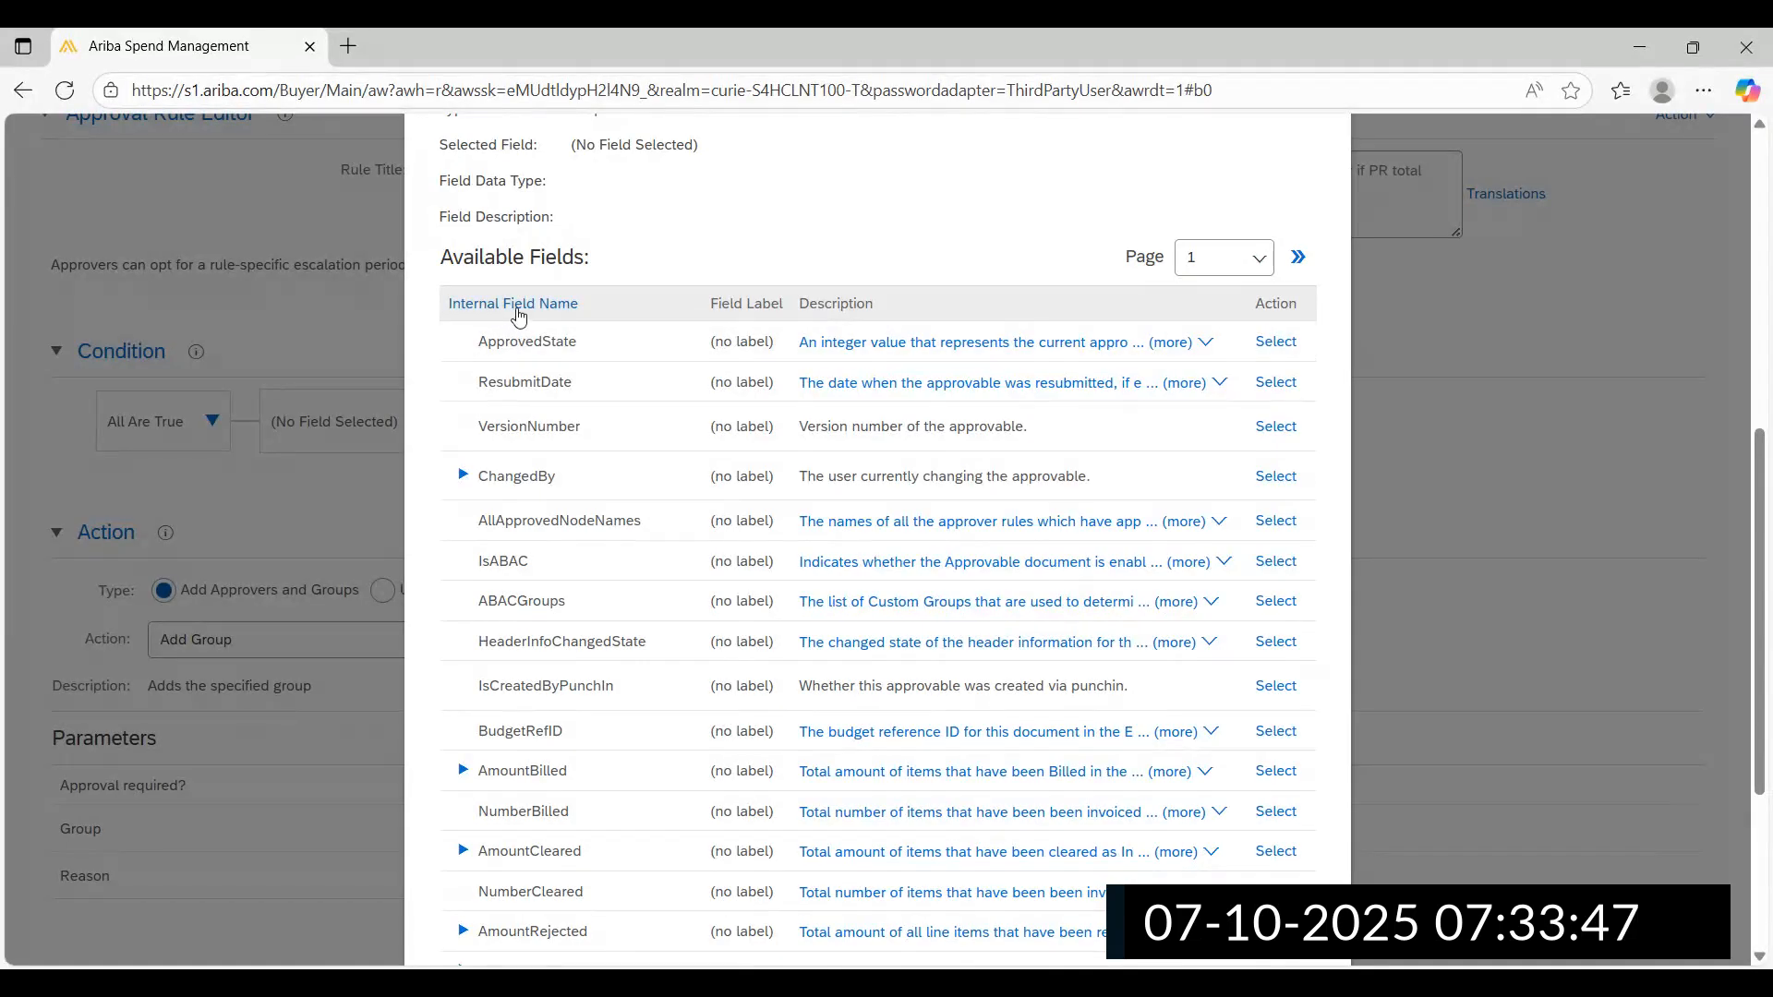
Sort the available fields by internal field name and look through pages 1 and 3 of the list
left_click(473, 305)
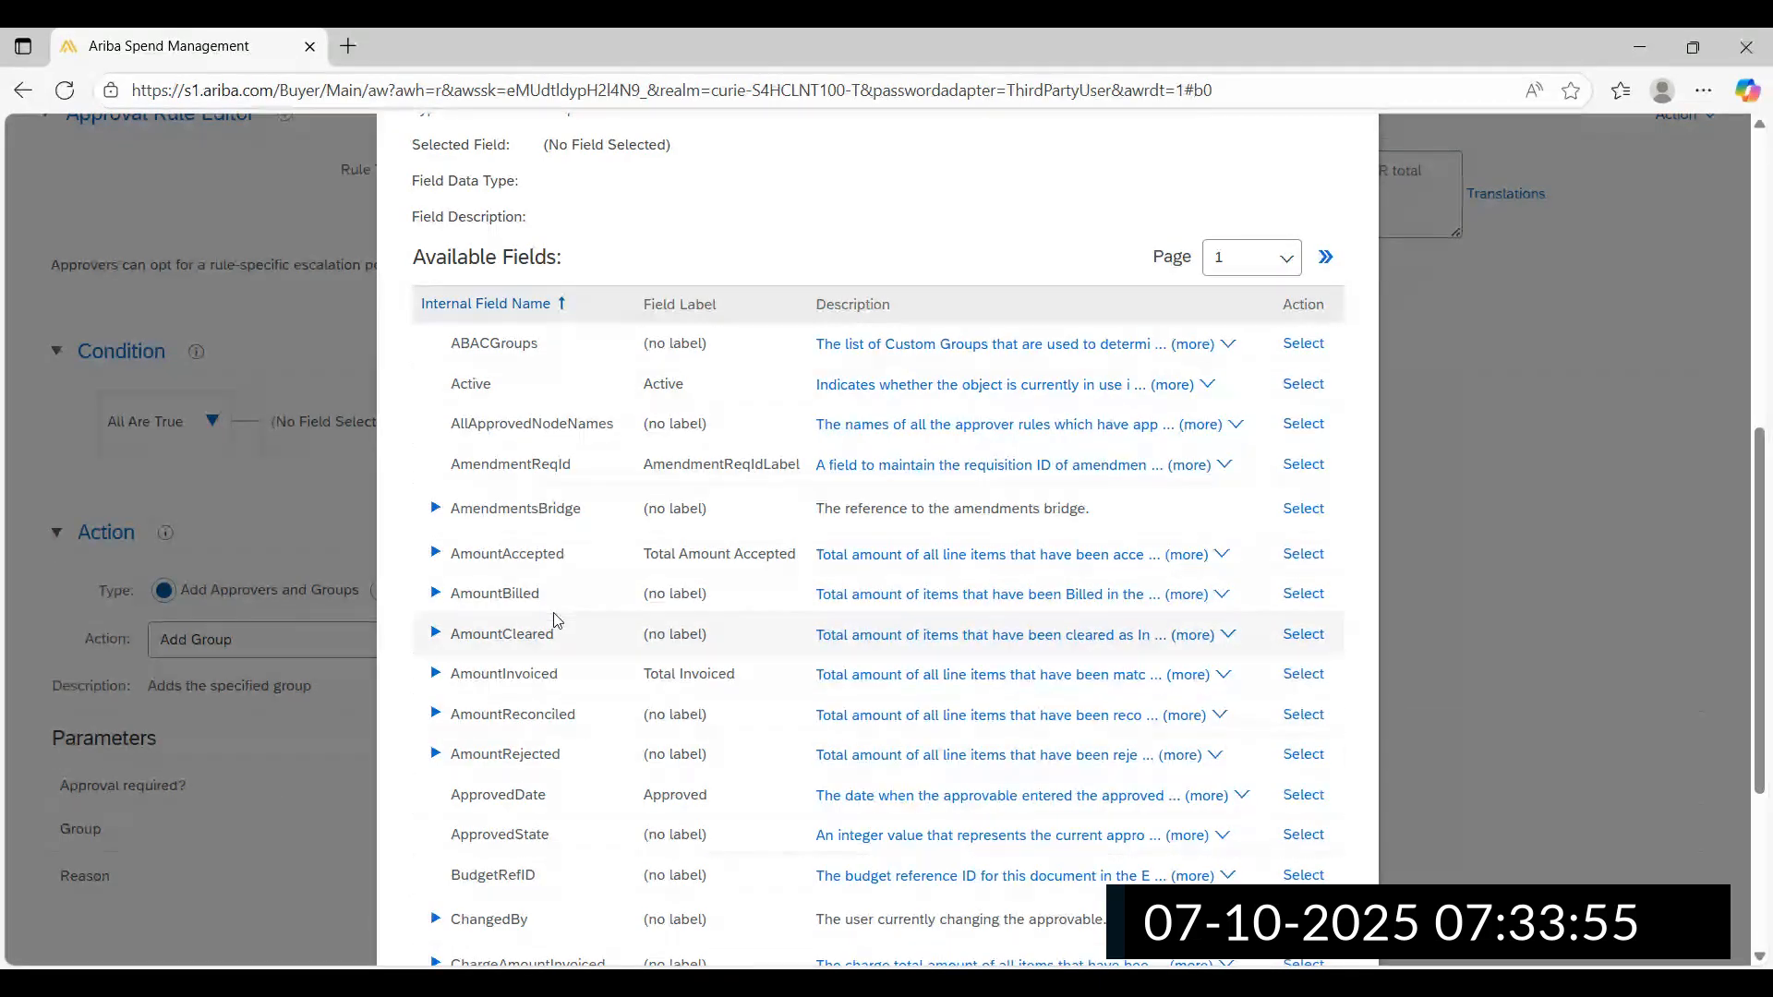
scroll(555, 619, "down", 2)
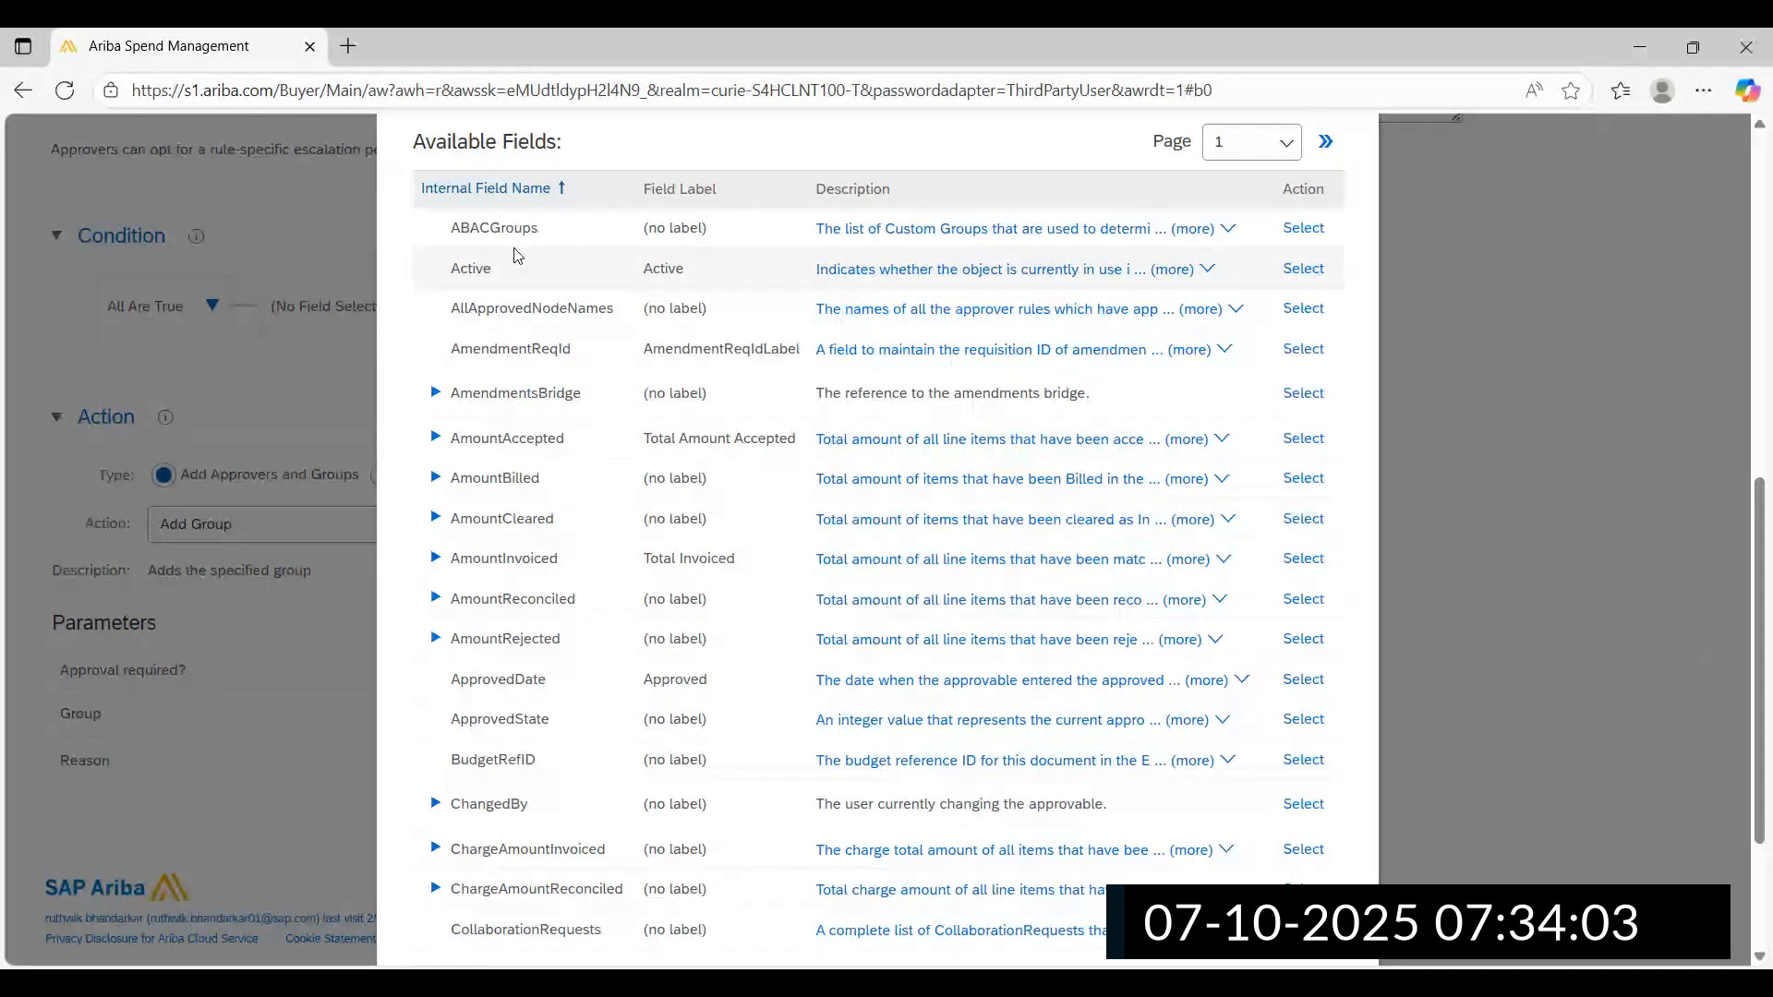
scroll(517, 388, "down", 2)
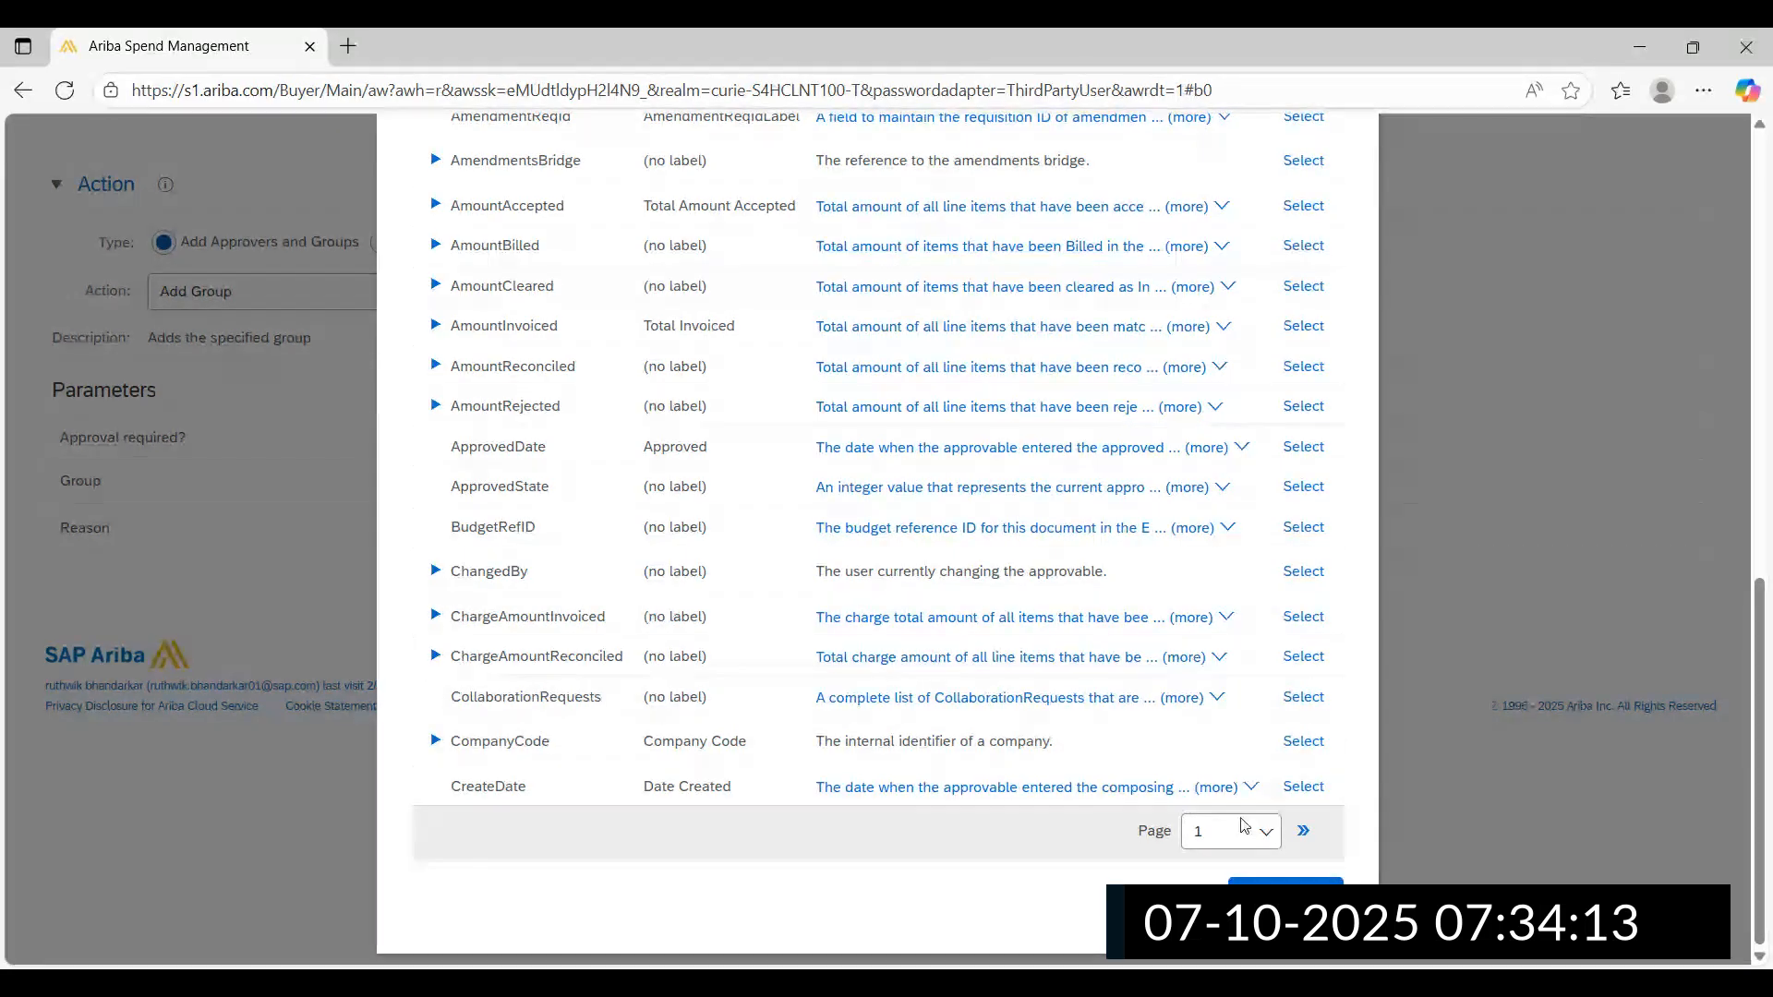
left_click(1210, 832)
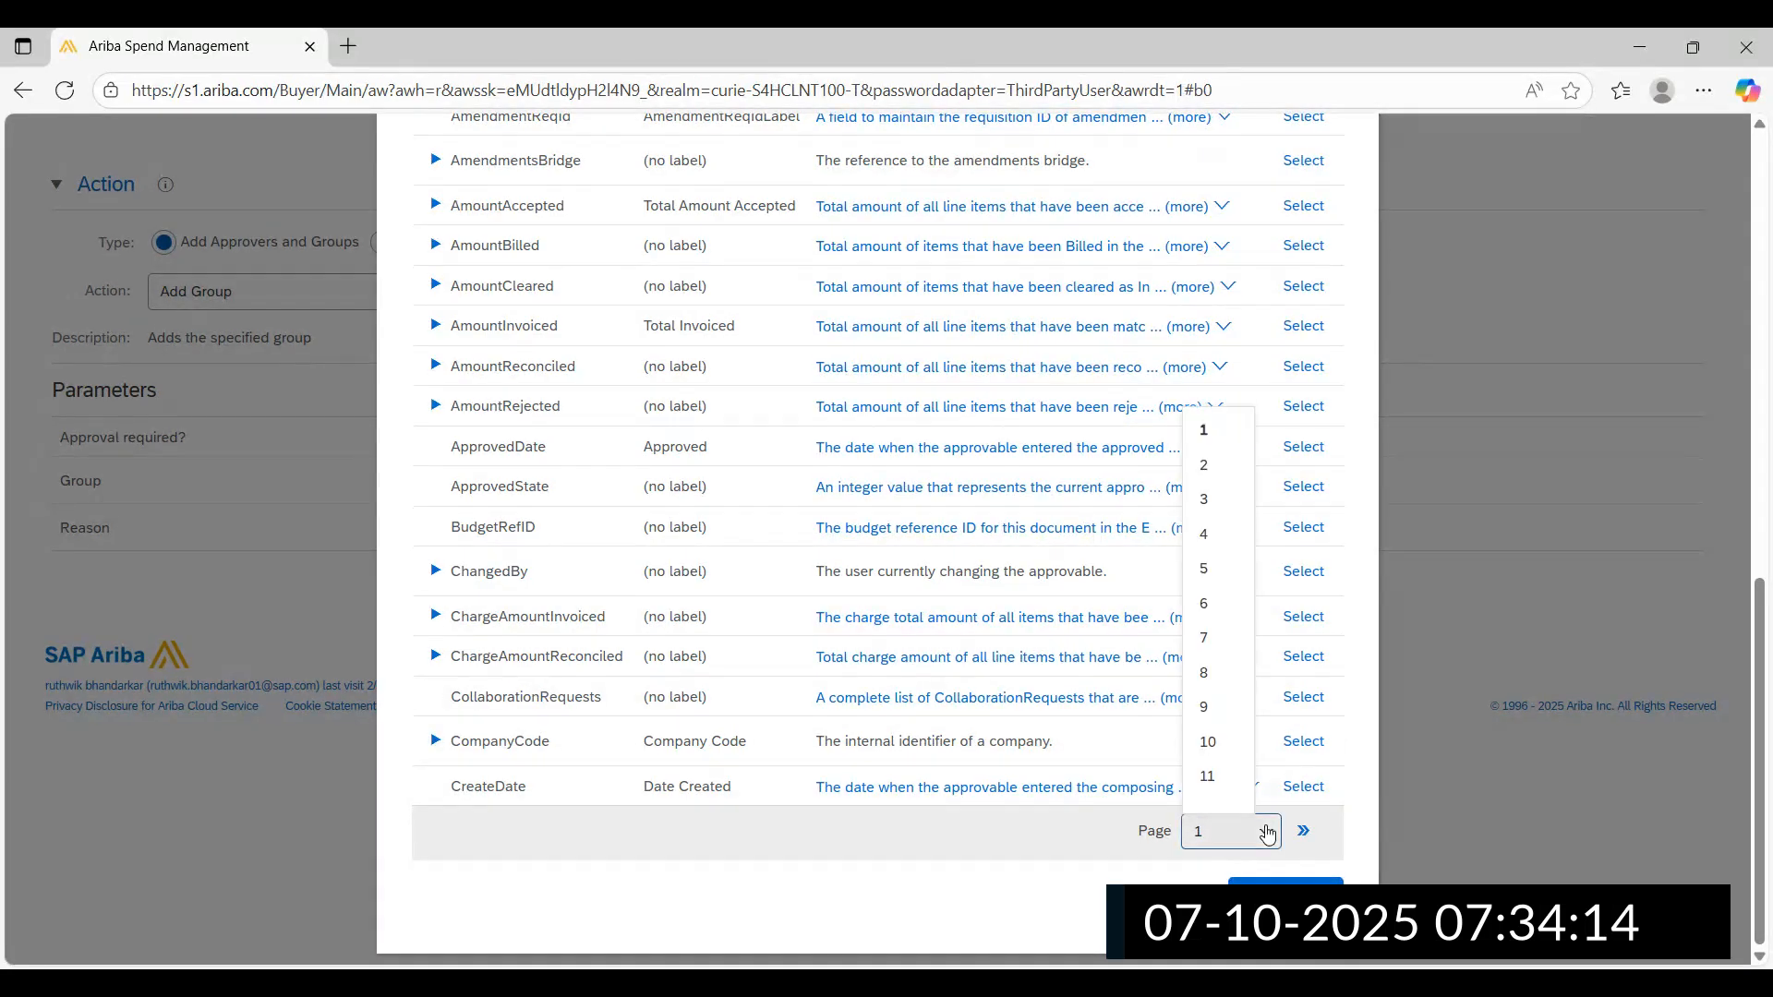
left_click(1203, 499)
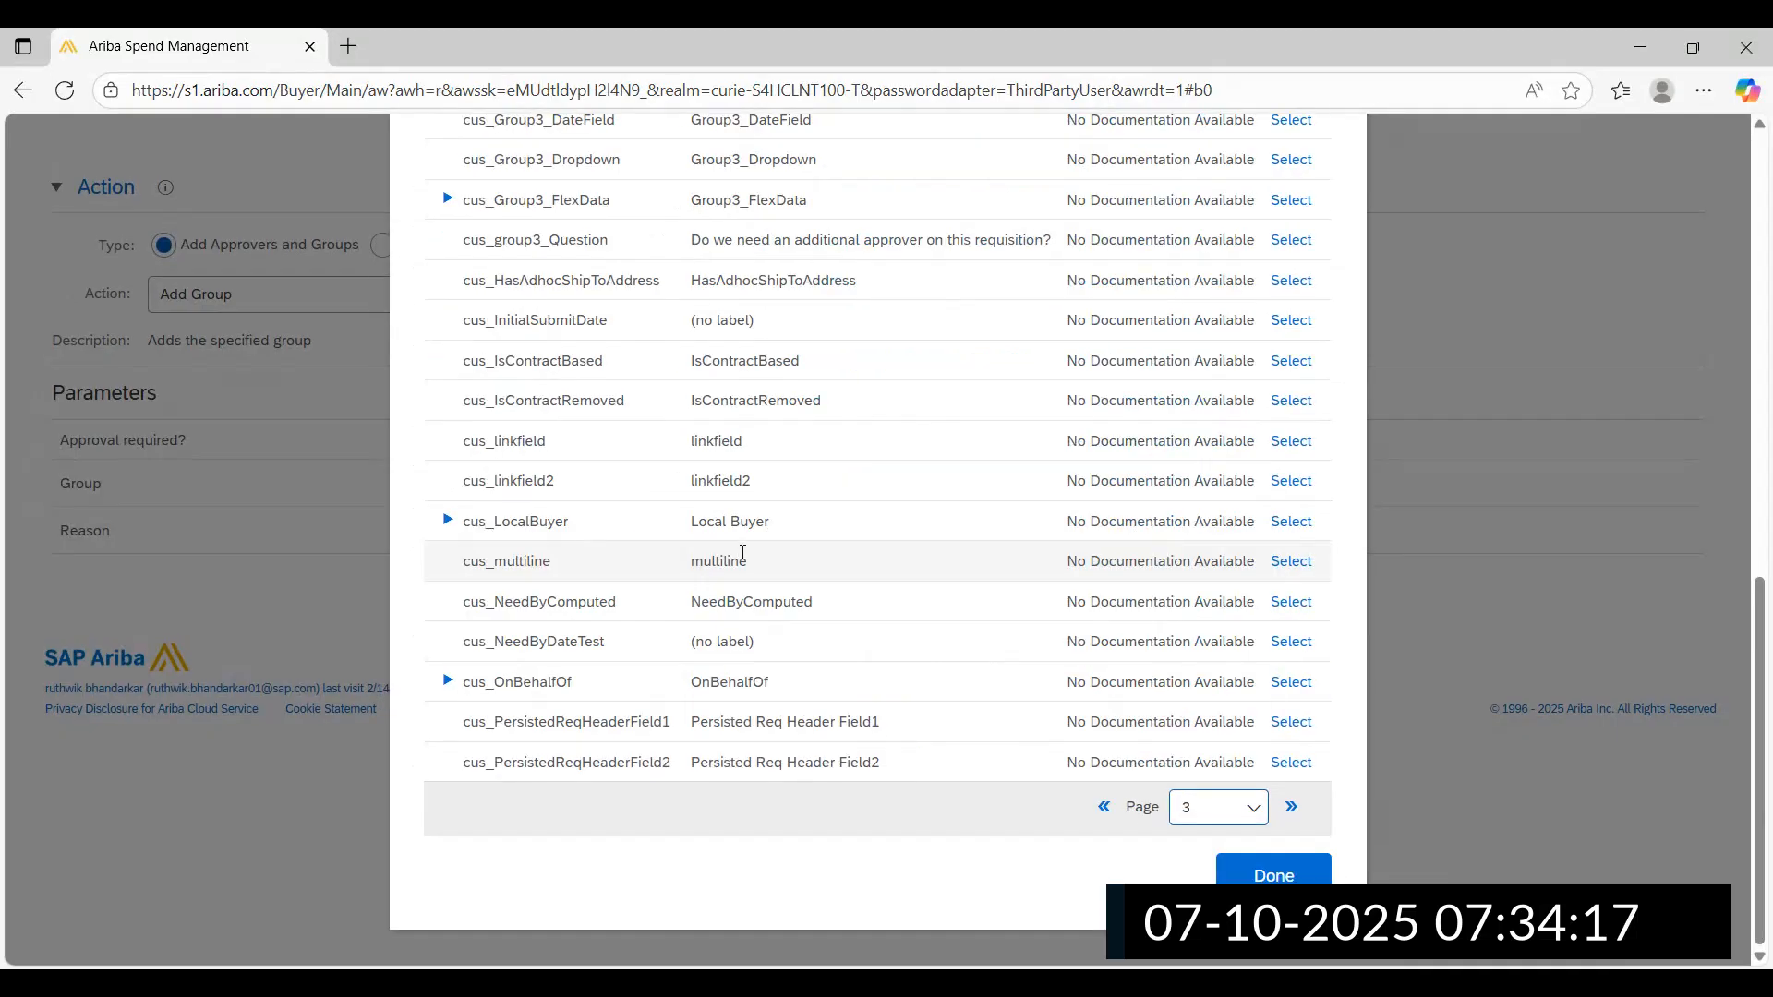
scroll(551, 570, "up", 3)
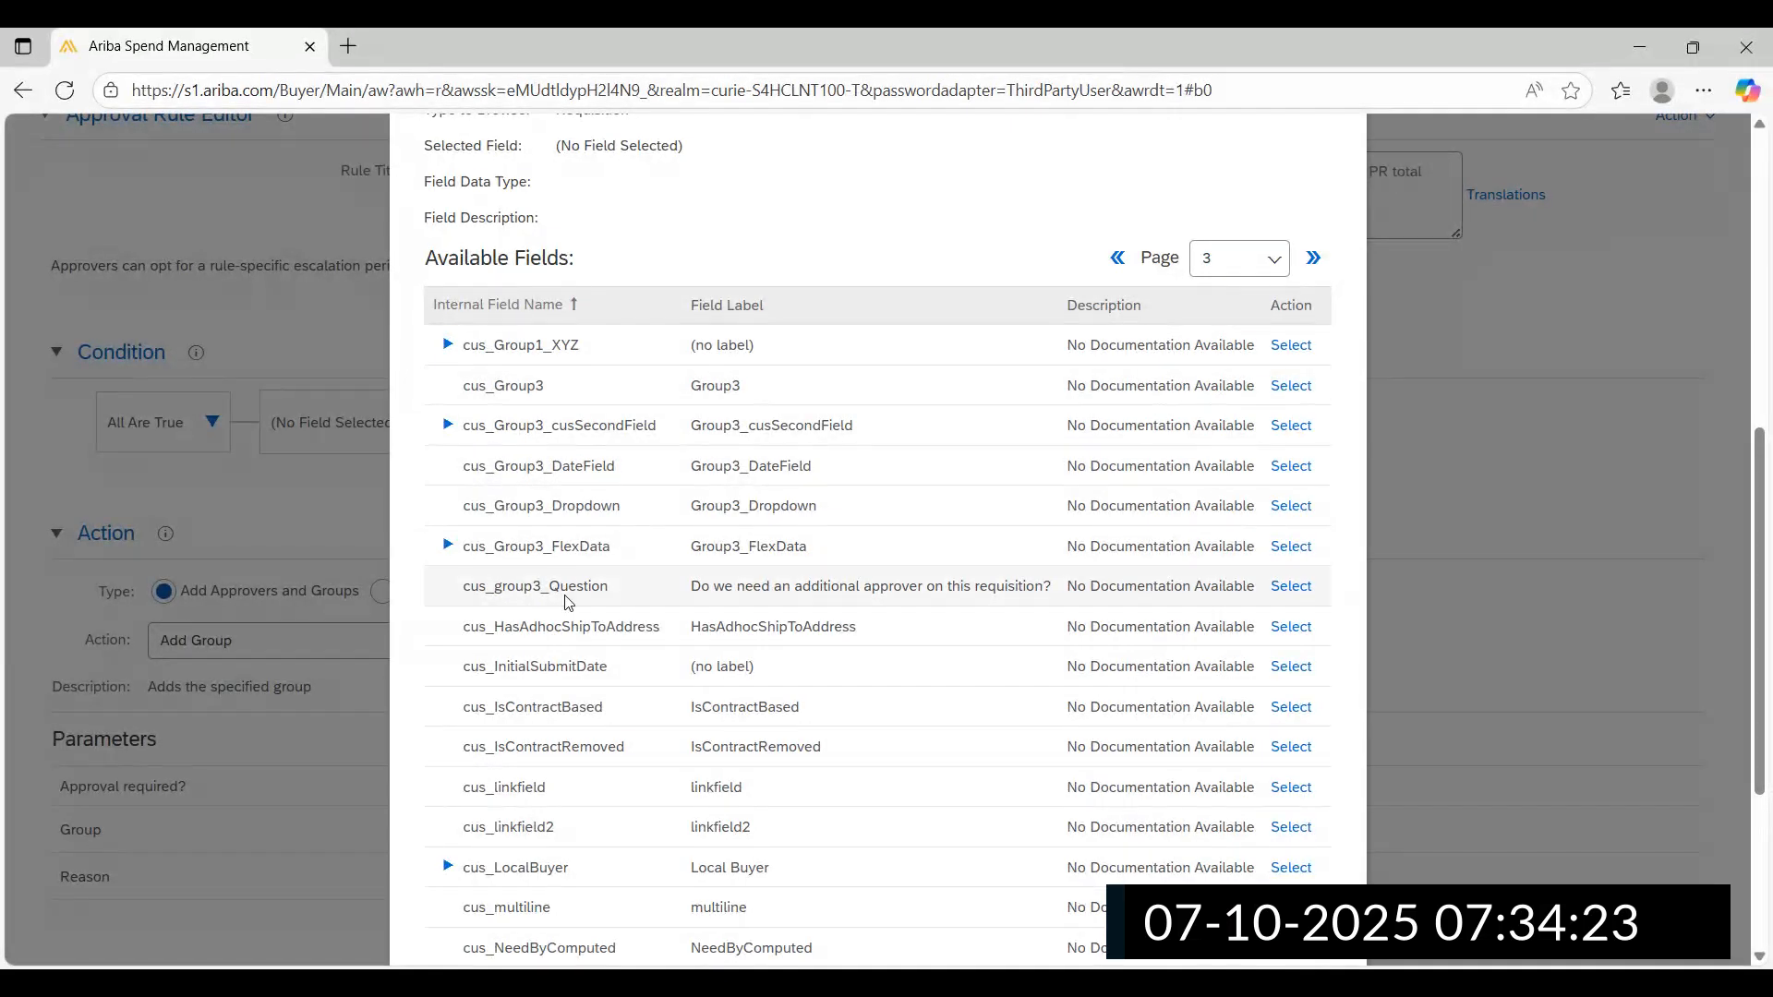
scroll(569, 602, "down", 3)
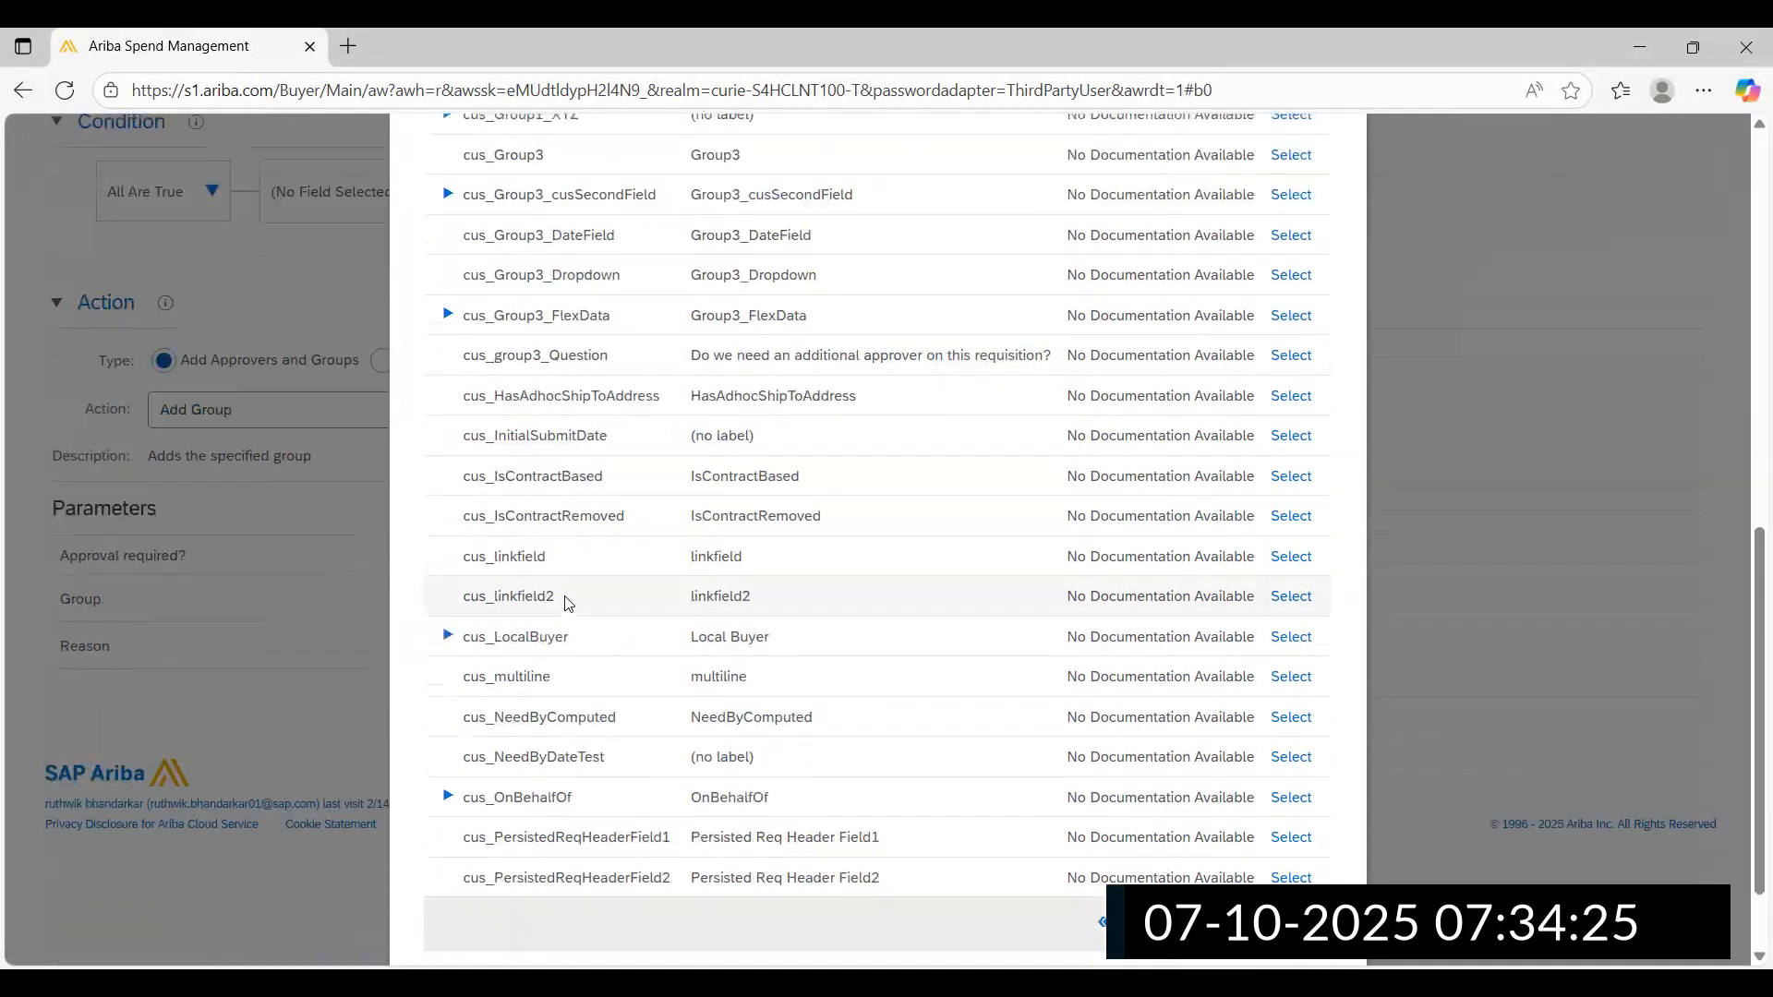
scroll(564, 591, "up", 5)
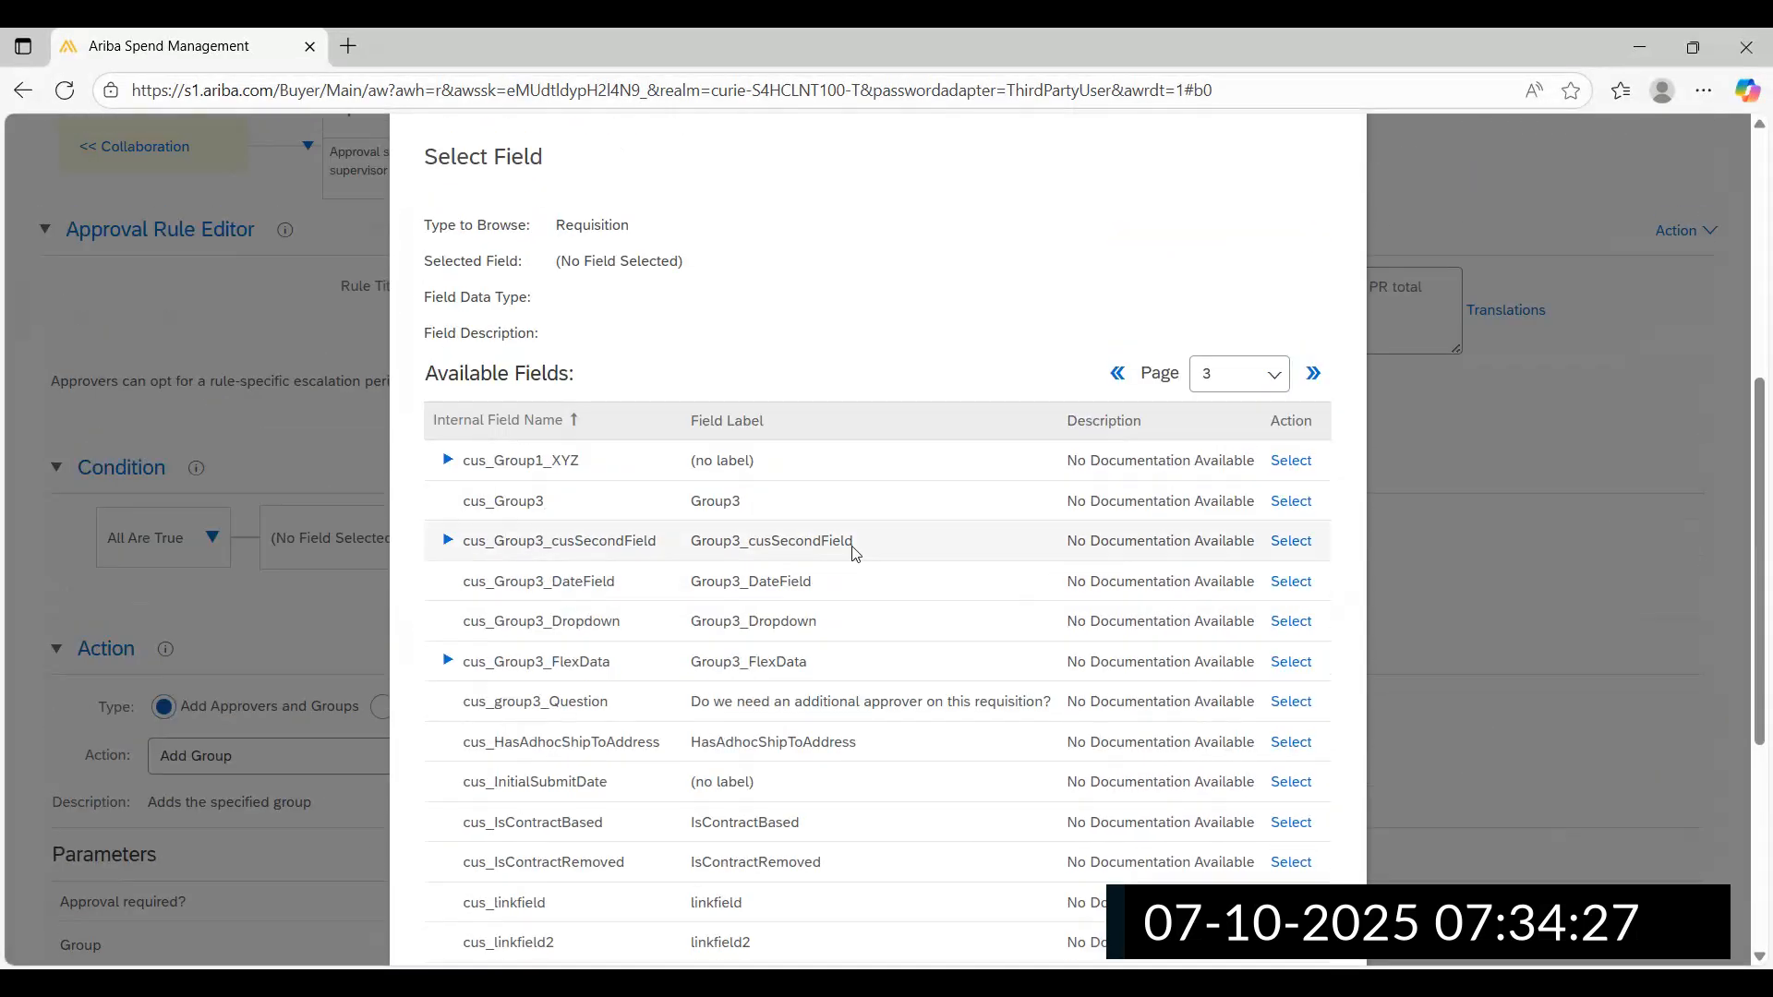
Look through pages 6 and 9 of the available requisition fields for a total amount field
left_click(1242, 397)
left_click(1215, 580)
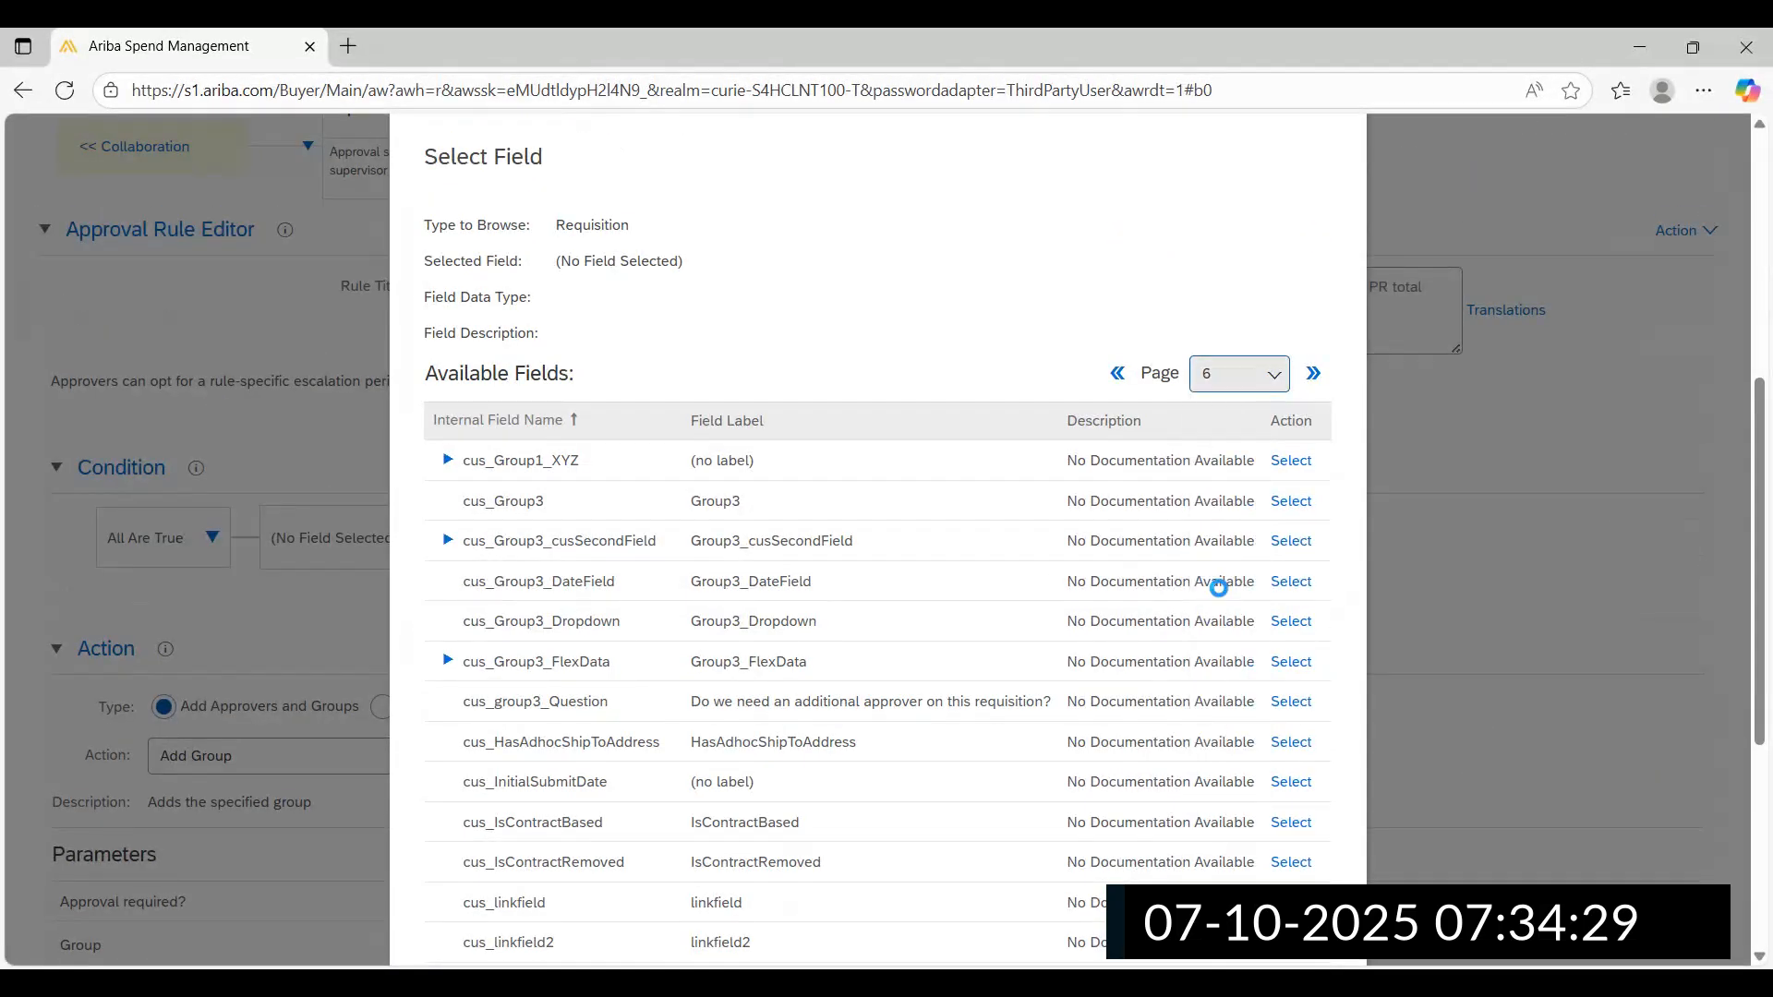
scroll(609, 471, "down", 2)
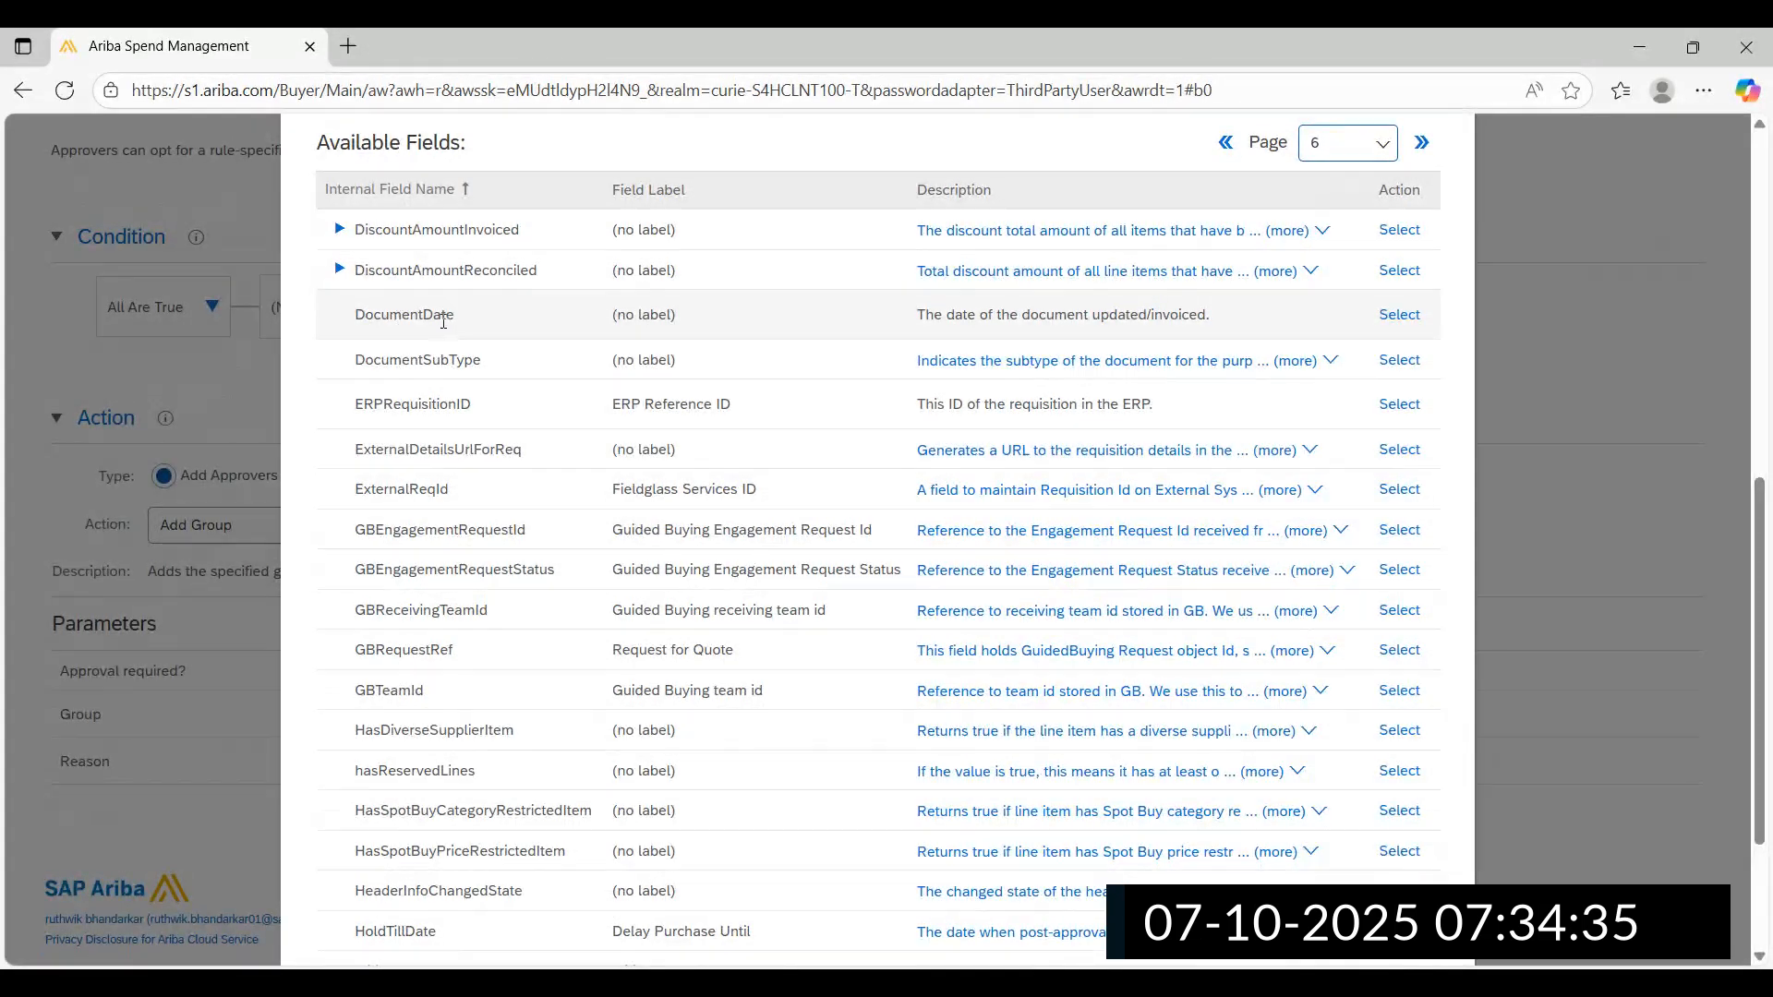
scroll(444, 321, "down", 2)
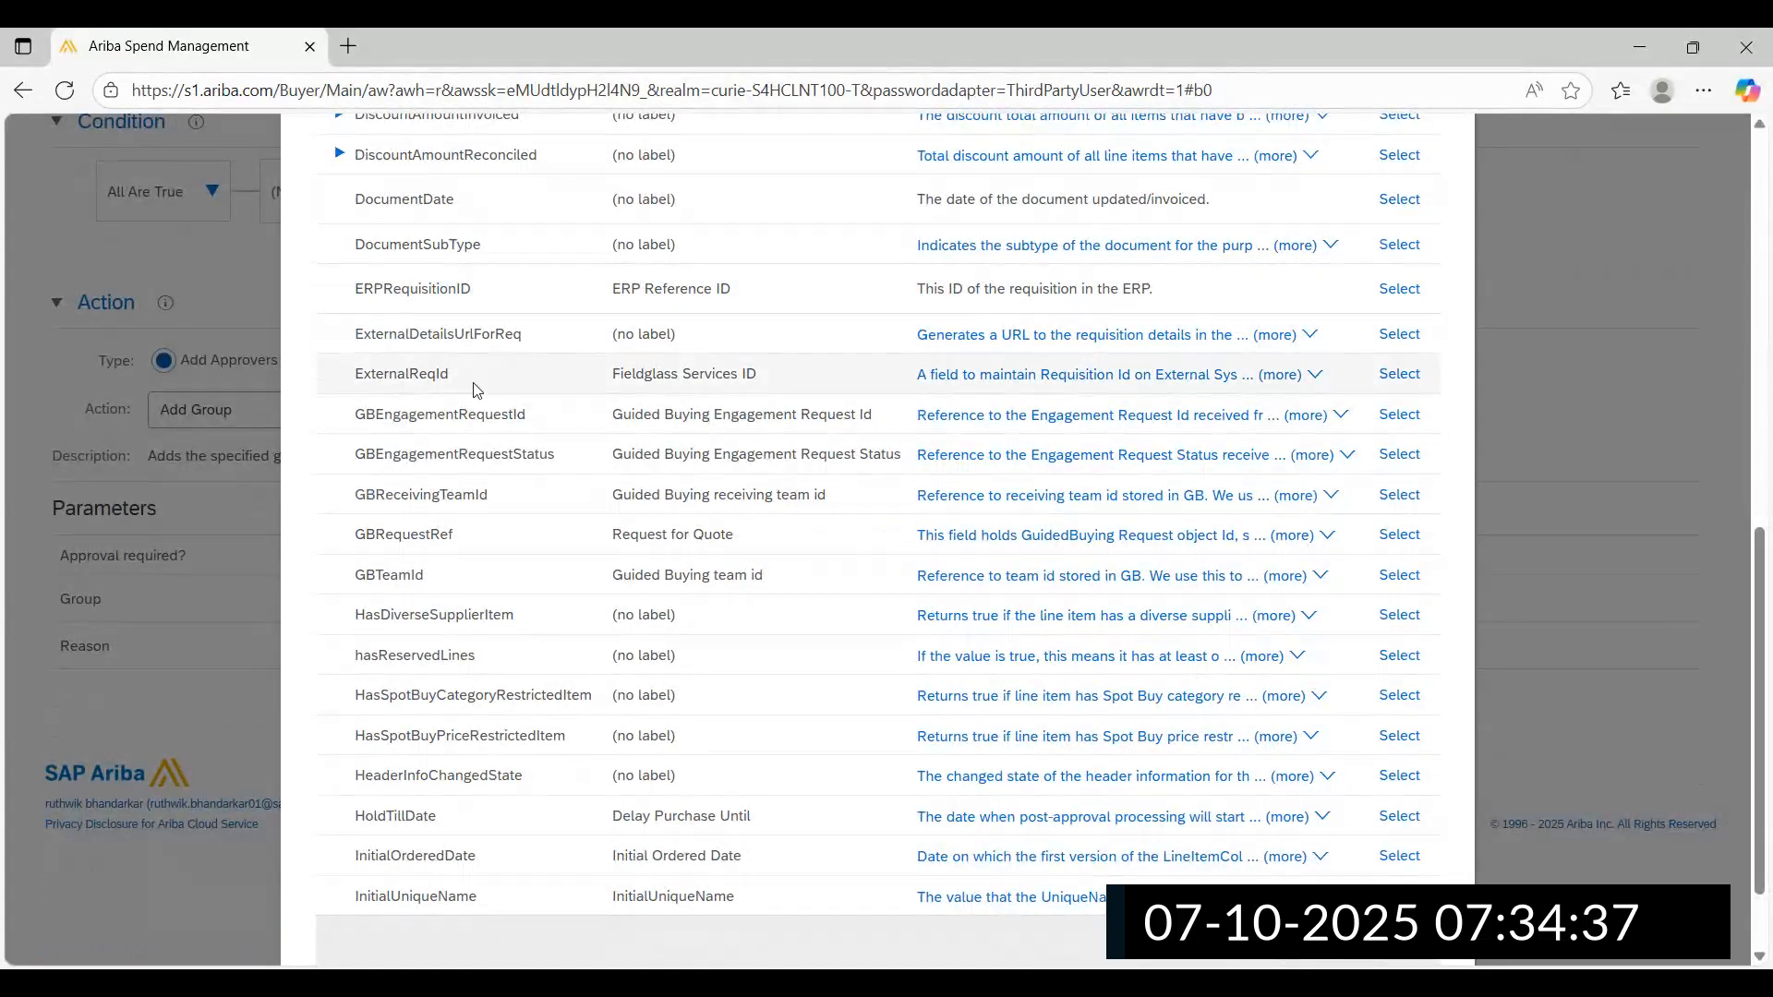
scroll(476, 397, "down", 1)
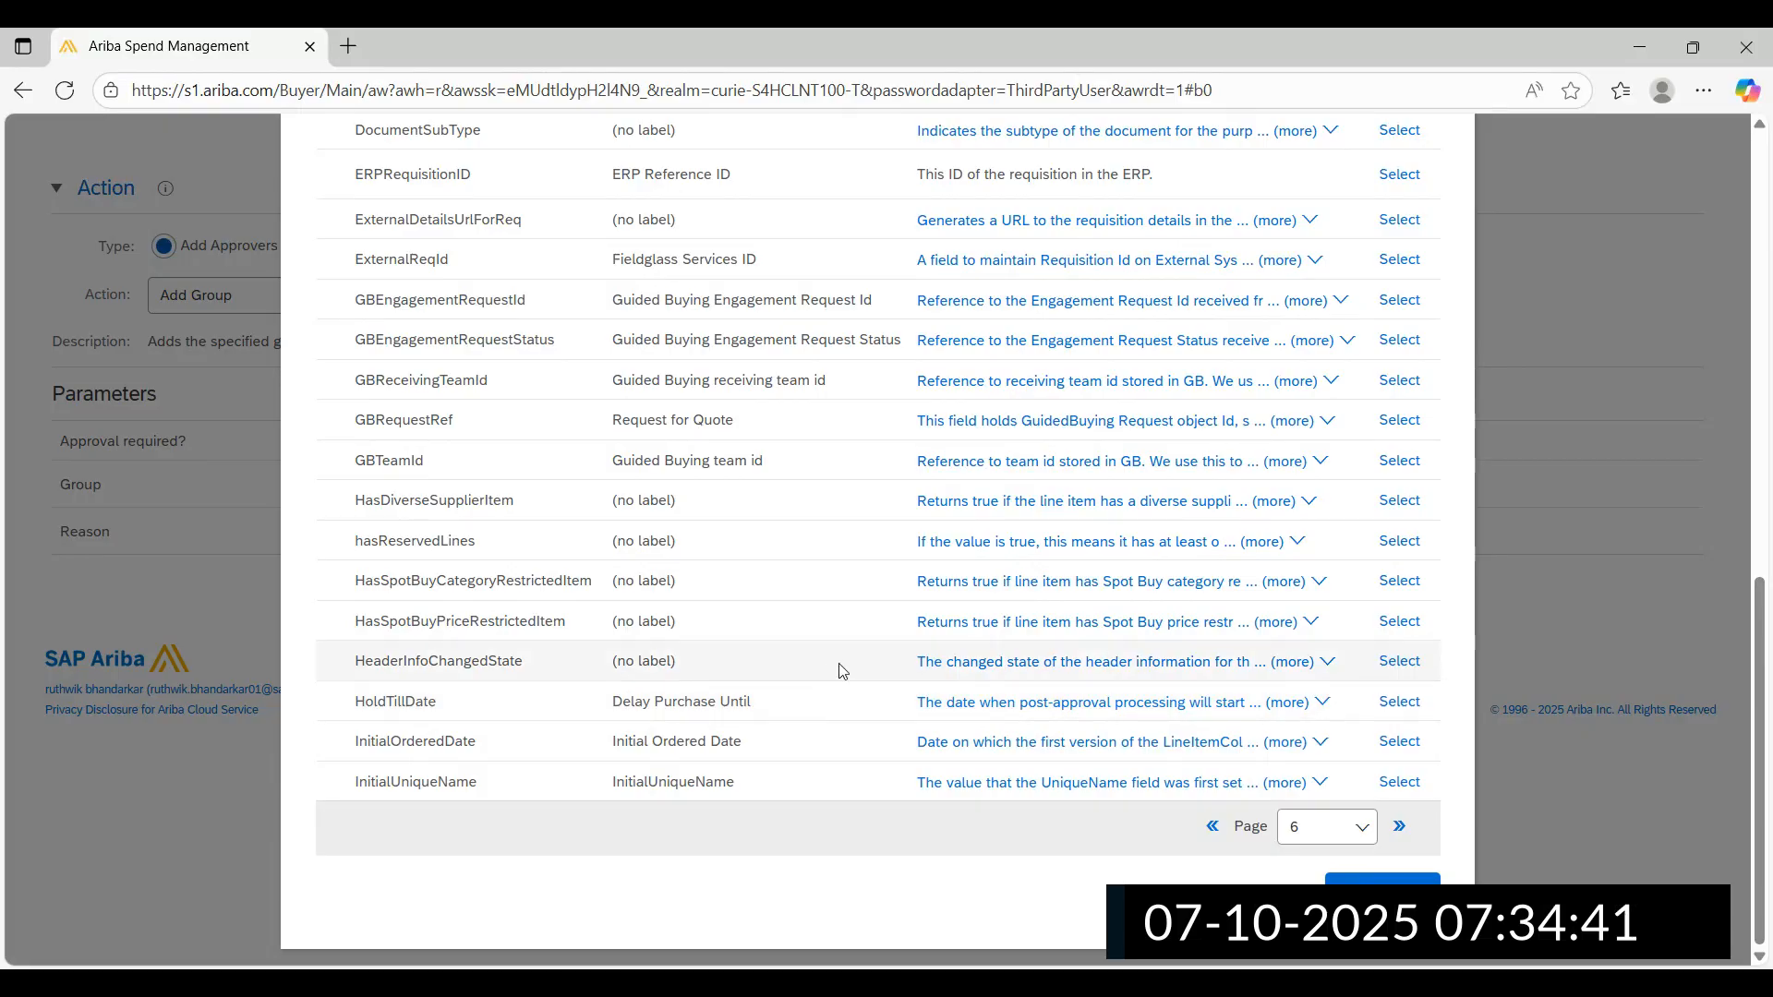
scroll(840, 667, "up", 1)
scroll(840, 667, "up", 4)
left_click(1346, 259)
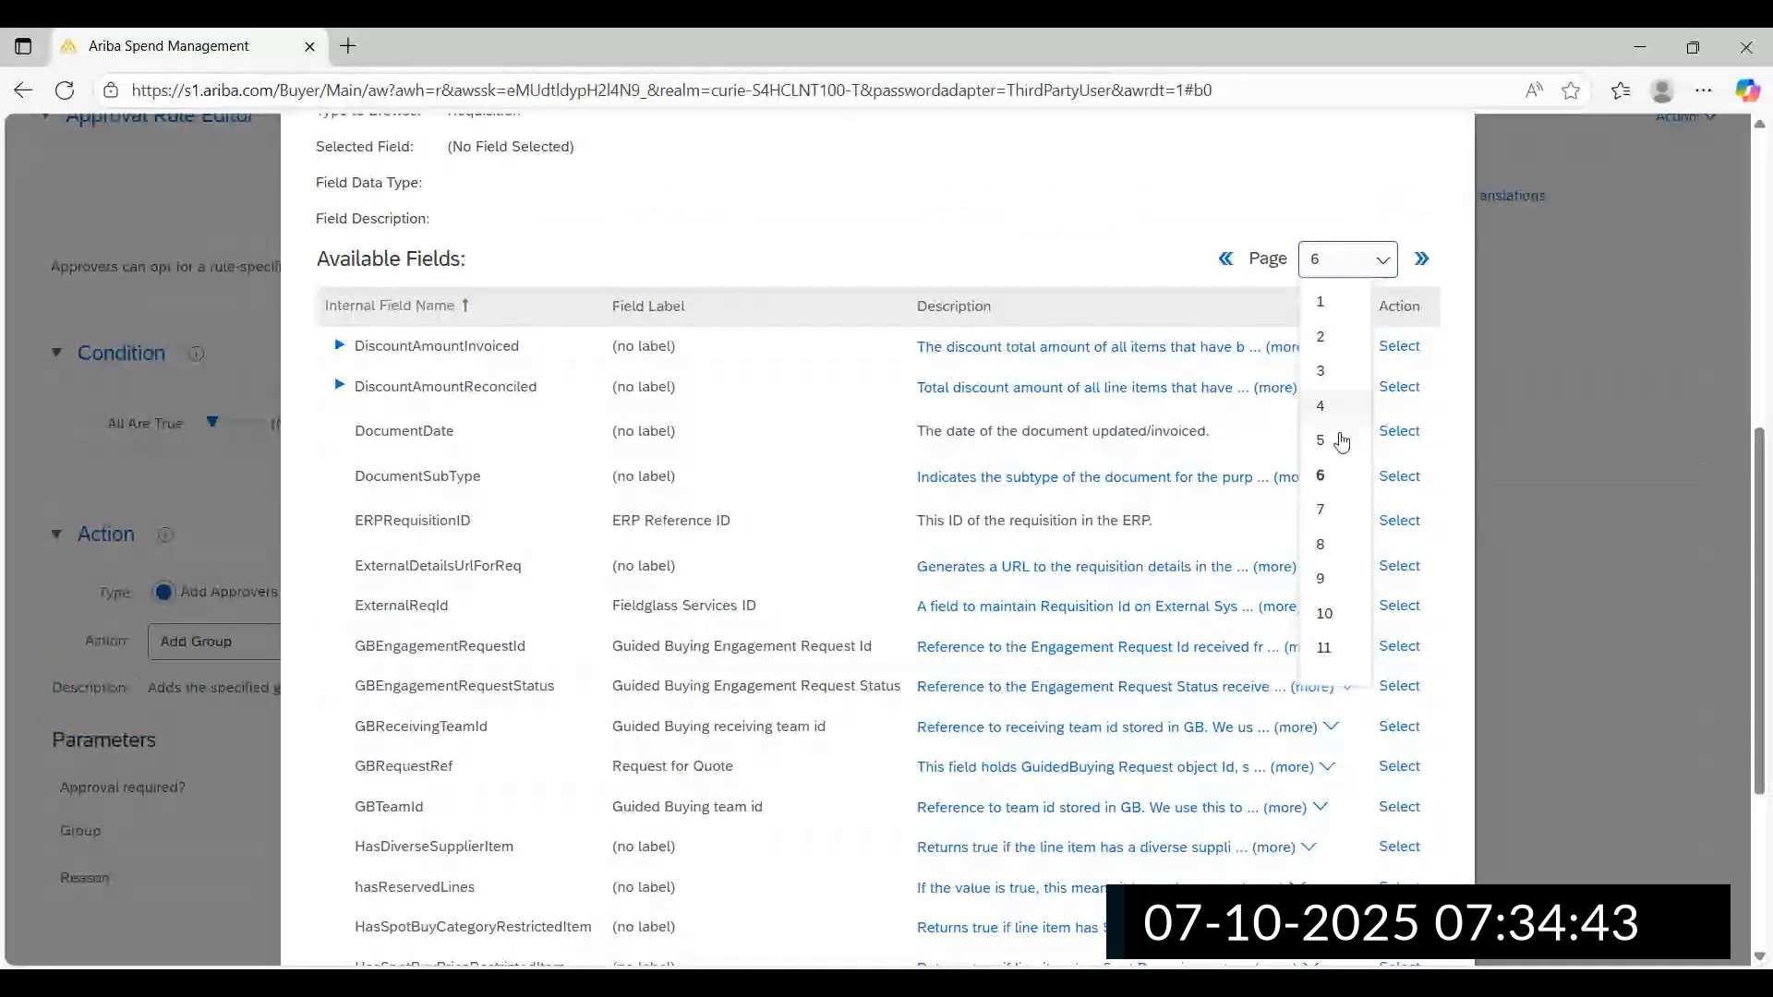
left_click(1333, 580)
scroll(810, 586, "down", 3)
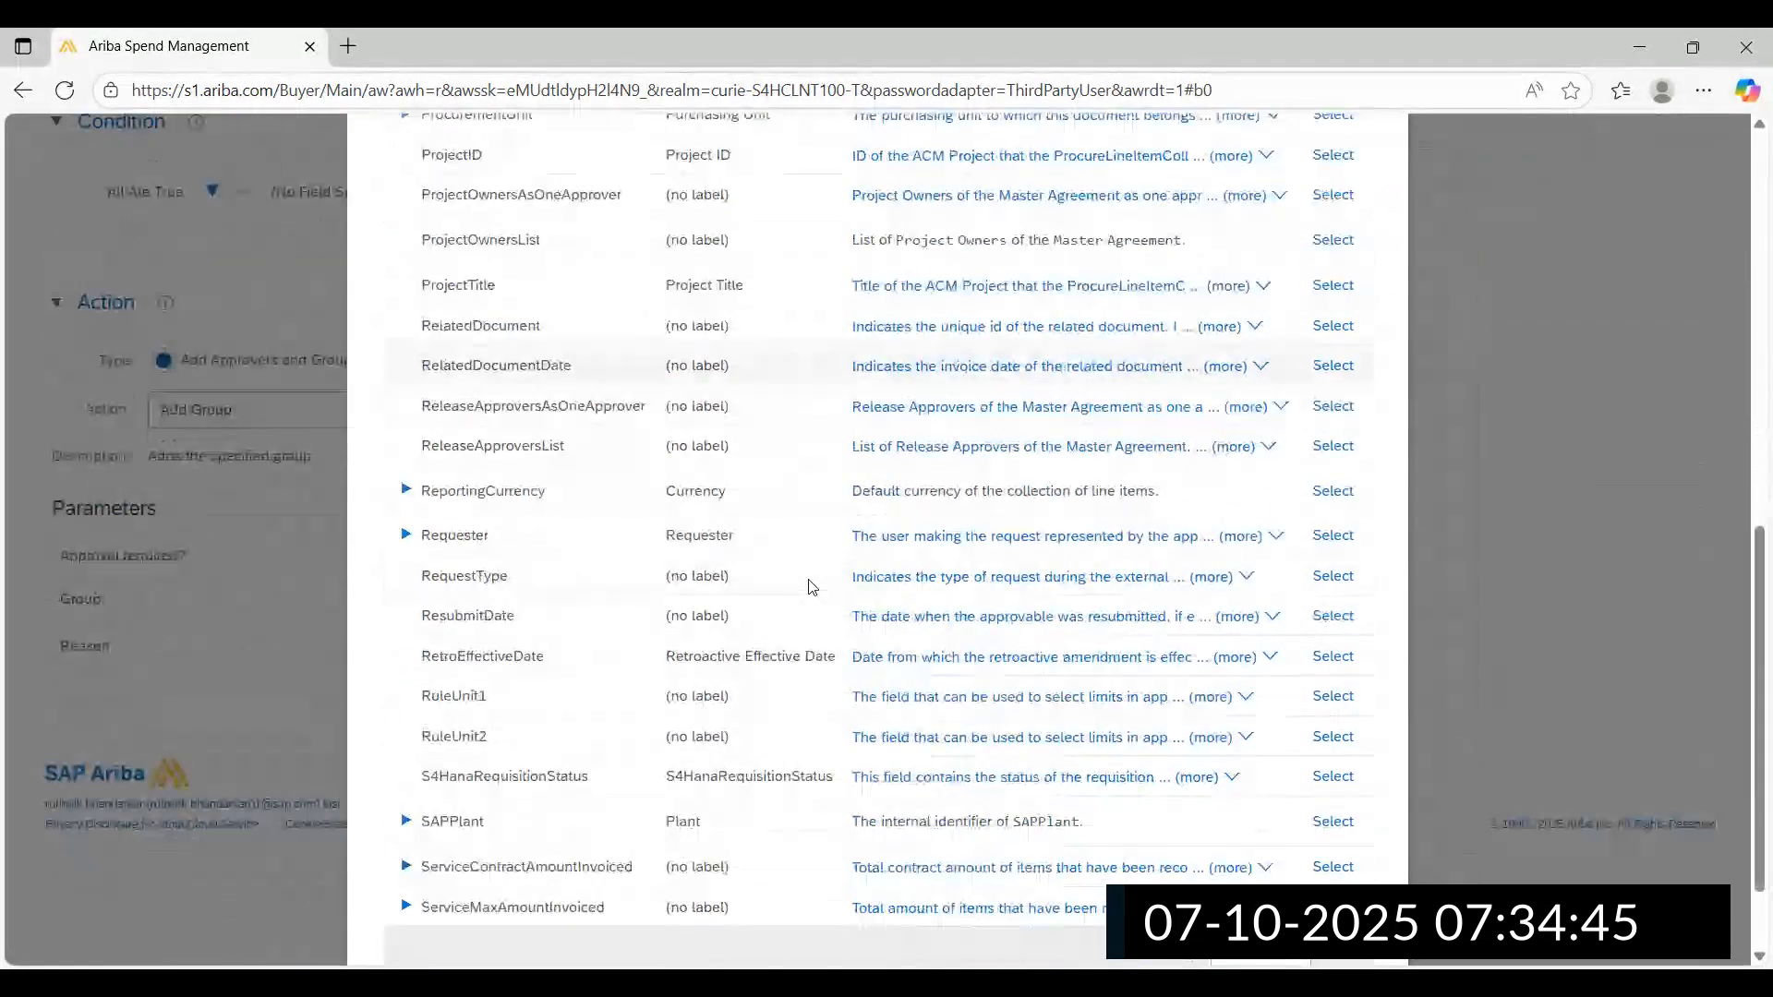
scroll(594, 451, "up", 3)
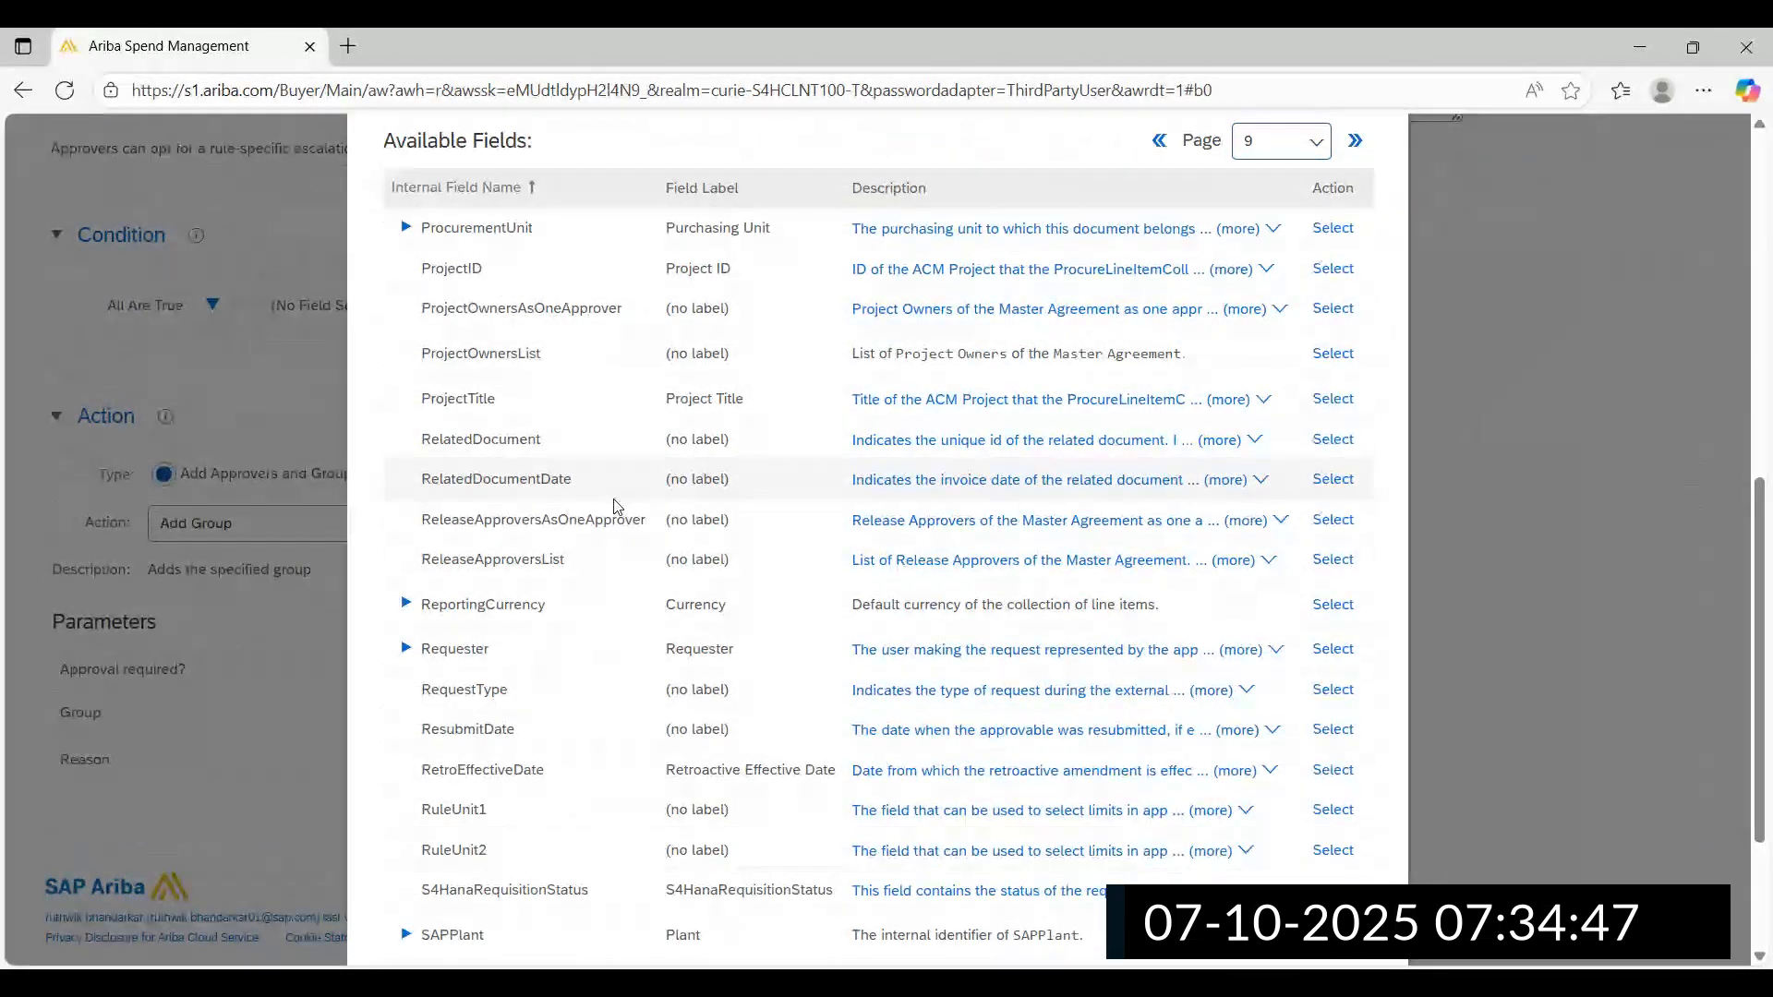
scroll(511, 553, "down", 3)
scroll(510, 552, "down", 2)
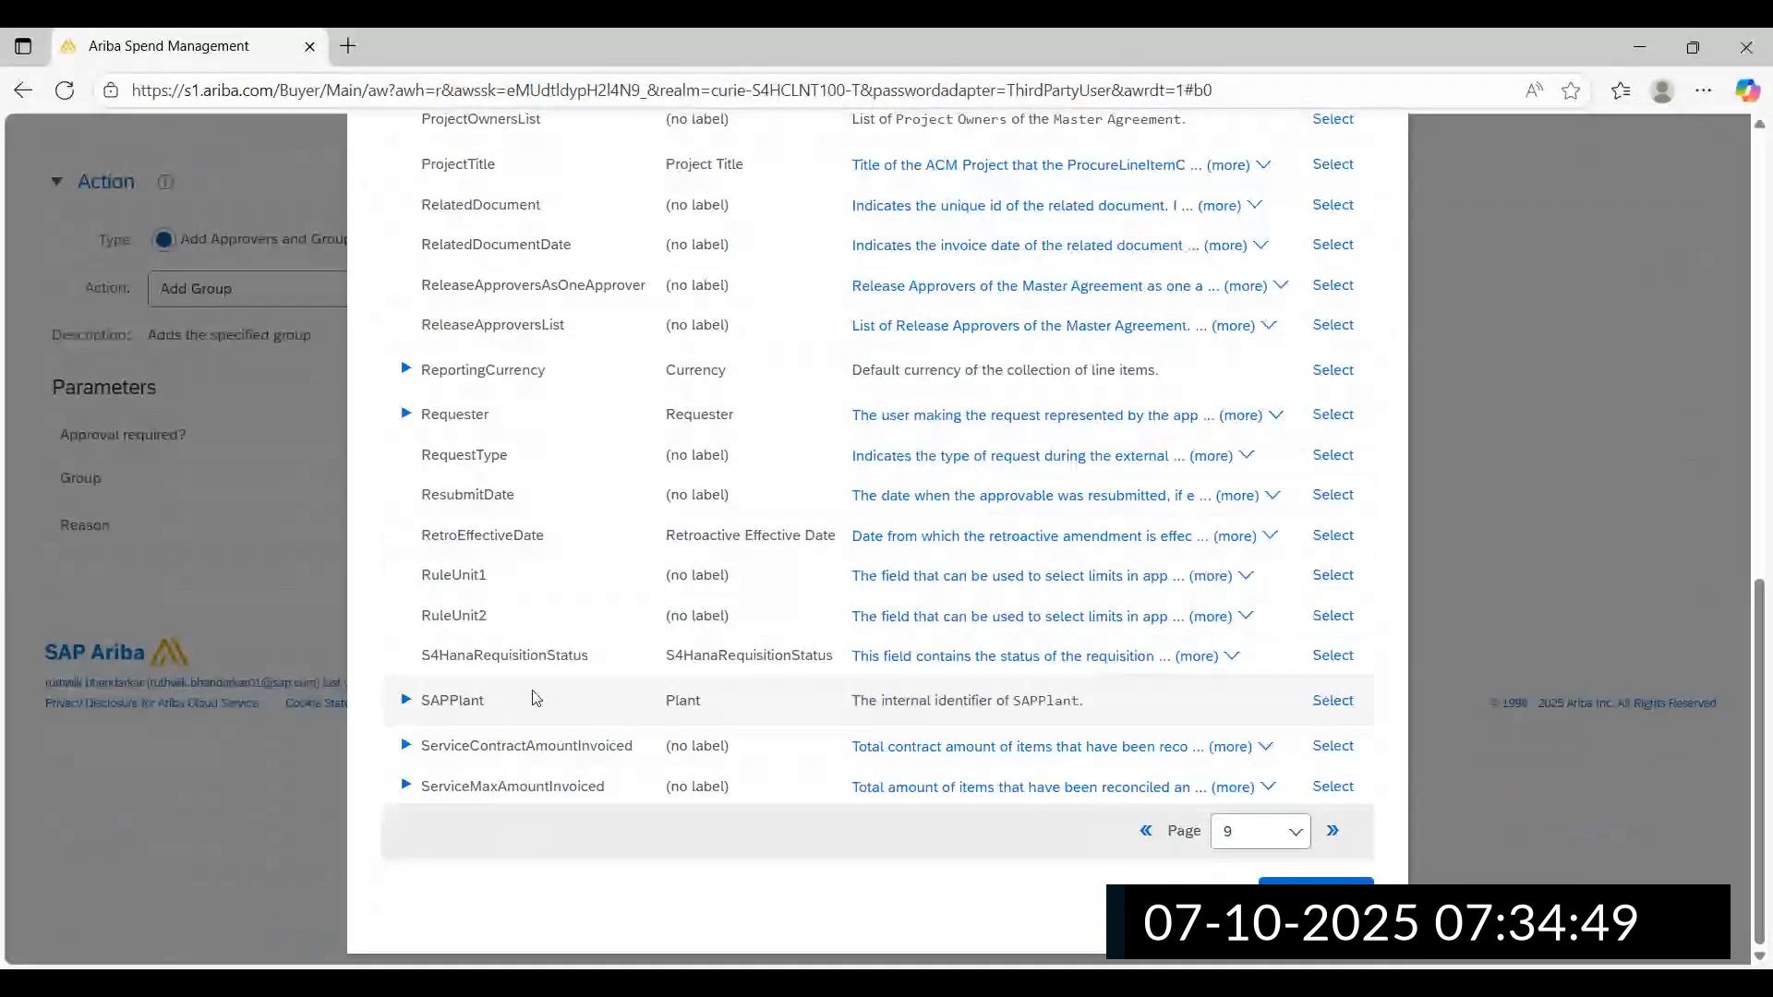
scroll(831, 653, "up", 5)
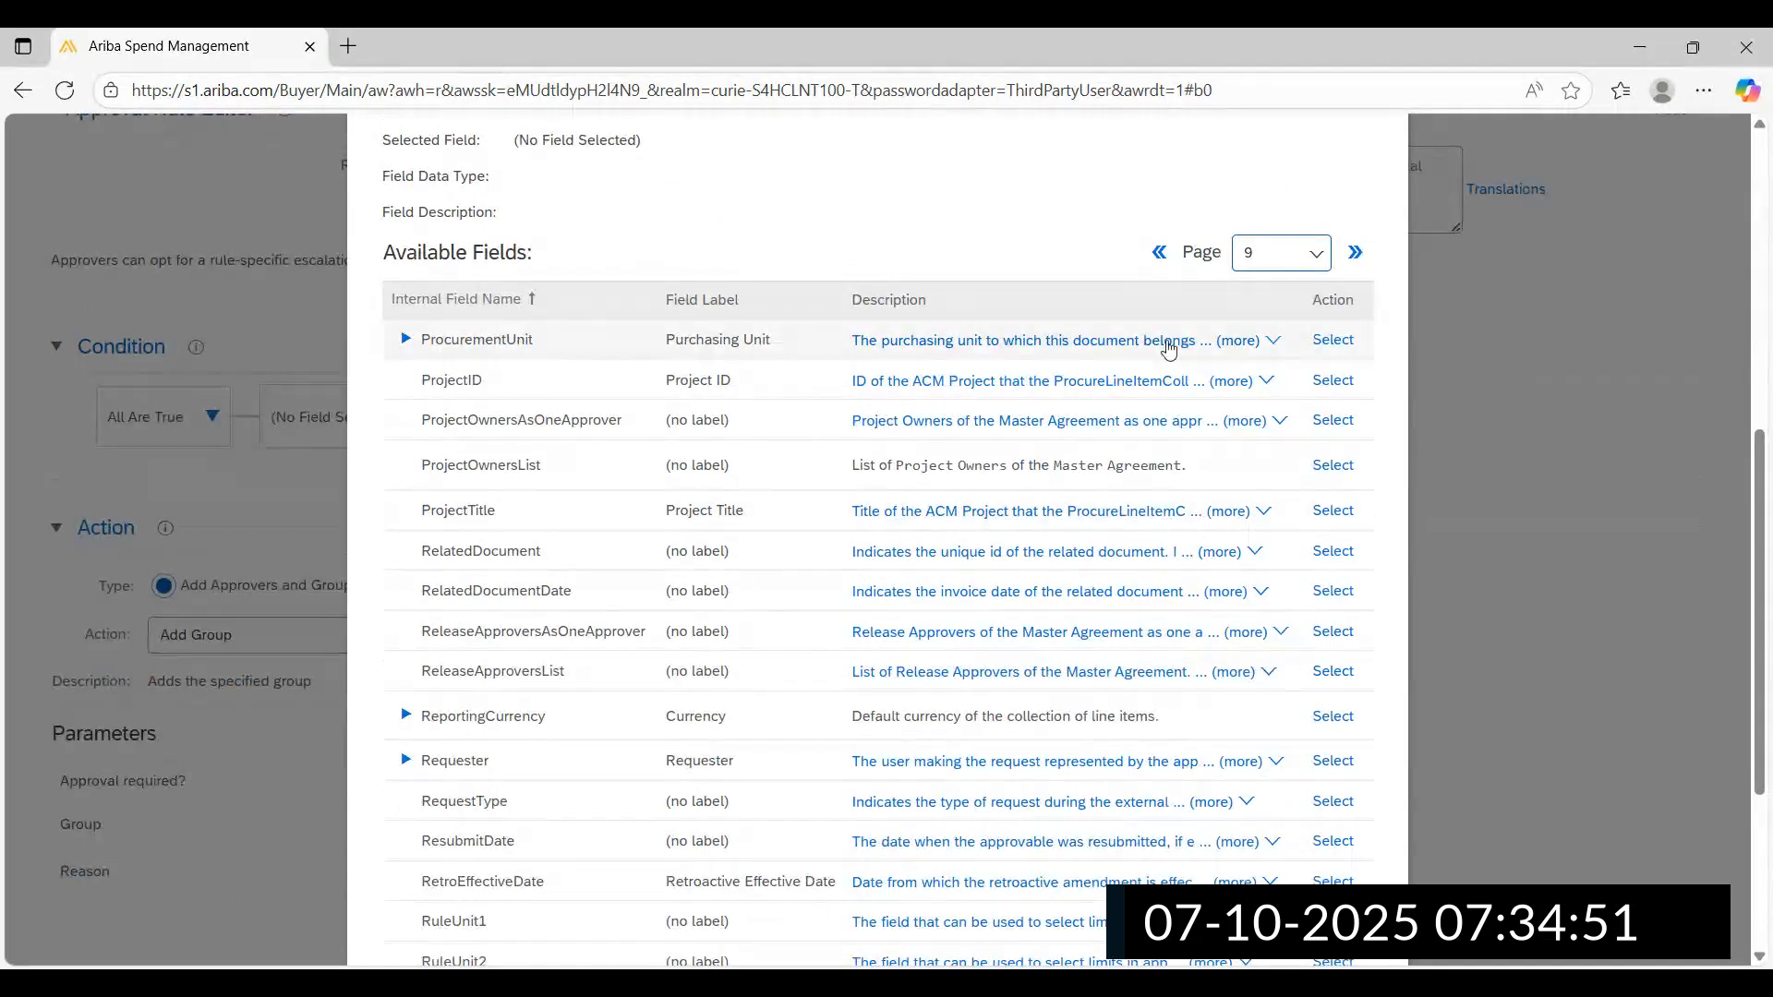
Expand TotalCost on page 10 of the available fields and choose TotalCost.Amount as the condition's field
left_click(1290, 269)
left_click(1267, 614)
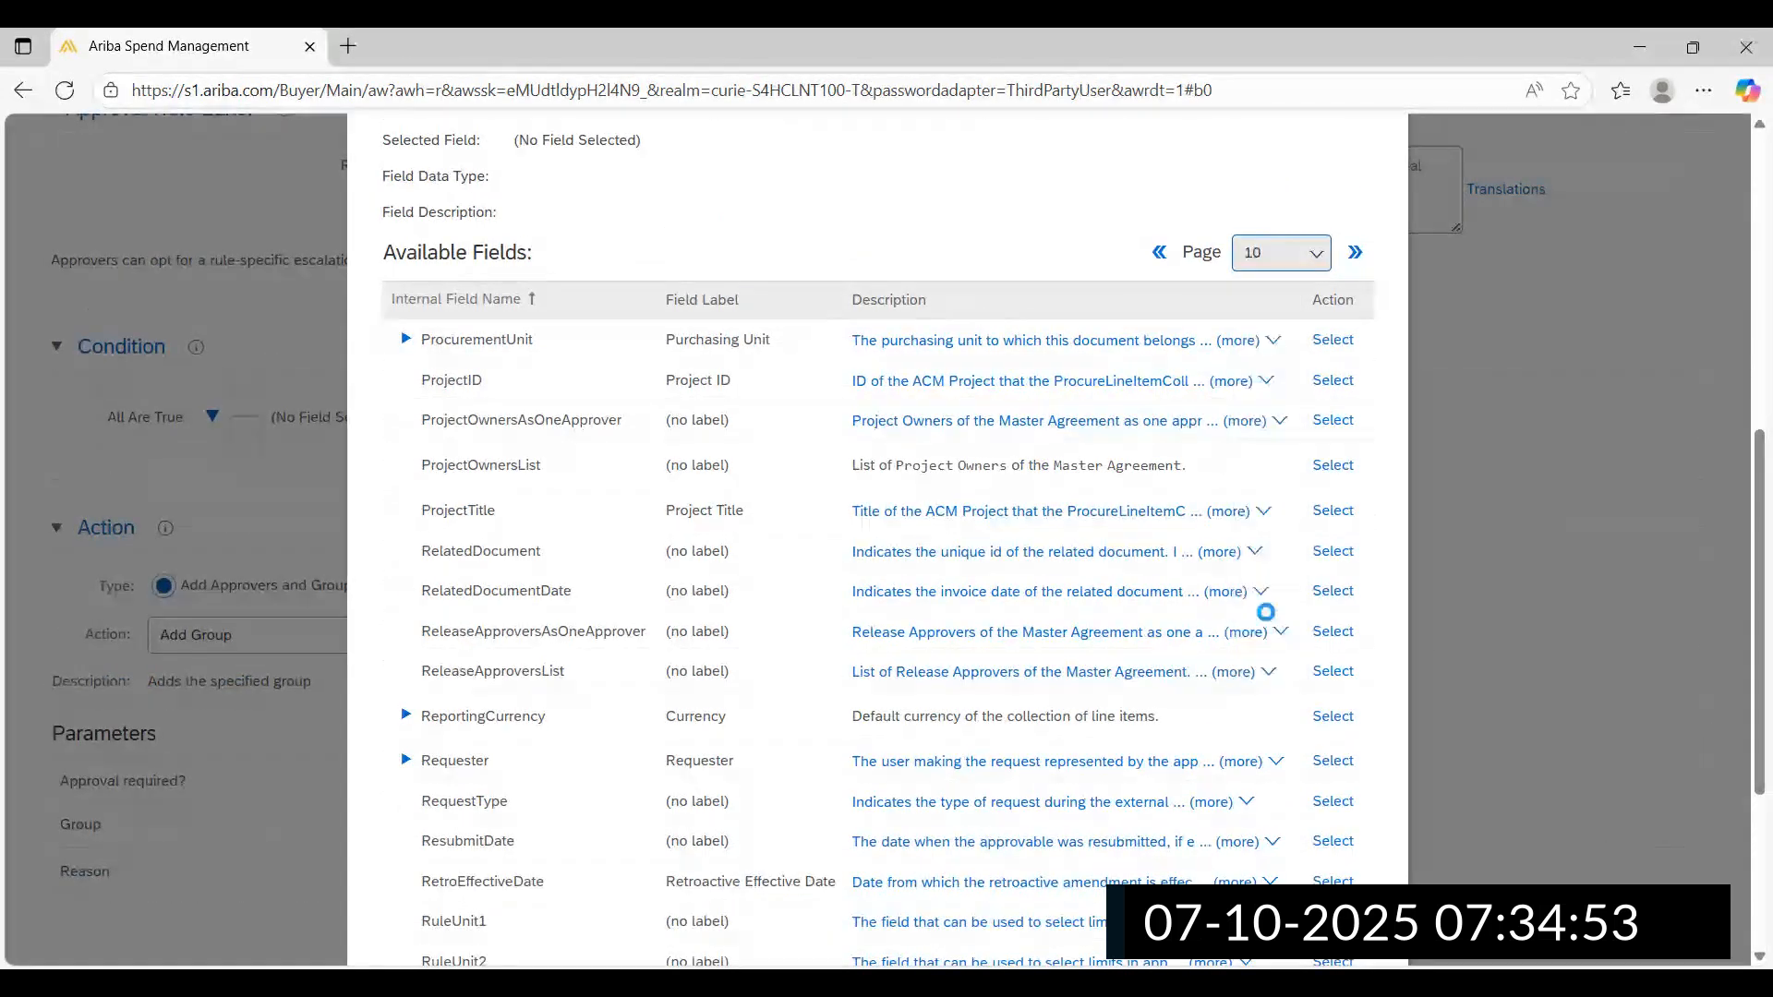
scroll(788, 655, "down", 4)
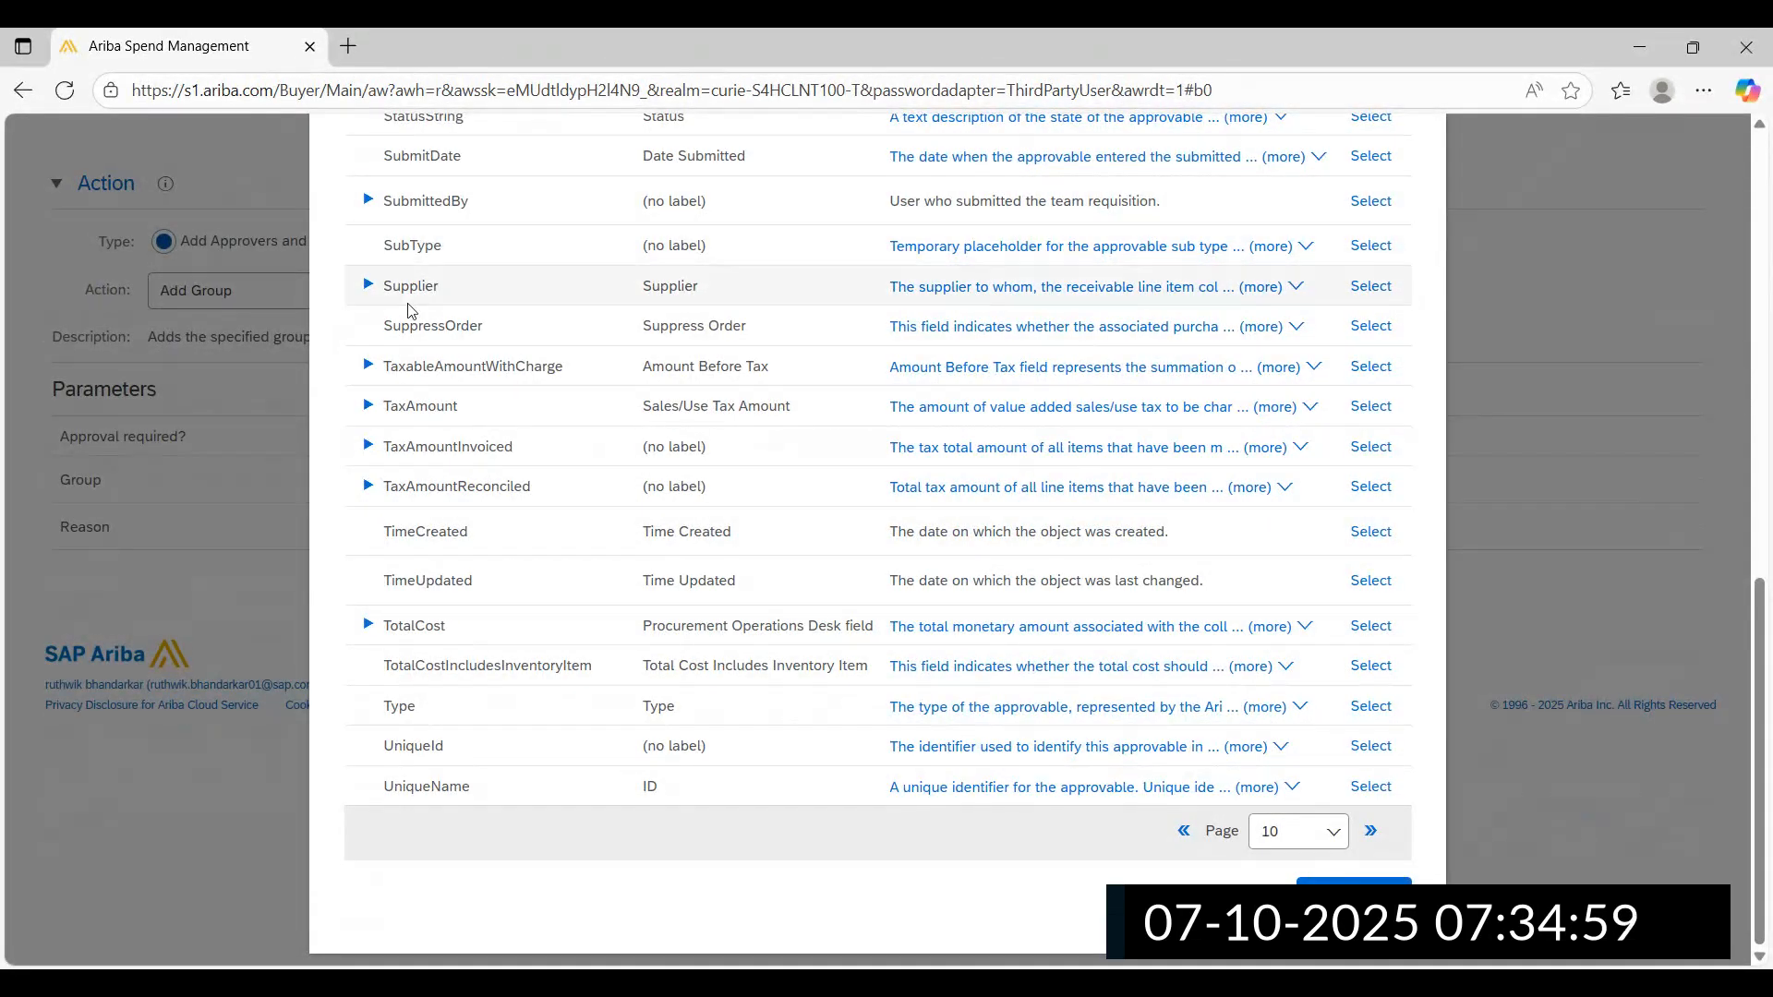
double_click(386, 628)
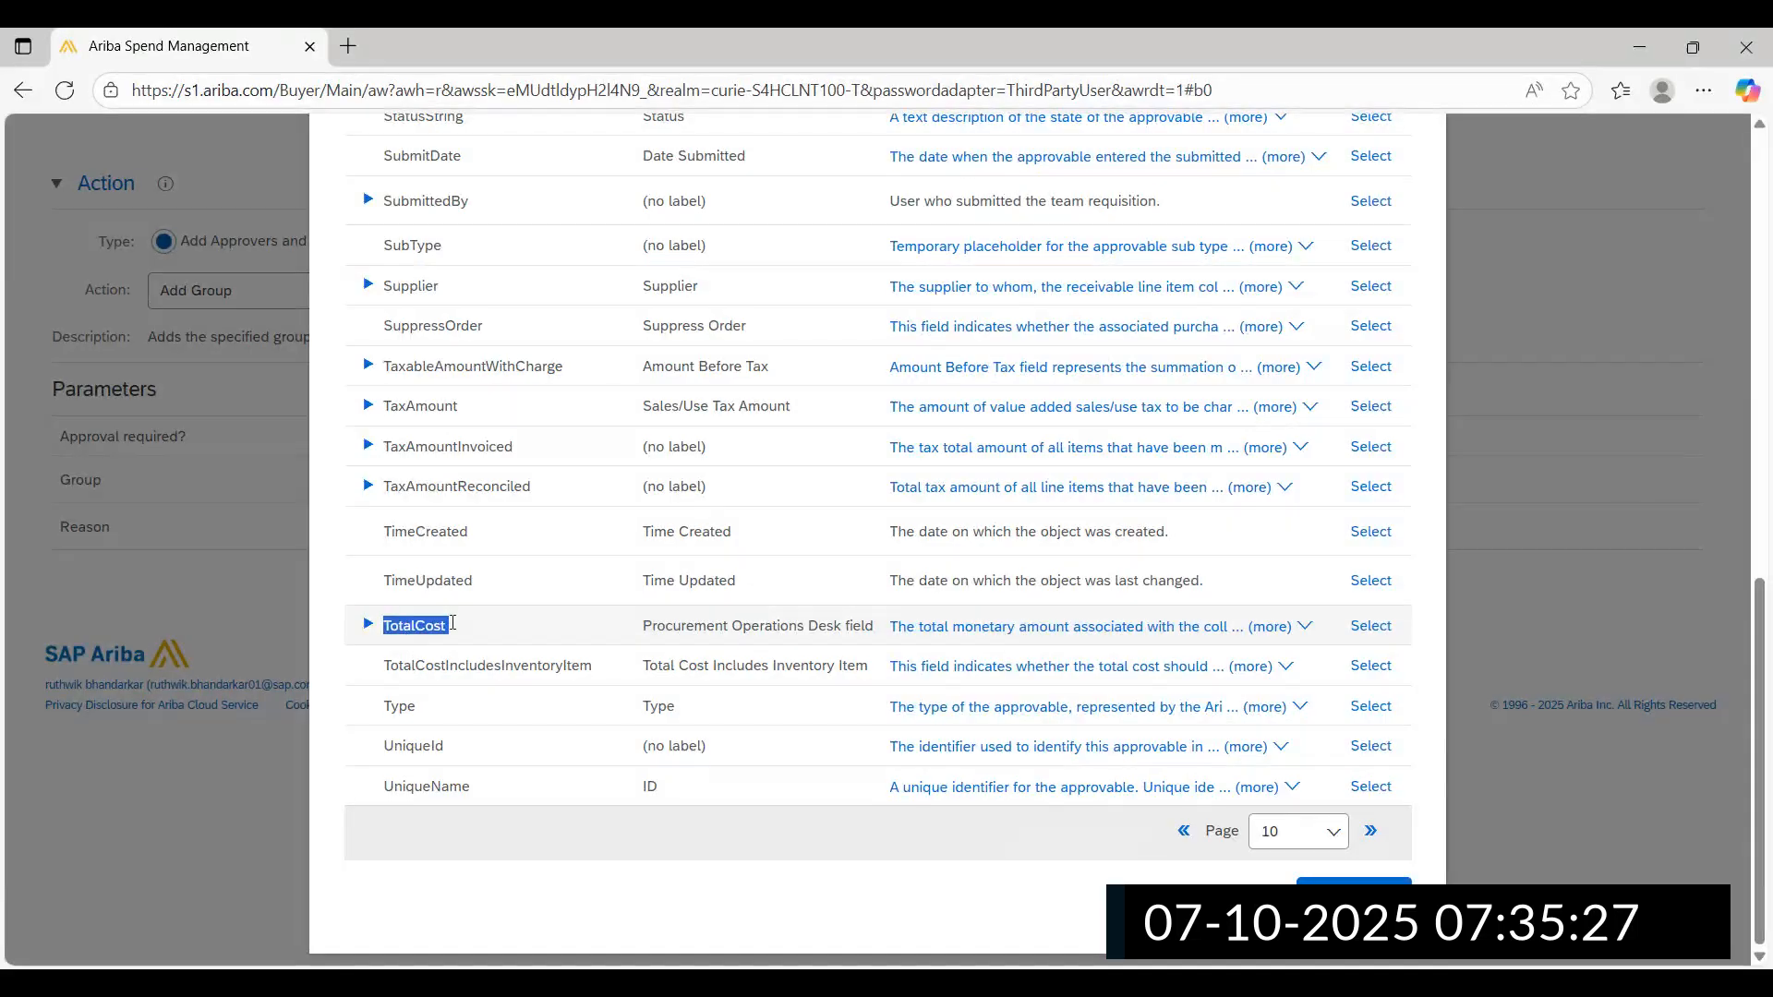
left_click(365, 627)
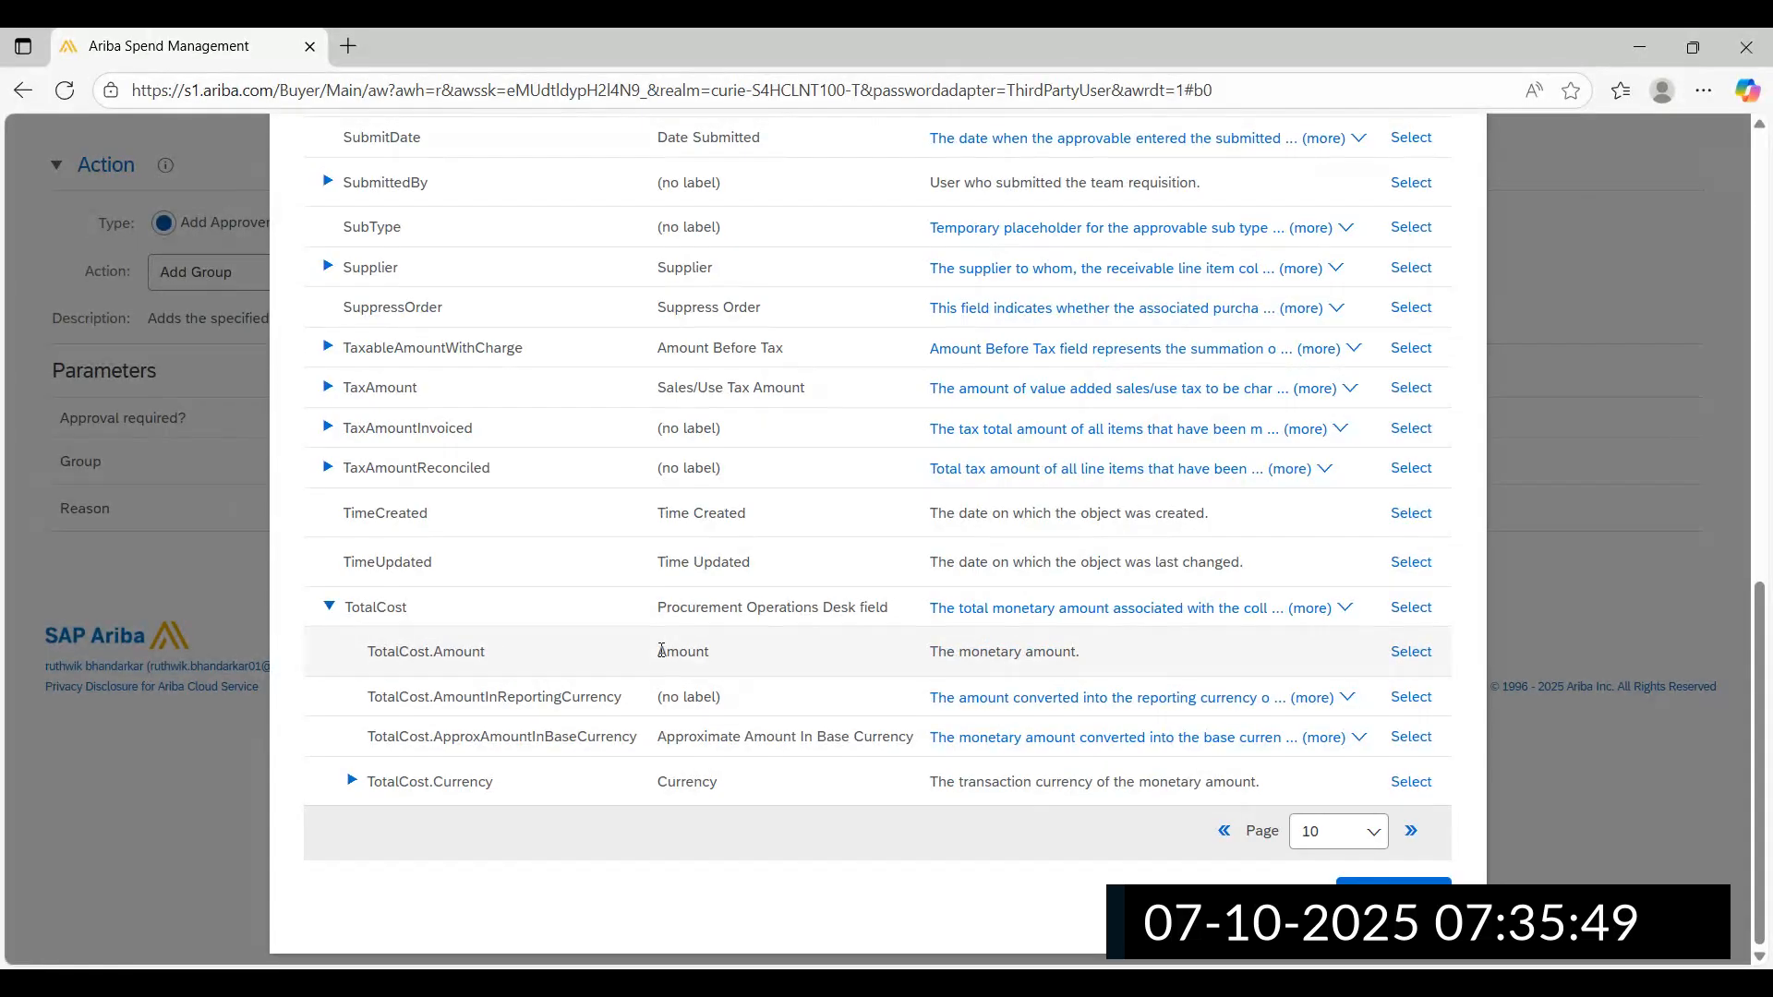
left_click_drag(659, 652, 720, 654)
left_click(653, 682)
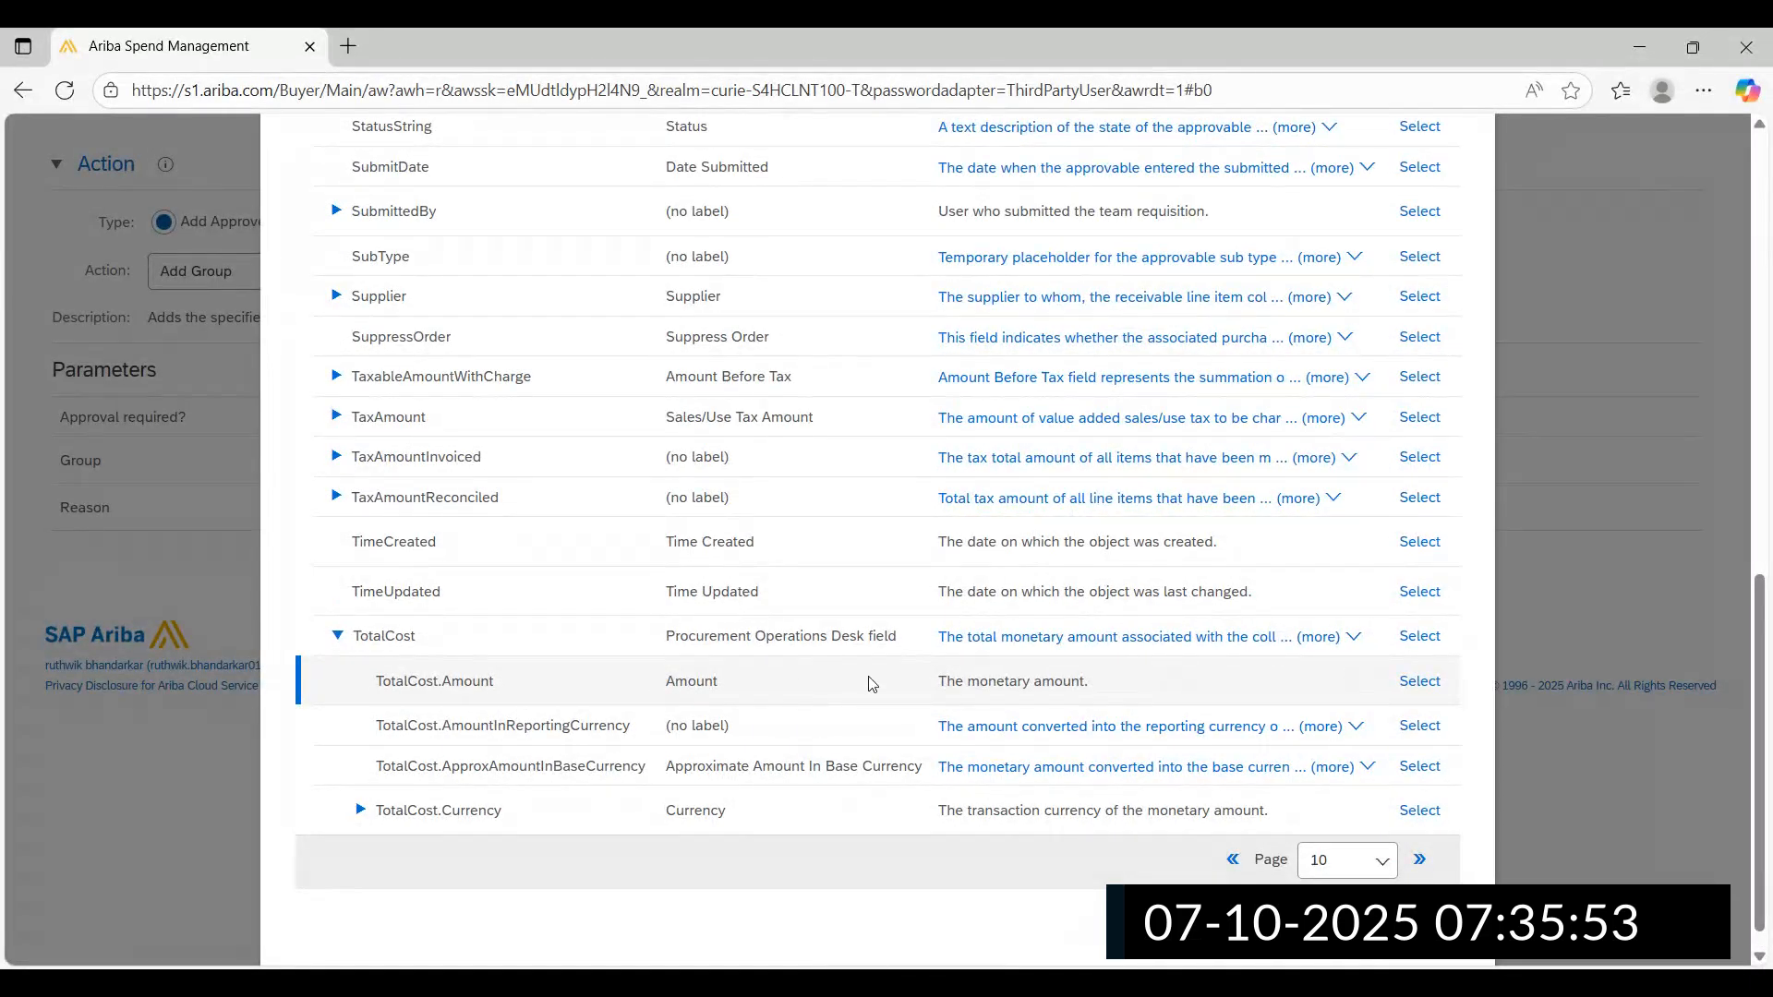
left_click(1419, 682)
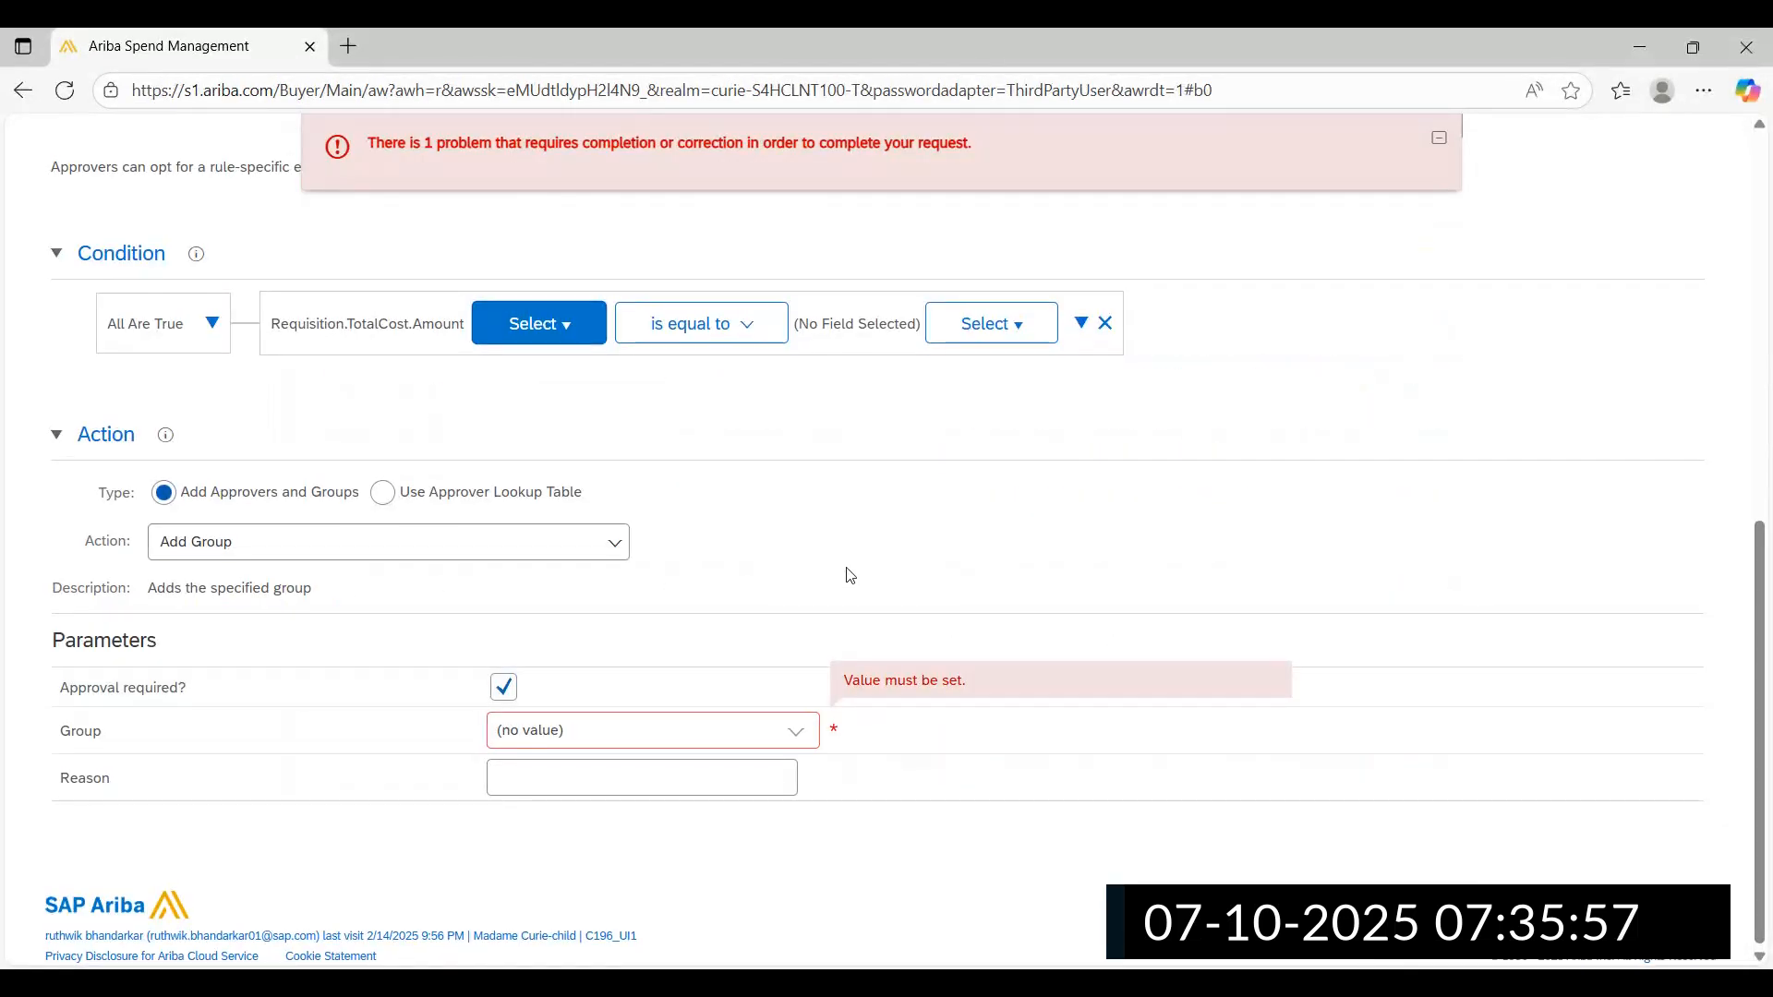
scroll(840, 578, "up", 2)
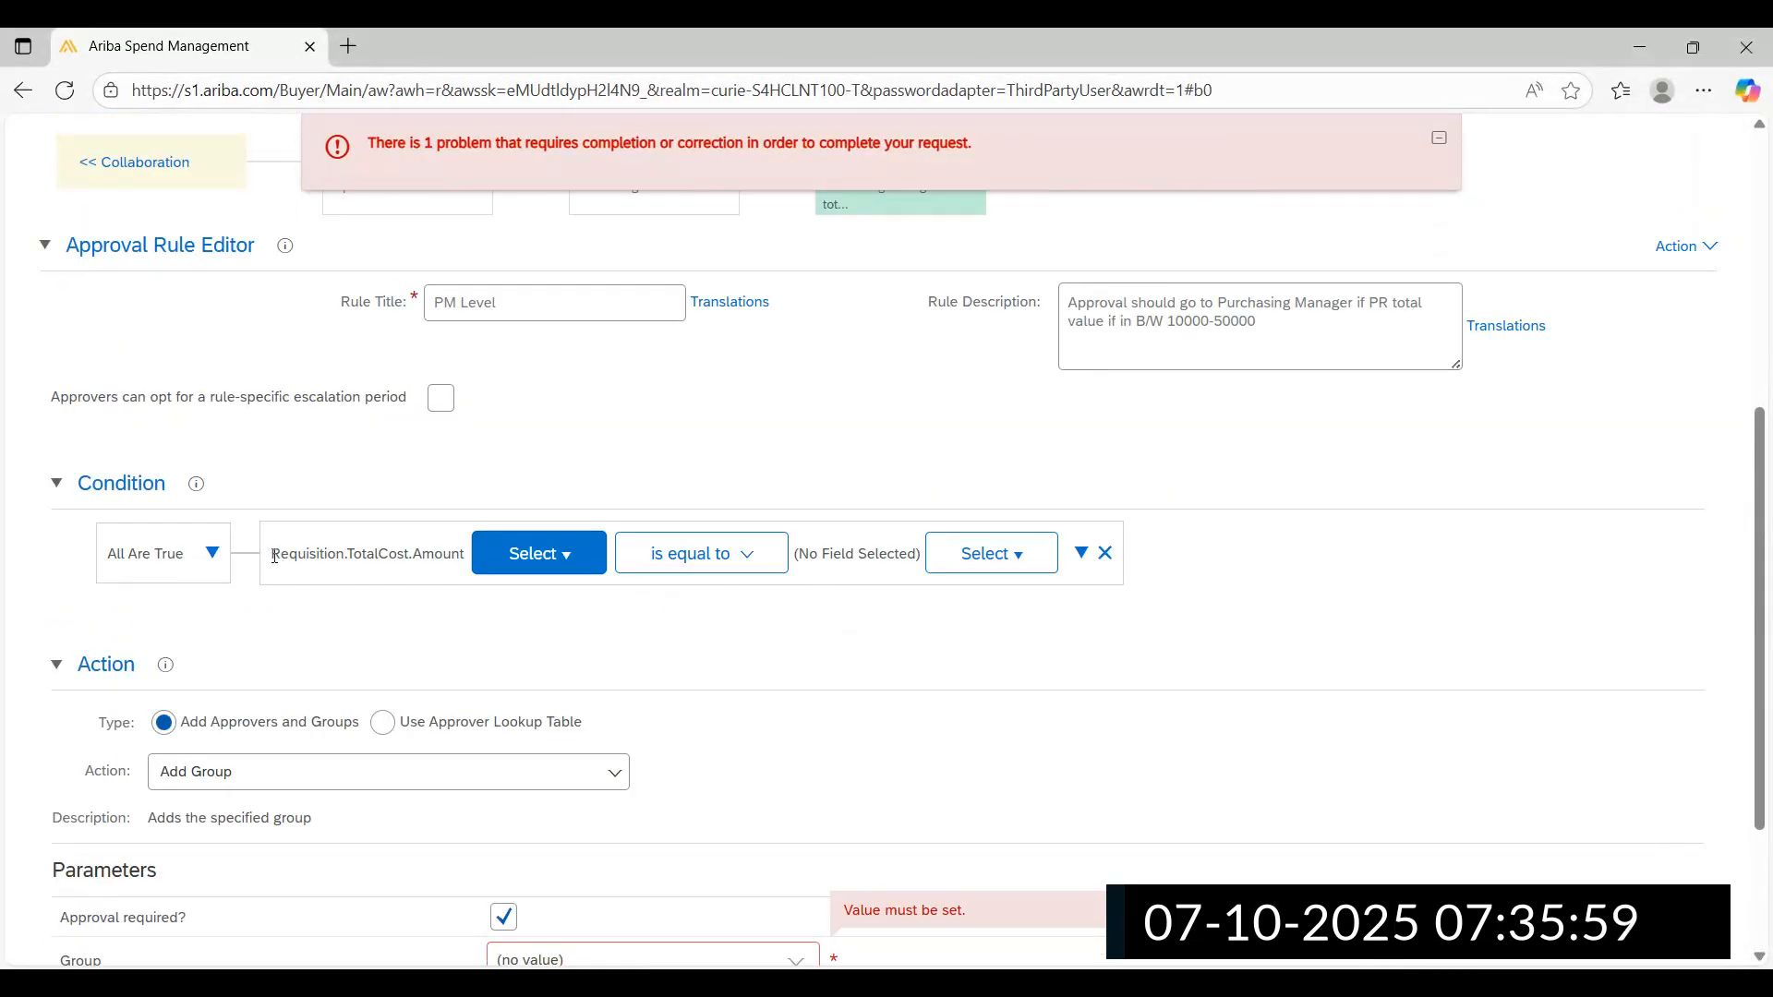
left_click_drag(274, 555, 448, 557)
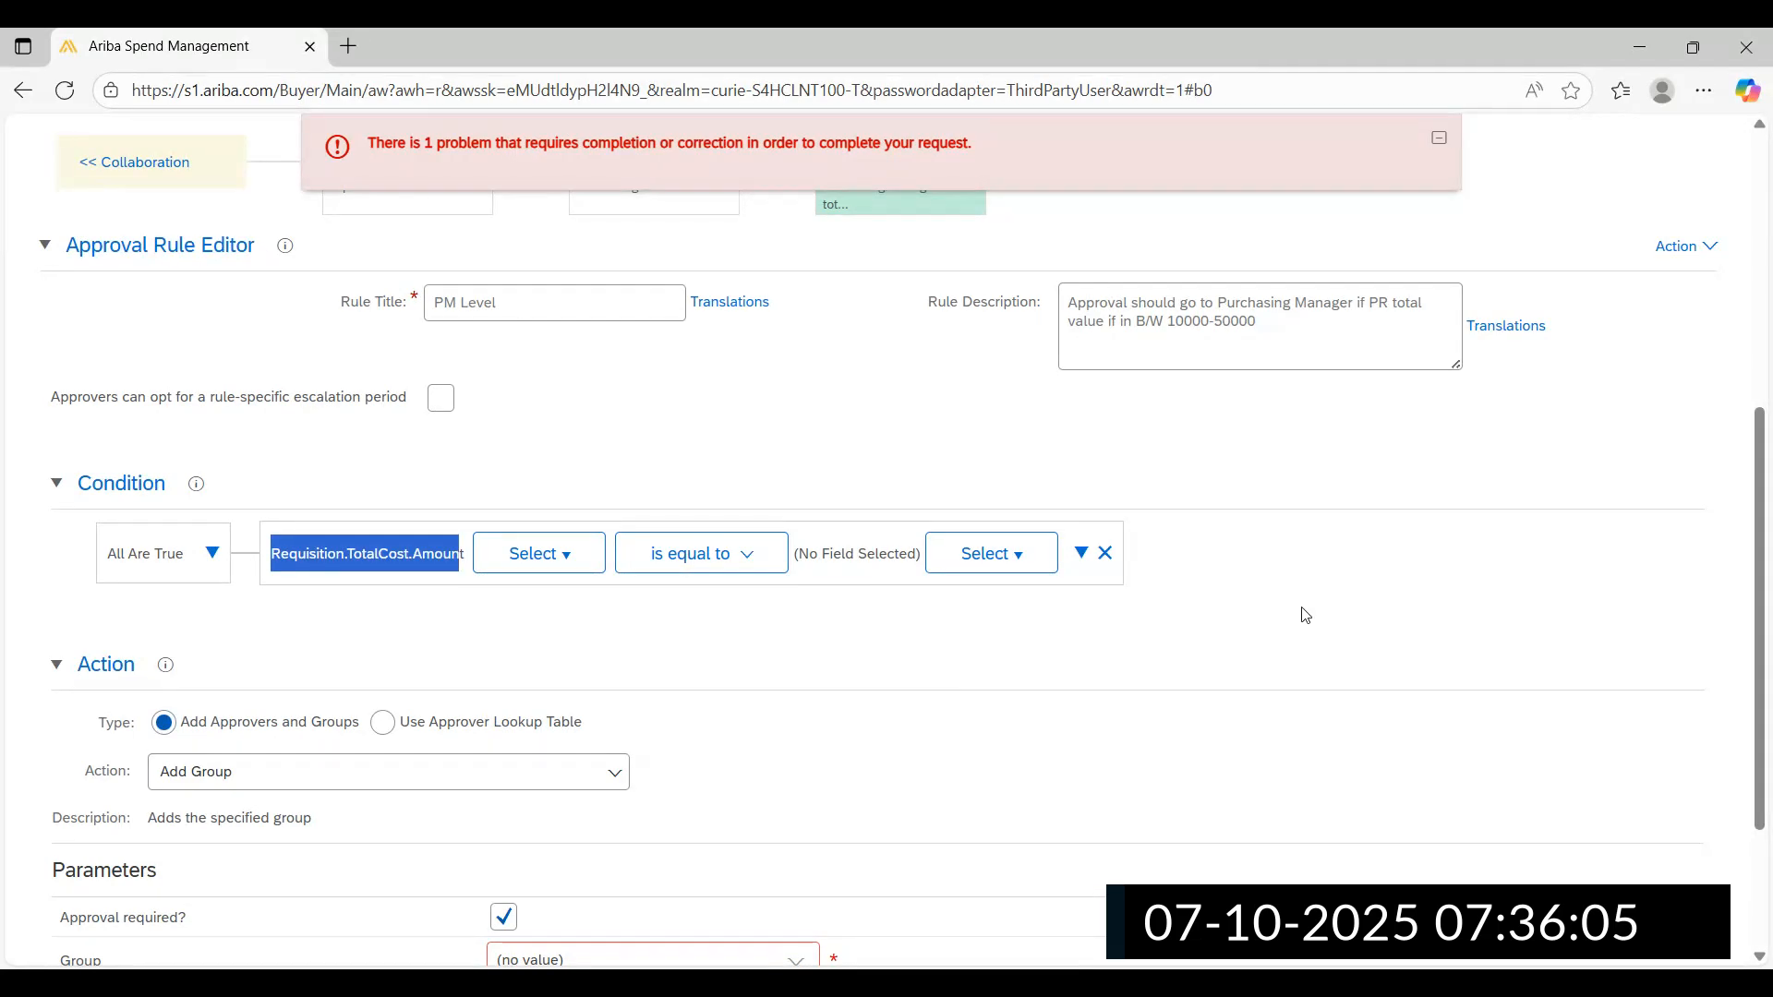
left_click(1447, 582)
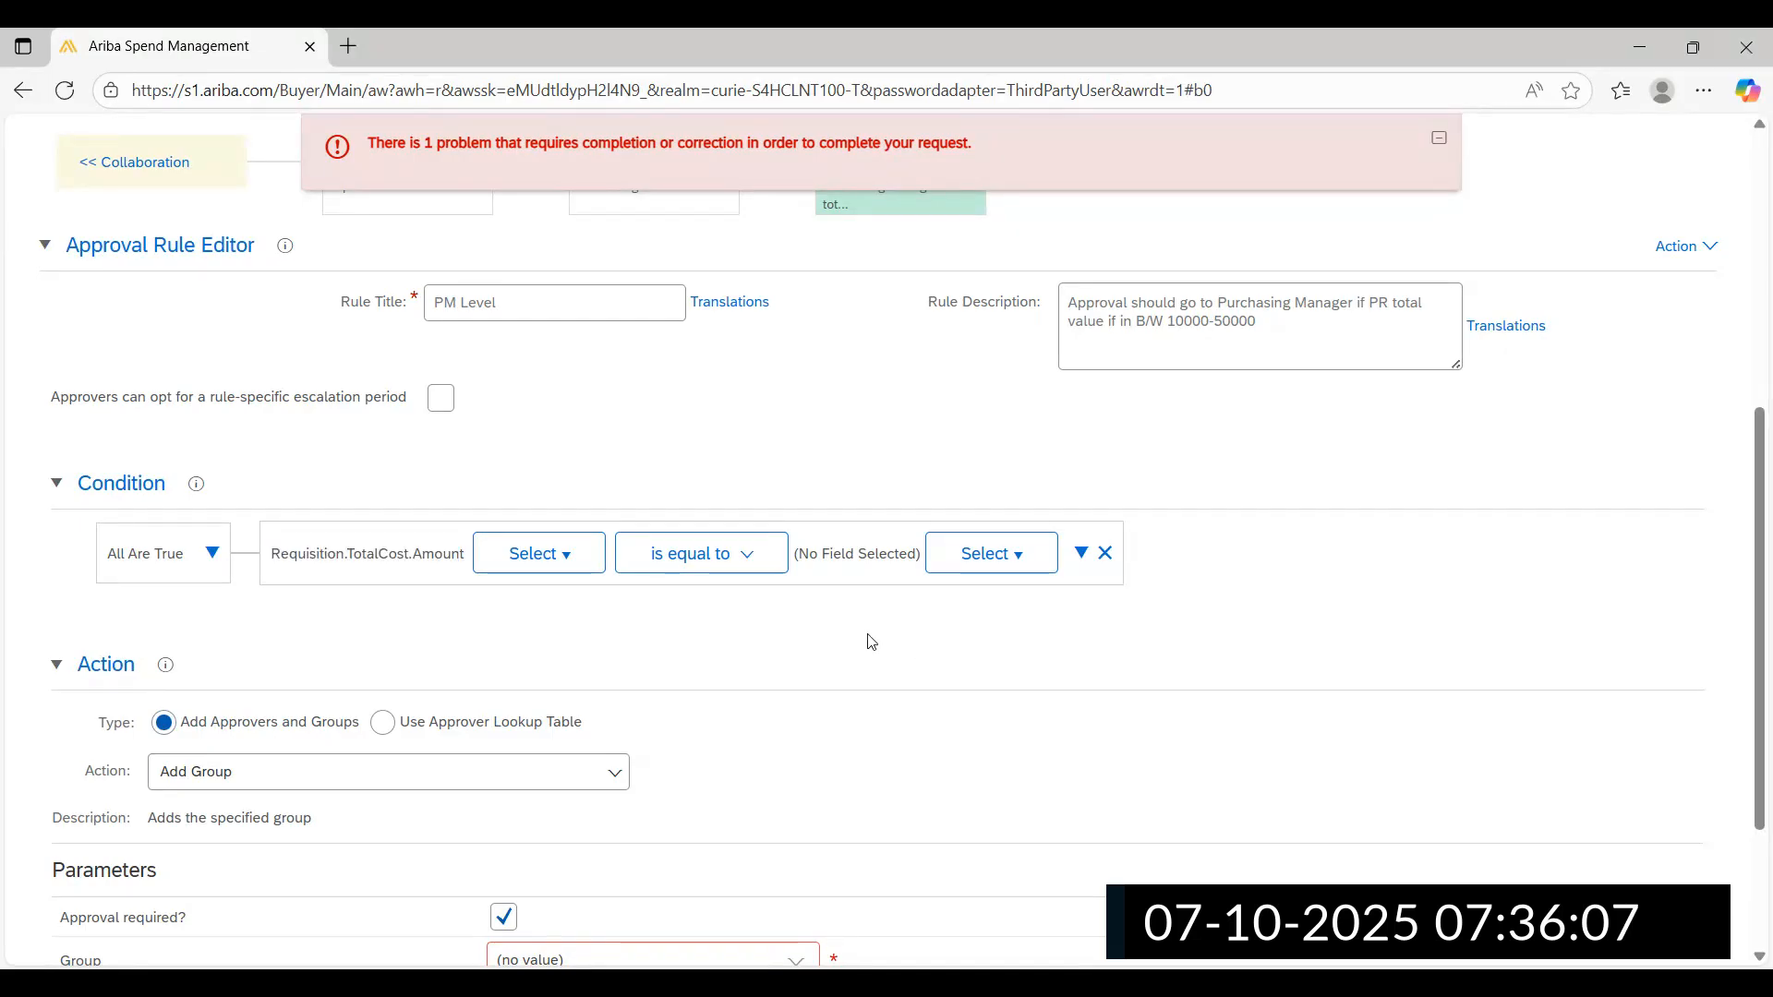
Set the TotalCost.Amount condition to "is greater than or equal to" with a fixed amount of 10000
left_click(750, 568)
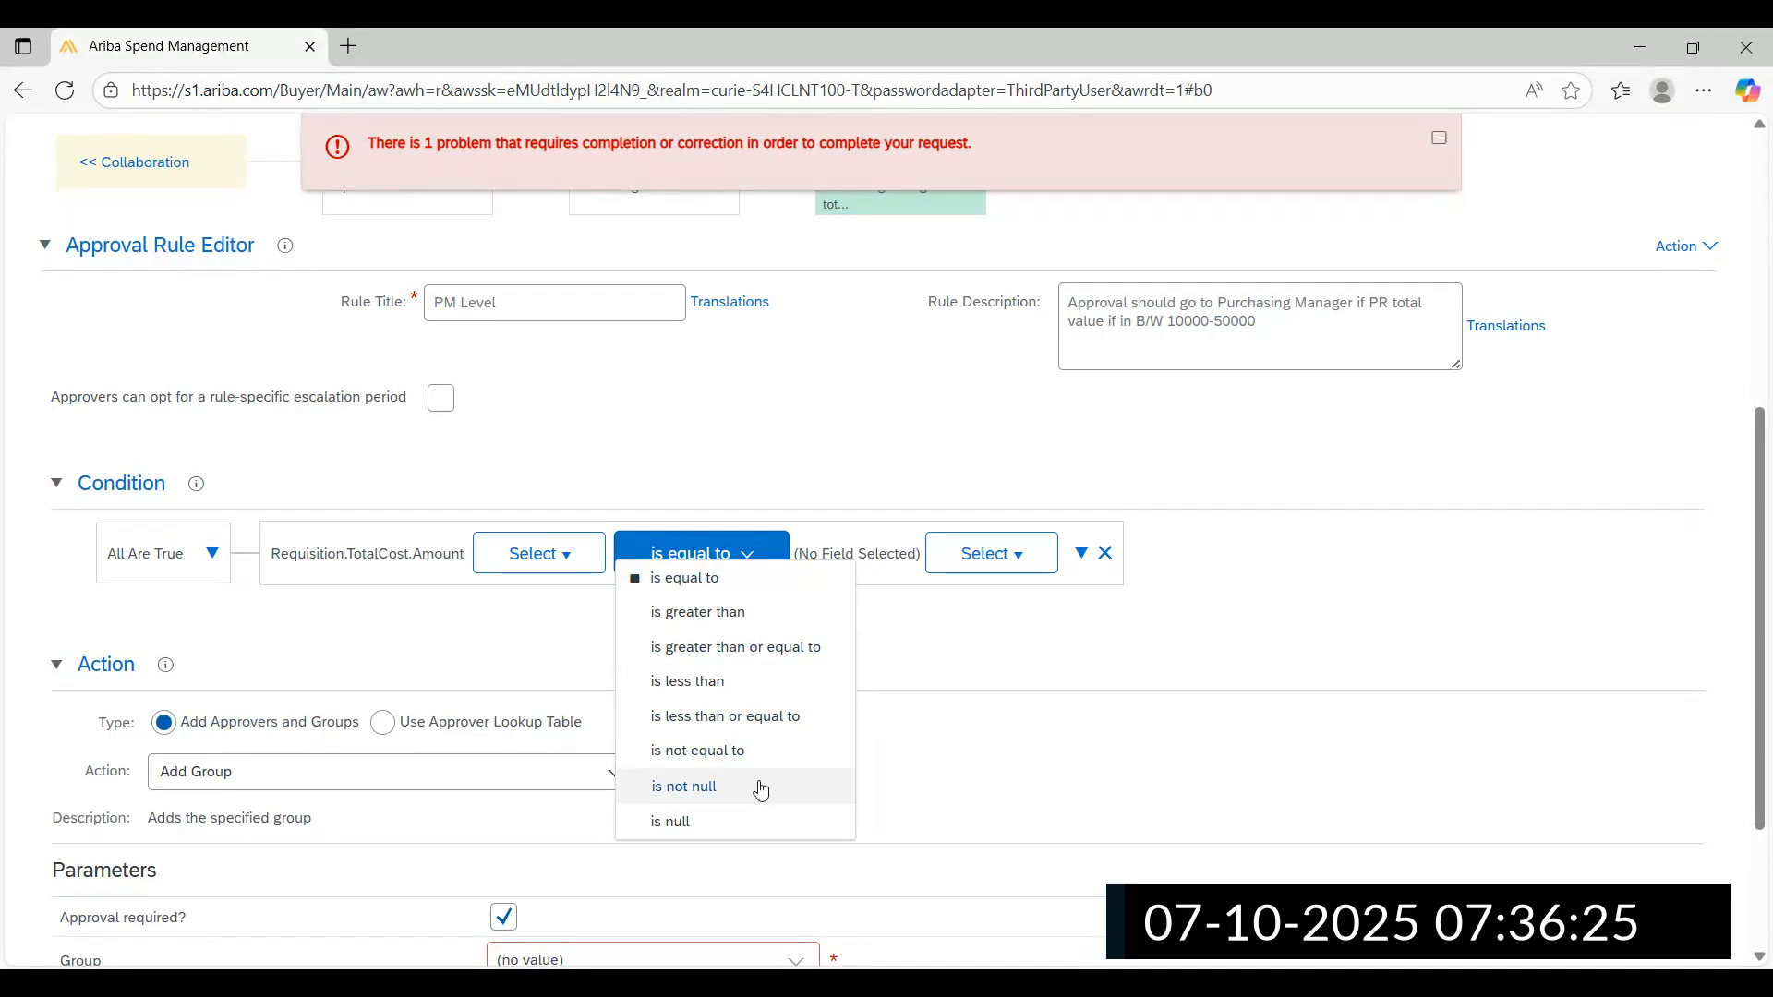
scroll(760, 785, "down", 1)
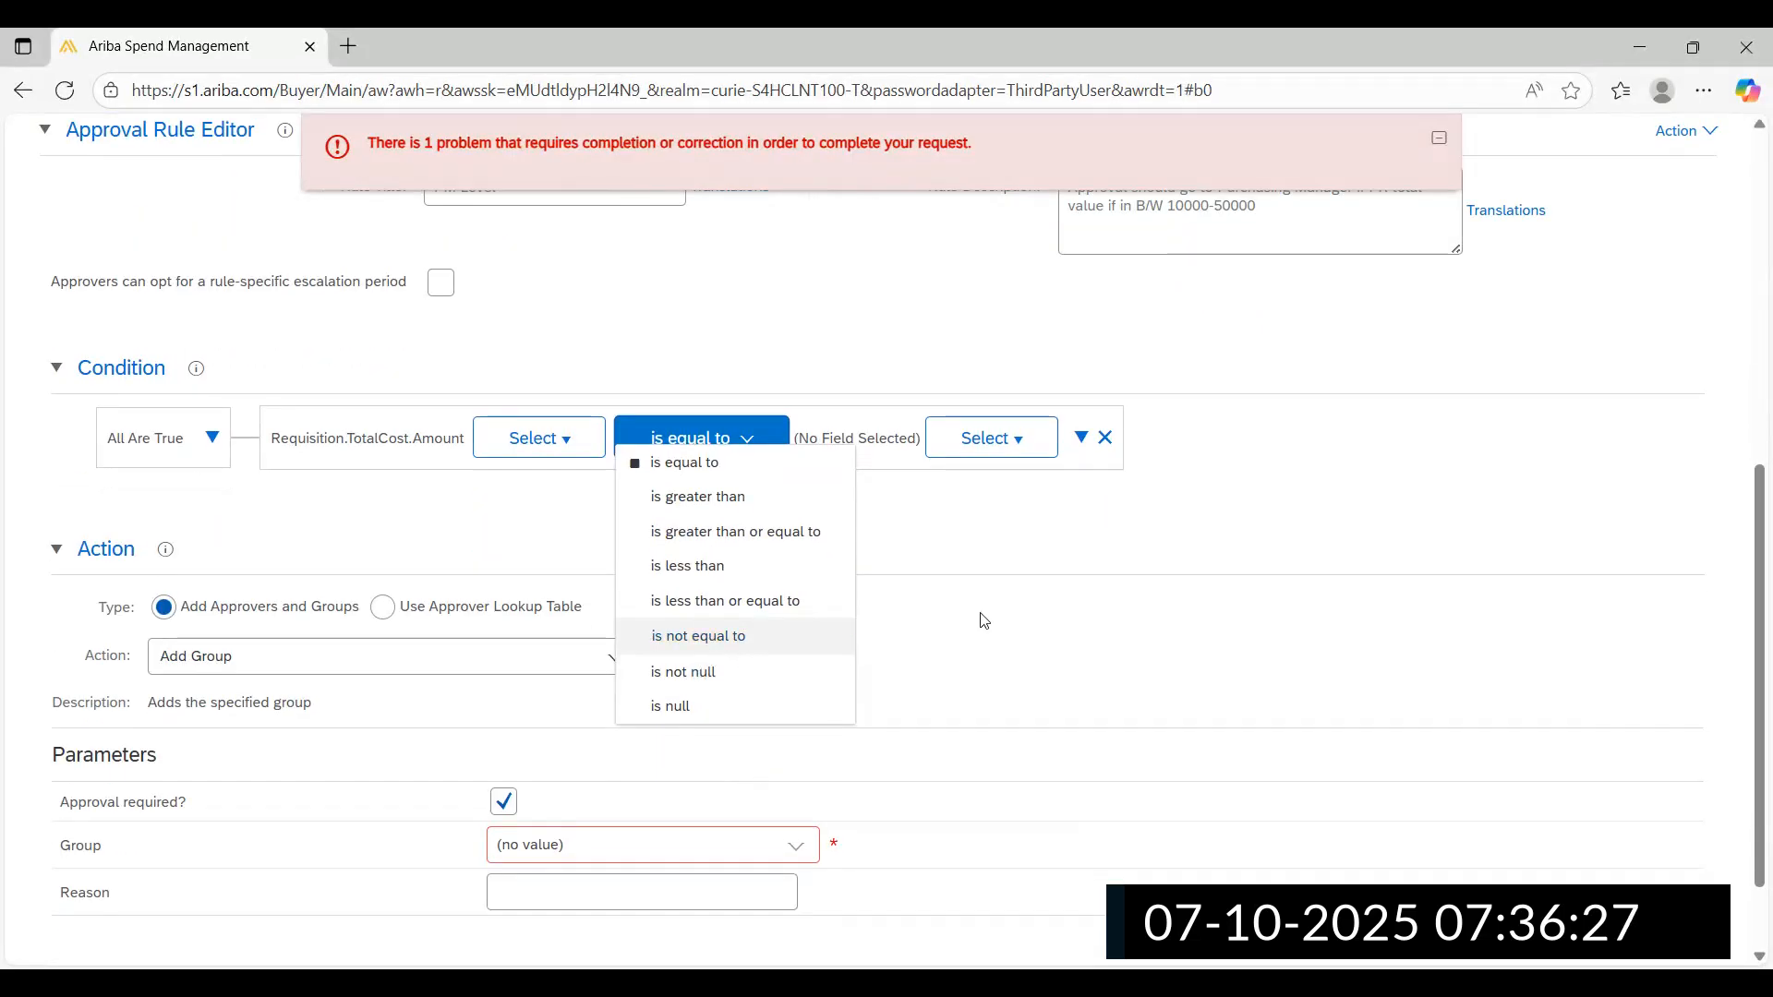
left_click(1011, 515)
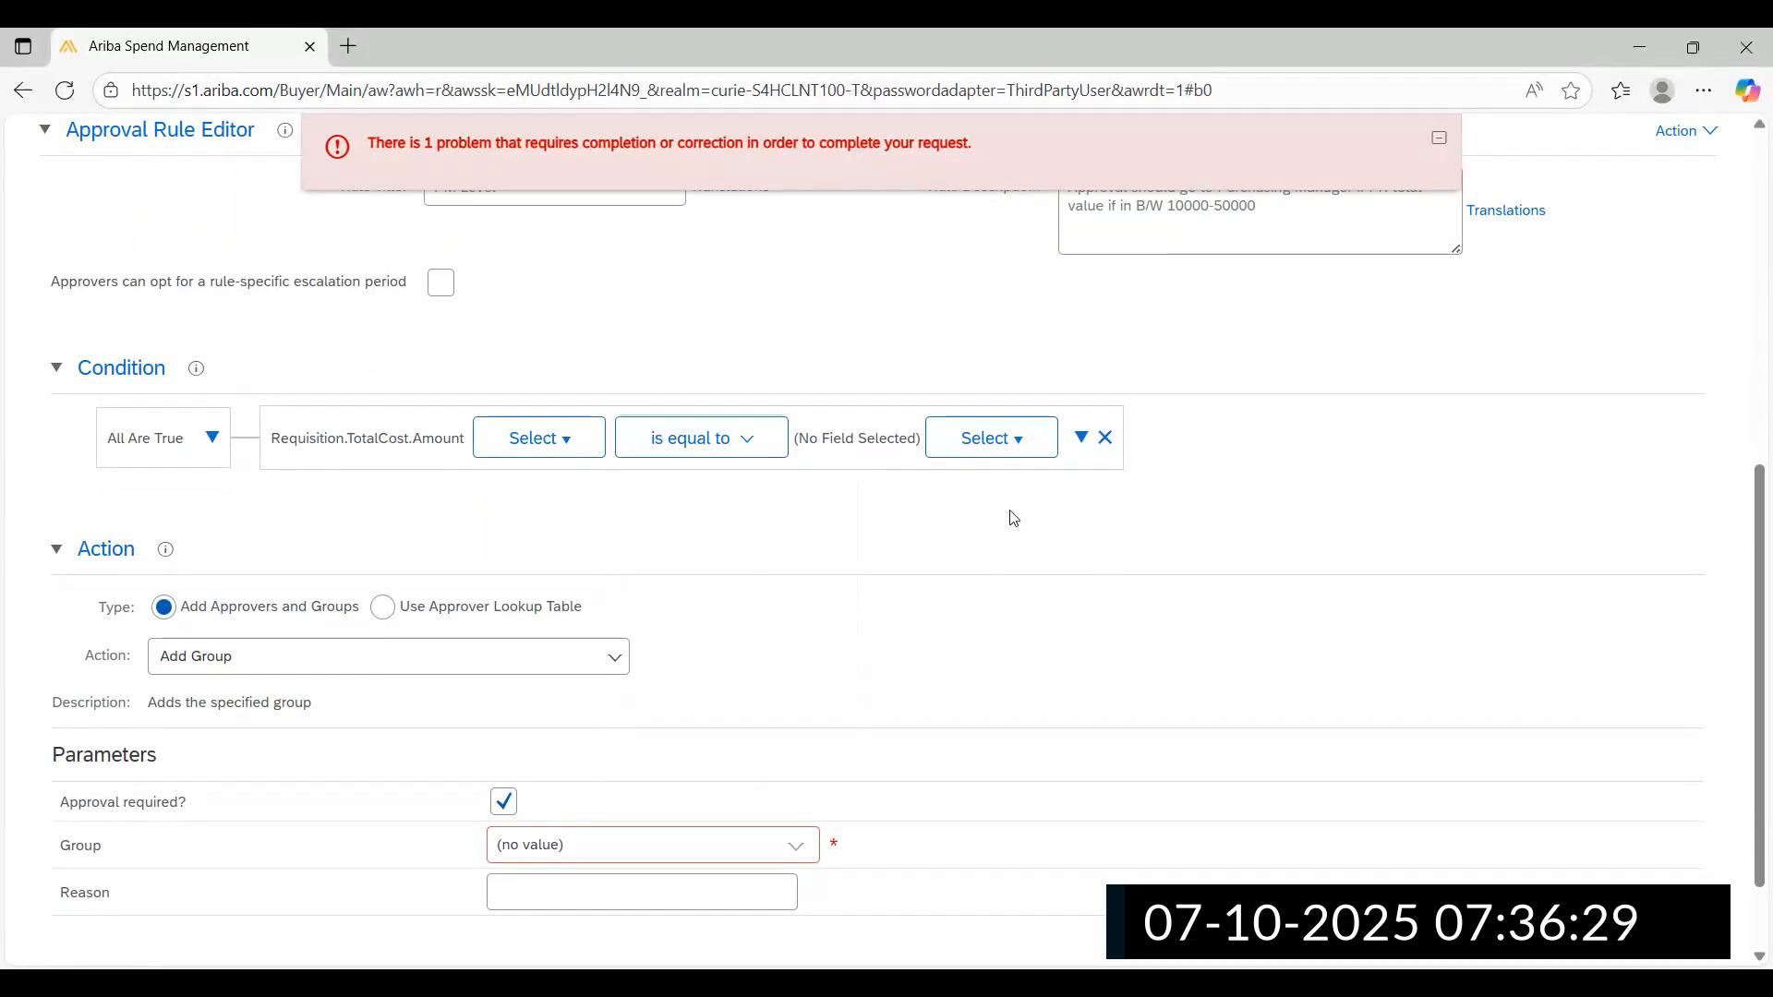
scroll(1201, 434, "up", 1)
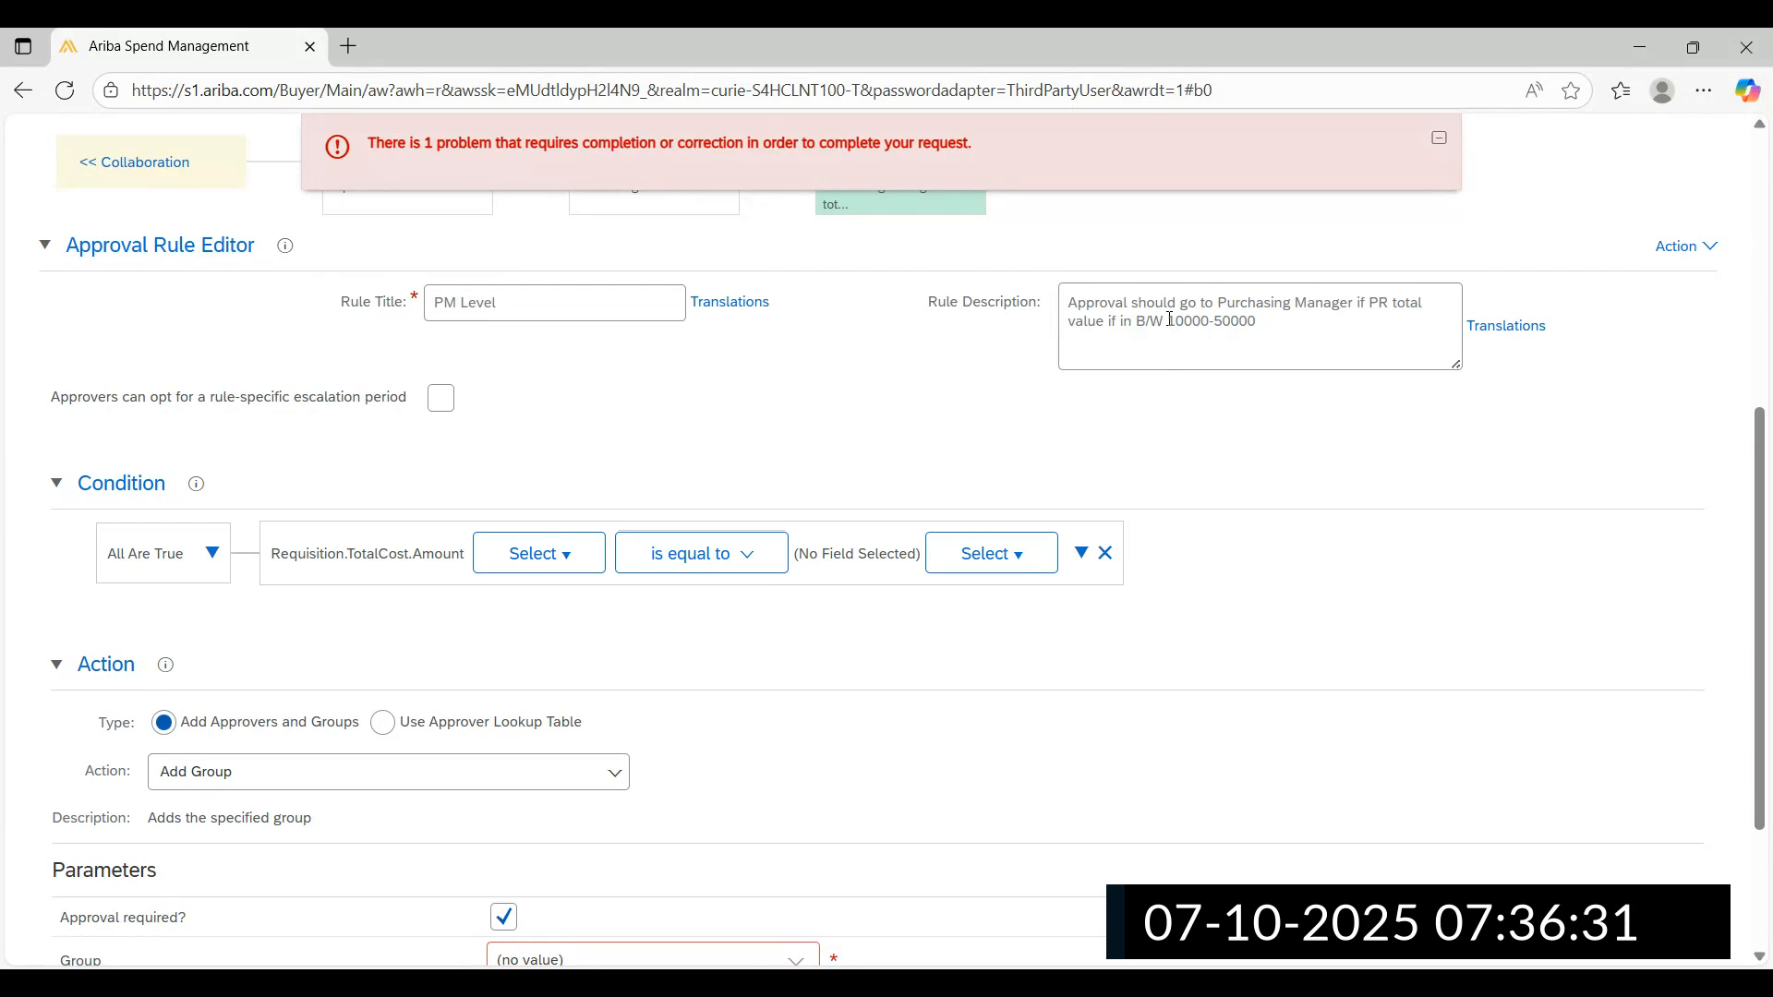
left_click_drag(1169, 318, 1260, 325)
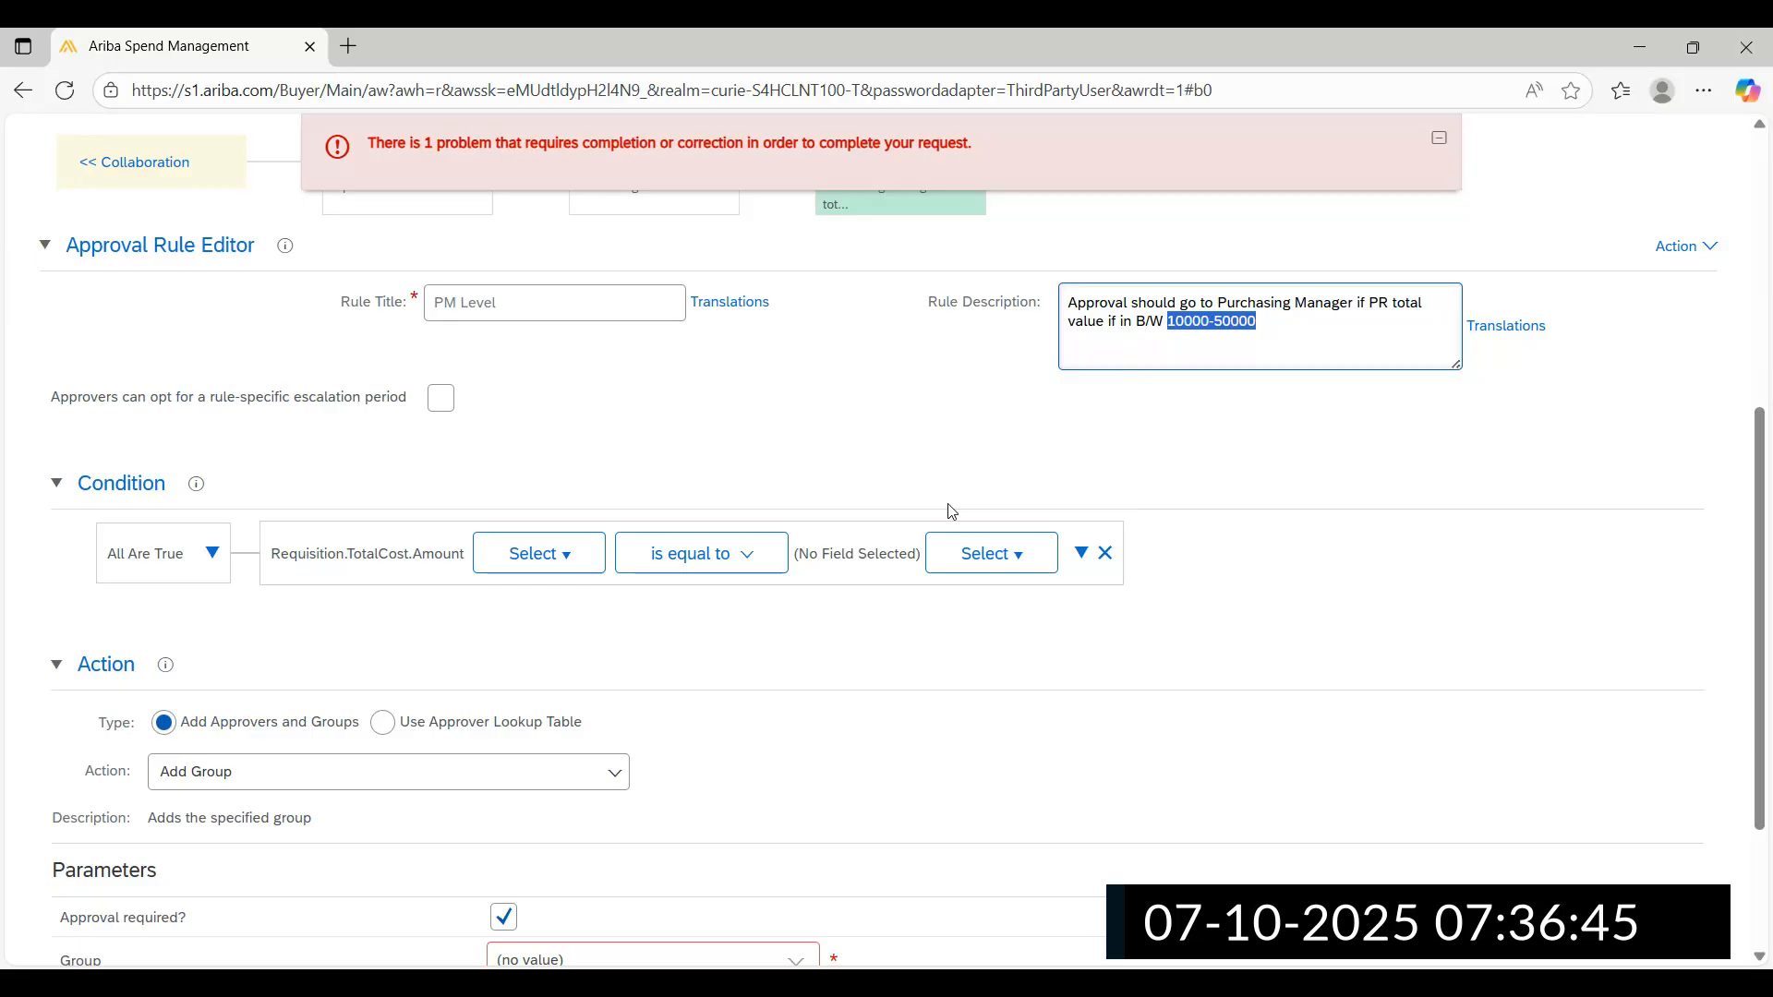
left_click(700, 553)
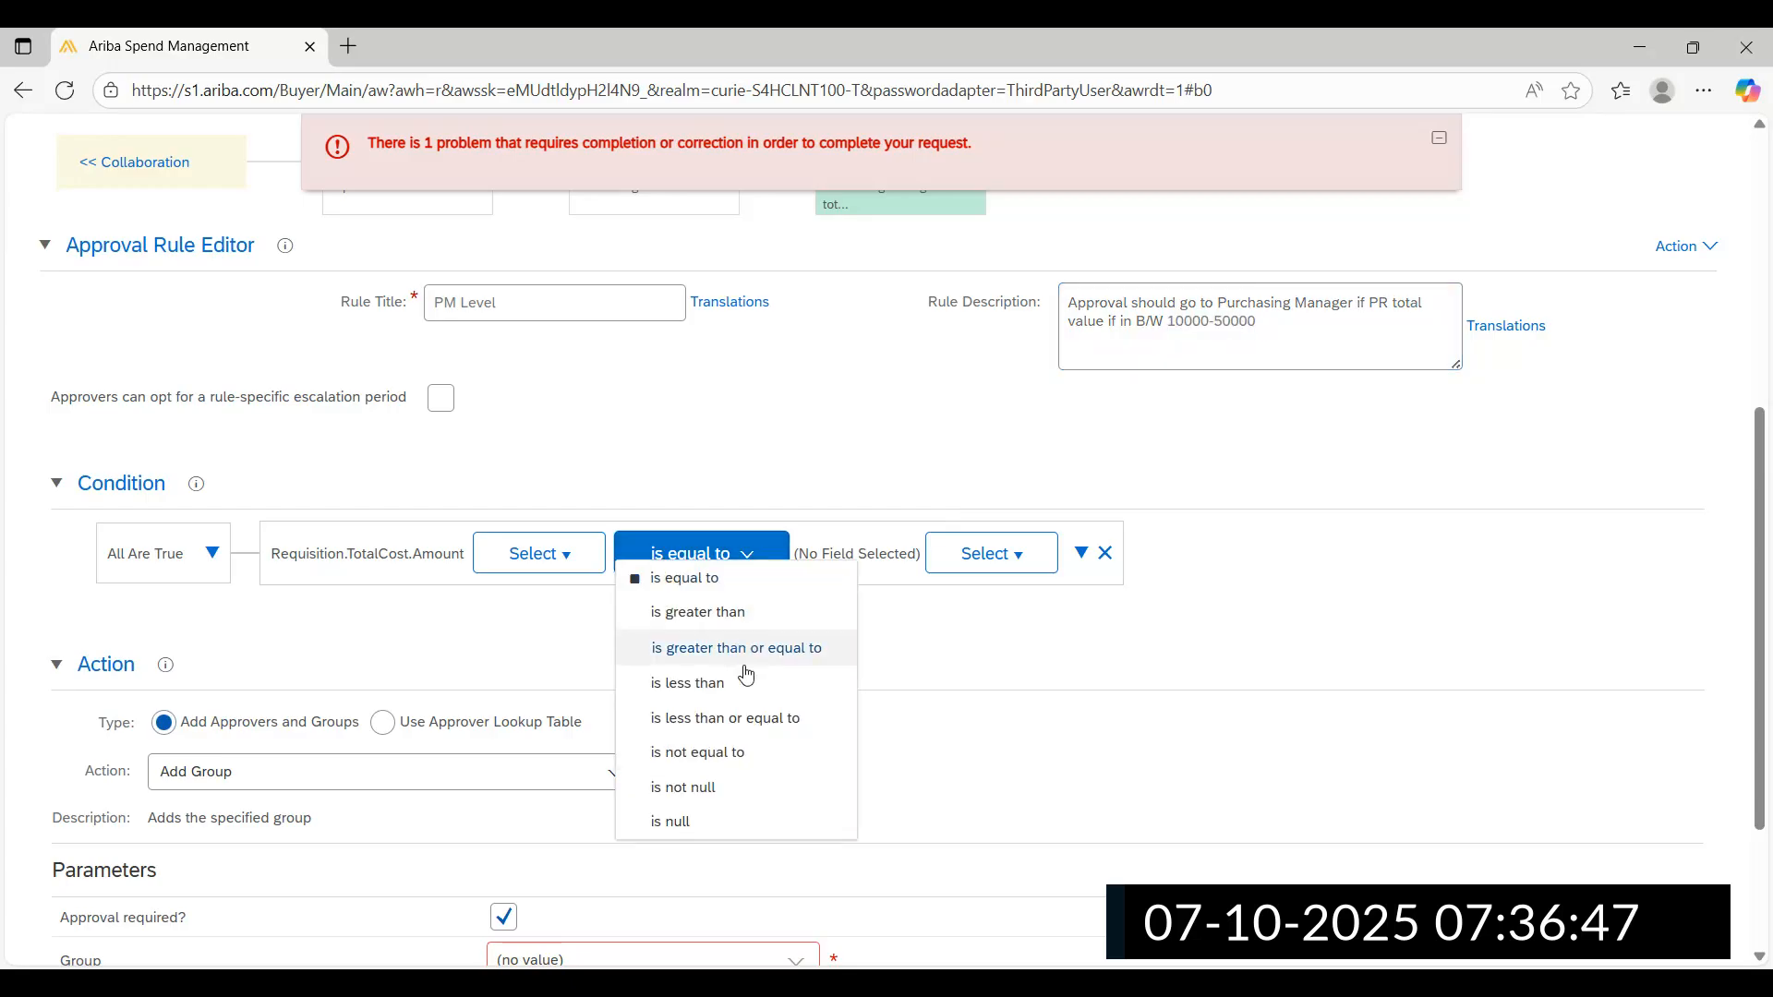
left_click(718, 650)
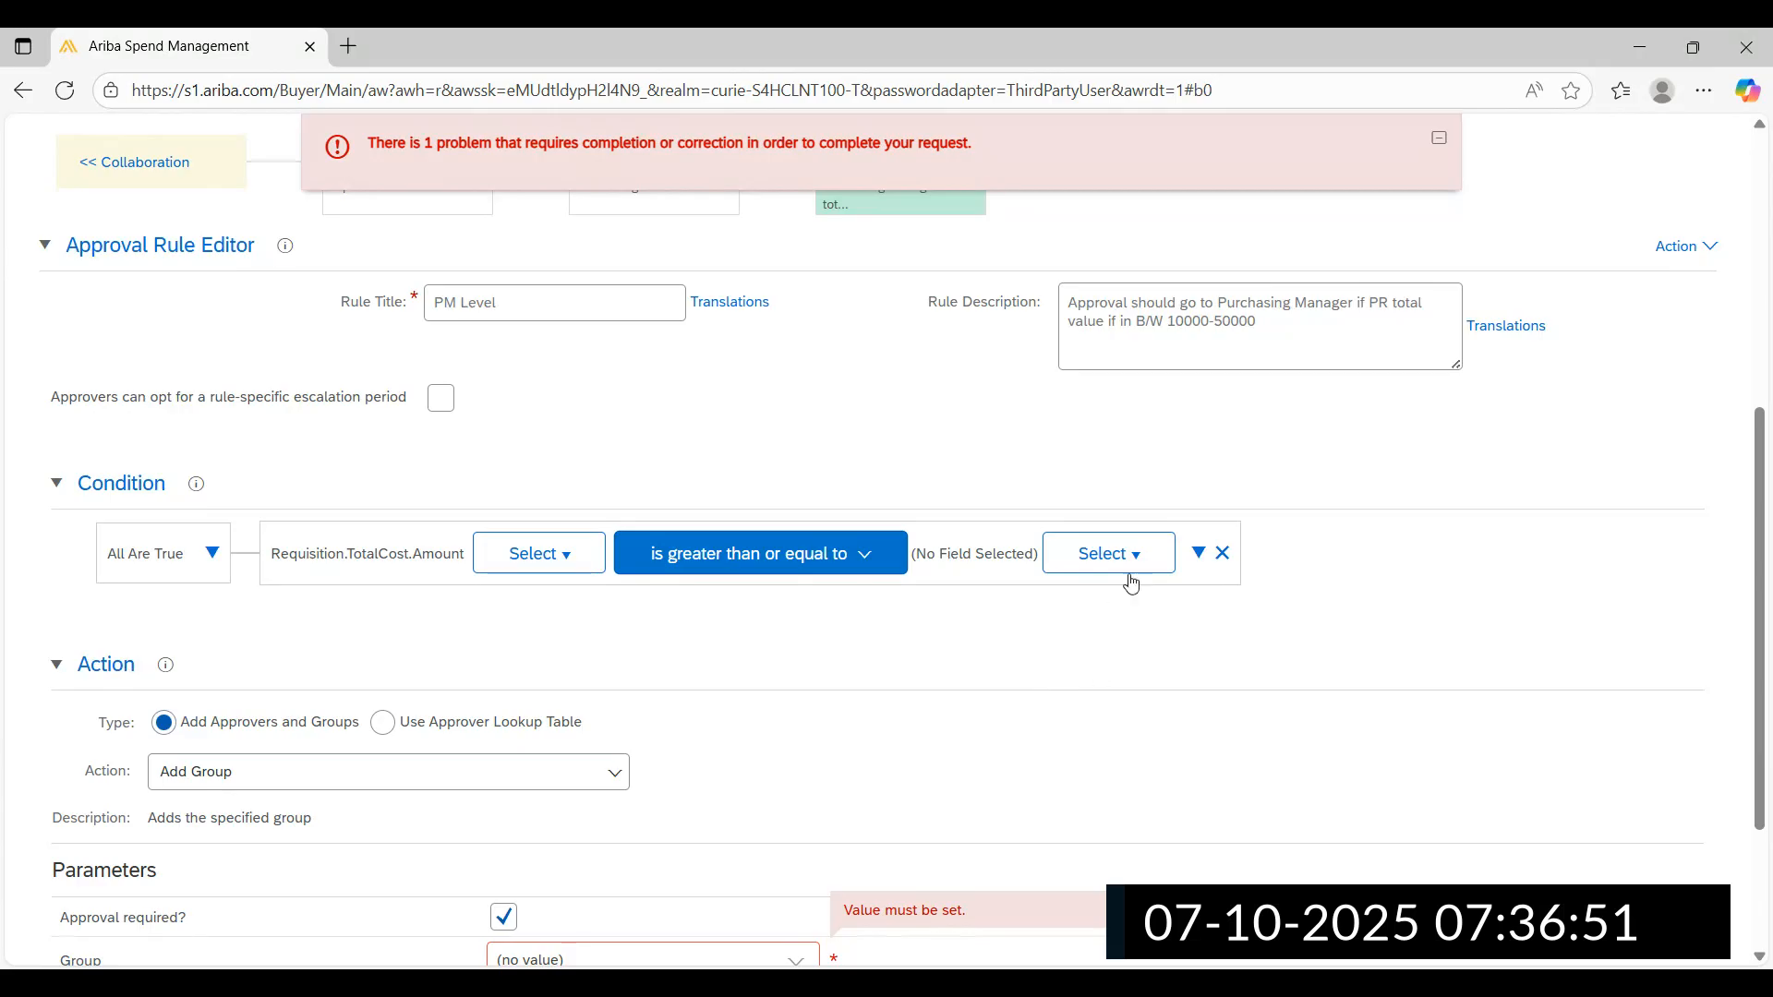
left_click(1134, 564)
left_click(1126, 582)
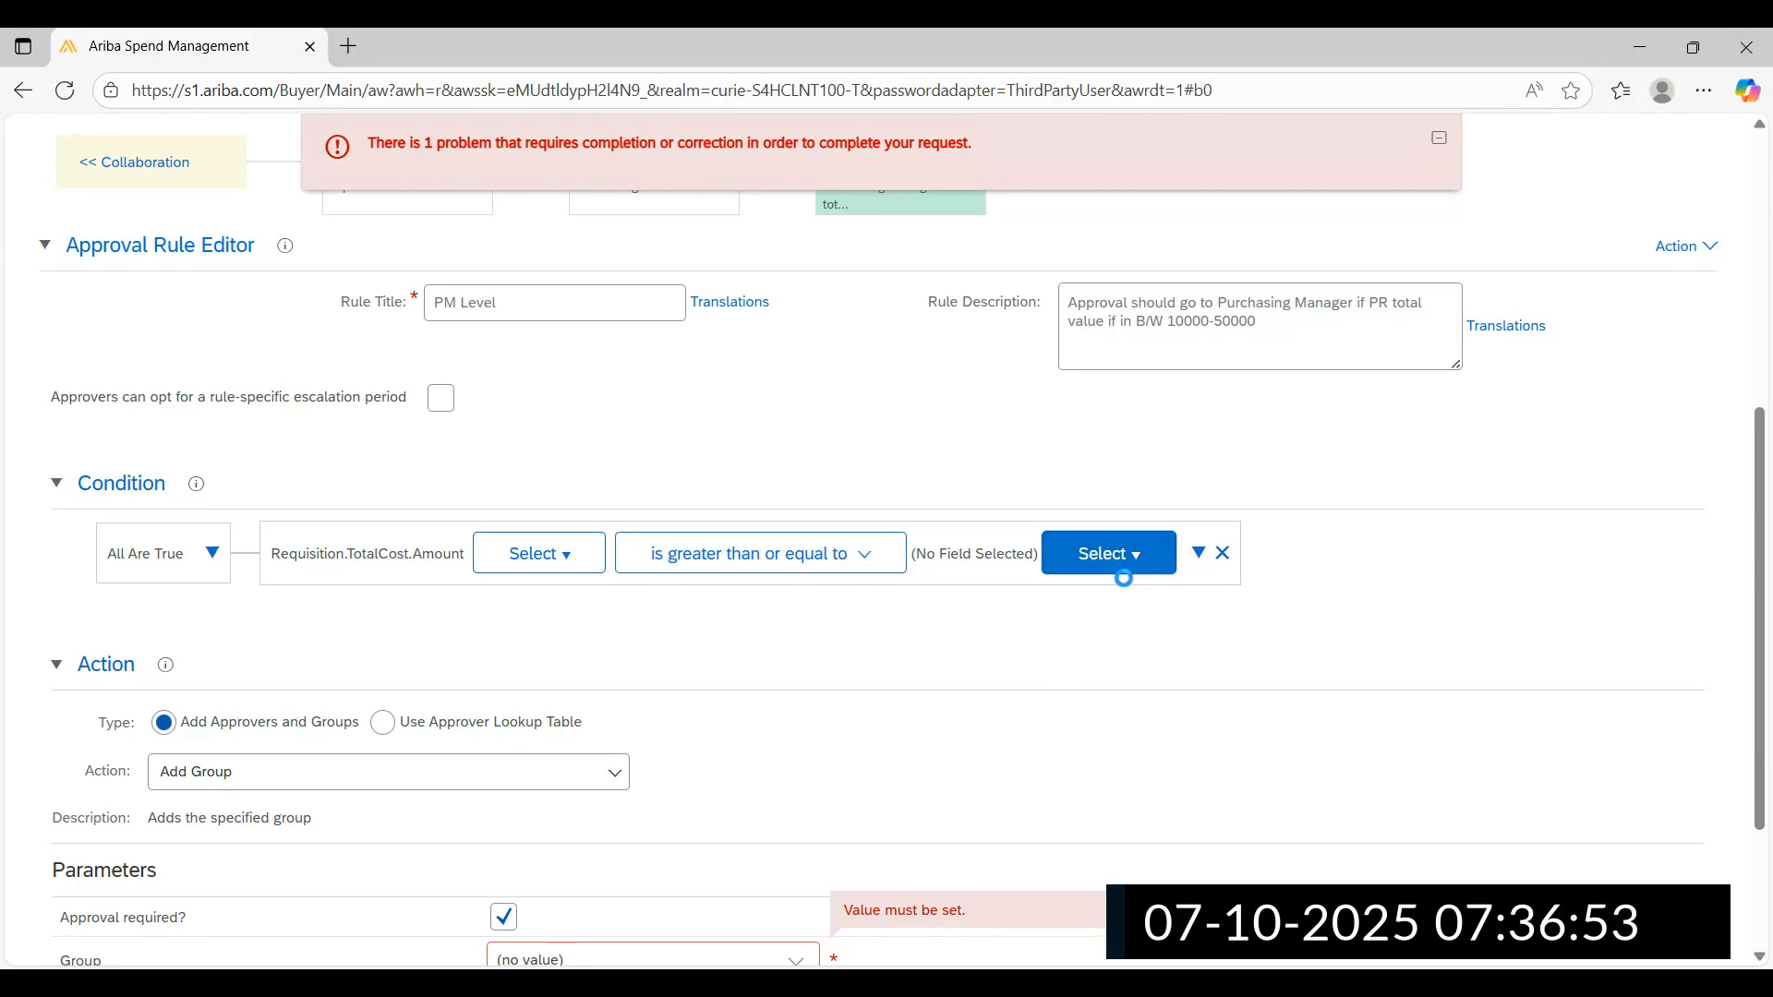
type("10")
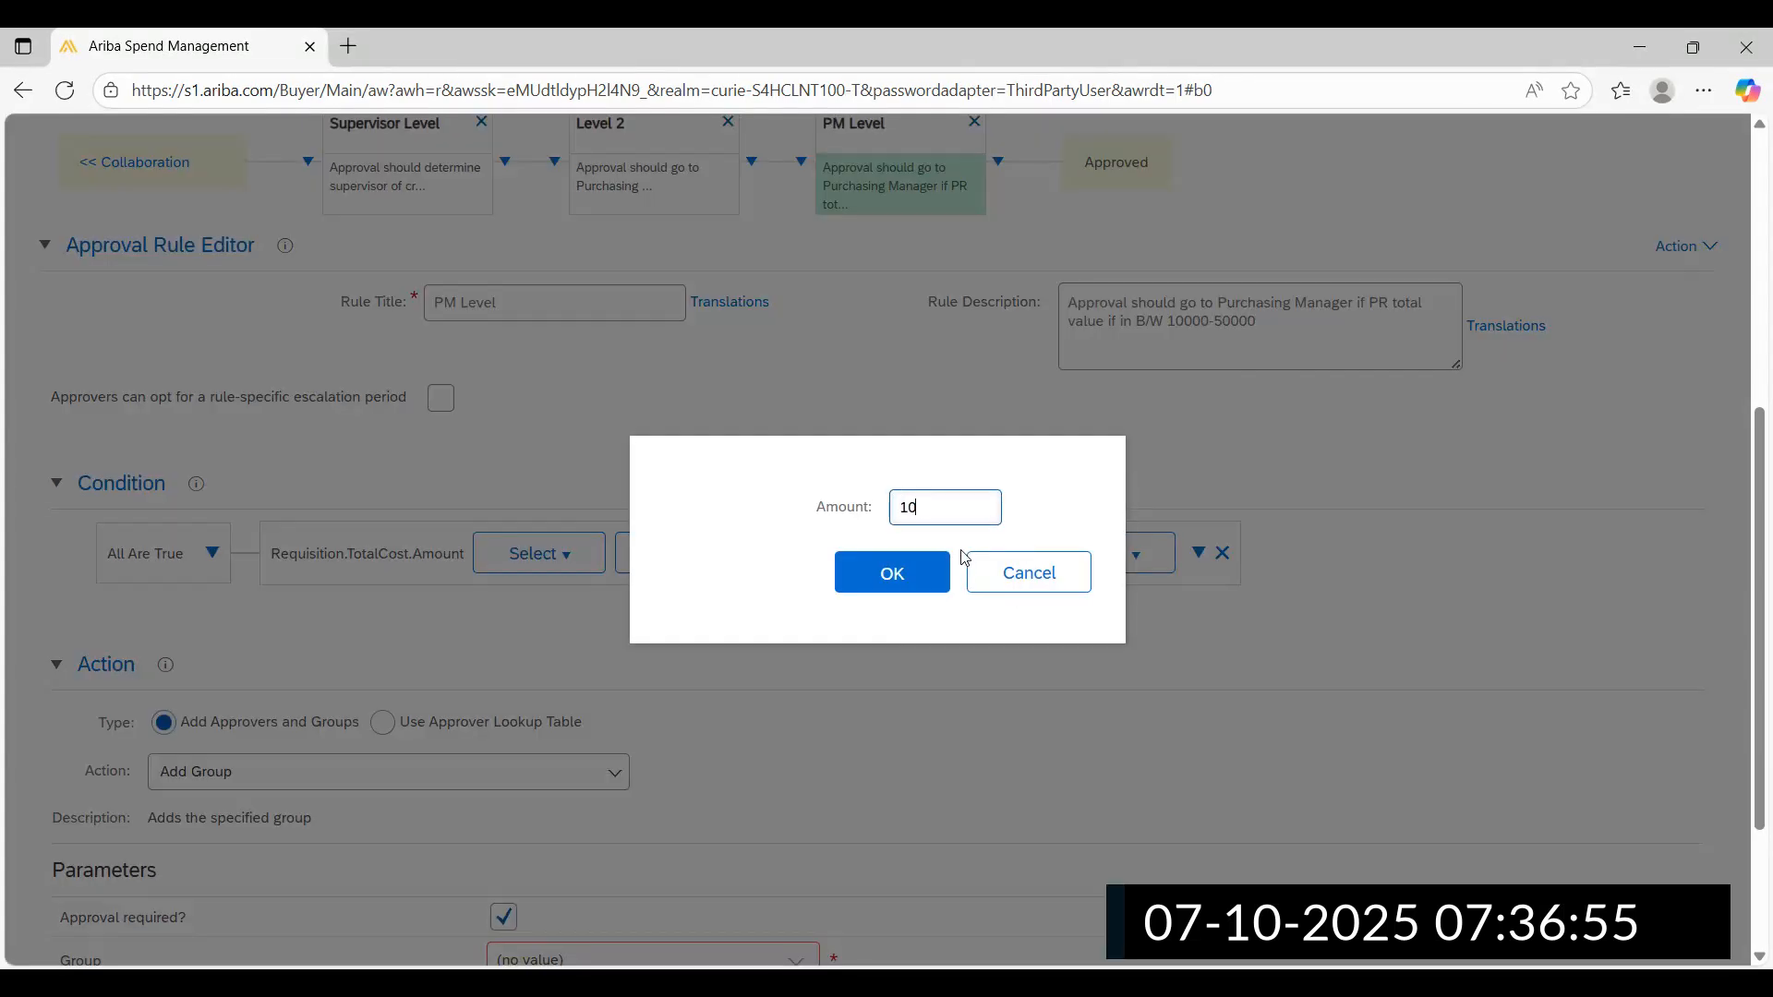
type("000")
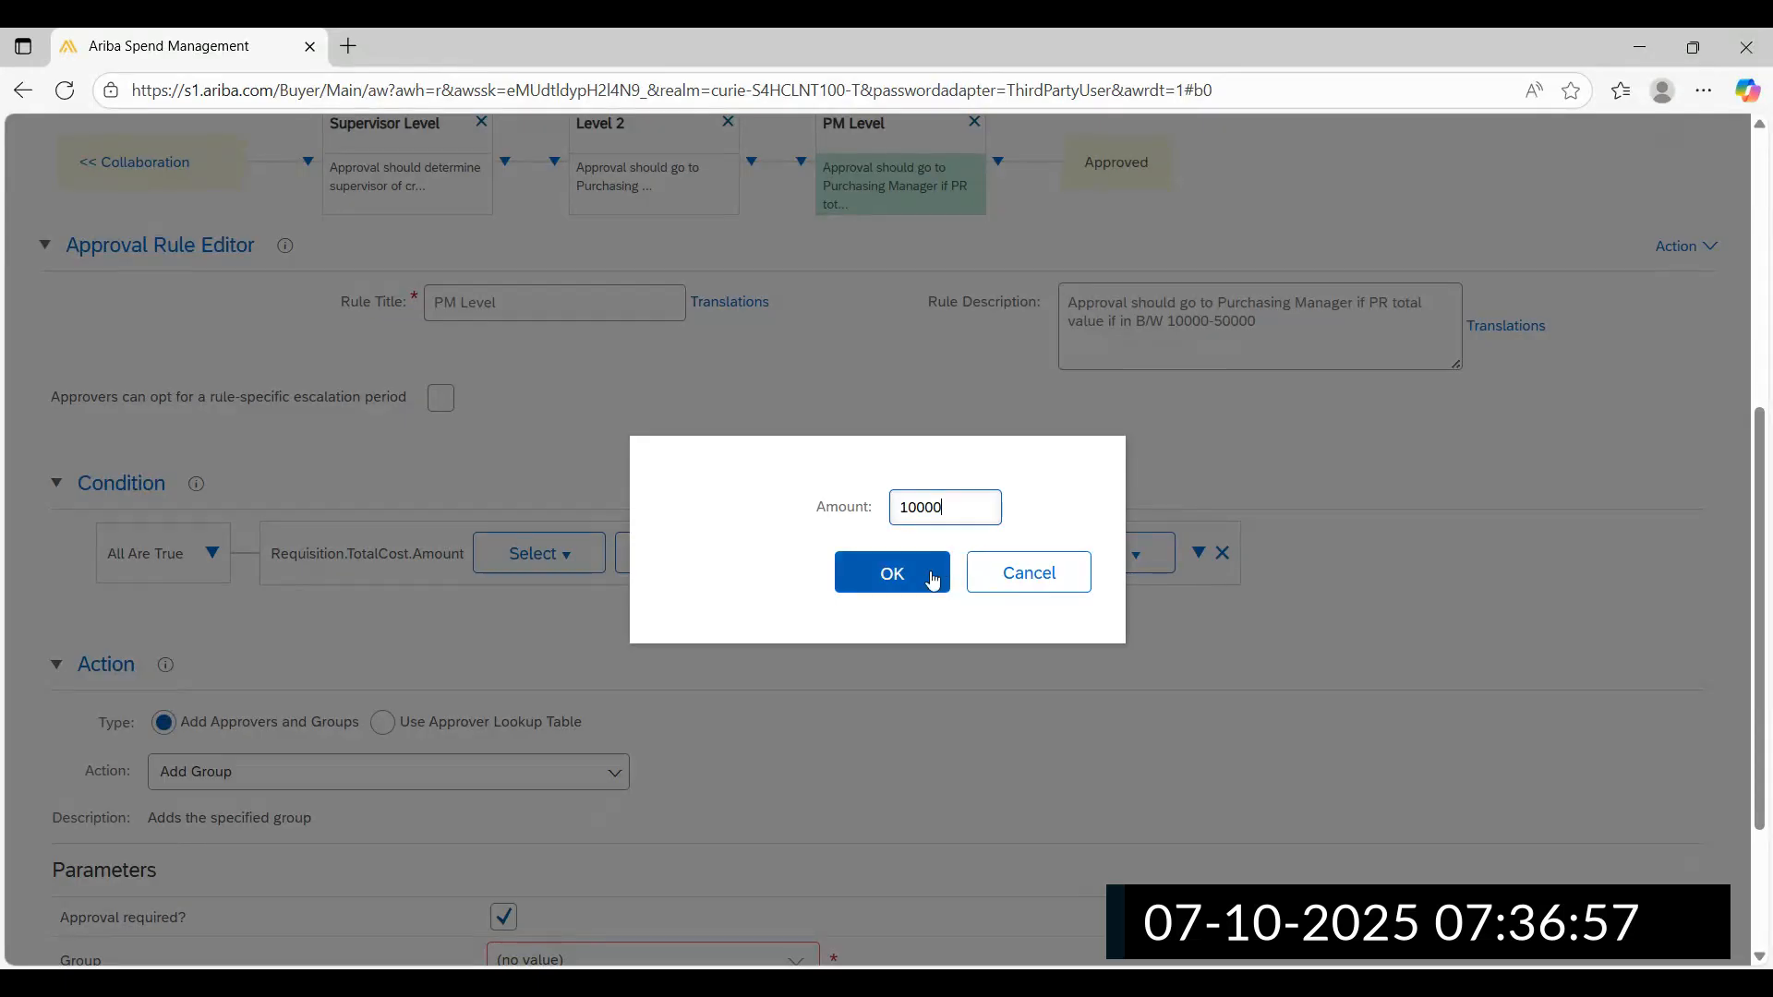
left_click(930, 573)
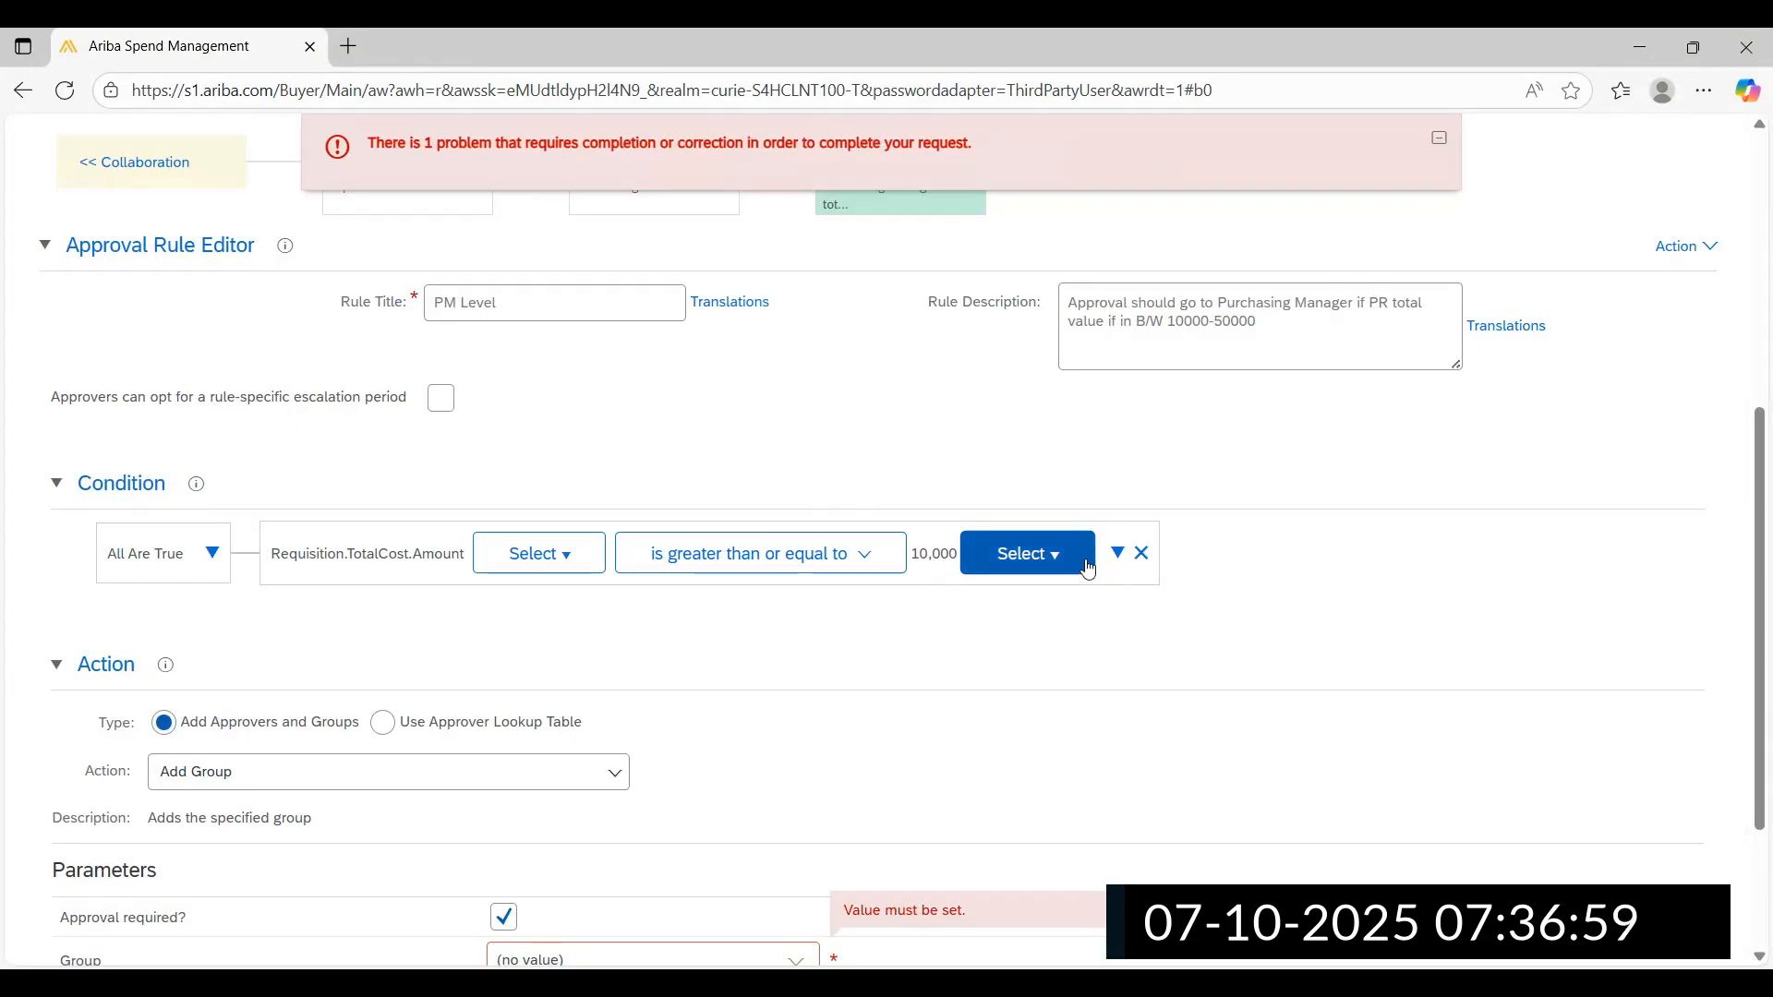
Insert a subcondition using the Before option on the PM Level rule's All Are True node
left_click(1099, 305)
left_click_drag(1099, 305, 1216, 326)
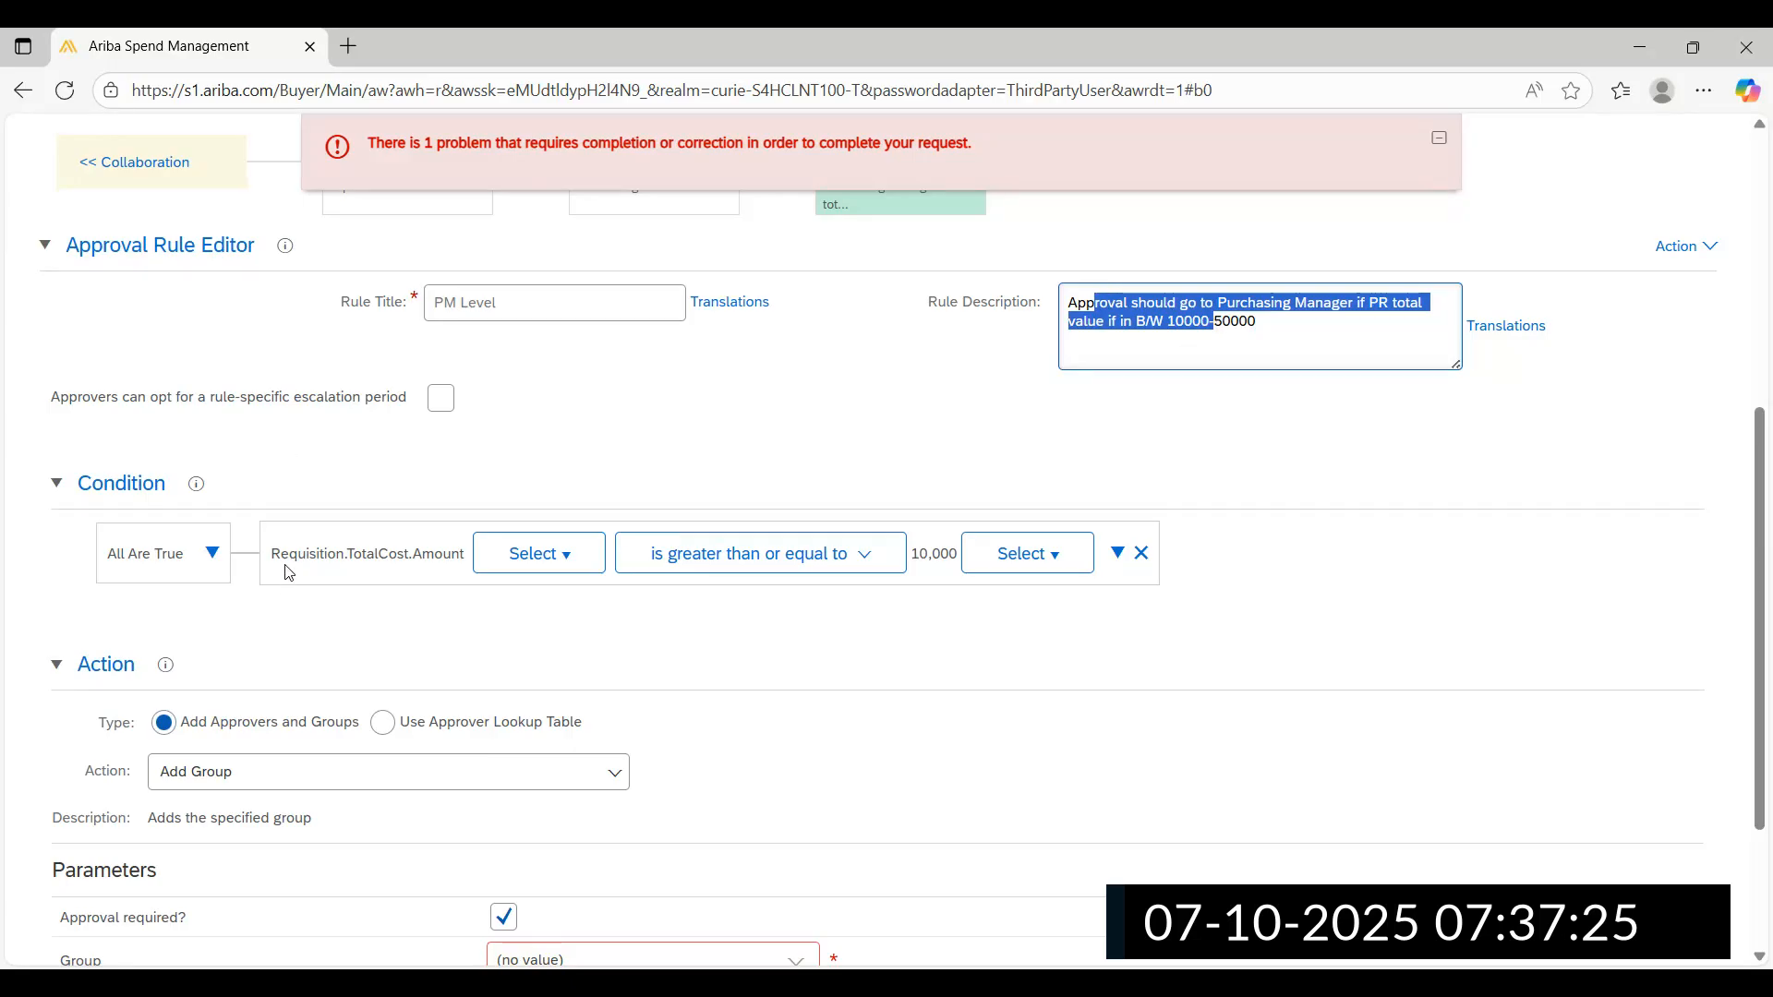
left_click_drag(281, 554, 928, 552)
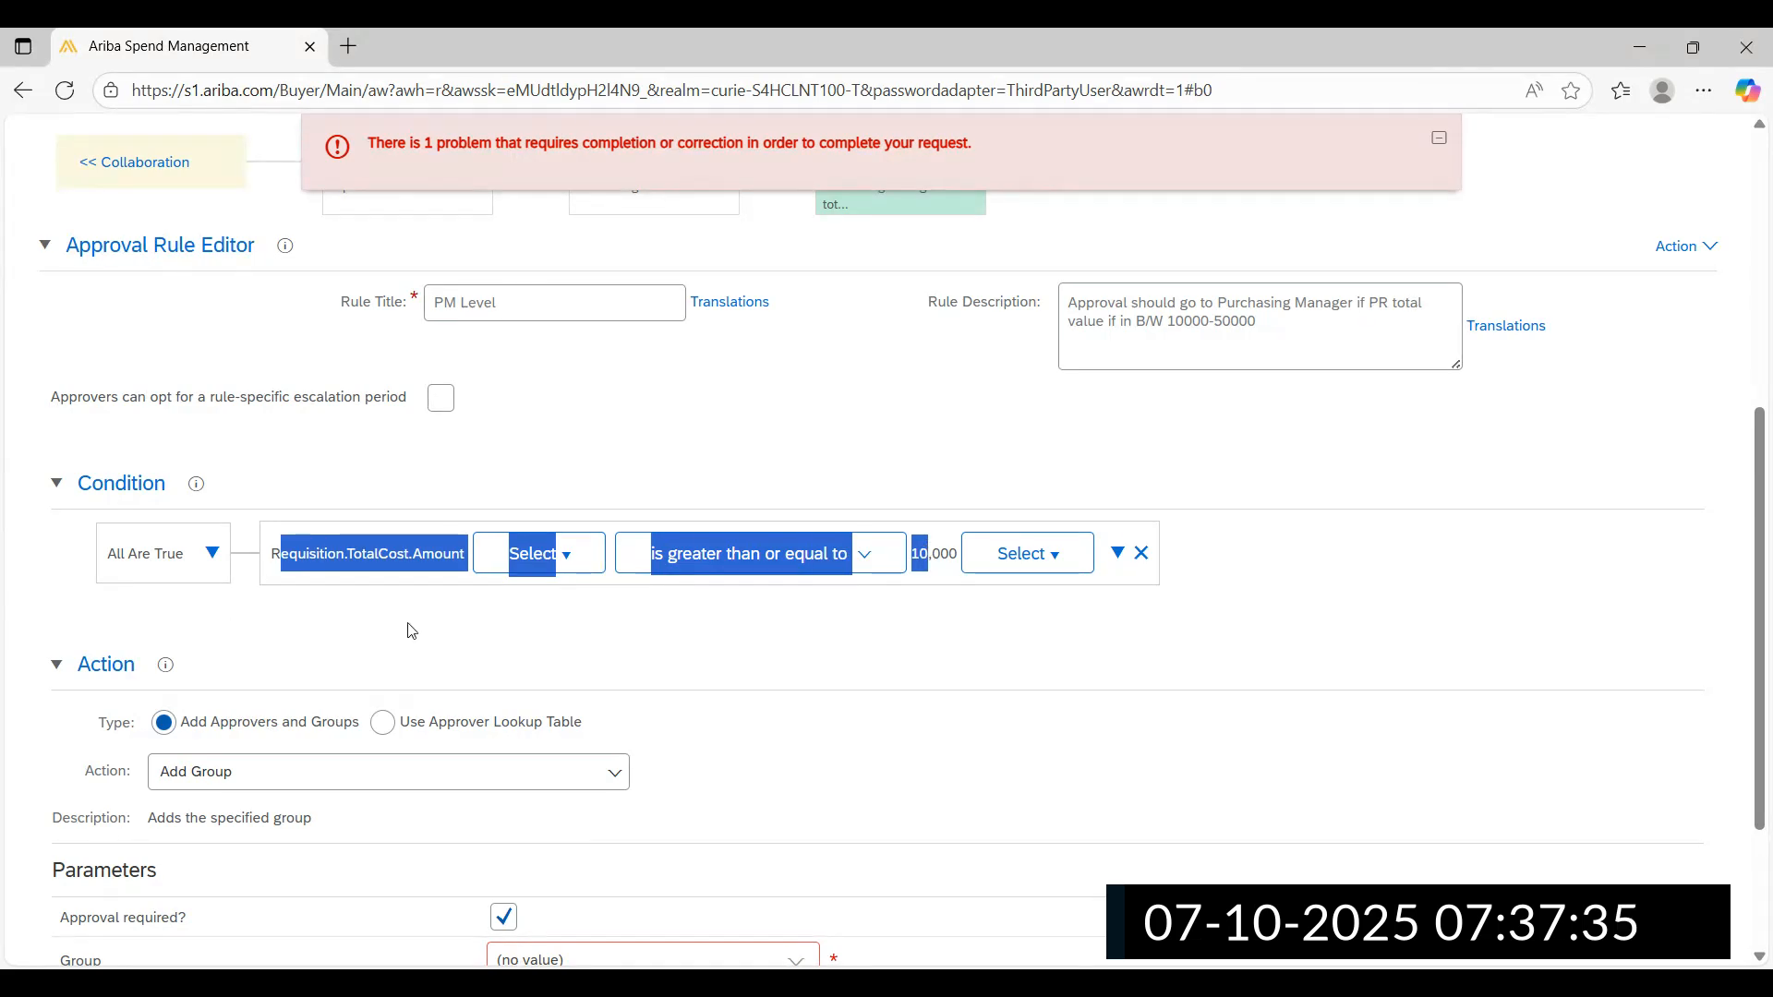
left_click(297, 481)
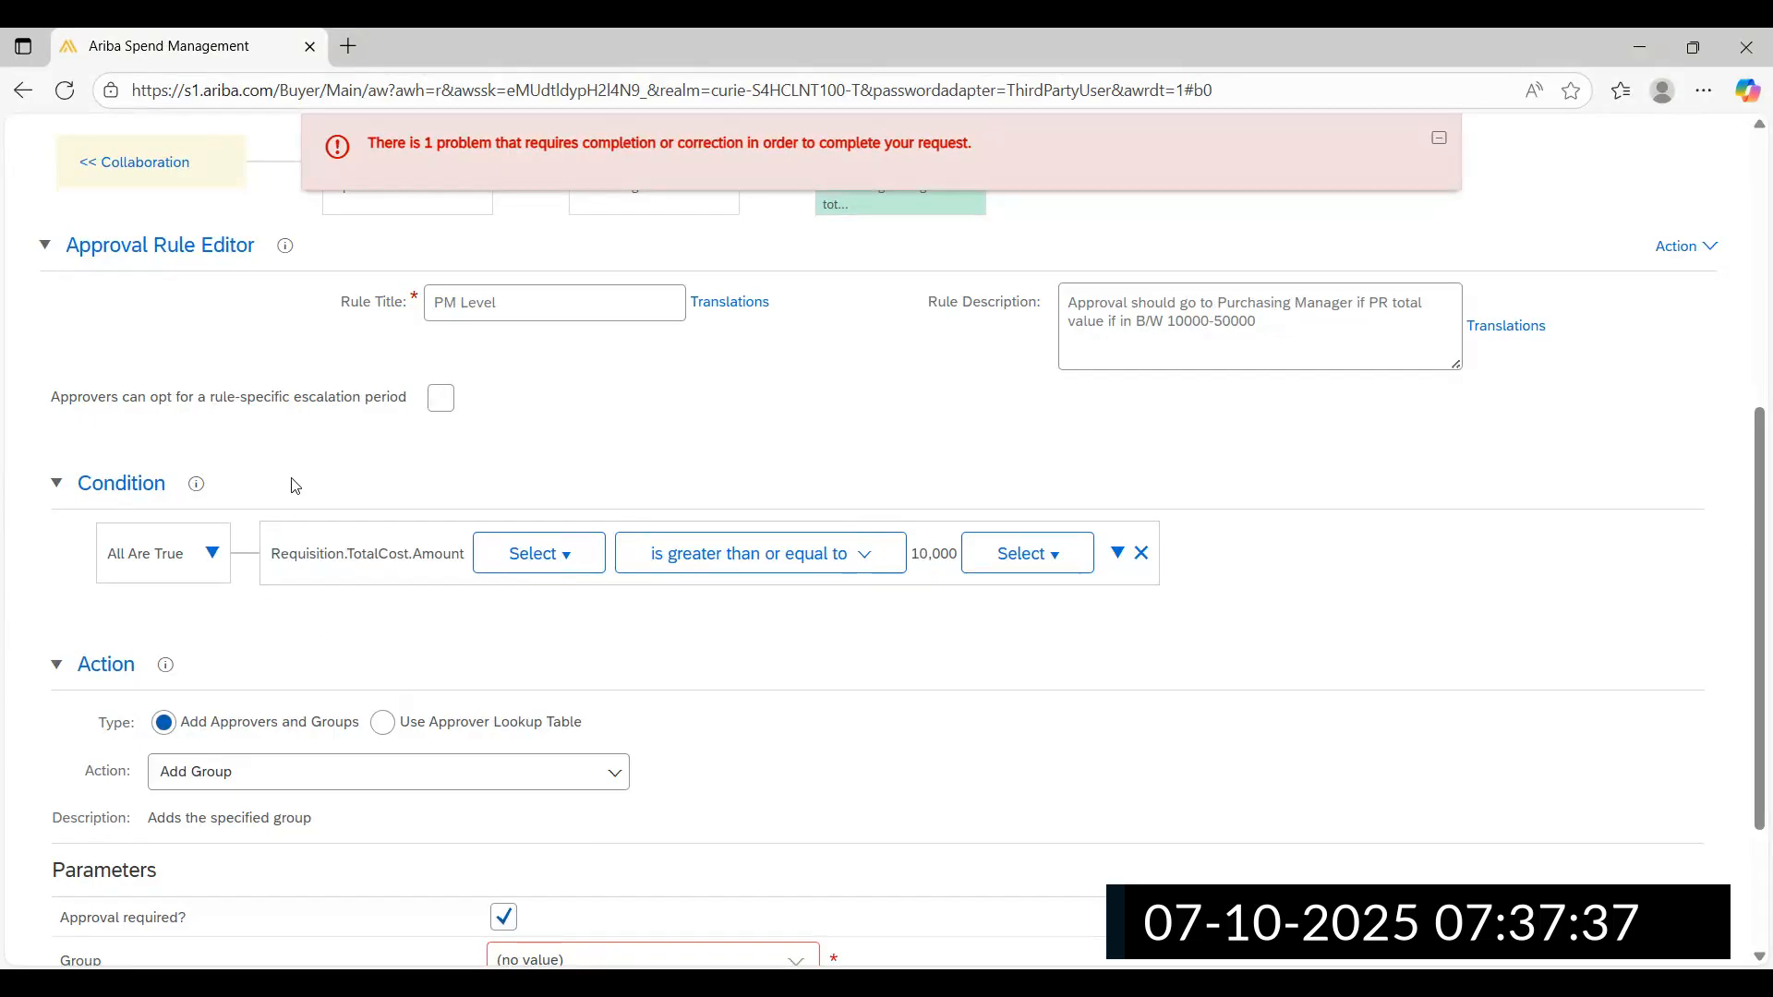
left_click(213, 556)
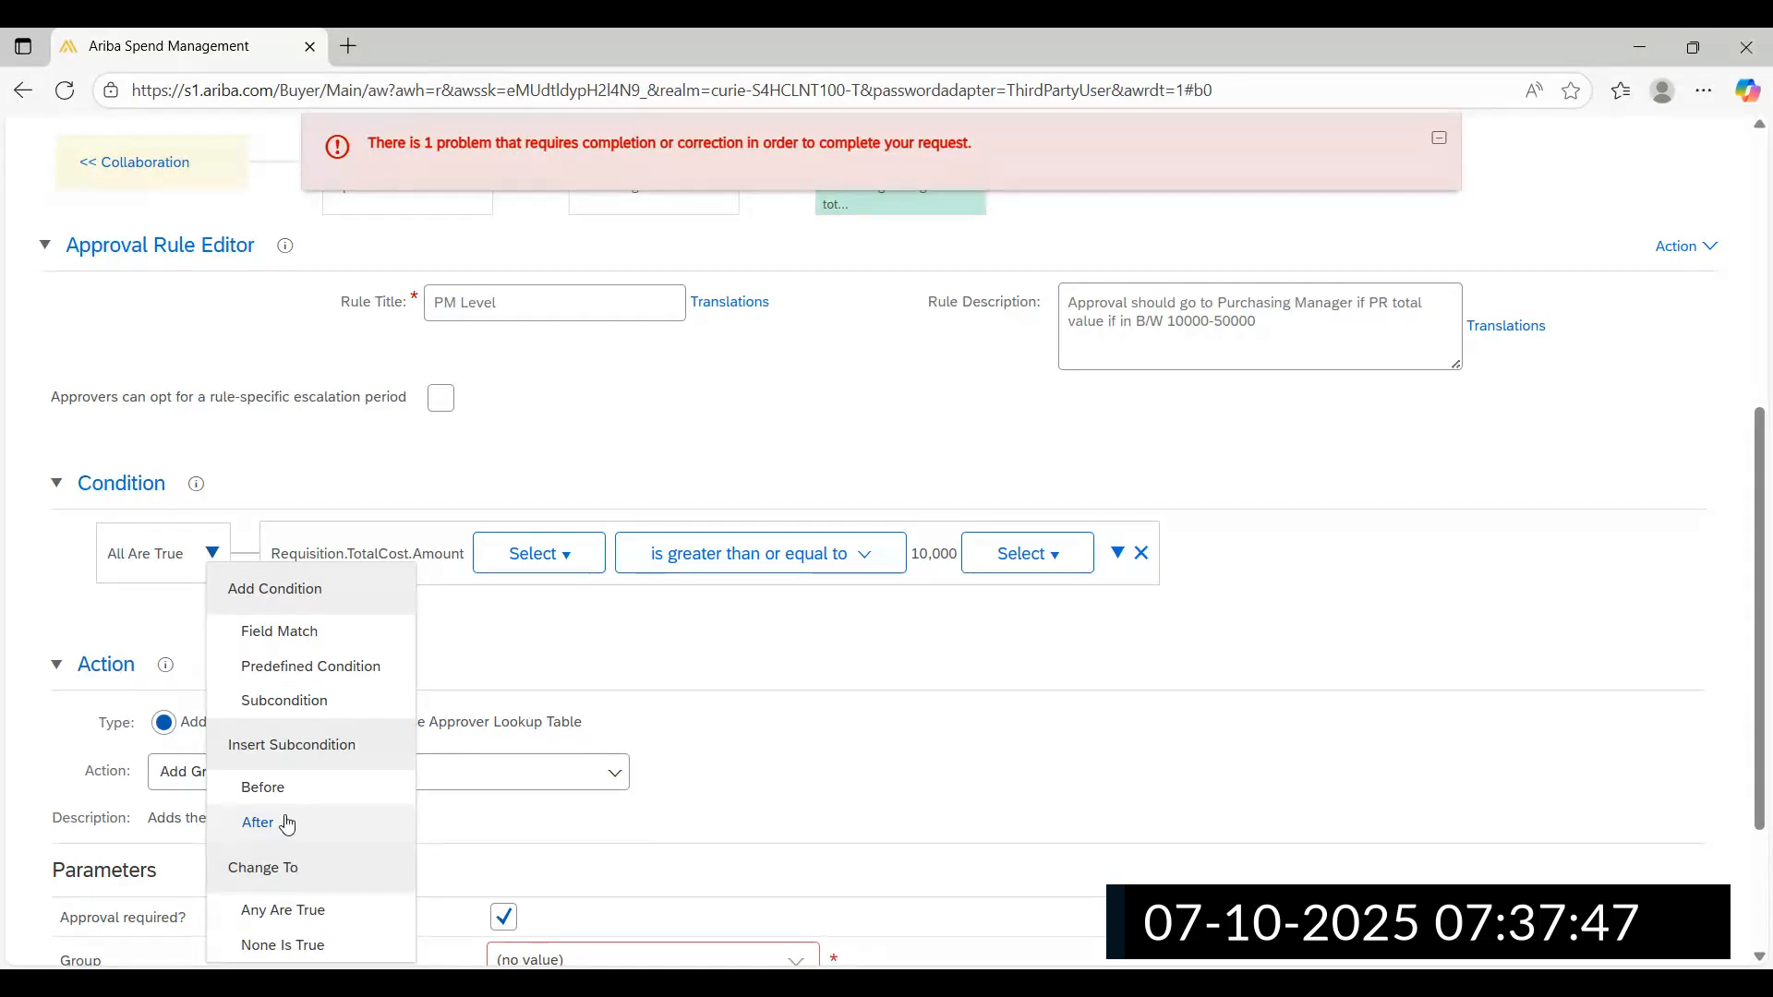
scroll(342, 791, "down", 1)
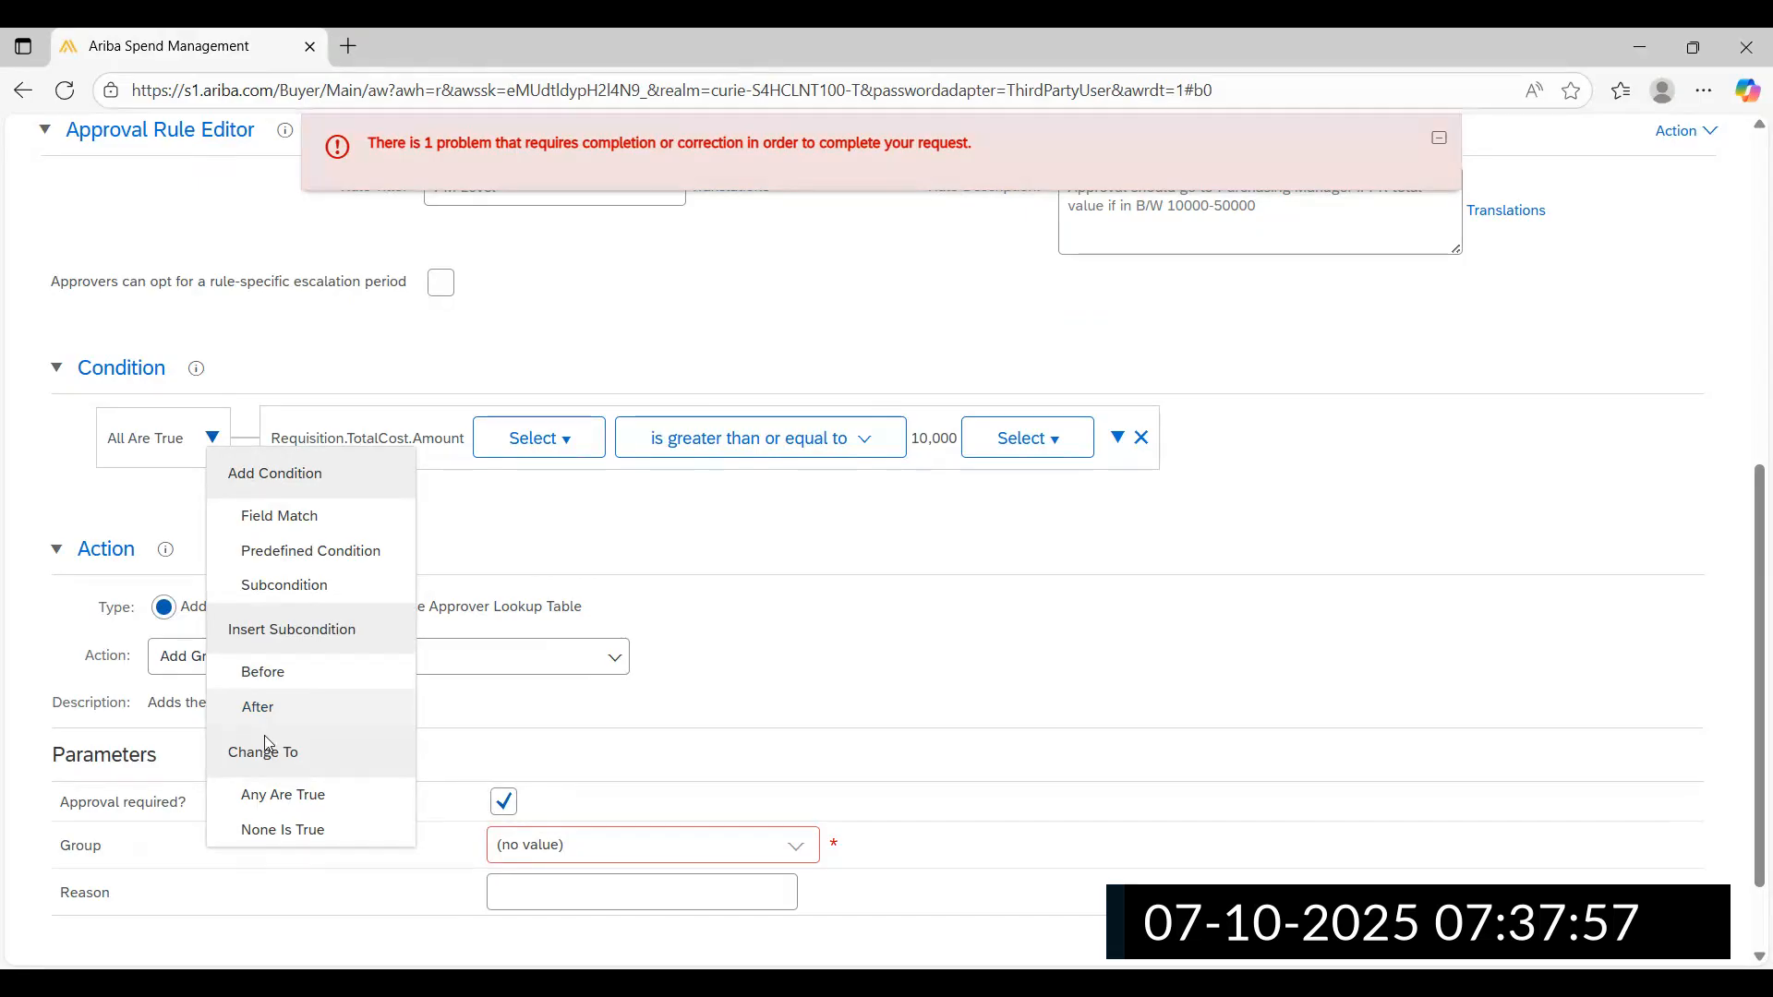
left_click(278, 685)
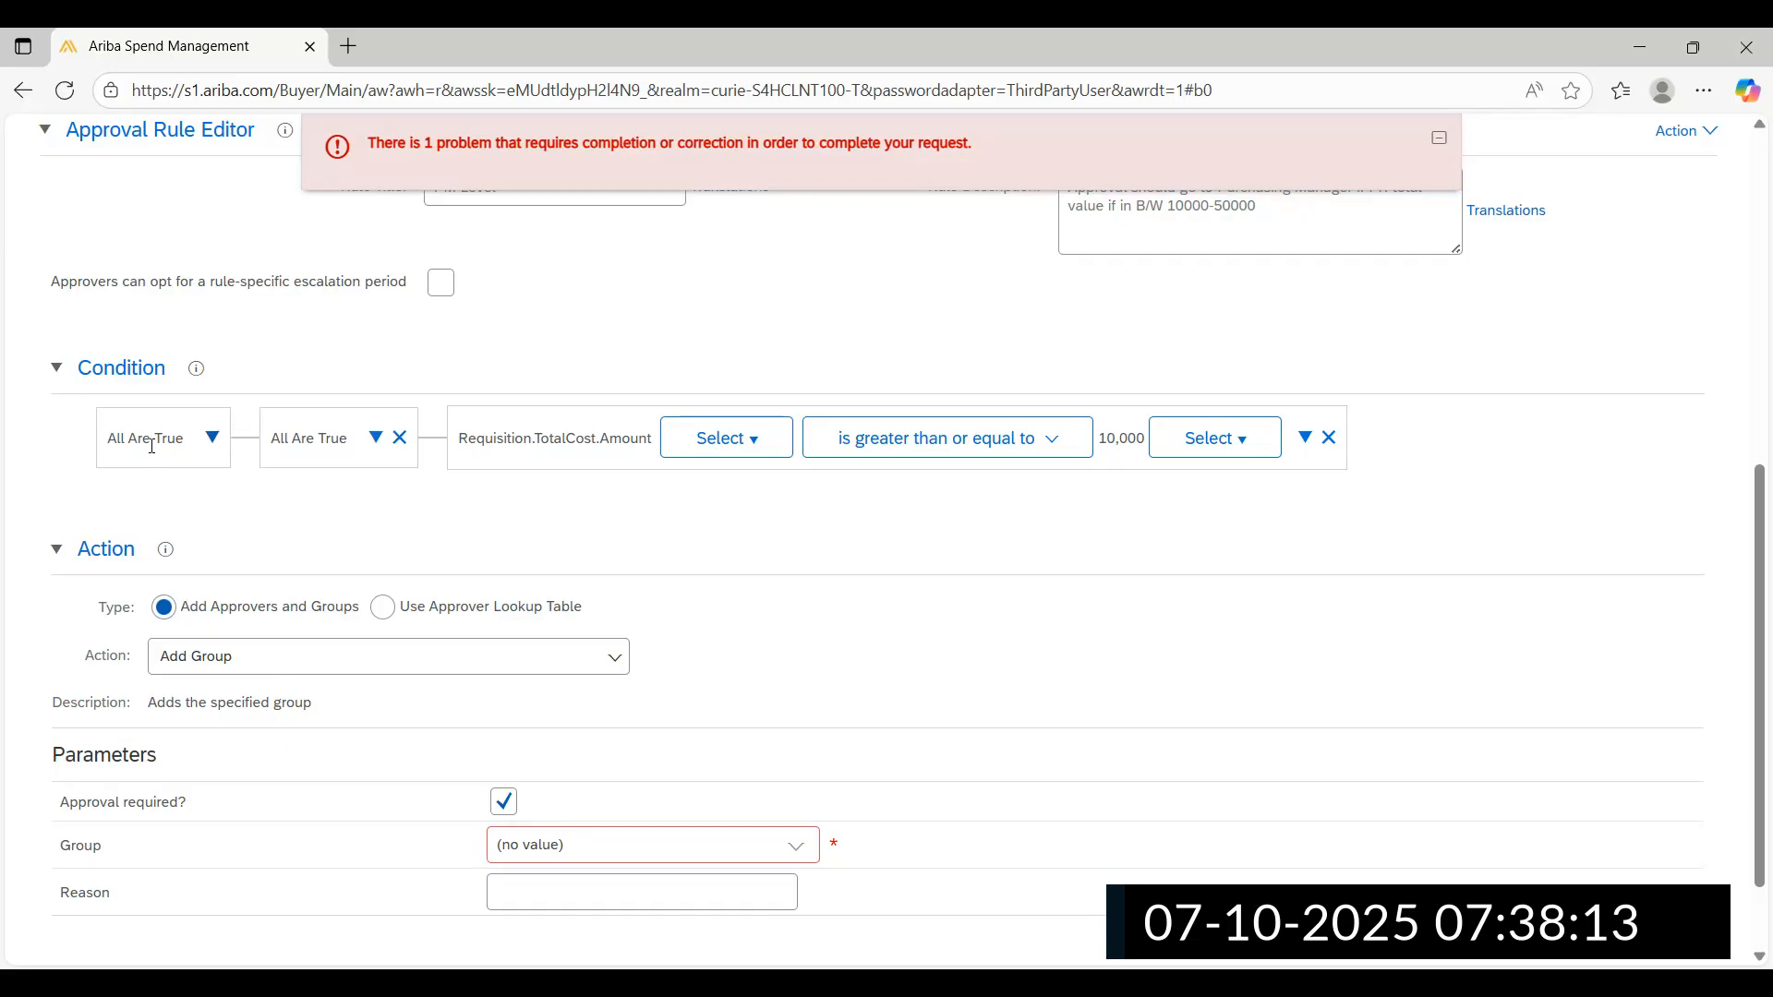
Add a Field Match condition to the PM Level rule's outer All Are True node, using TotalCost.Amount from page 10 of the fields
left_click(213, 440)
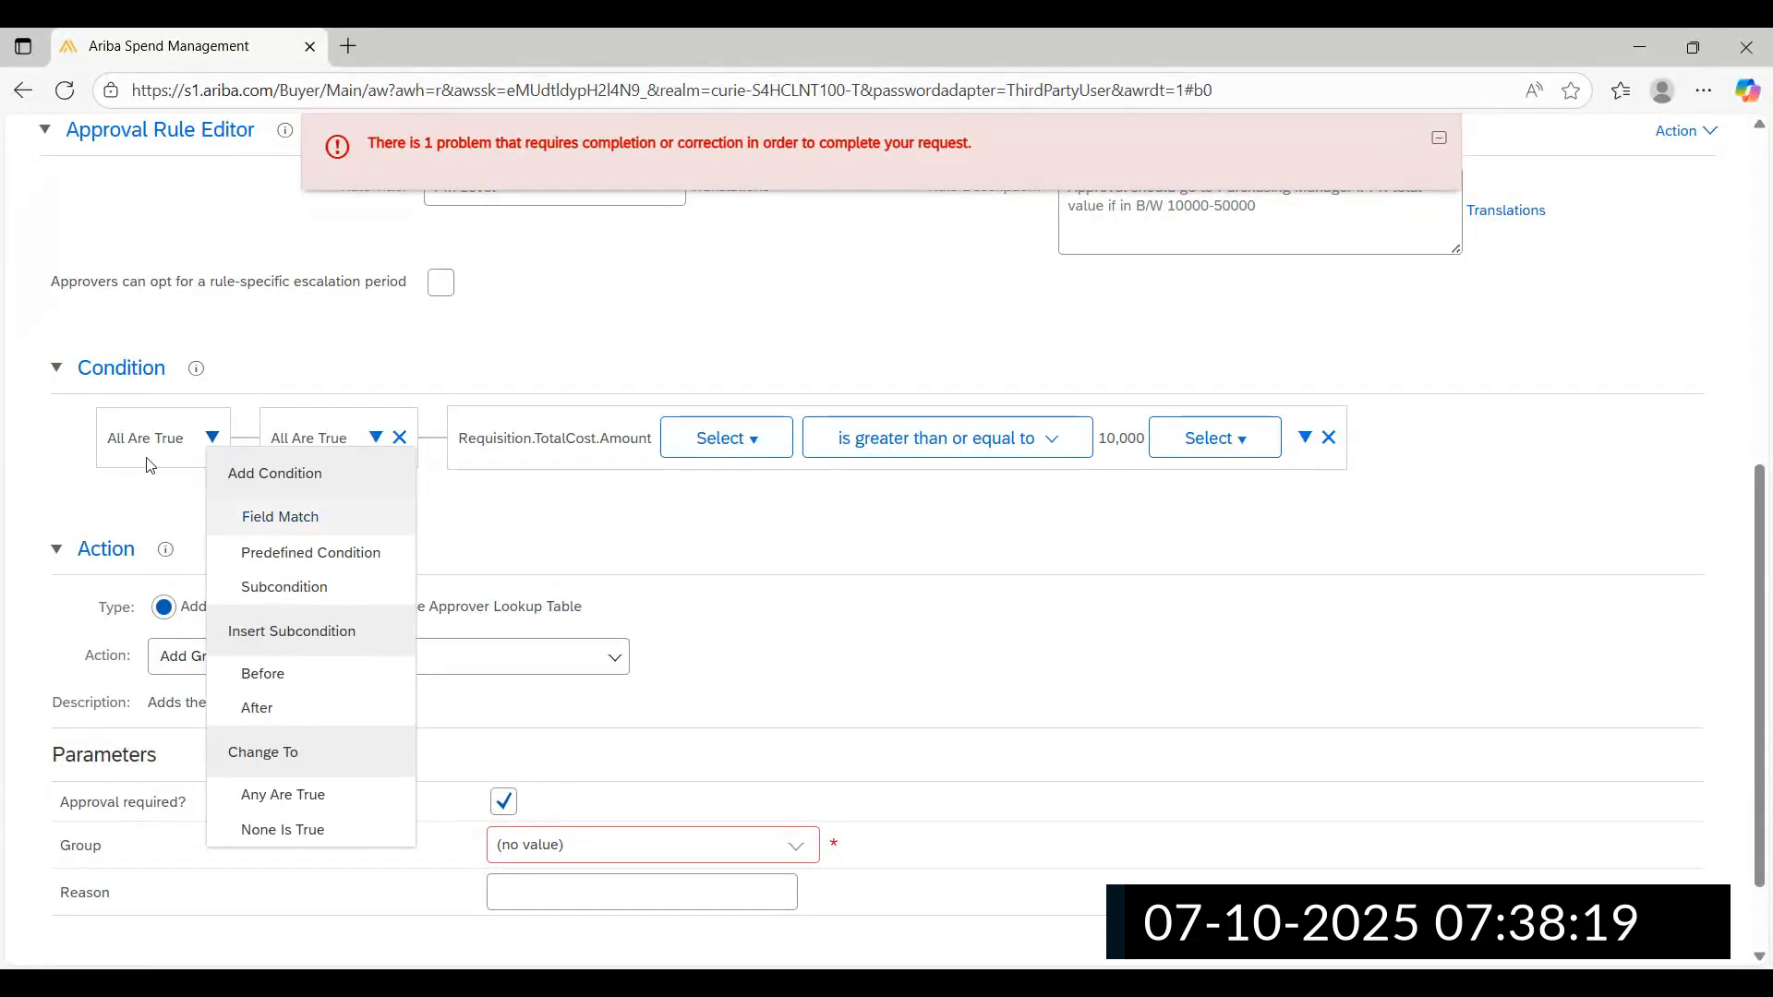
left_click(272, 515)
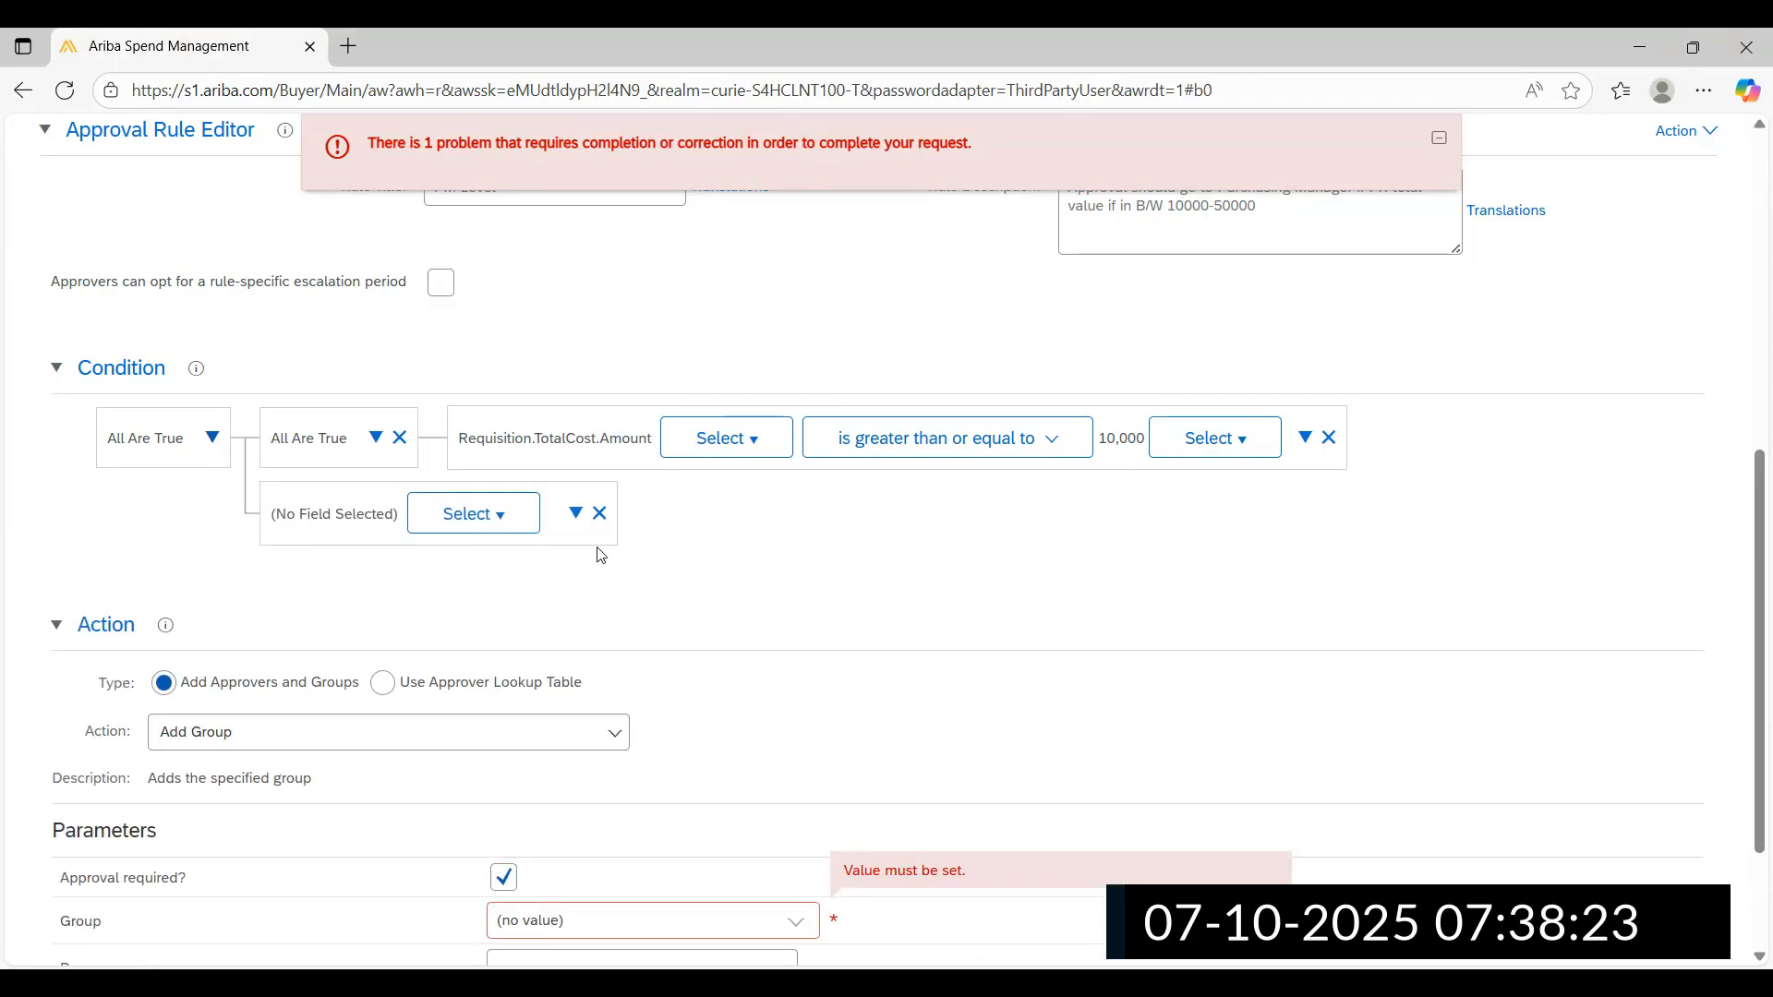
left_click(502, 518)
left_click(501, 549)
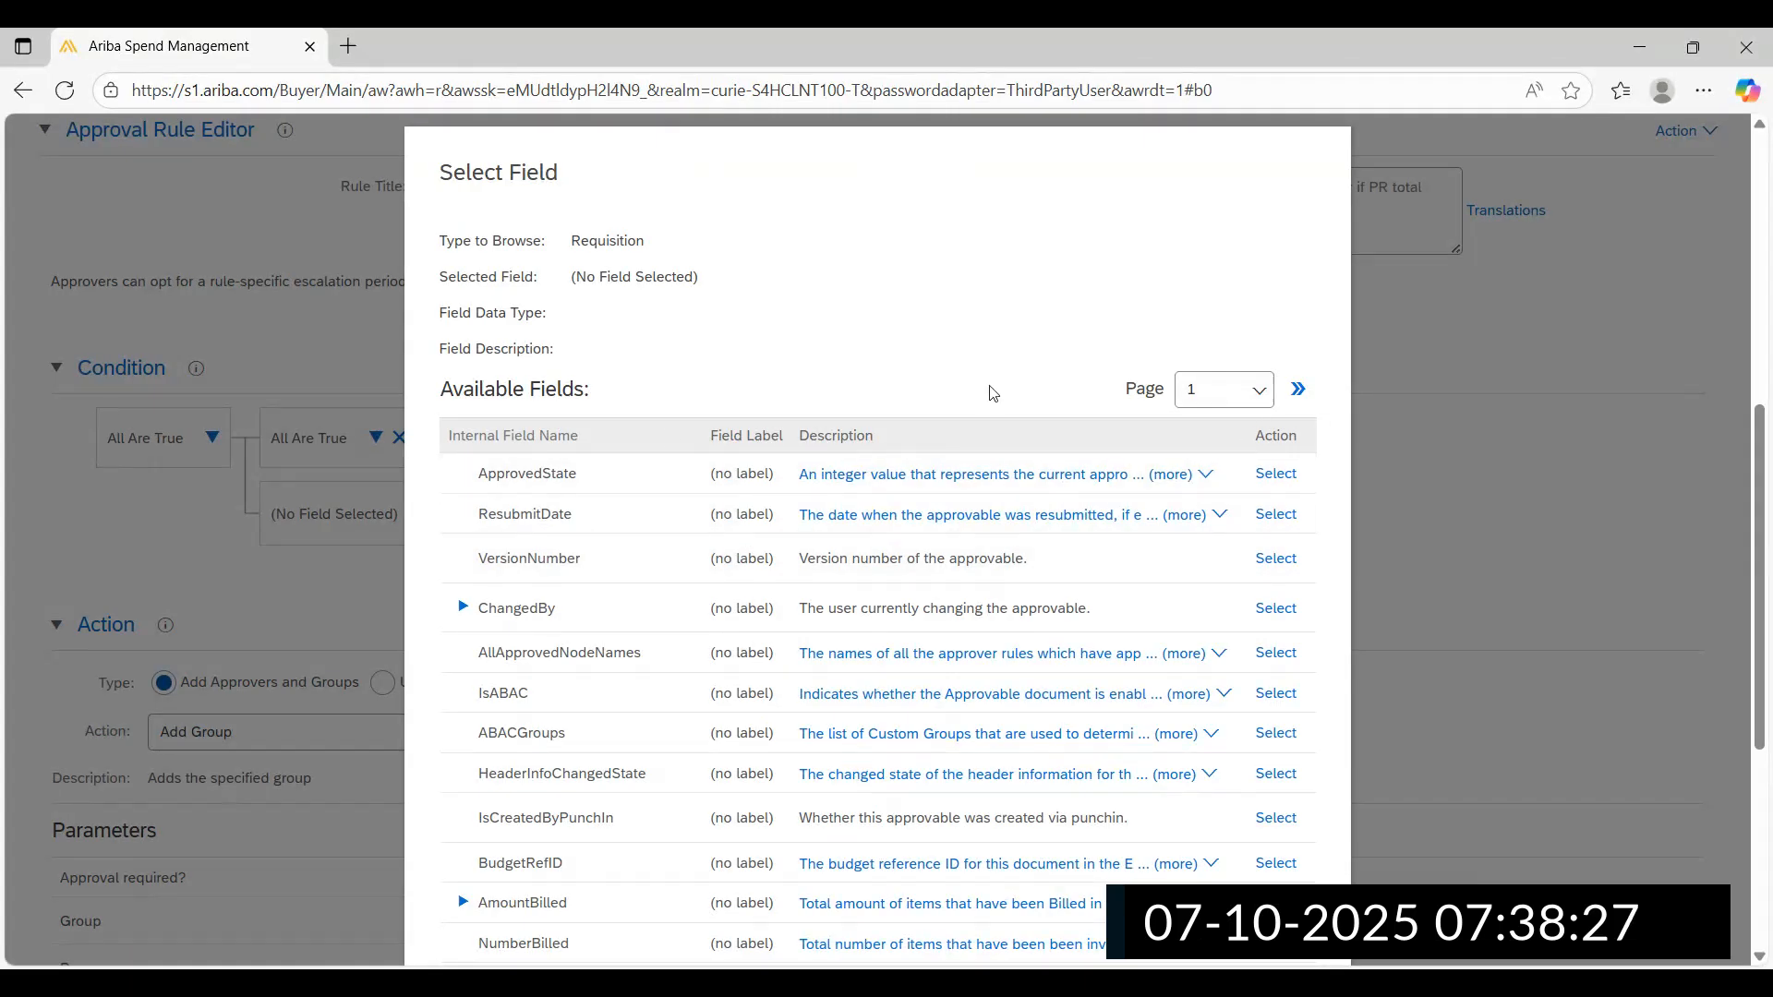
left_click(513, 435)
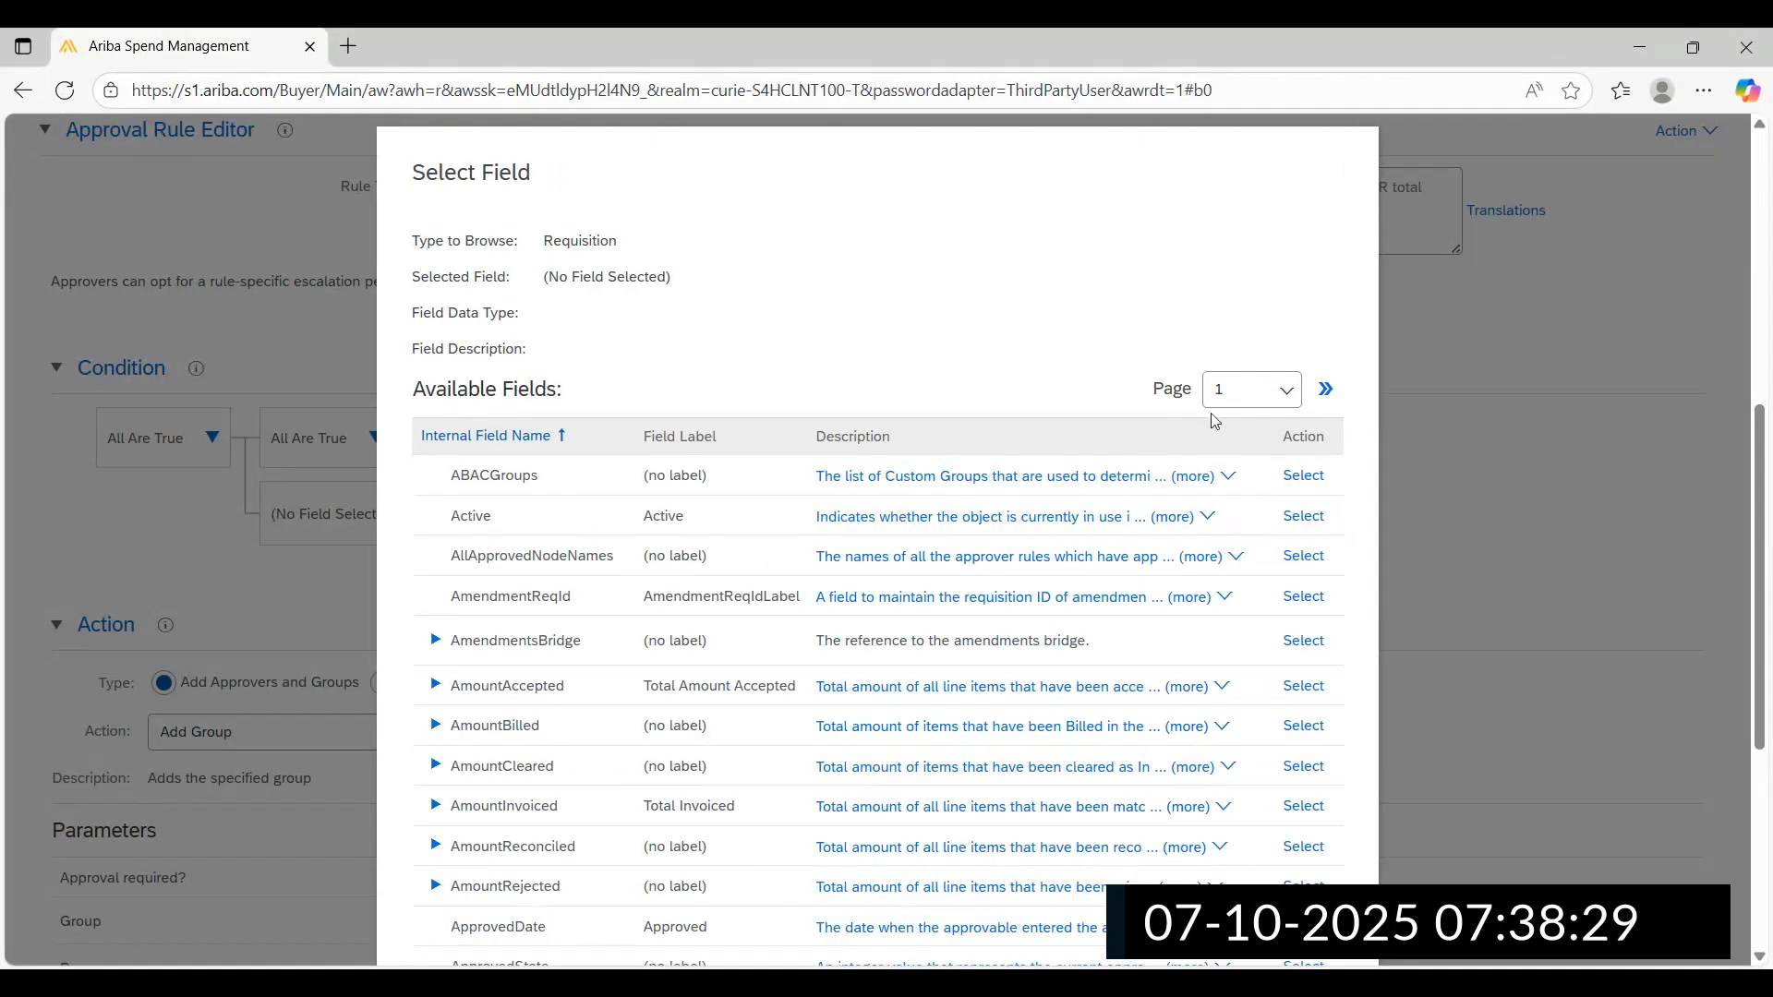
left_click(1275, 408)
left_click(1231, 743)
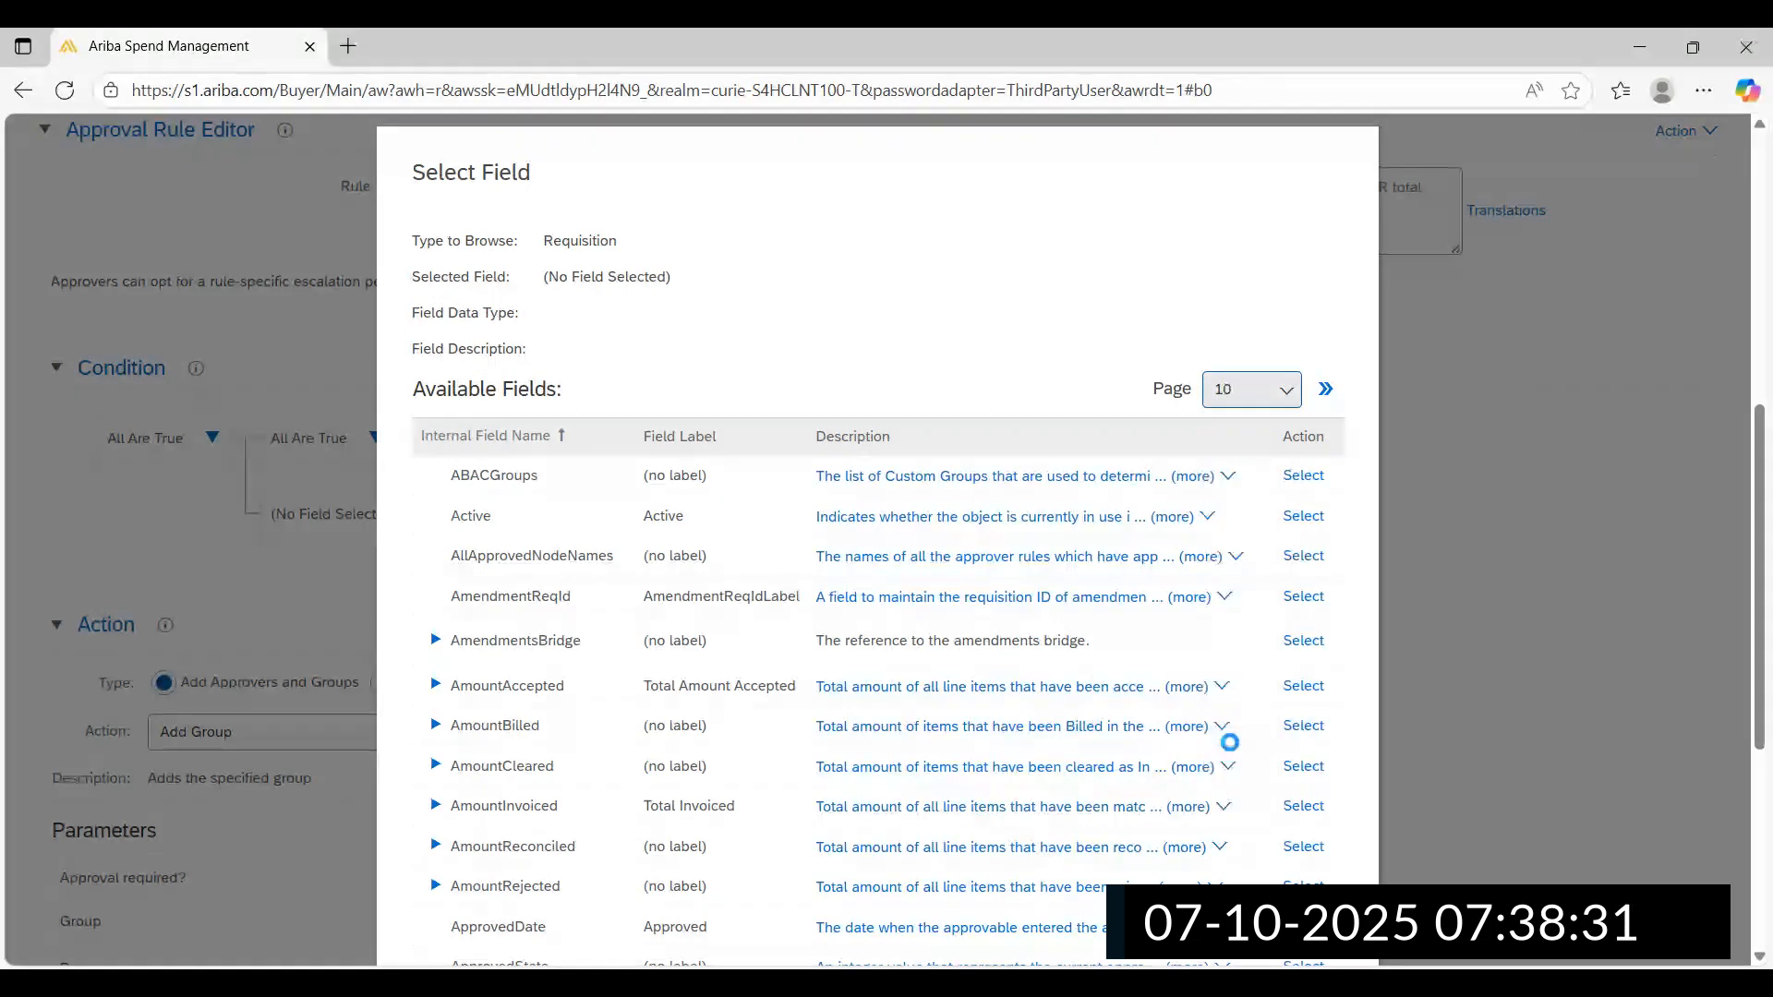
scroll(938, 662, "down", 5)
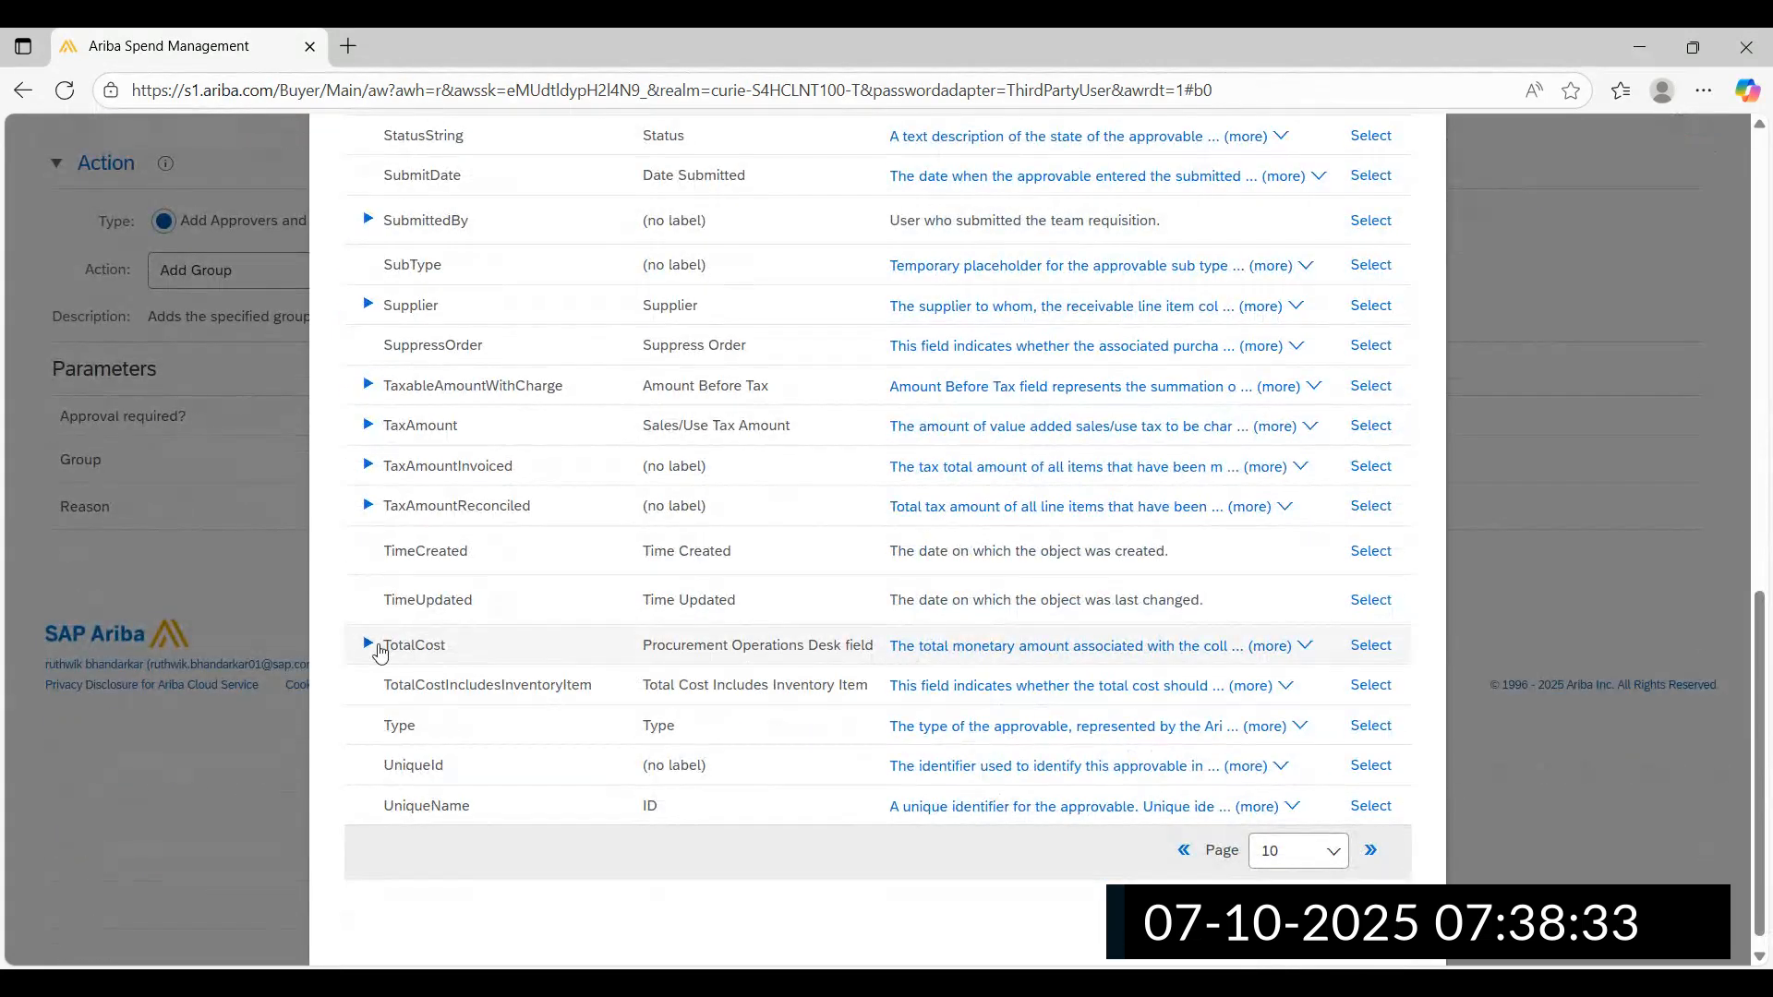
left_click(367, 646)
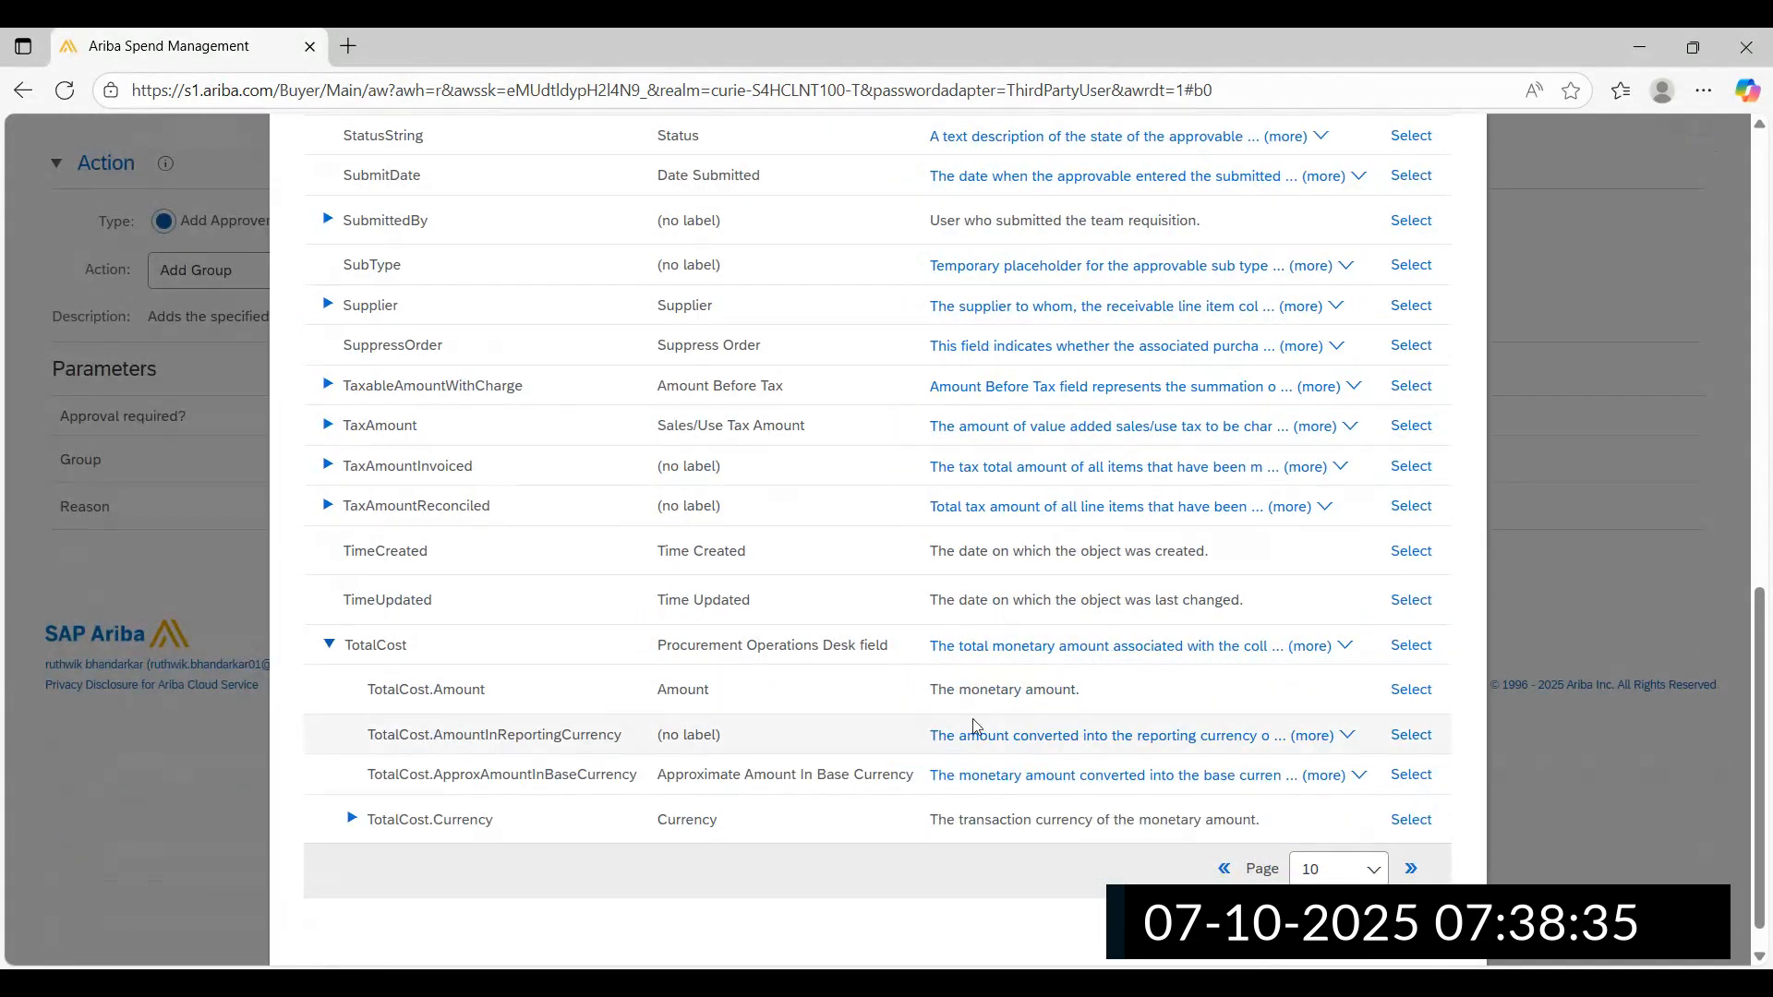
left_click(1409, 691)
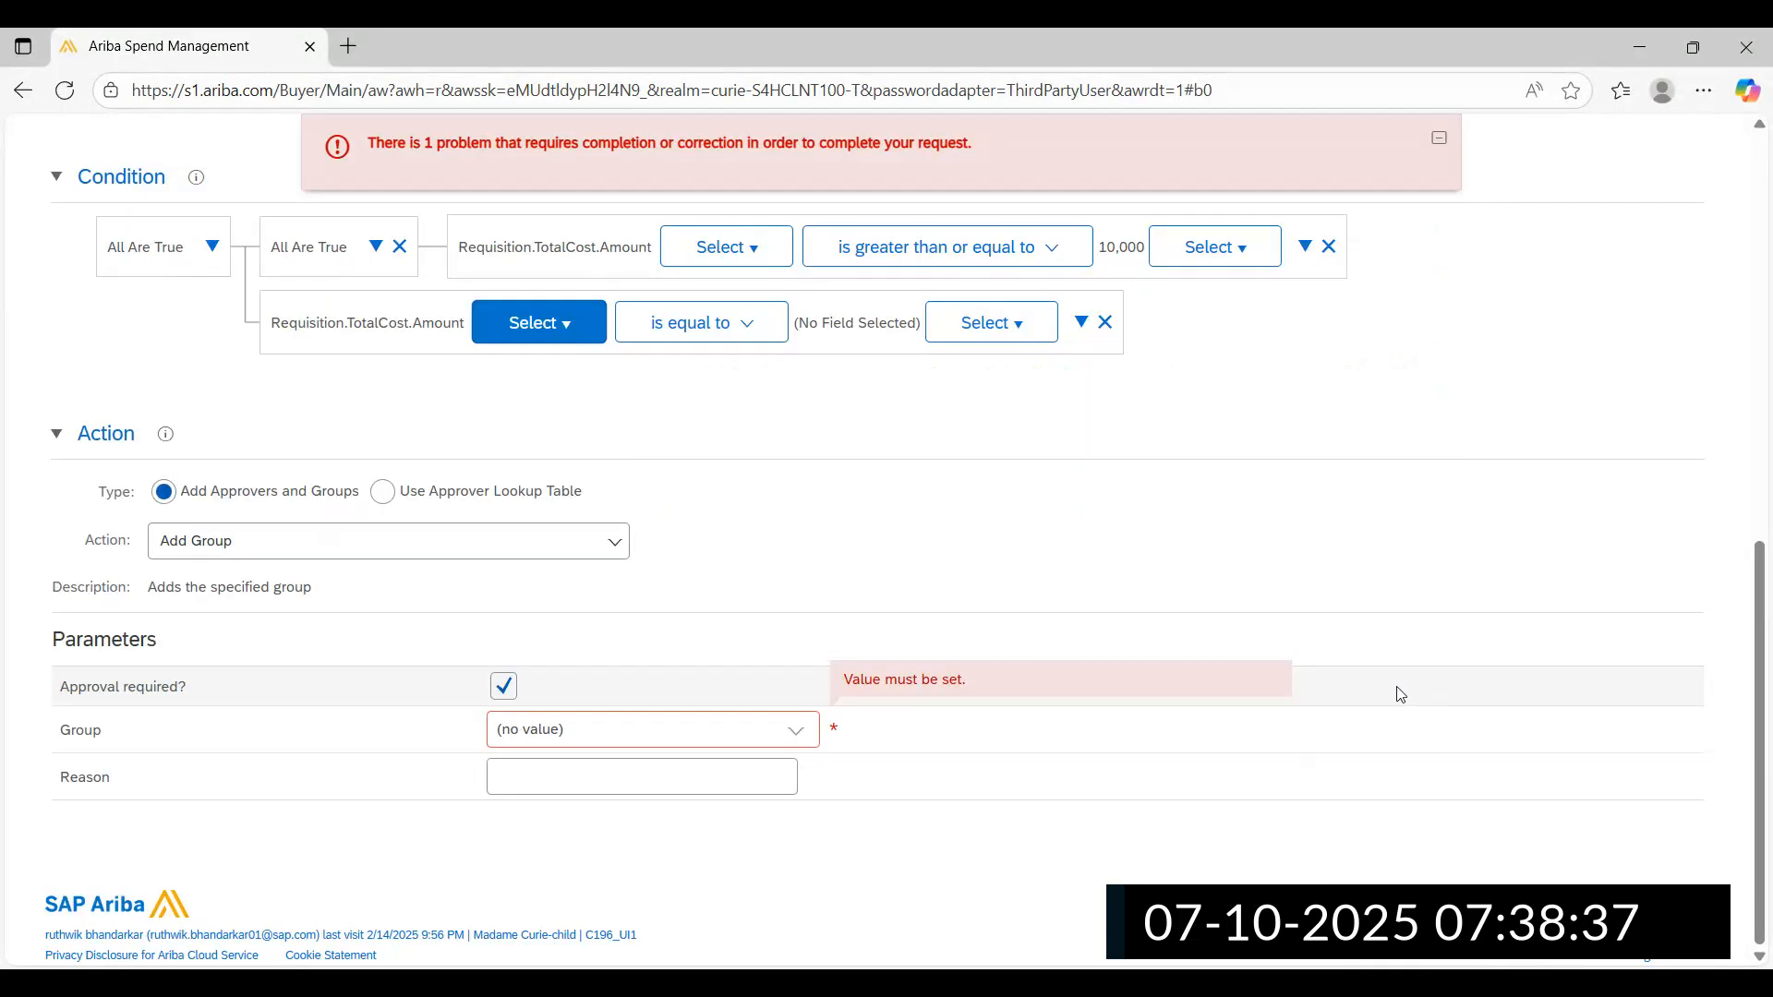
Set the new TotalCost.Amount condition to "is less than or equal to" with a fixed amount of 50000
scroll(878, 478, "up", 3)
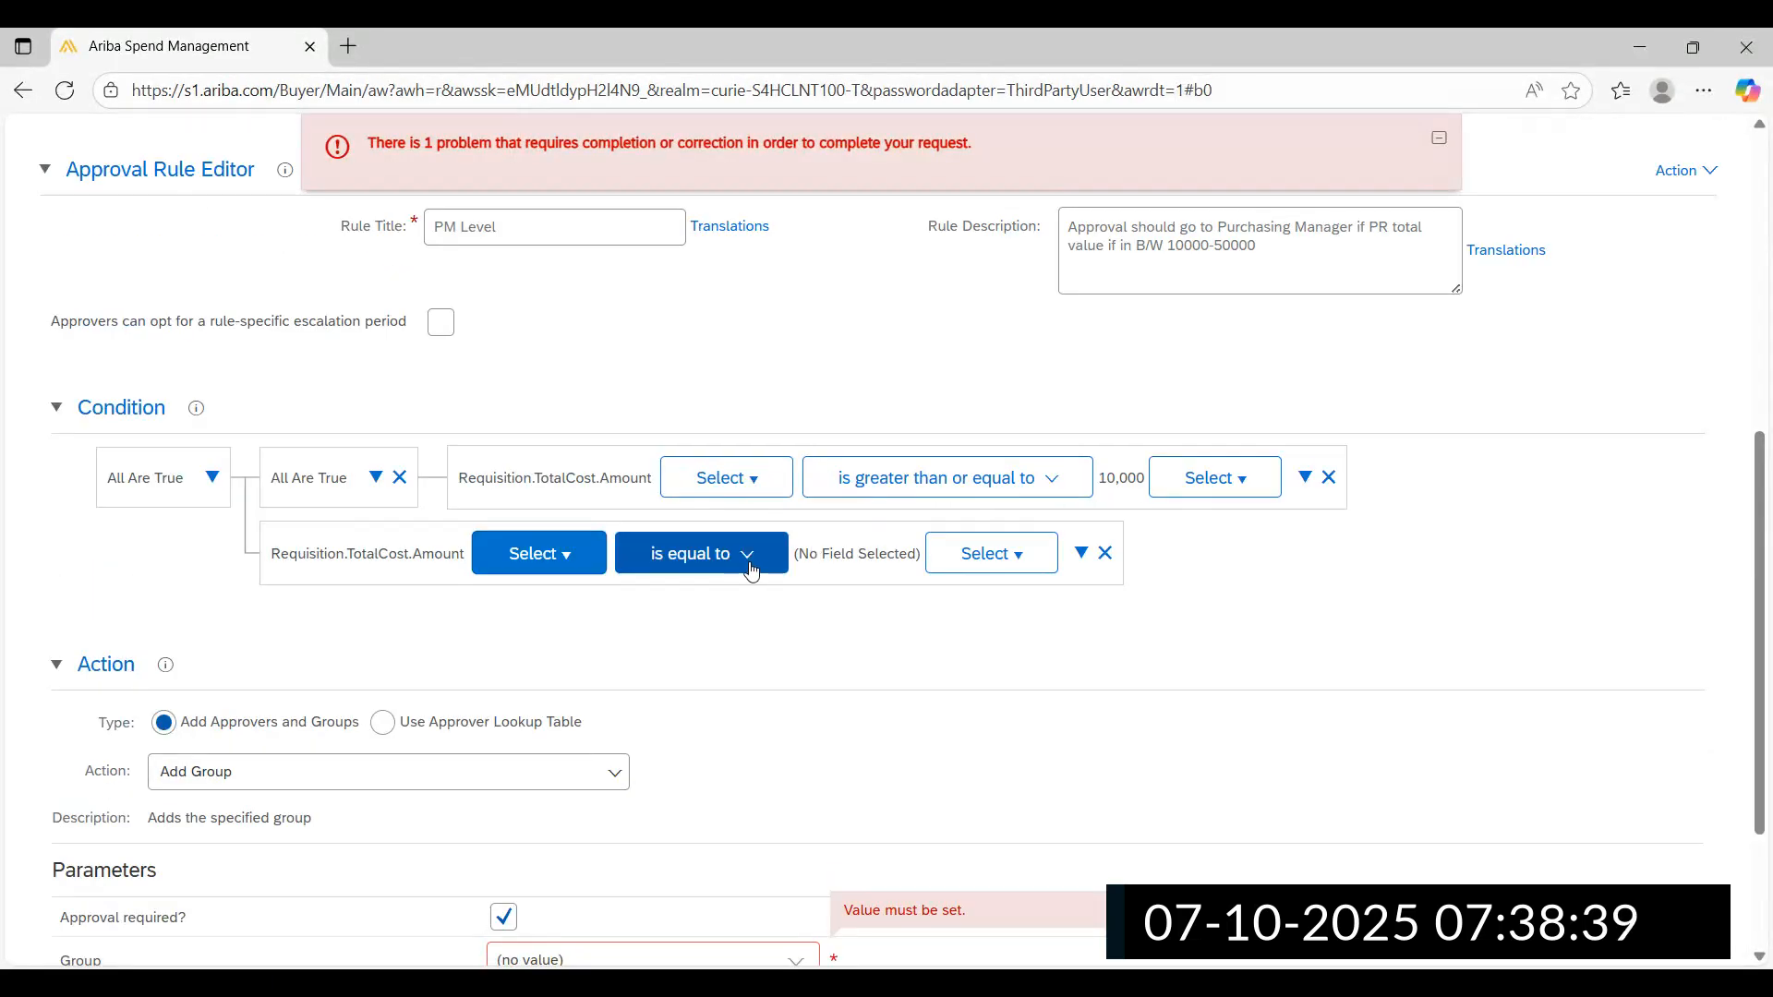
left_click(749, 558)
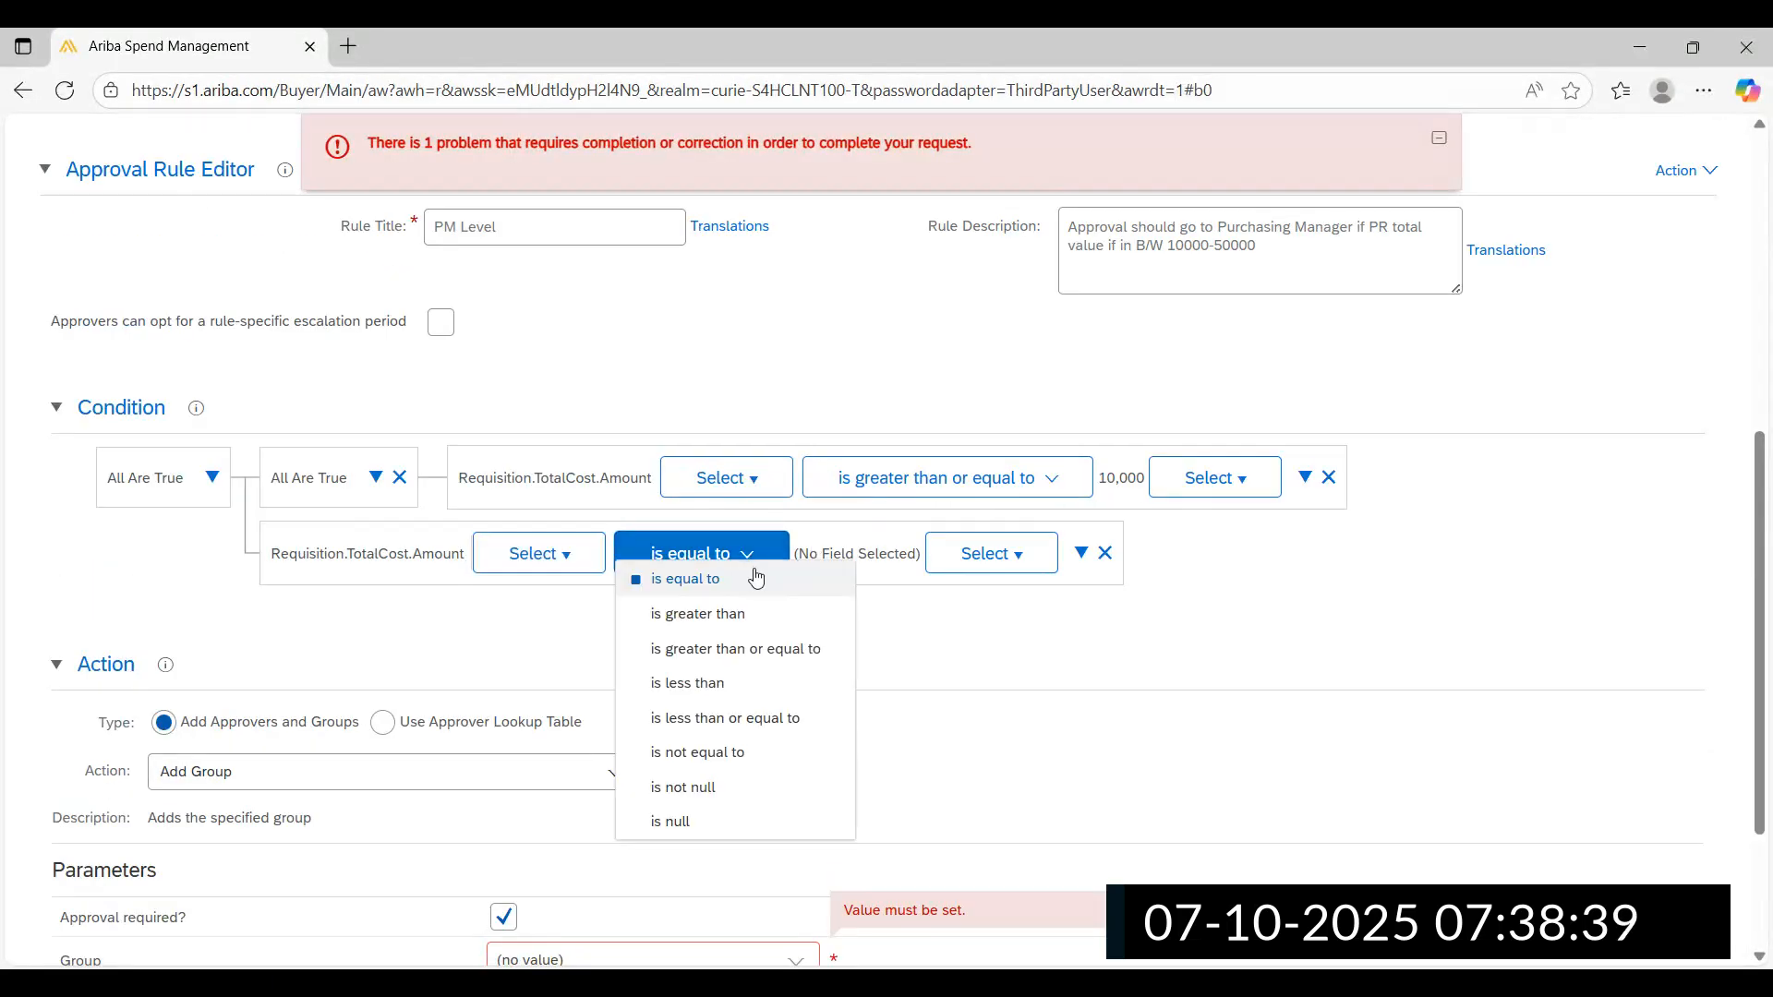
left_click(759, 717)
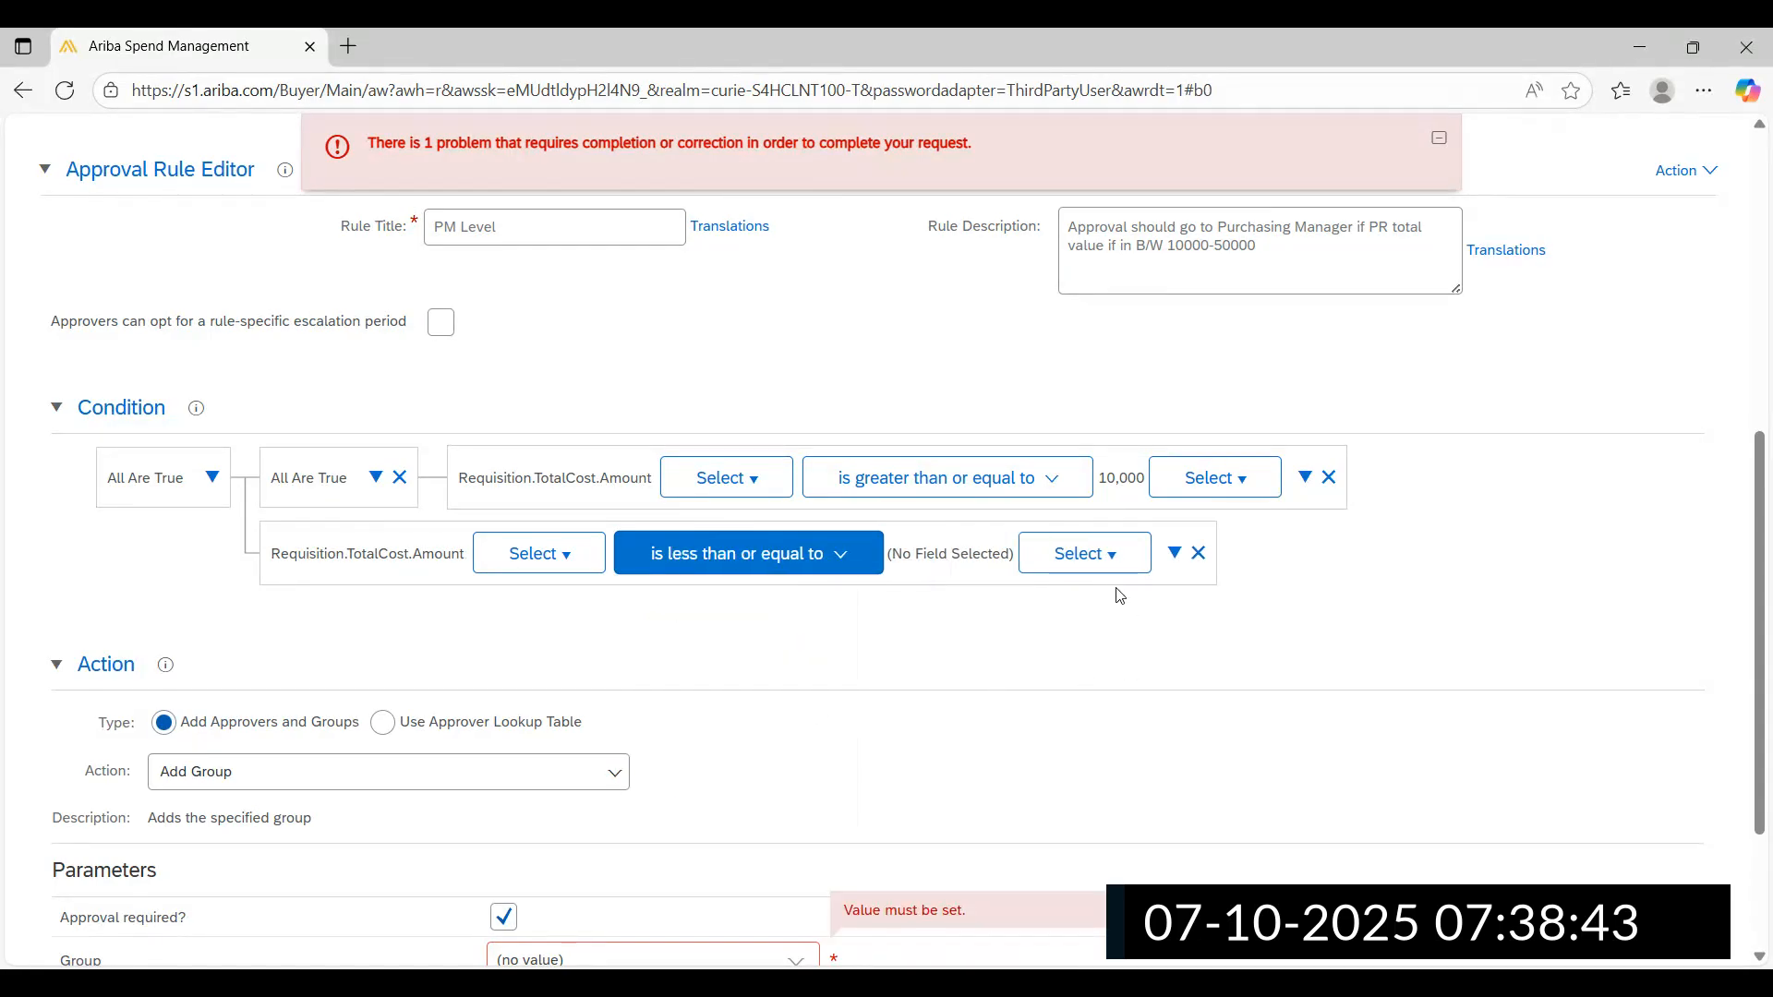
left_click(1108, 556)
left_click(1108, 580)
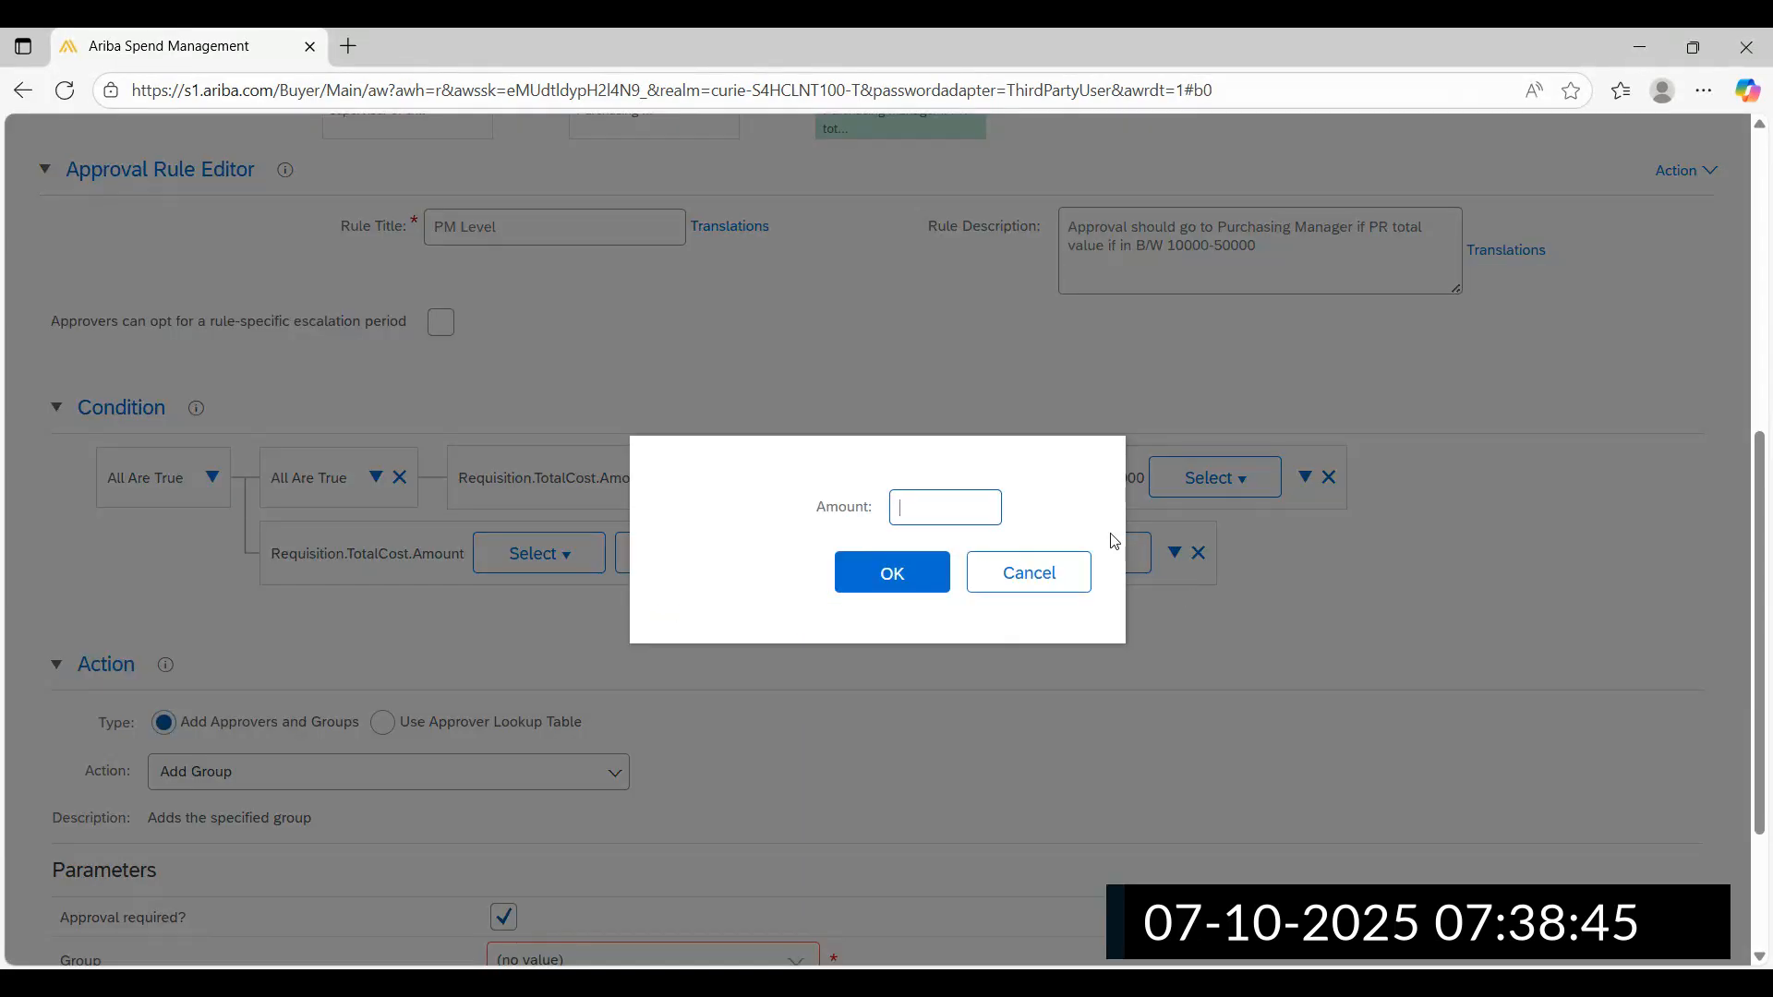
type("50000")
left_click(890, 577)
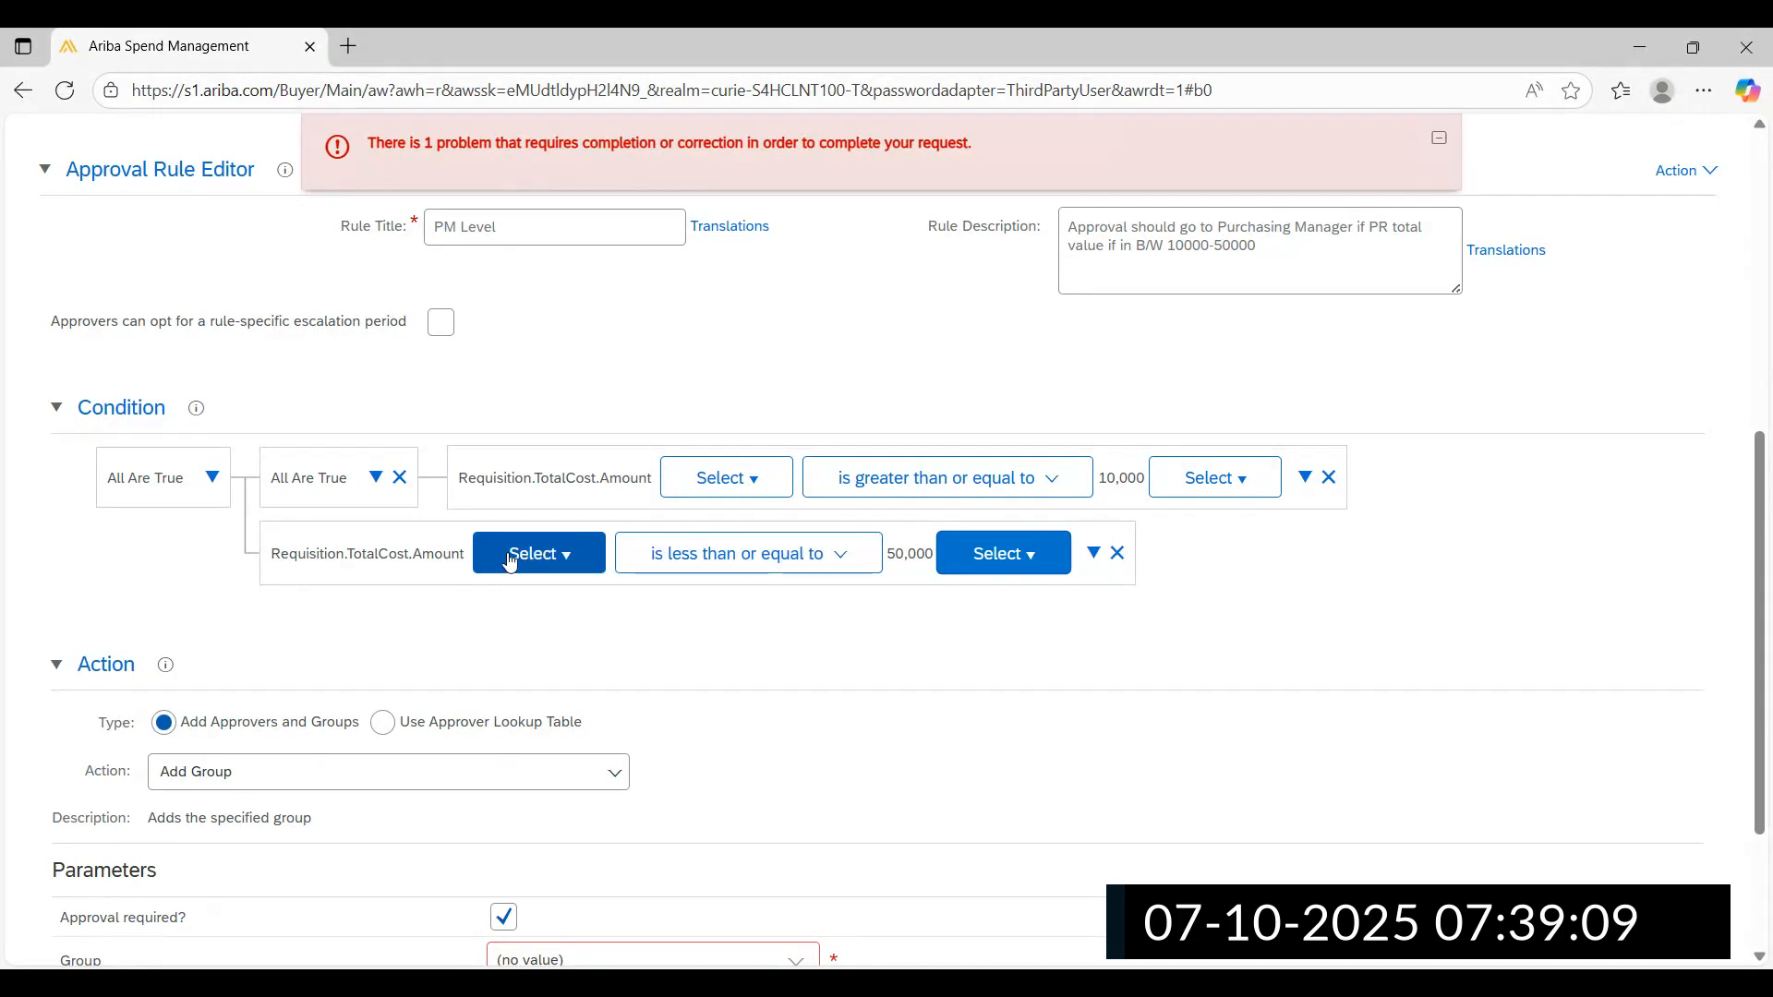
left_click_drag(107, 478, 185, 480)
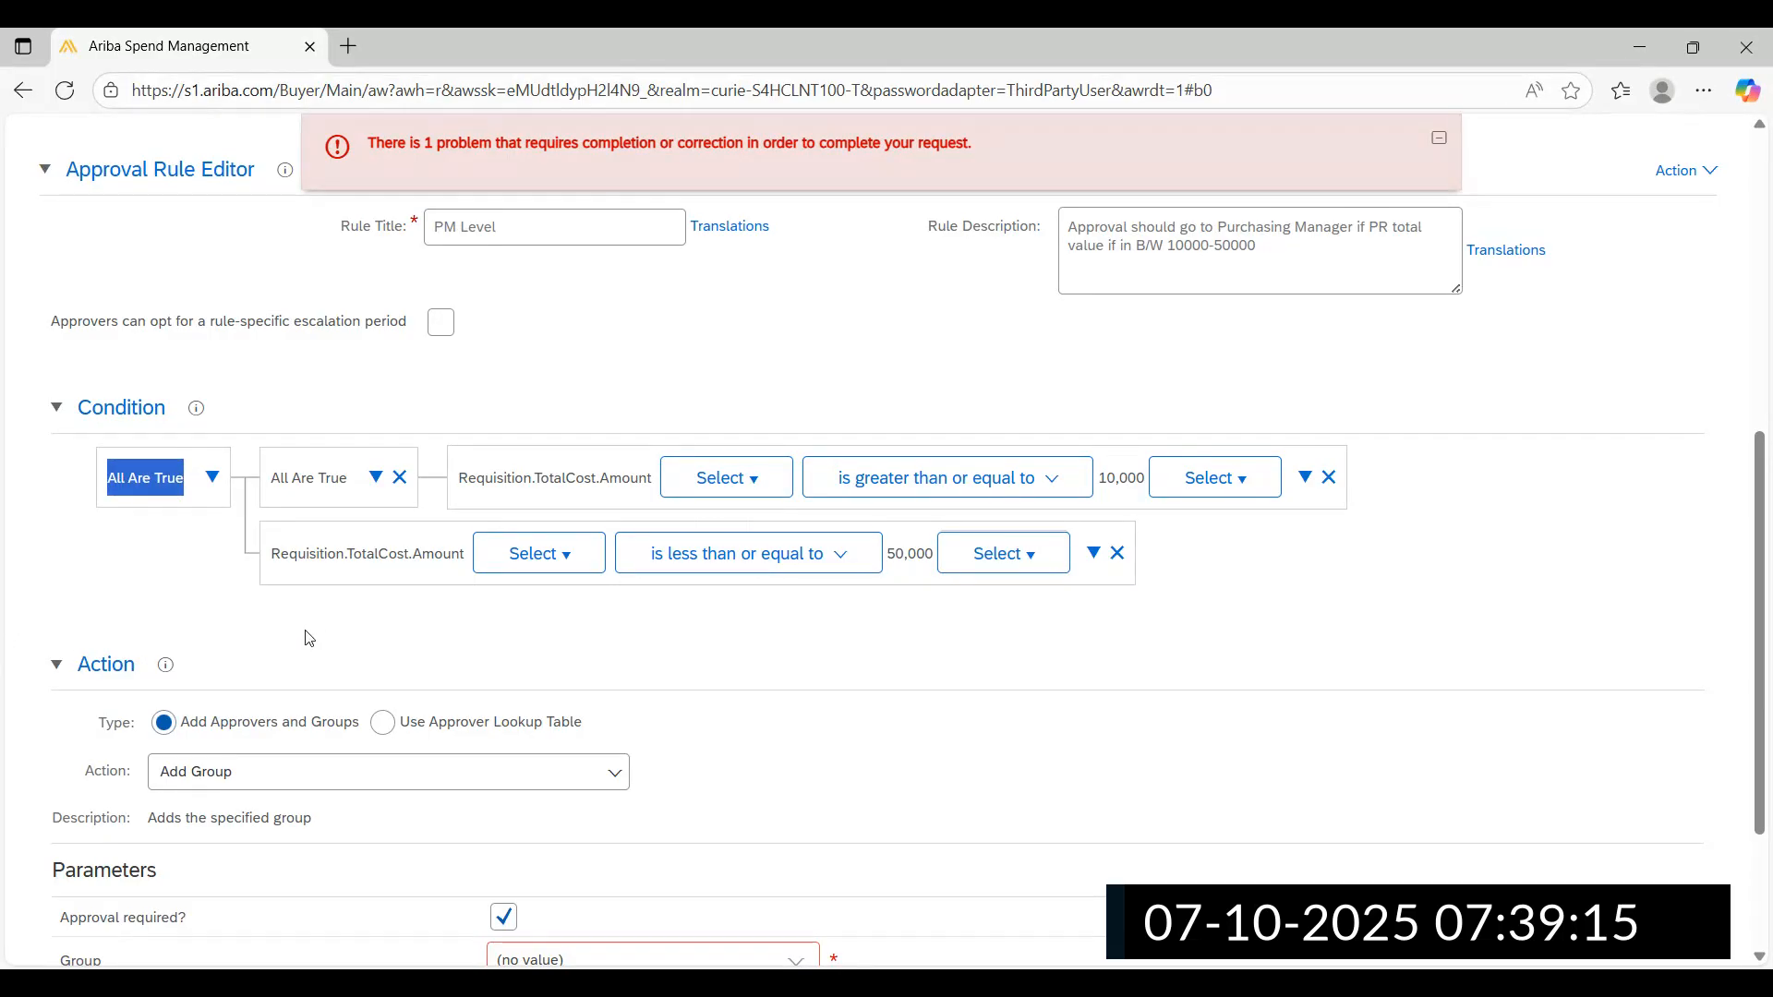
Keep Add Group as the PM Level rule's action and set its group to Purchasing Manager
scroll(318, 635, "down", 1)
scroll(317, 636, "down", 2)
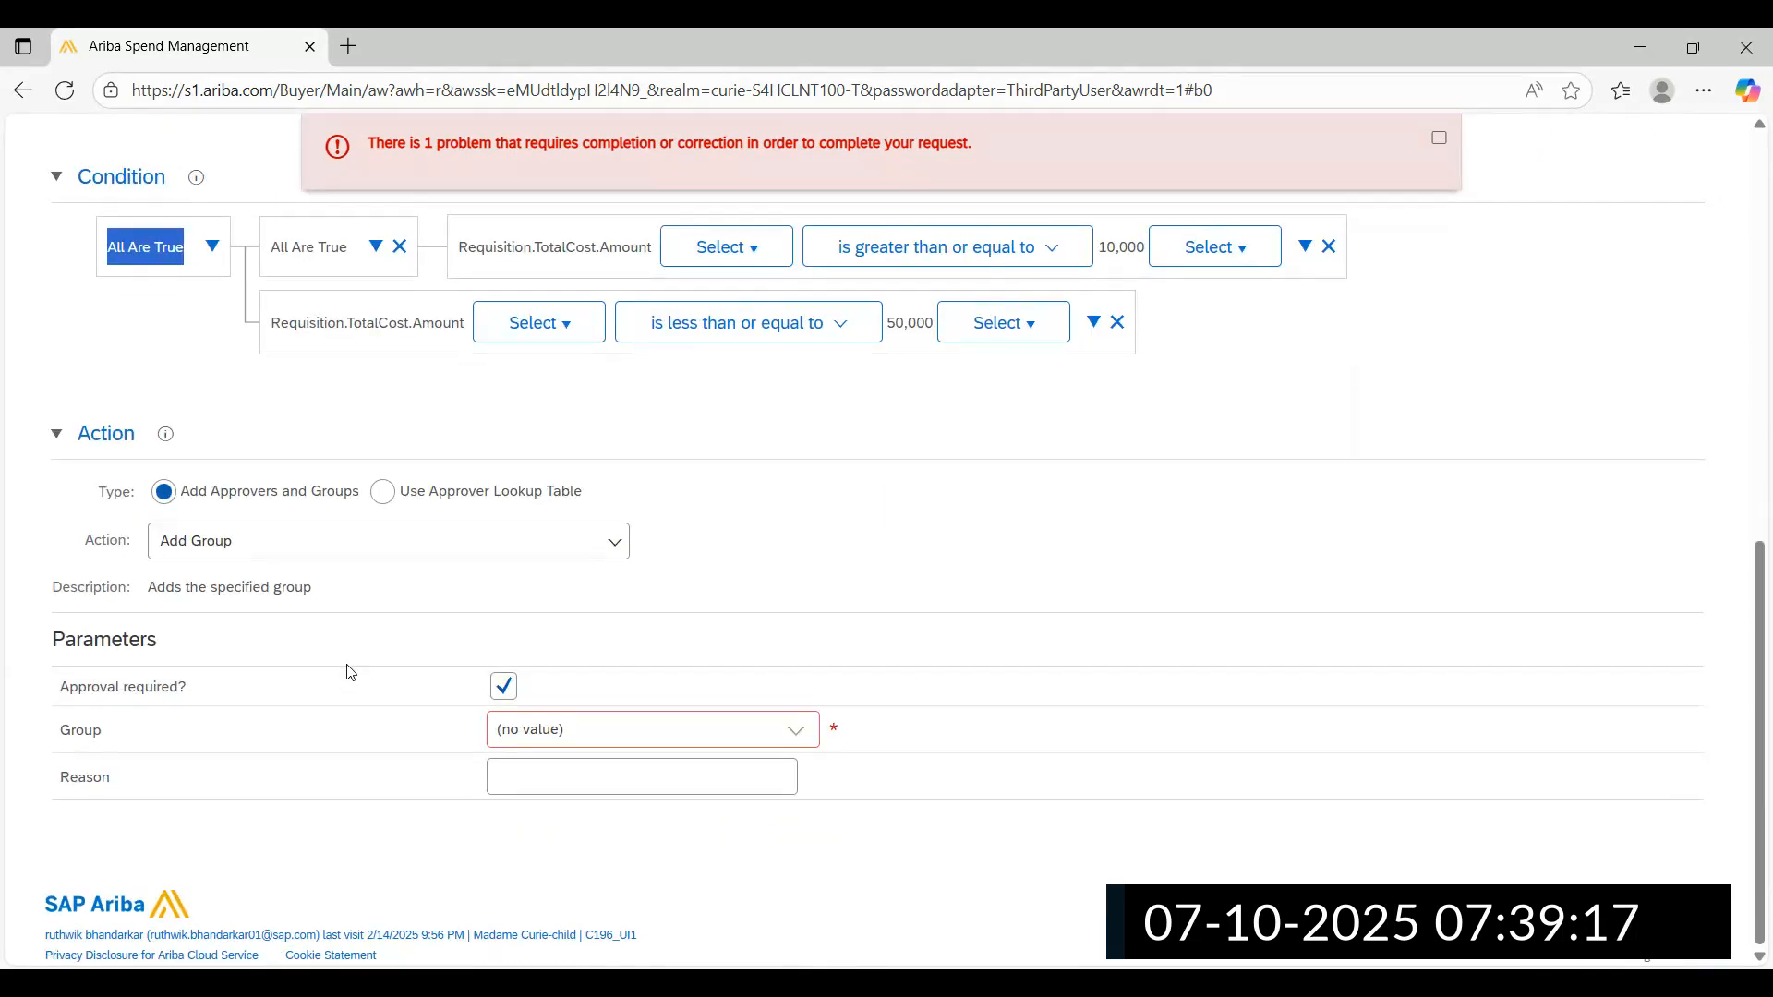
left_click(617, 547)
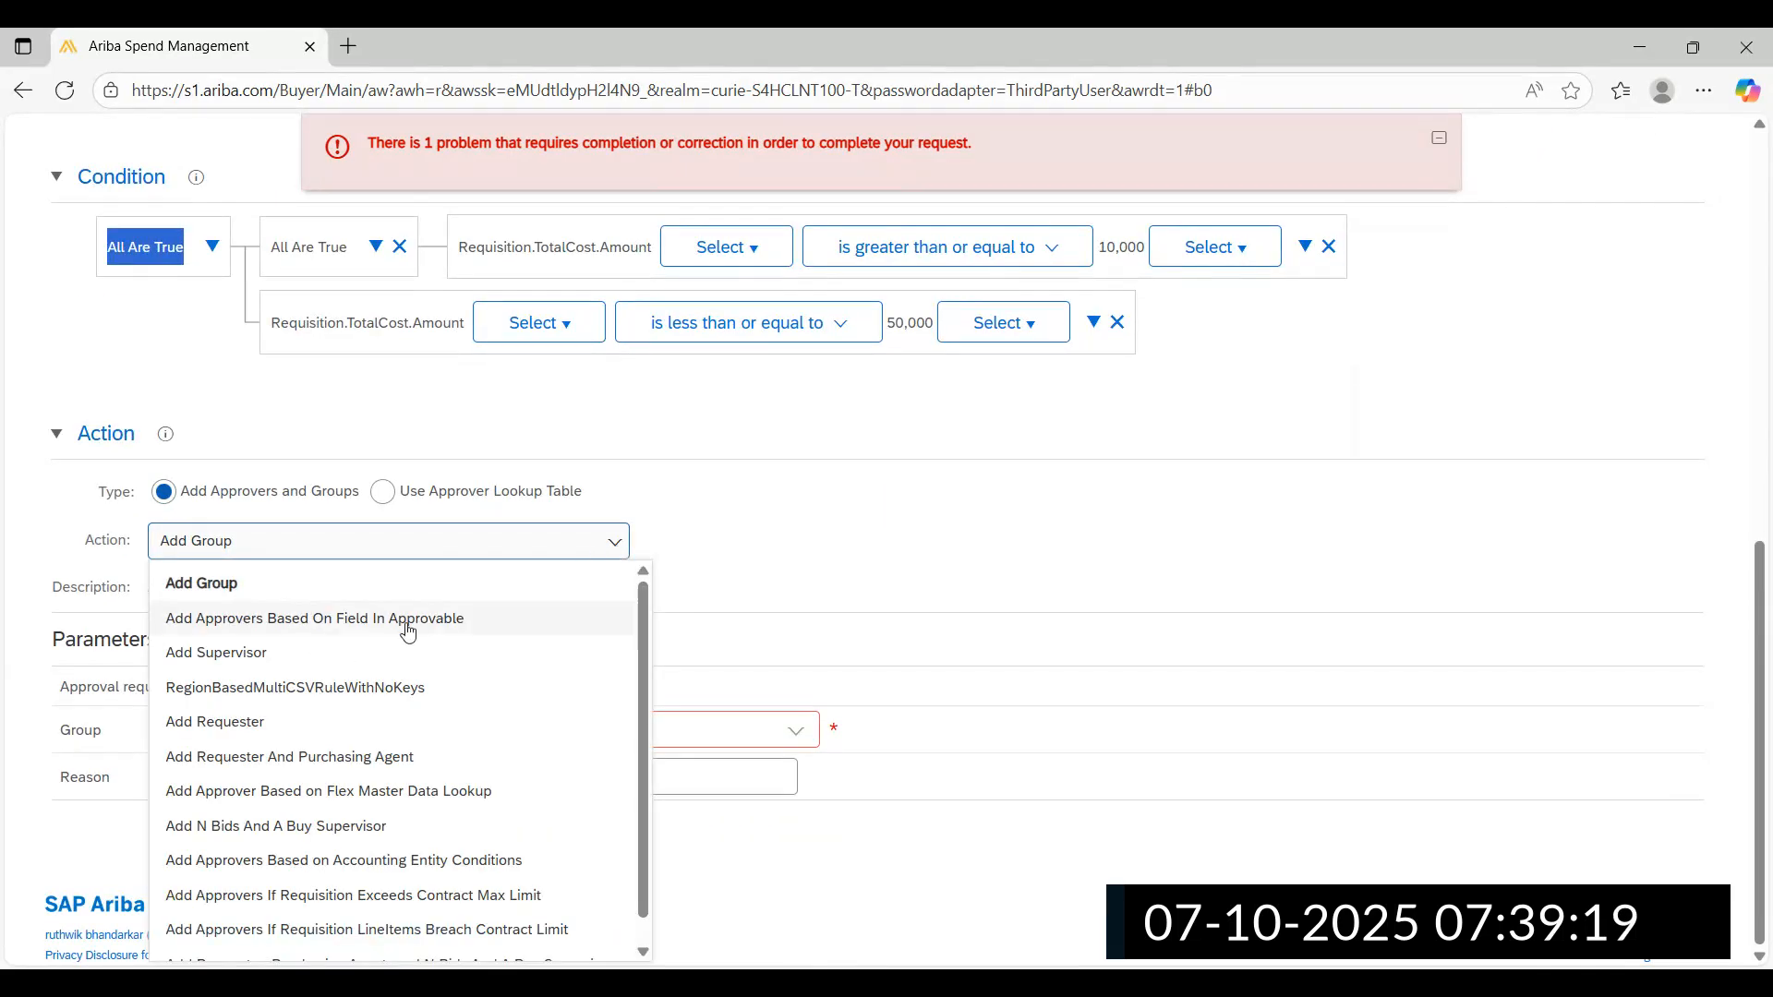
left_click(839, 536)
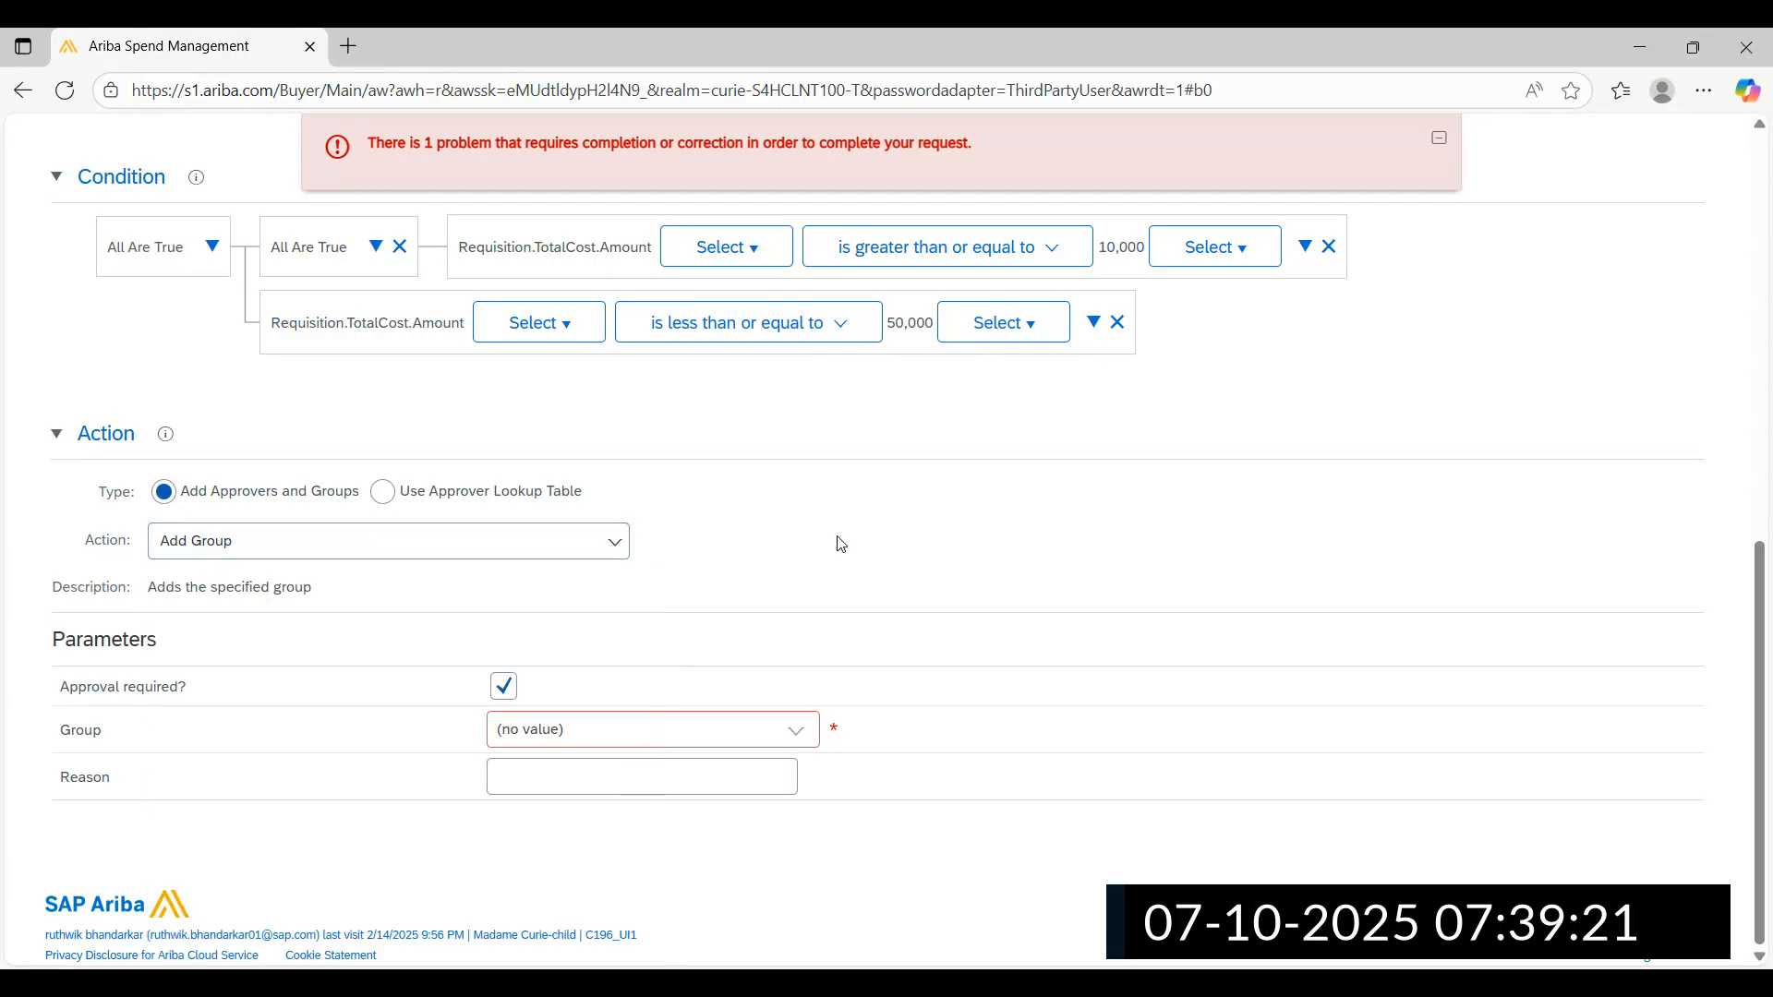
left_click(800, 733)
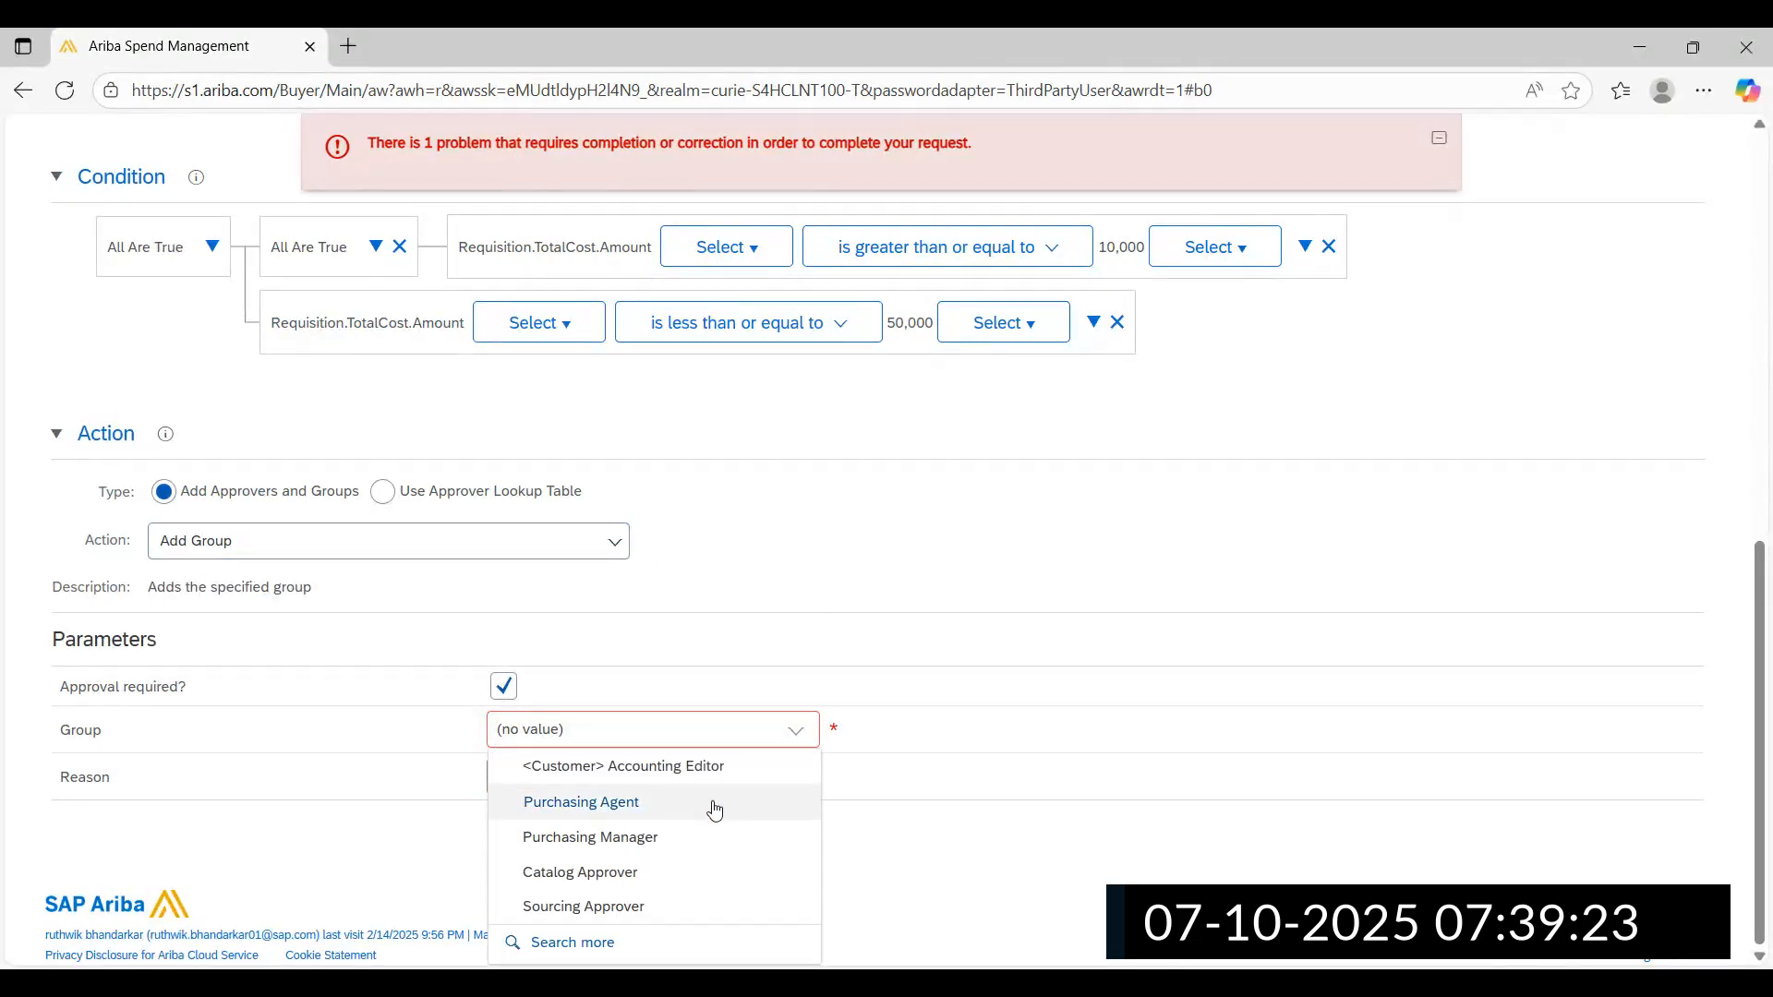
left_click(647, 836)
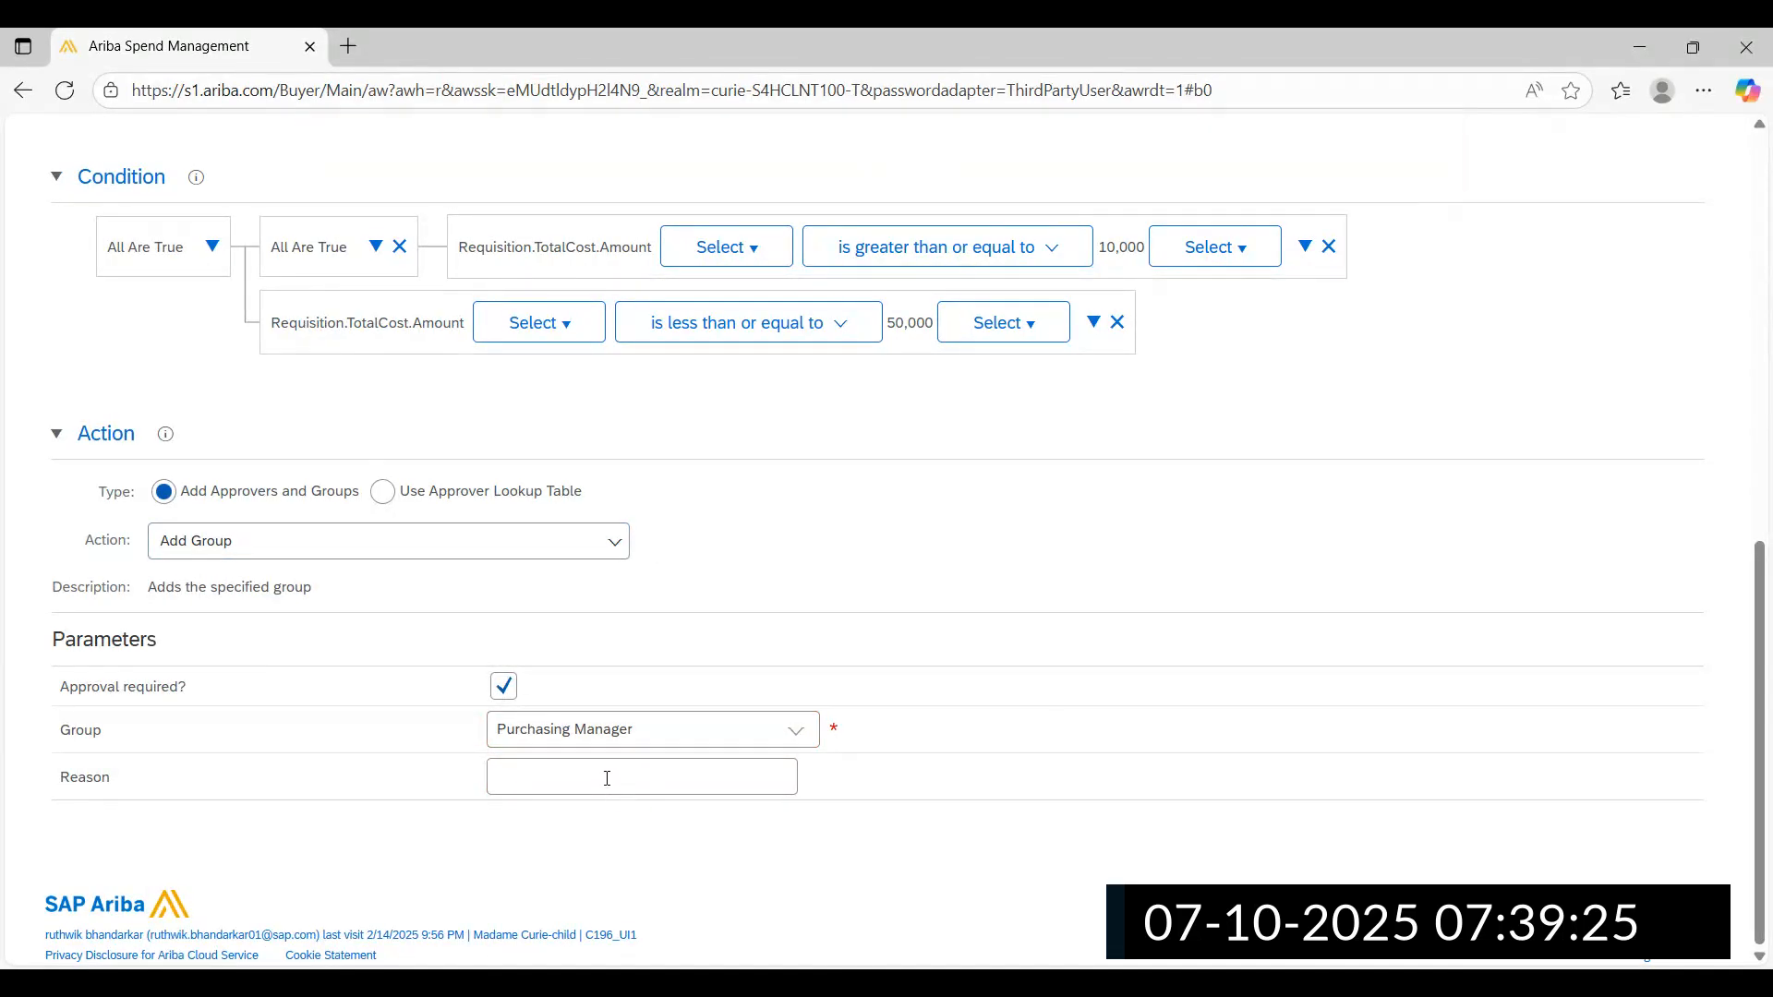
Enter "Pmgr has to approve" as the reason for adding the Purchasing Manager group
left_click(608, 779)
type("P")
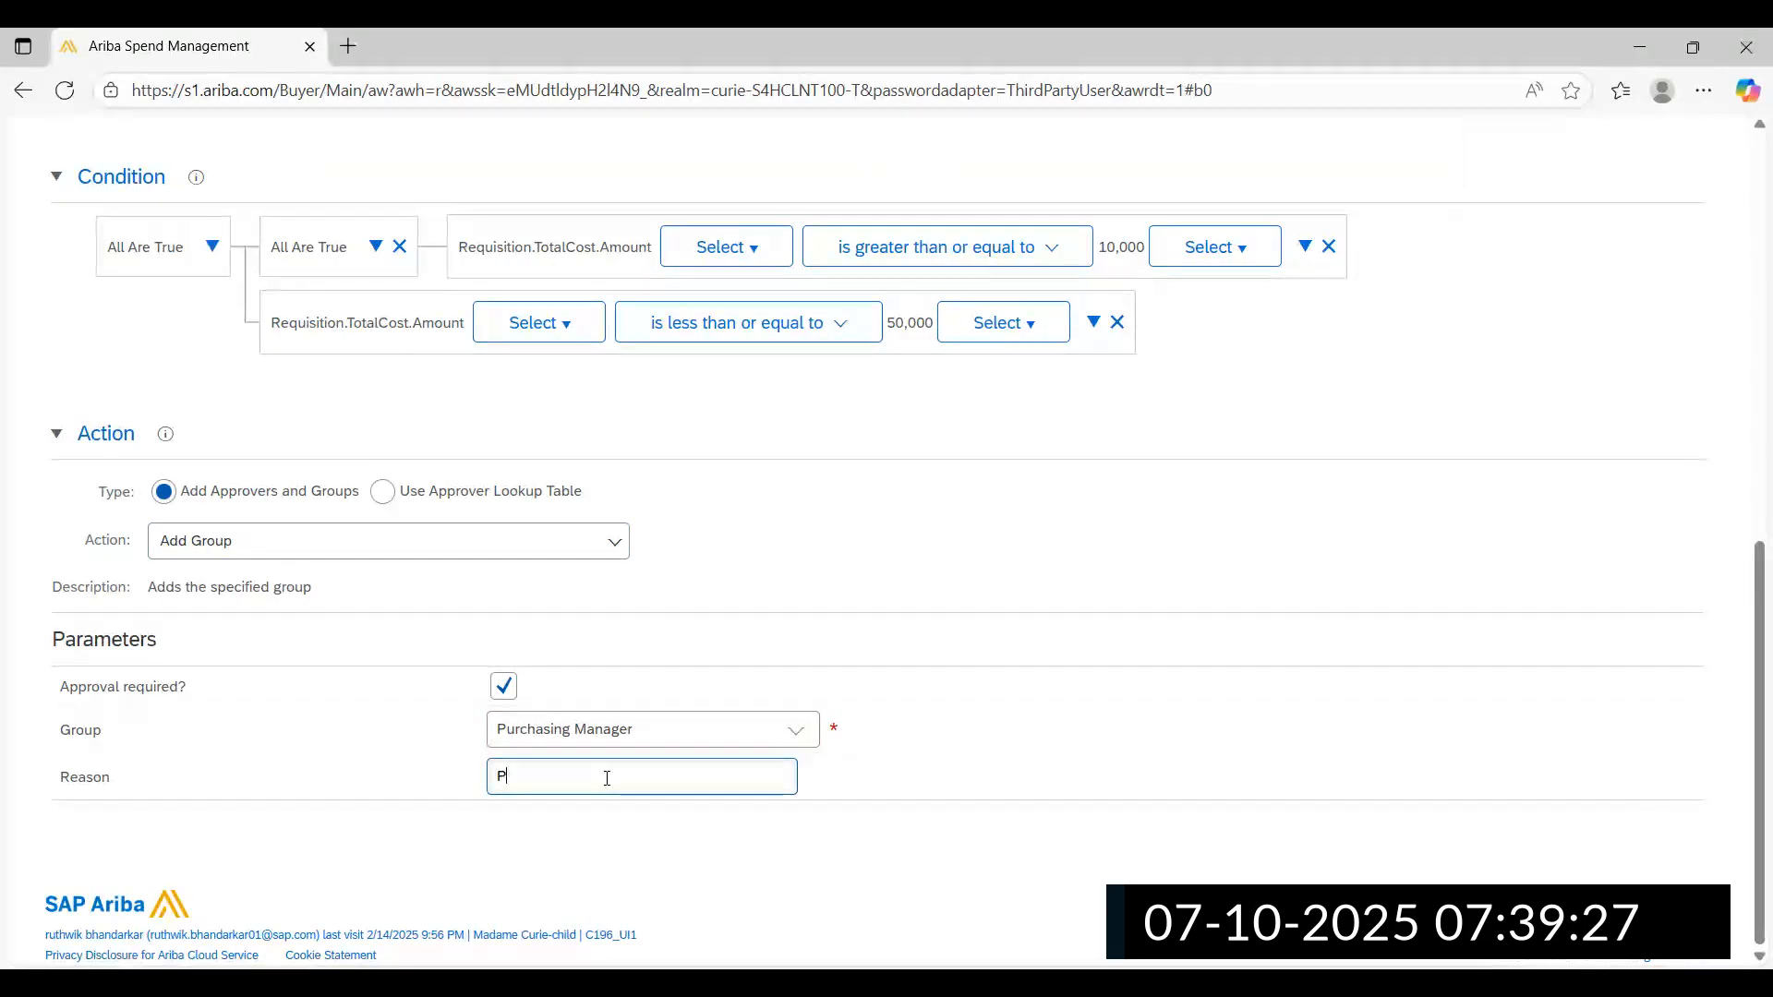
type("mgr")
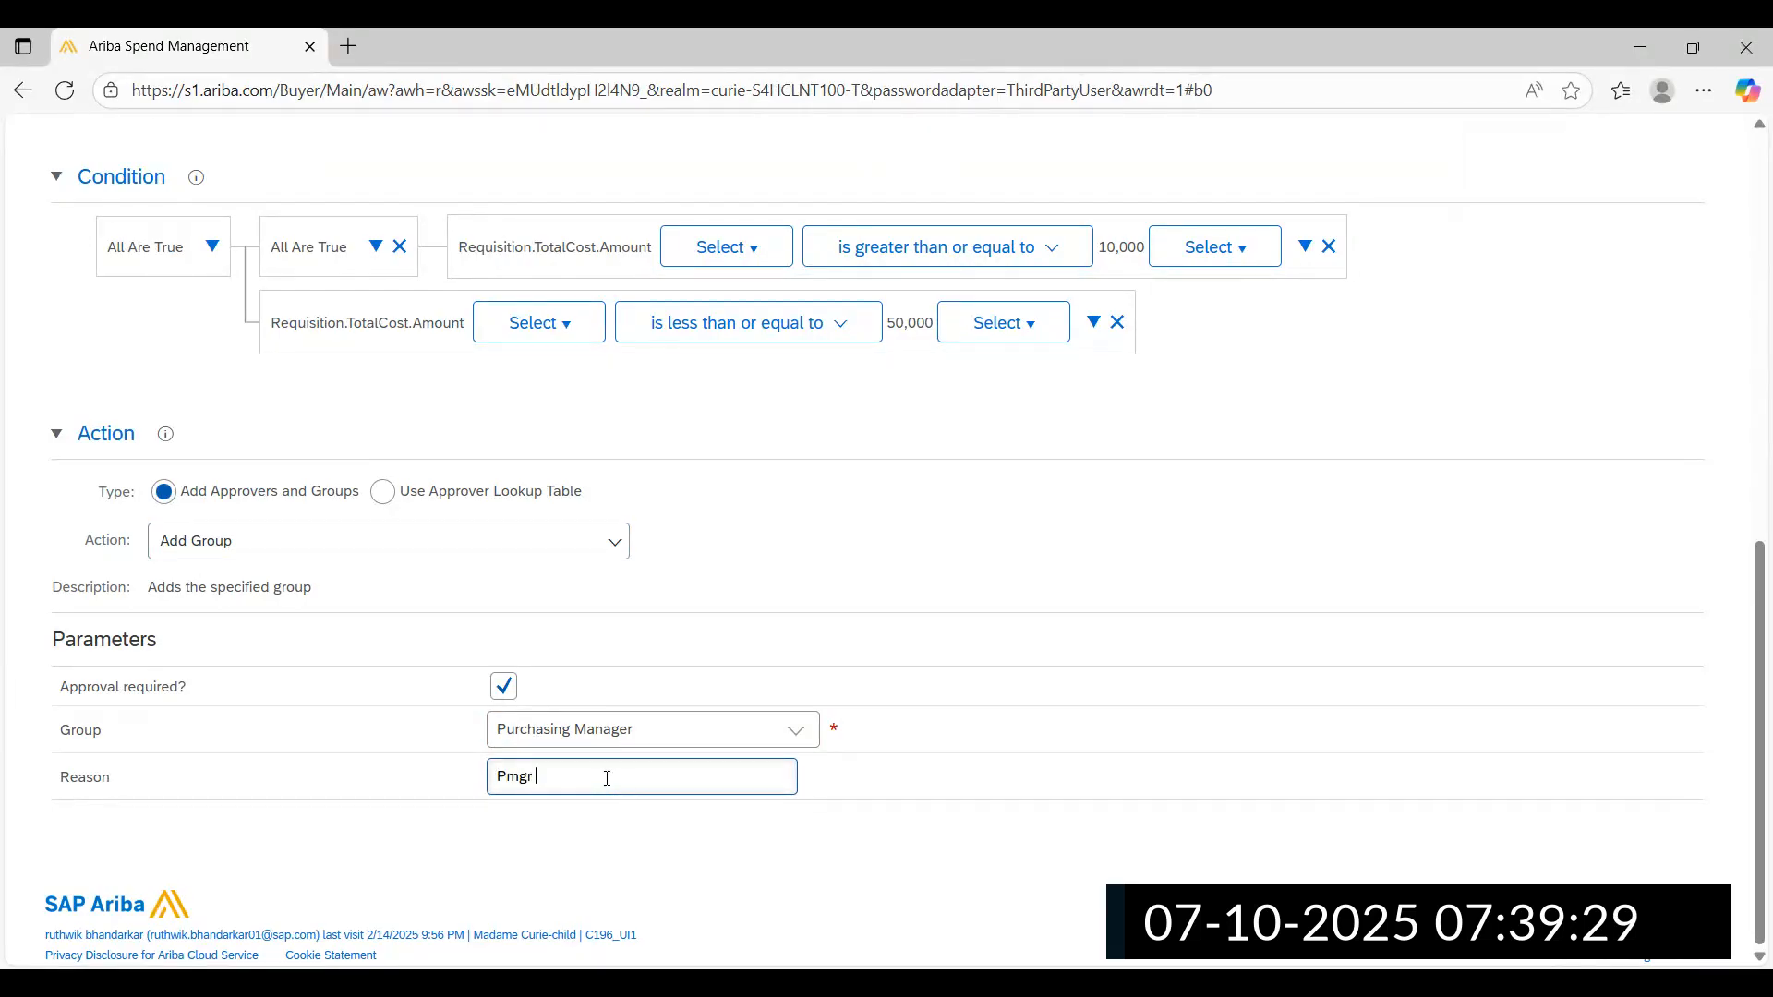
type(" has to approve")
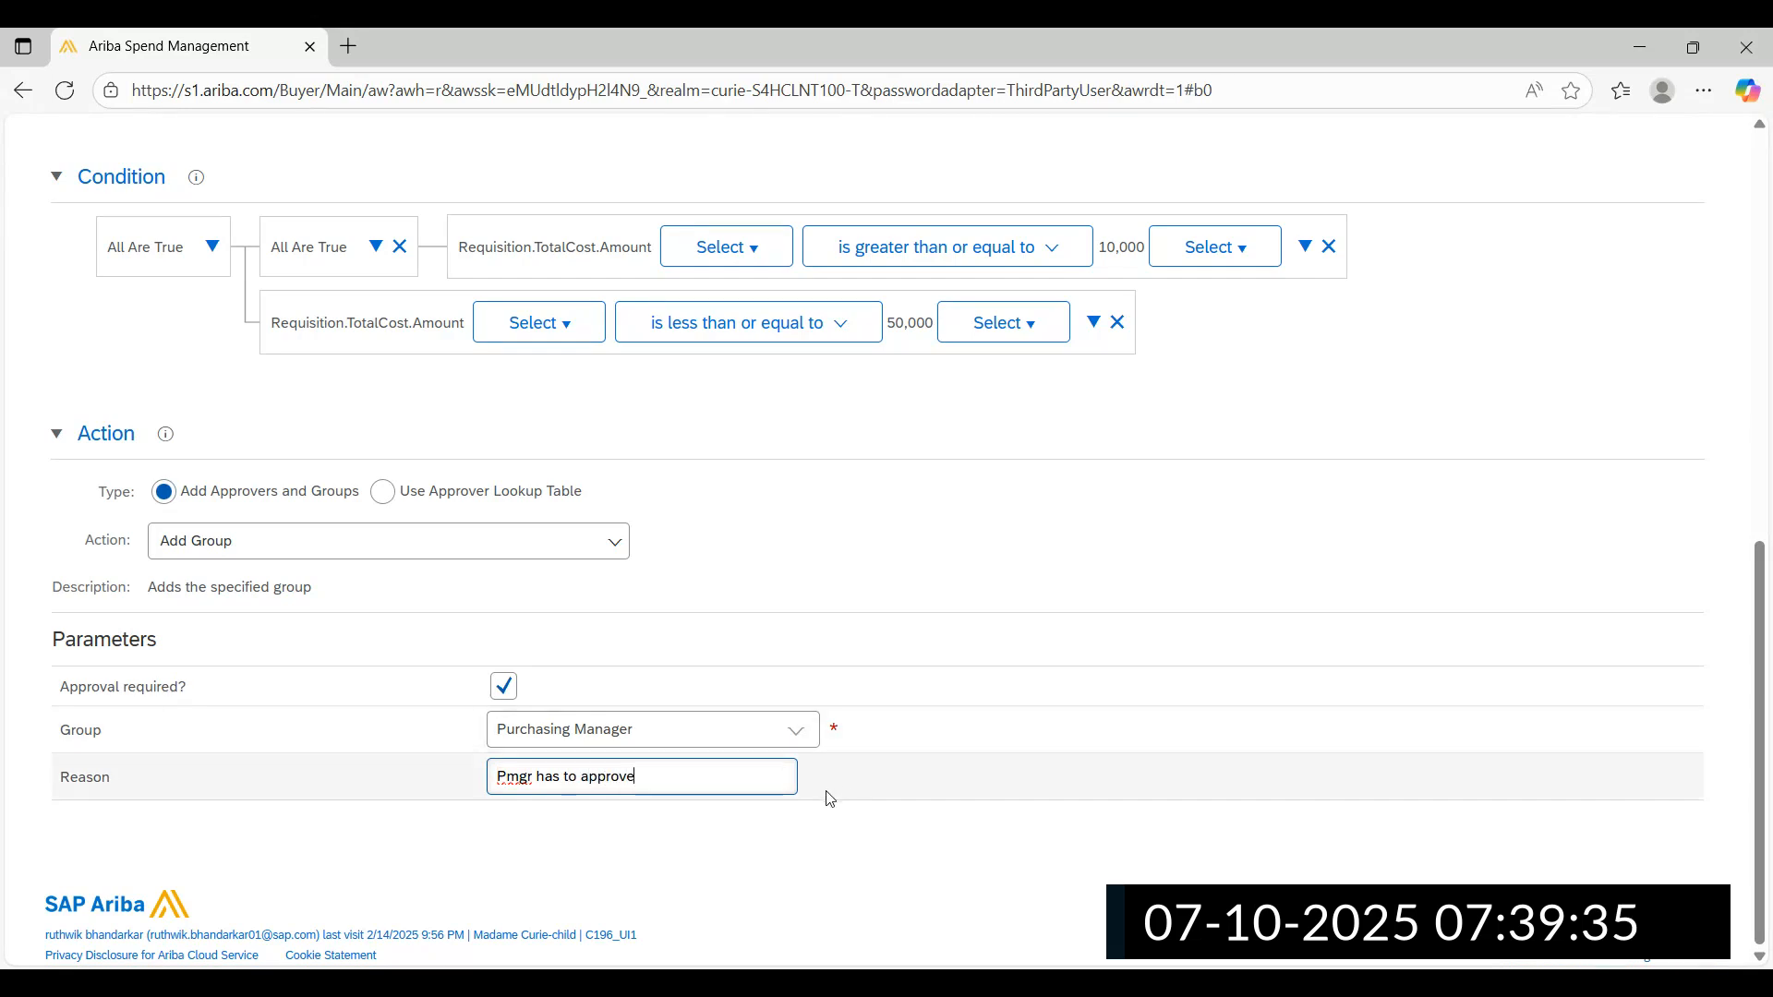
Review the PM Level rule's position in the process diagram and its two TotalCost.Amount conditions
scroll(830, 798, "up", 3)
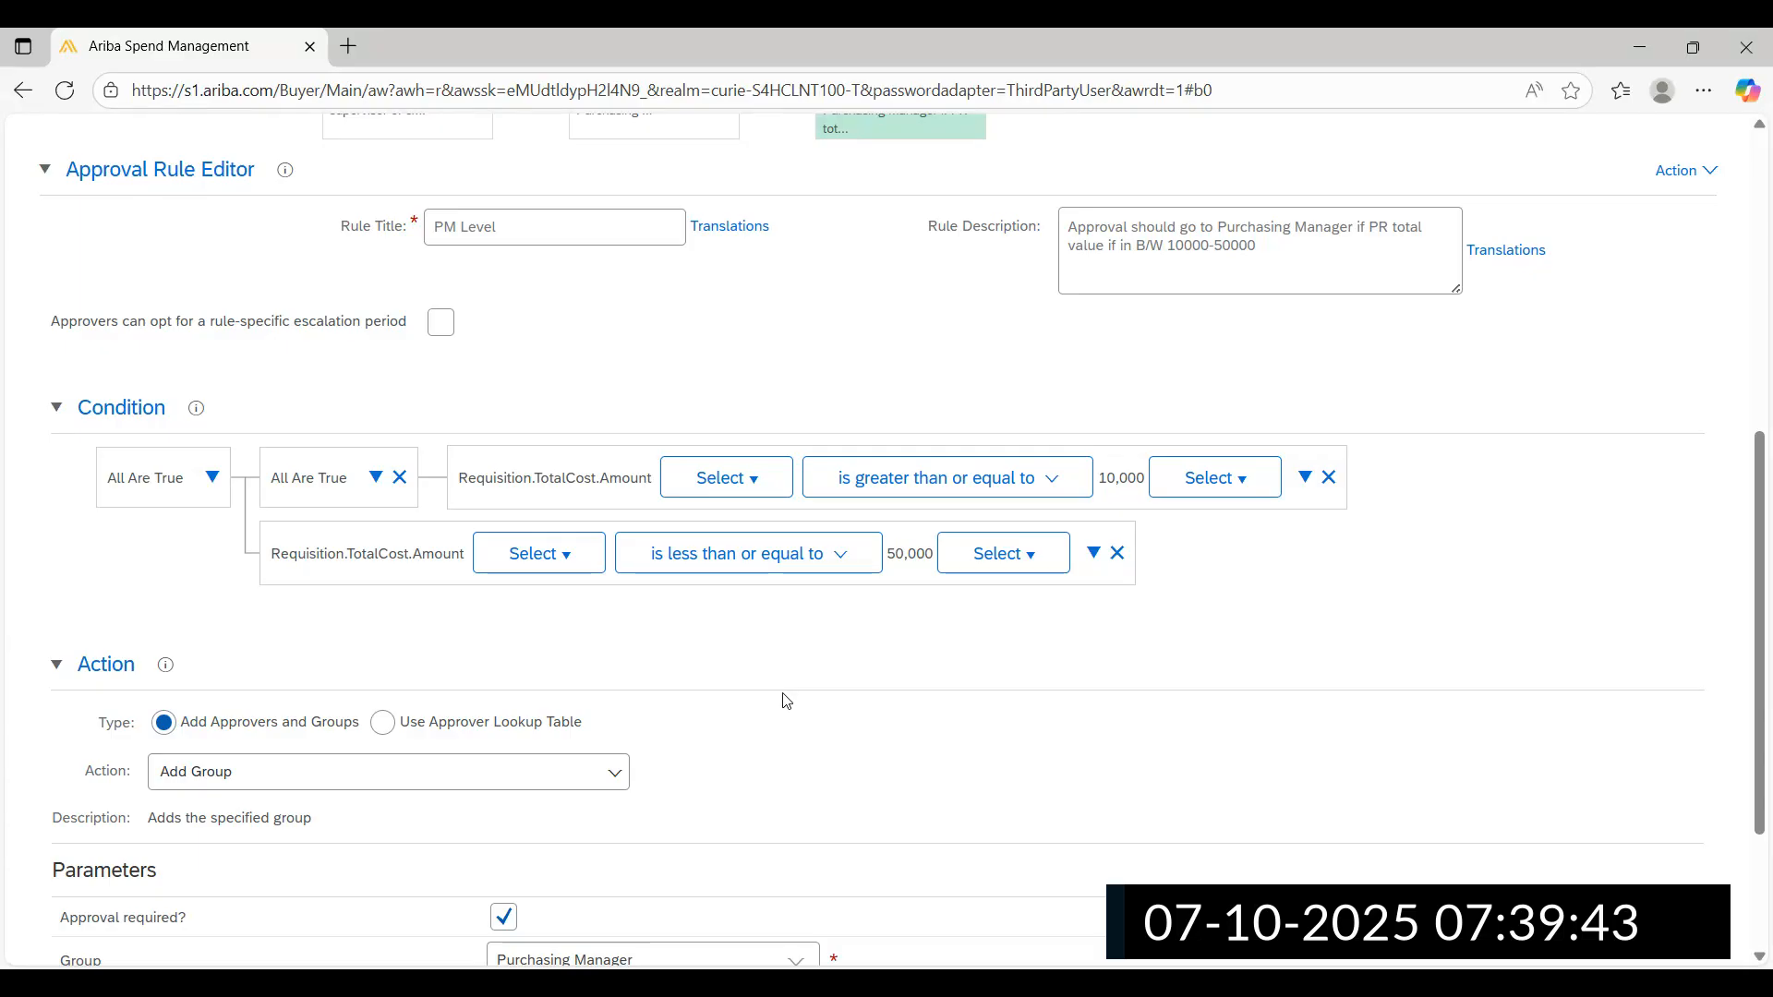
scroll(785, 701, "up", 4)
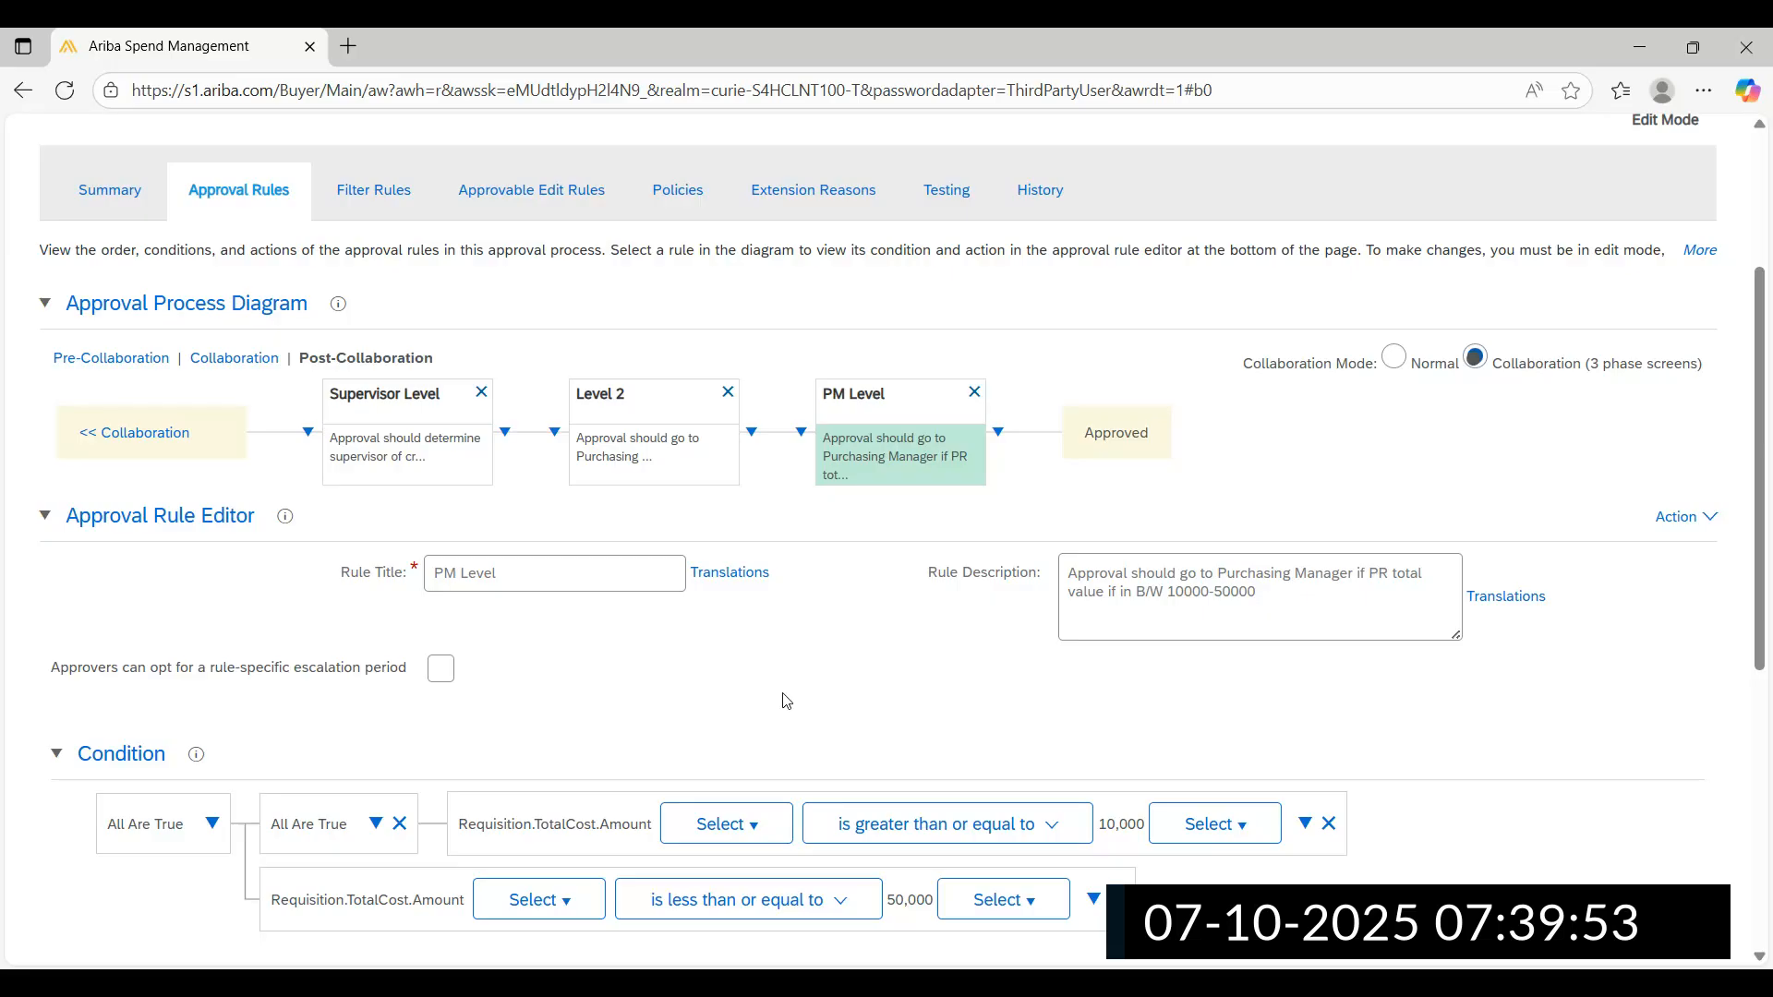
scroll(348, 744, "down", 2)
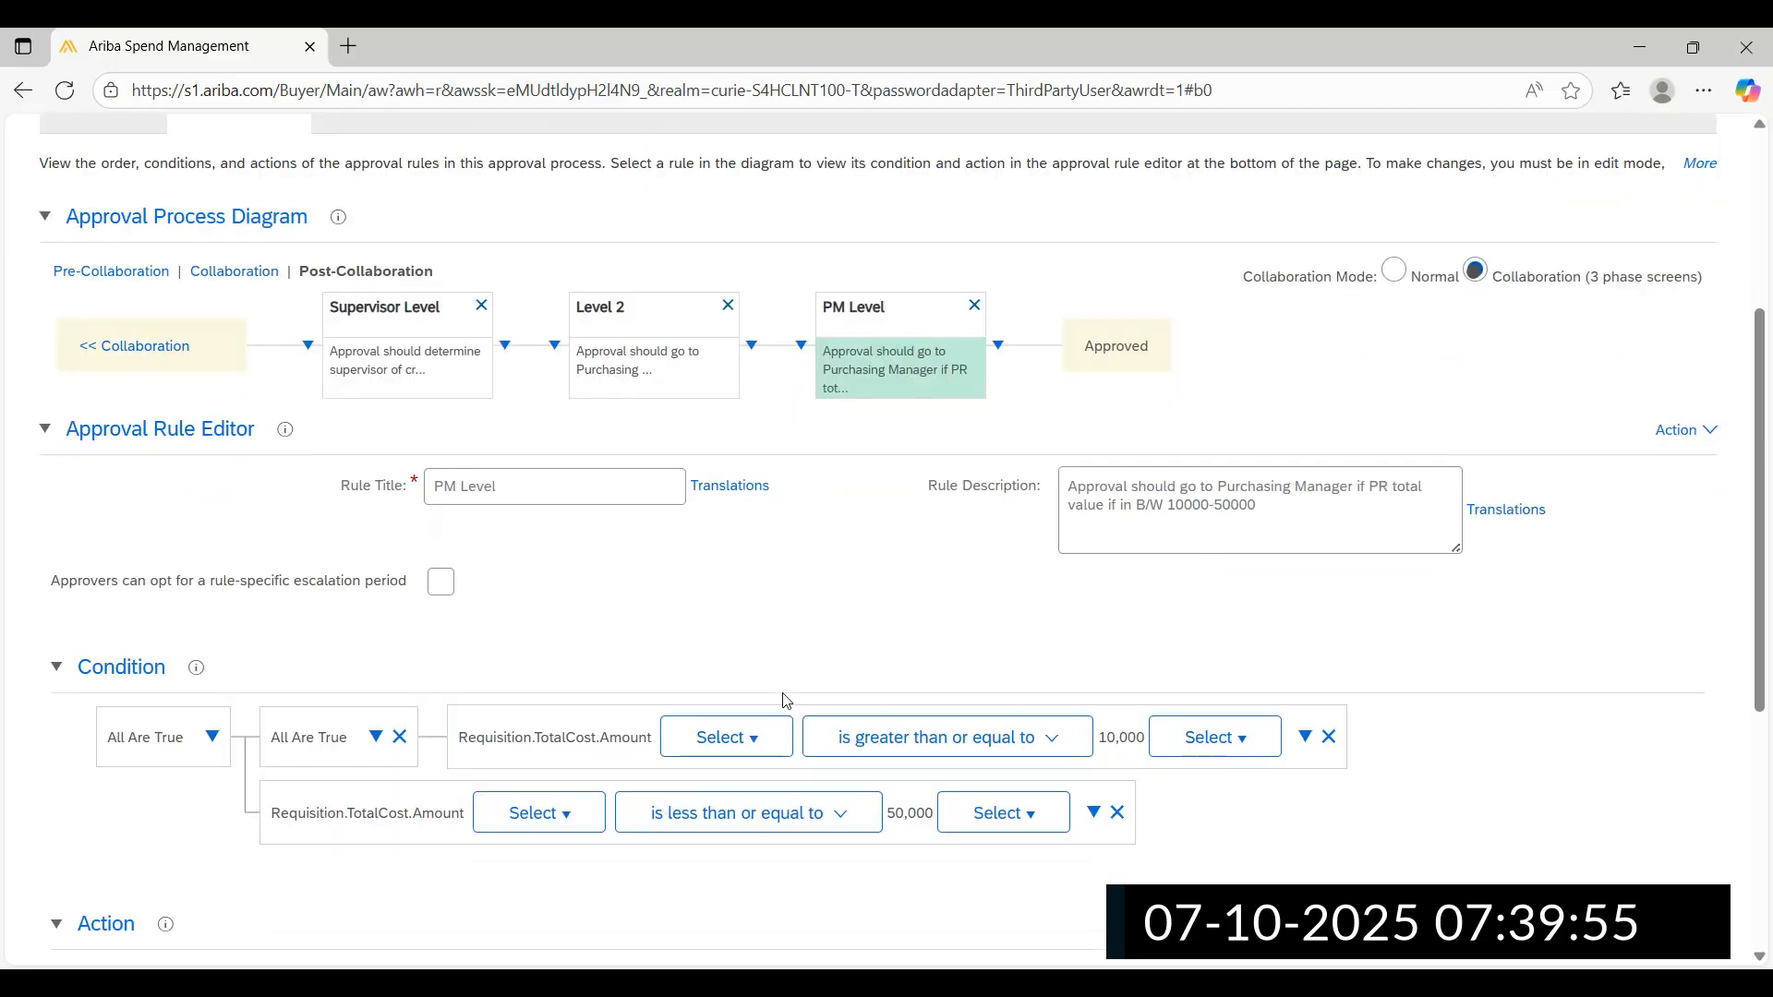
scroll(221, 766, "down", 3)
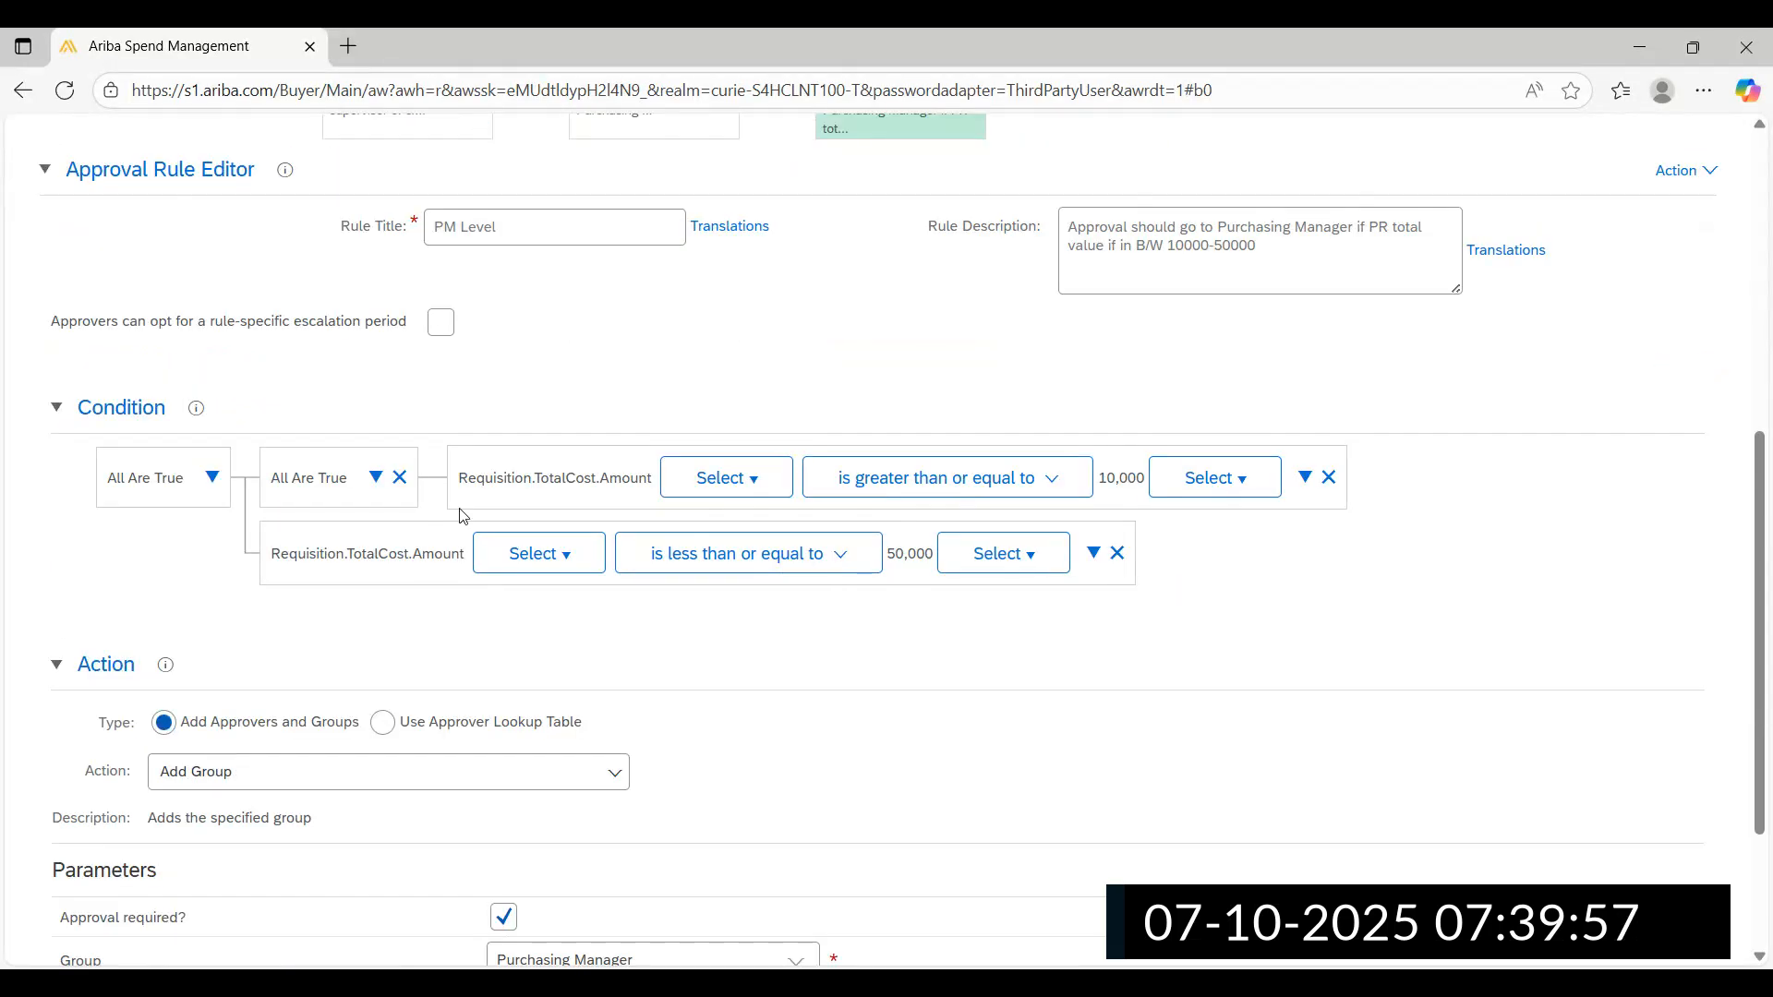
left_click_drag(462, 479, 1123, 476)
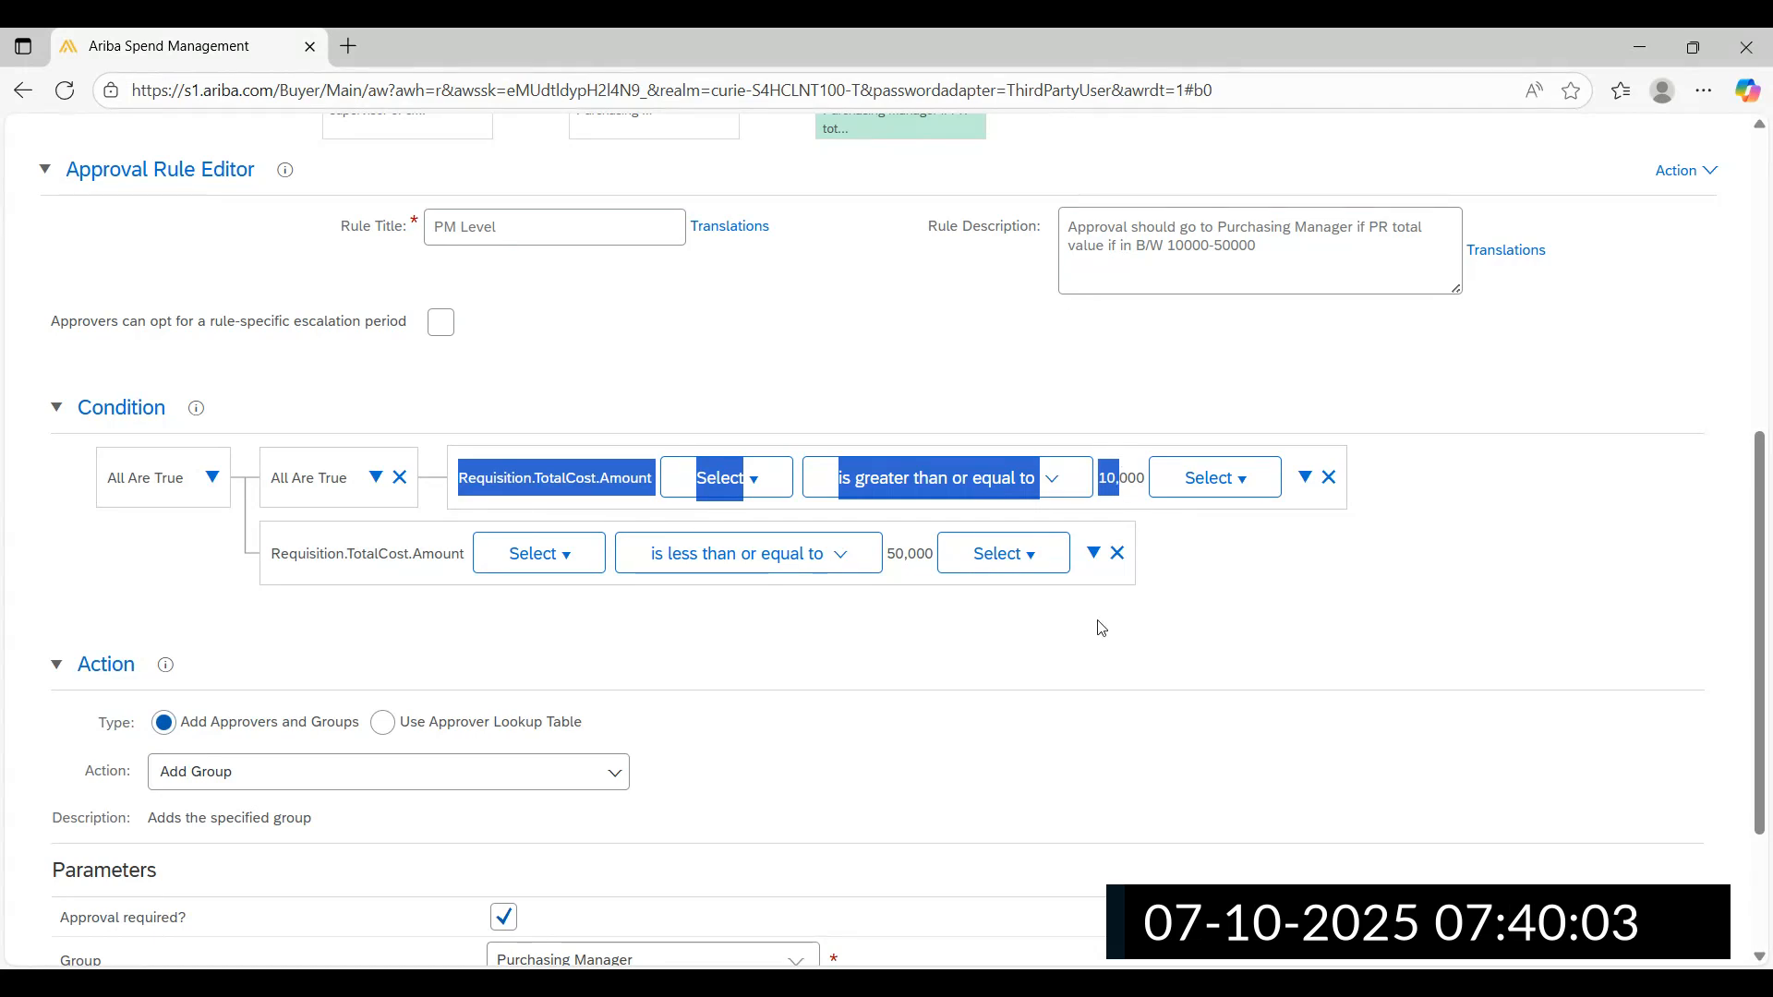
left_click_drag(630, 483, 588, 496)
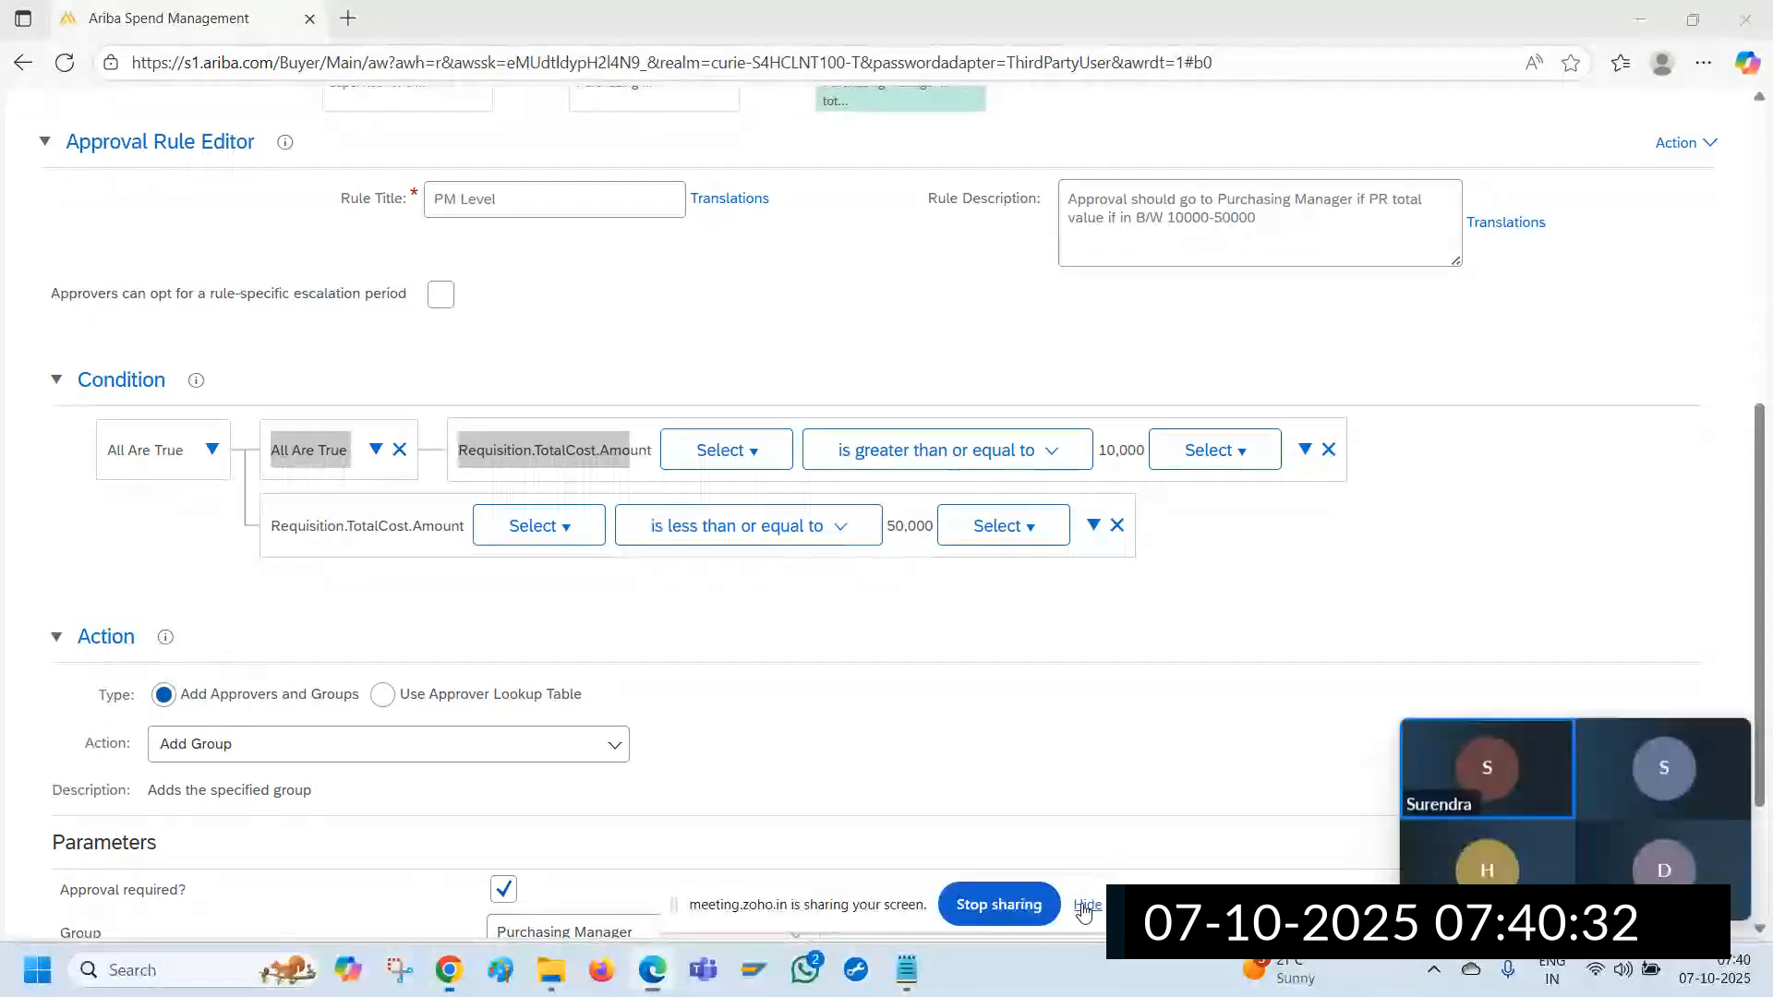
Hide the screen-sharing notice and close the floating meeting window covering the rule editor
left_click(1089, 910)
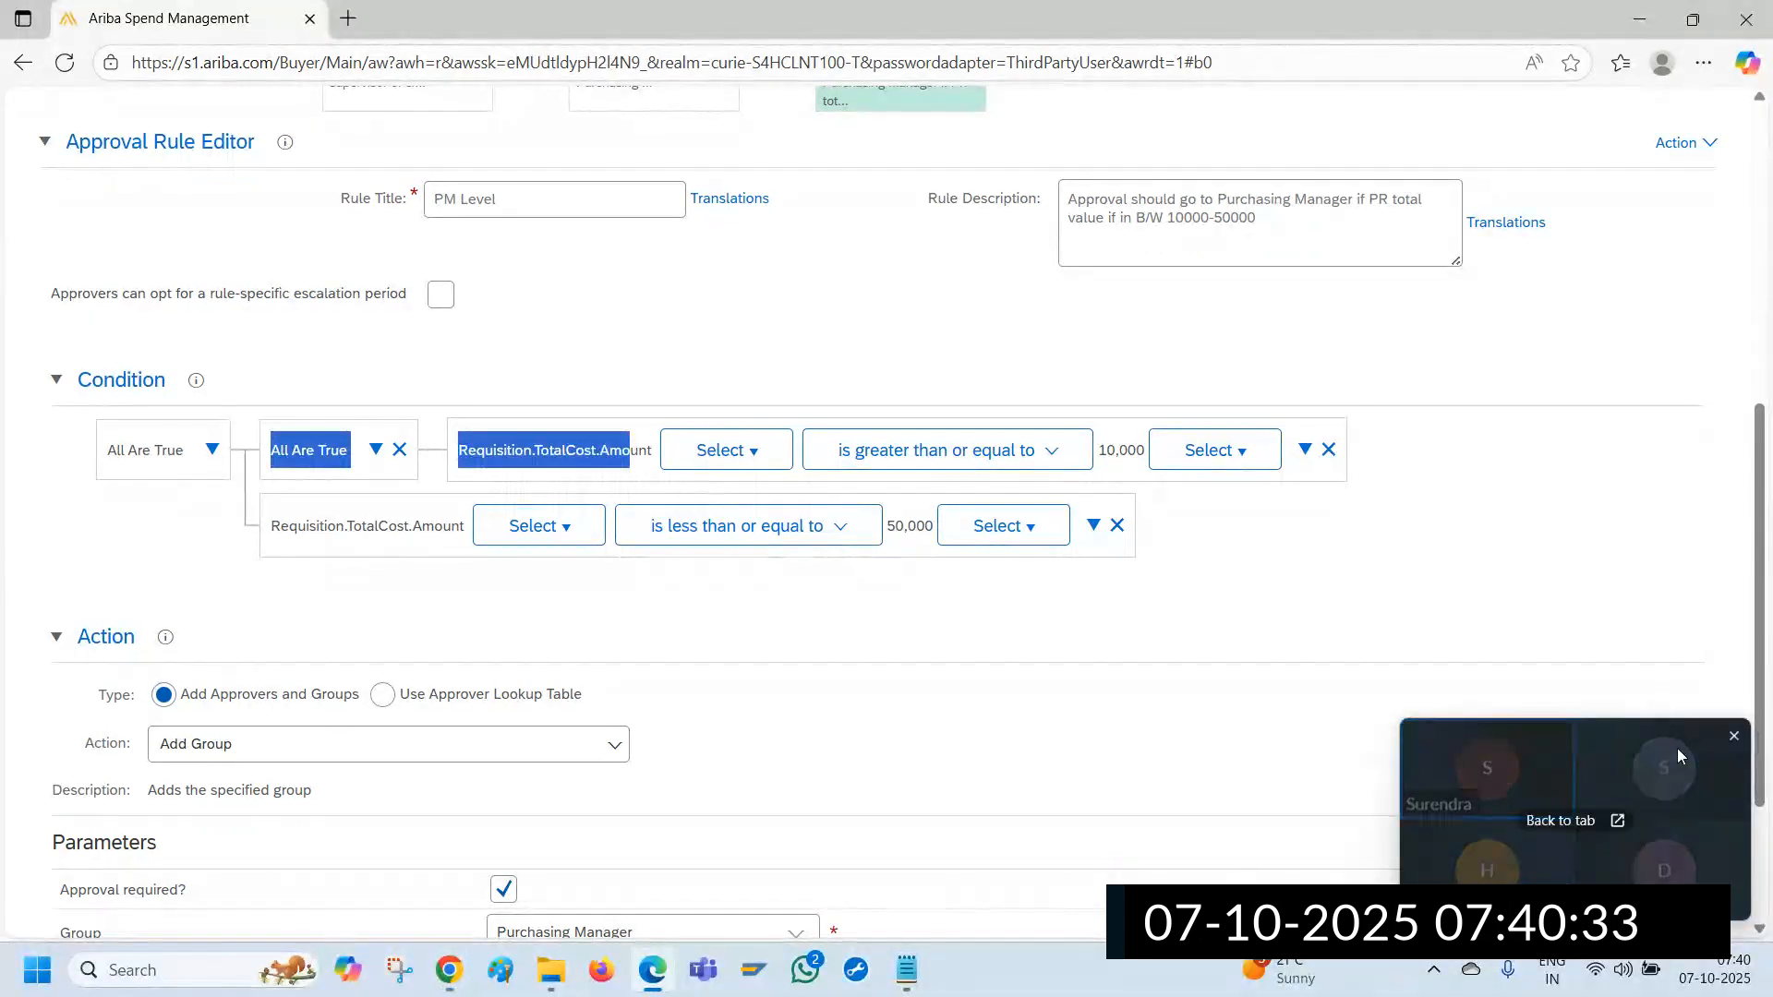
left_click(1732, 737)
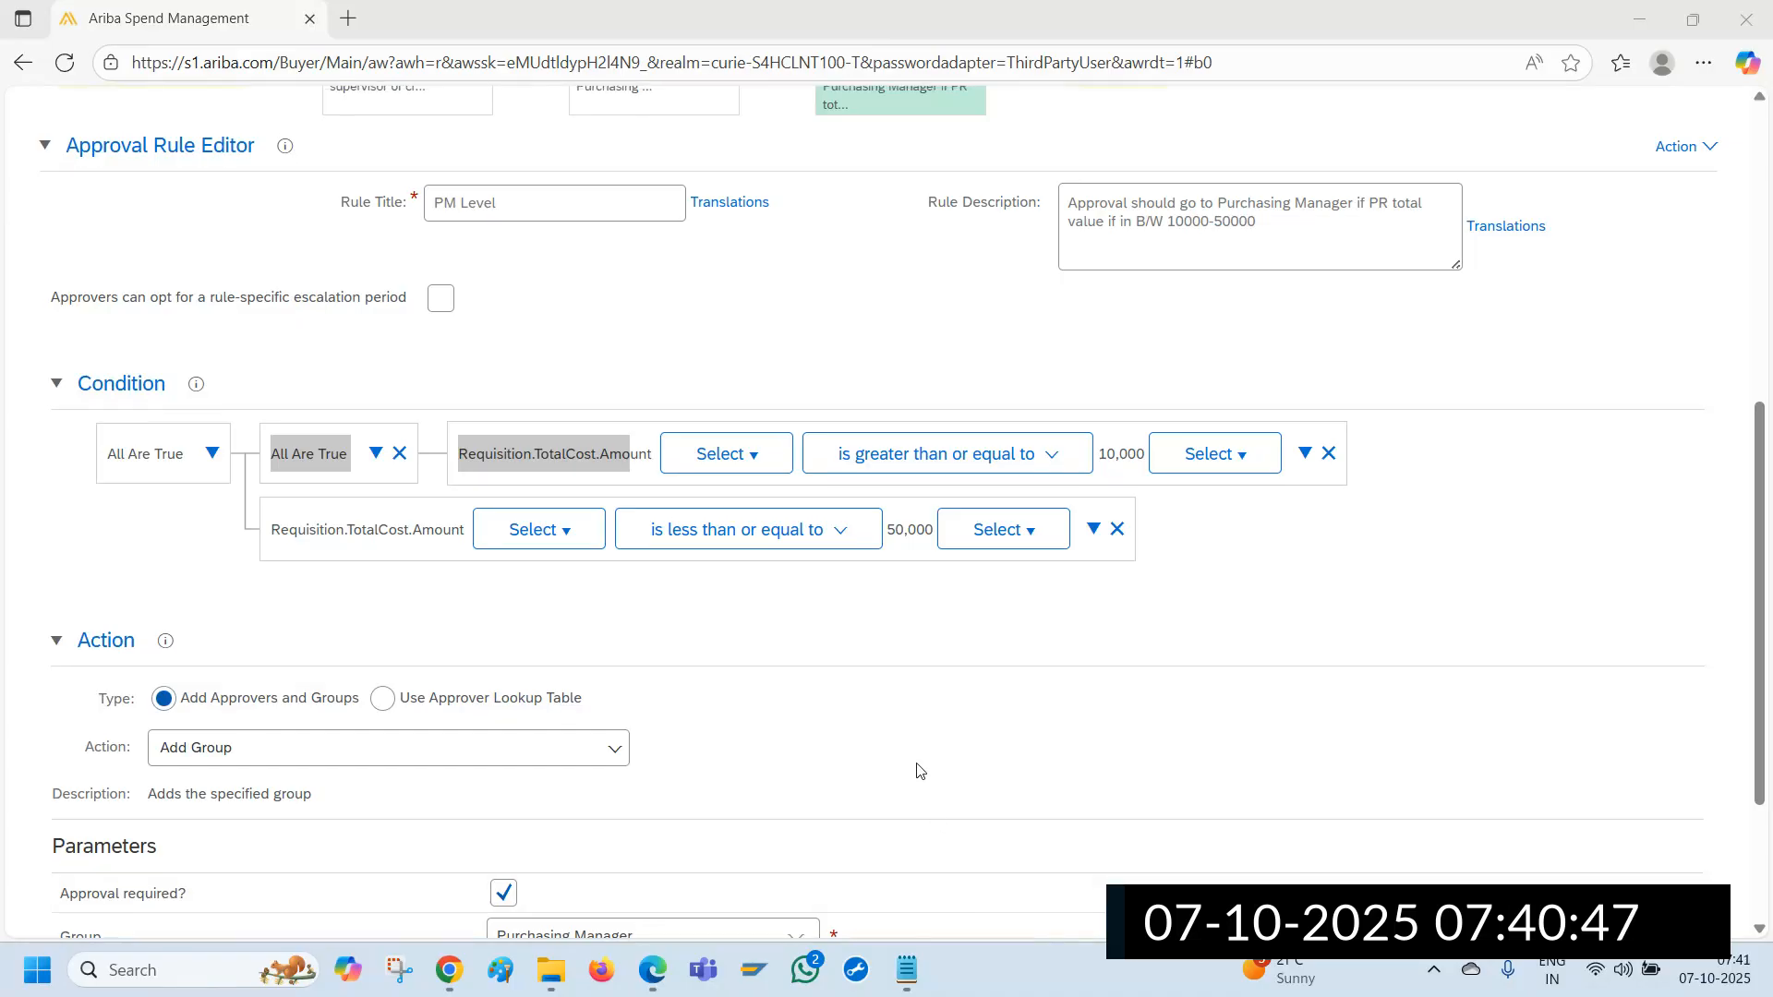
Copy the line "If PR created with Non-catalog item determines Catalog Manager as an approver" from 5.txt in Notepad and return to Ariba
scroll(919, 772, "up", 5)
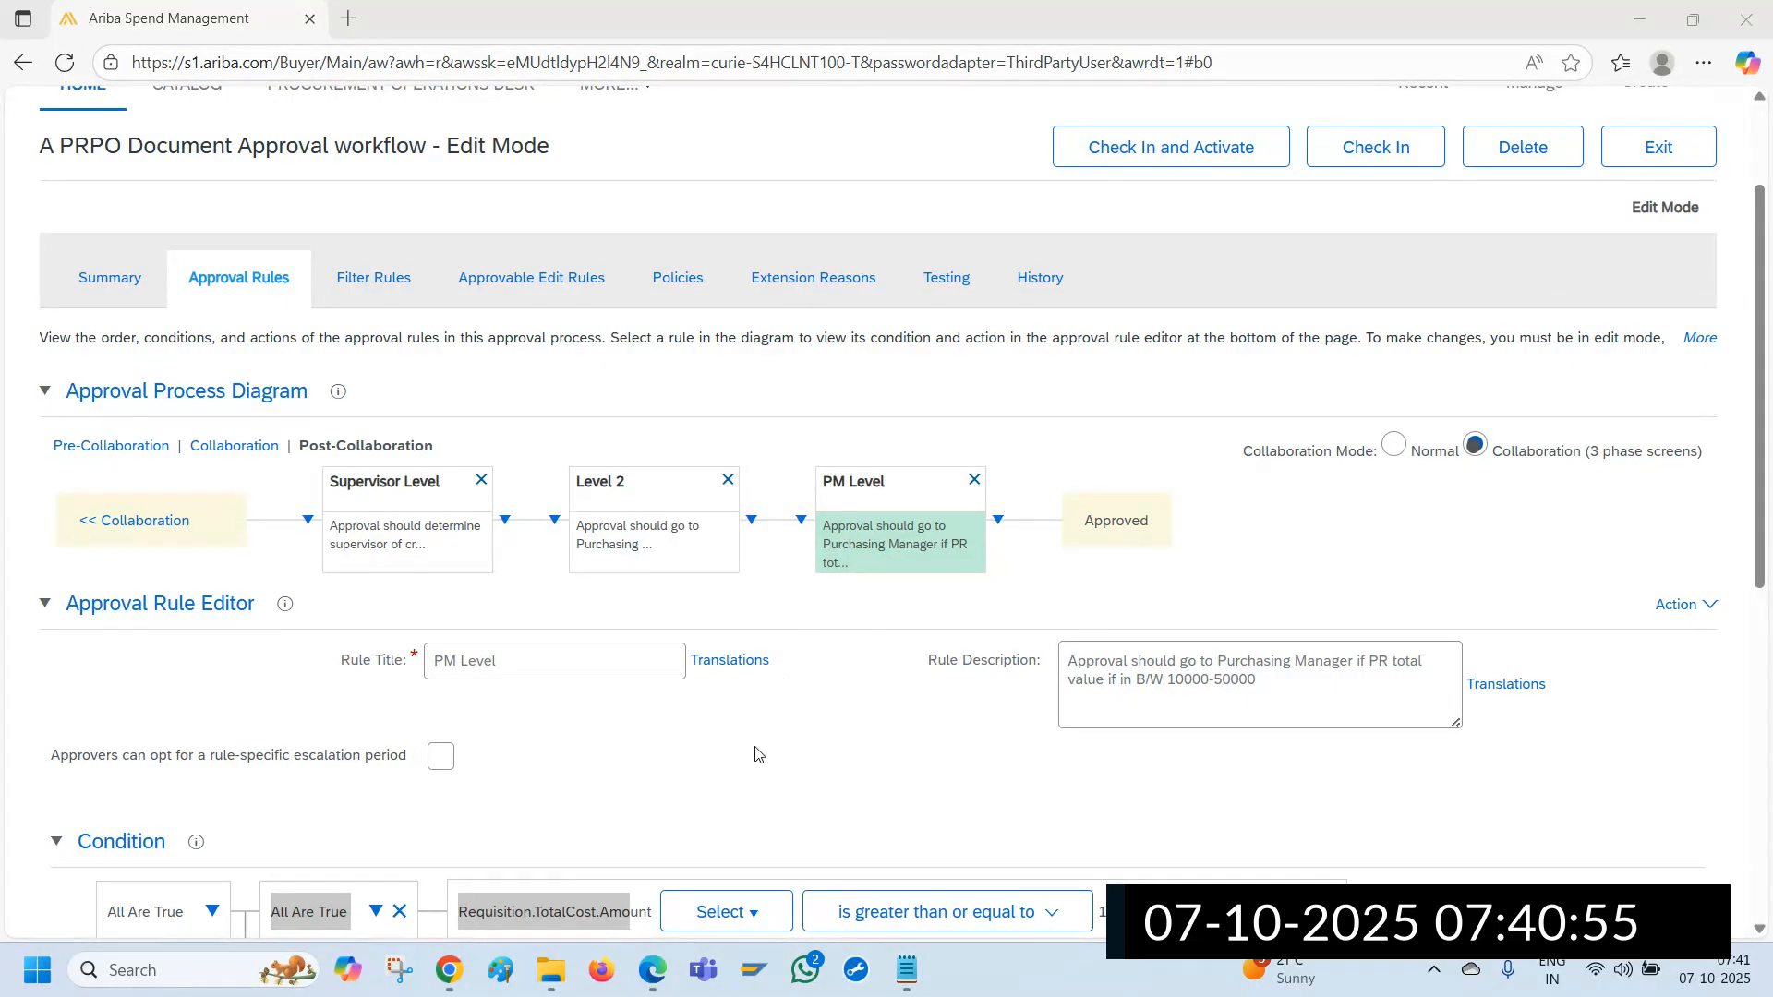
mouse_move(909, 957)
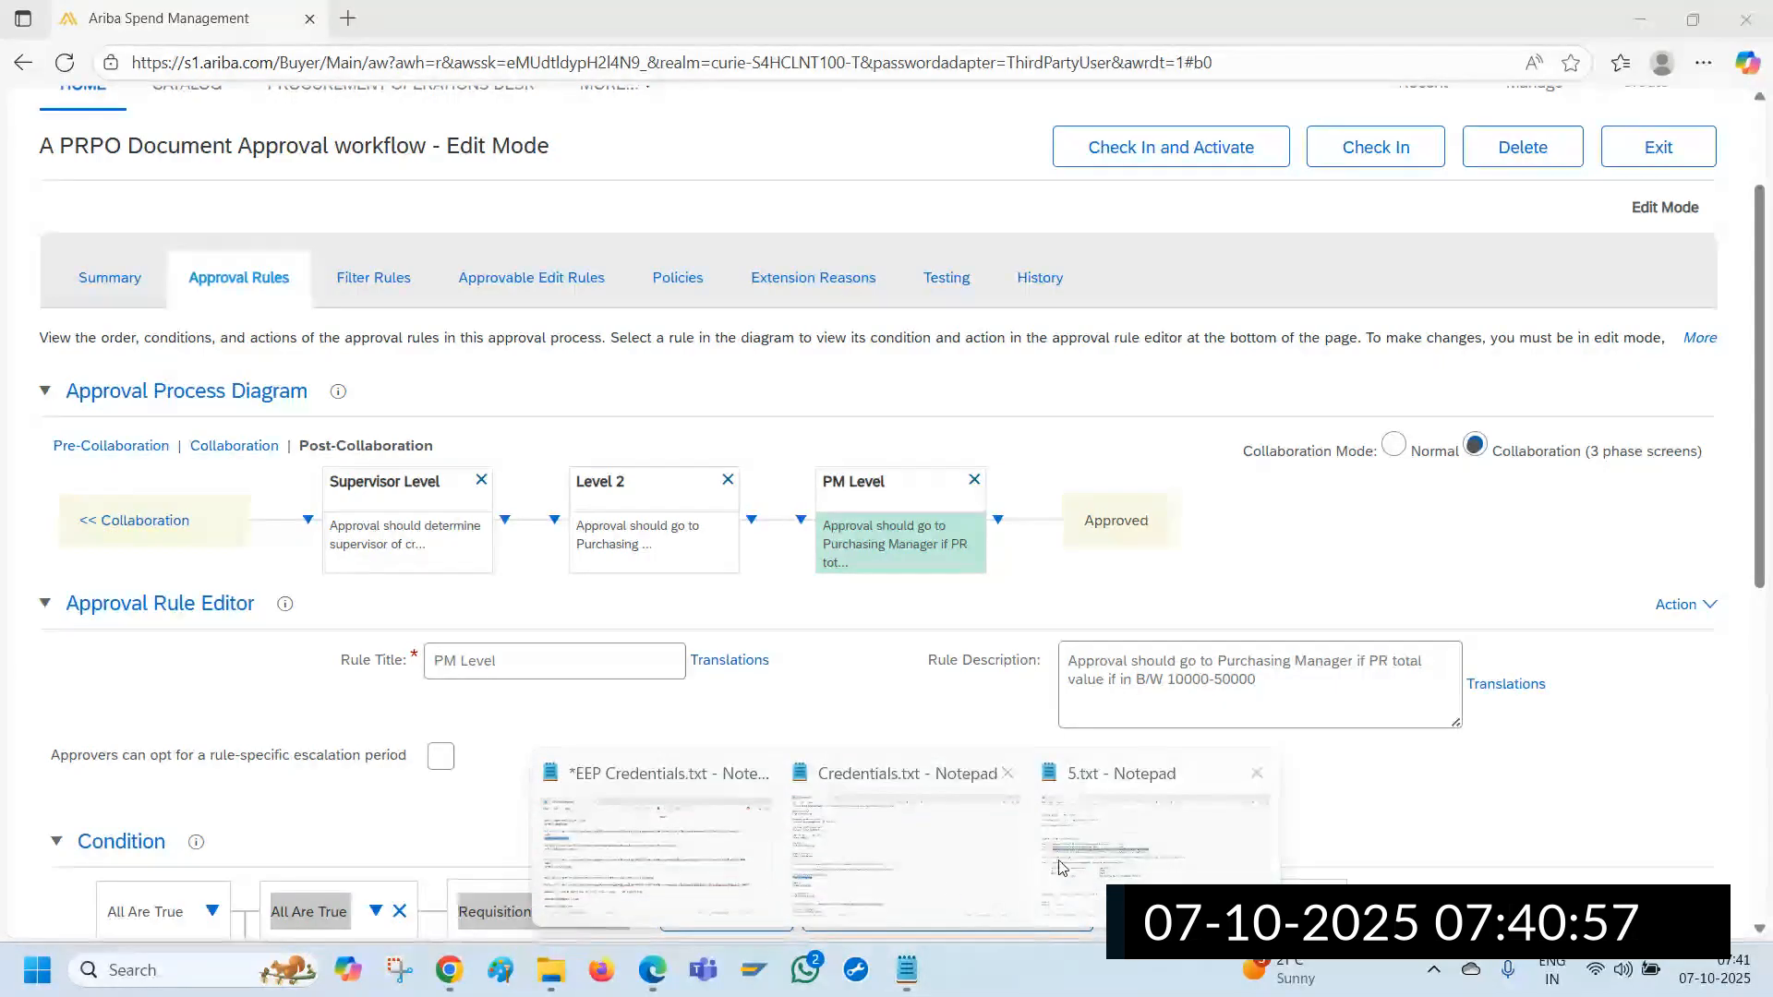
left_click(1082, 909)
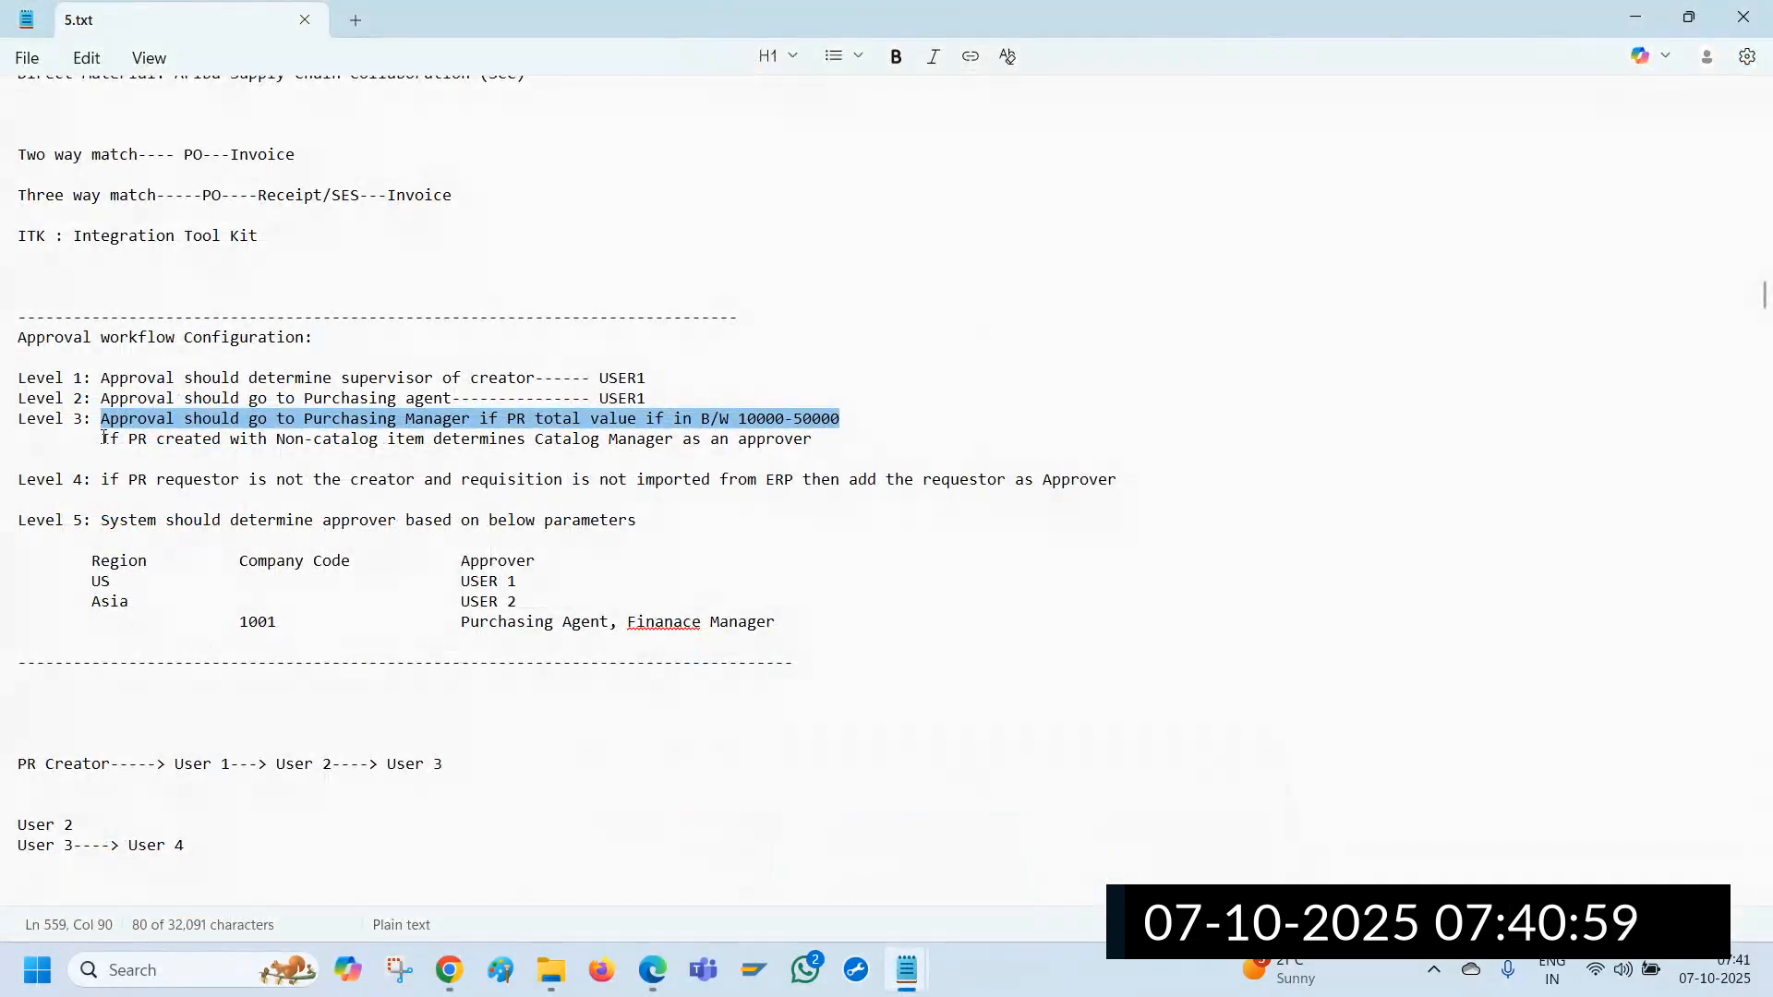
left_click_drag(102, 442, 817, 450)
key("ctrl+c")
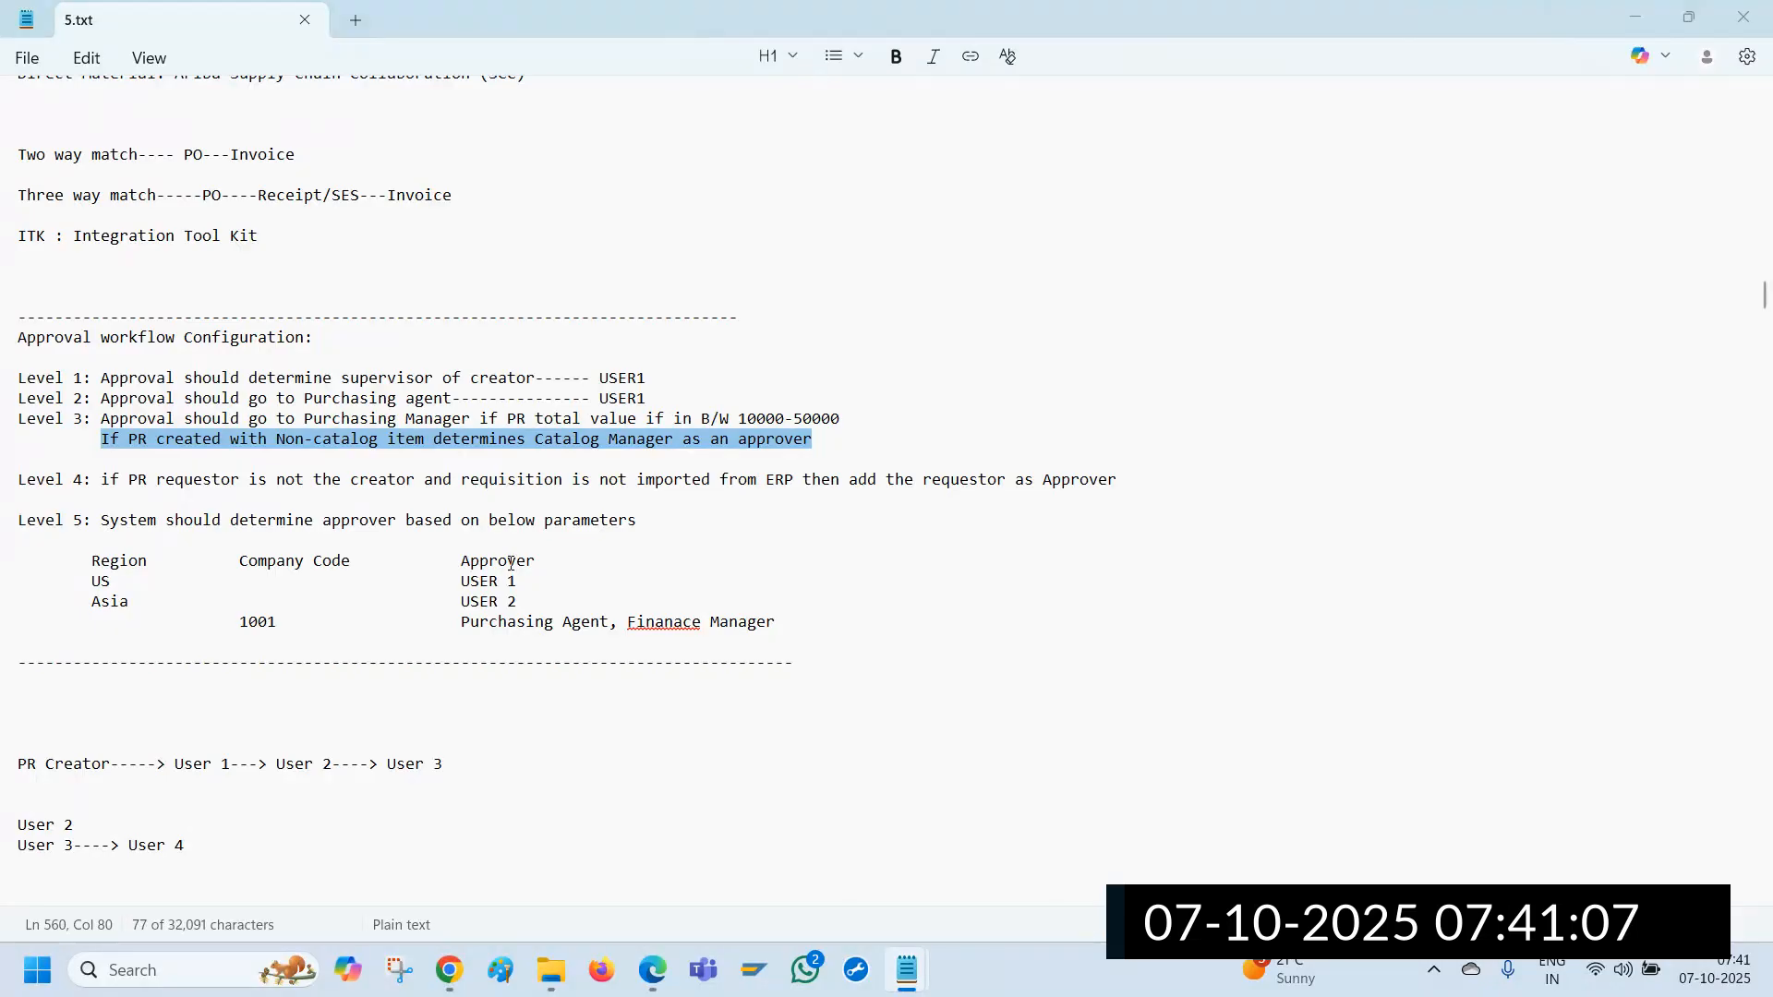
key("alt+Tab")
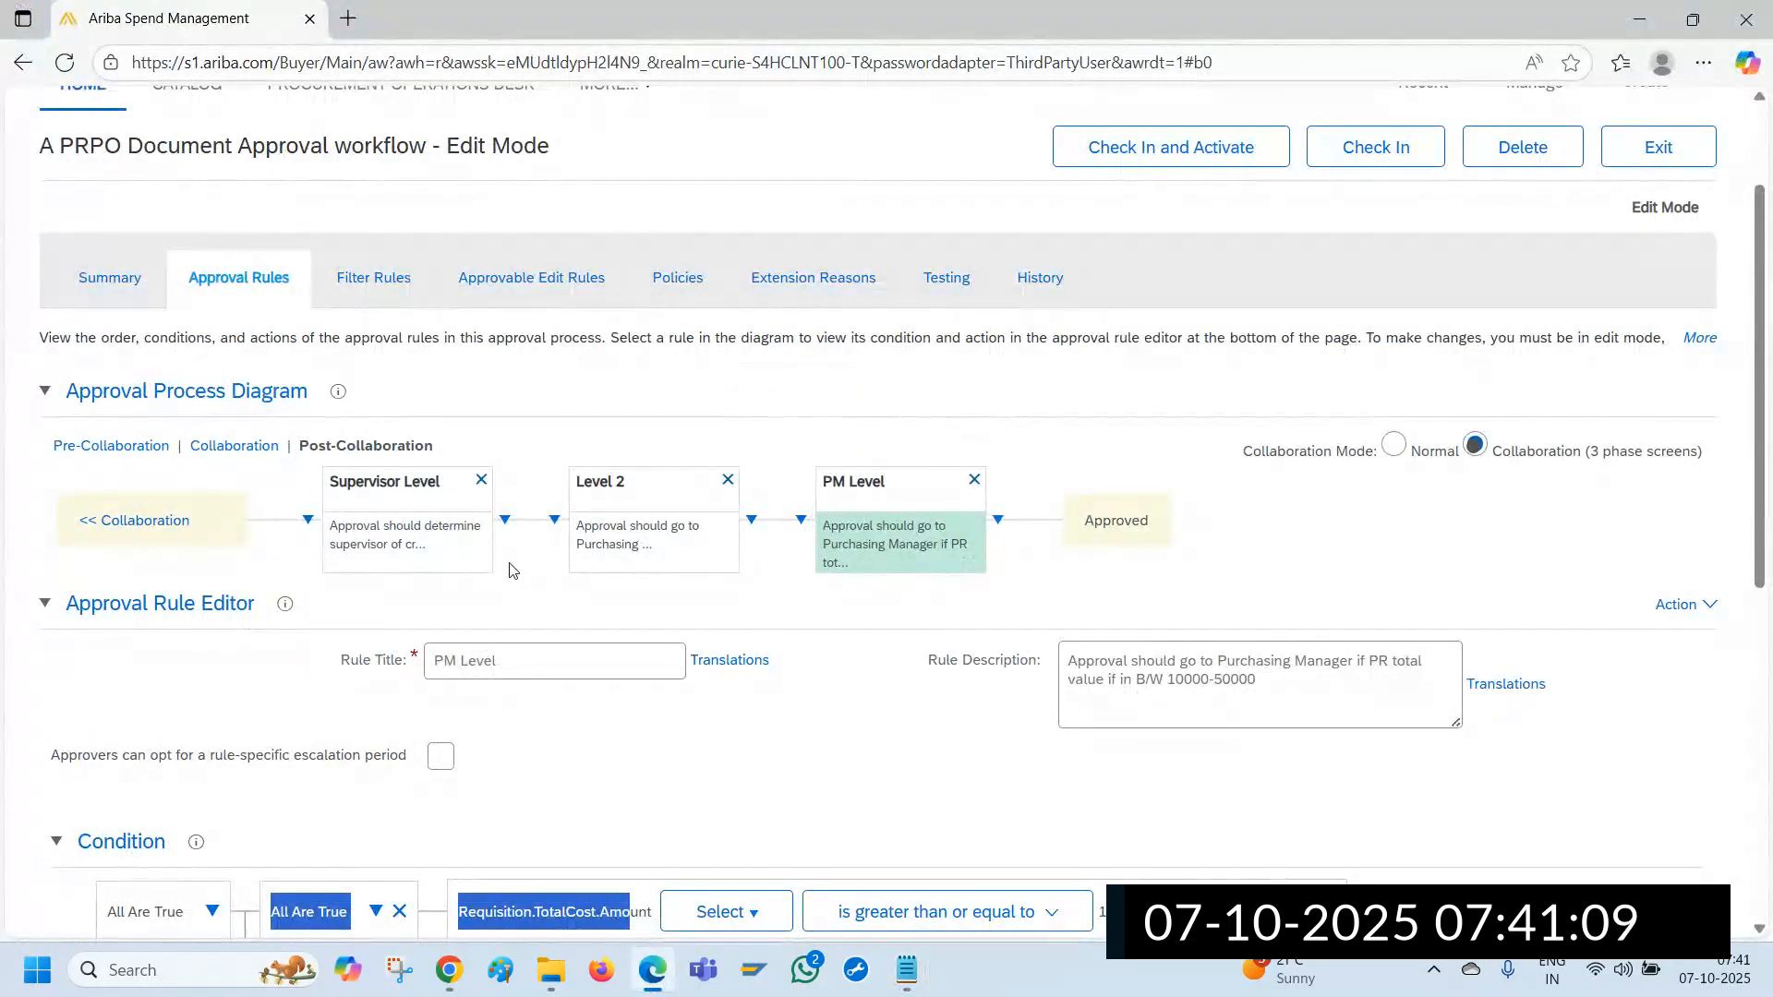
Recheck the Level 3 non-catalog requirement in Notepad, then return to Ariba and add a rule parallel to PM Level
key("alt+Tab")
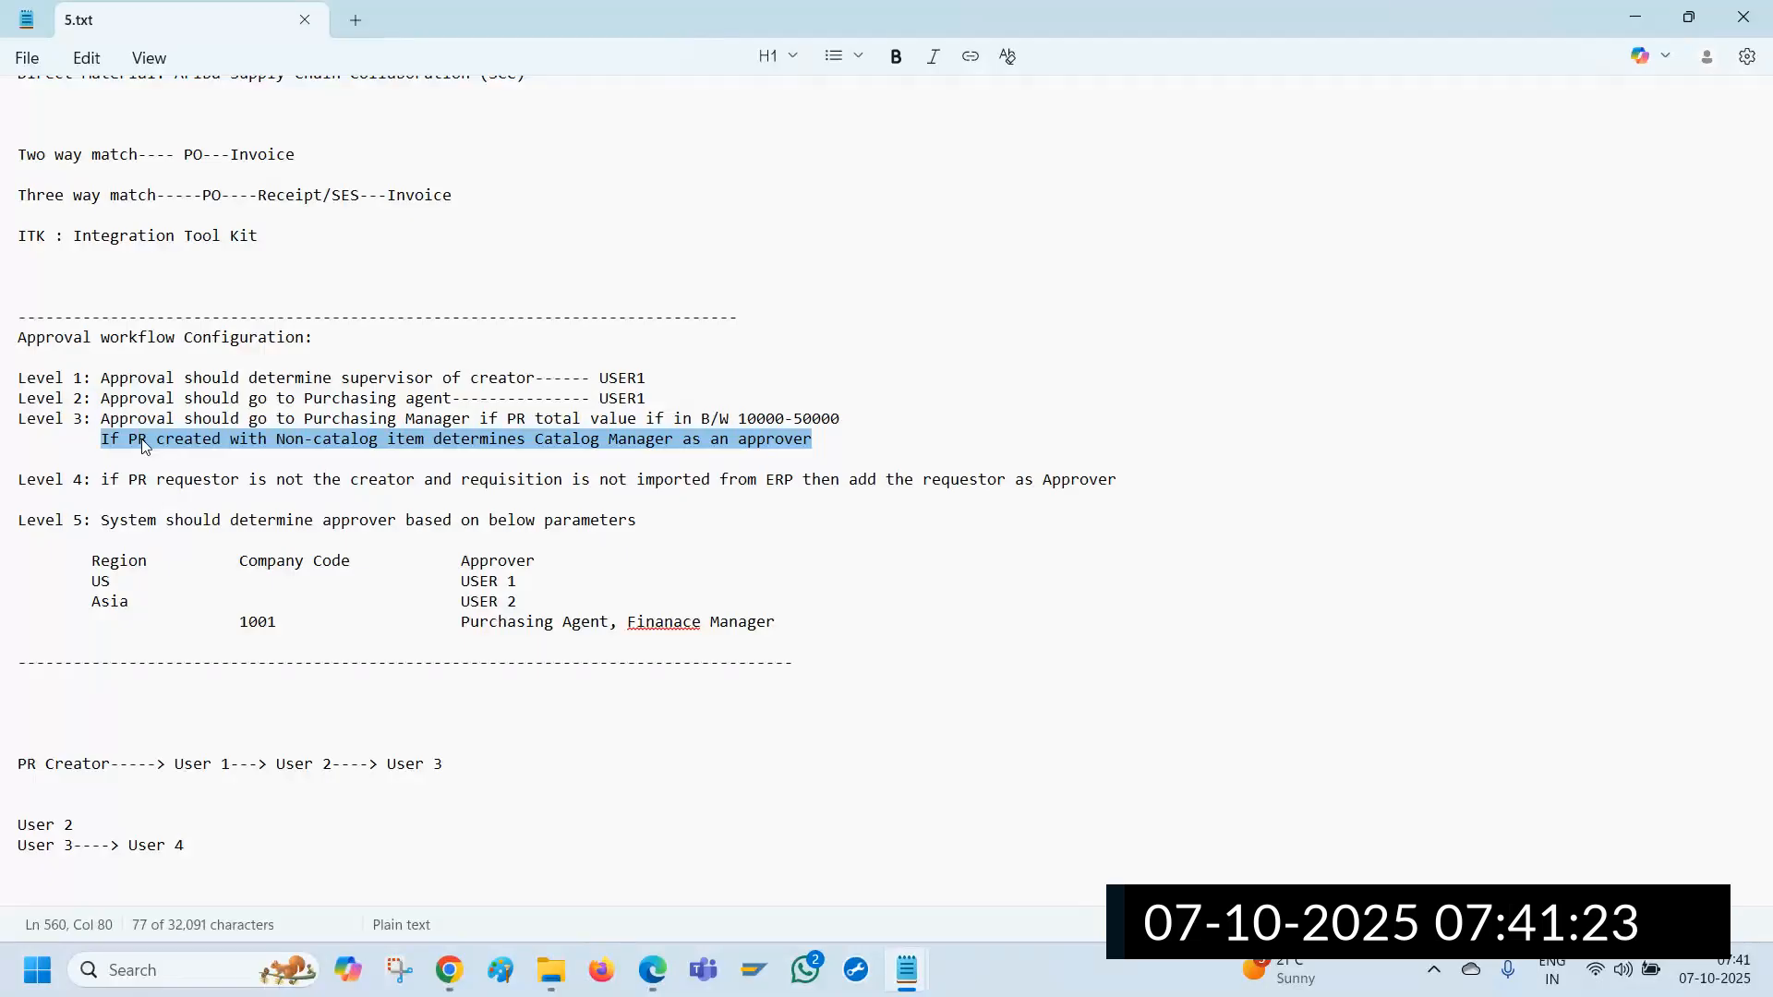
key("alt+Tab")
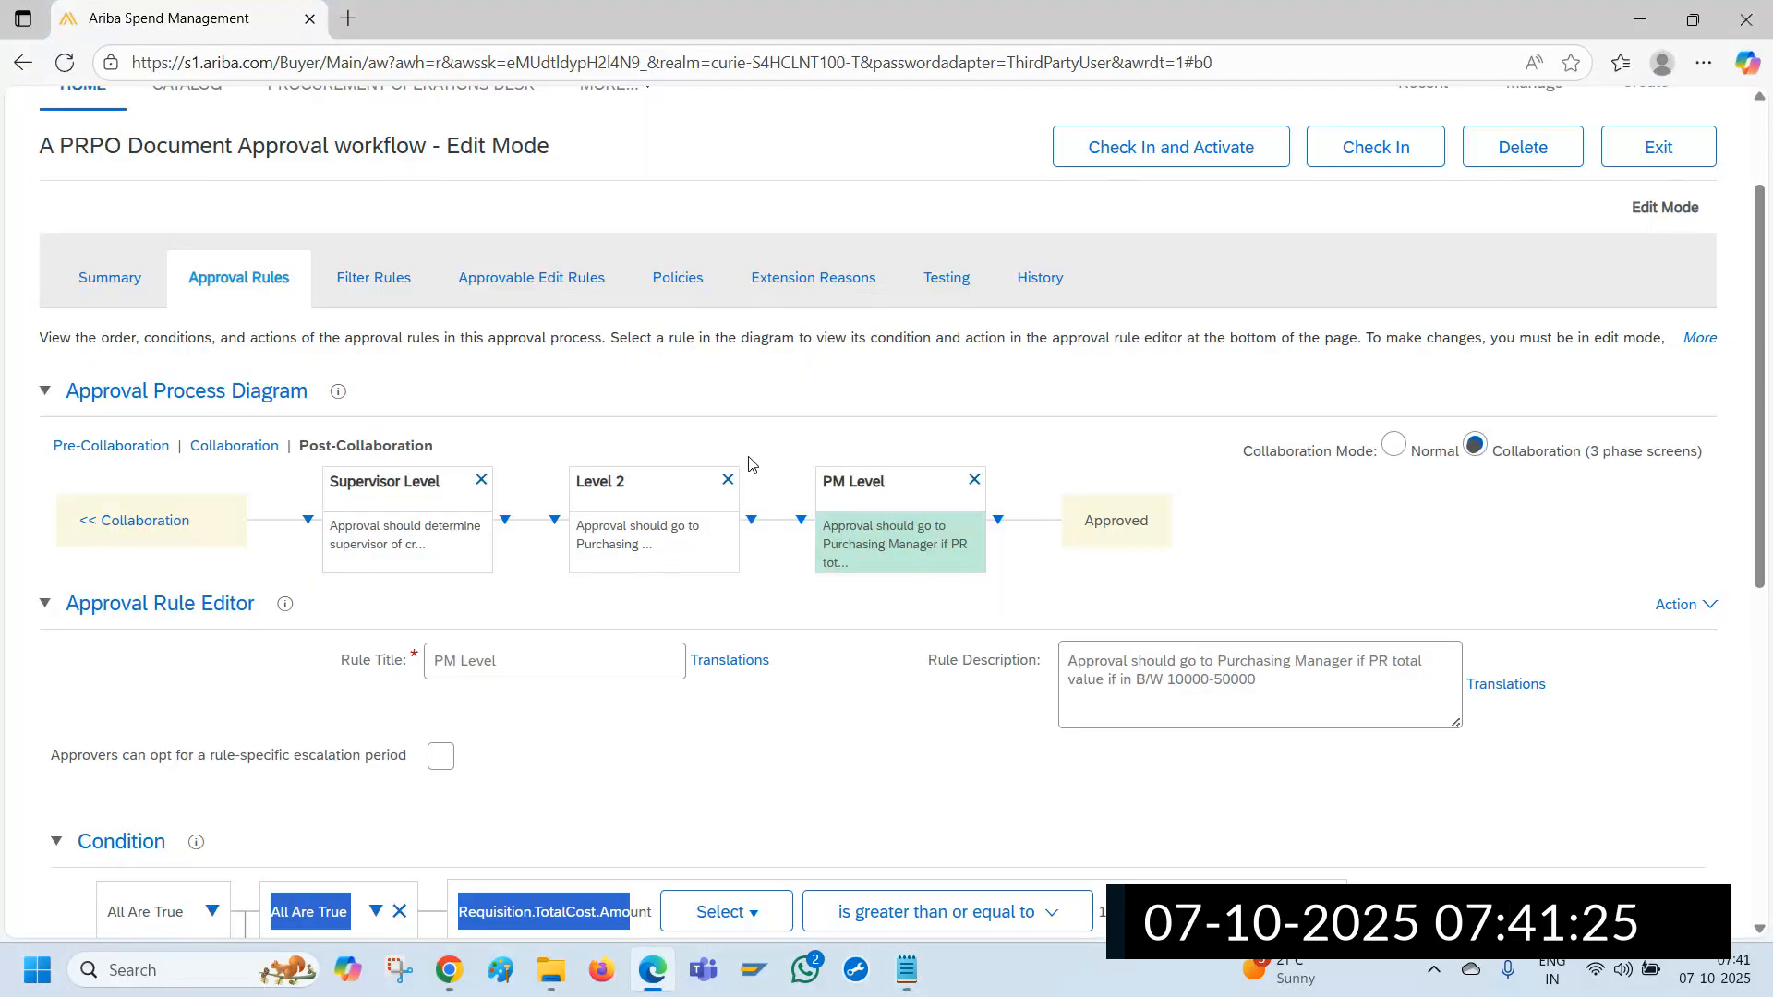
scroll(757, 472, "down", 3)
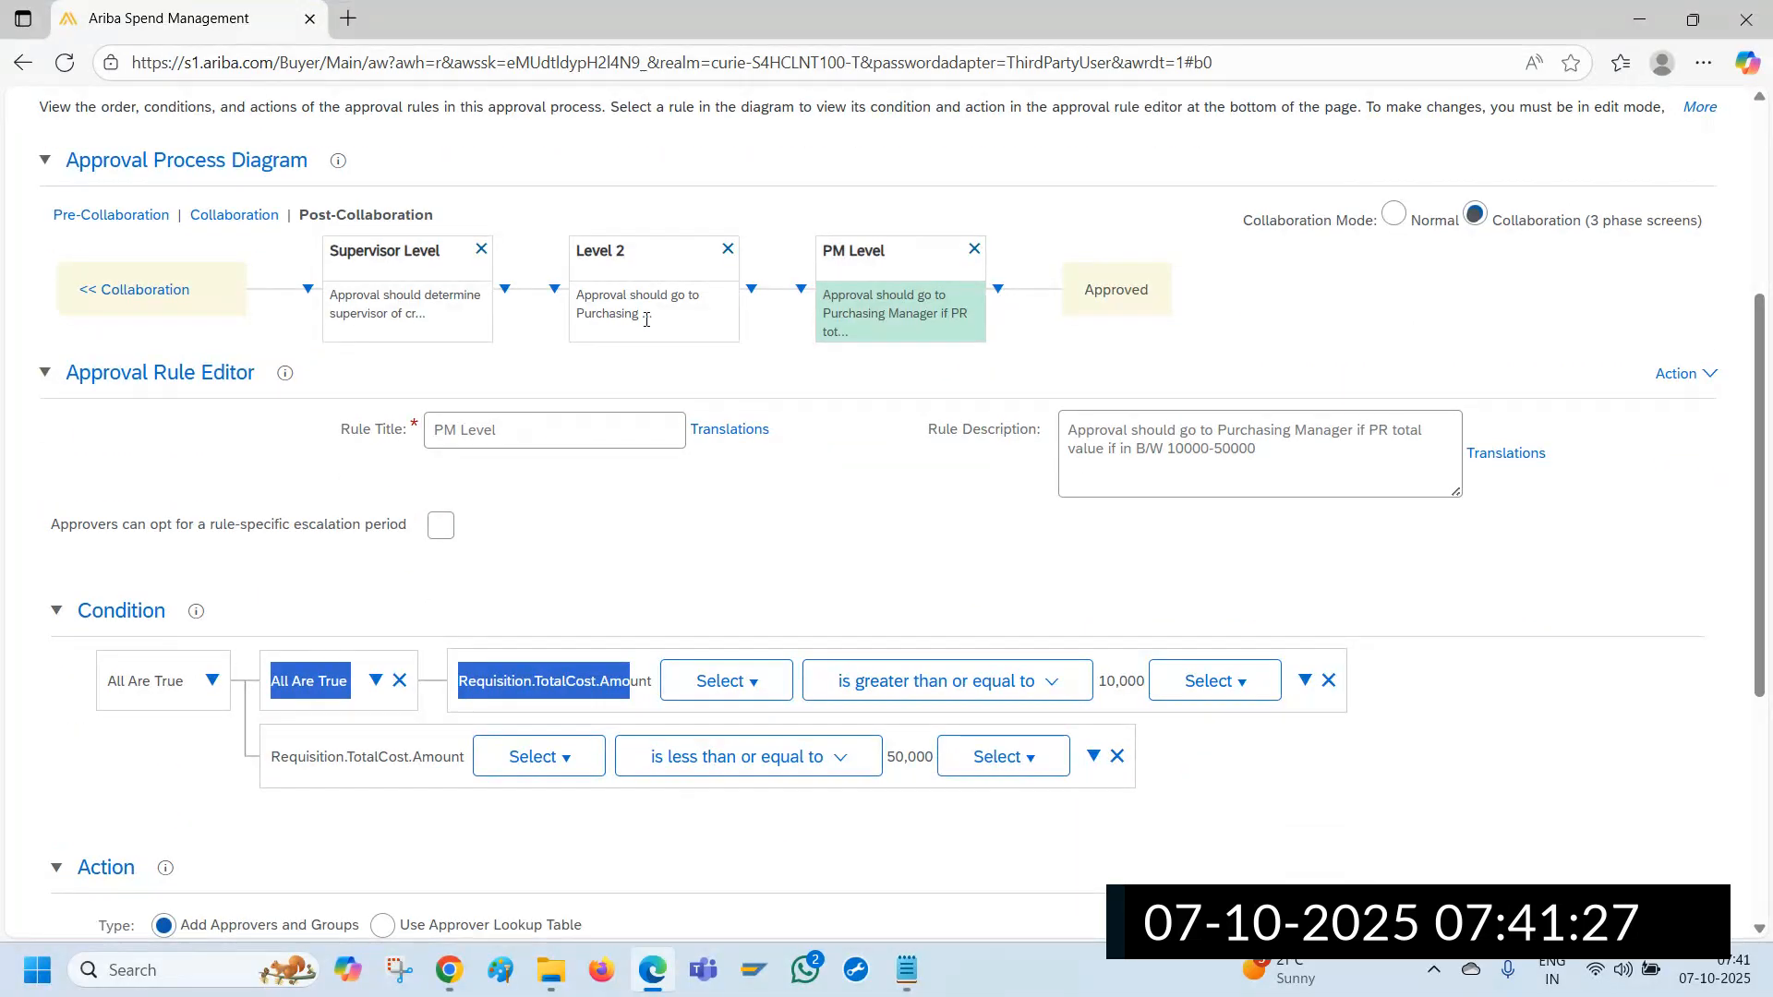
left_click(801, 295)
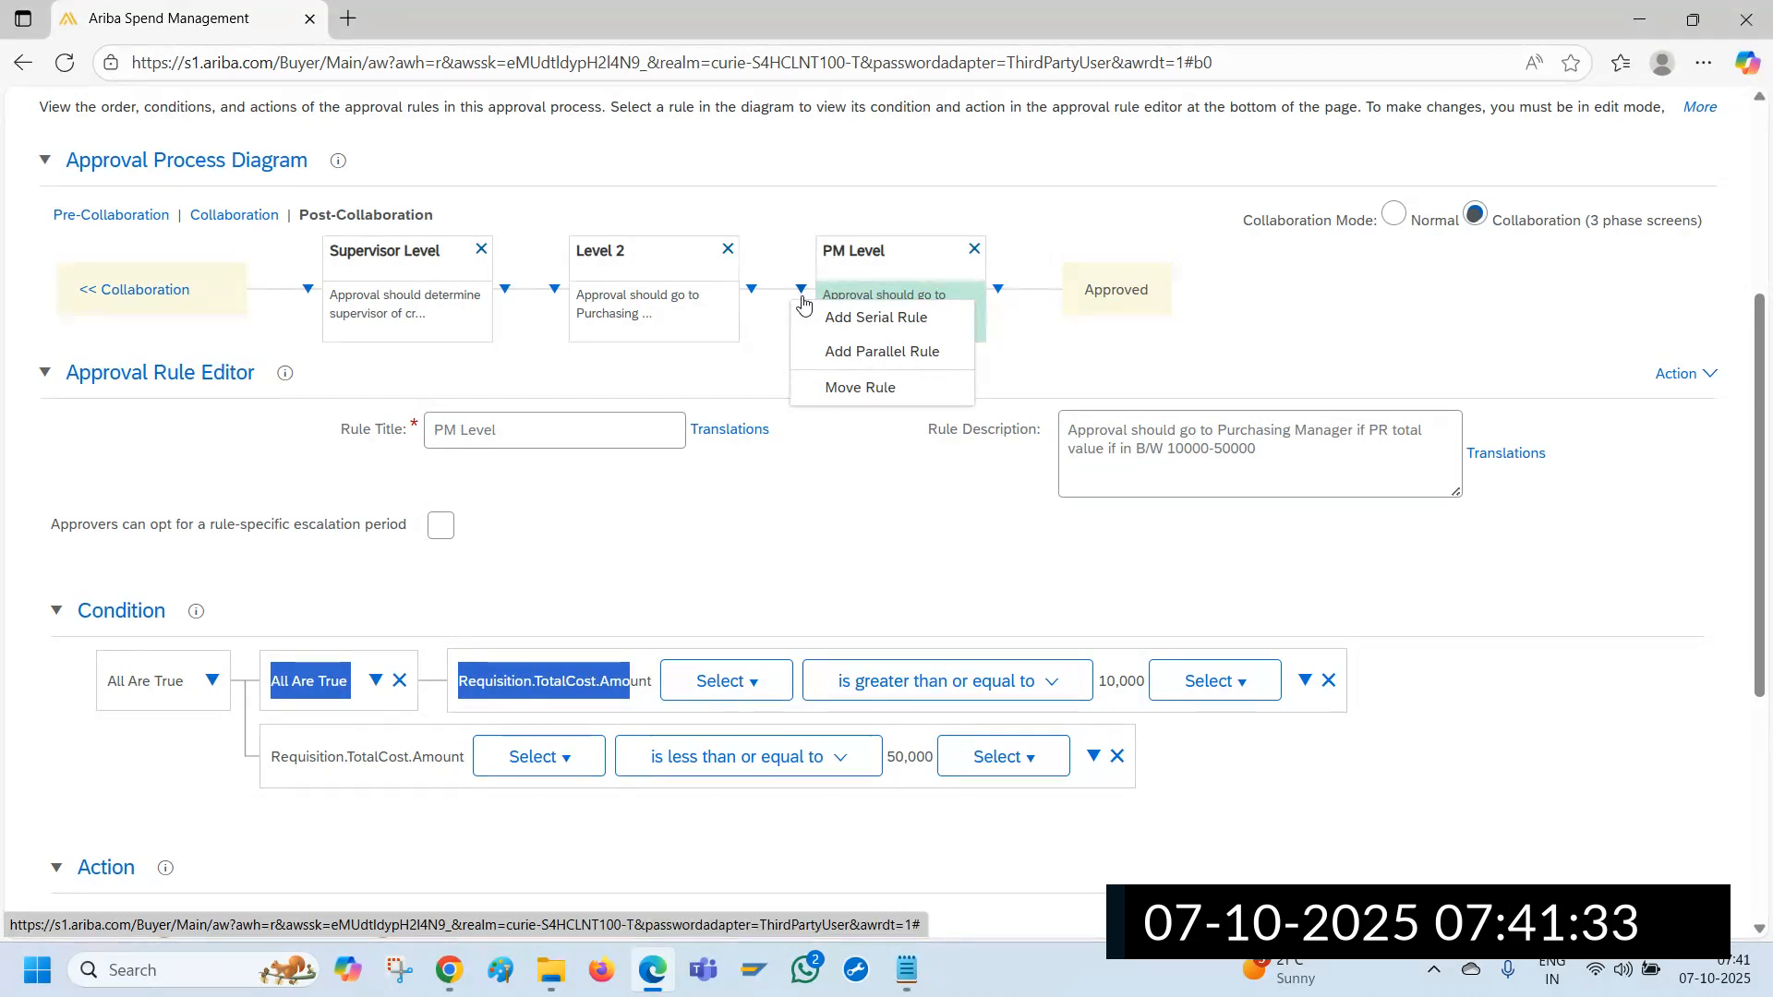
left_click(908, 362)
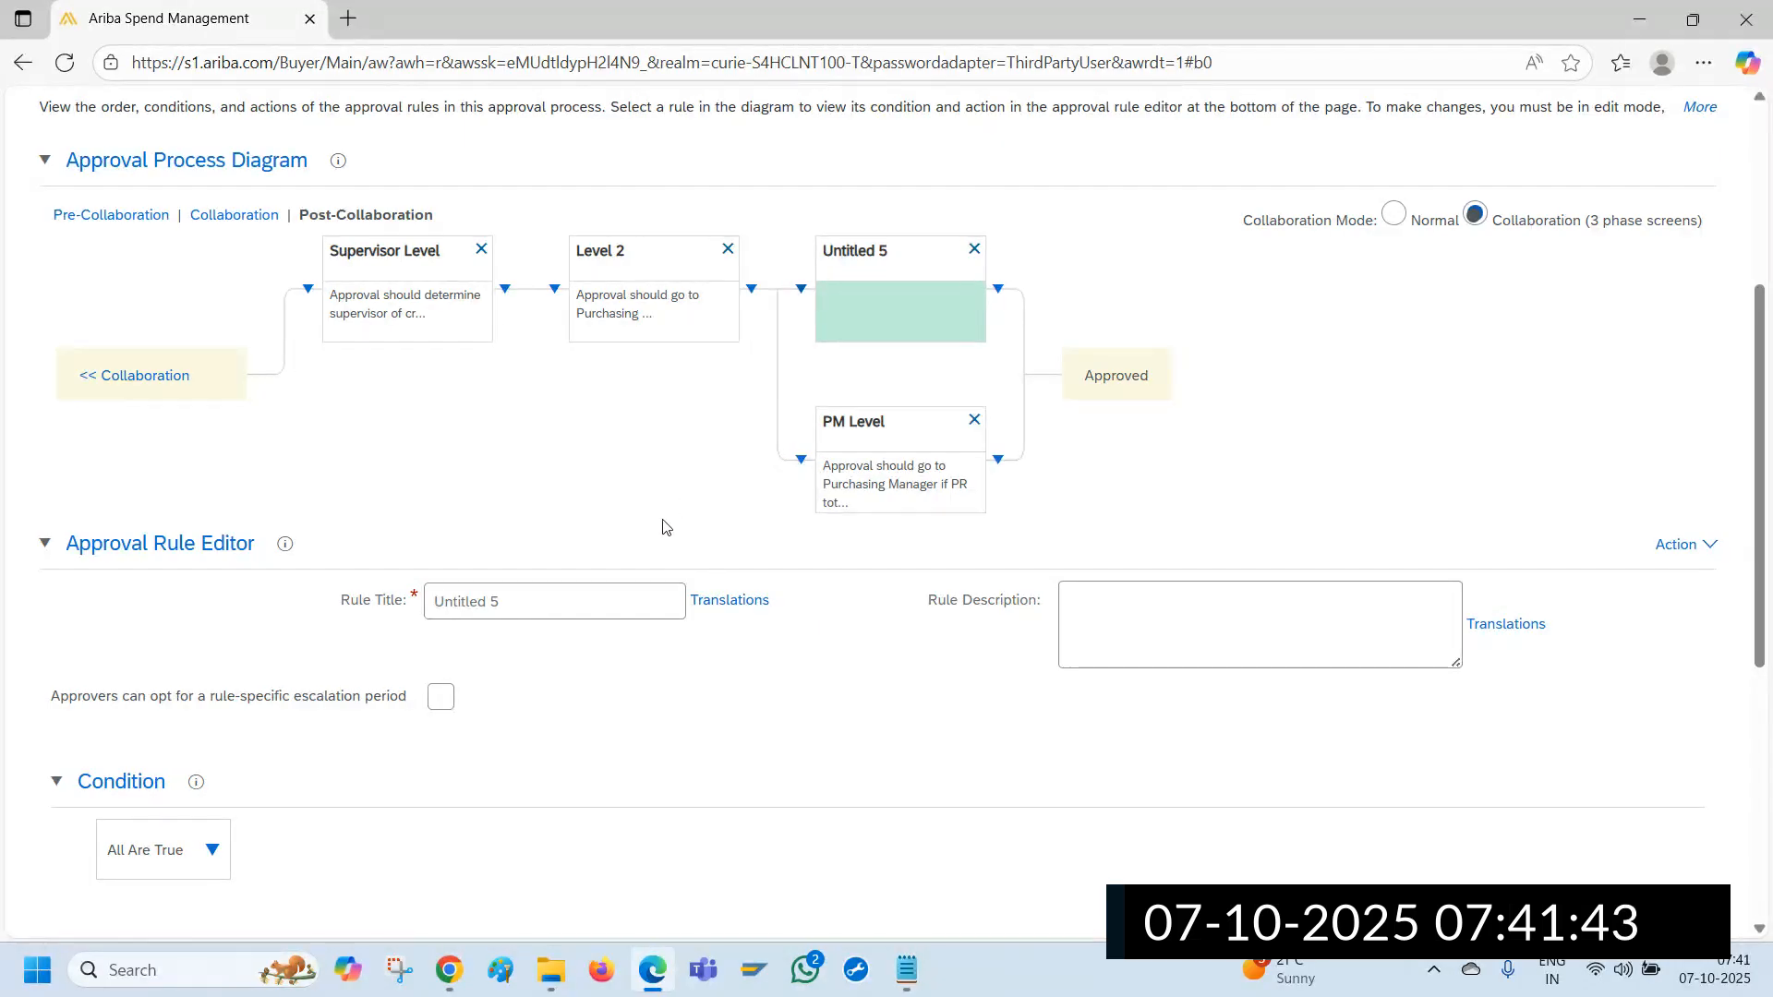
Title the new rule "Catalog Manager Approval" and paste the copied non-catalog item requirement as its description
left_click_drag(527, 610, 360, 601)
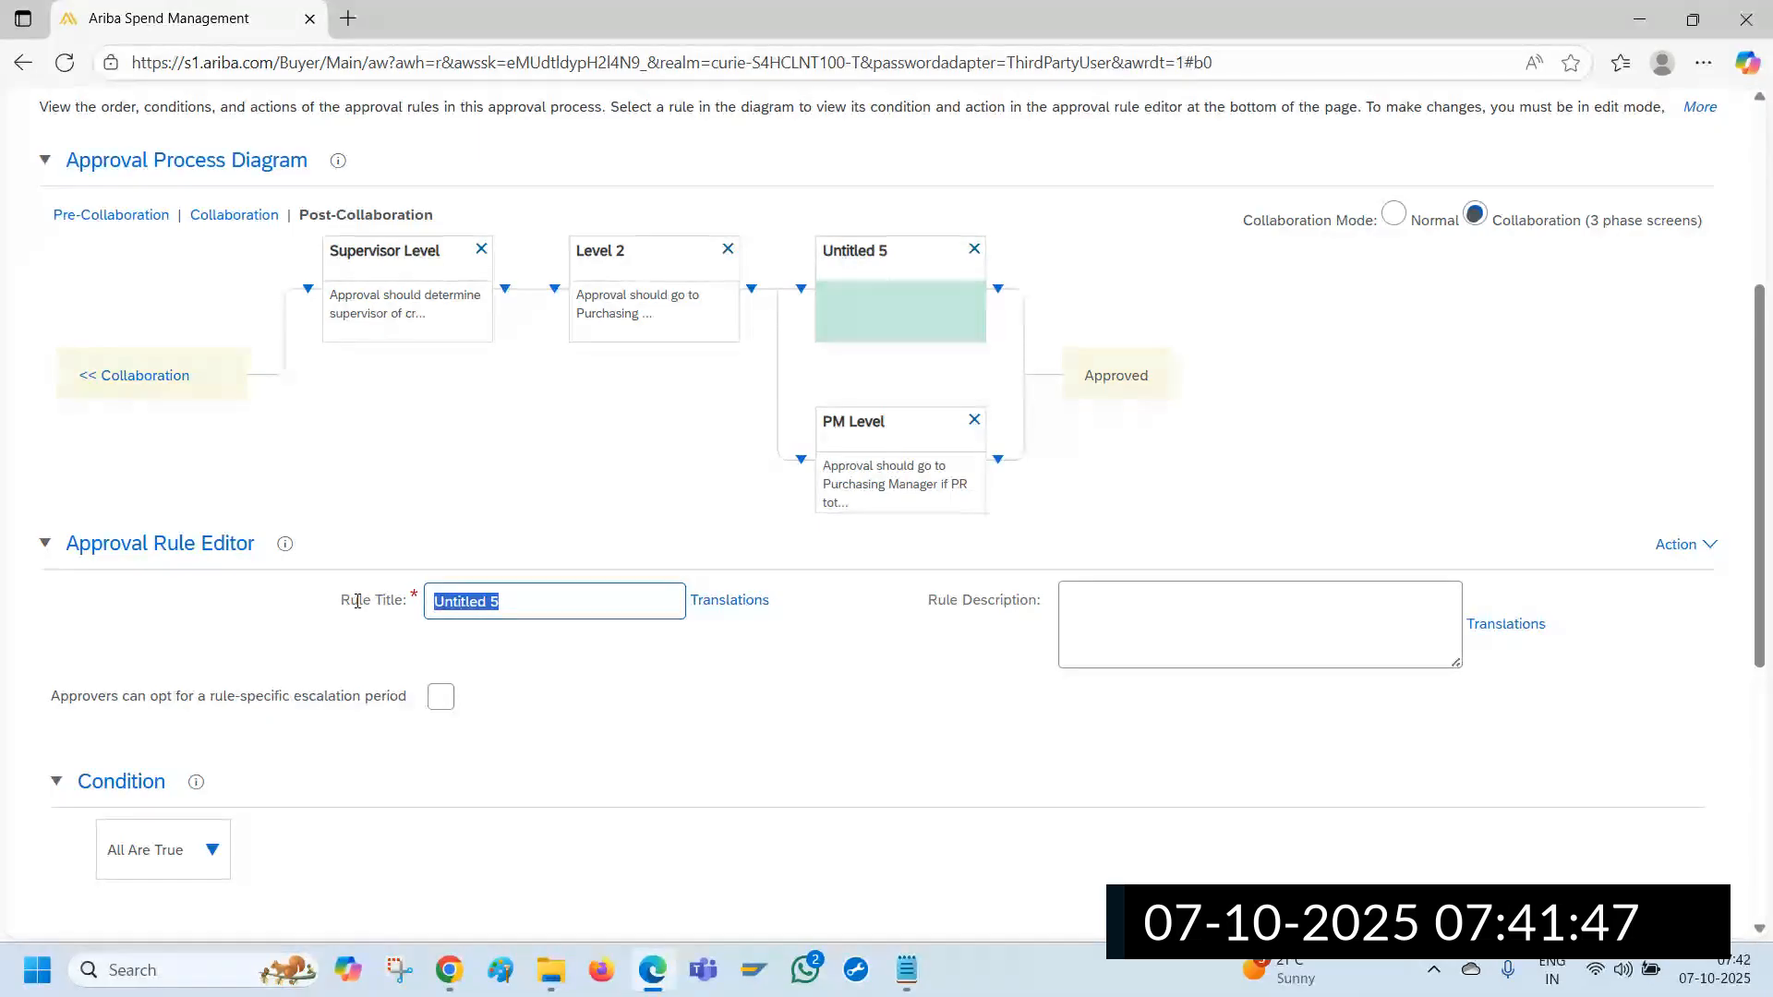
type("Catal")
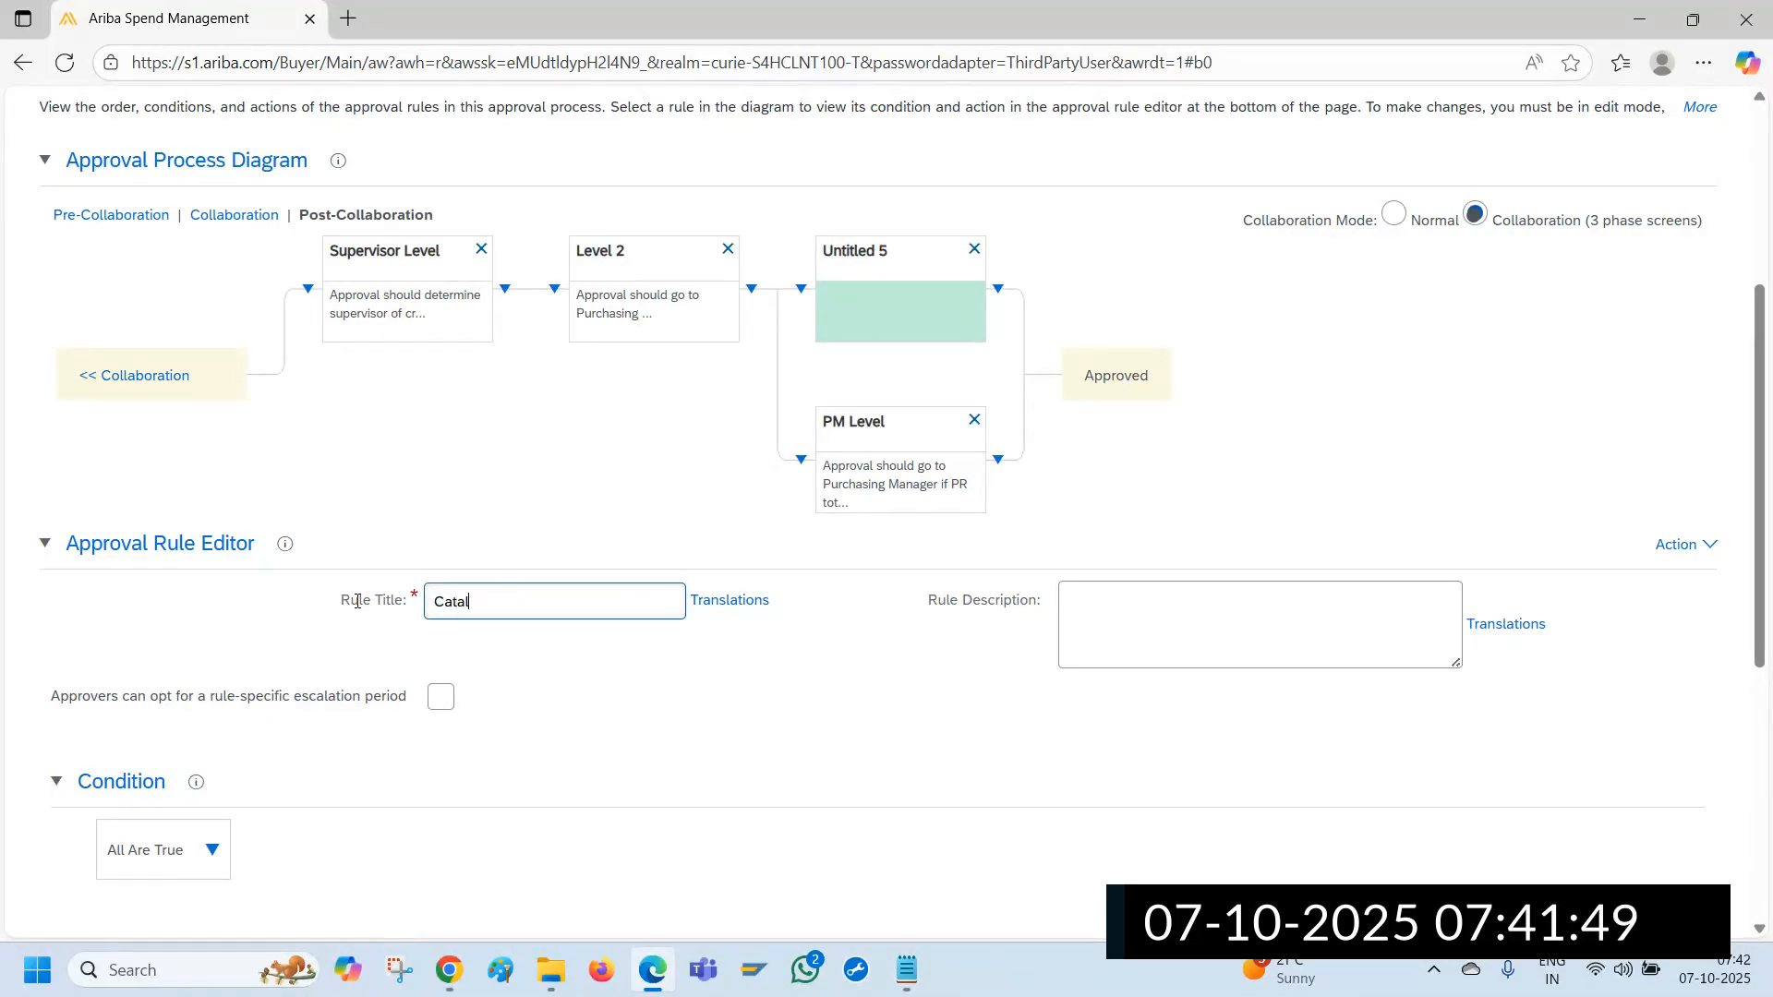
type("og Manag")
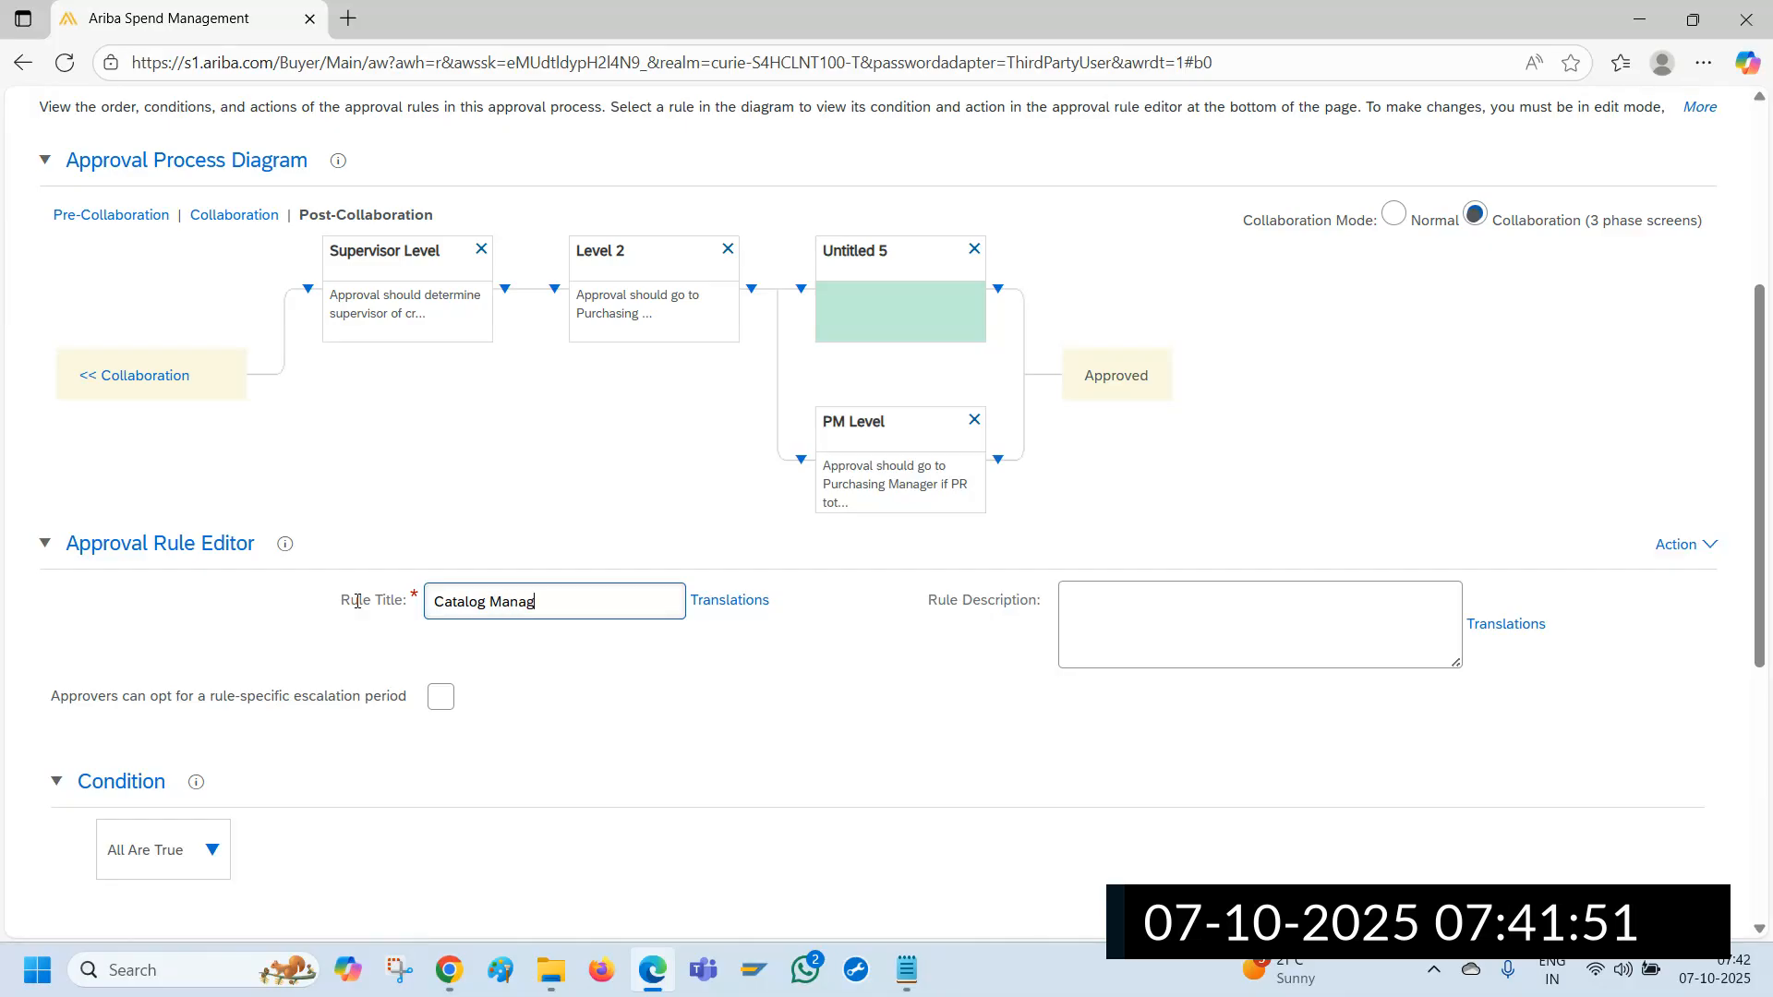
type("er Approval")
left_click(1152, 613)
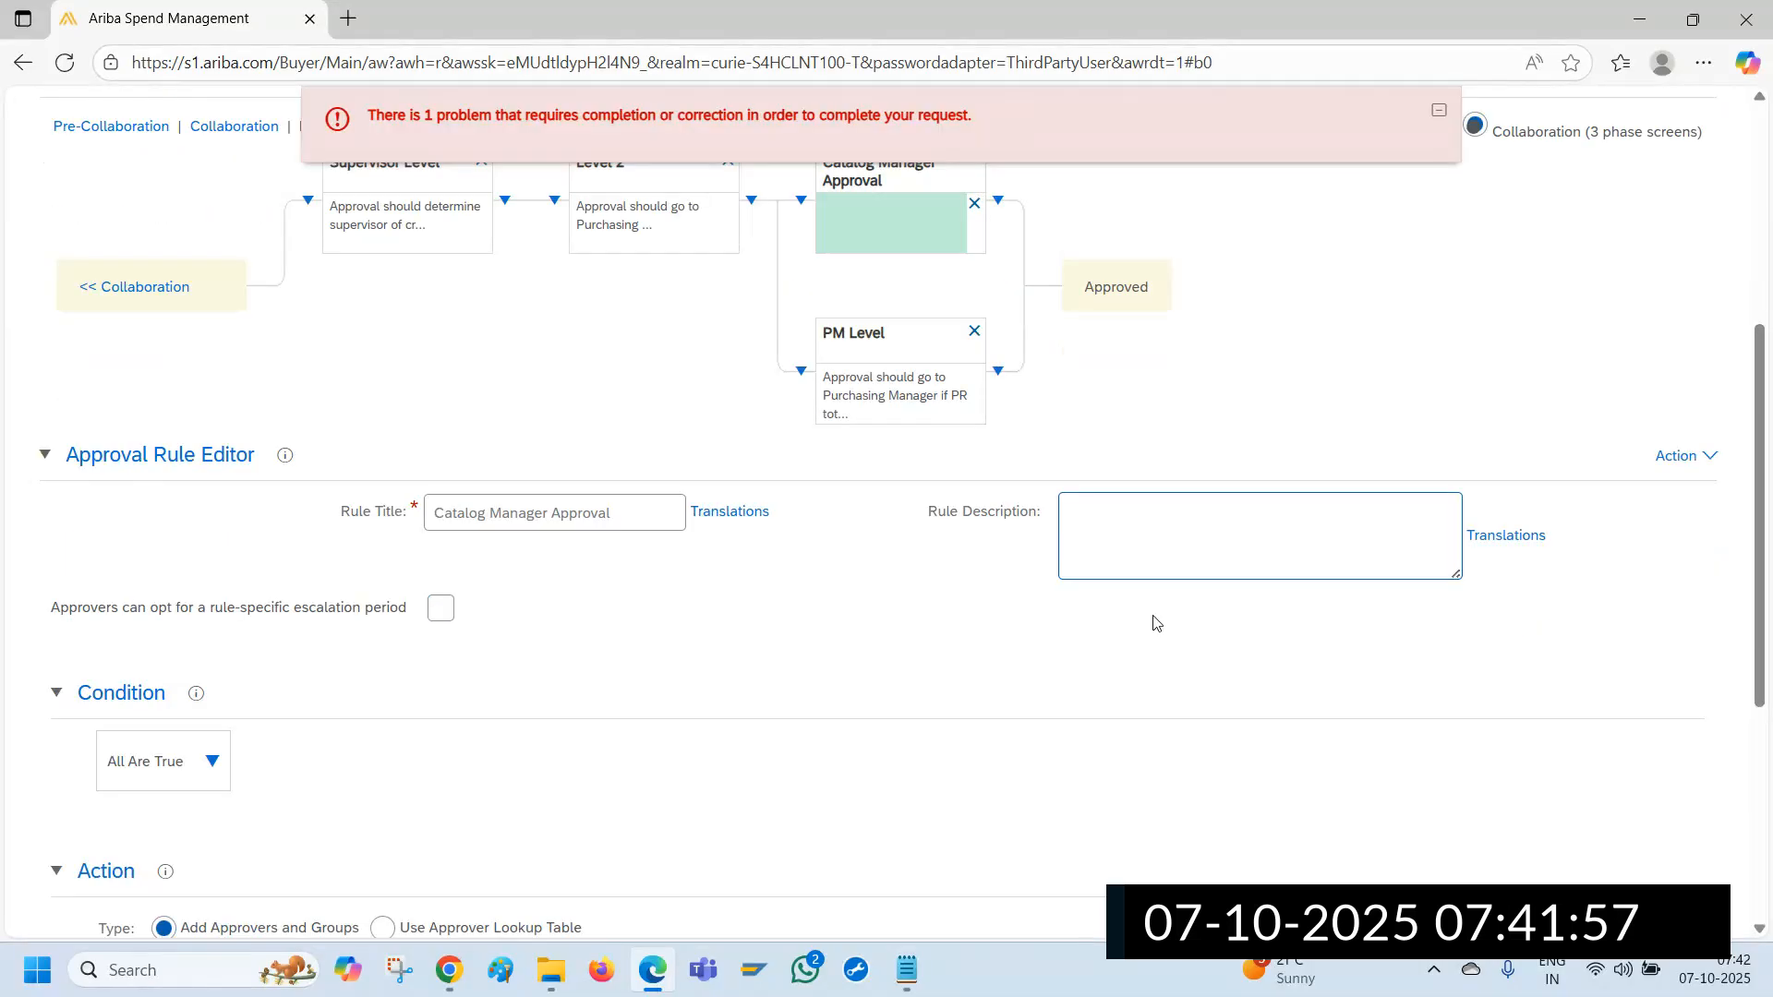
key("ctrl+v")
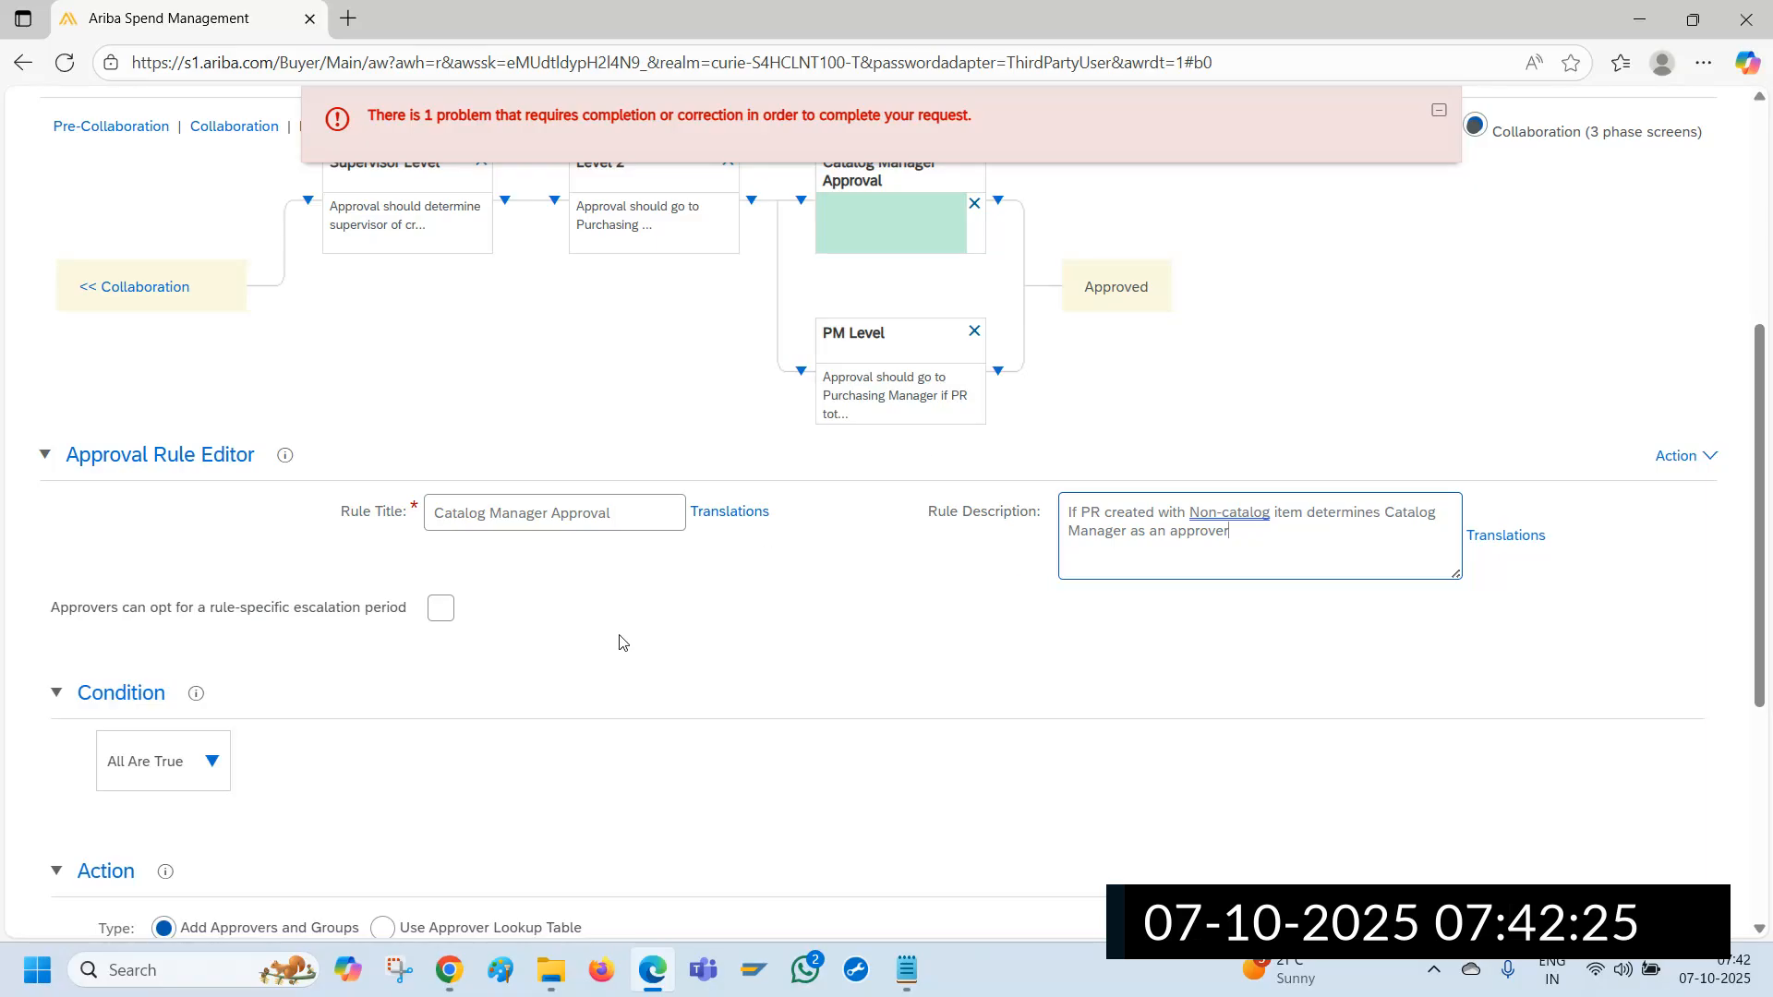
Add the predefined condition "Approvable Has Ad-Hoc Line Items" under All Are True in the Catalog Manager Approval rule
scroll(621, 643, "down", 1)
scroll(591, 635, "down", 2)
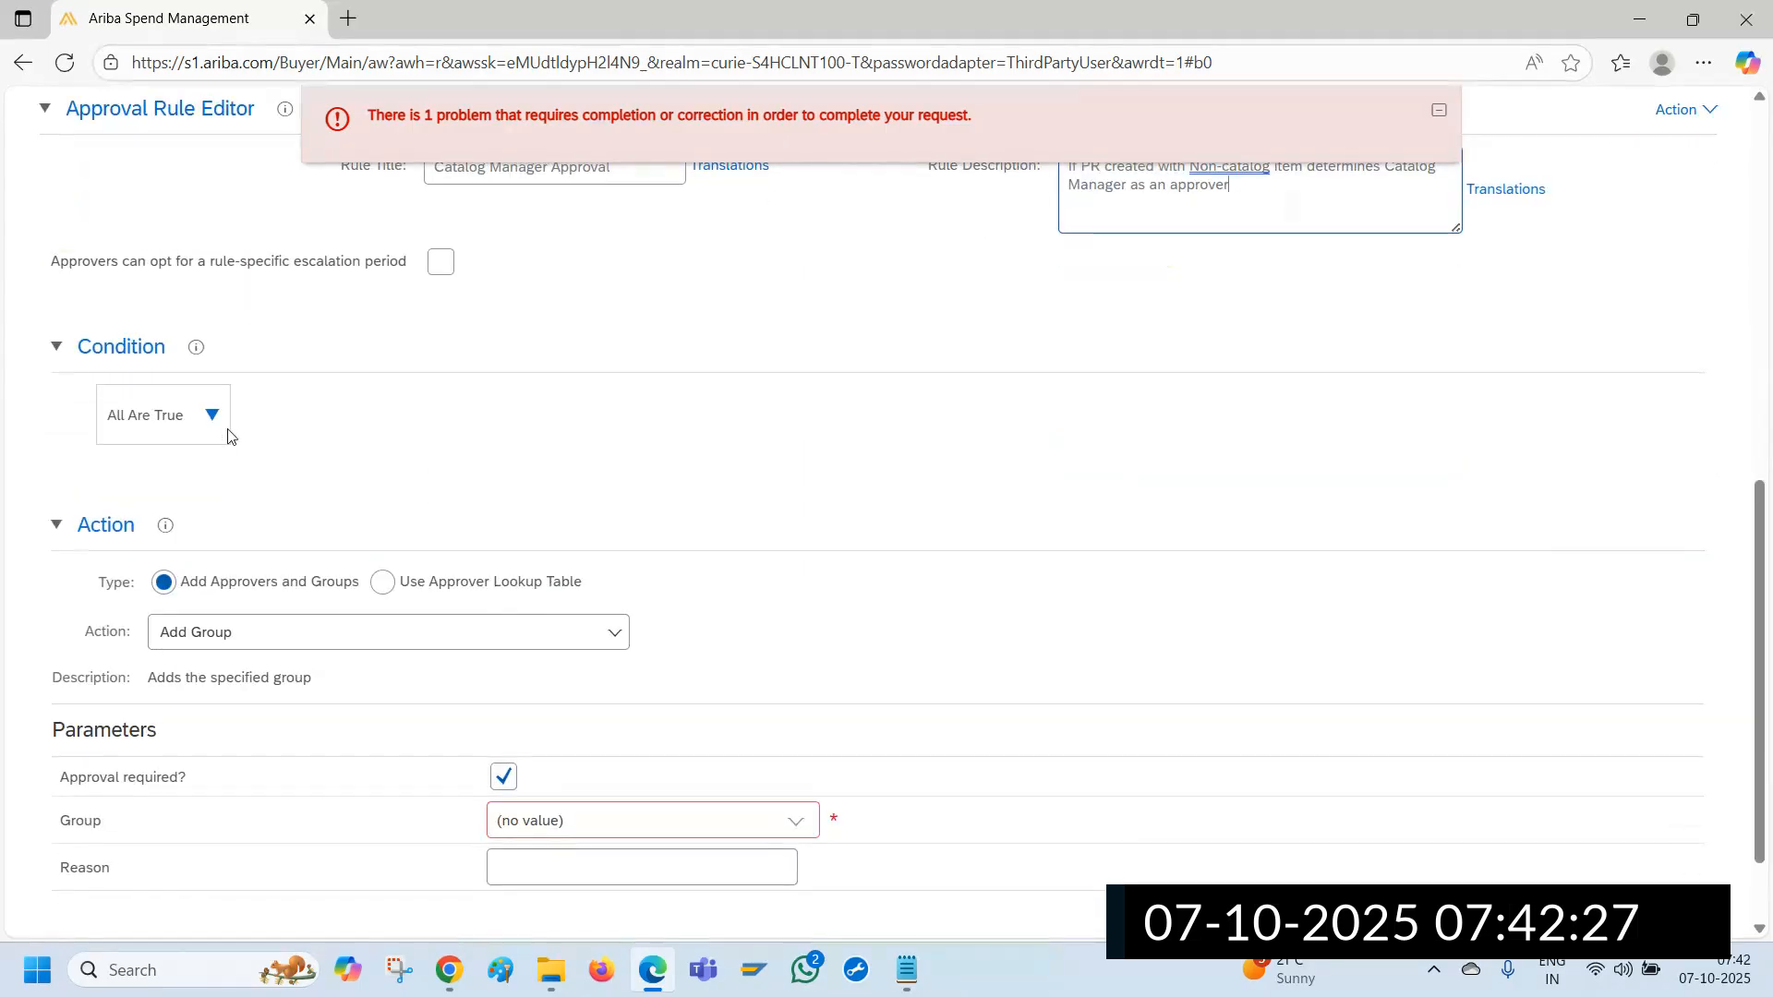
left_click(212, 418)
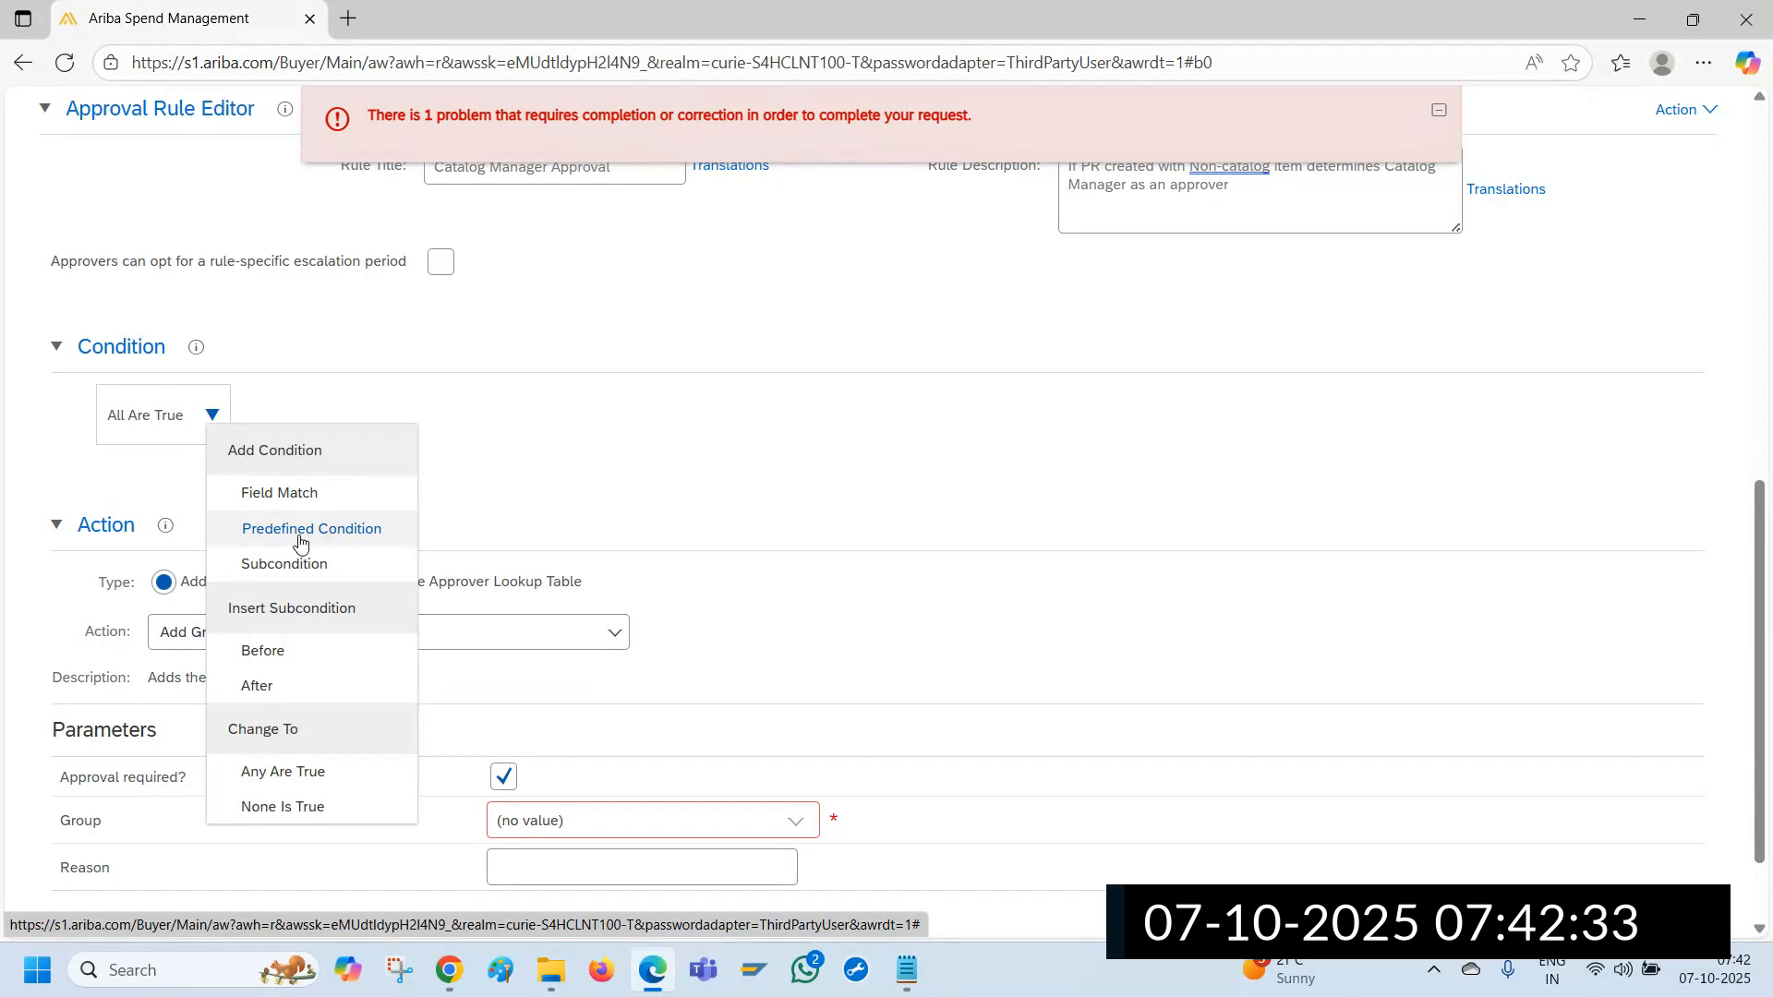
left_click(311, 530)
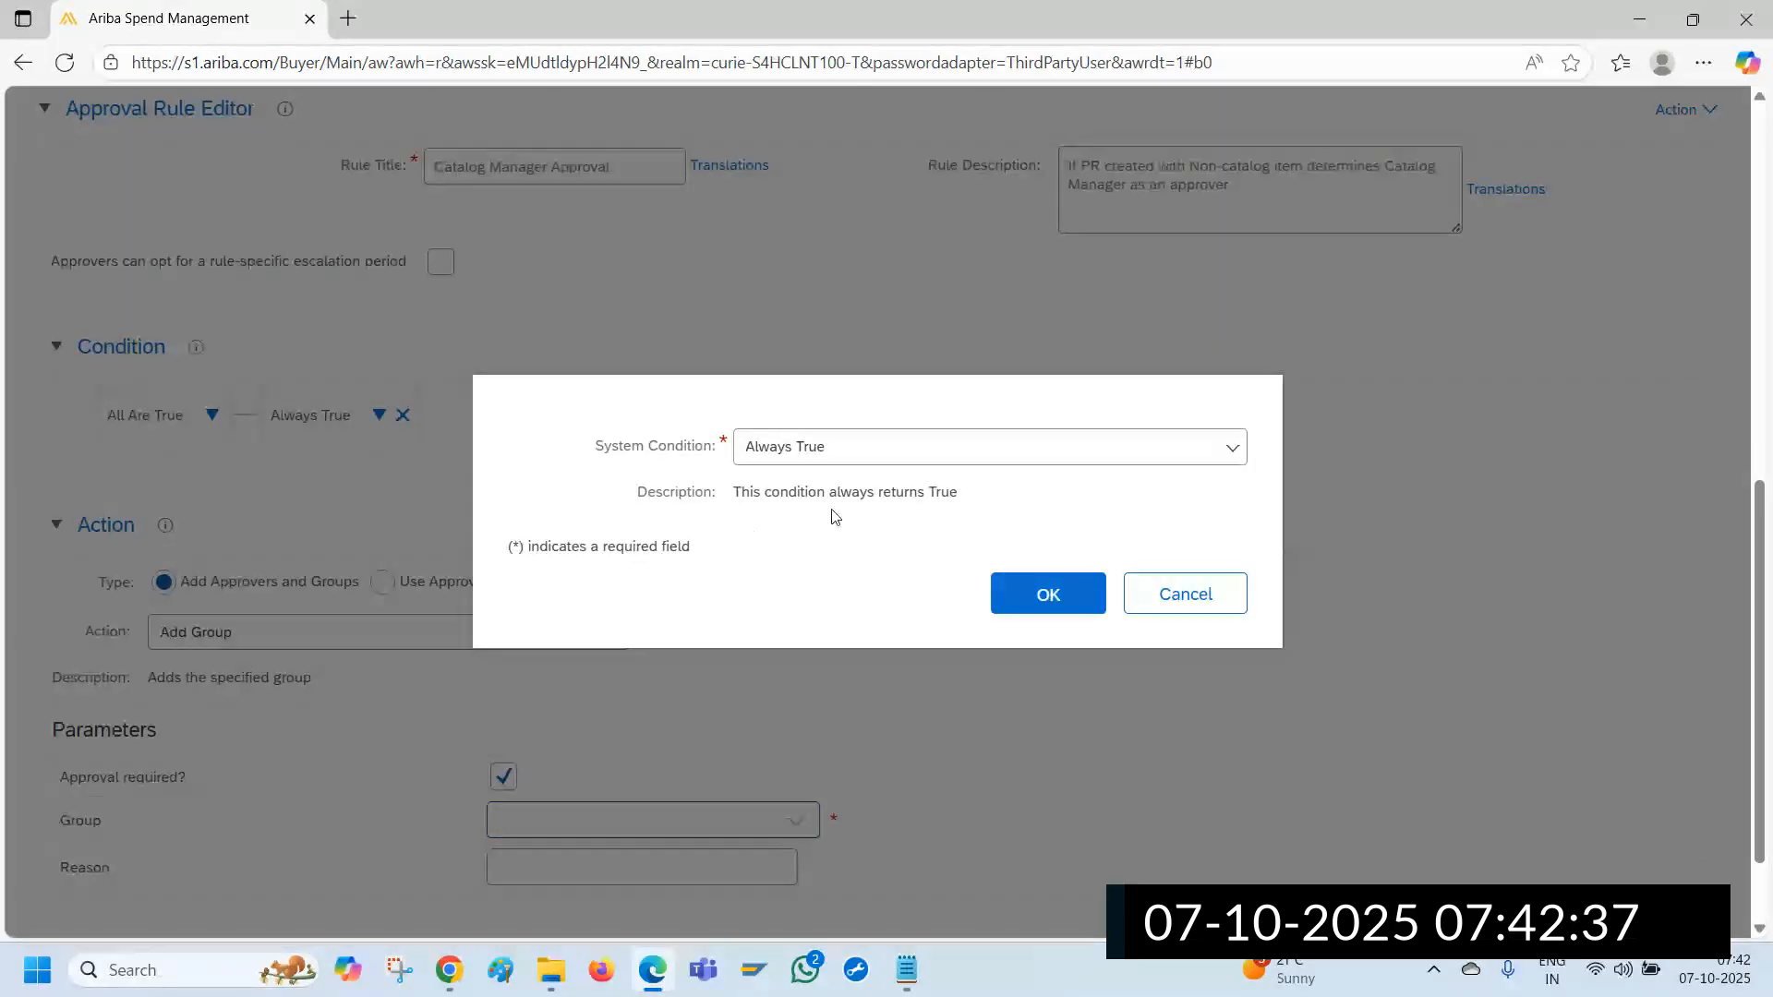
left_click(1234, 448)
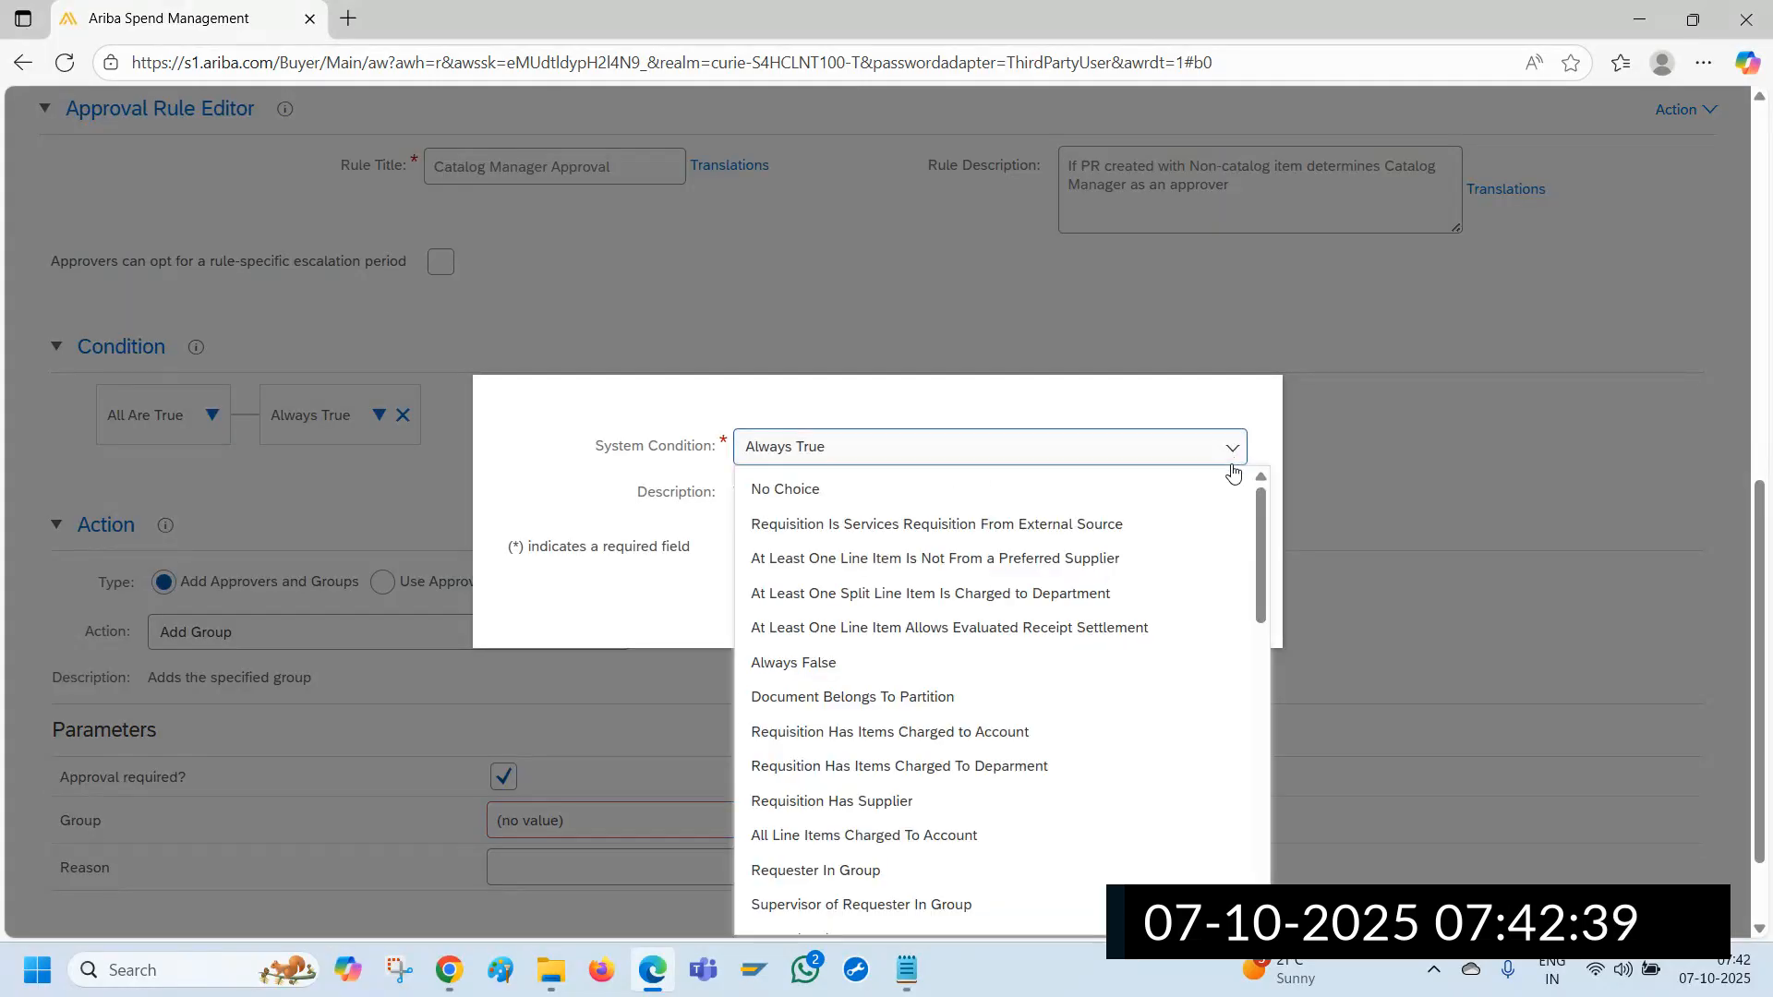
scroll(1346, 504, "down", 1)
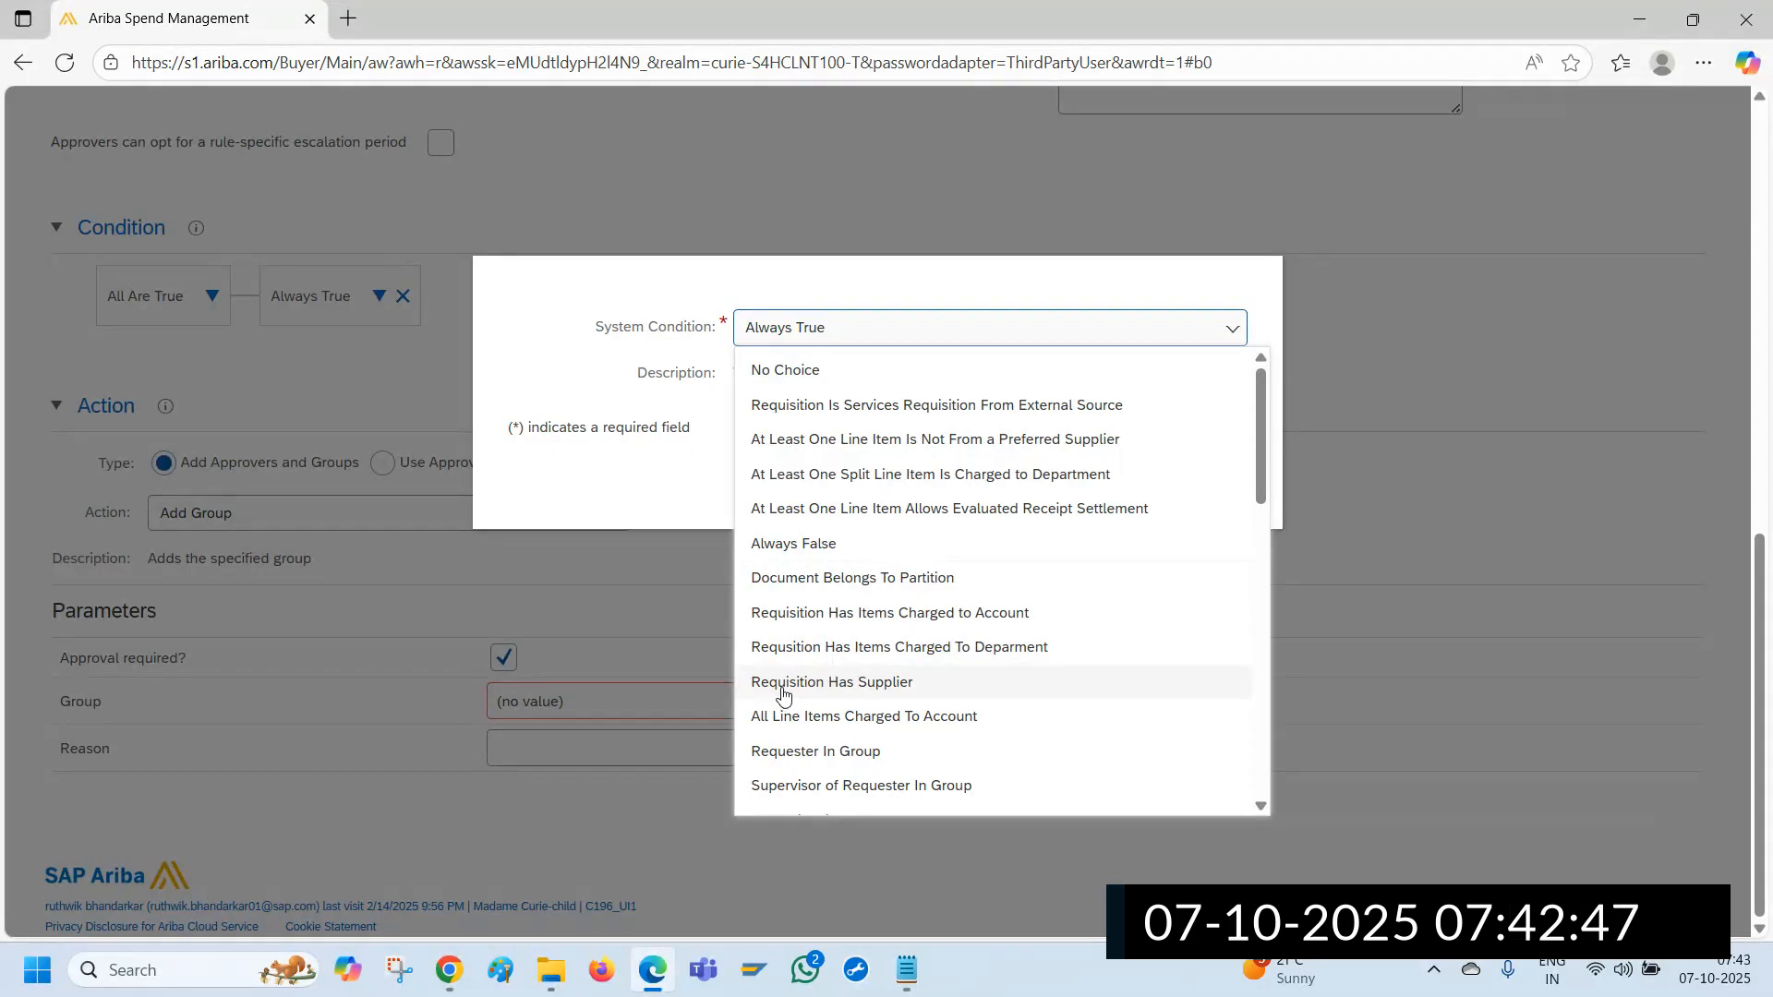
scroll(859, 684, "down", 3)
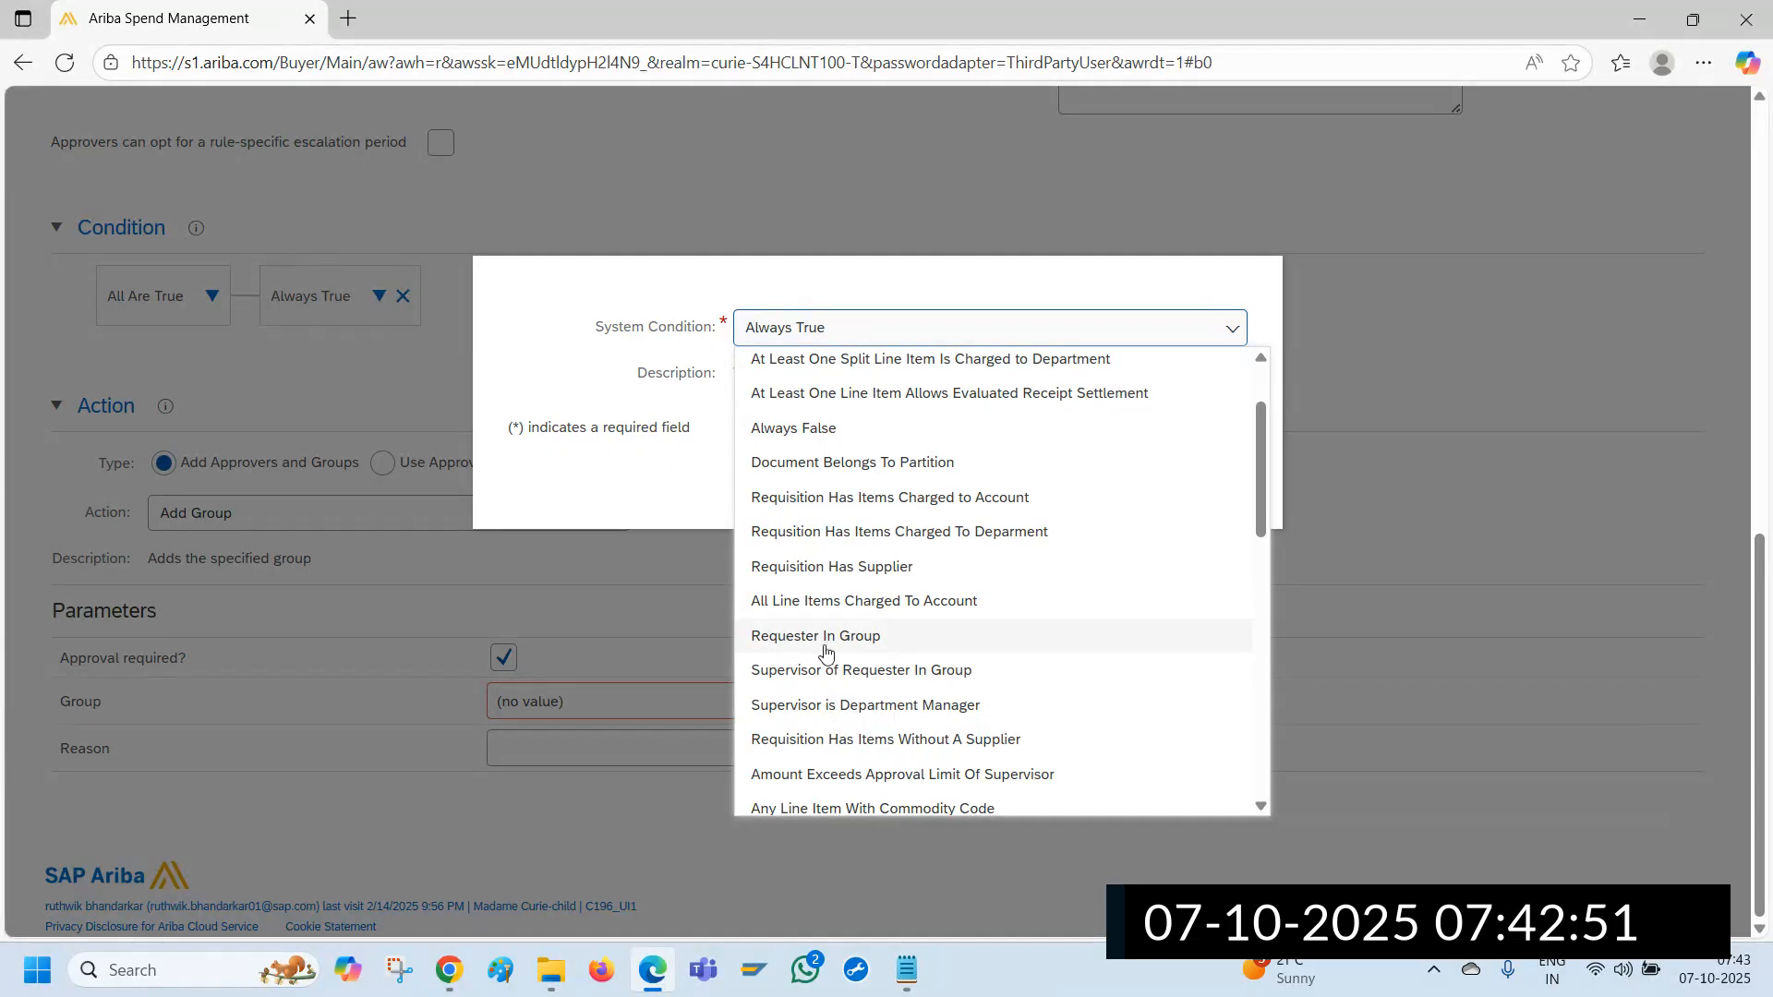
scroll(825, 652, "down", 3)
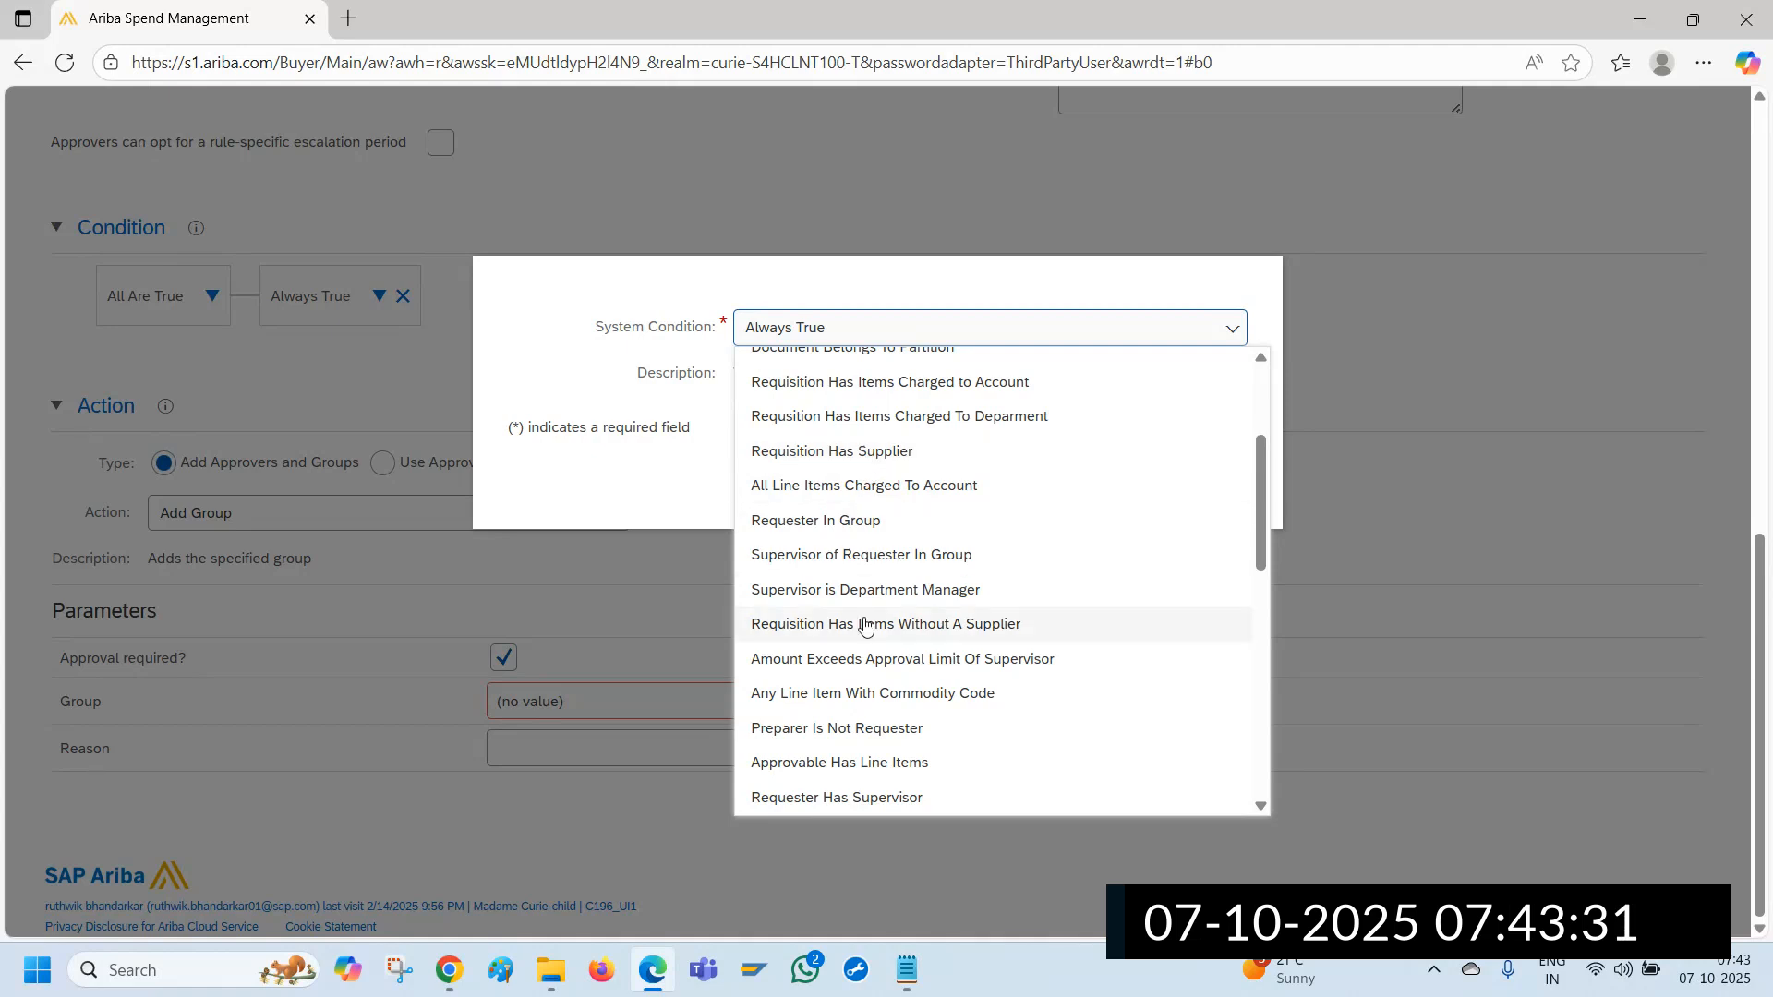
scroll(970, 647, "down", 1)
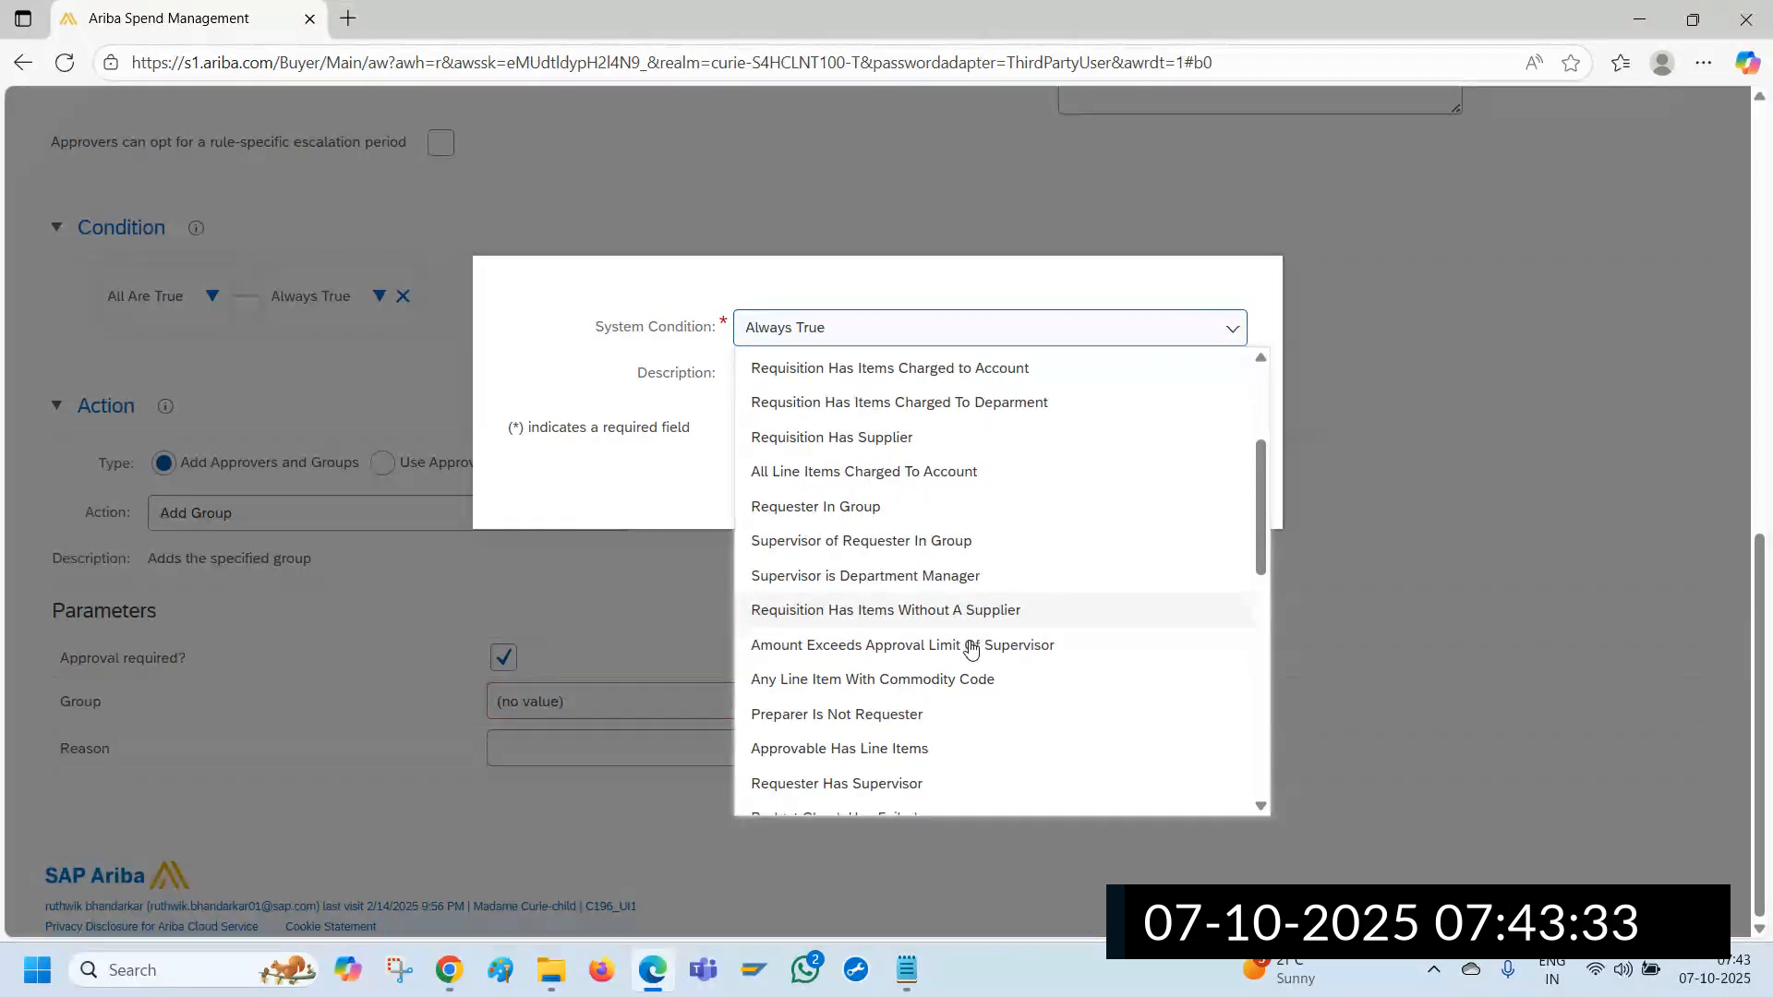
scroll(1006, 628, "down", 1)
scroll(1006, 628, "down", 1)
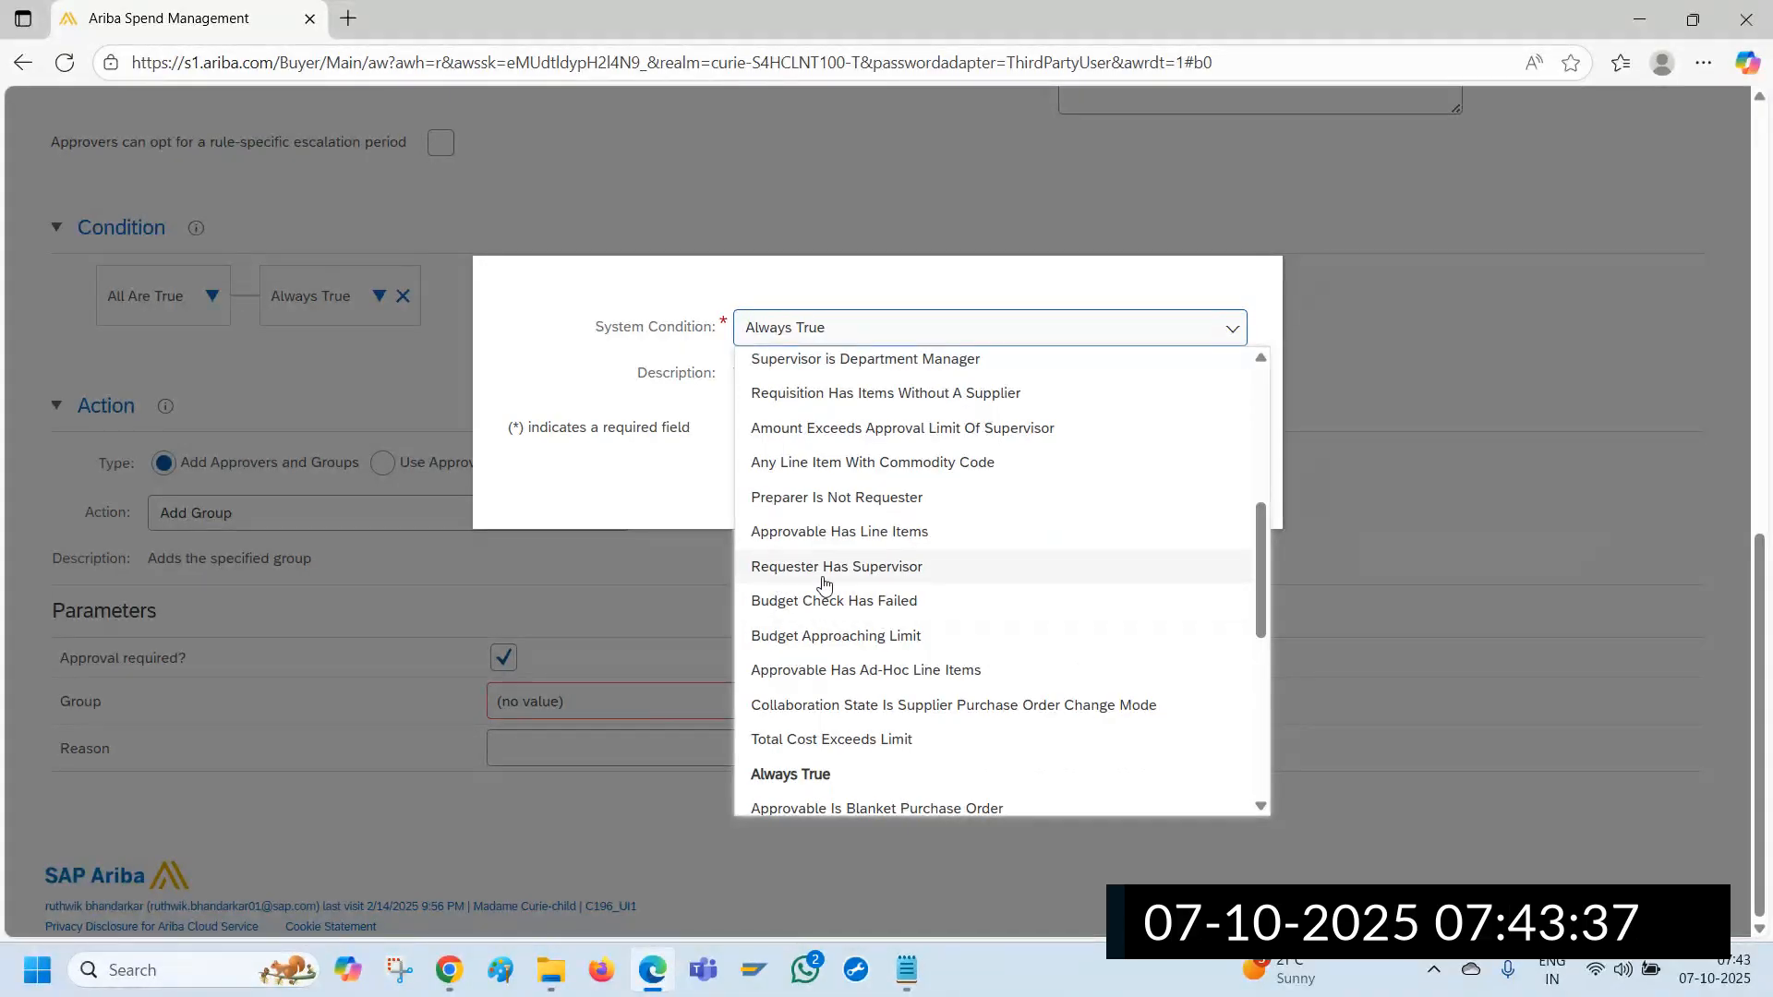
scroll(951, 587, "down", 1)
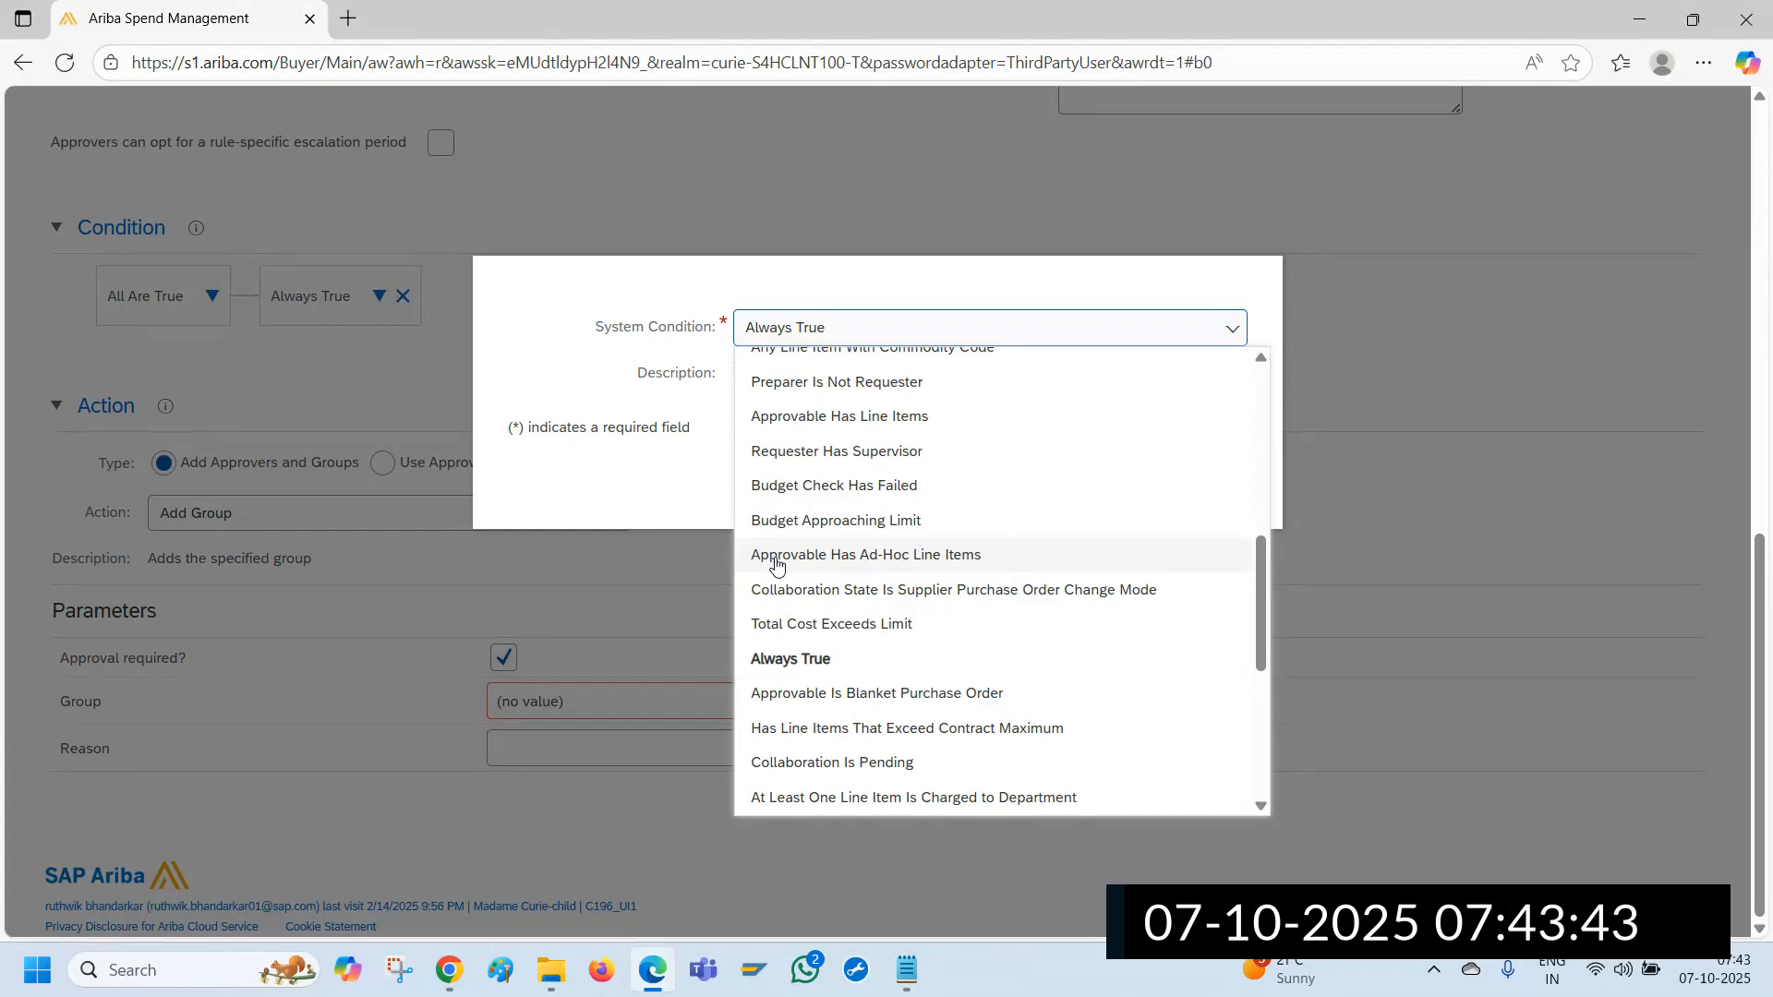
left_click(870, 557)
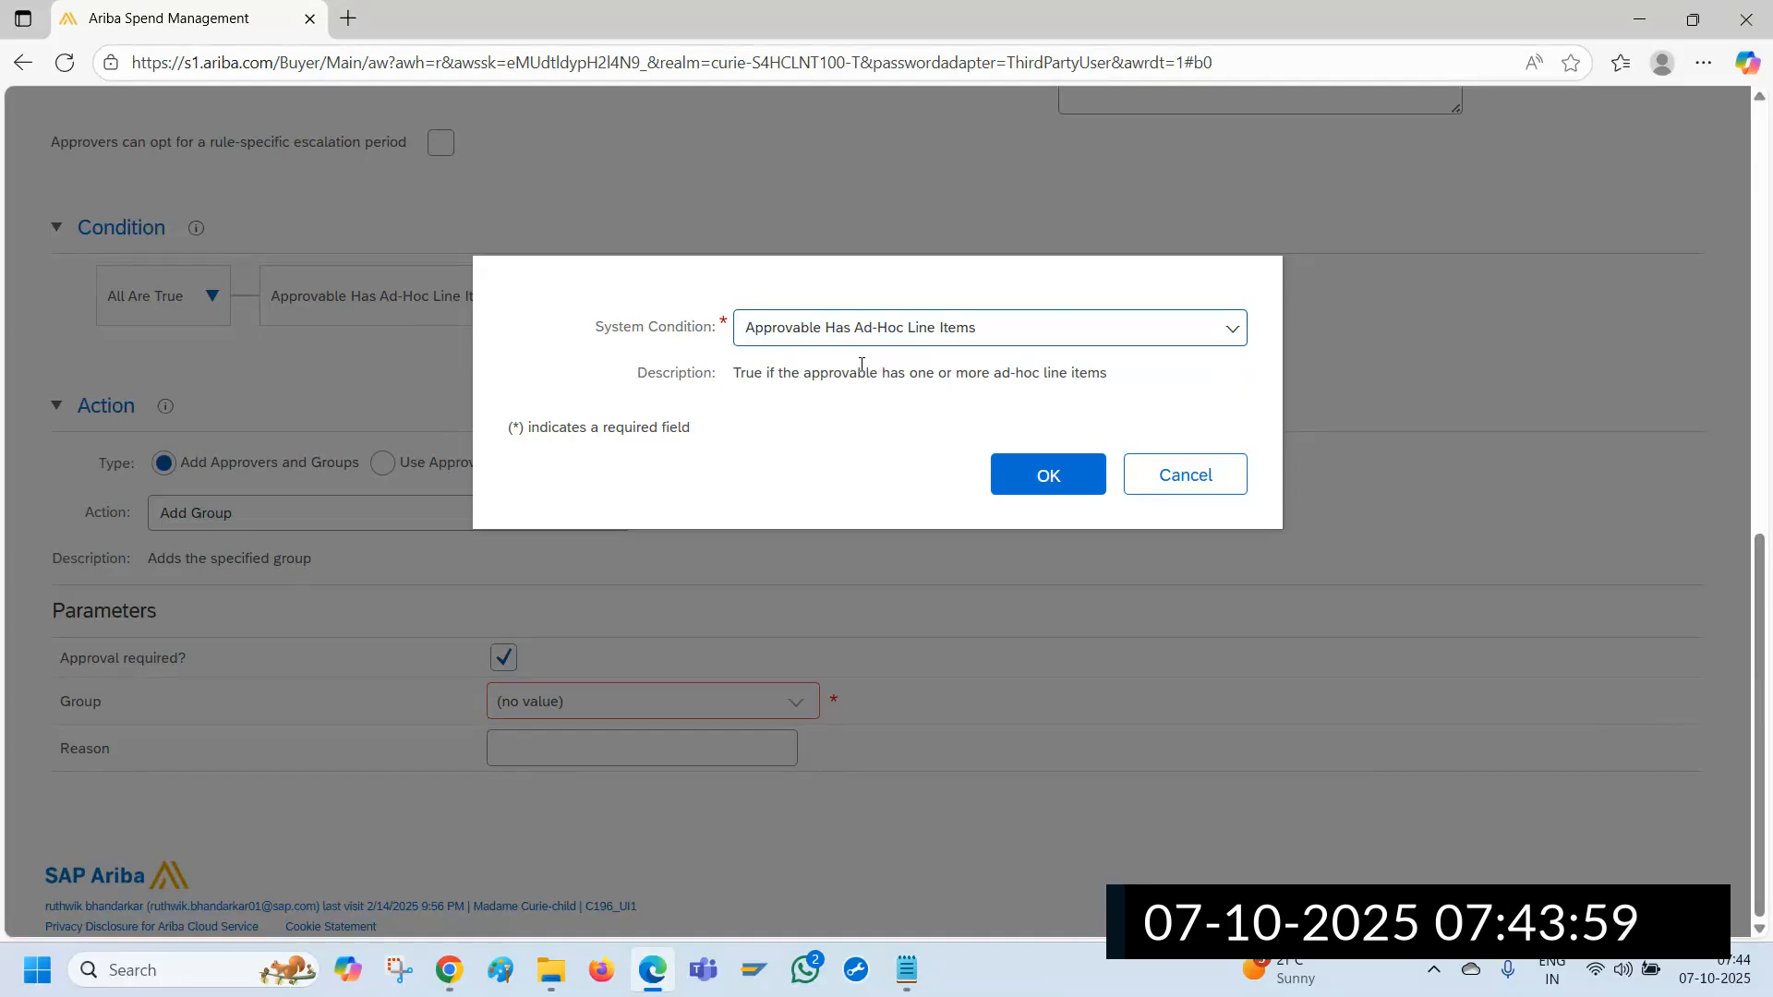
left_click(1028, 487)
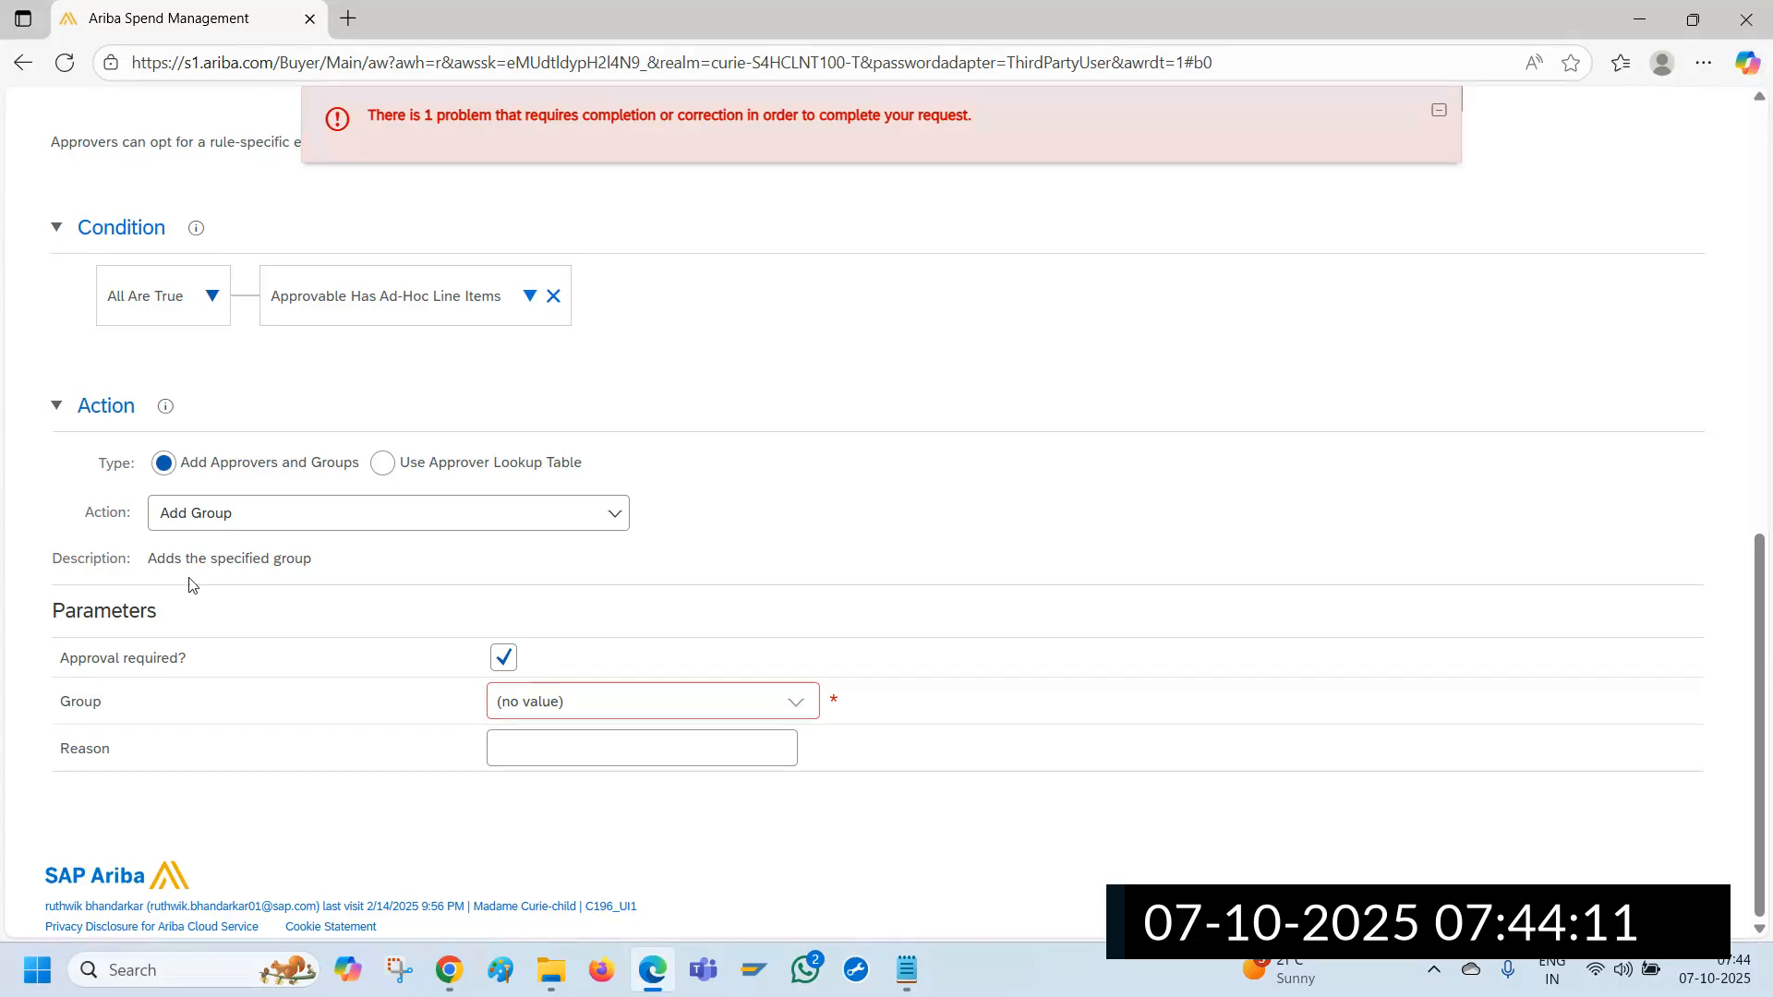
Keep Add Group as the rule's action and set its group to Catalog Approver
left_click(615, 515)
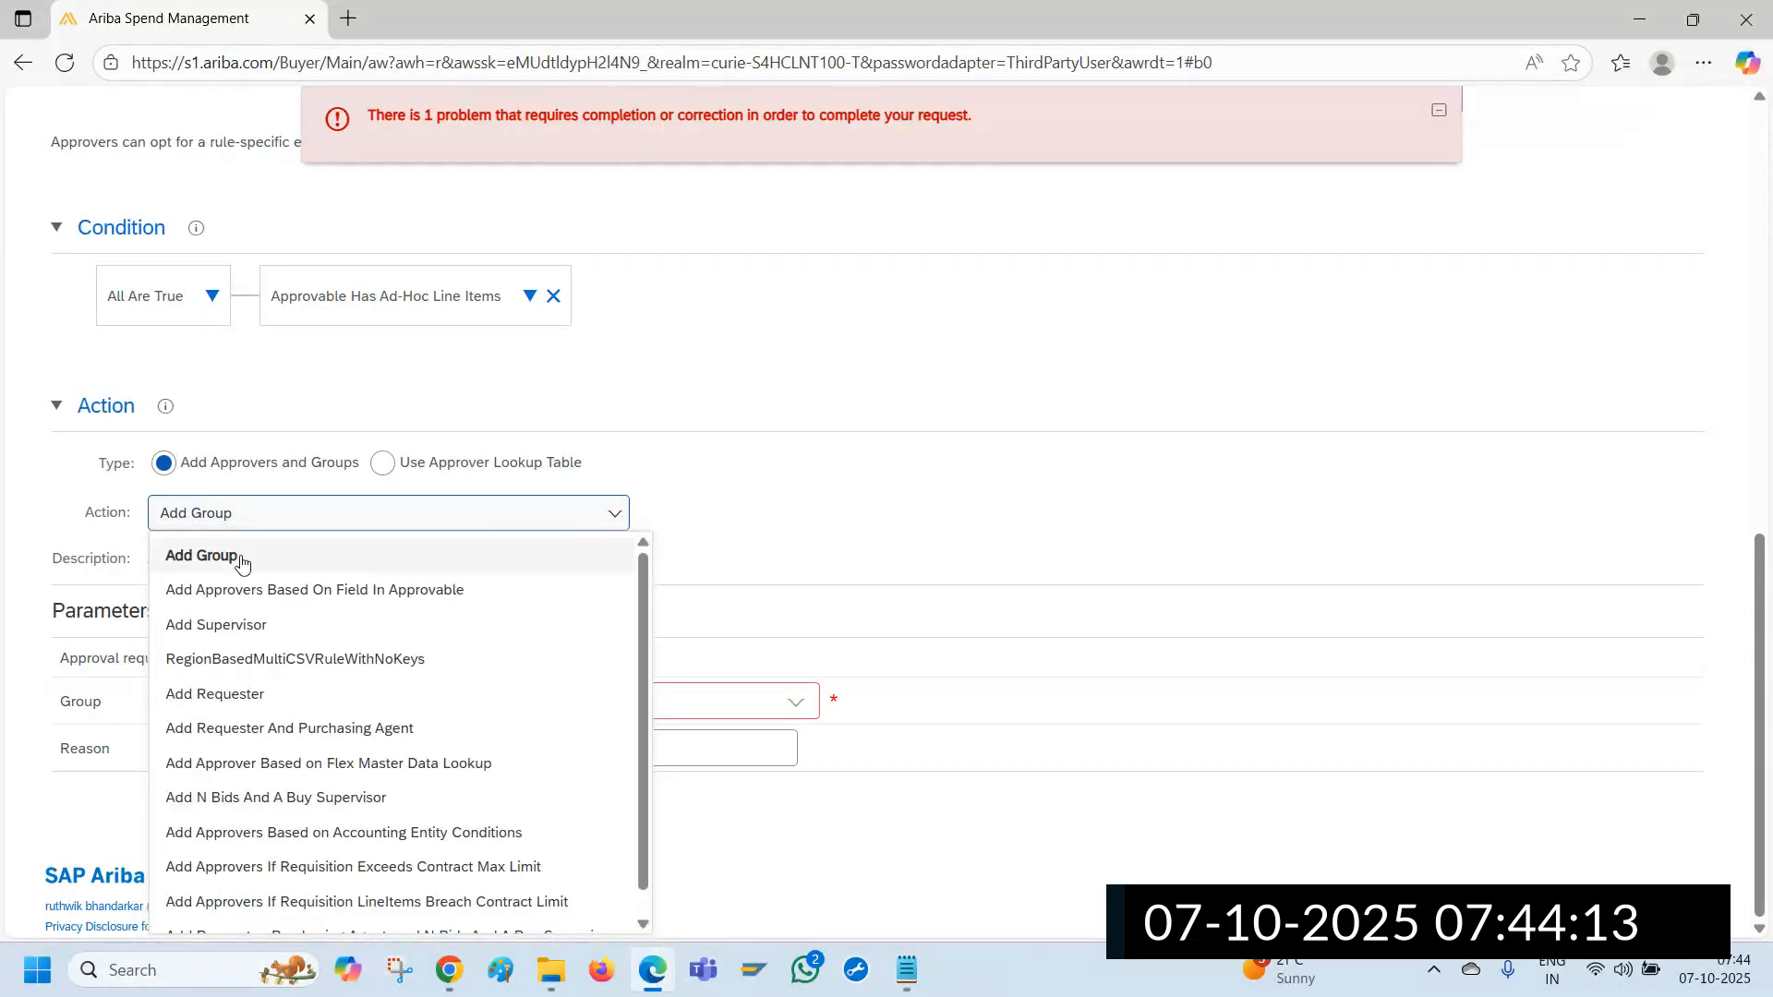
left_click(784, 535)
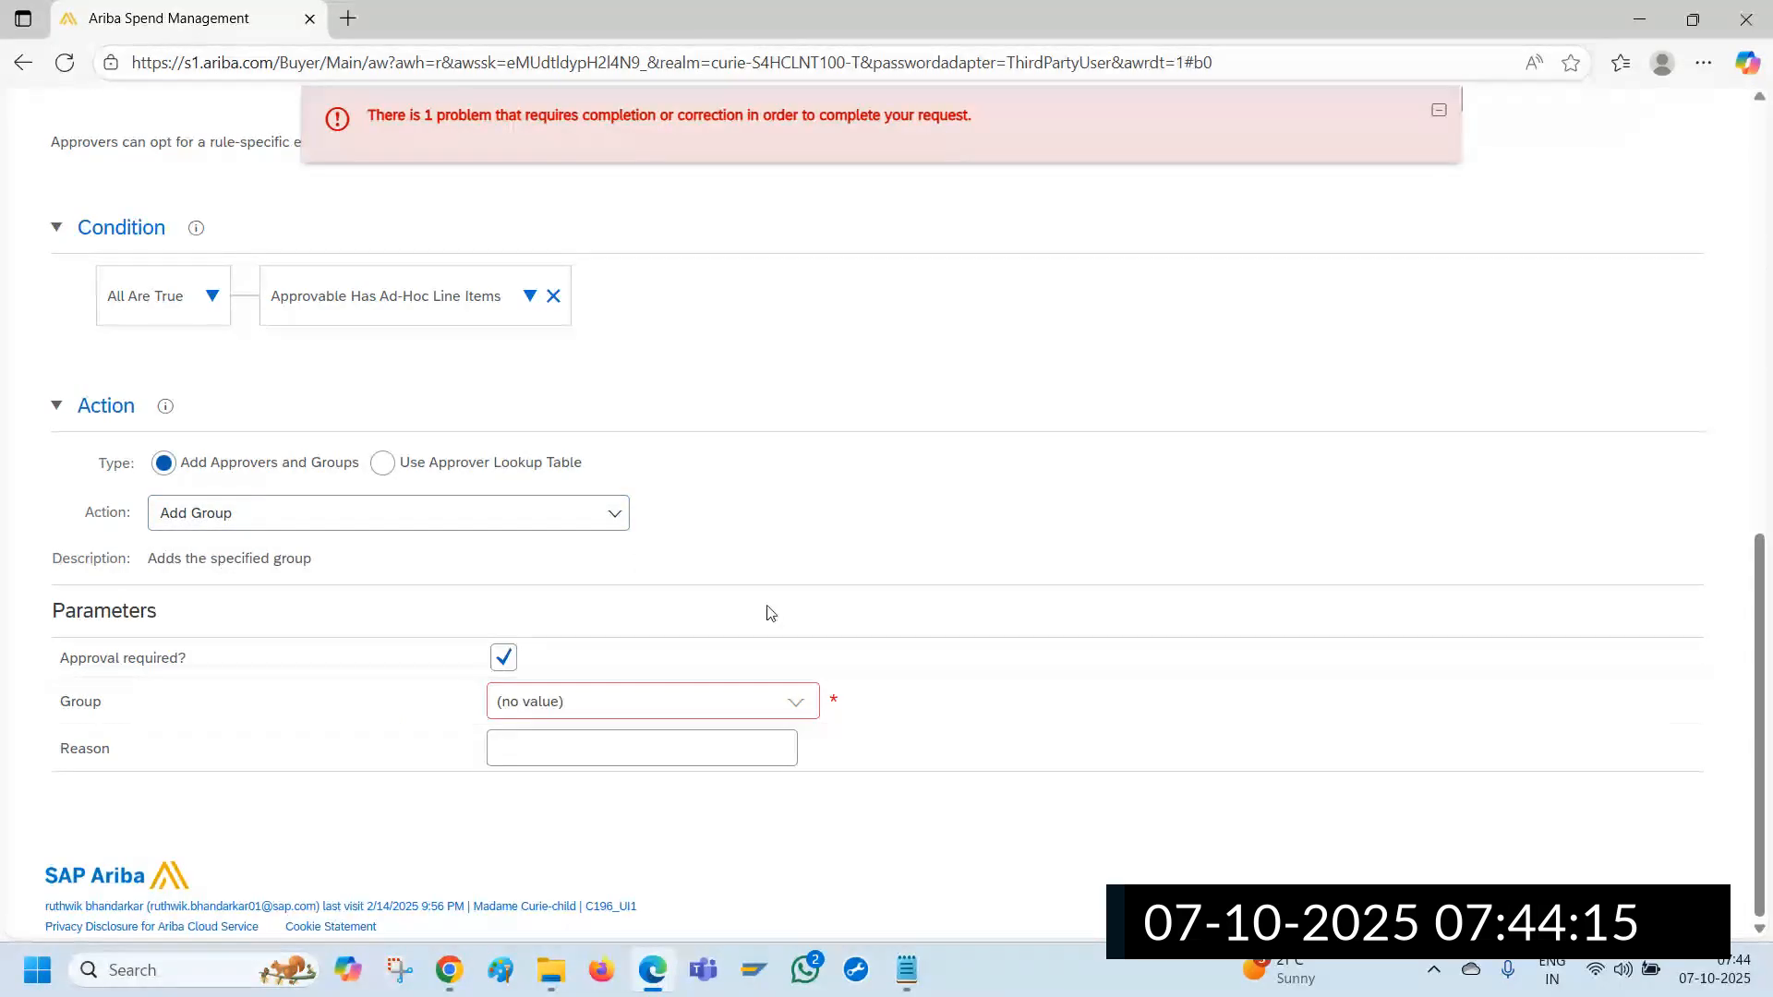
left_click(805, 708)
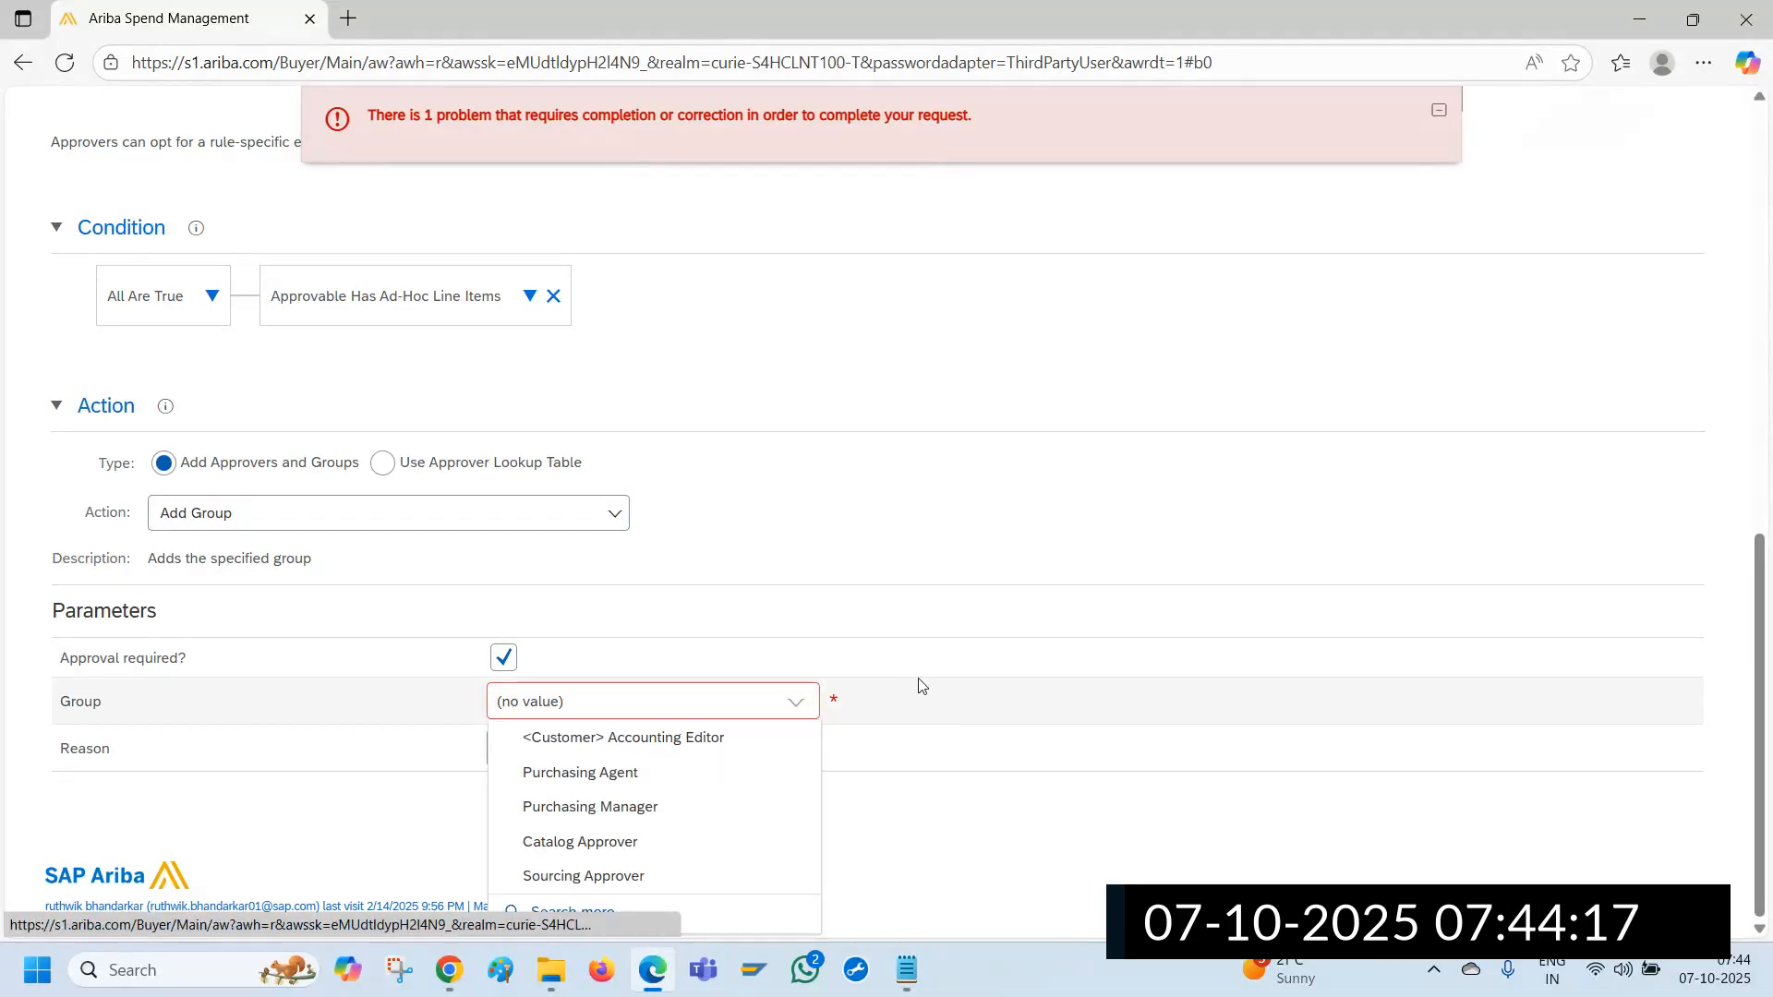
left_click(645, 842)
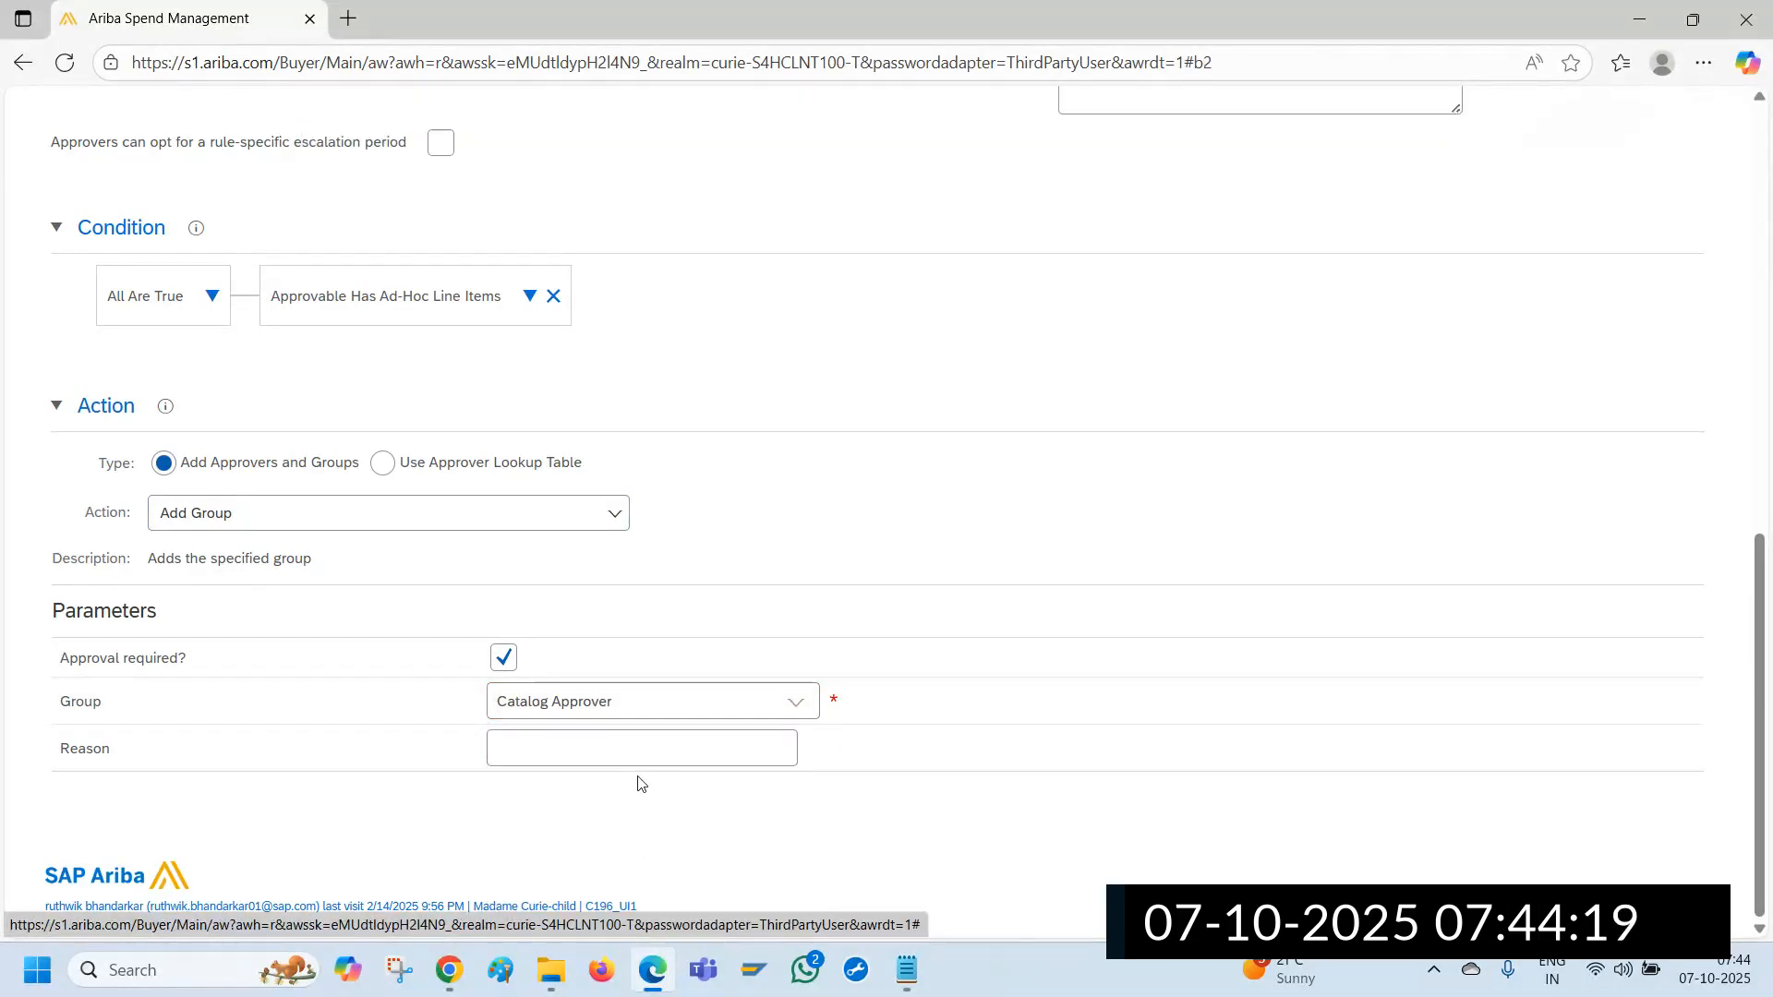
Enter "Catalog Approver has to approve" as the reason for adding the group
left_click(601, 755)
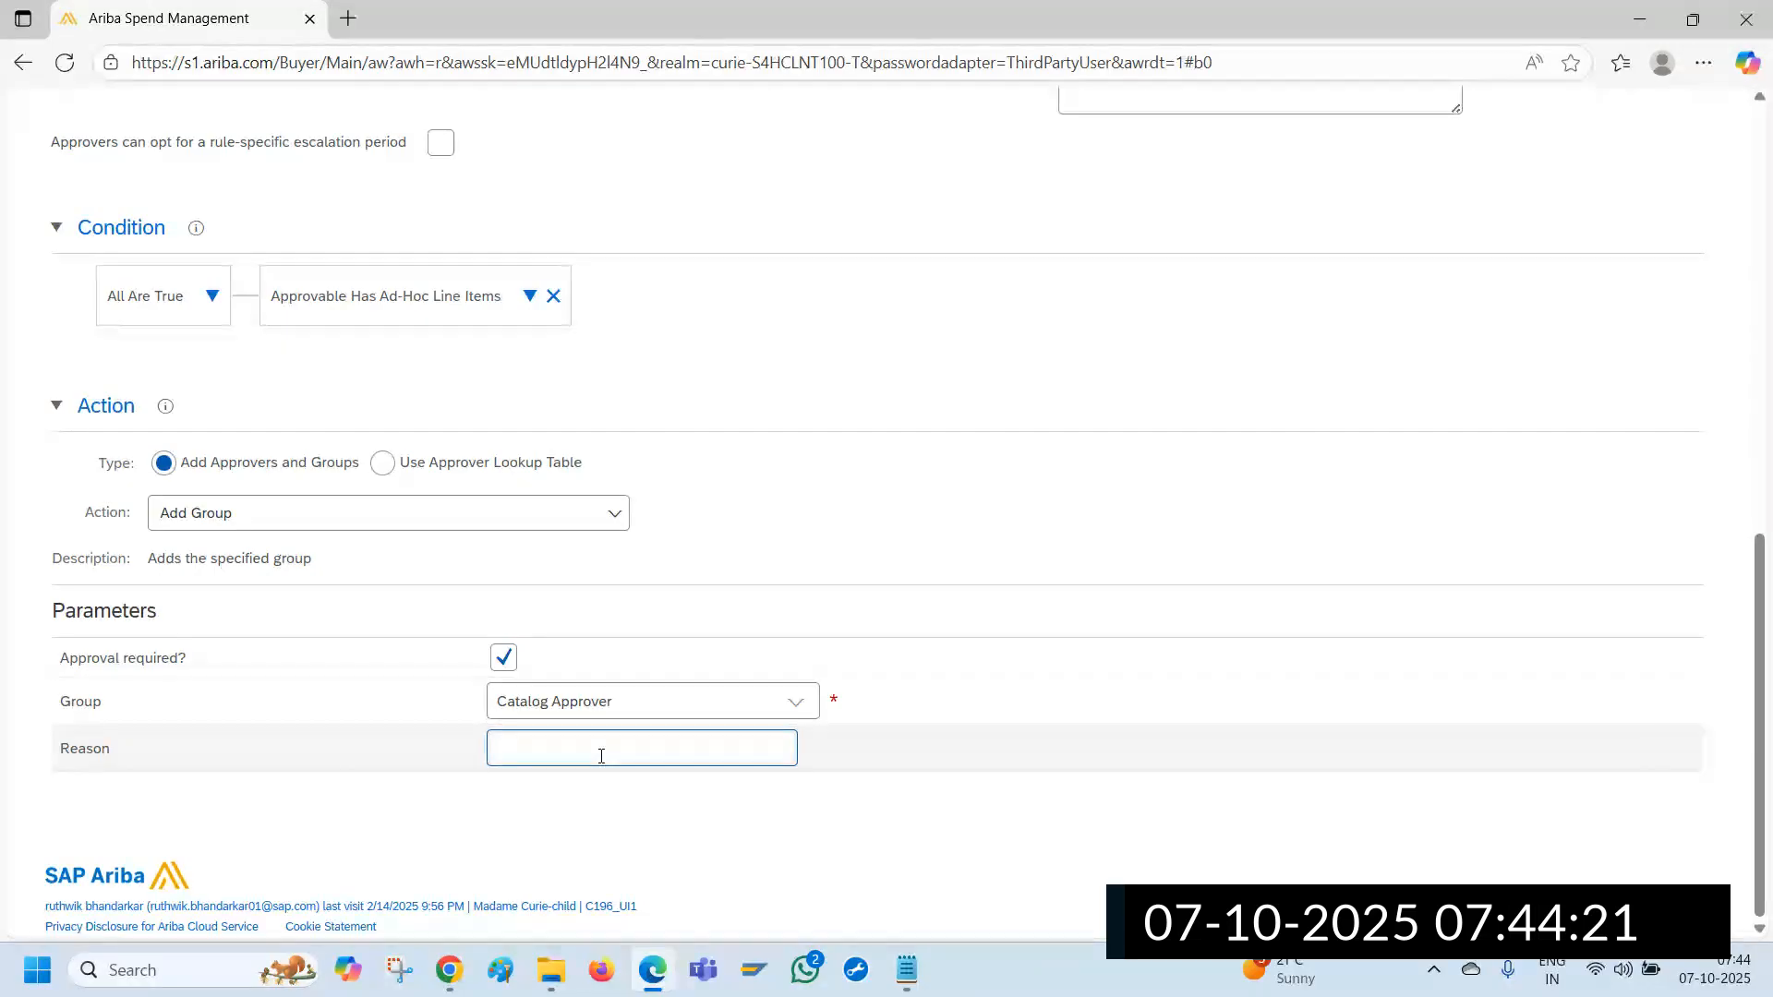
left_click(669, 700)
key("ctrl+c")
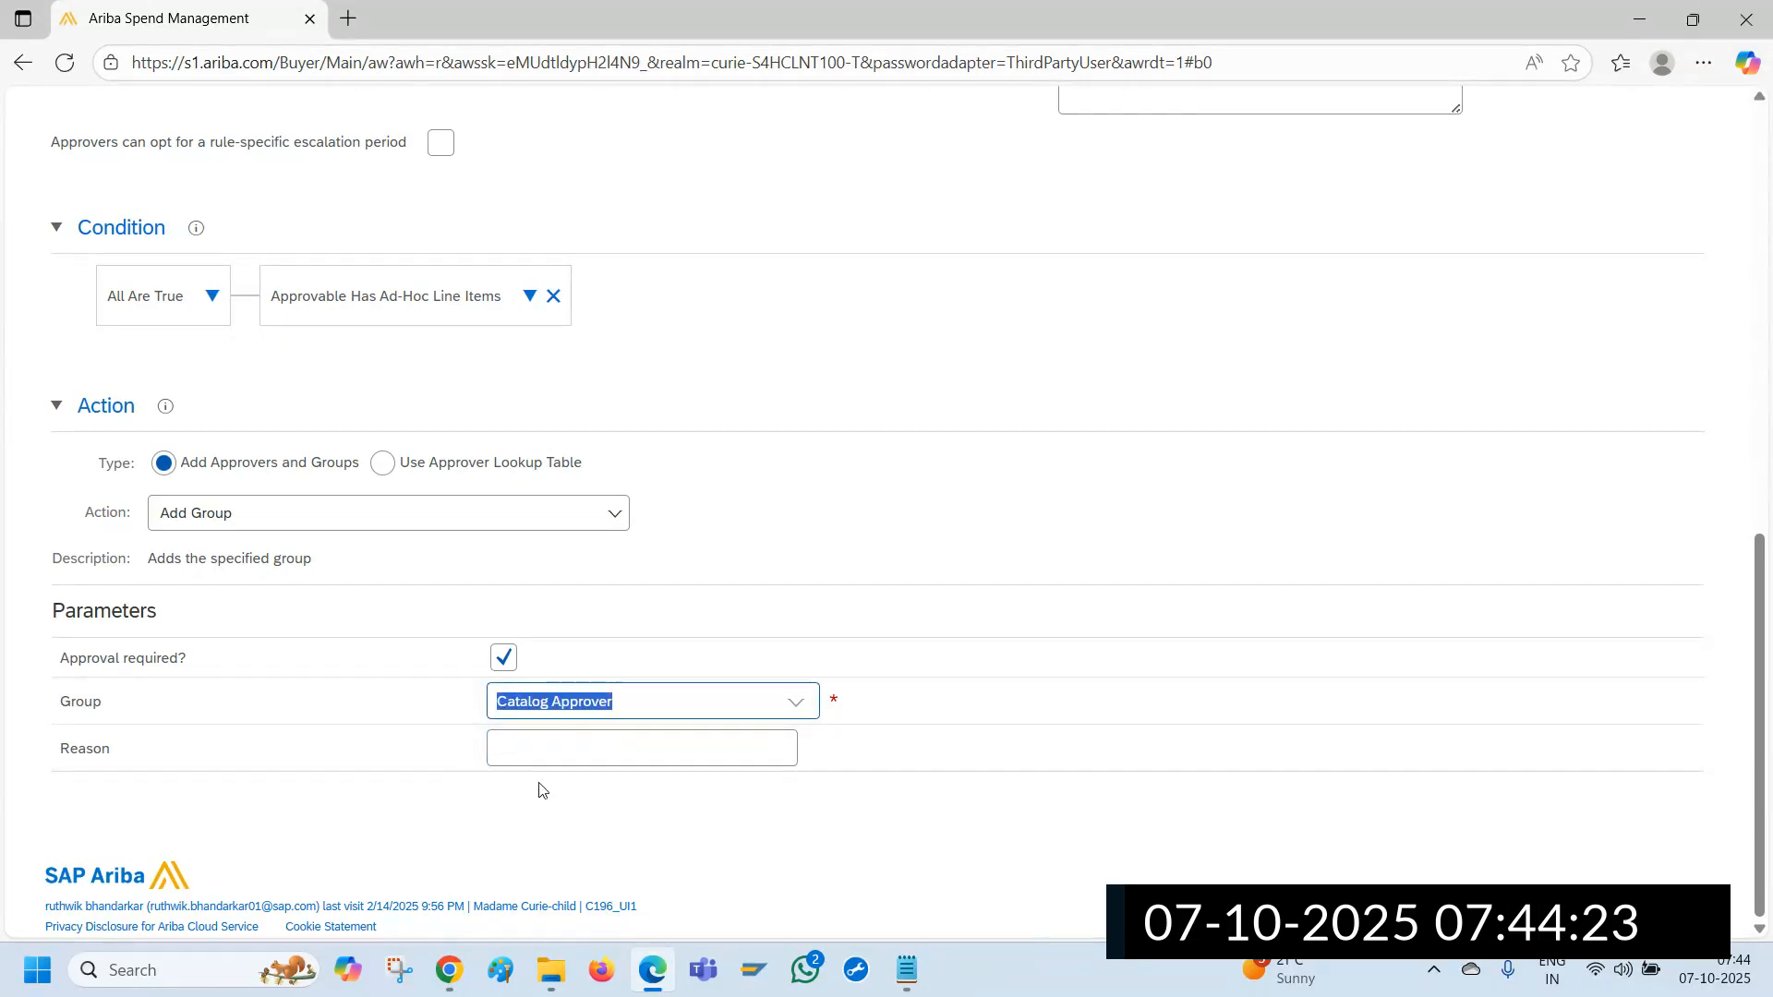
left_click(558, 746)
key("ctrl+v")
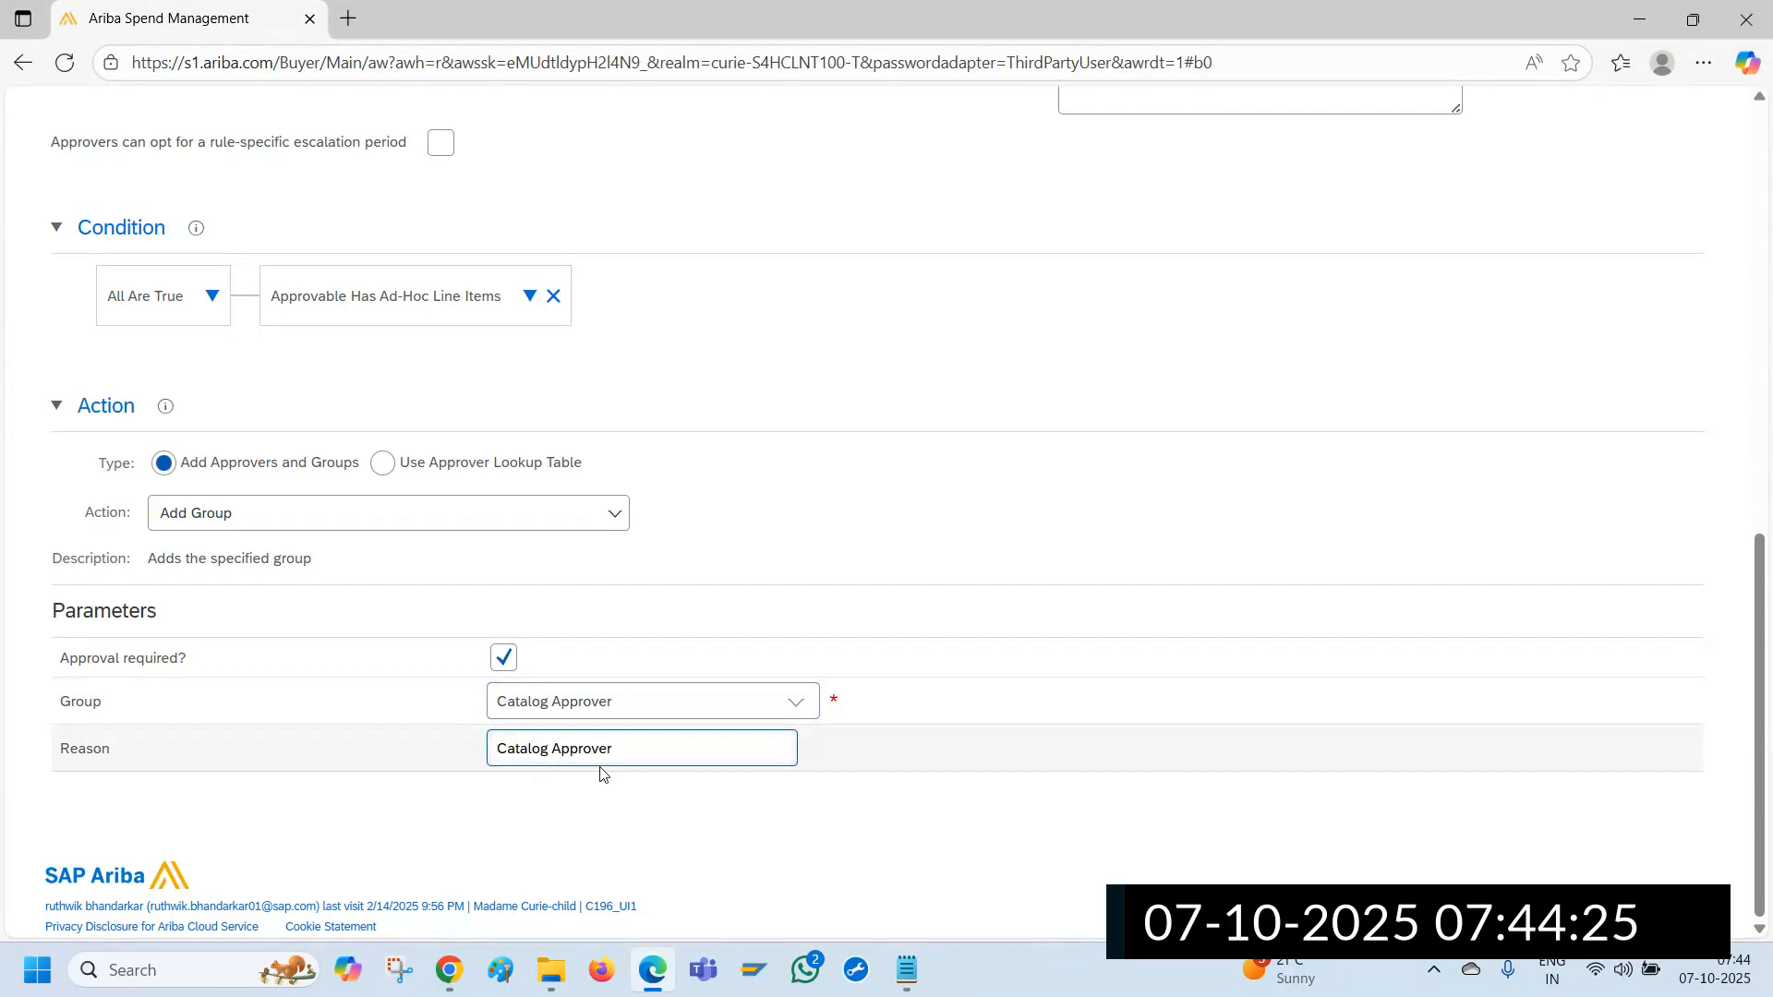
type("has to approve")
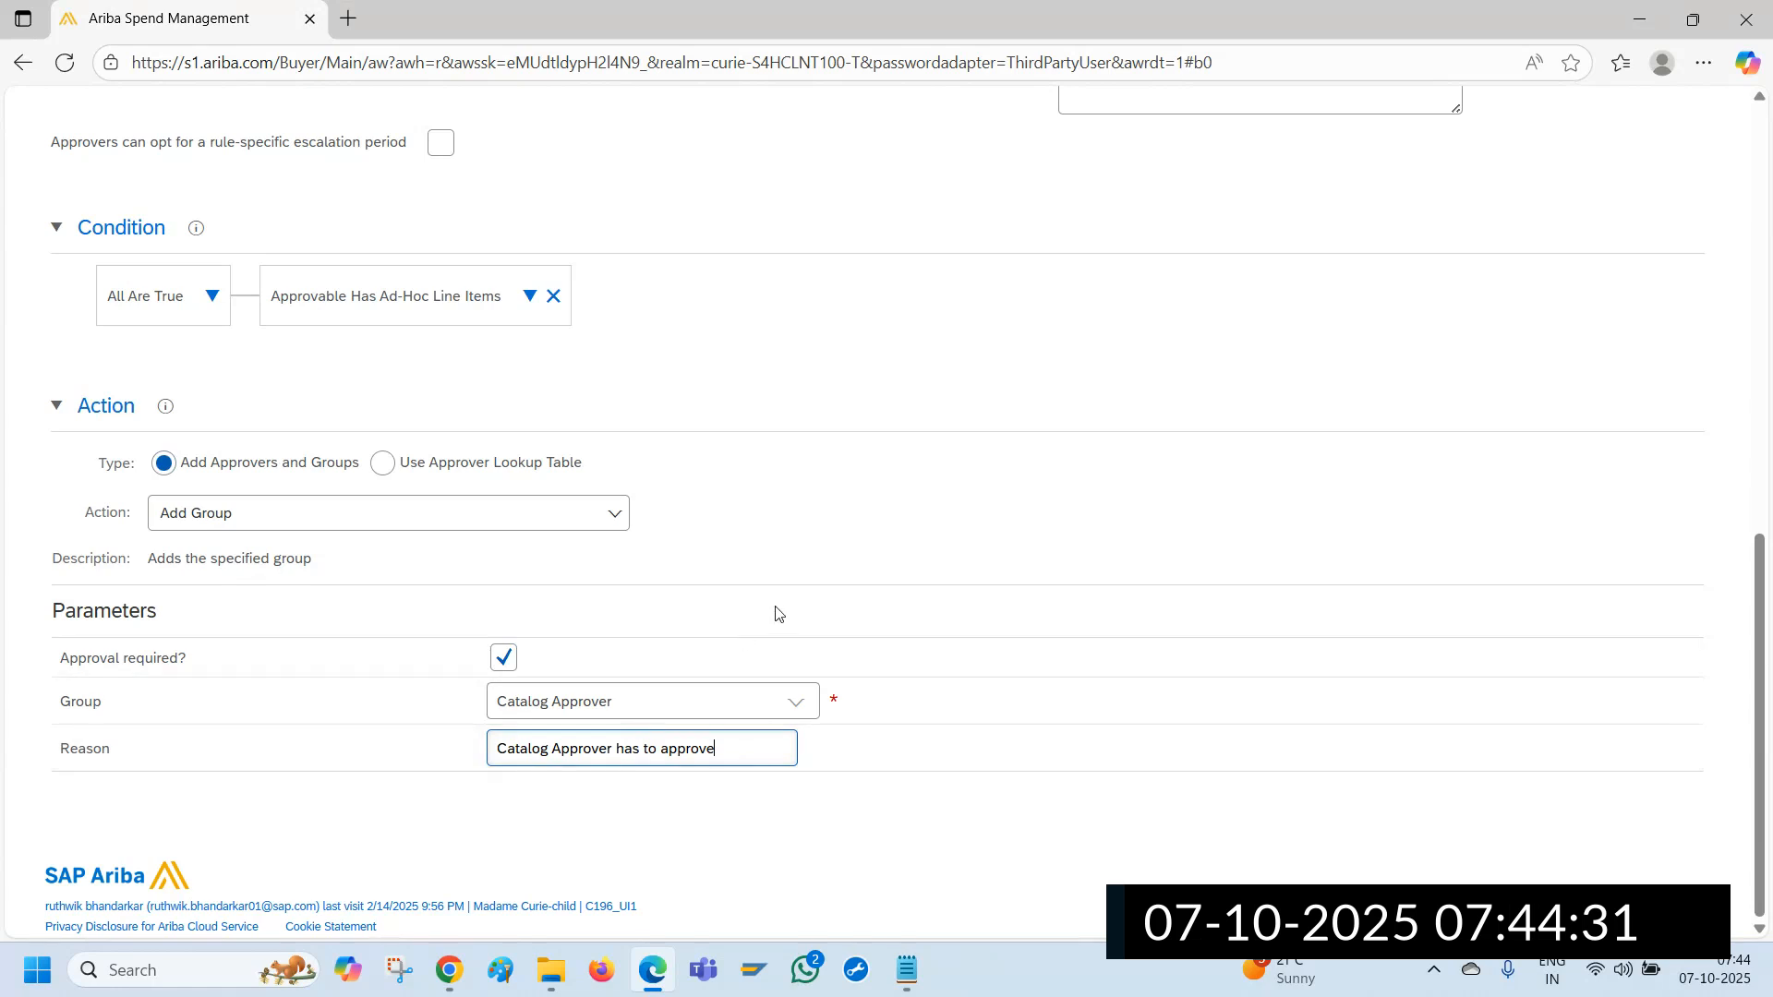
Copy the Level 4 requirement text about adding the requestor as Approver from 5.txt in Notepad and return to Ariba
scroll(776, 614, "up", 3)
scroll(775, 614, "up", 5)
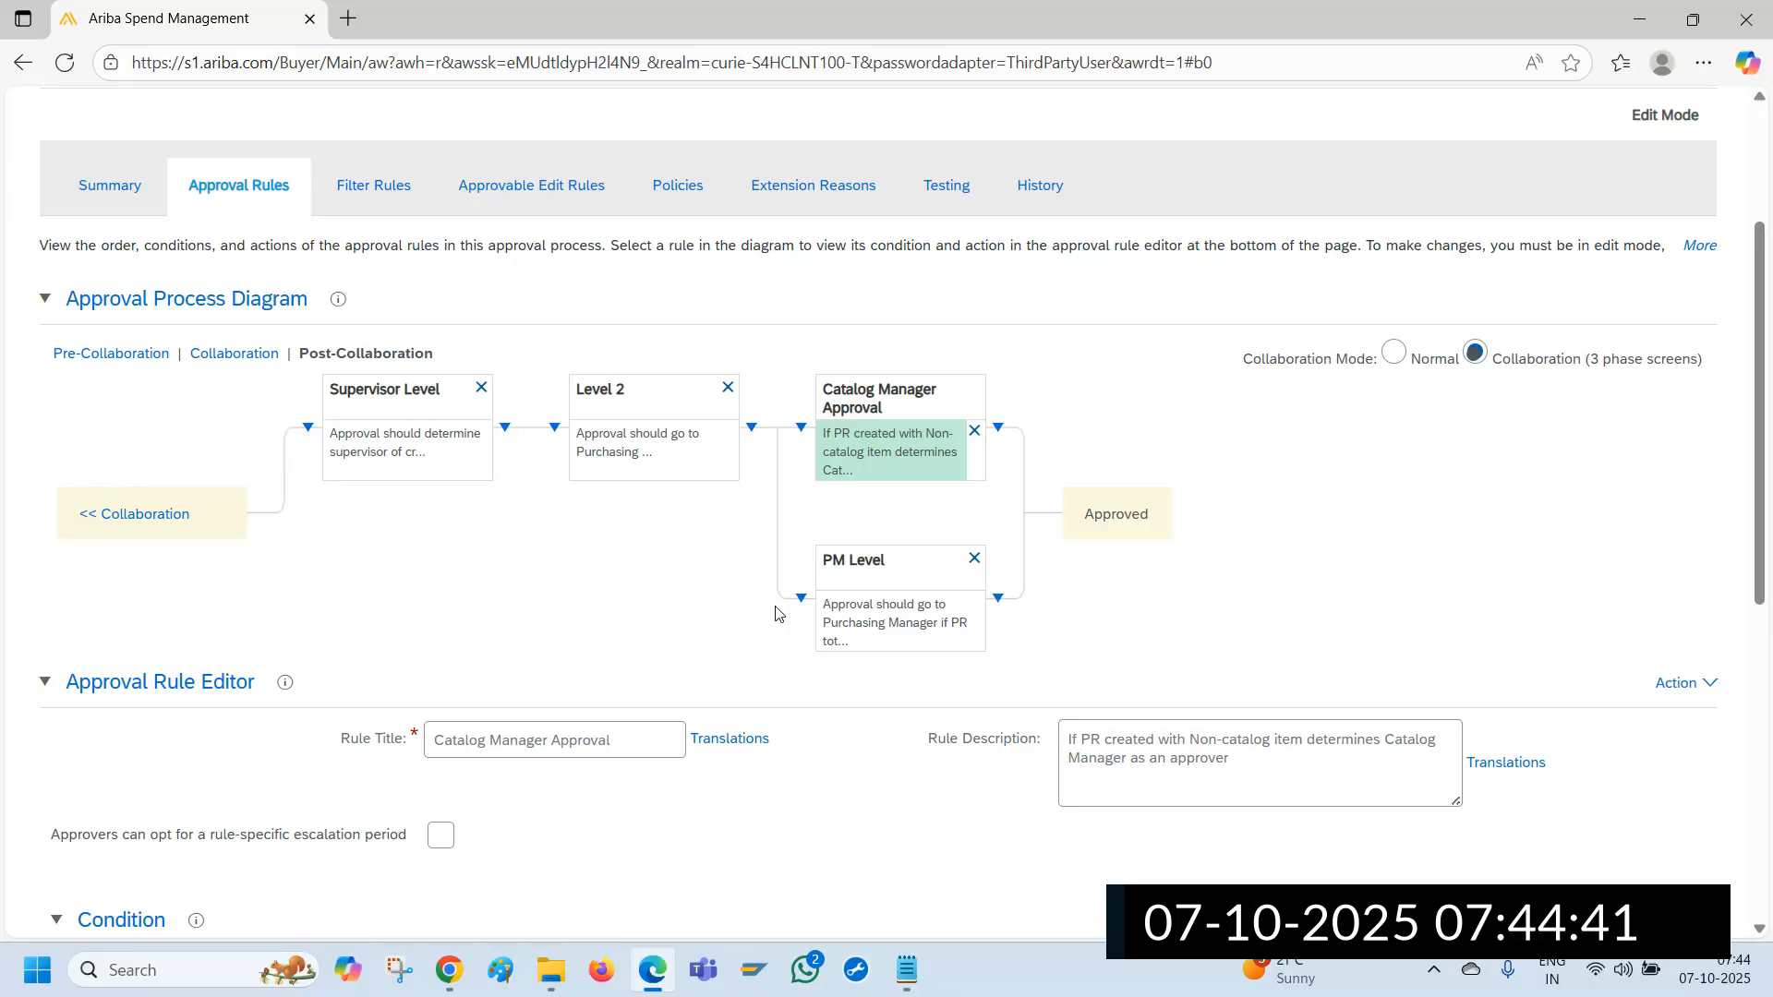
key("alt+Tab")
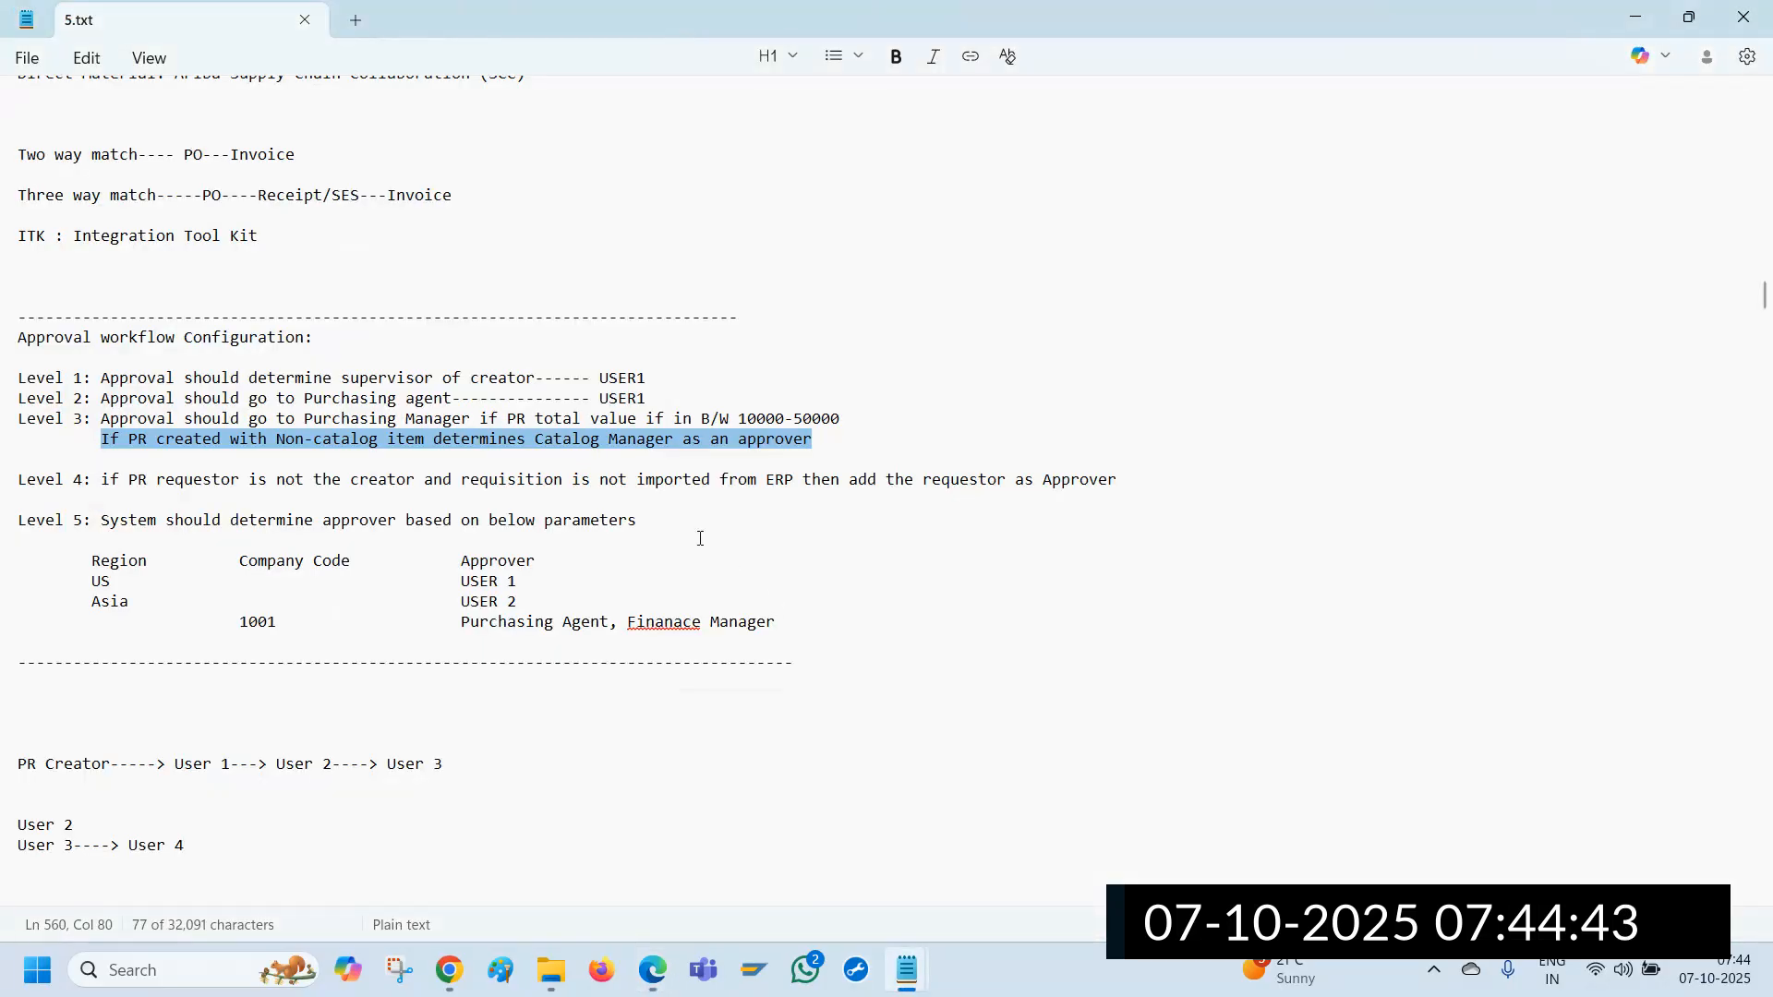
left_click(99, 478)
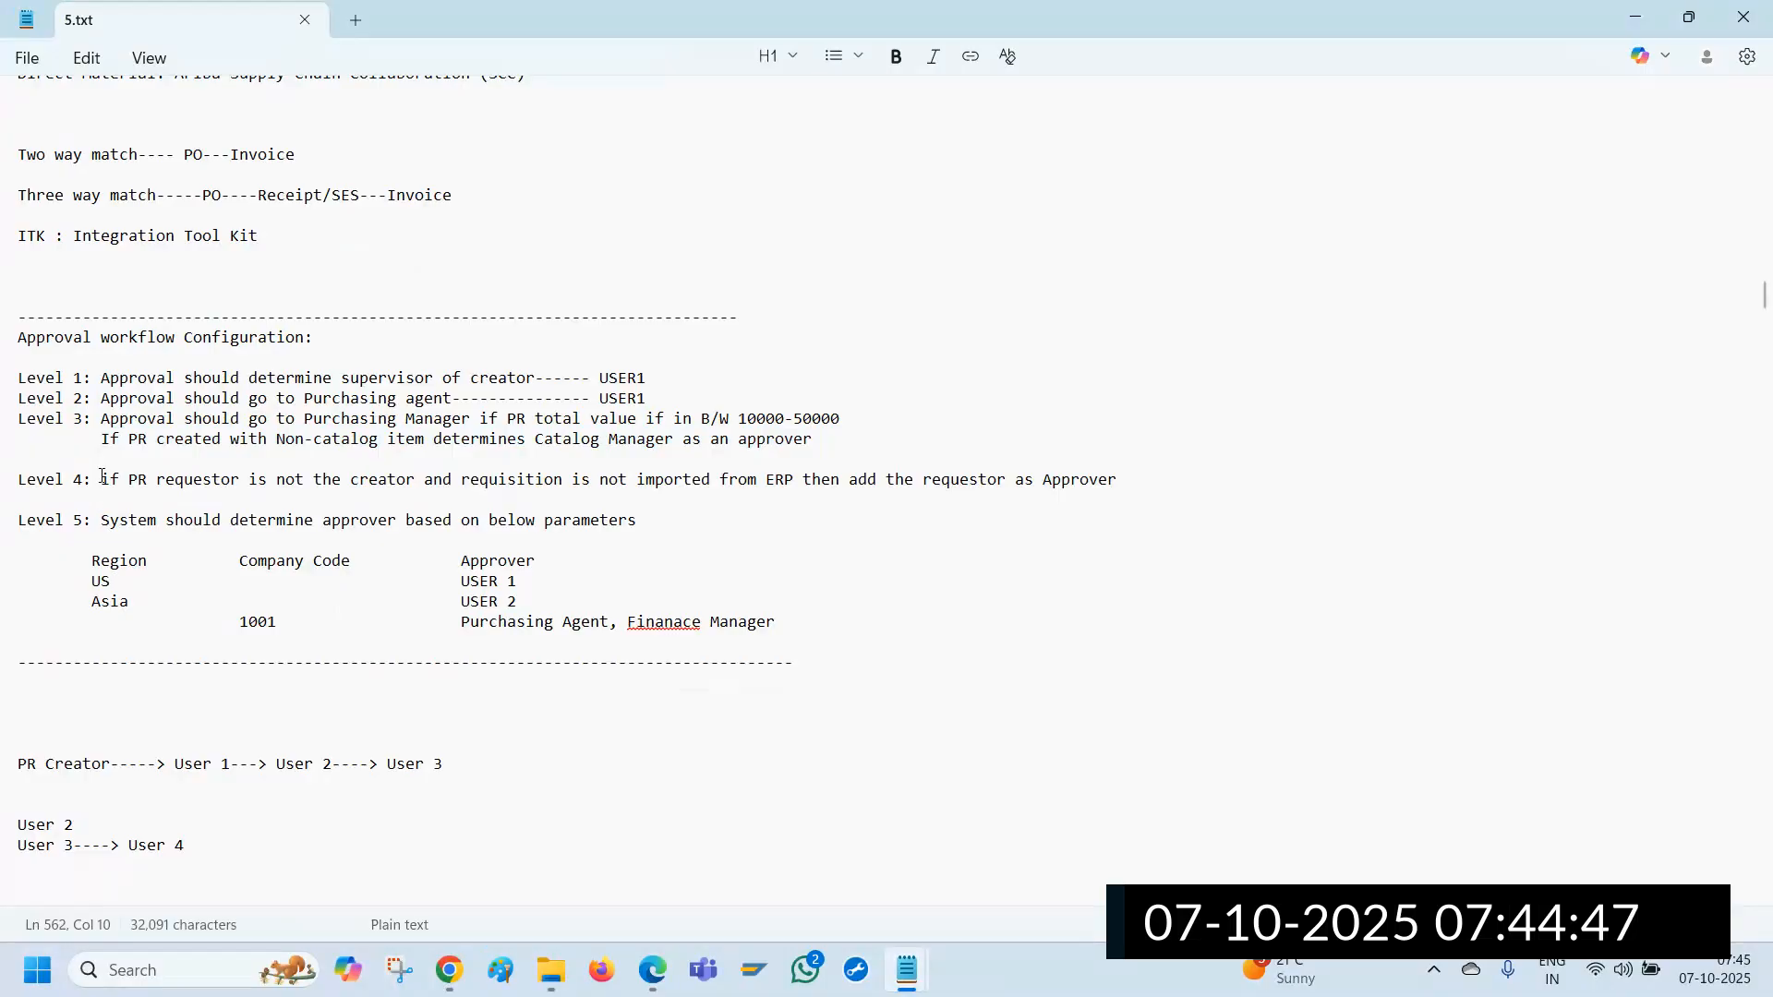
left_click_drag(101, 478, 1121, 475)
key("ctrl+c")
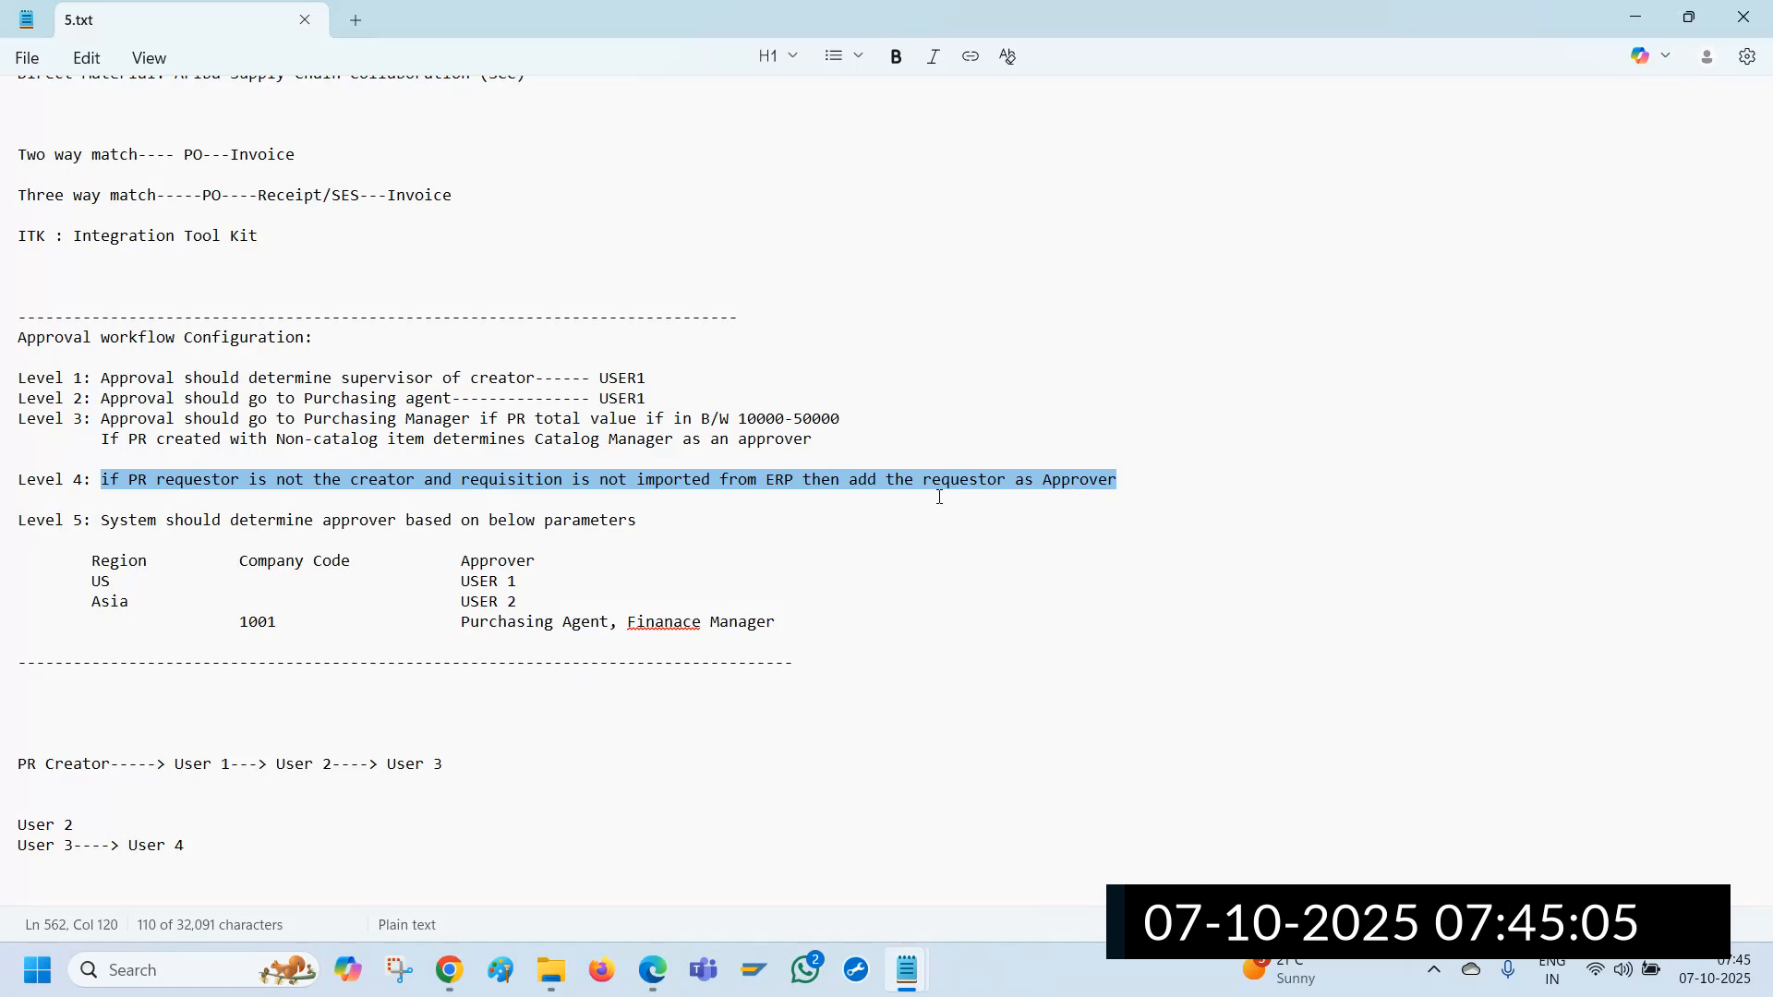
key("alt+Tab")
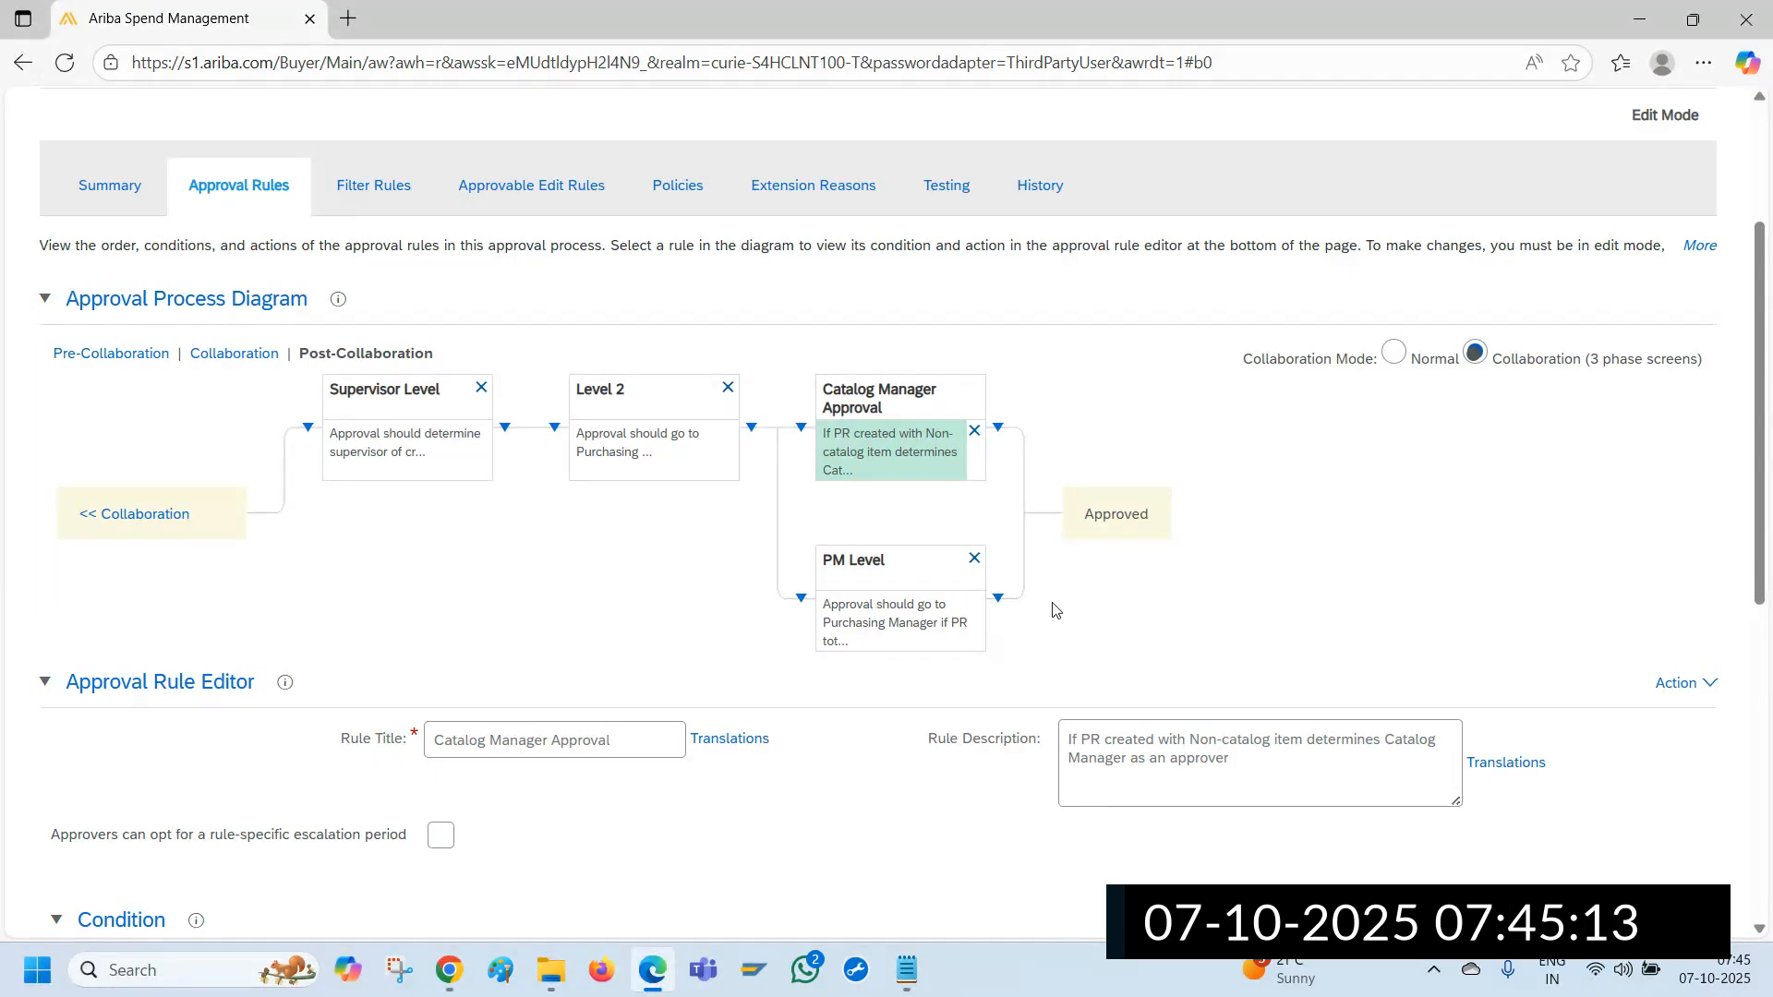
Add a serial rule after the PM Level rule in the Post-Collaboration approval process diagram
left_click(998, 598)
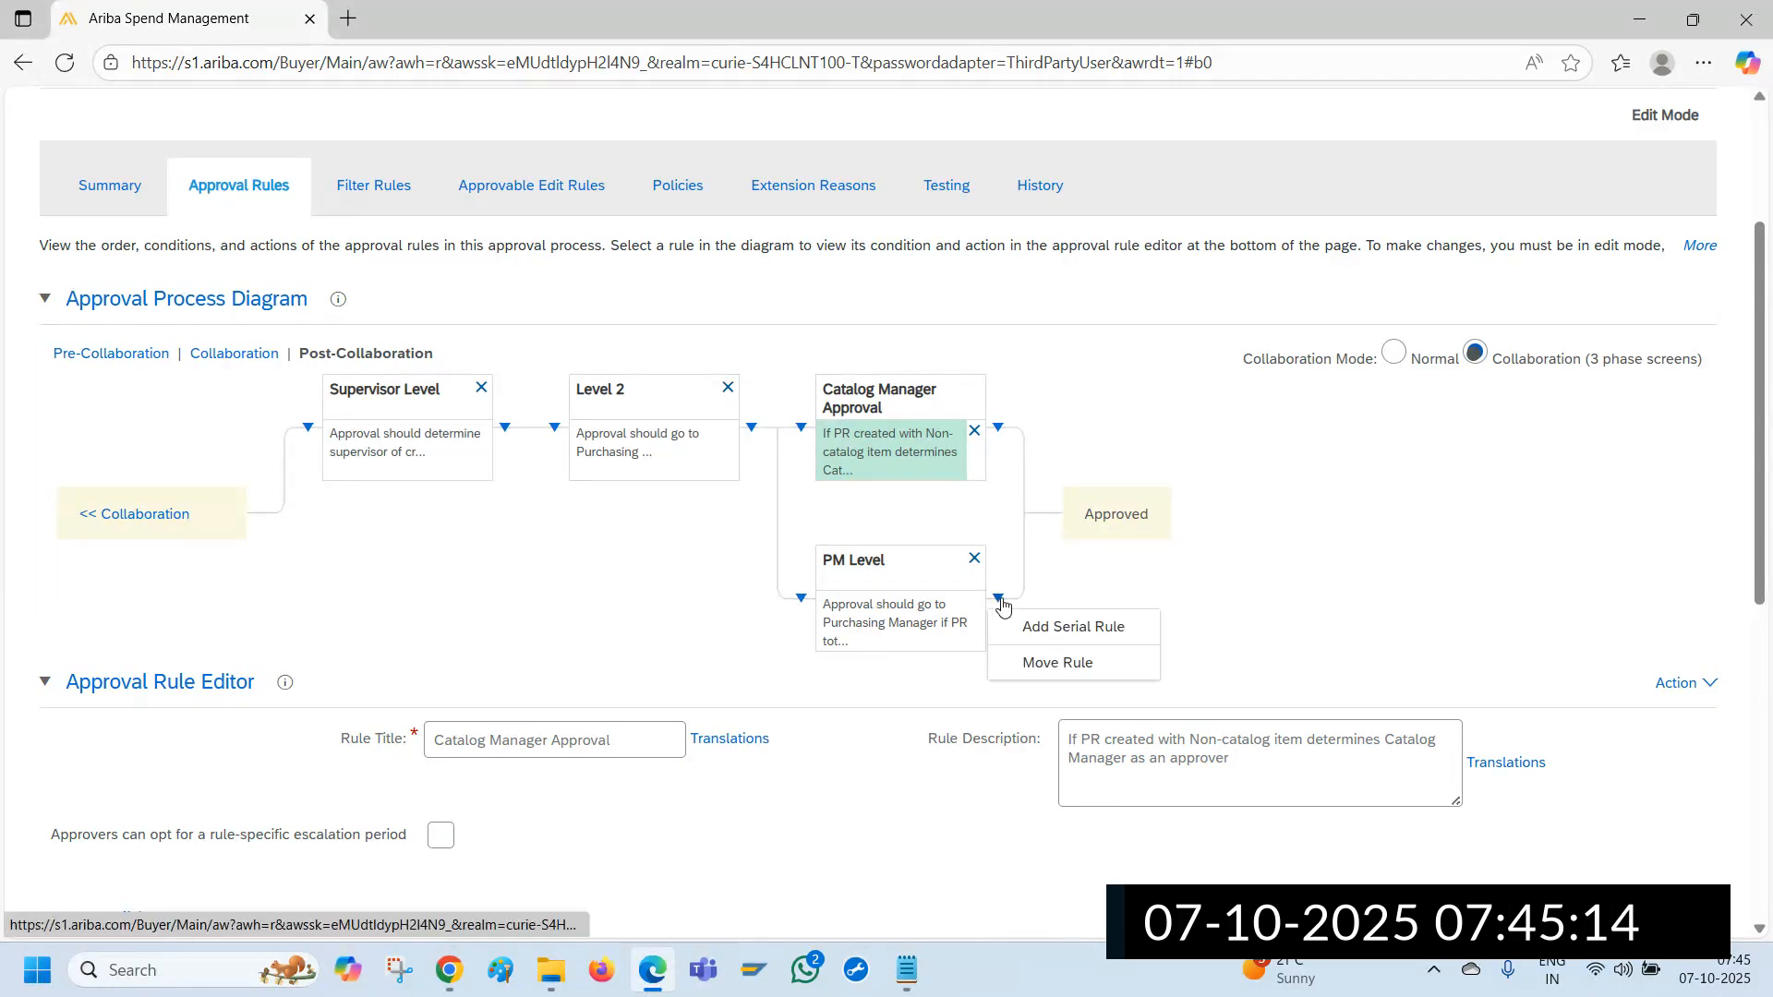
left_click(1057, 626)
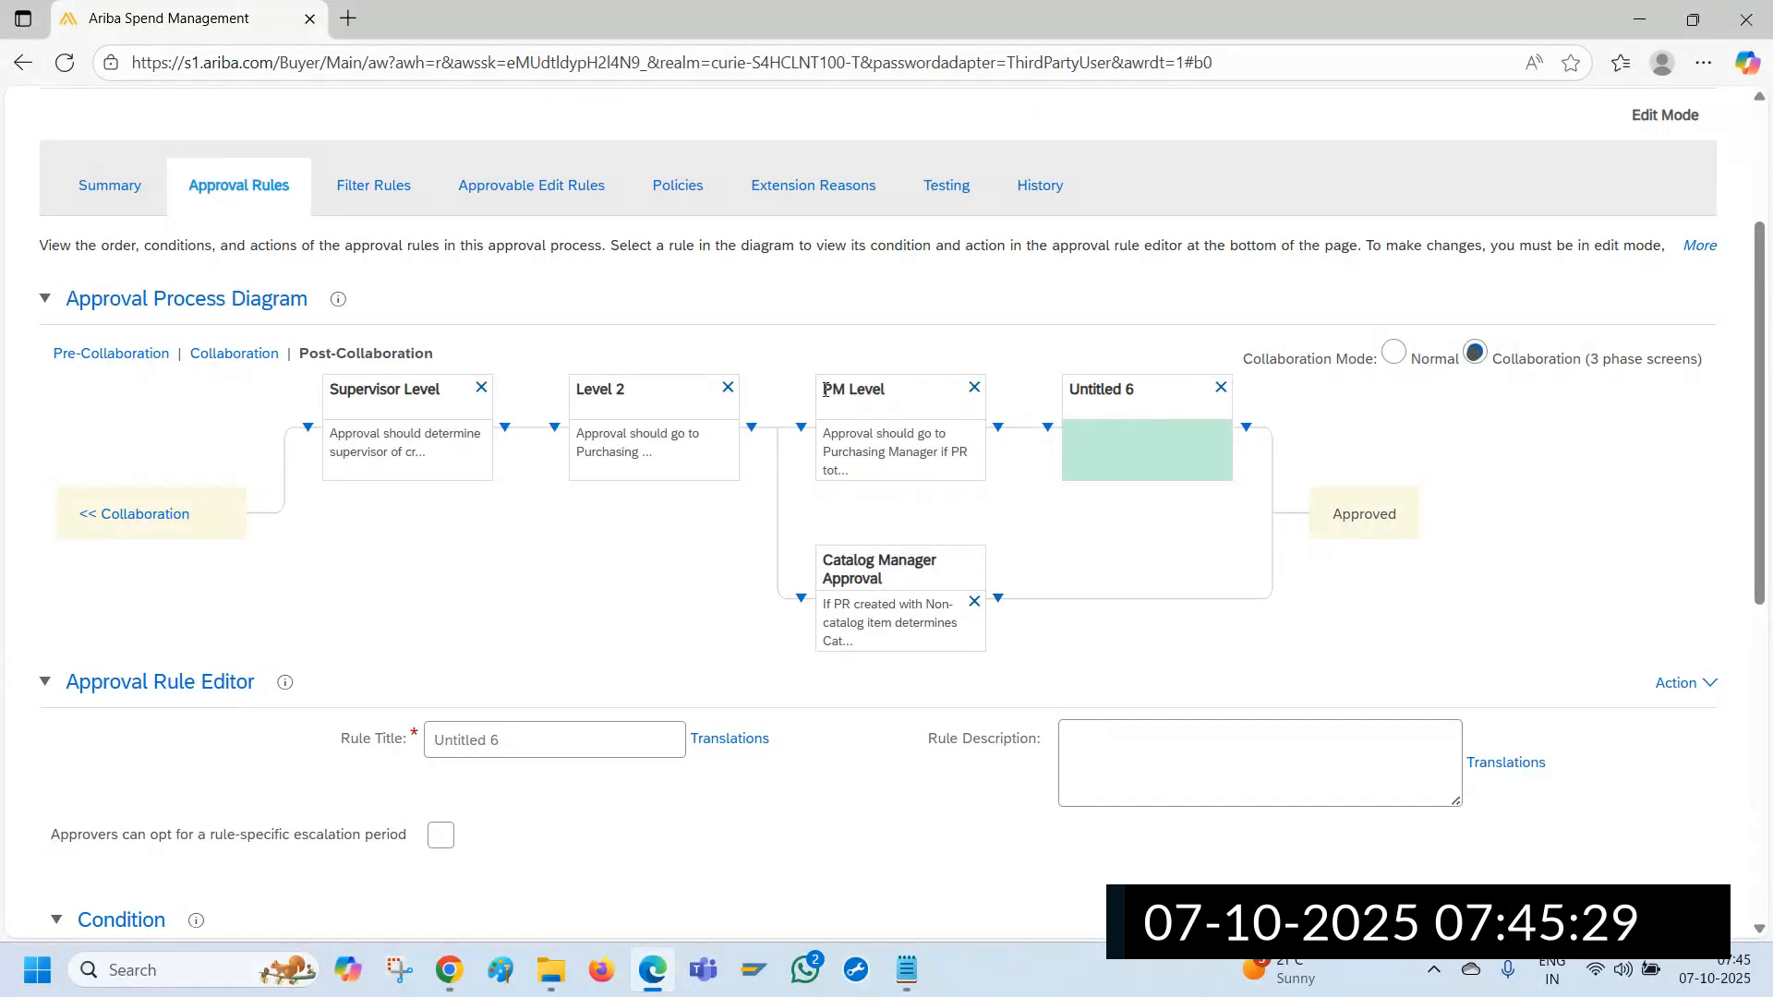
left_click_drag(825, 390, 940, 456)
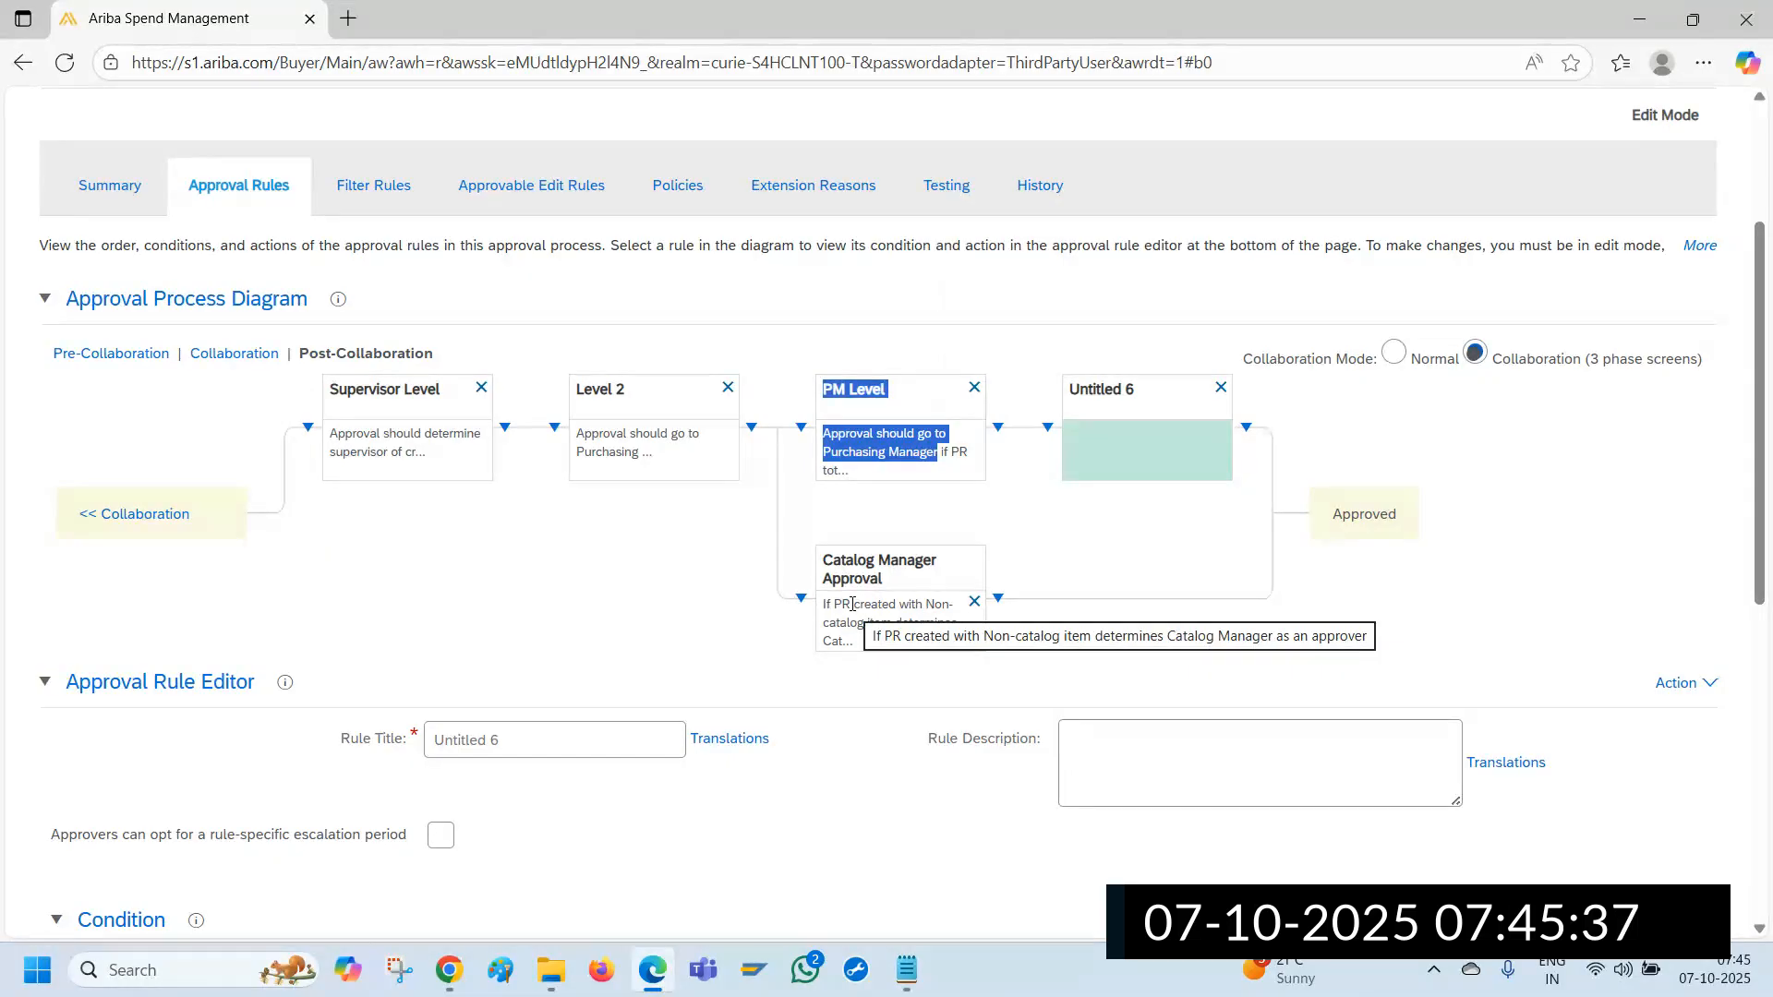
left_click(452, 610)
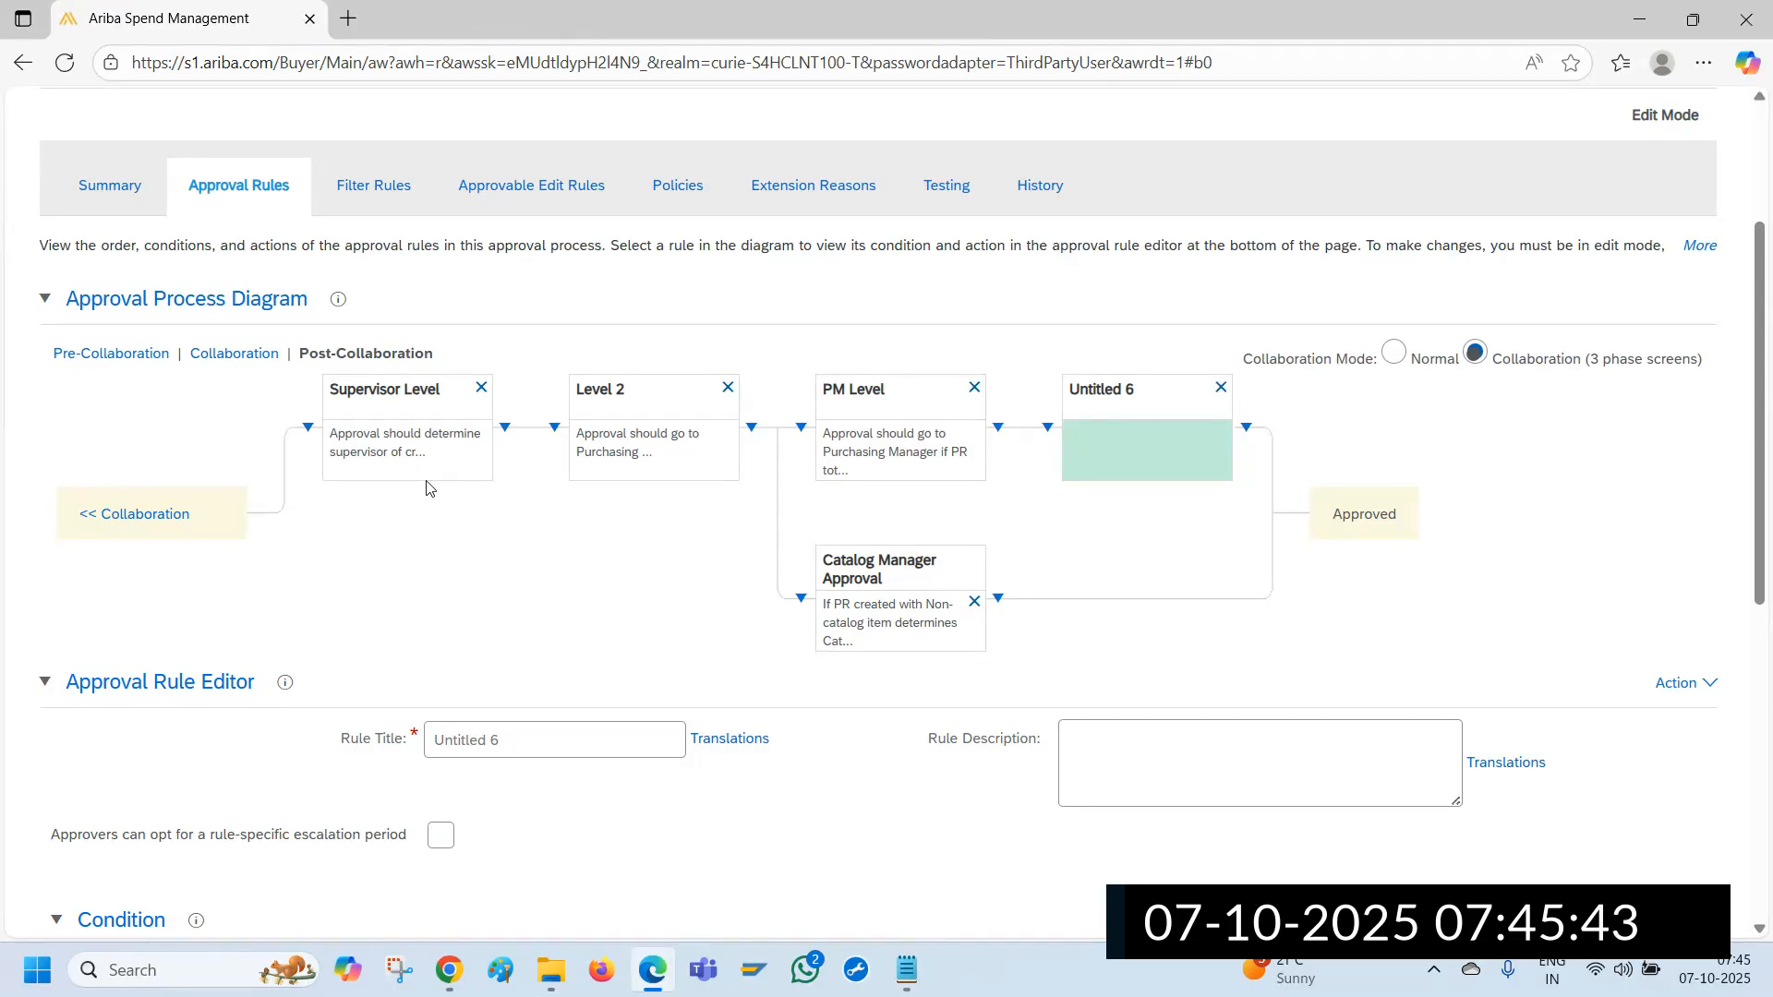
left_click_drag(369, 393, 434, 447)
left_click_drag(653, 422, 675, 456)
left_click_drag(865, 422, 887, 463)
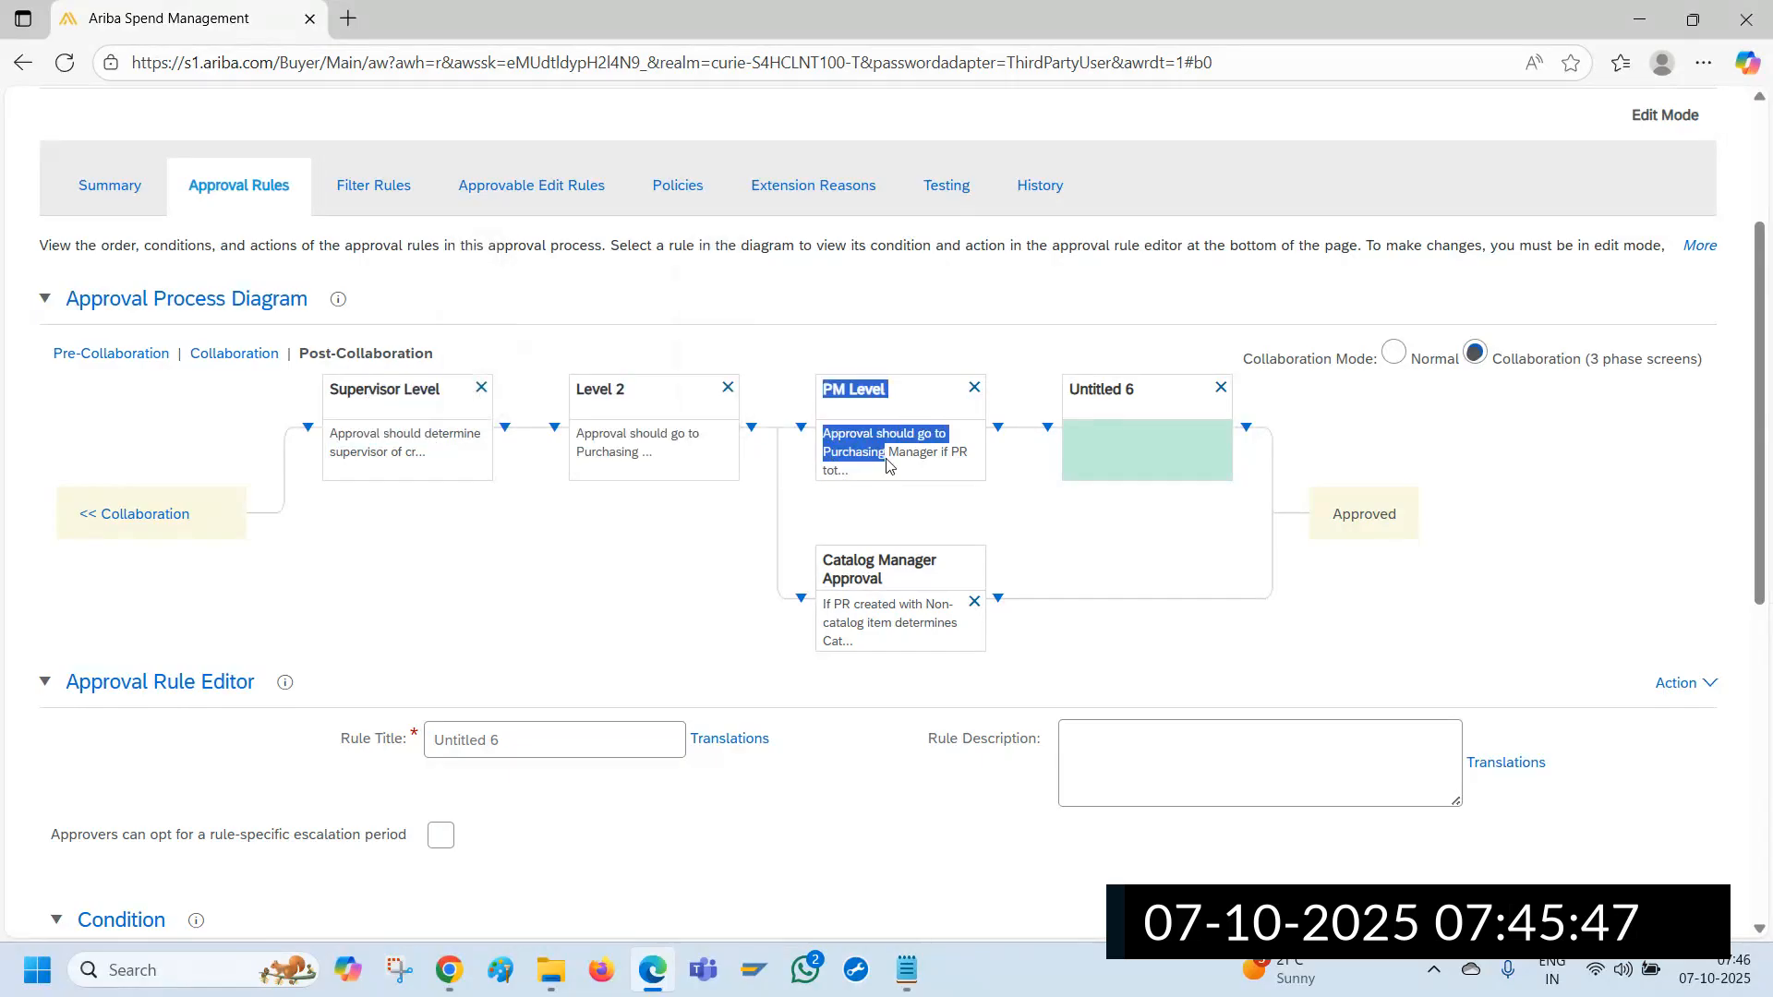
left_click_drag(926, 605, 935, 623)
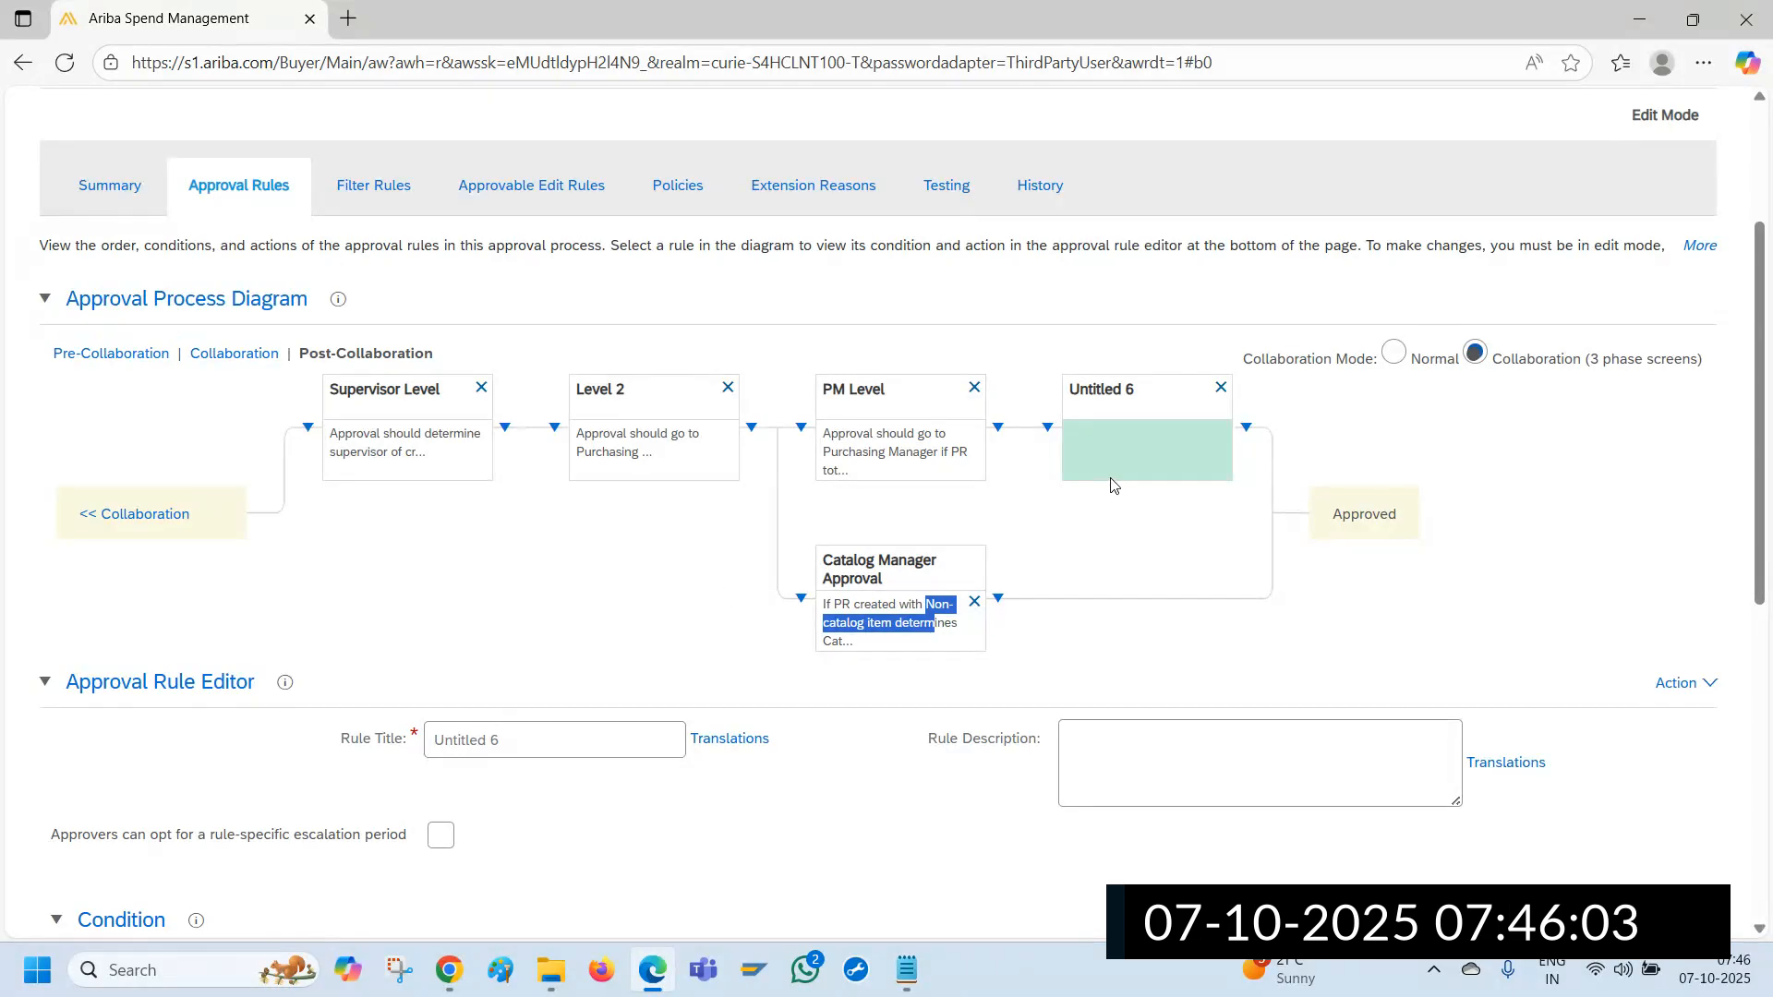
Paste the copied Level 4 requirement as the new rule's description and title the rule "Req. level"
scroll(447, 601, "down", 3)
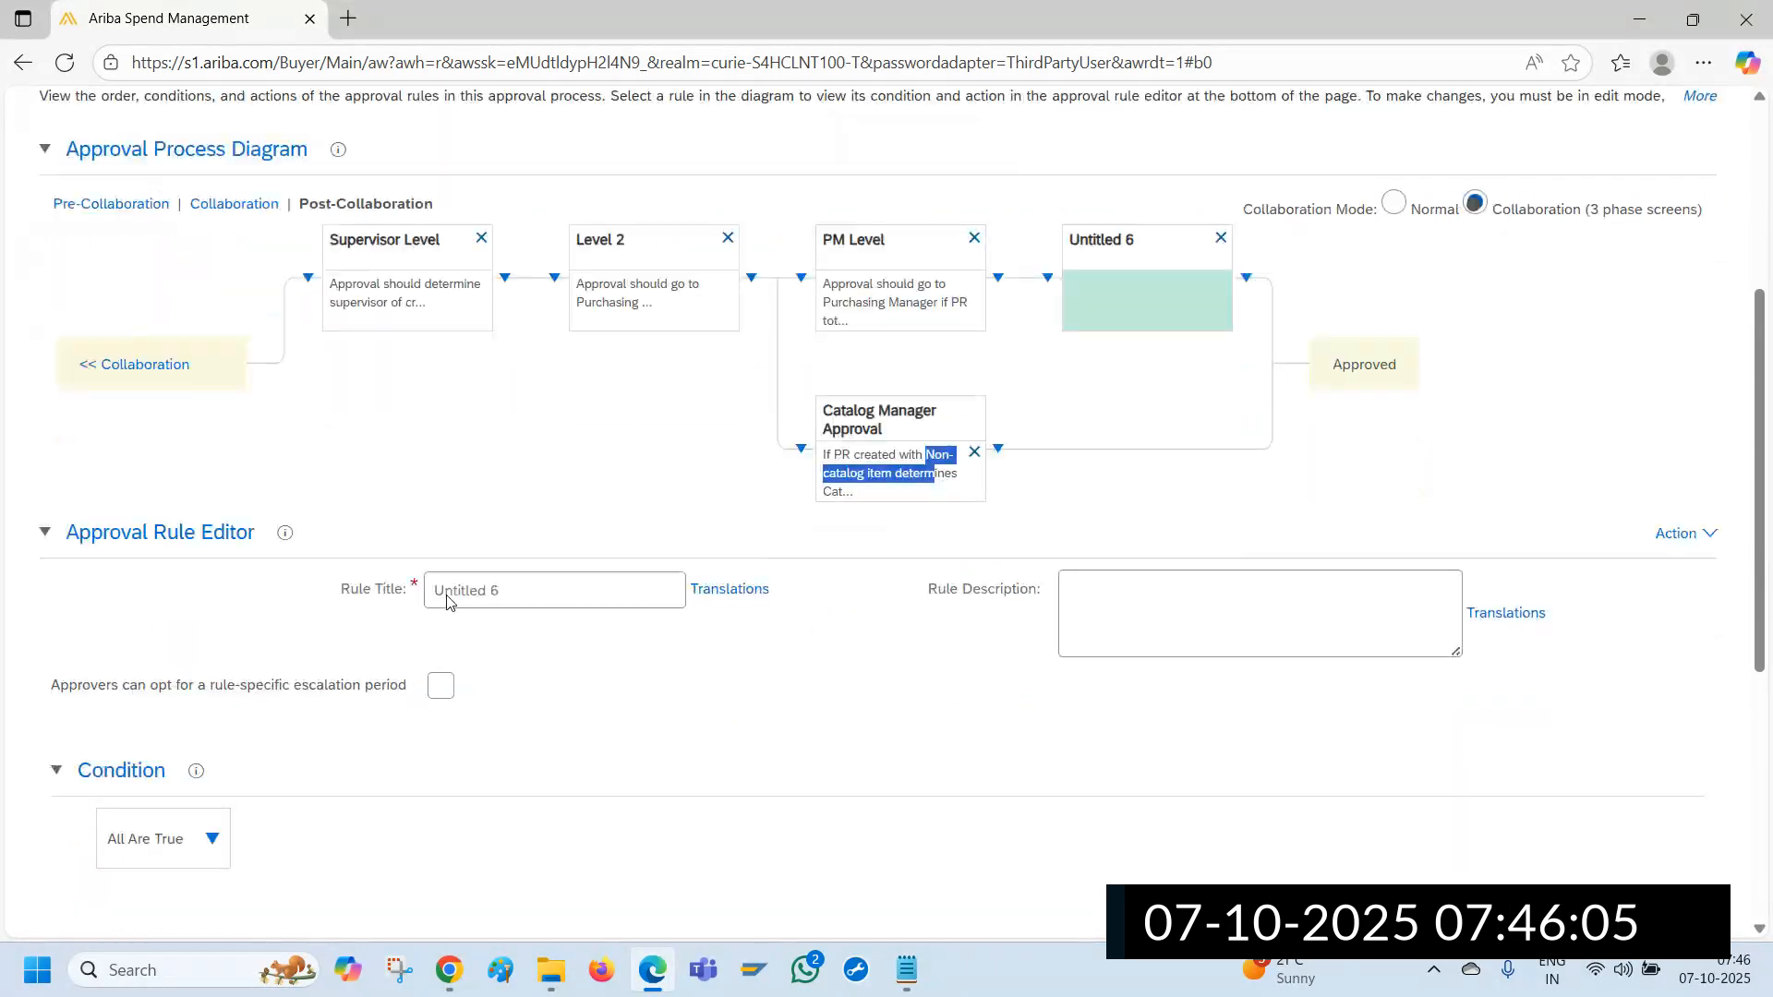
left_click(1170, 526)
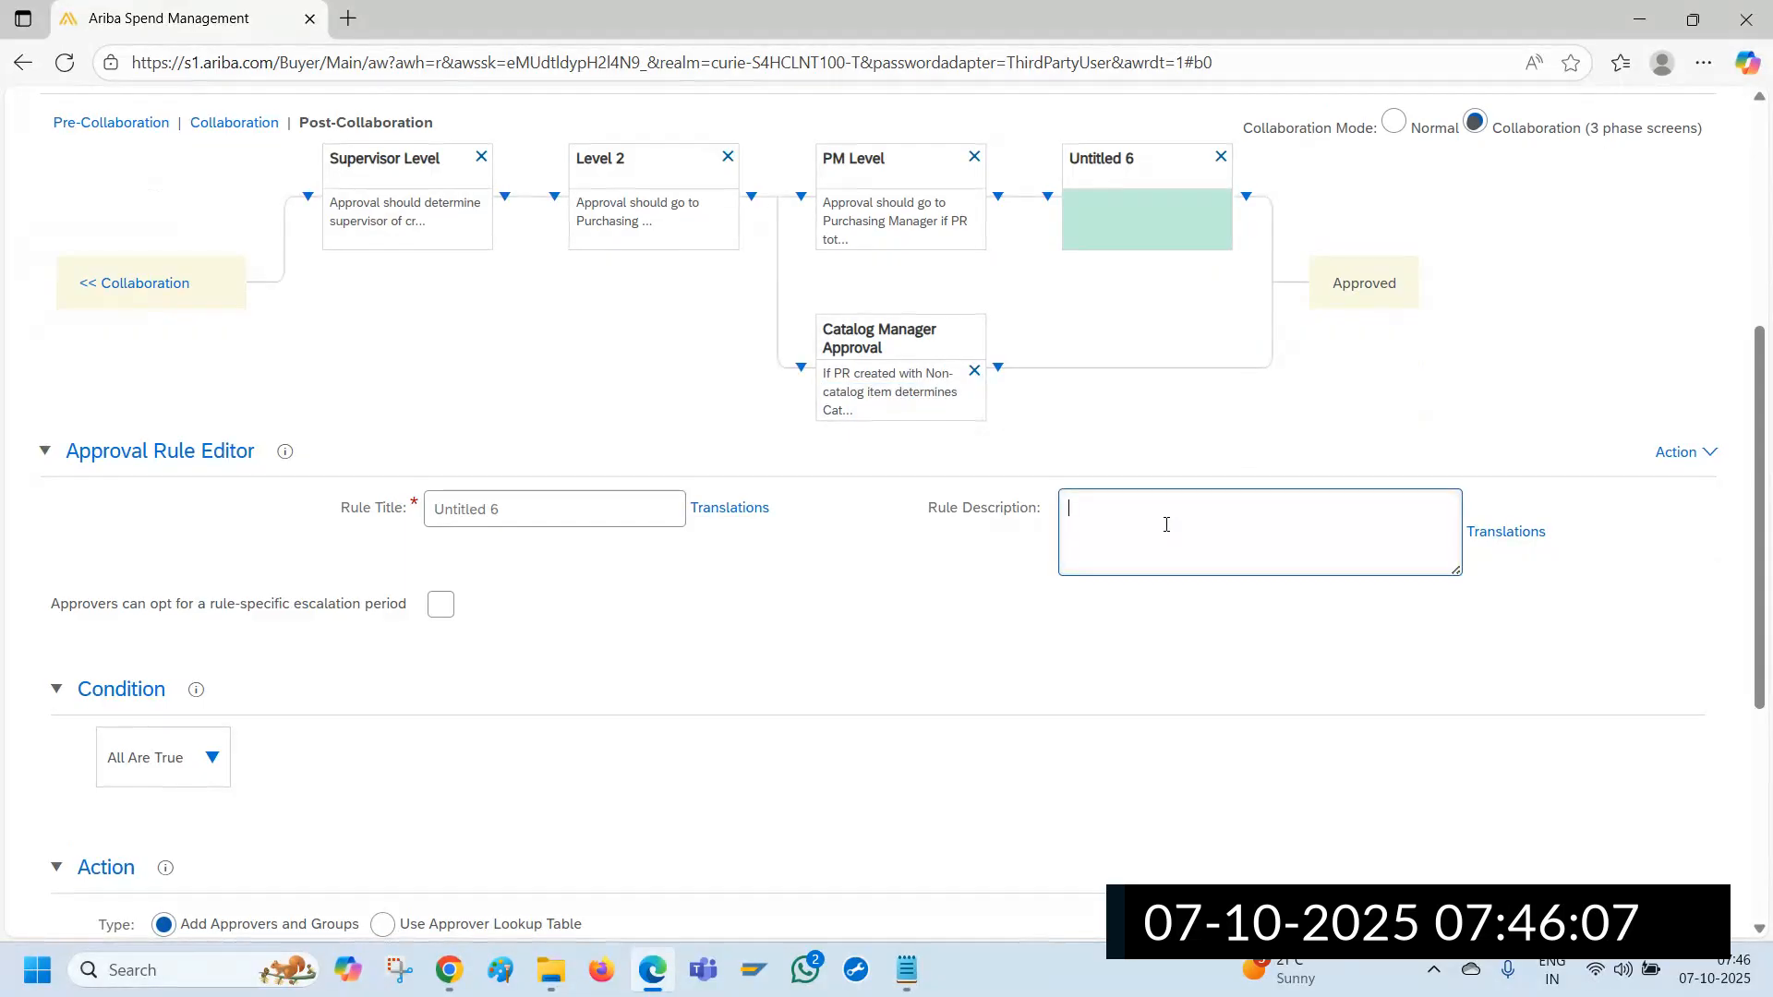
key("ctrl+v")
left_click_drag(542, 512, 257, 540)
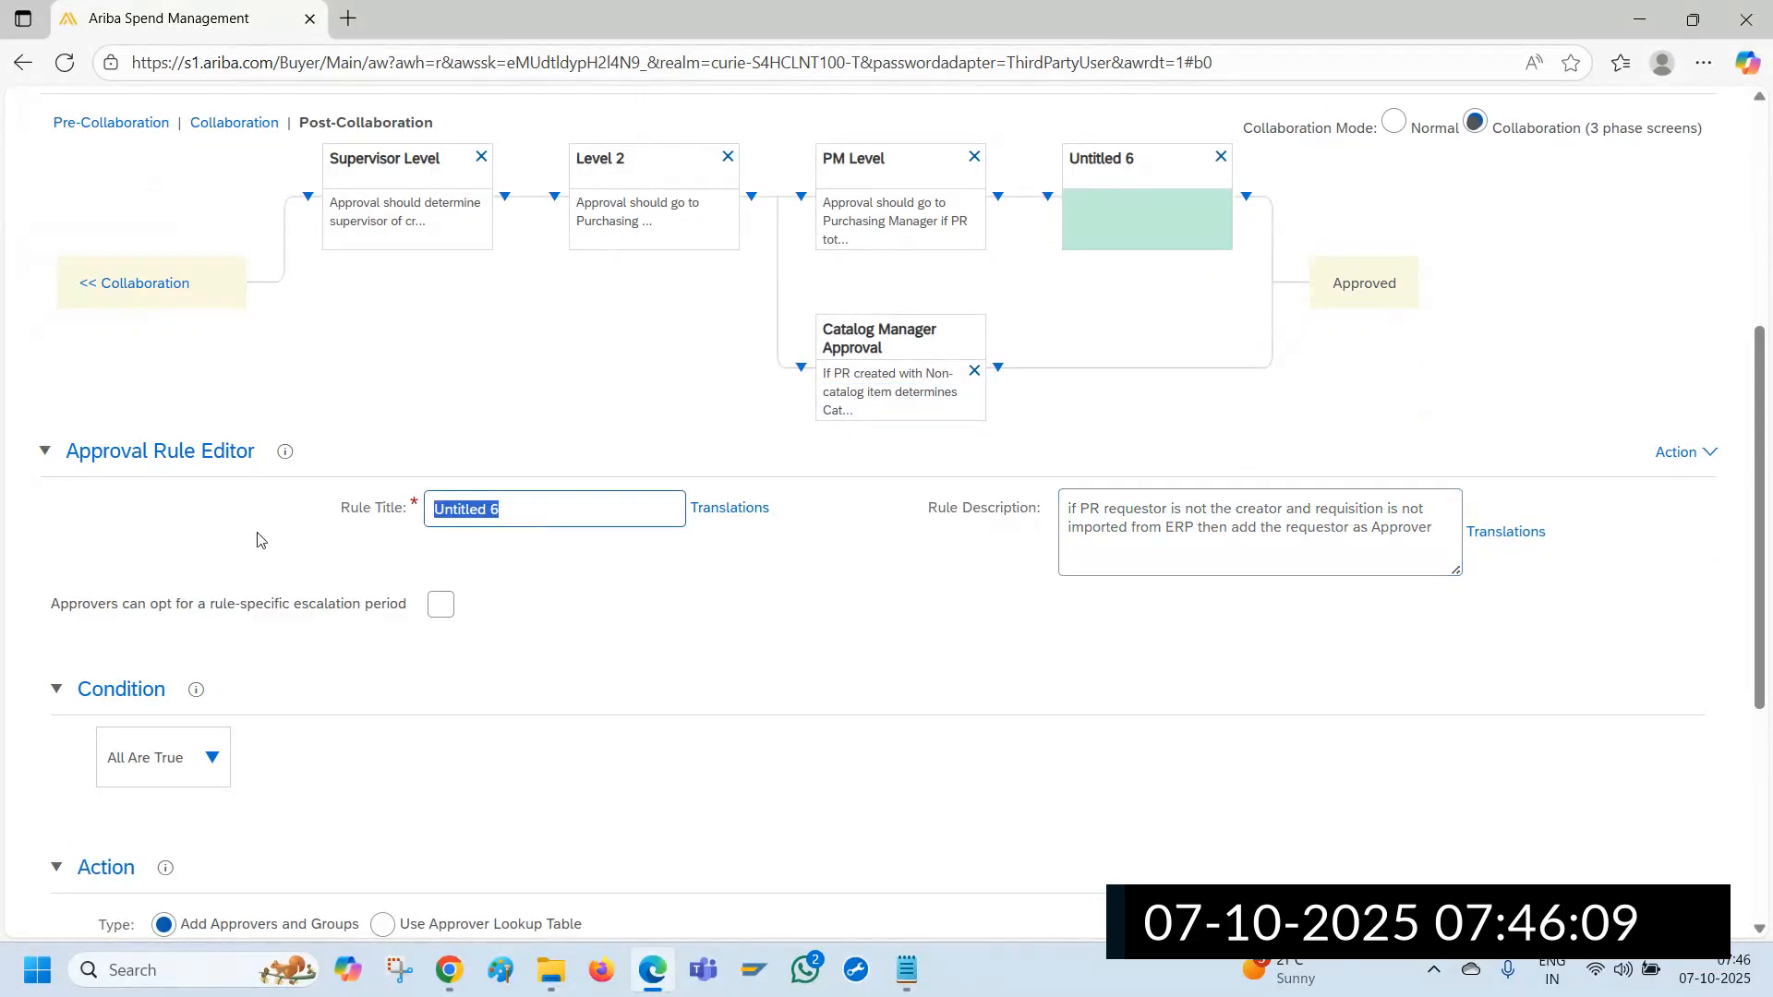
type("Req.")
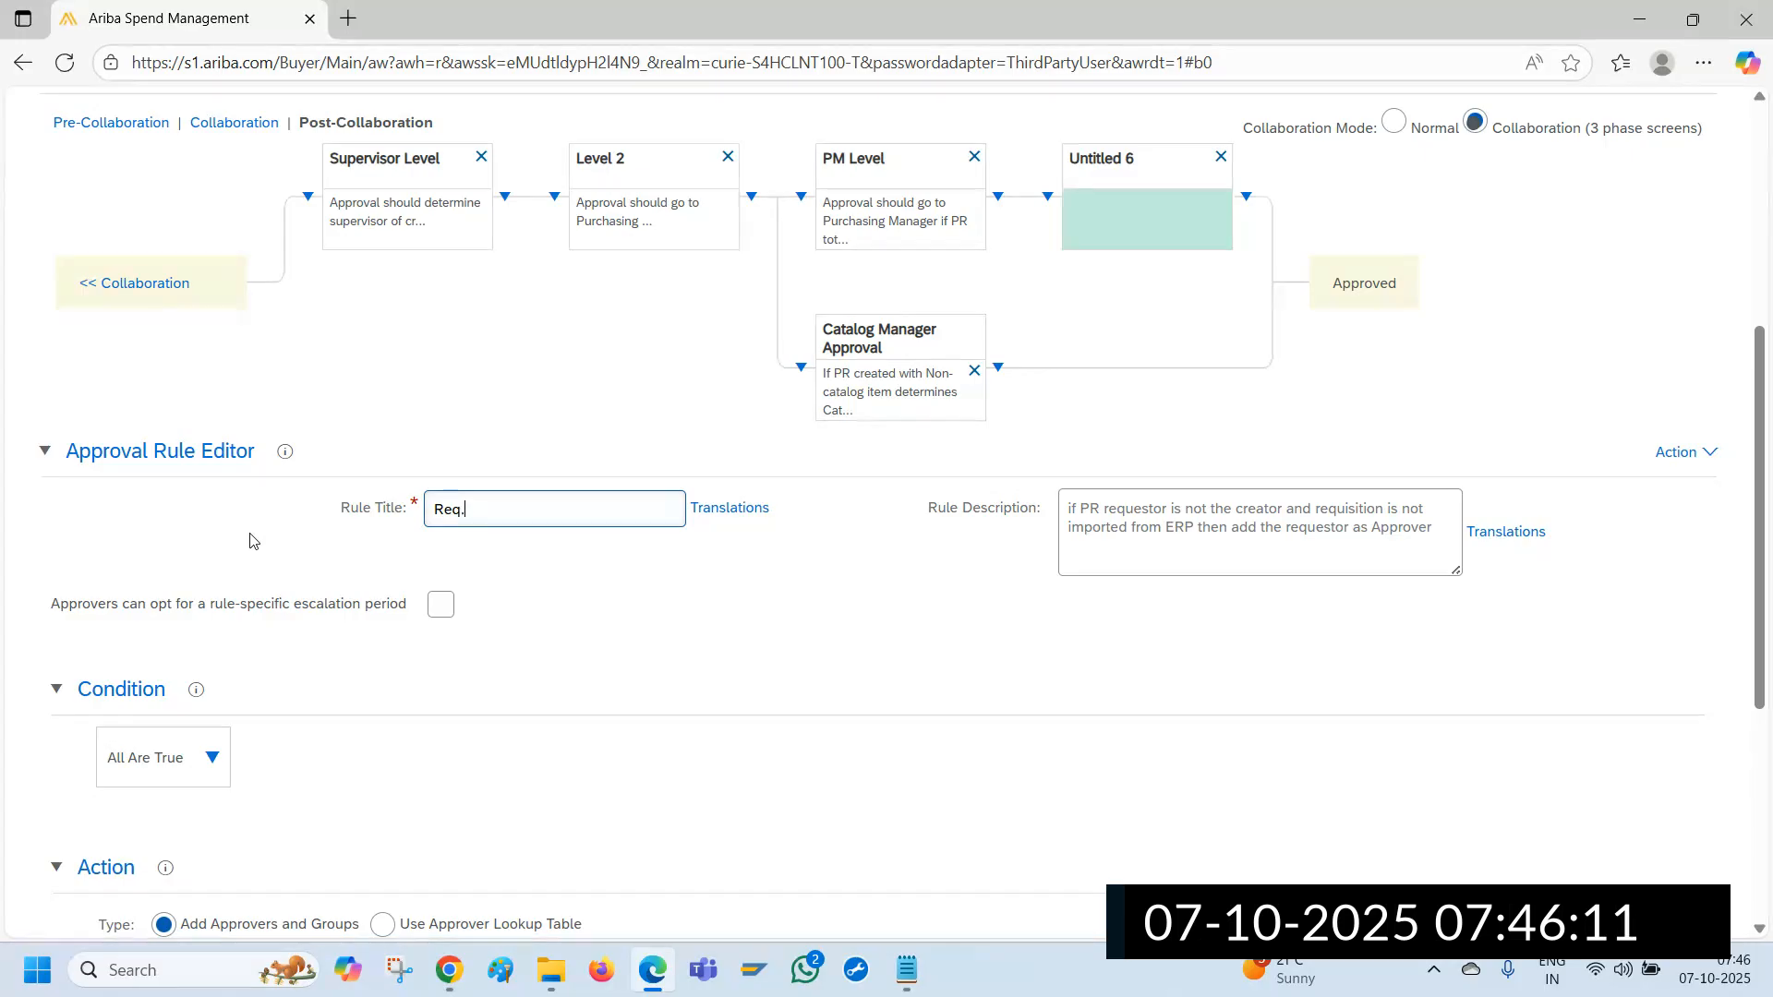
type(" level")
scroll(911, 578, "down", 1)
left_click_drag(1071, 391, 1279, 395)
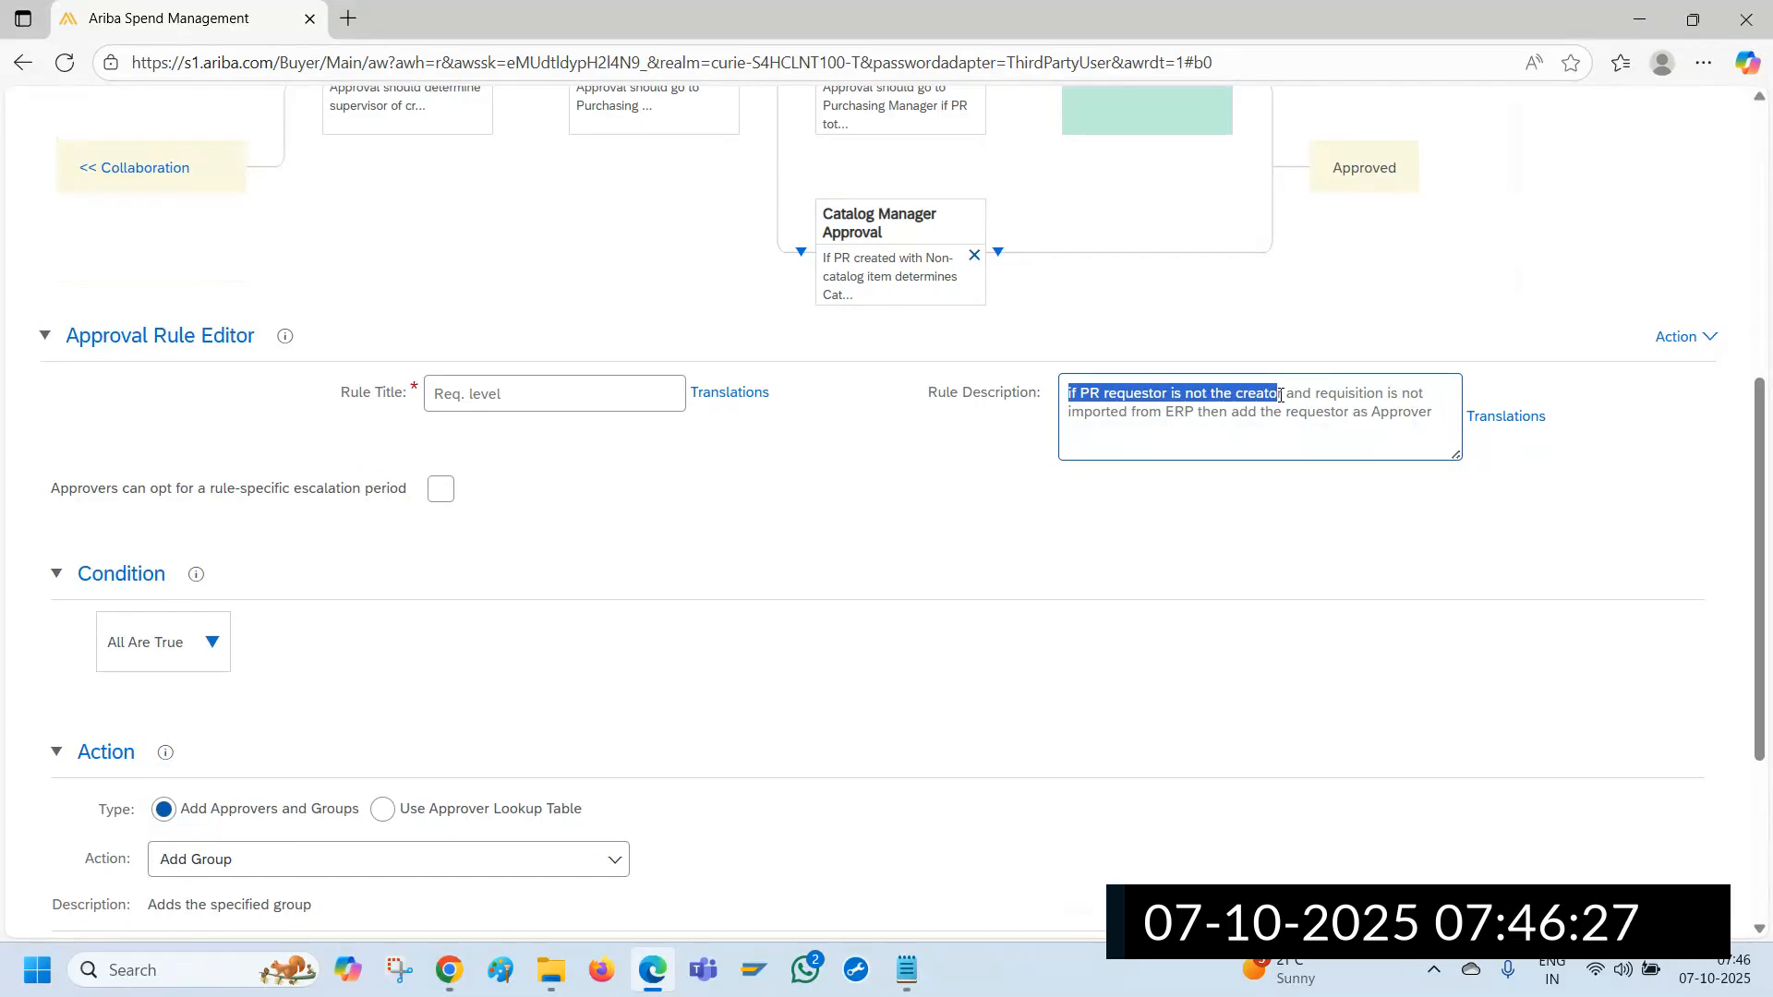
left_click_drag(1279, 395, 1200, 414)
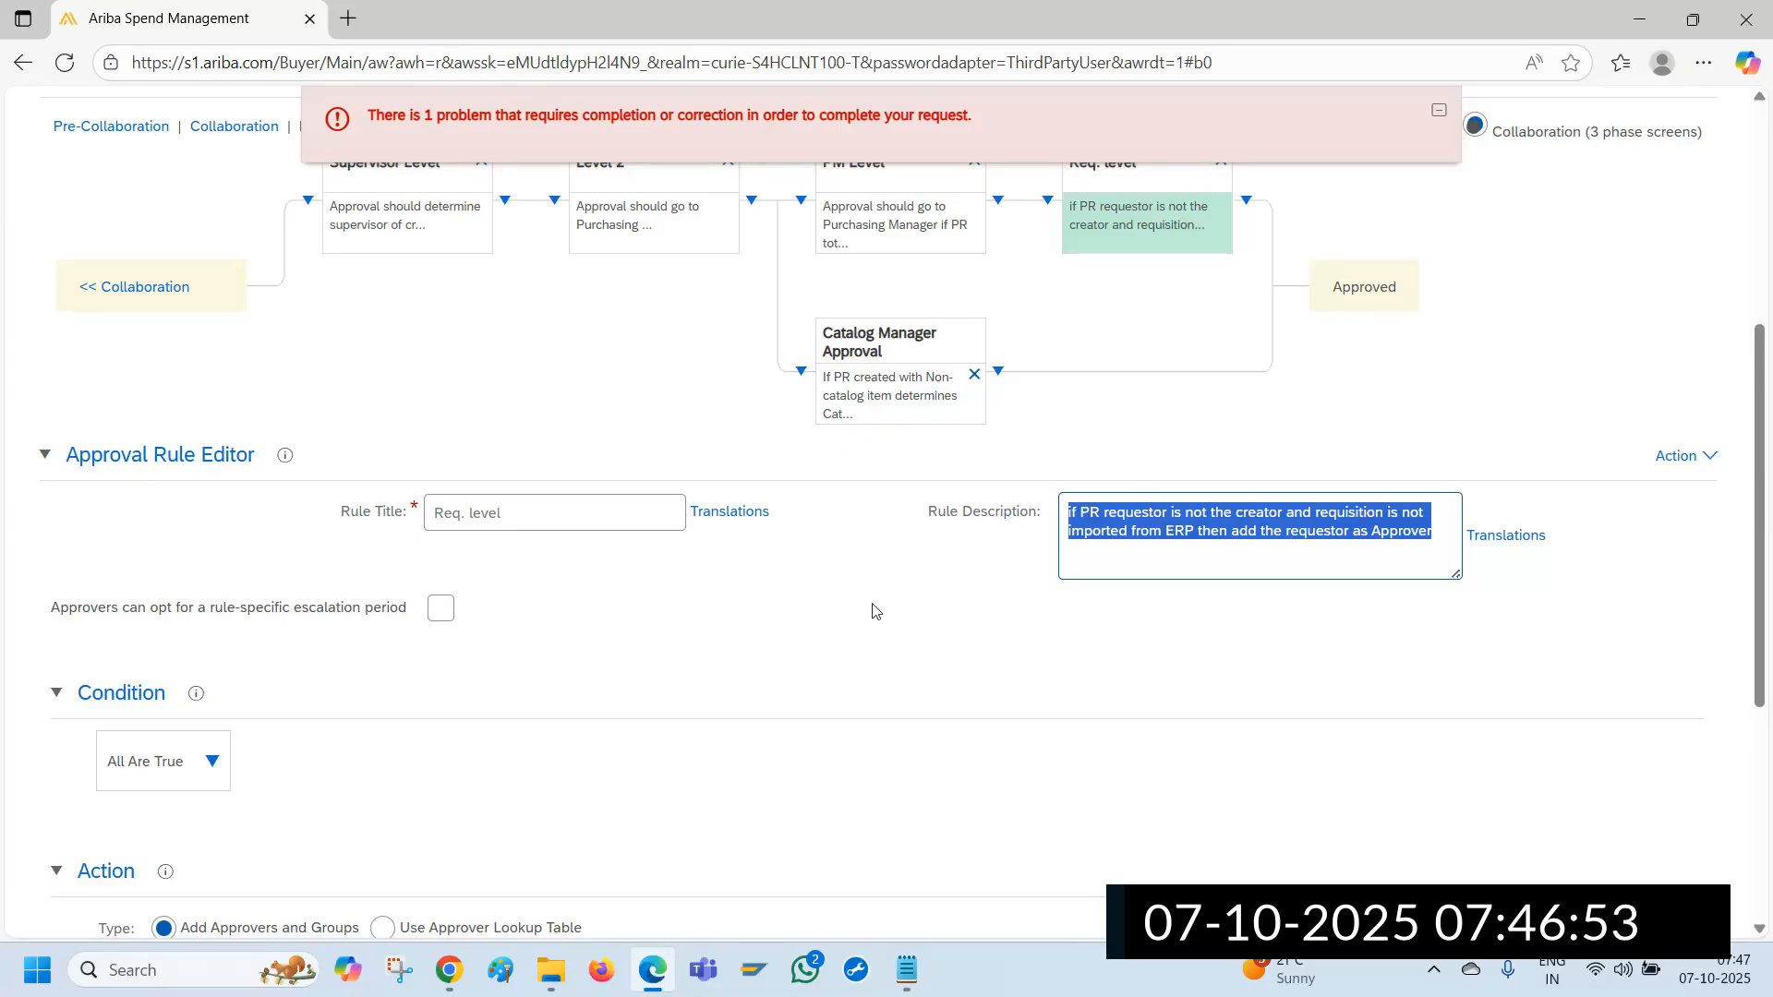
Add two All Are True subconditions under the top-level All Are True condition of the Req. level rule
scroll(752, 628, "down", 3)
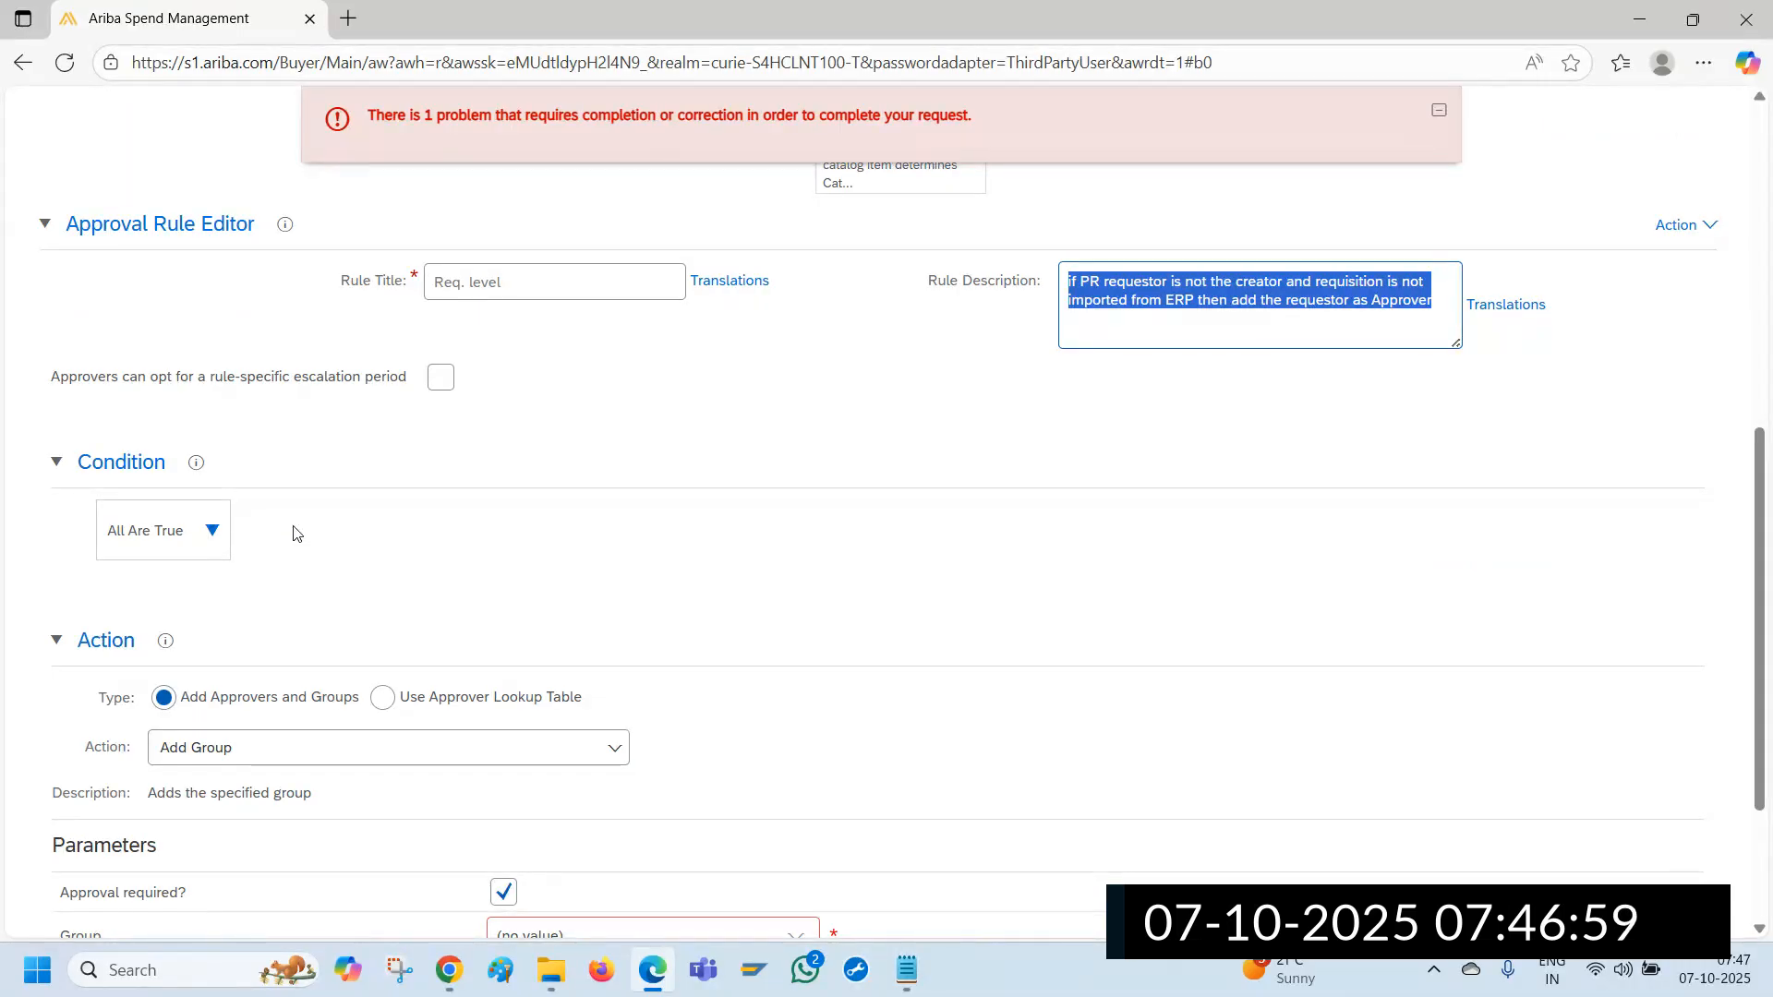
left_click(212, 541)
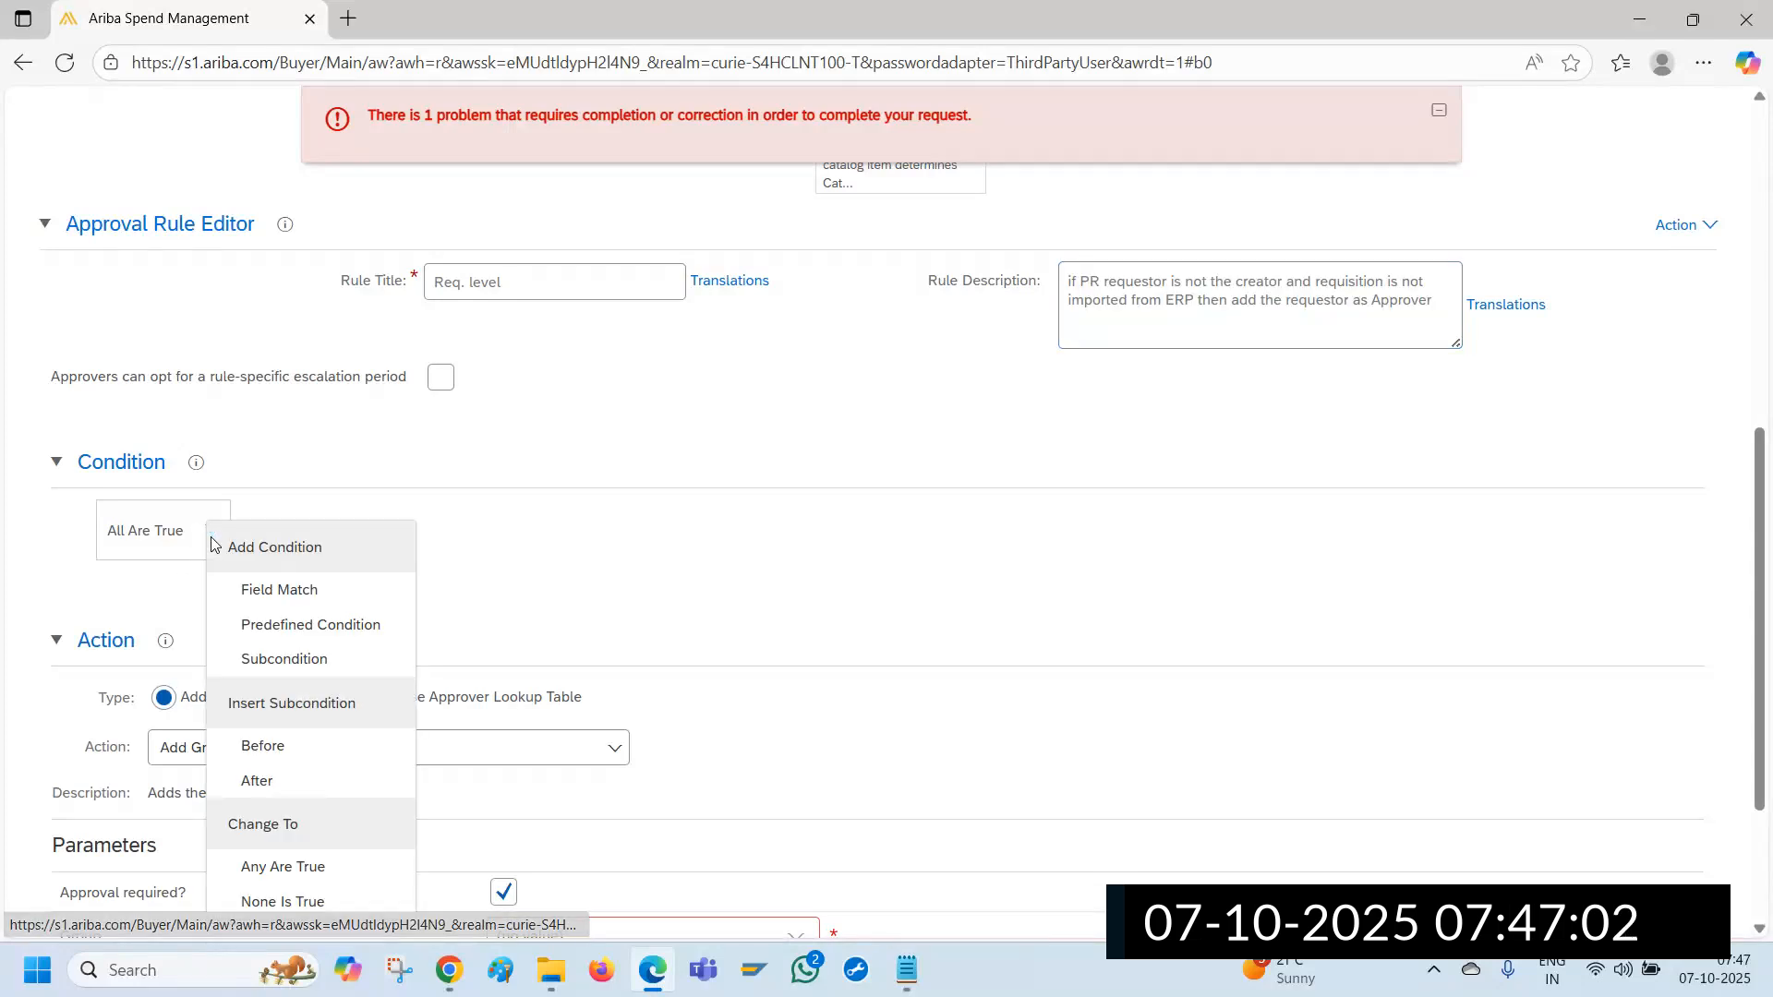
left_click(311, 661)
scroll(296, 661, "down", 2)
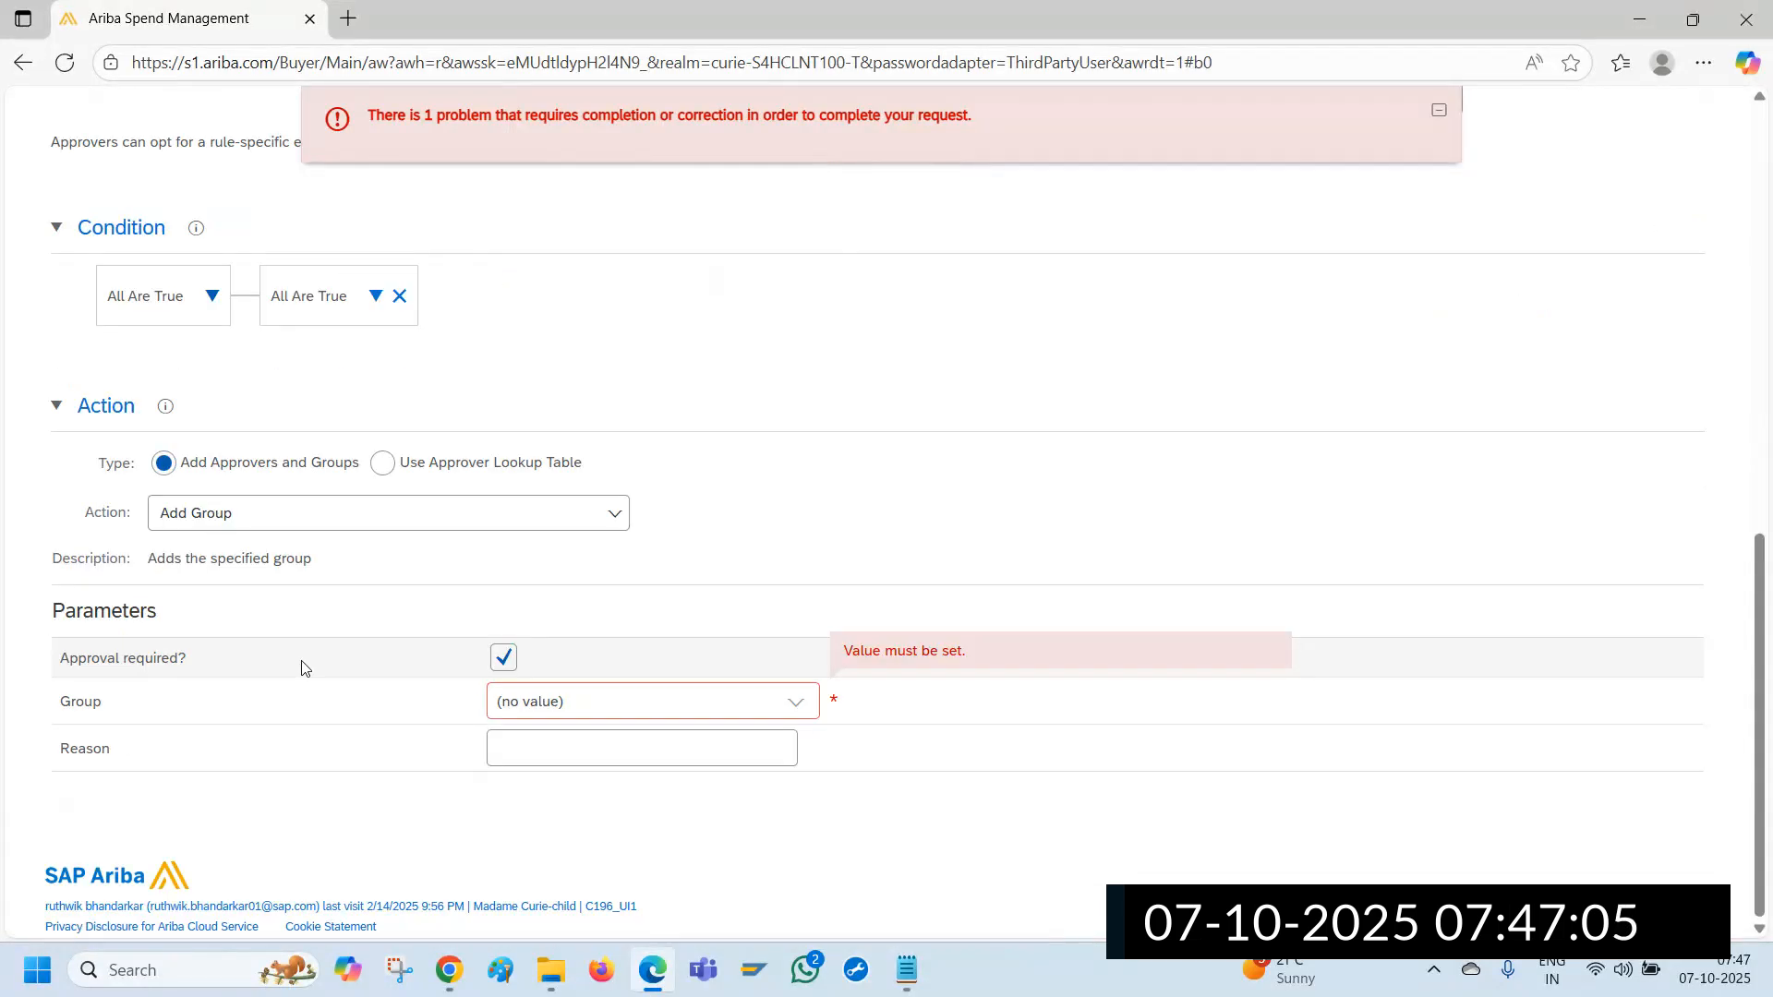
scroll(292, 464, "up", 1)
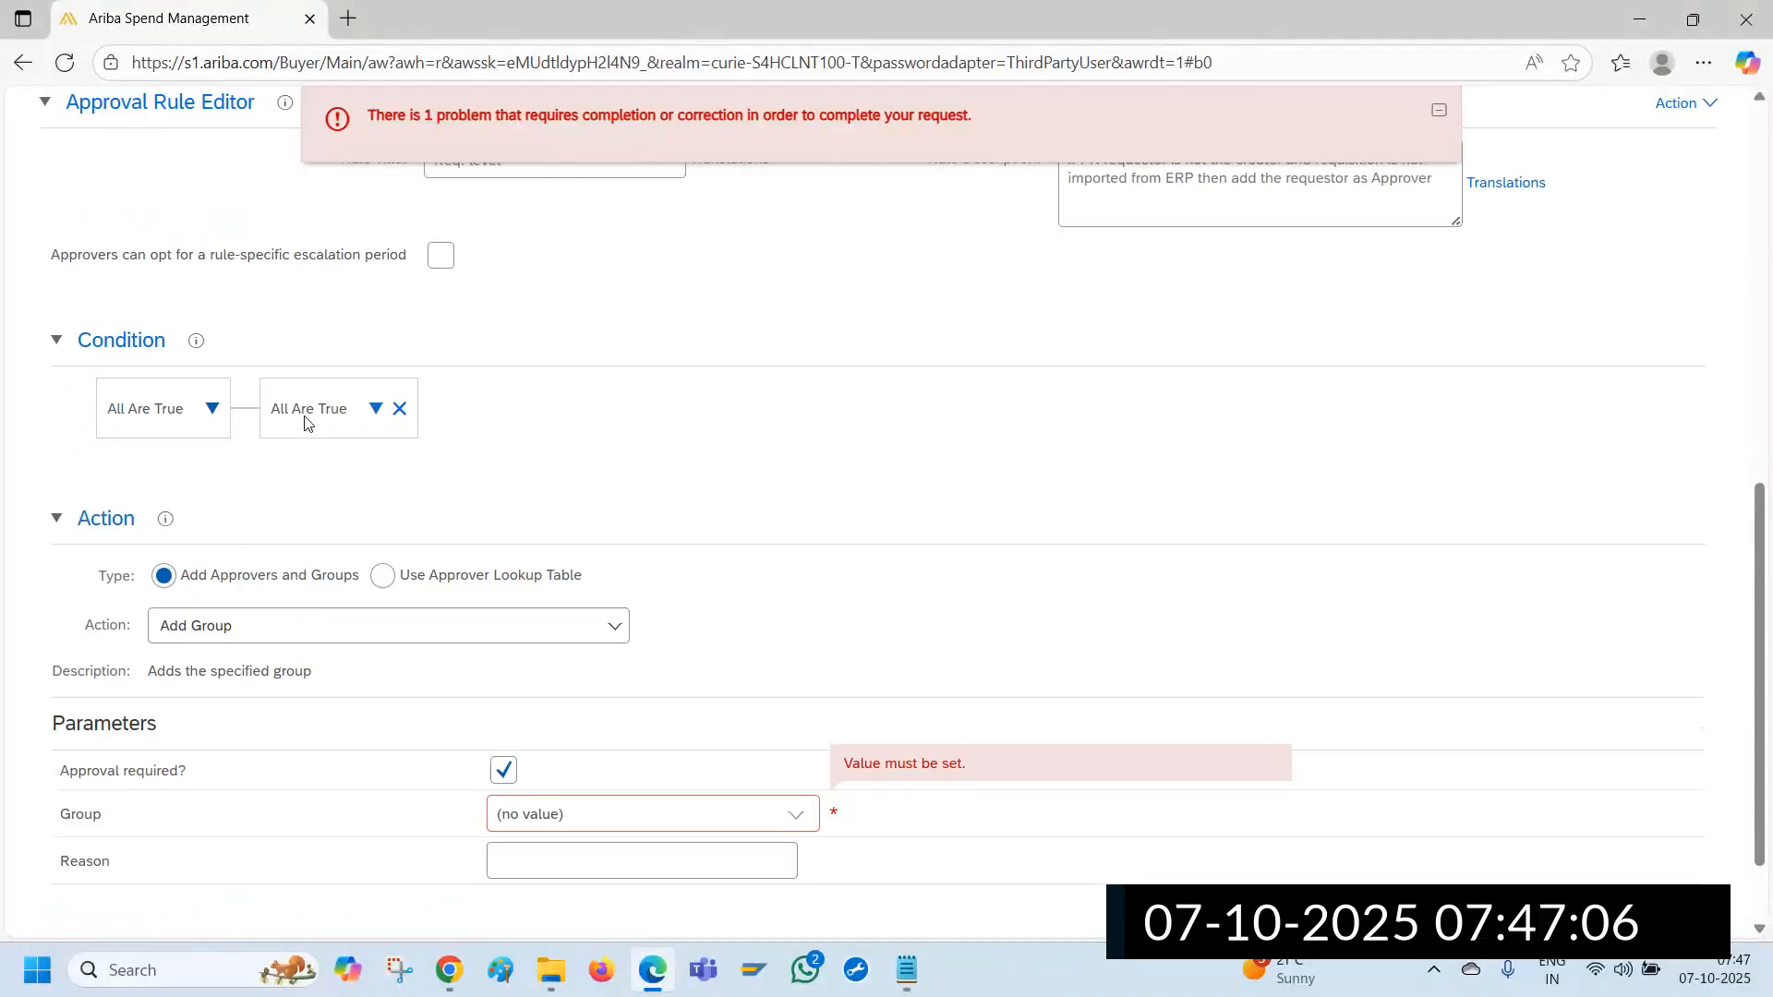
left_click(211, 412)
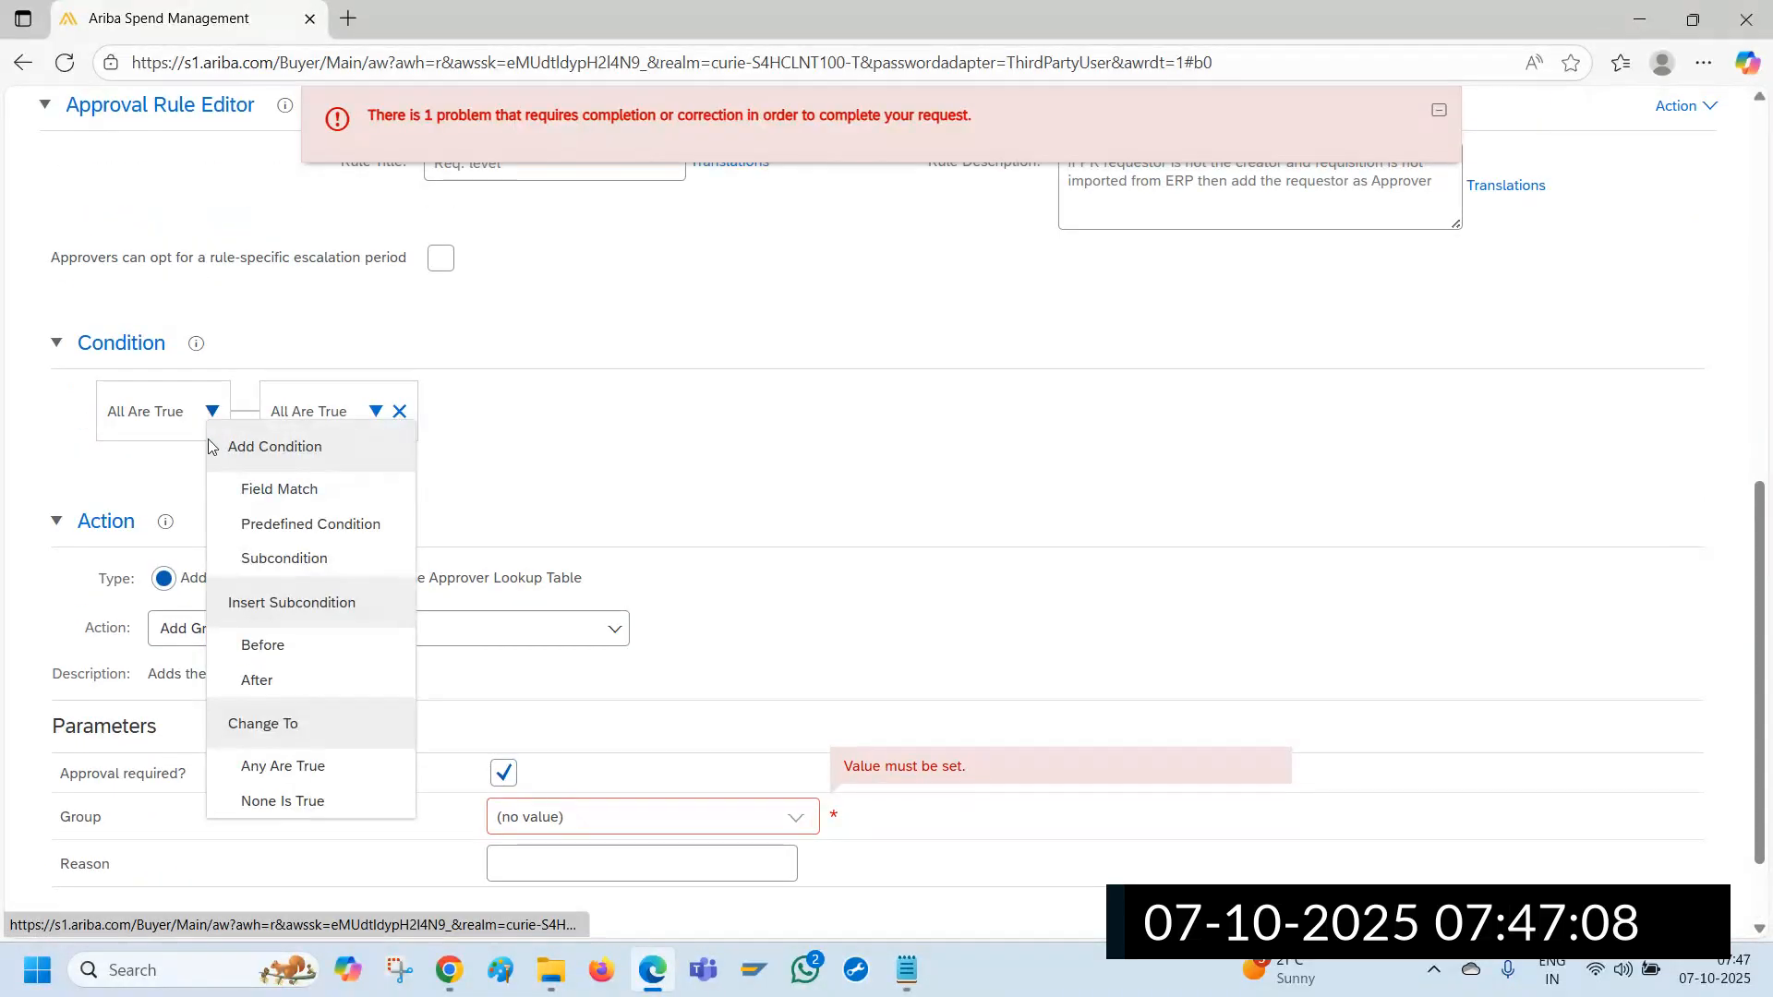
left_click(303, 562)
scroll(515, 563, "up", 2)
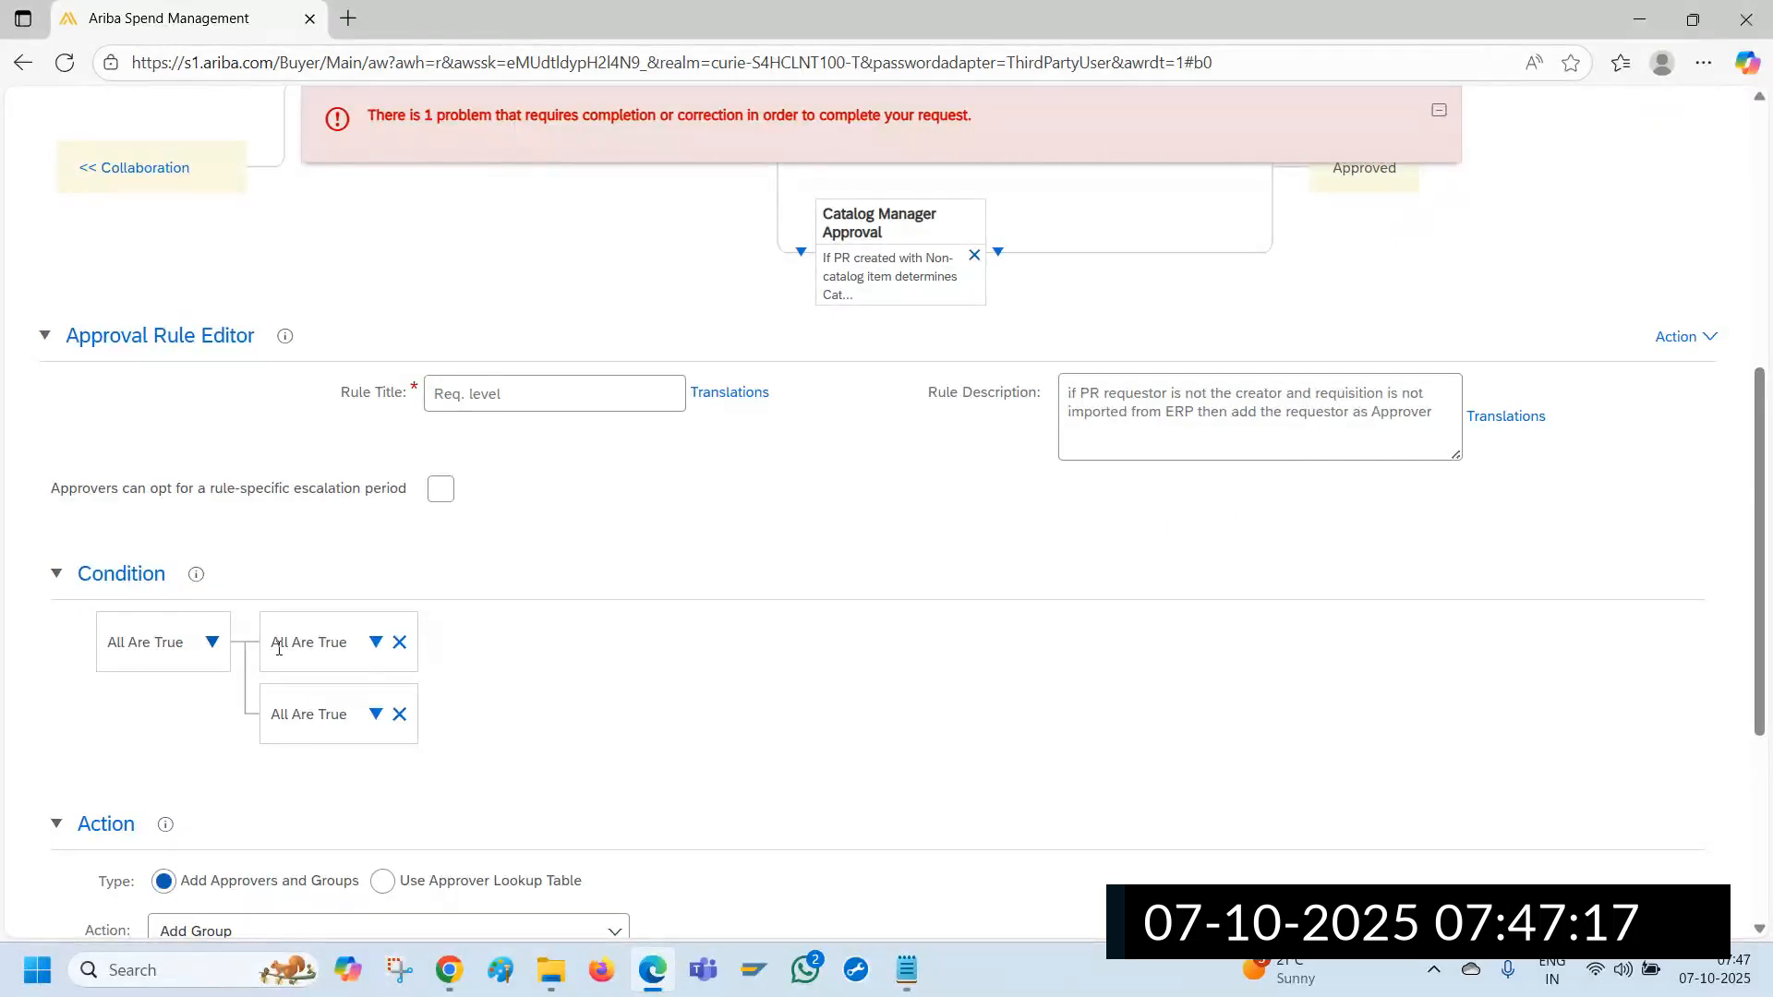
left_click_drag(279, 647, 362, 648)
left_click(293, 717)
key("shift+End")
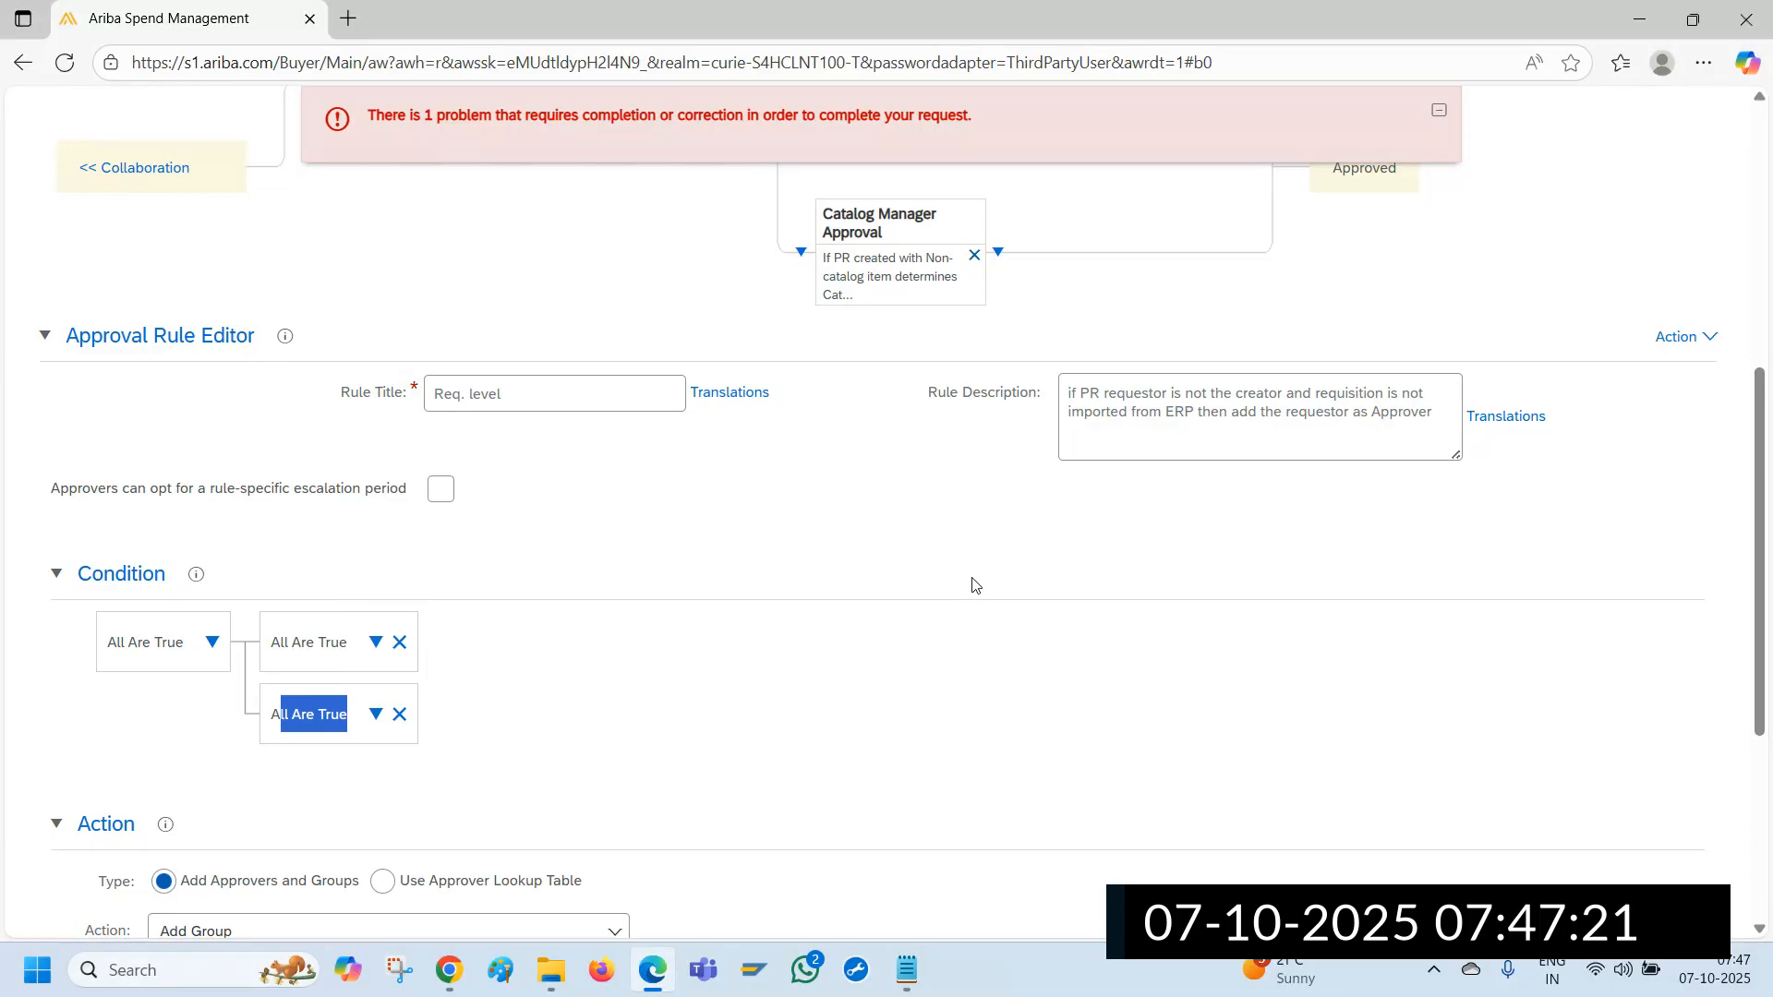
left_click(540, 653)
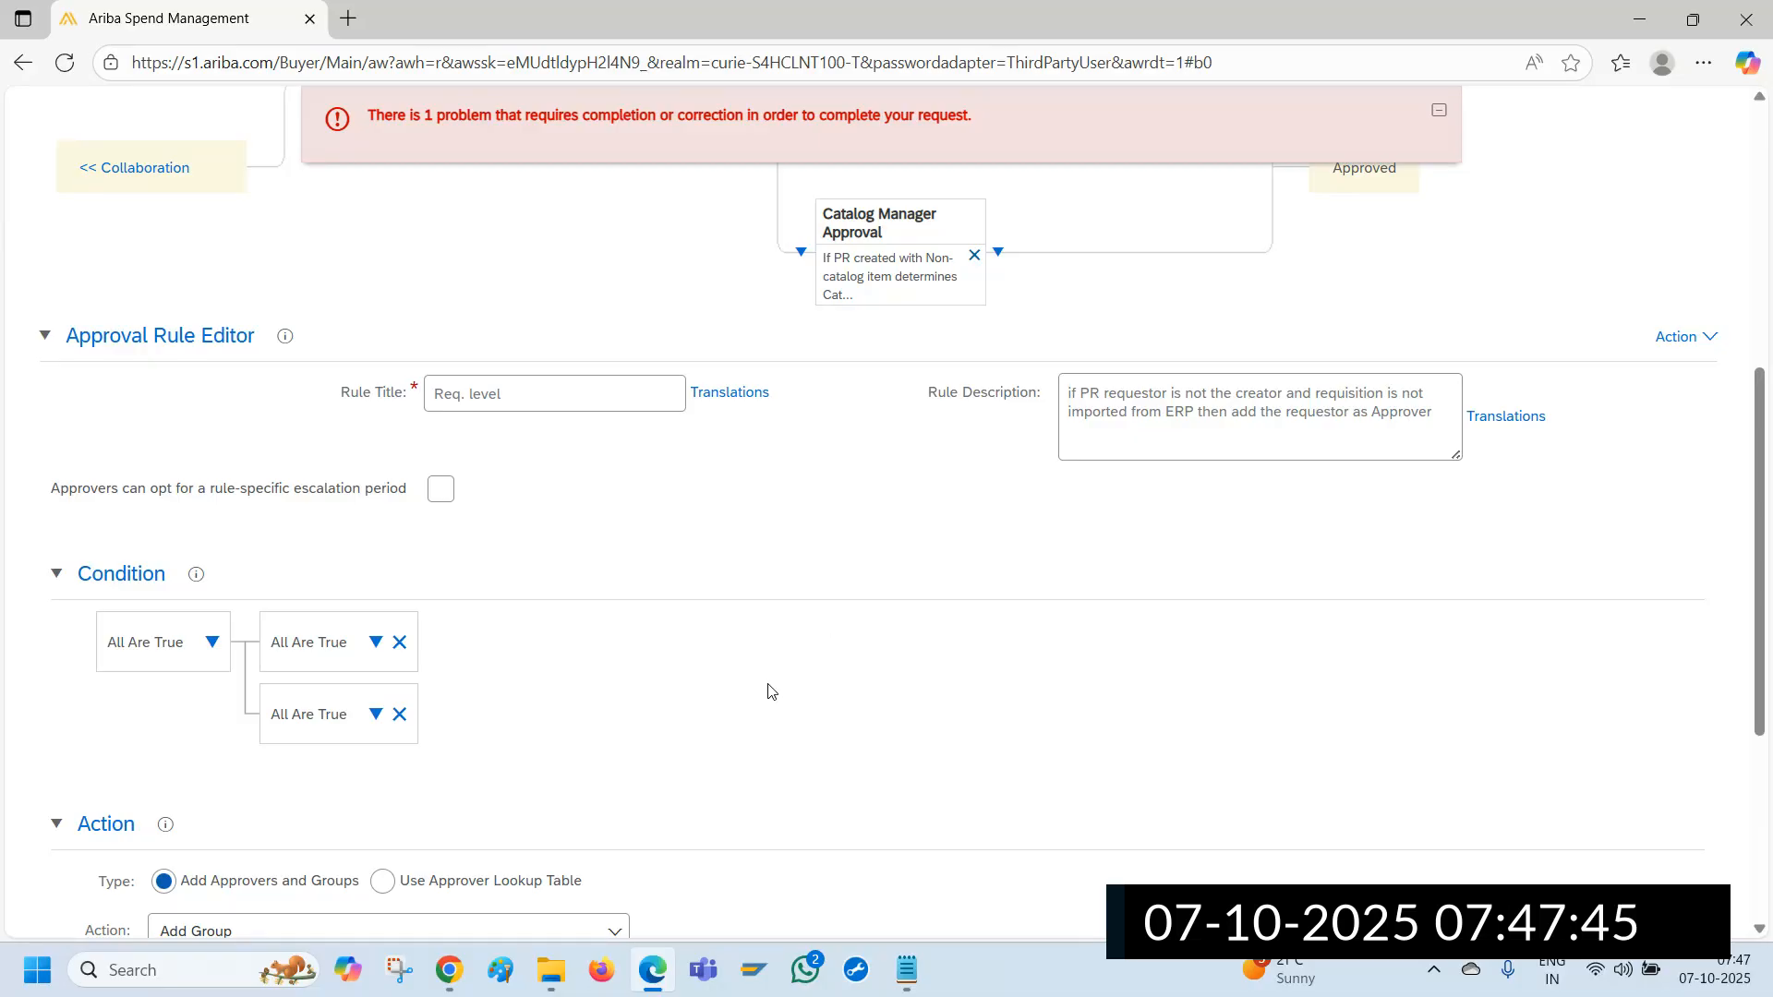
Add the predefined condition "Preparer Is Not Requester" under the first All Are True subcondition
scroll(736, 694, "down", 1)
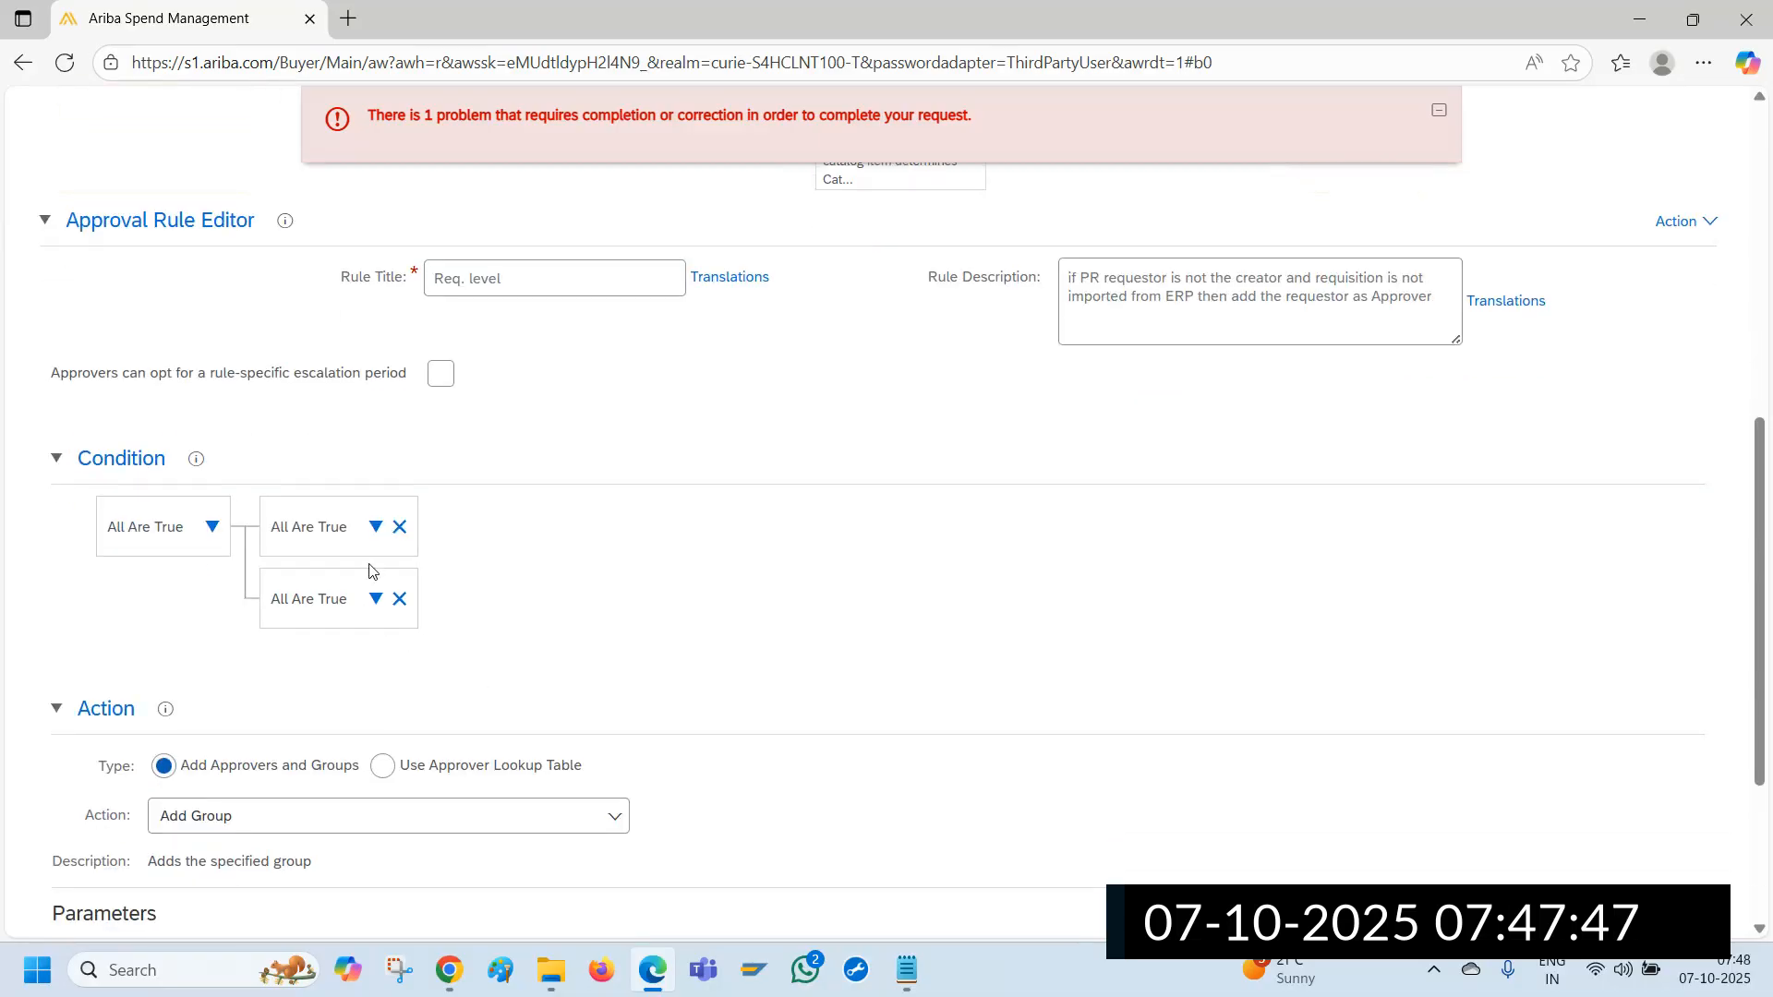
left_click(377, 530)
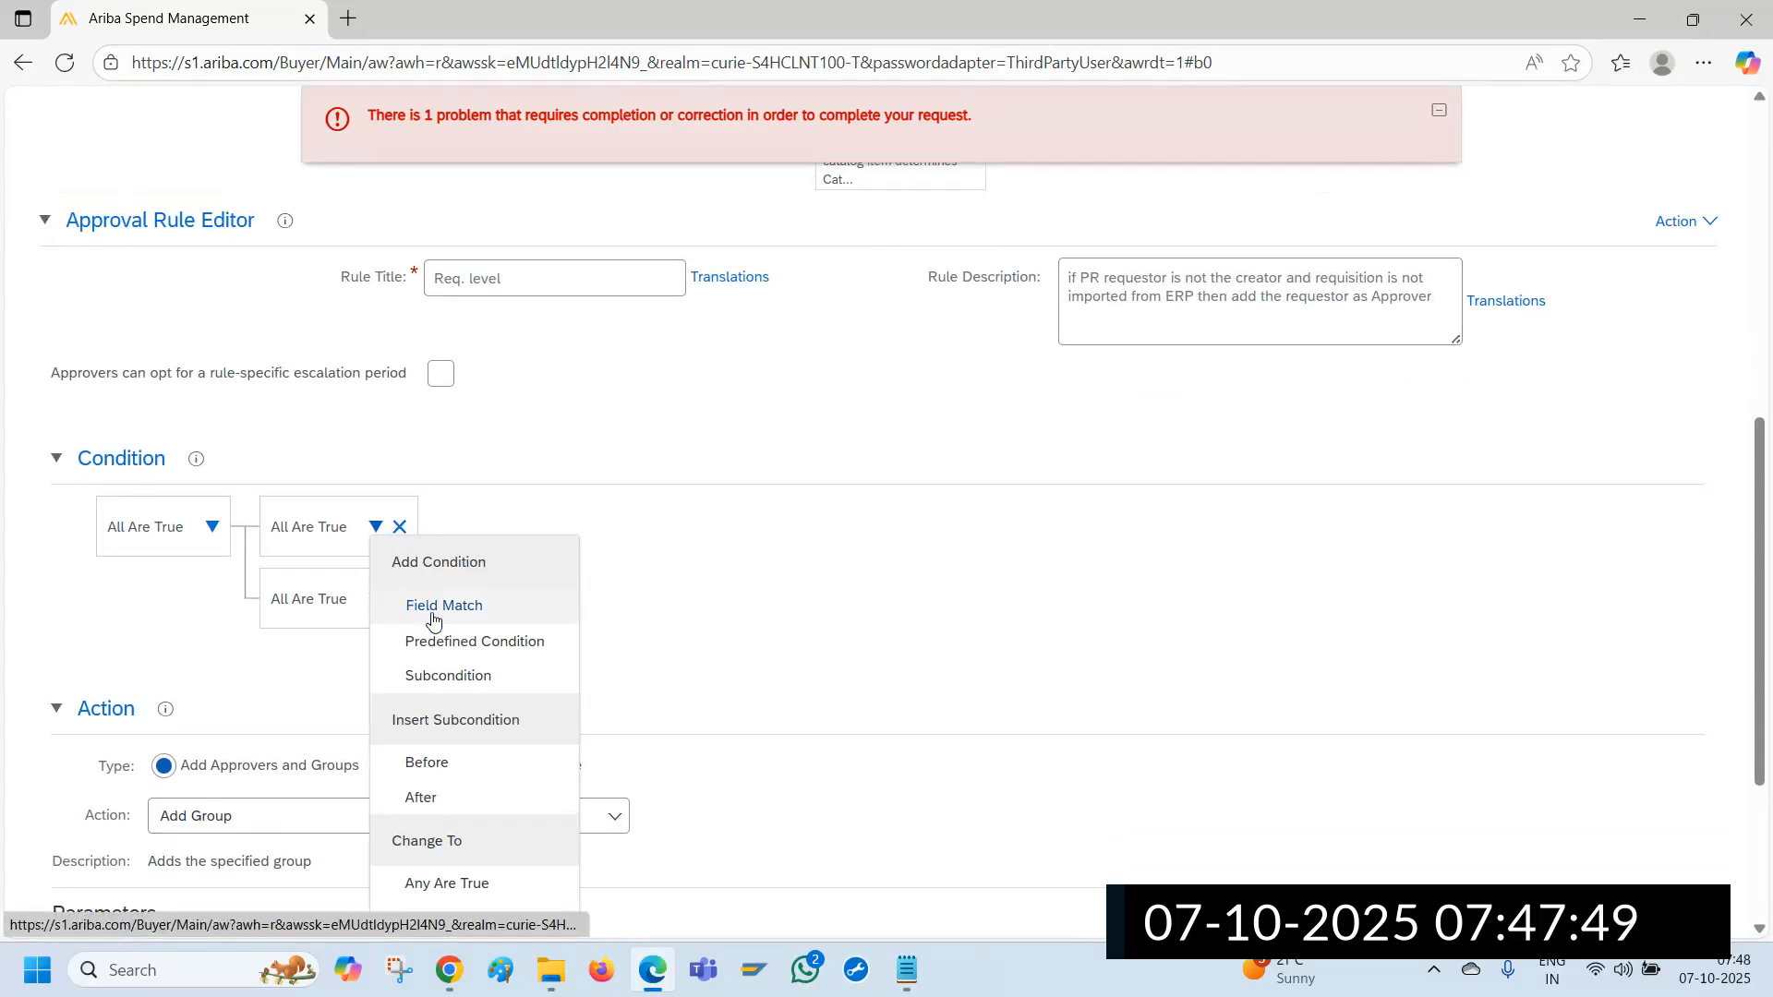
left_click(476, 641)
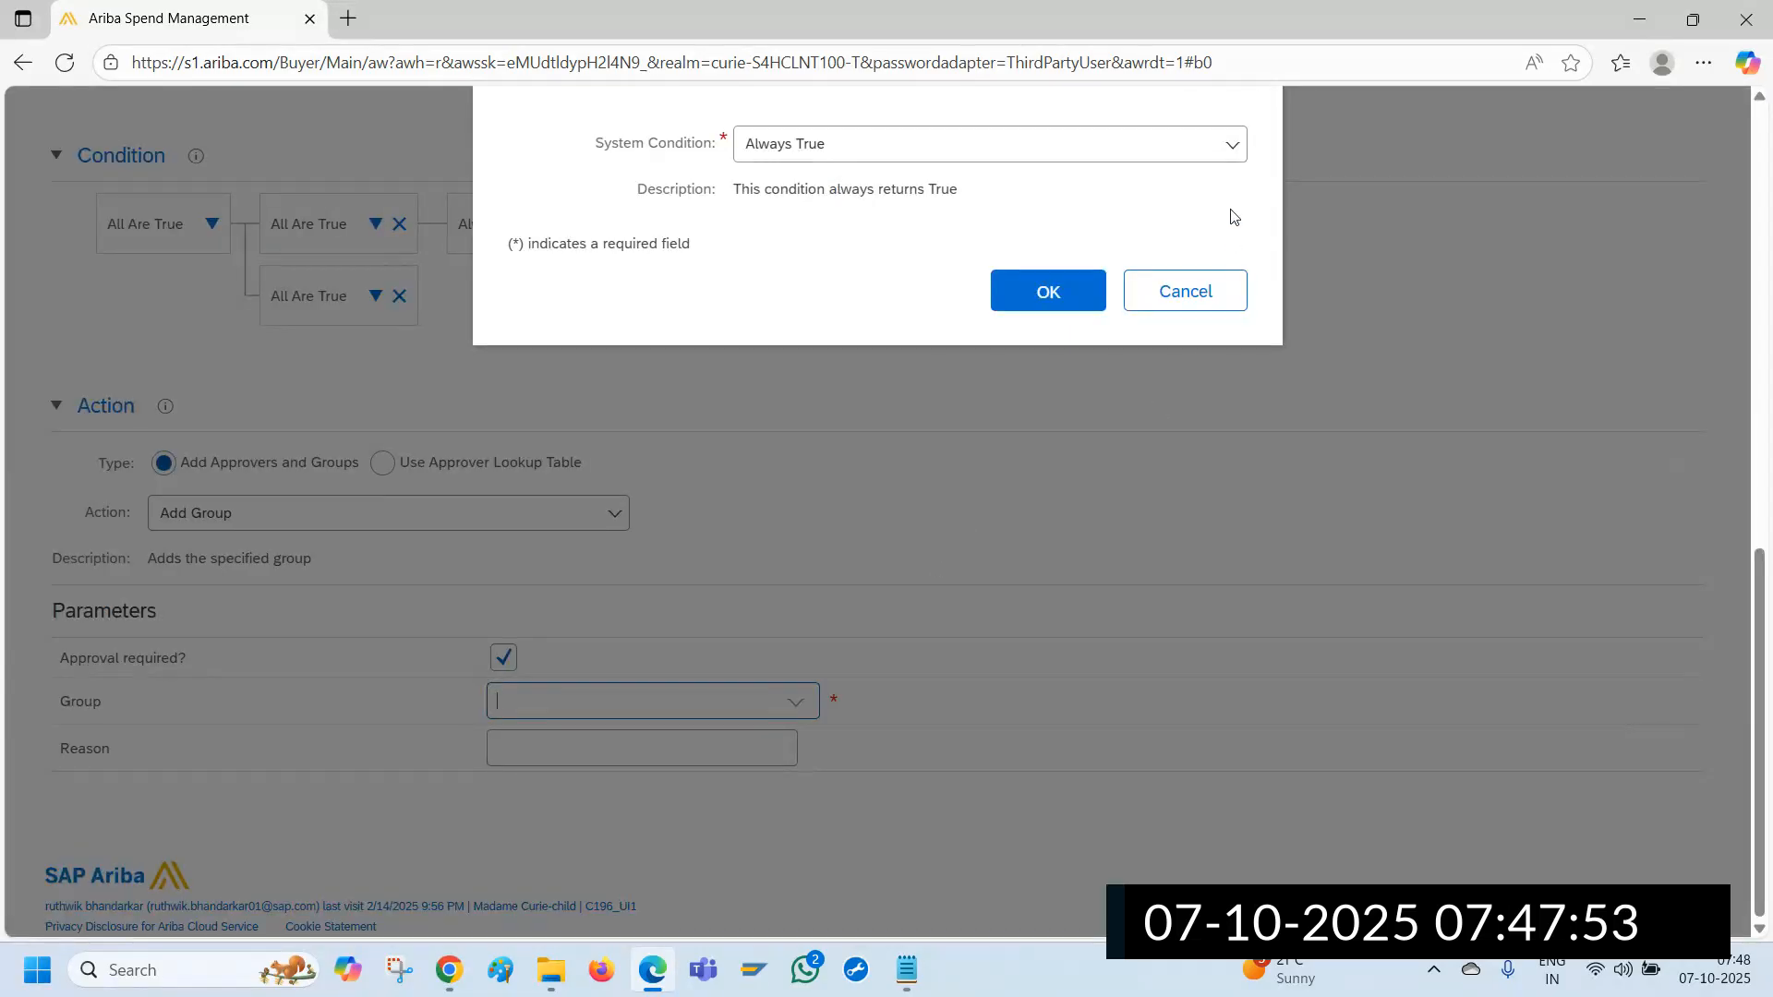
left_click(1231, 153)
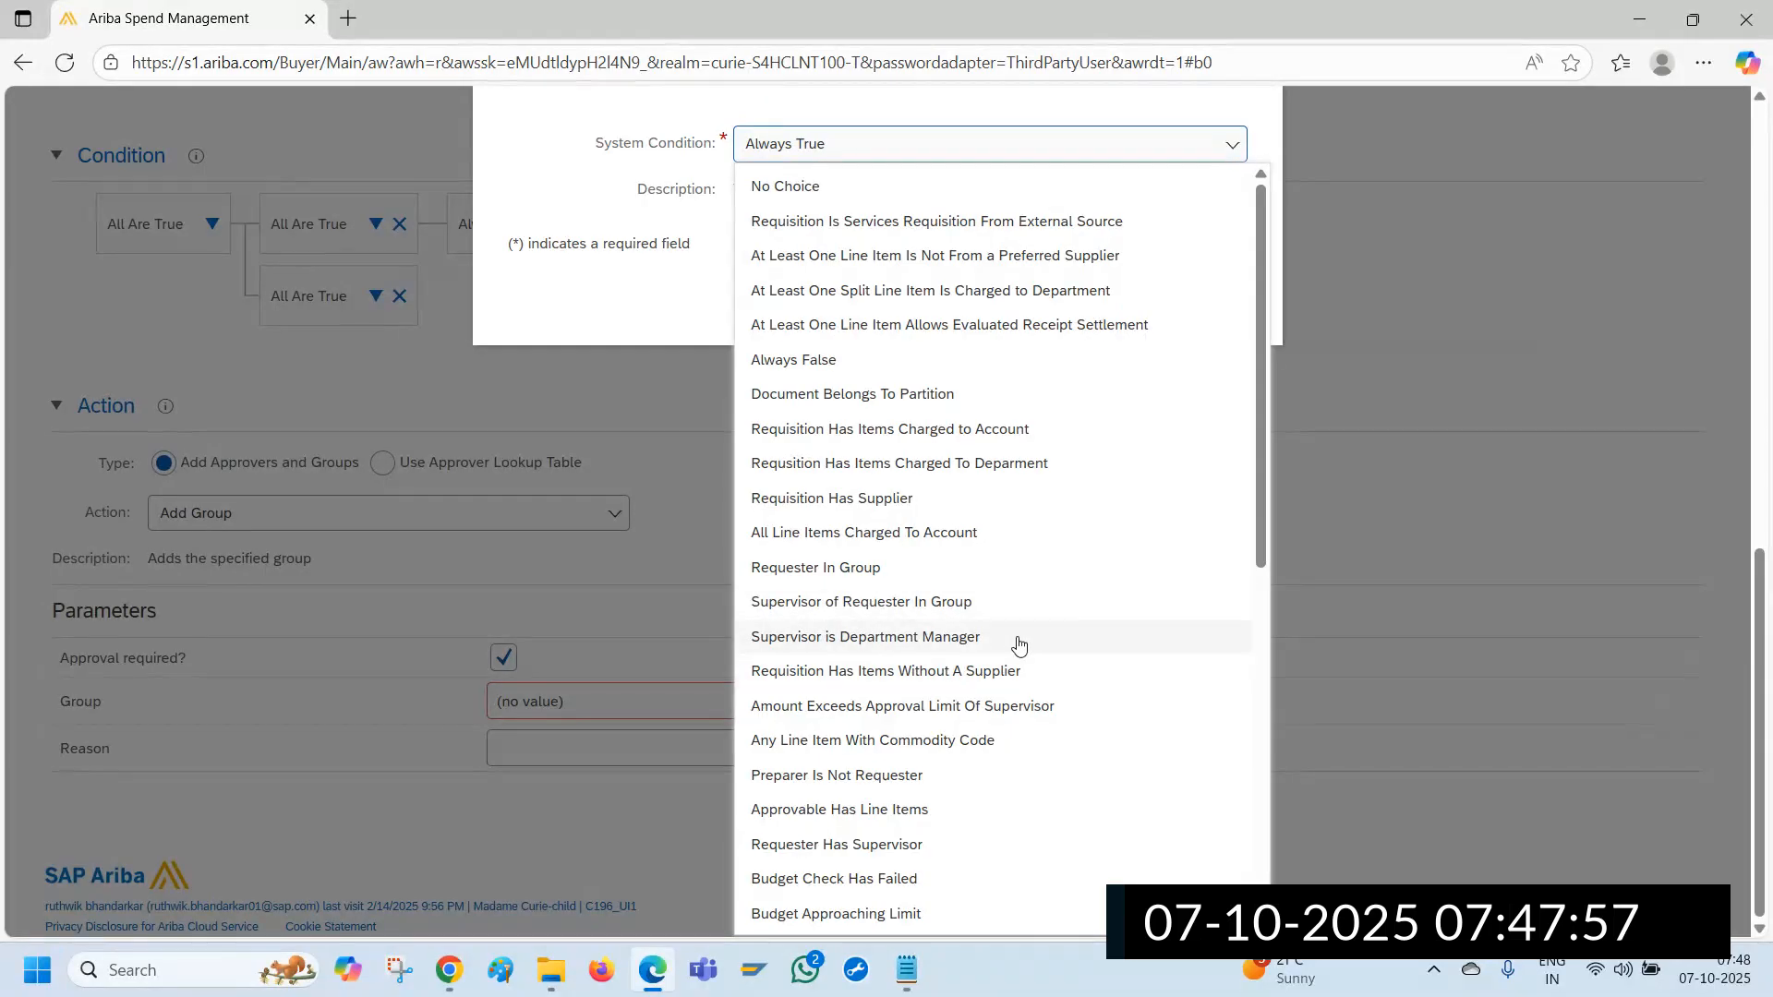
left_click(879, 784)
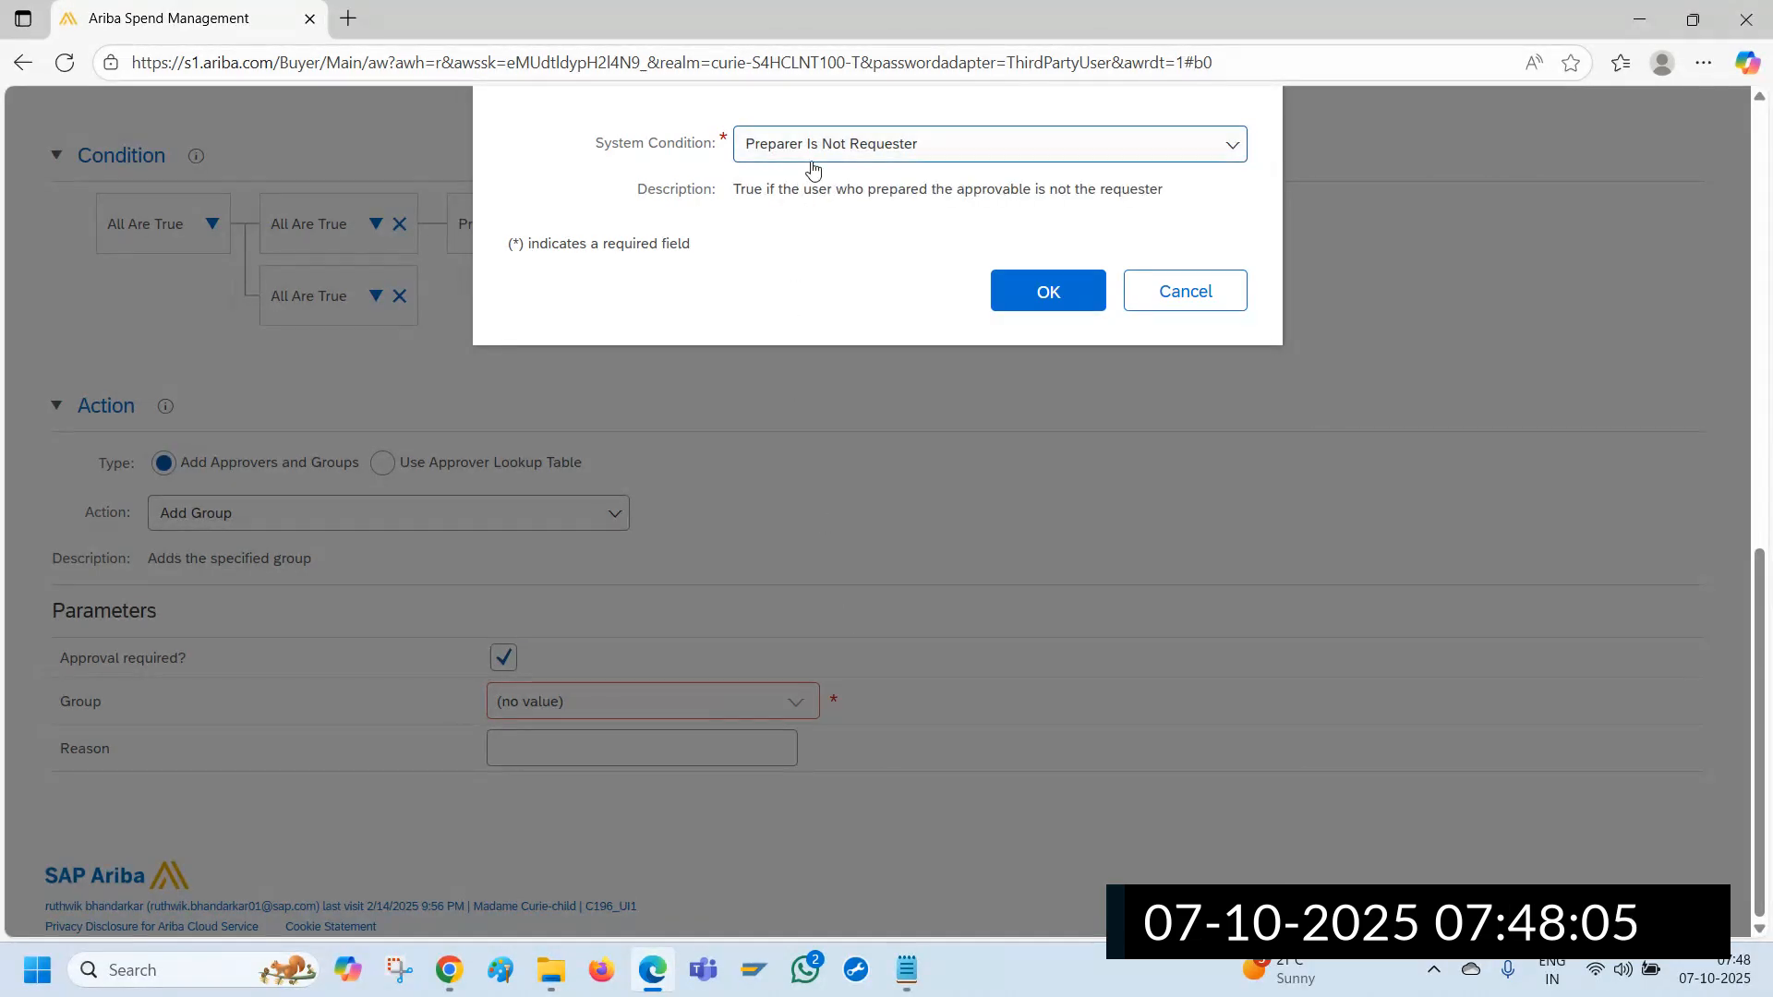
scroll(796, 402, "up", 1)
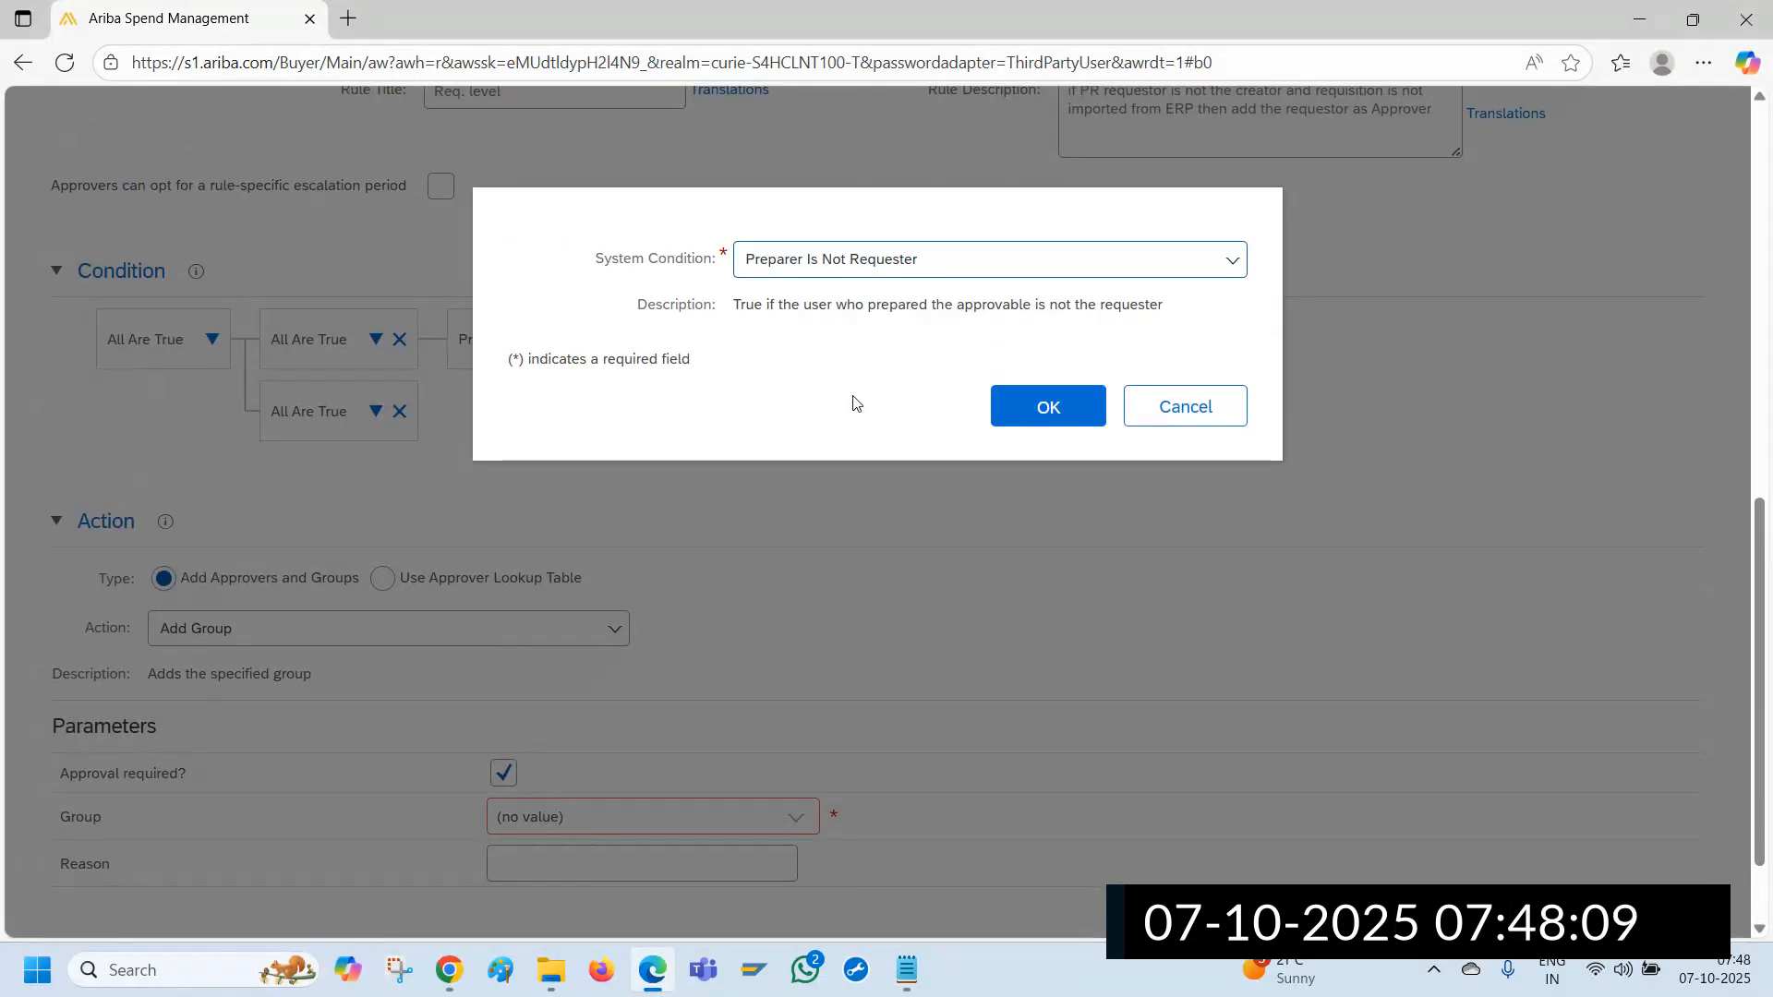
left_click_drag(745, 312, 1165, 315)
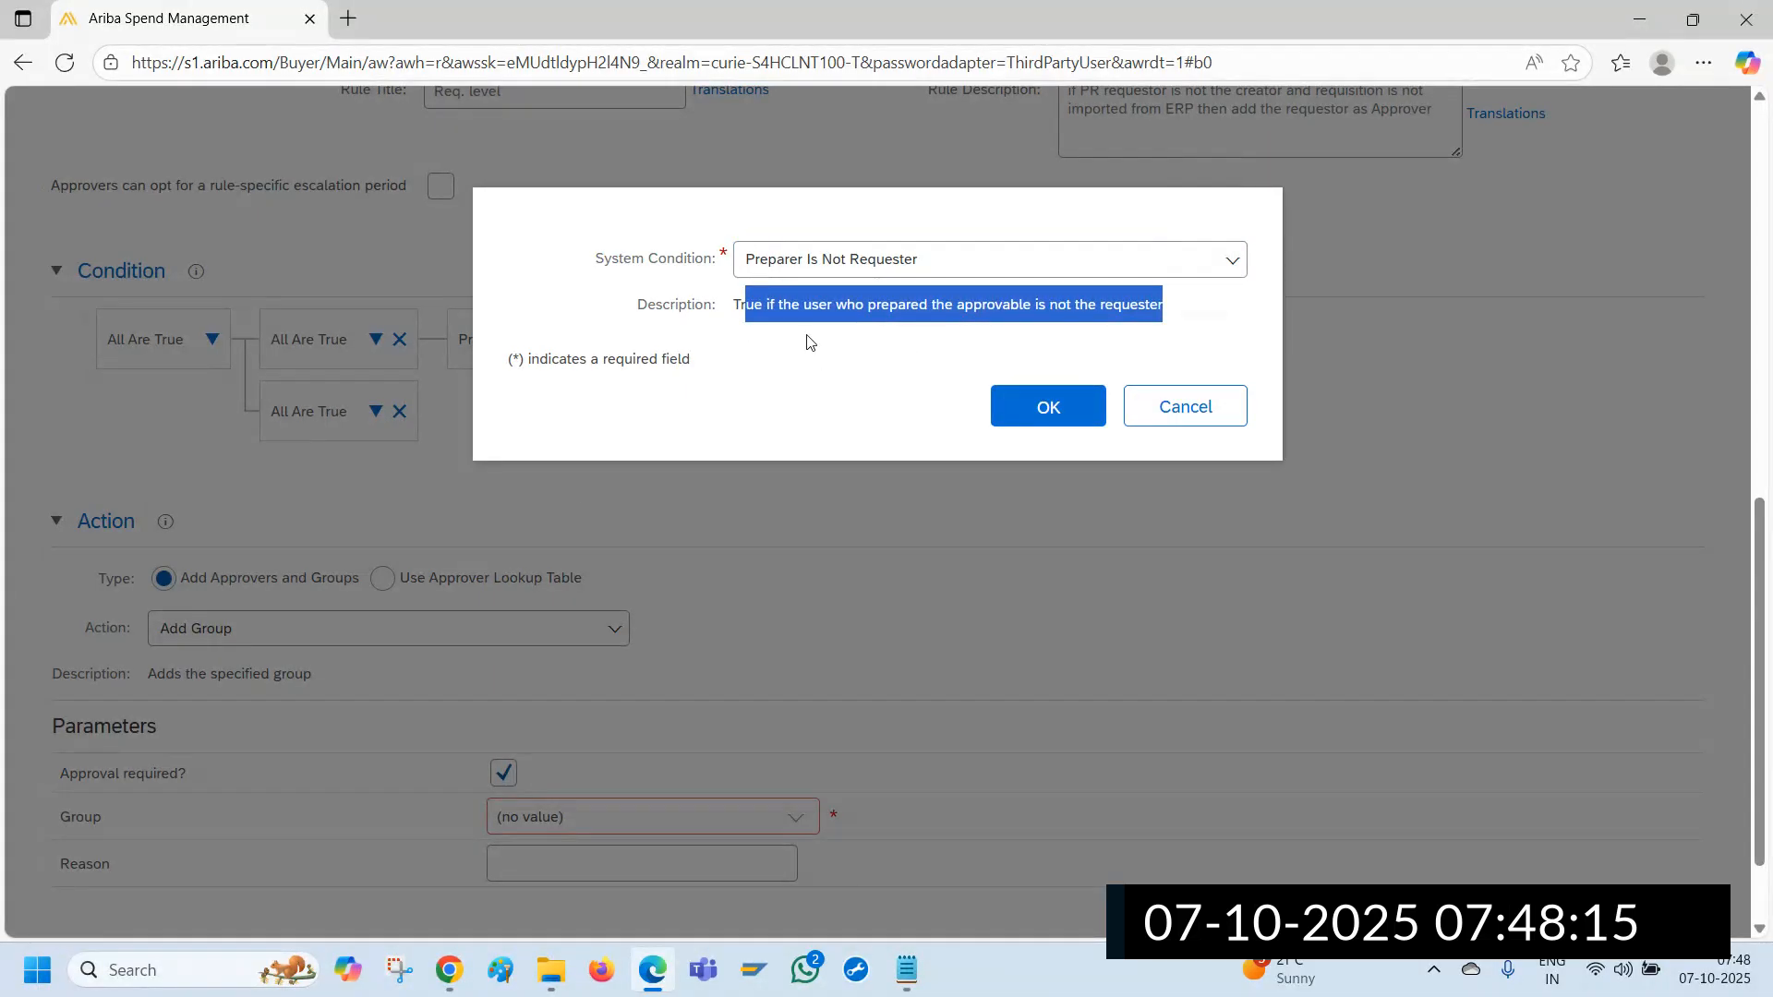
left_click(1069, 417)
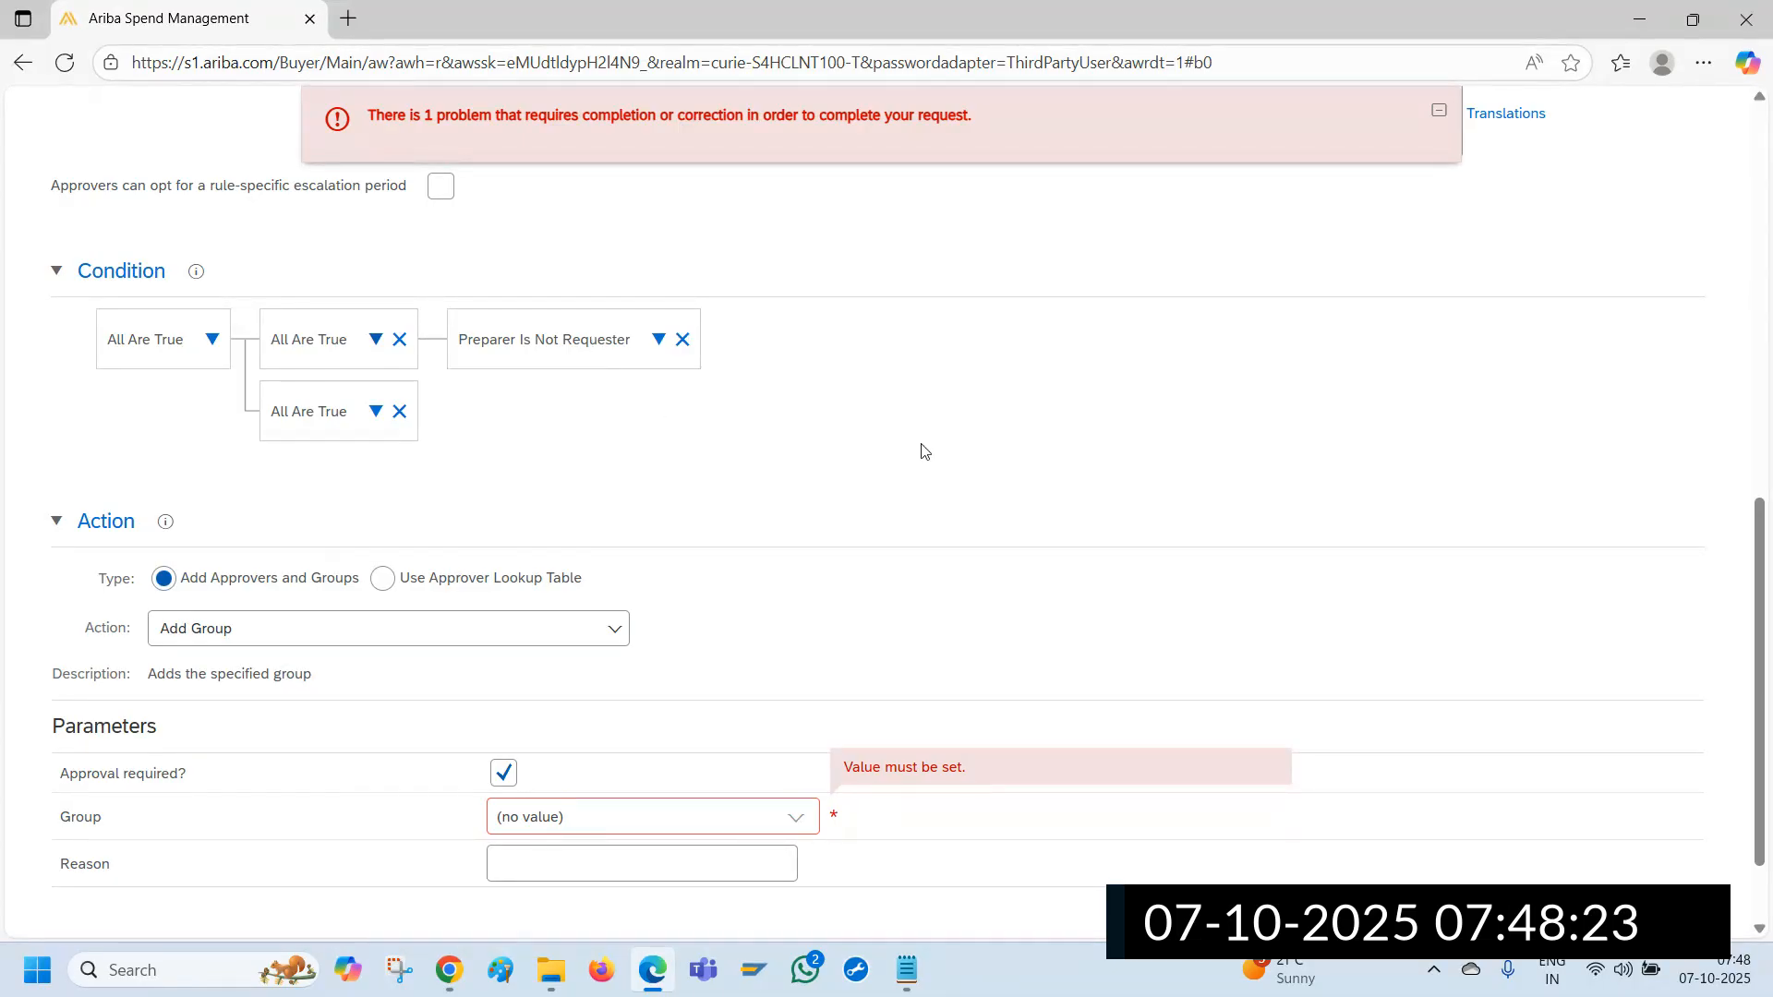
Start a field comparison condition under the second All Are True subcondition to cover the "imported from ERP" requirement
scroll(926, 451, "up", 3)
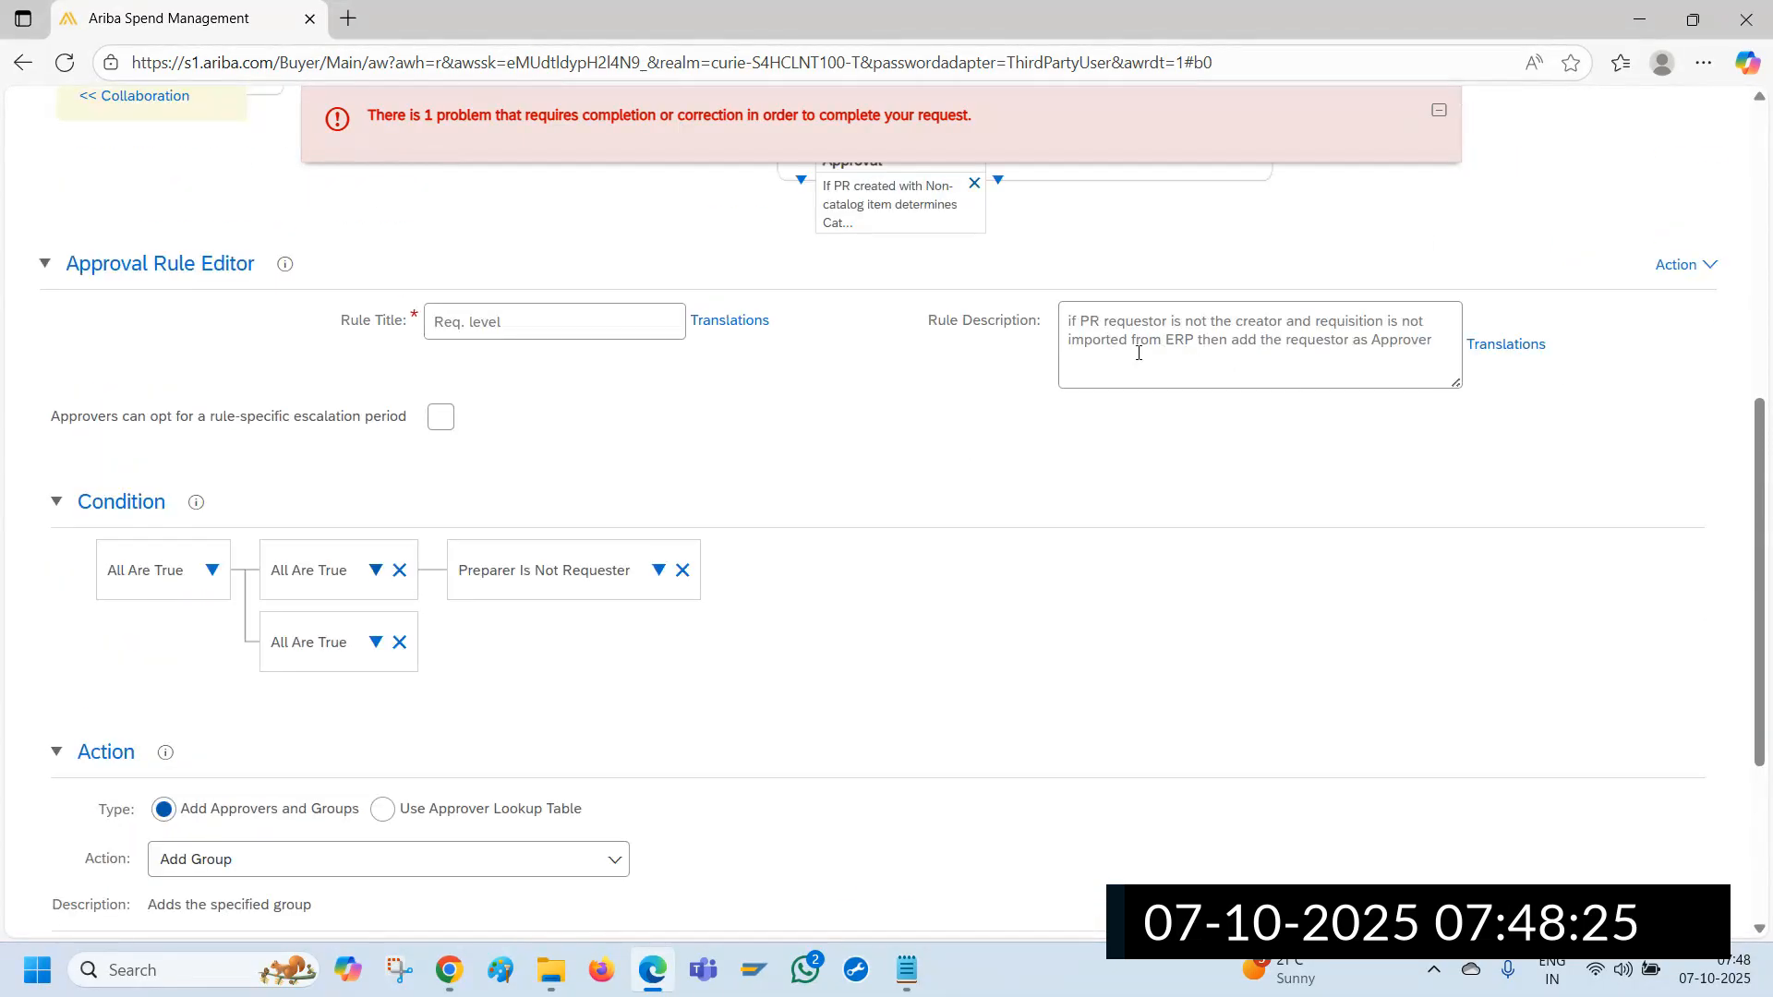
left_click_drag(1068, 342, 1194, 344)
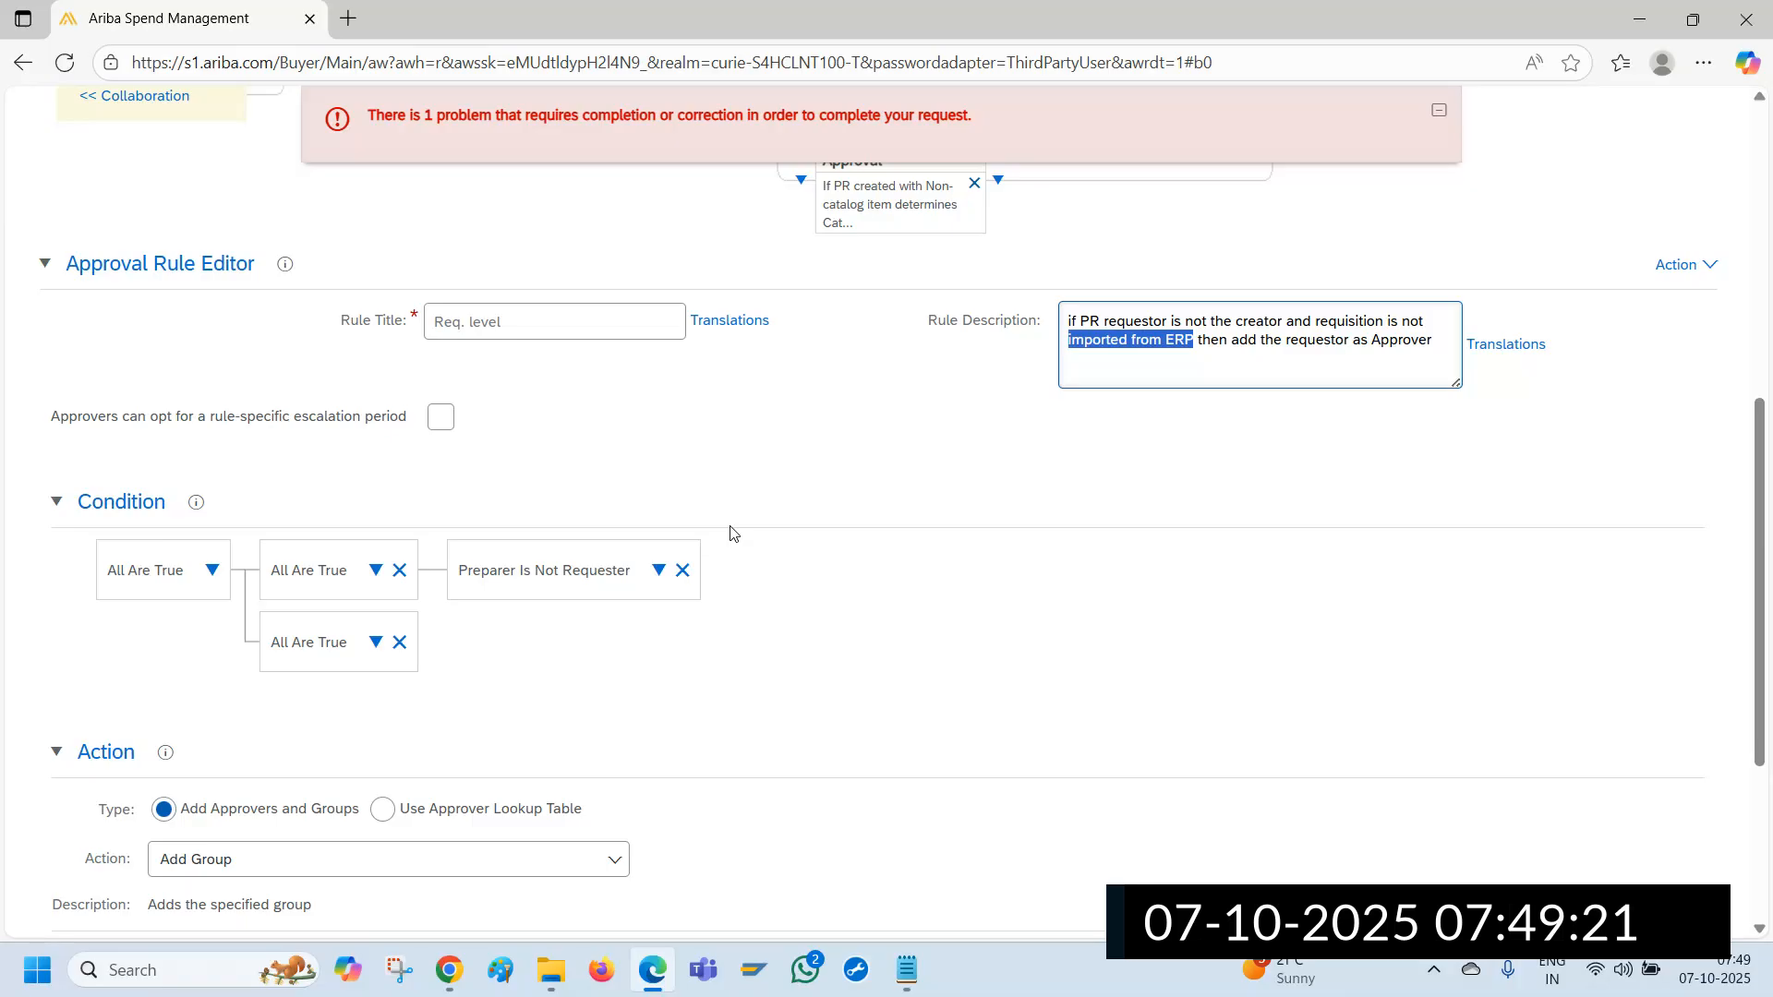
scroll(592, 554, "down", 1)
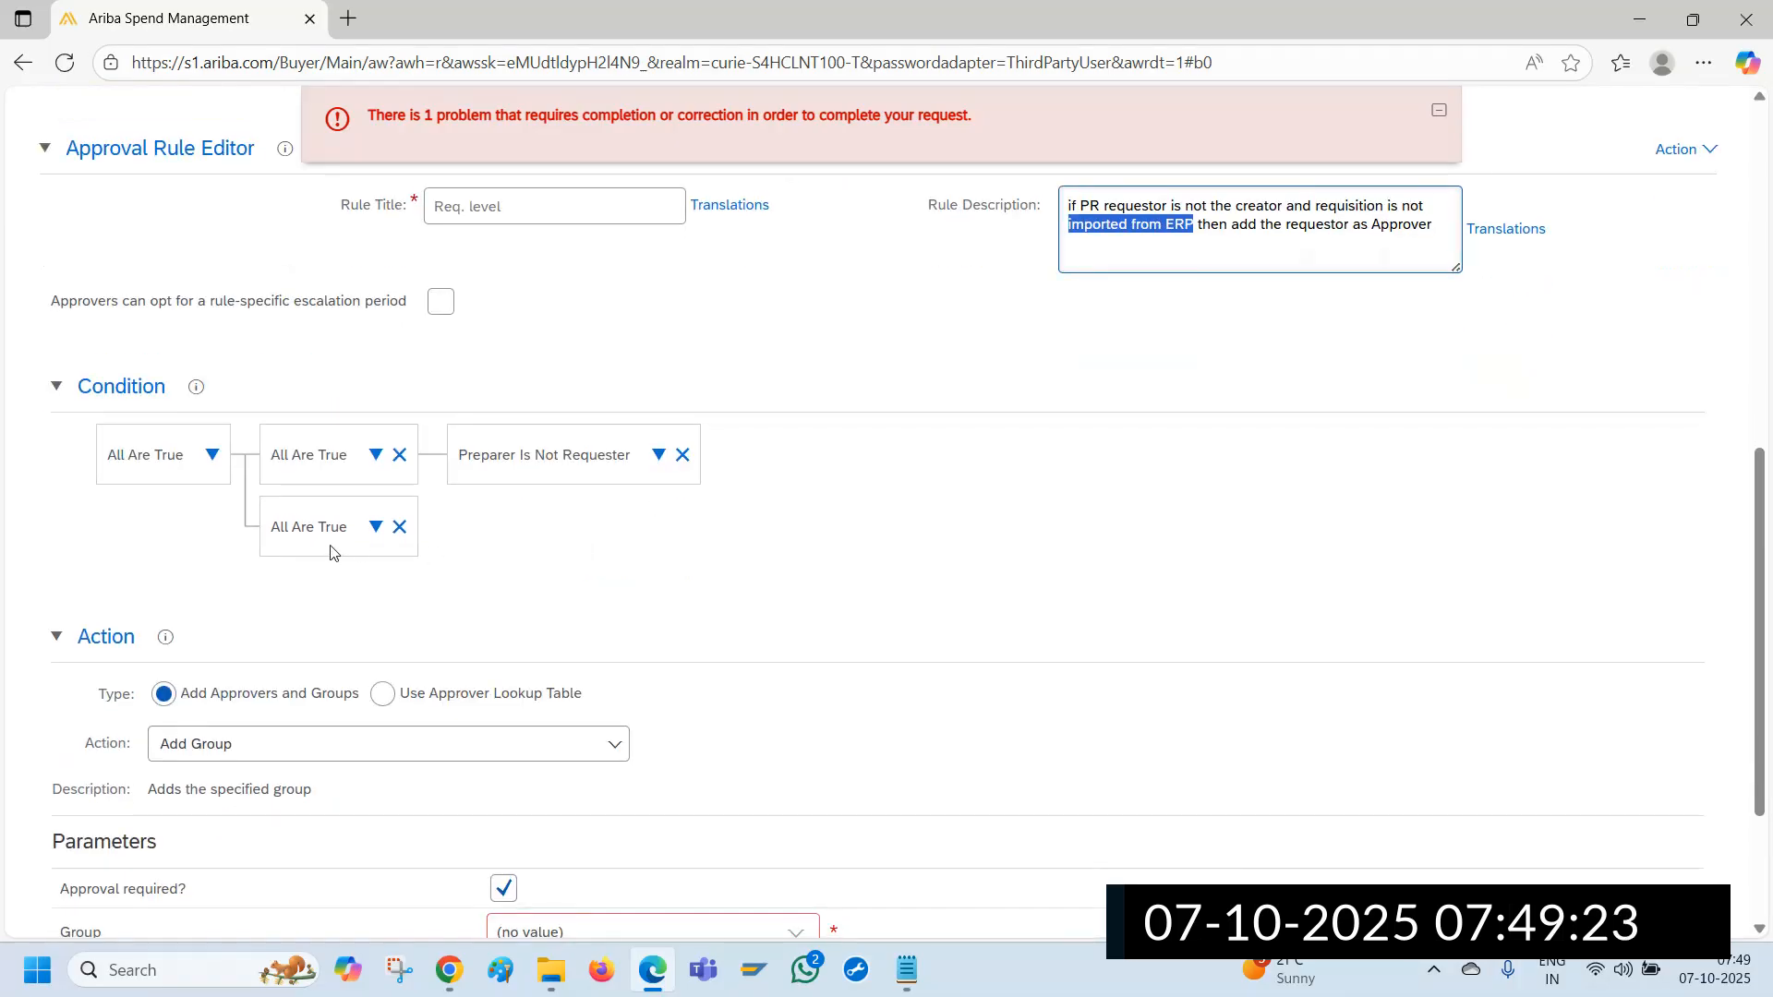
left_click(374, 539)
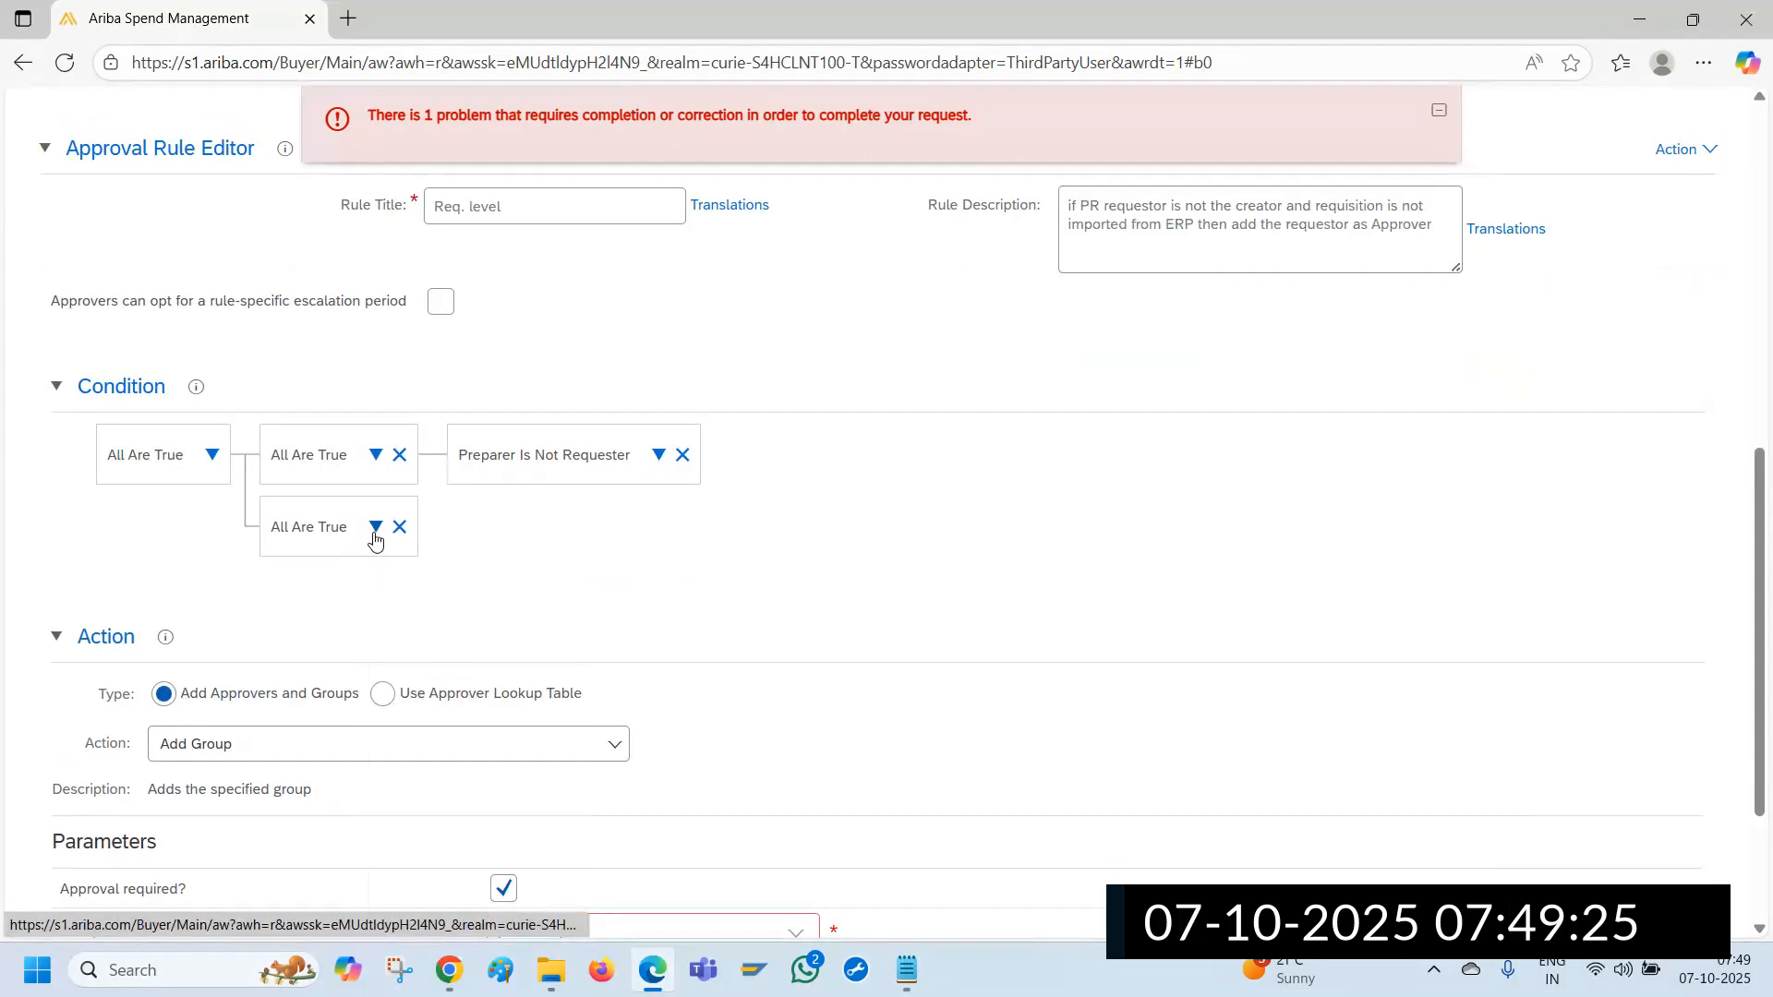
left_click(448, 606)
scroll(455, 613, "down", 2)
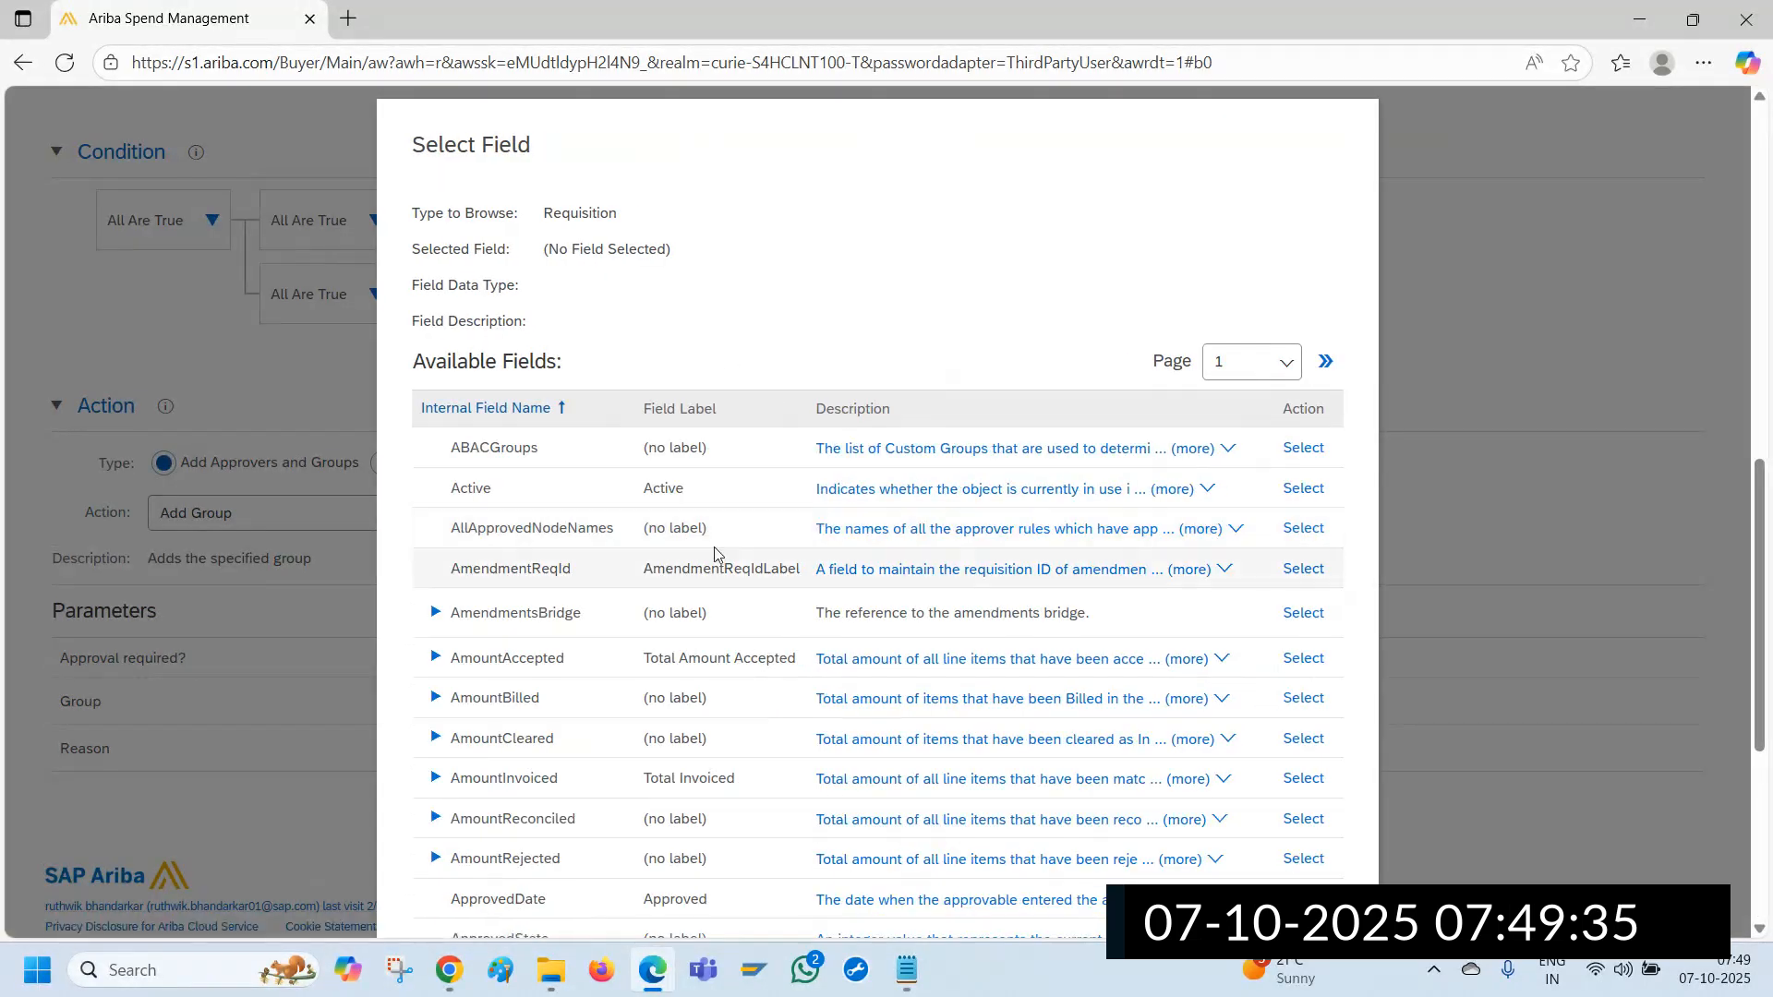
Find OriginatingSystem on page 8 of the available requisition fields and select it as the condition's field
left_click(1274, 383)
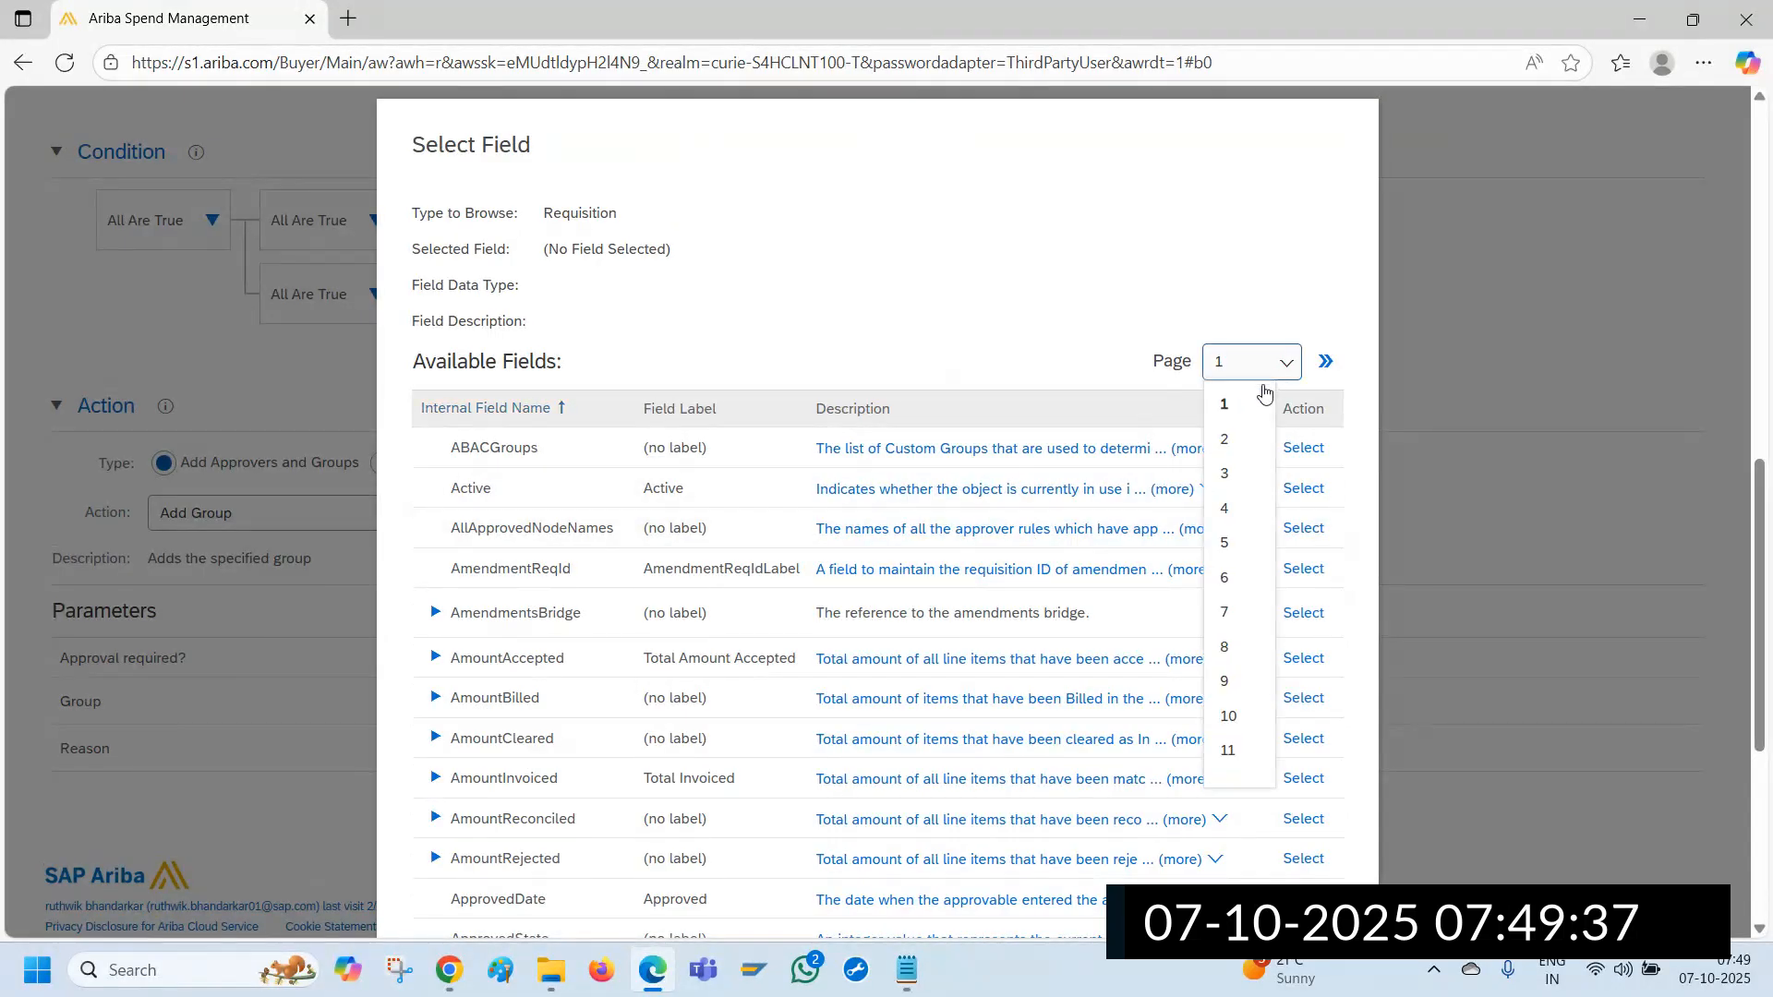
left_click(1235, 575)
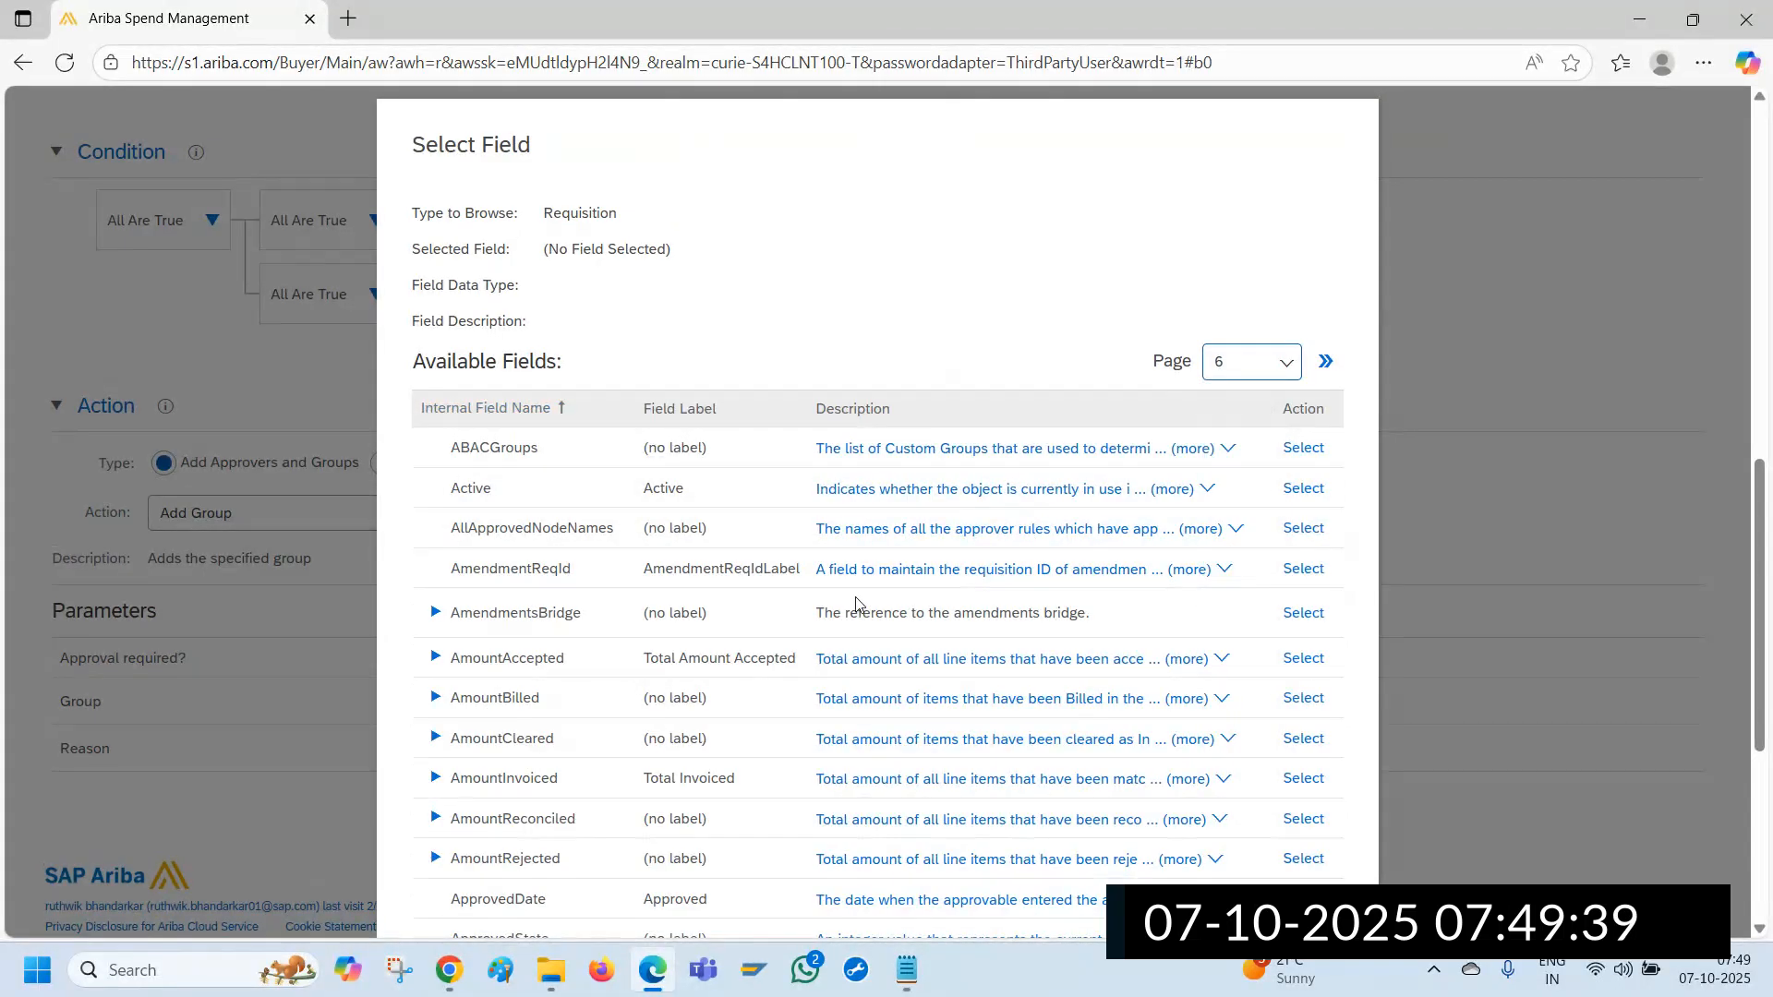
left_click(1367, 378)
left_click(1322, 611)
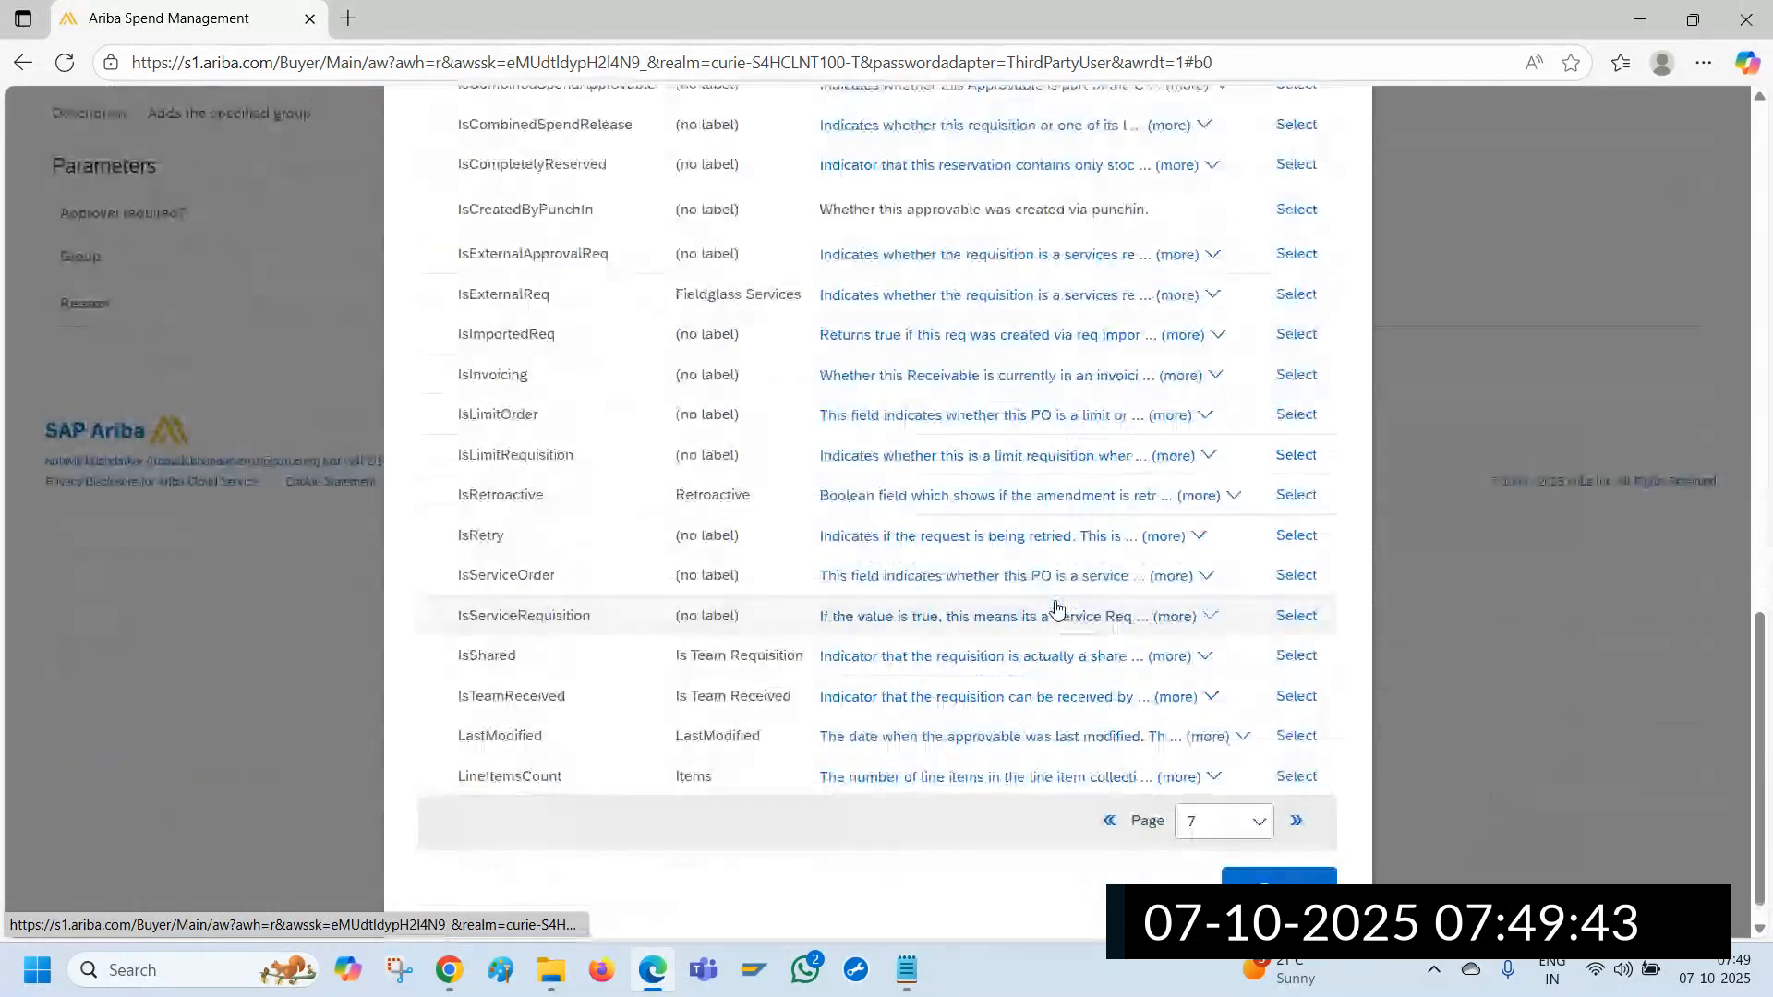
left_click(1279, 365)
left_click(1238, 651)
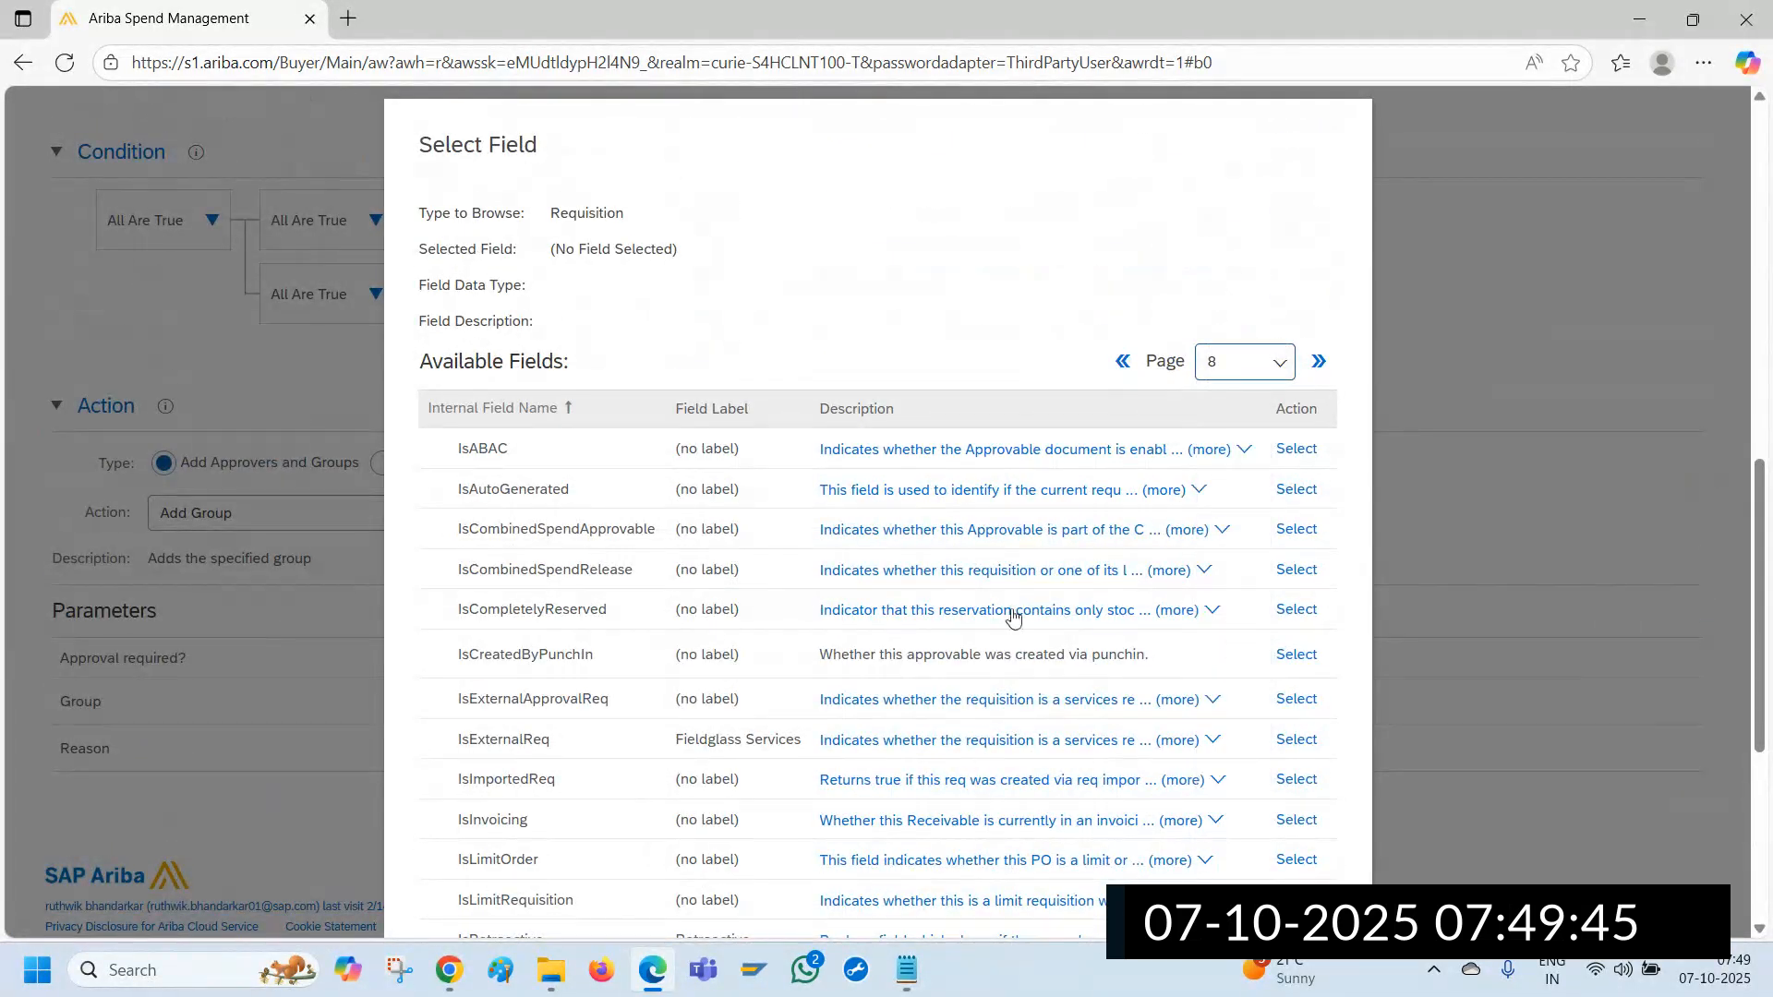
scroll(951, 602, "down", 3)
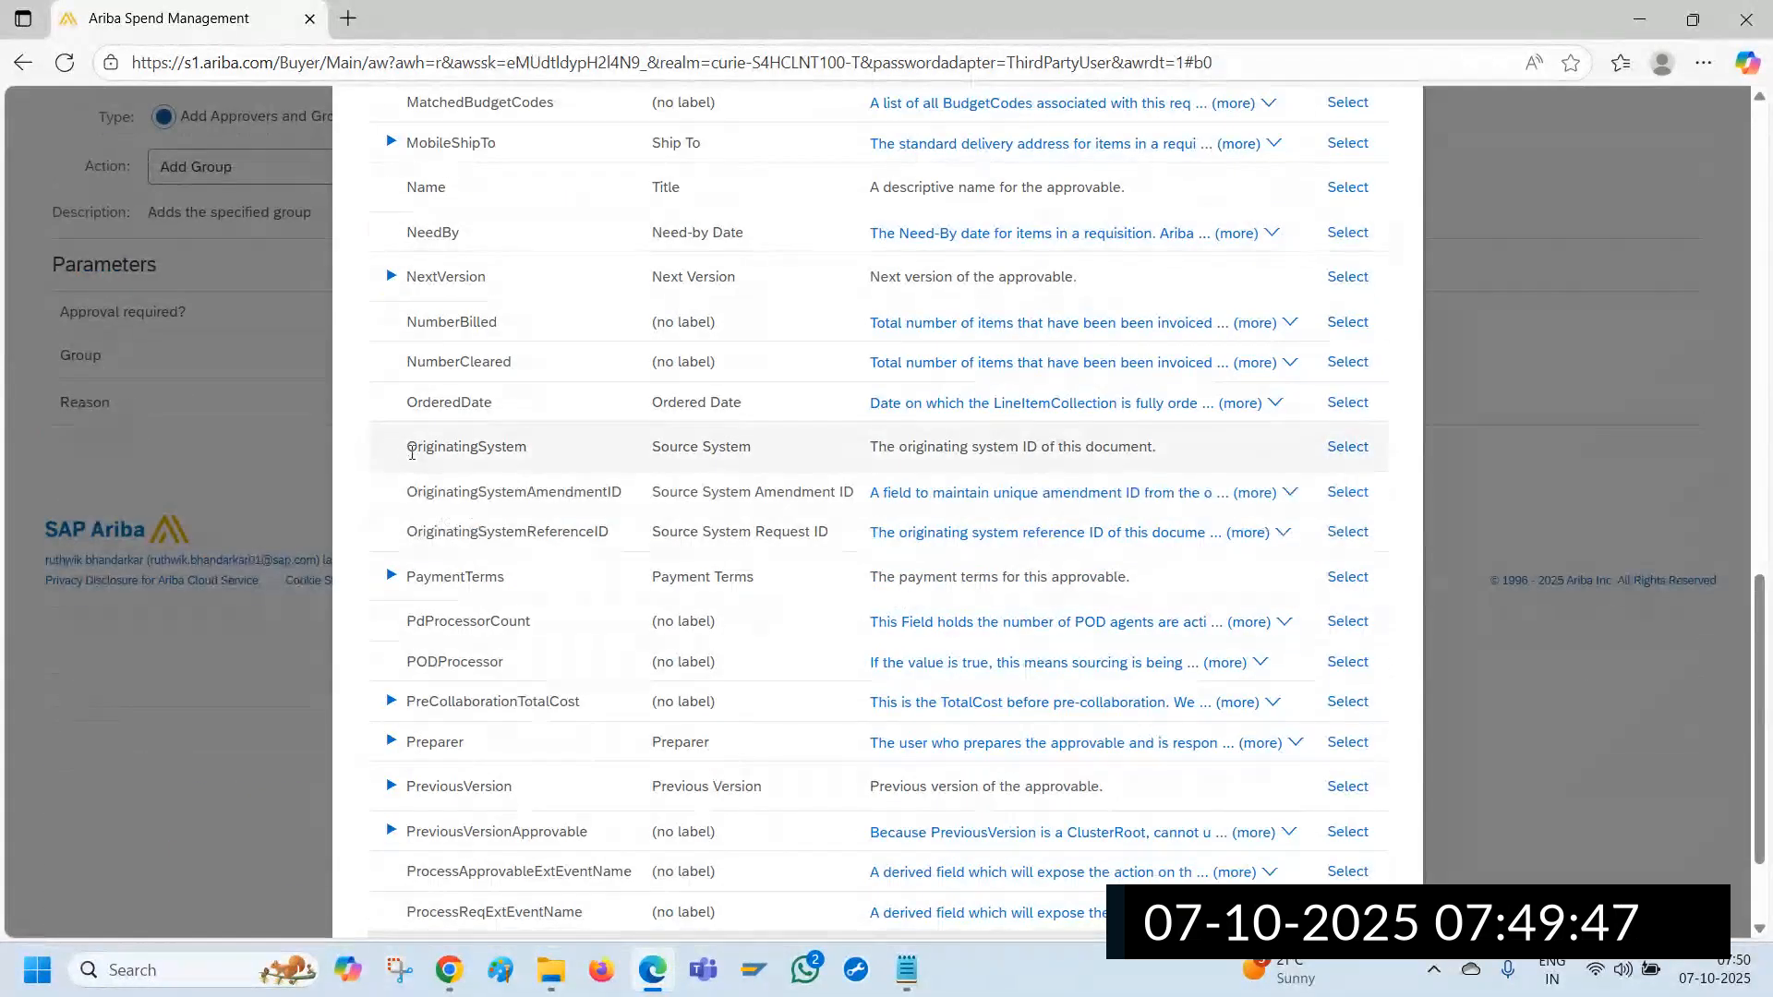
left_click_drag(409, 446, 739, 459)
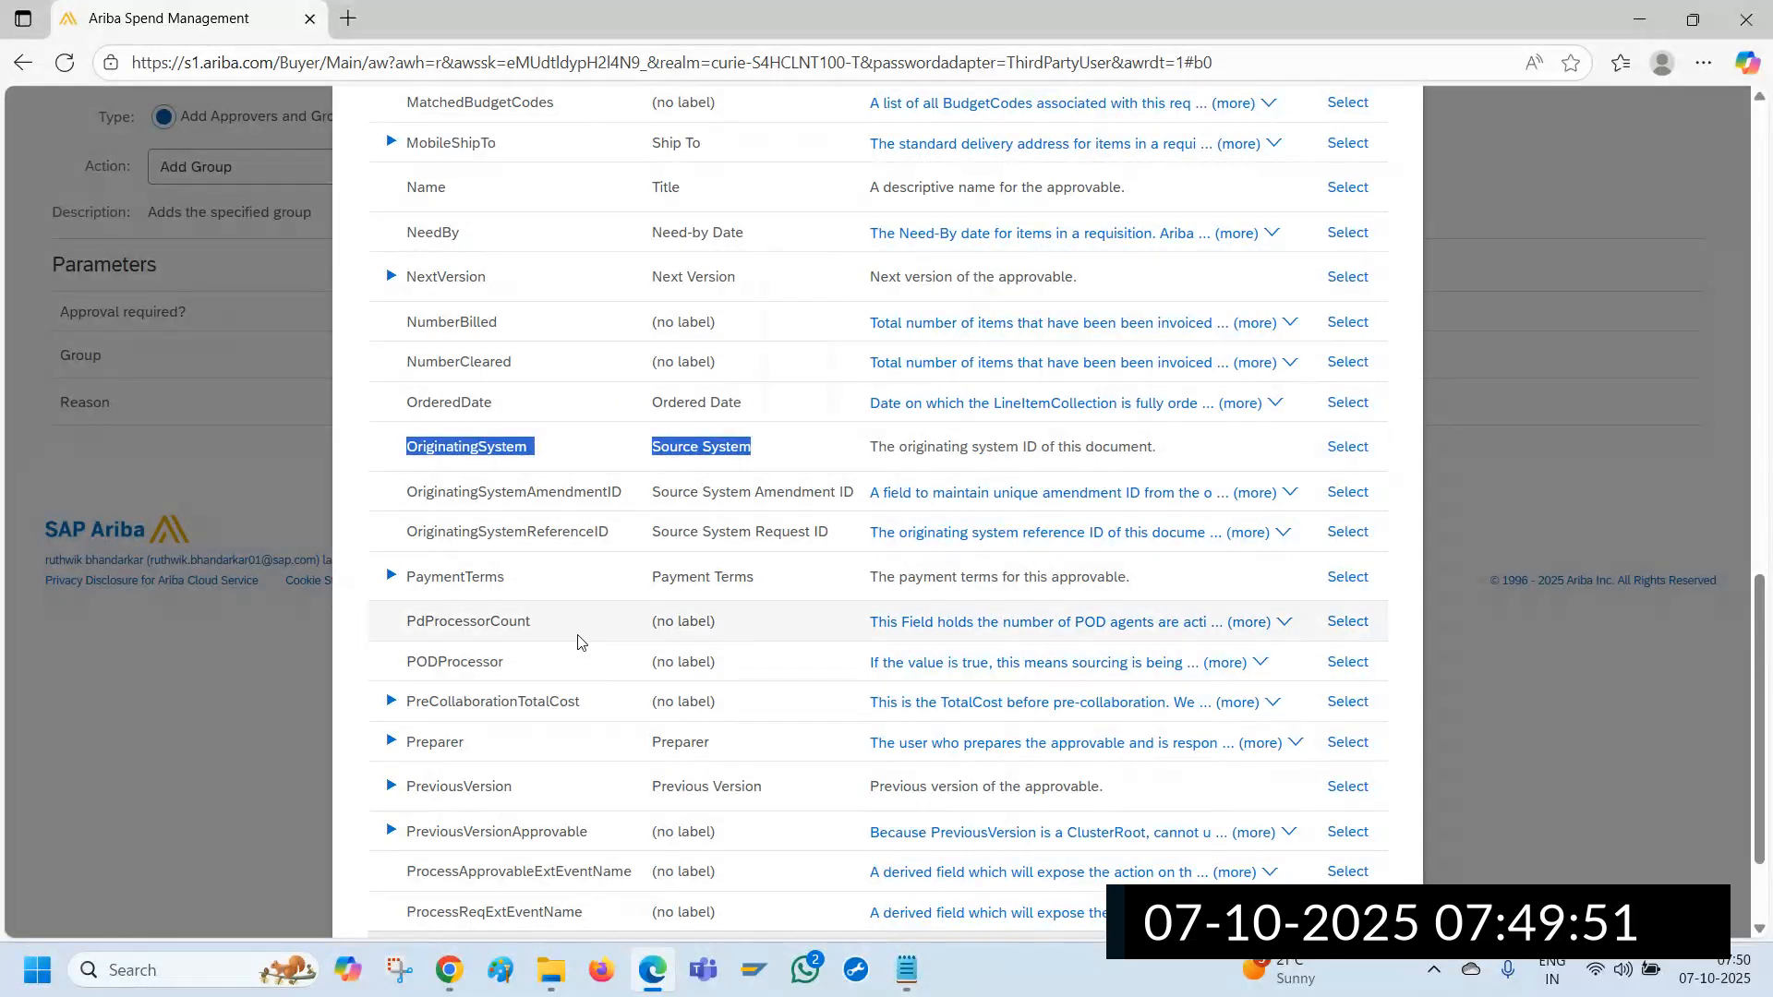
left_click(1345, 448)
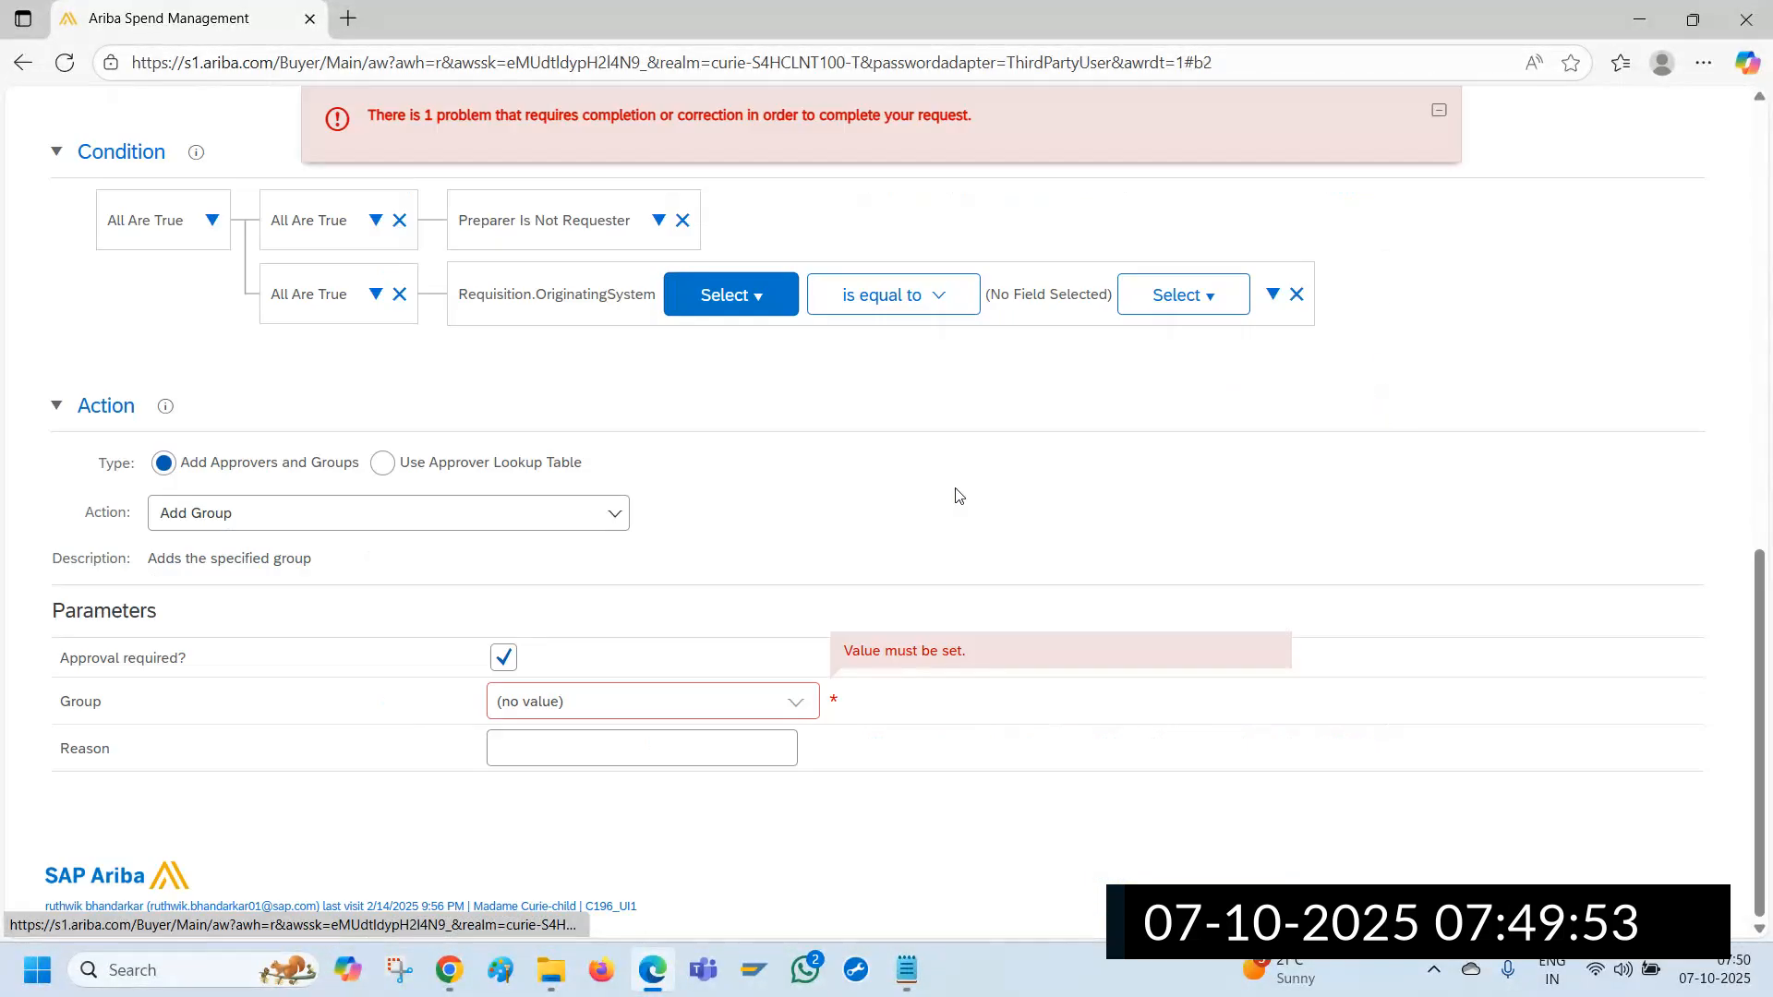
Set the OriginatingSystem condition's operator to "is not equal to" and its comparison value to ERP
scroll(847, 527, "up", 3)
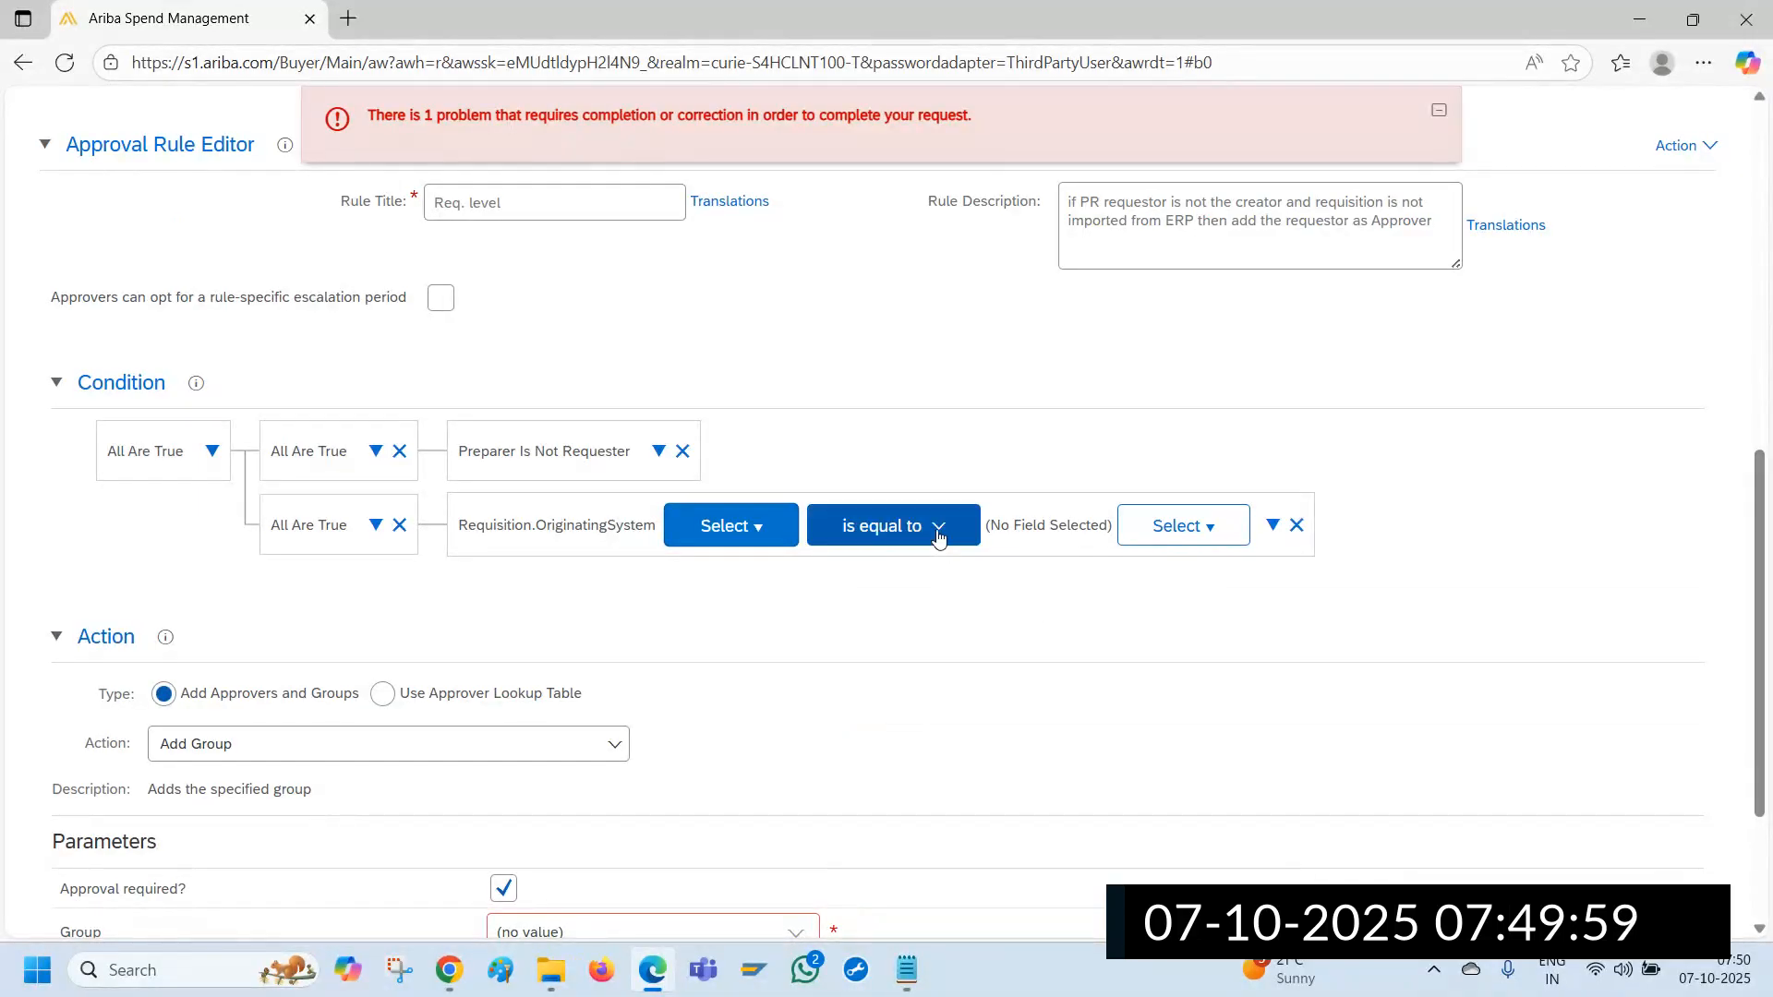
left_click(1213, 541)
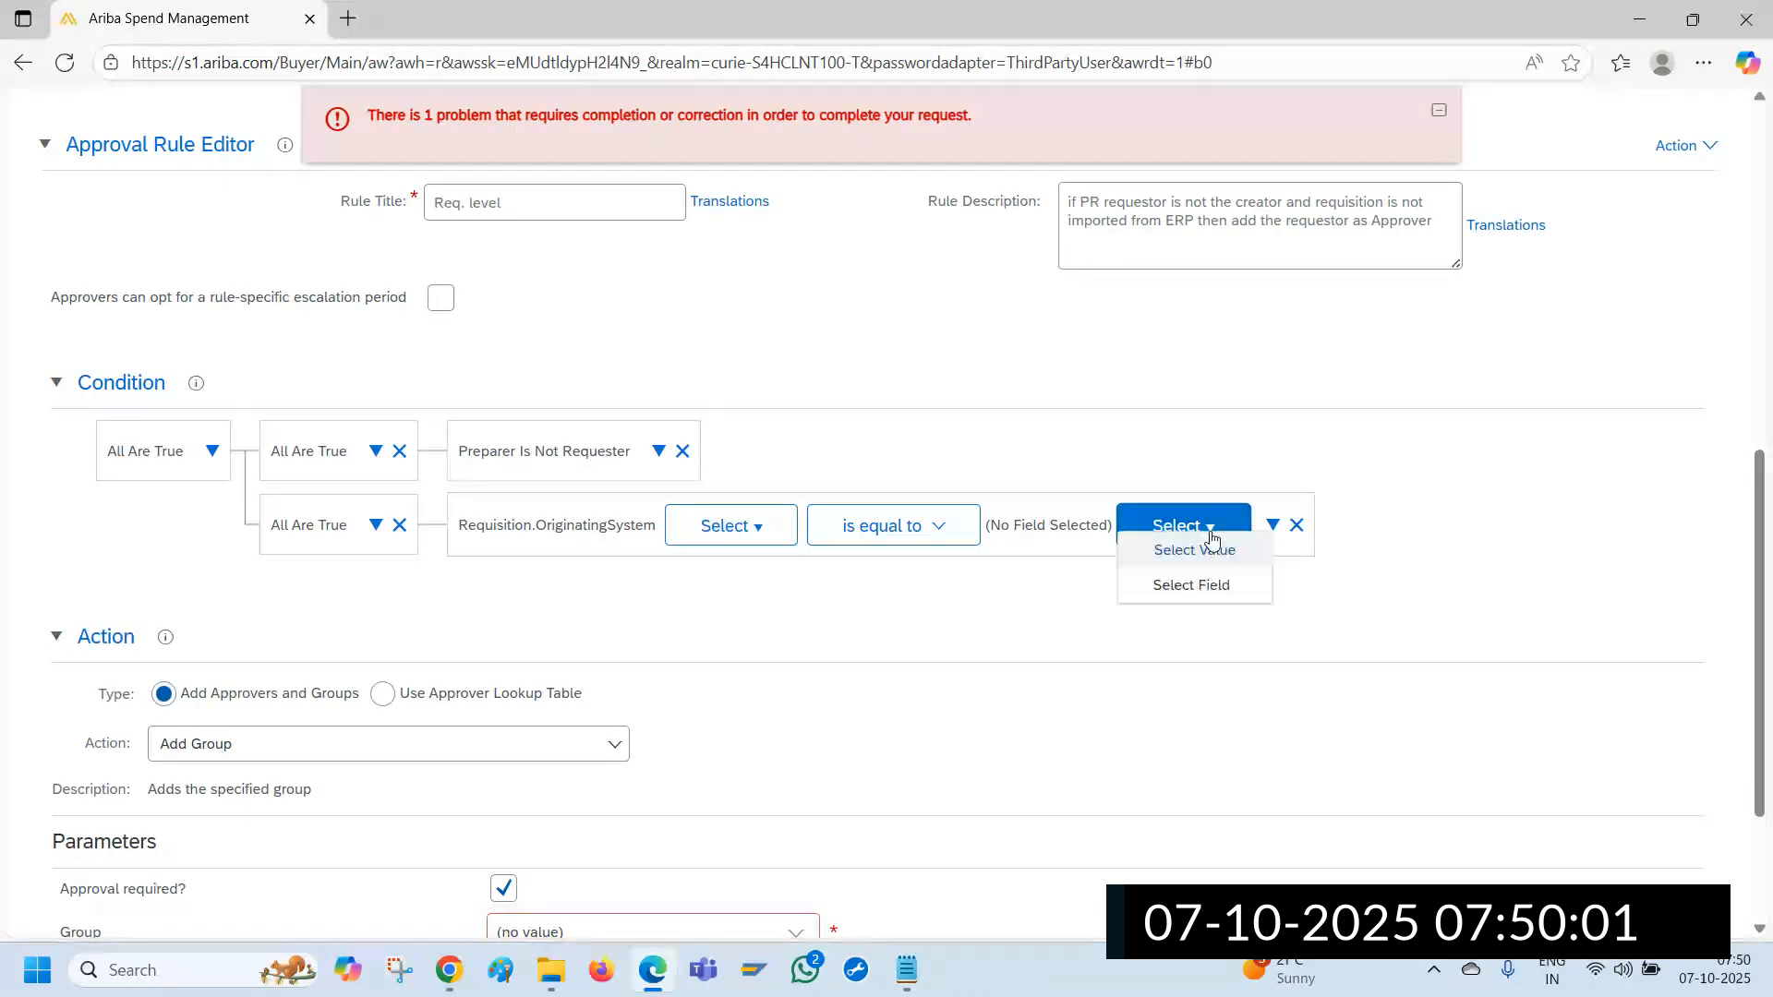
left_click(817, 632)
left_click(943, 541)
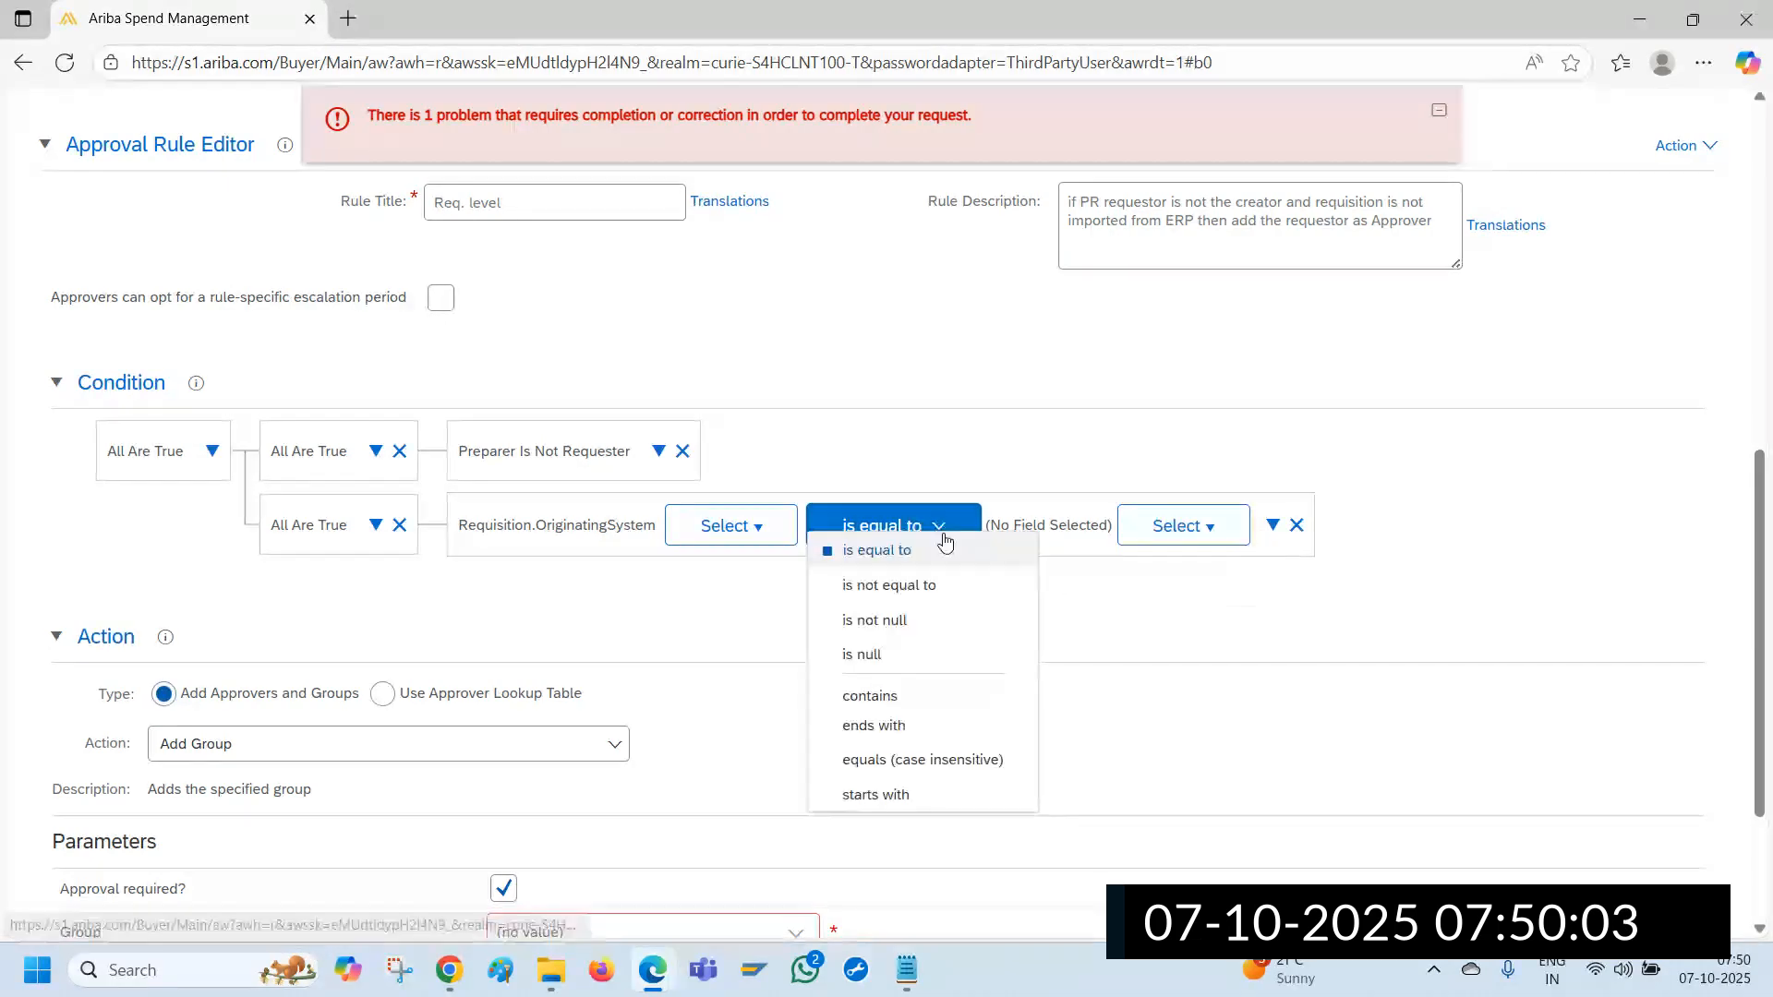
left_click(894, 585)
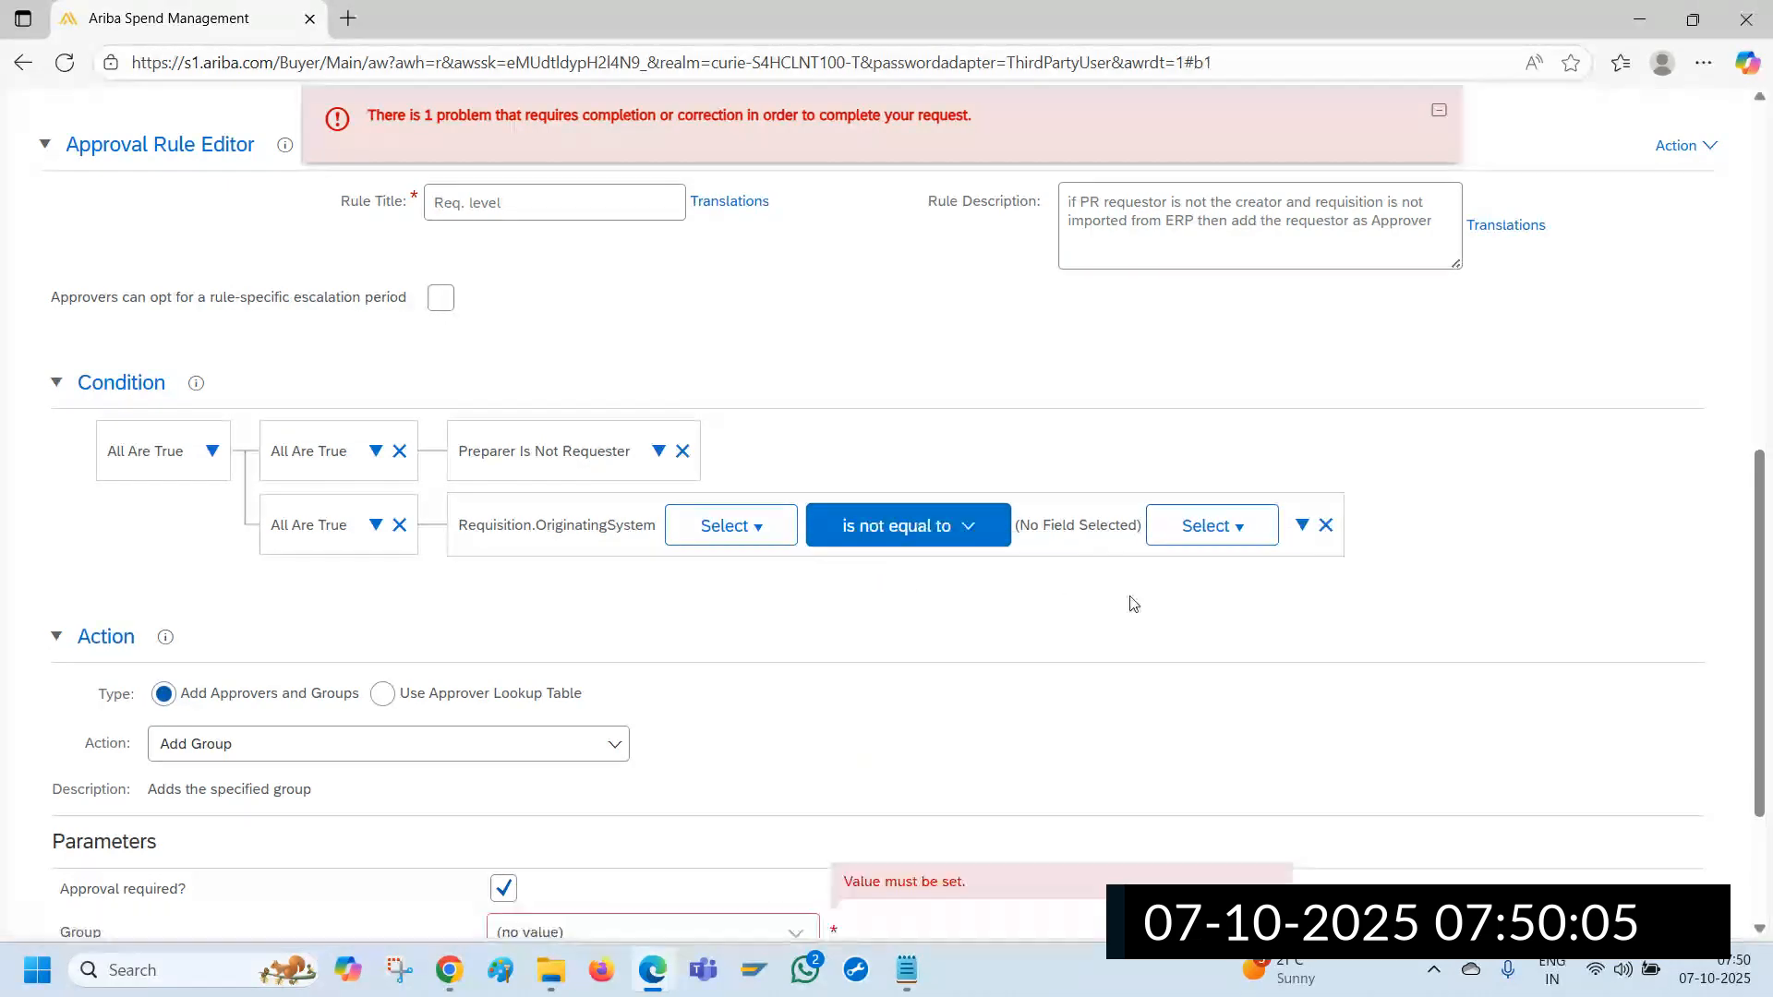
left_click(1237, 538)
left_click(1235, 550)
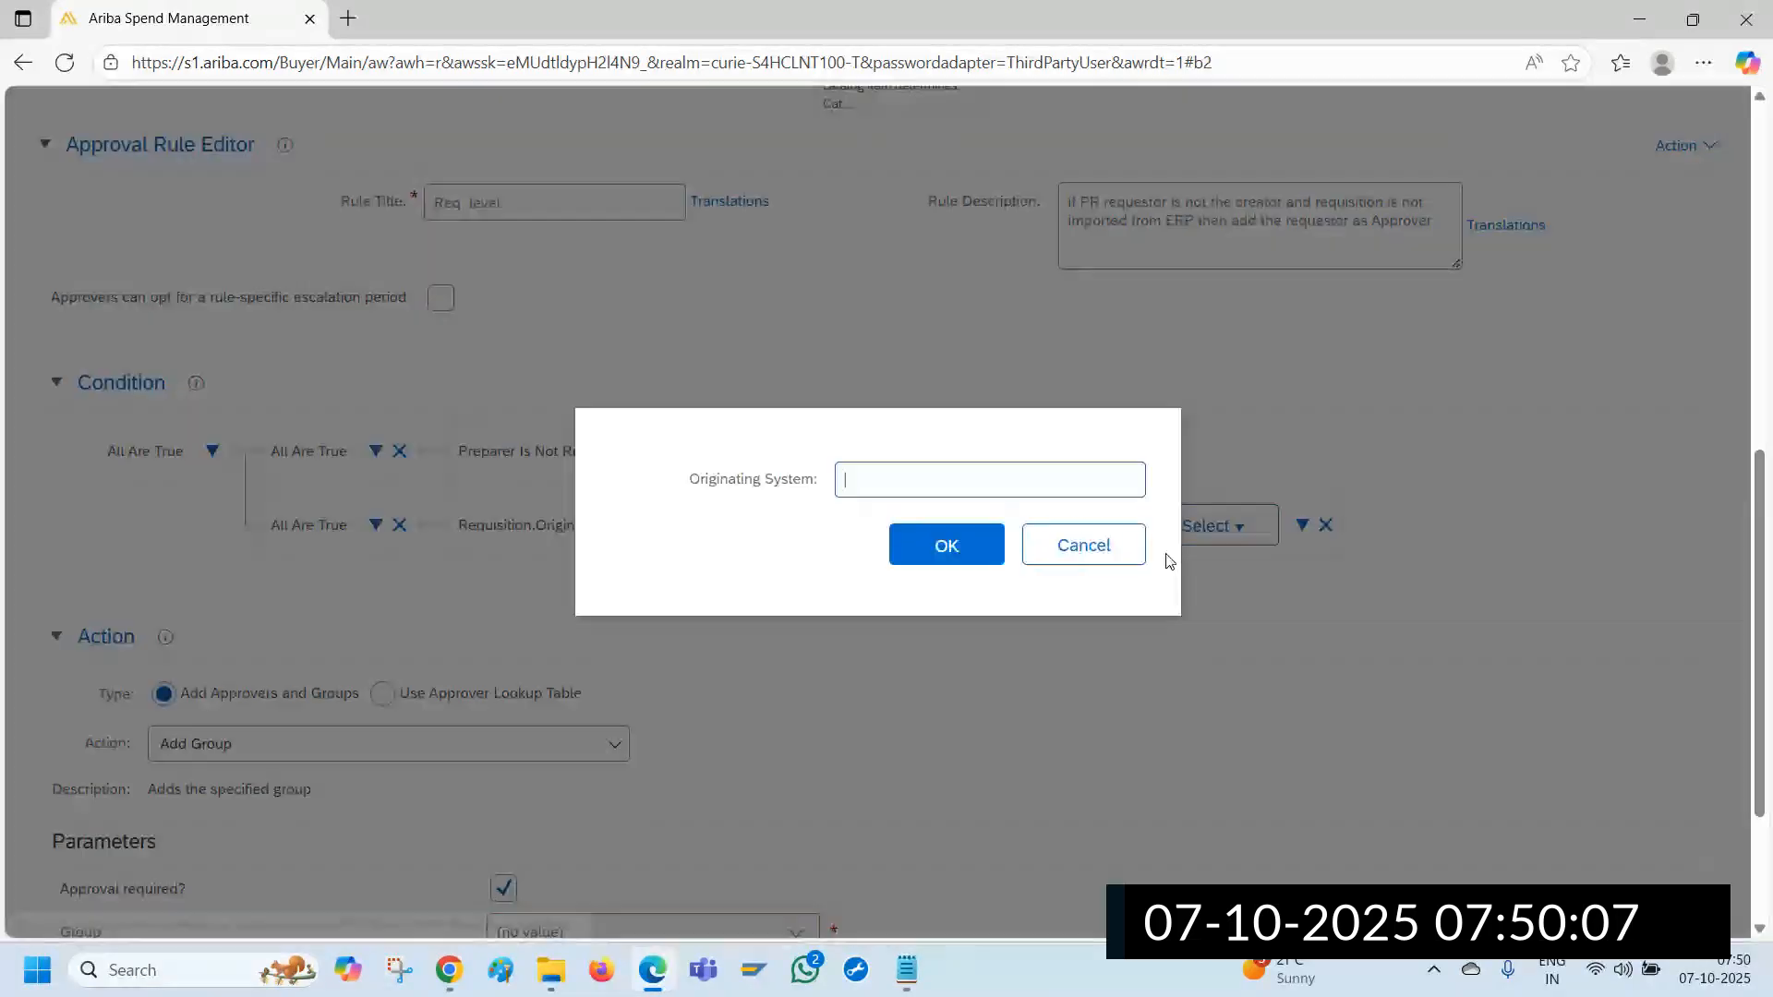
type("ERP")
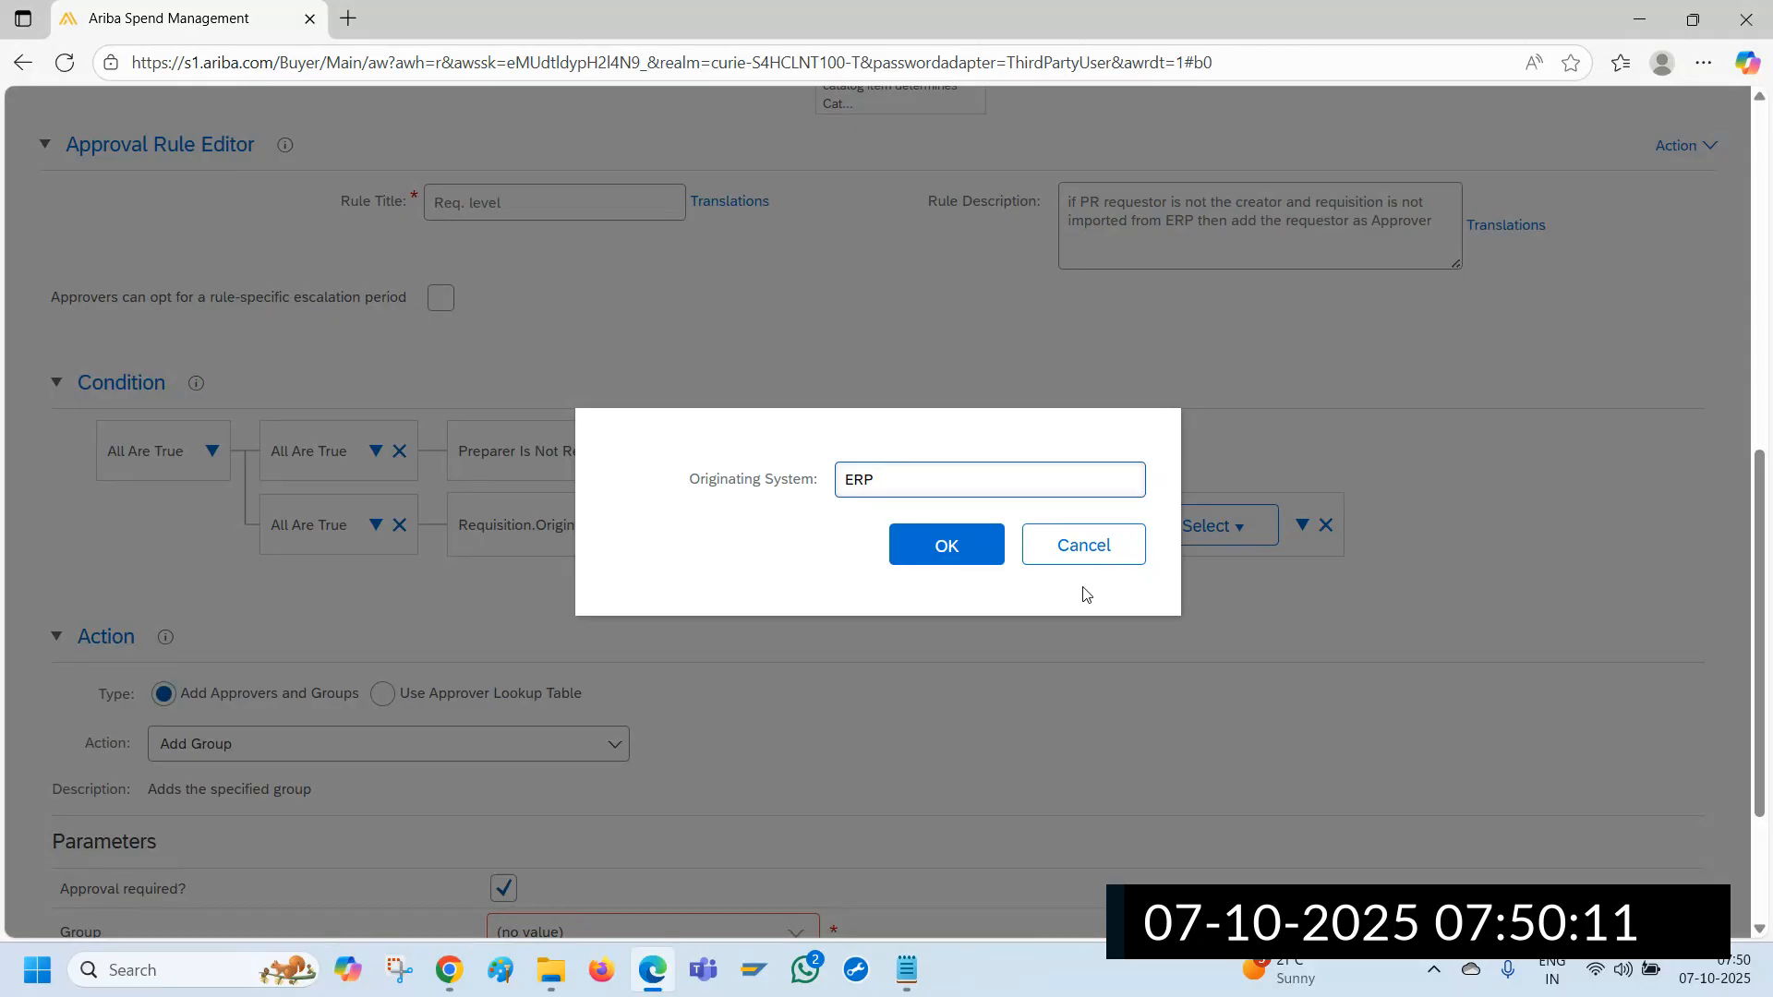
left_click(966, 550)
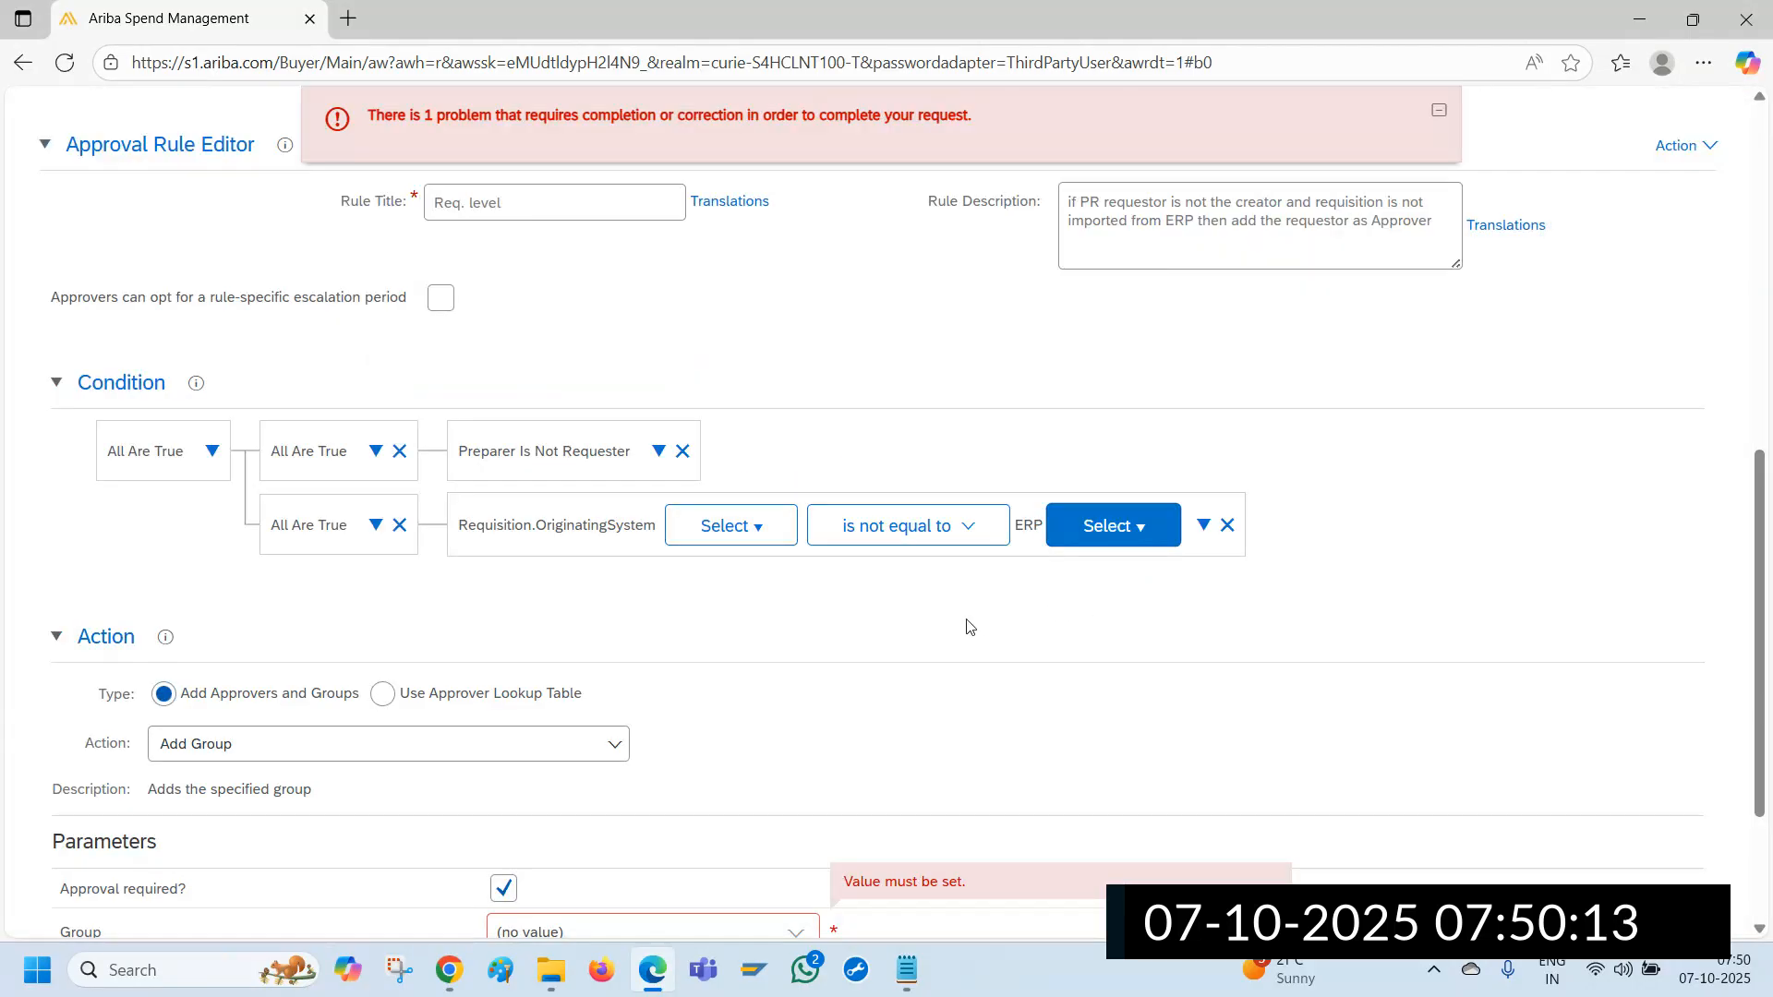
Set the rule's action to Add Requester with the reason "Req. has to approve"
scroll(953, 628, "down", 2)
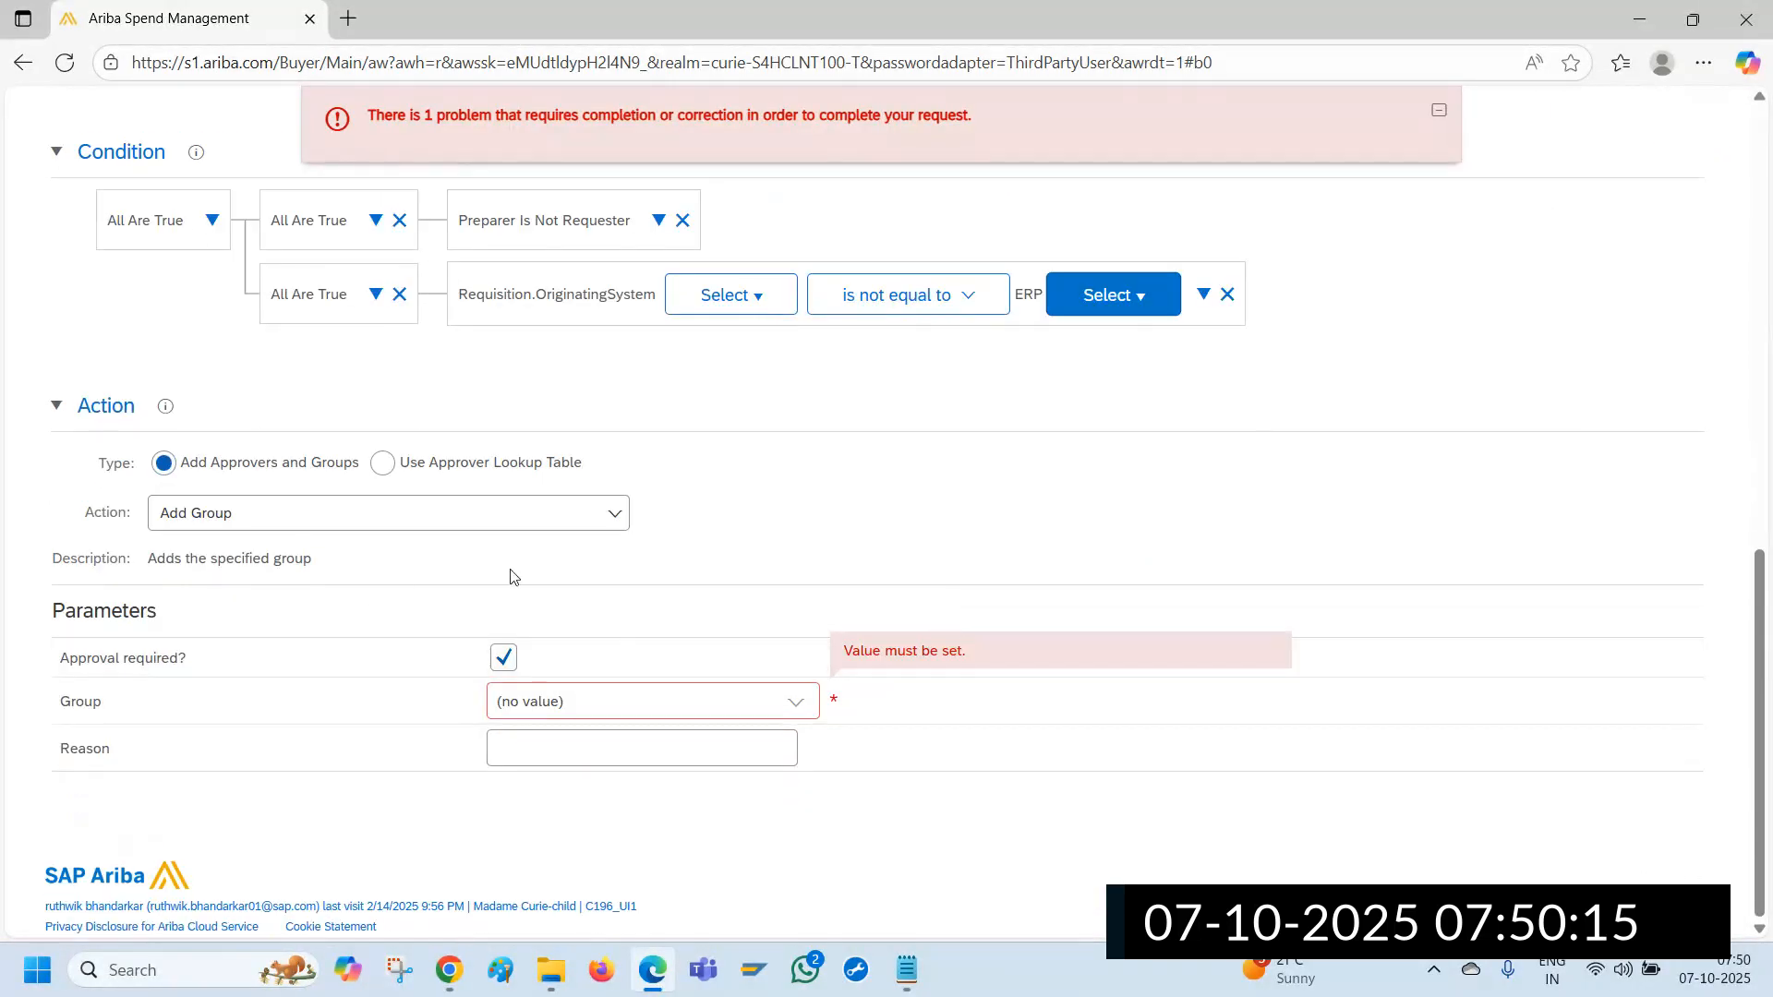
left_click(612, 521)
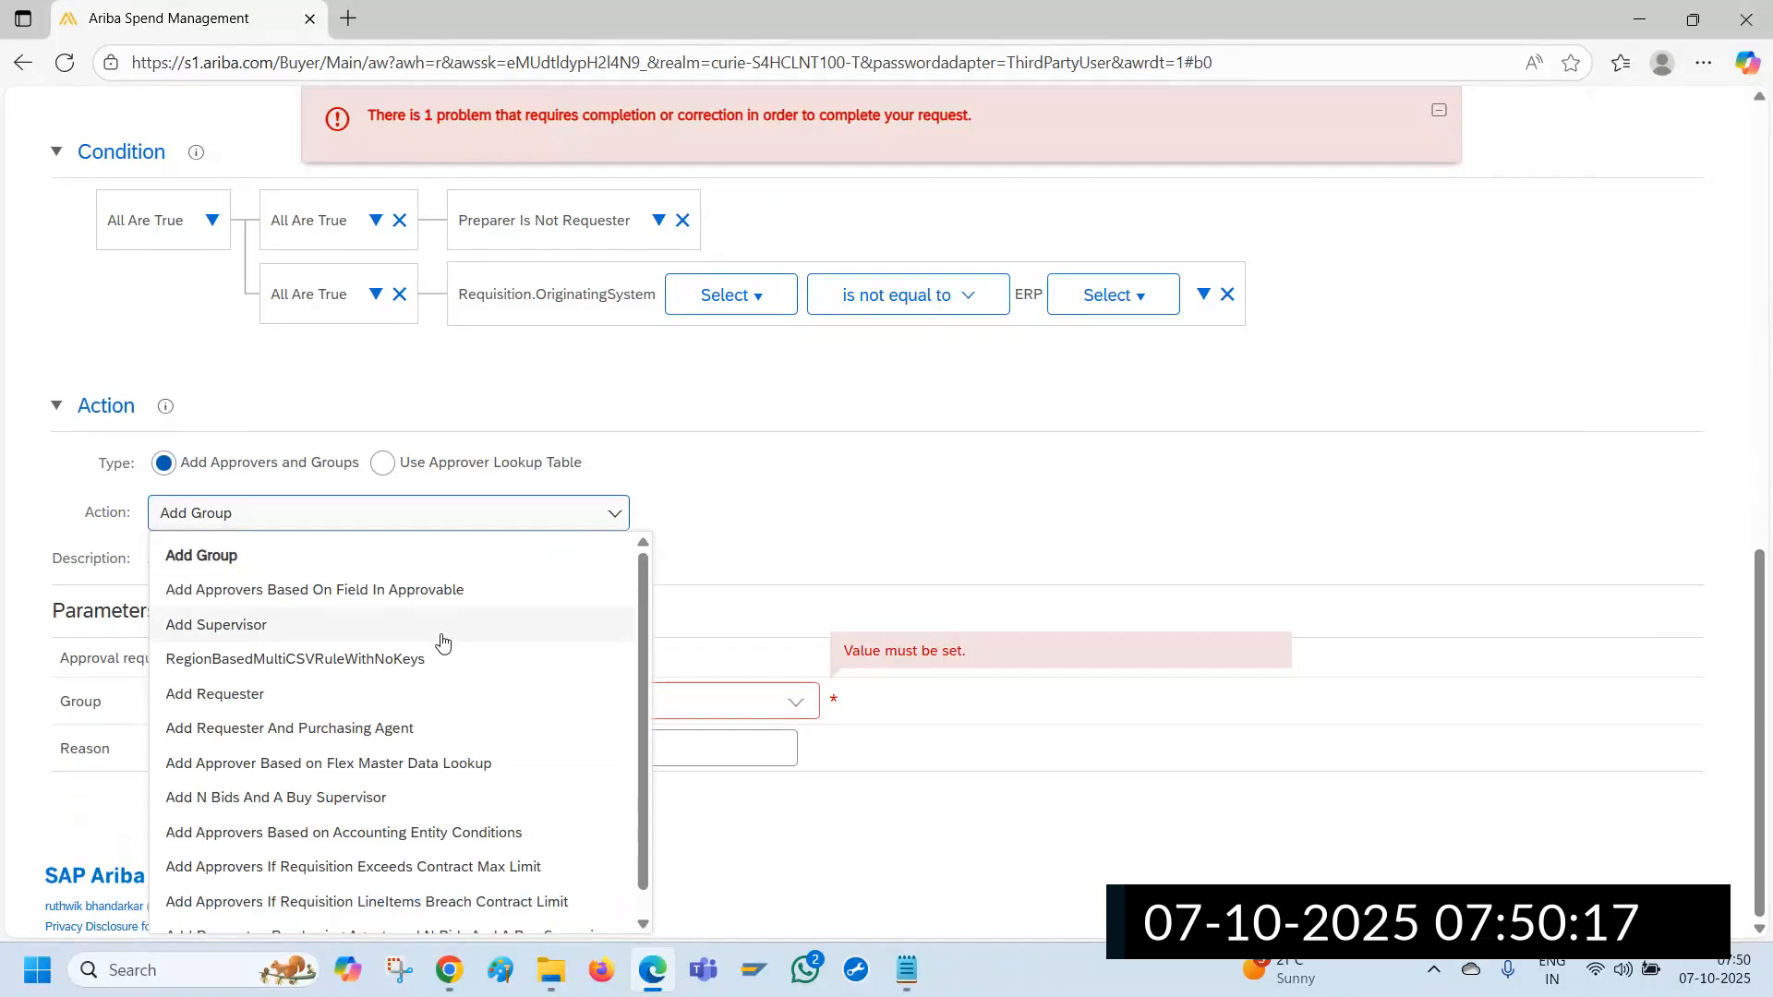
left_click(264, 693)
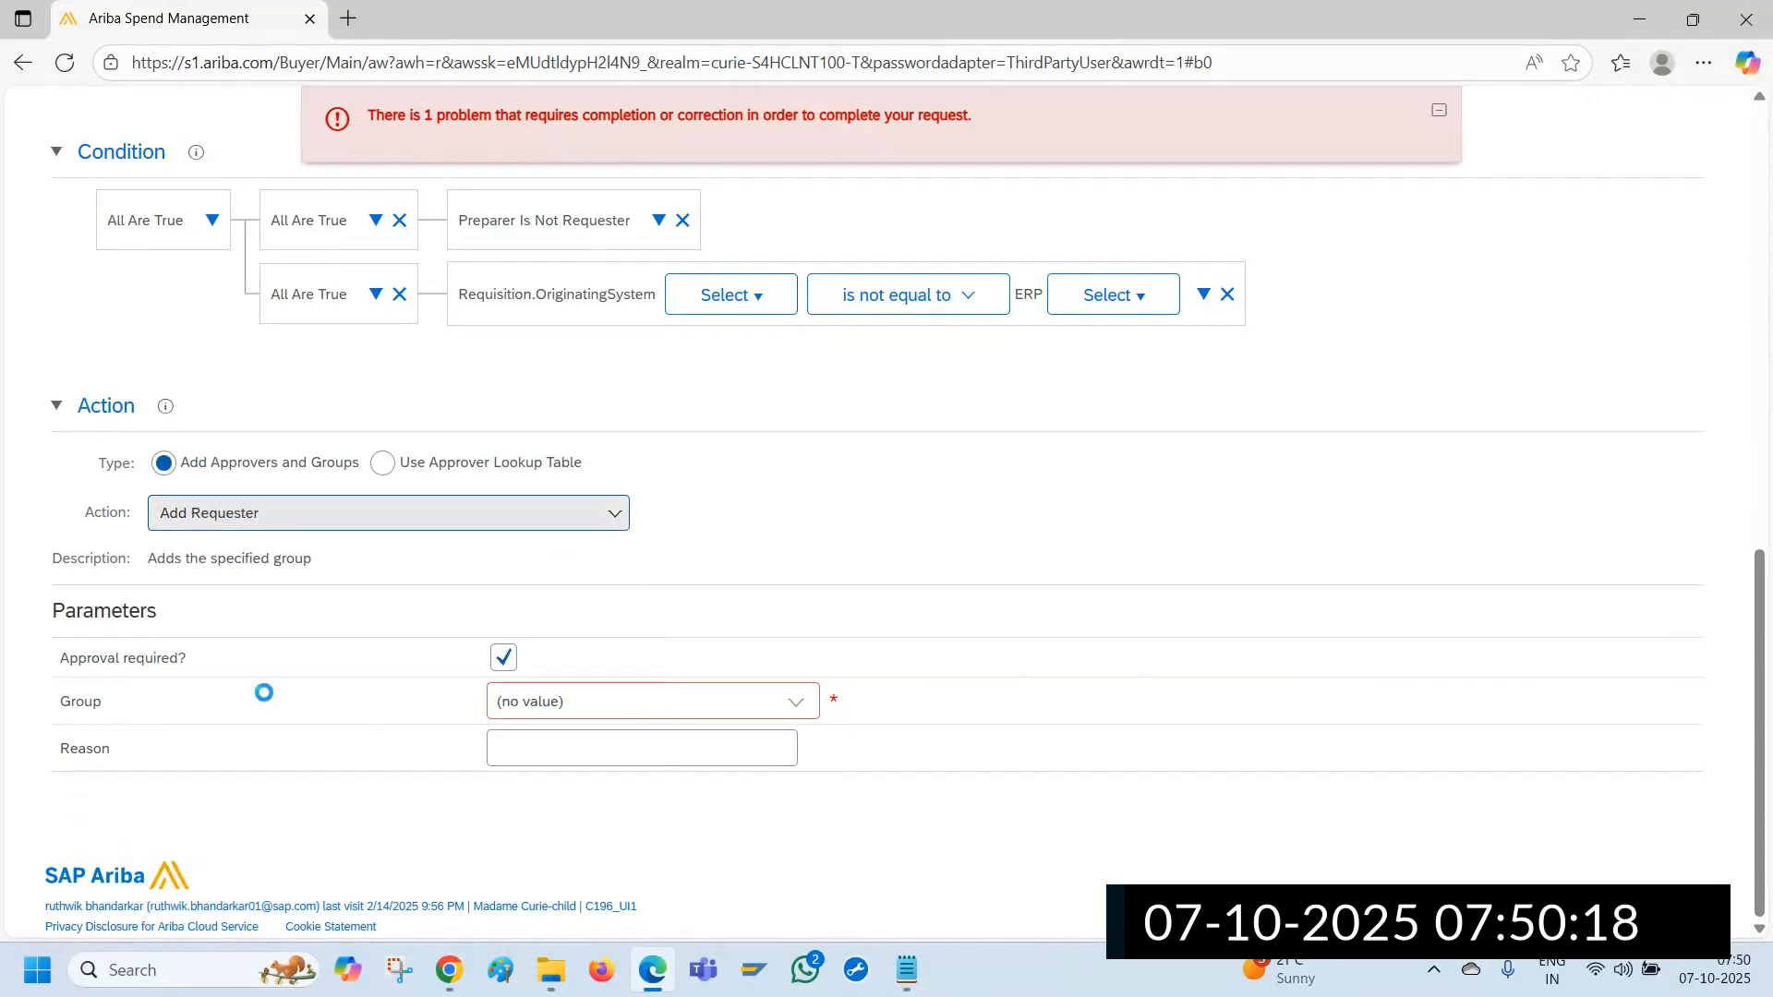
left_click(583, 750)
type("R")
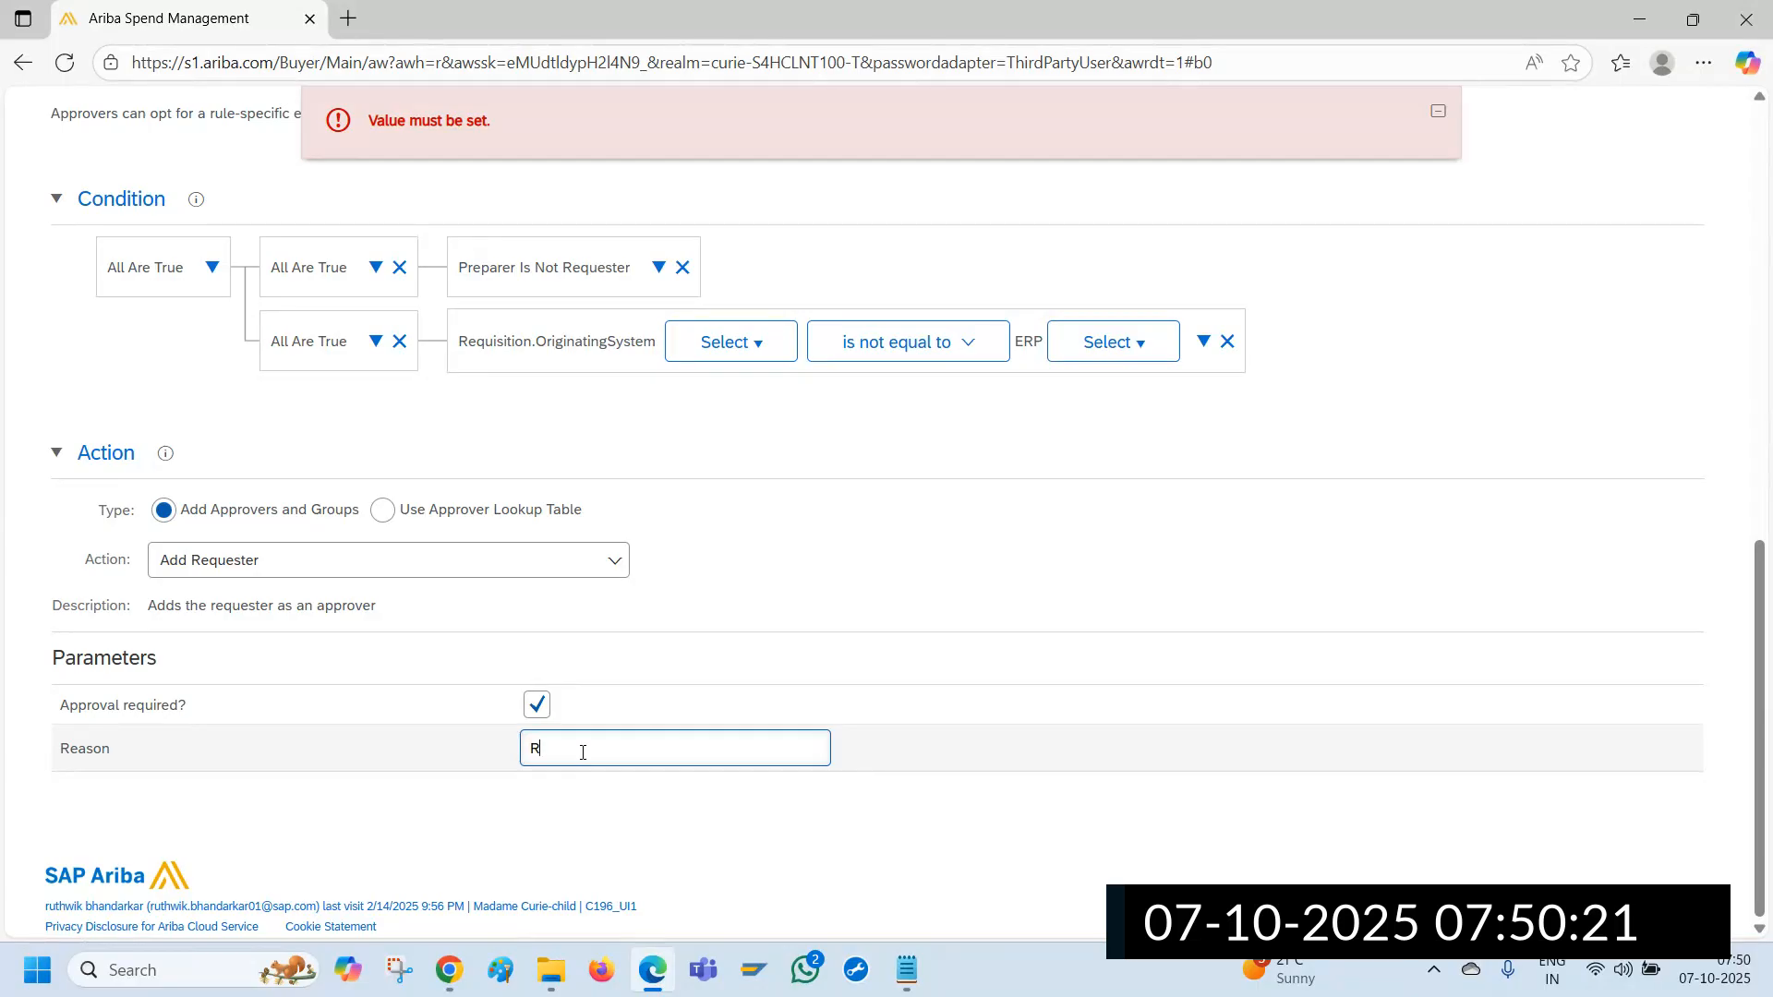
type("Eq")
key("BackSpace")
type("eq. has to approve")
Review the Req. level rule's two subconditions and the top-level All Are True condition that combines them
scroll(723, 657, "up", 3)
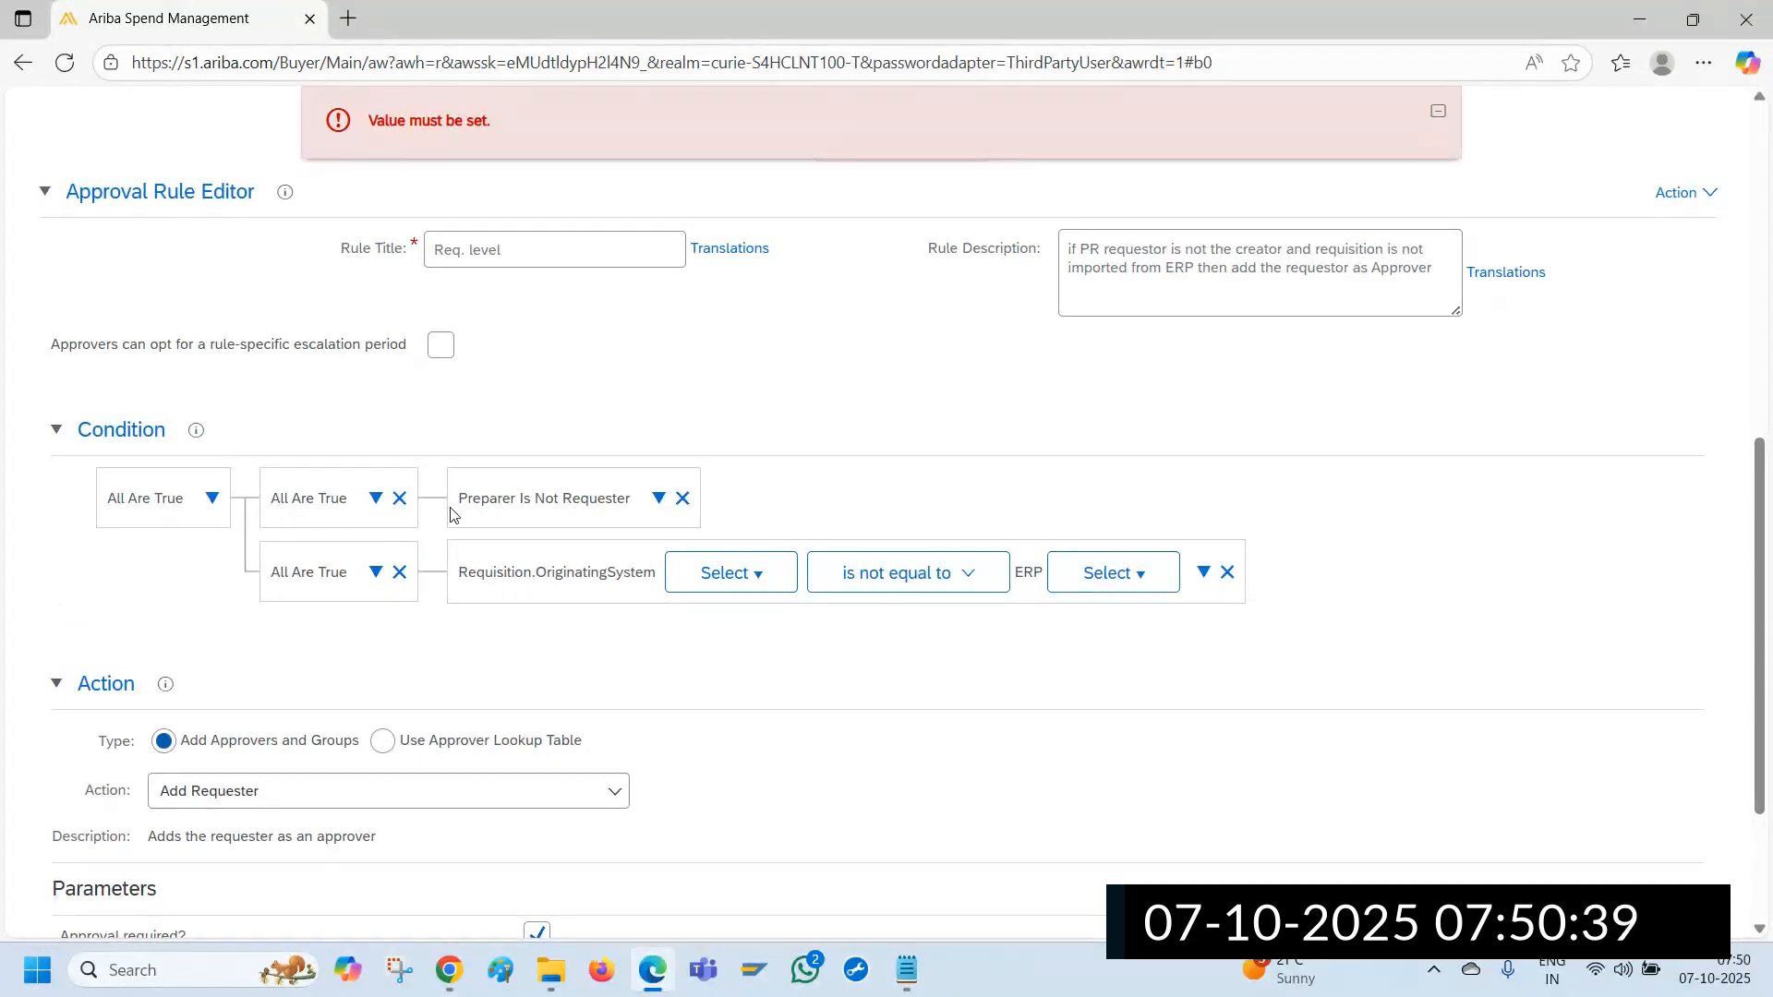
left_click_drag(457, 510, 633, 506)
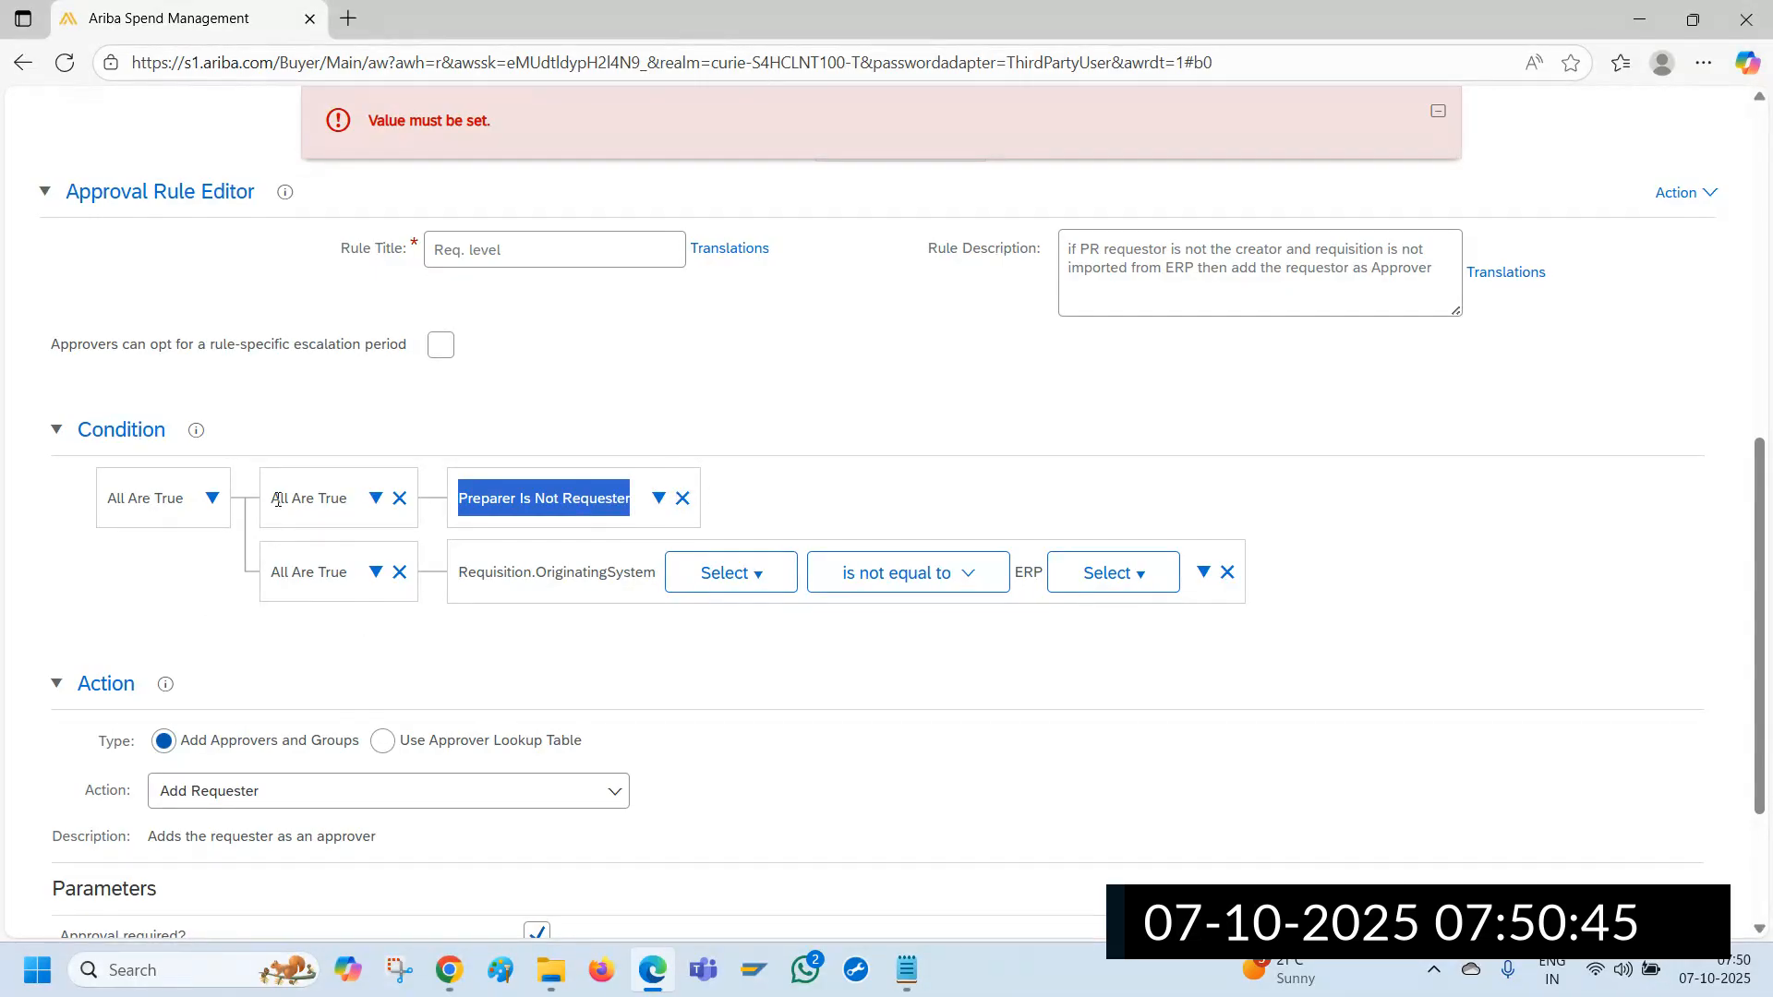
left_click_drag(277, 500, 618, 503)
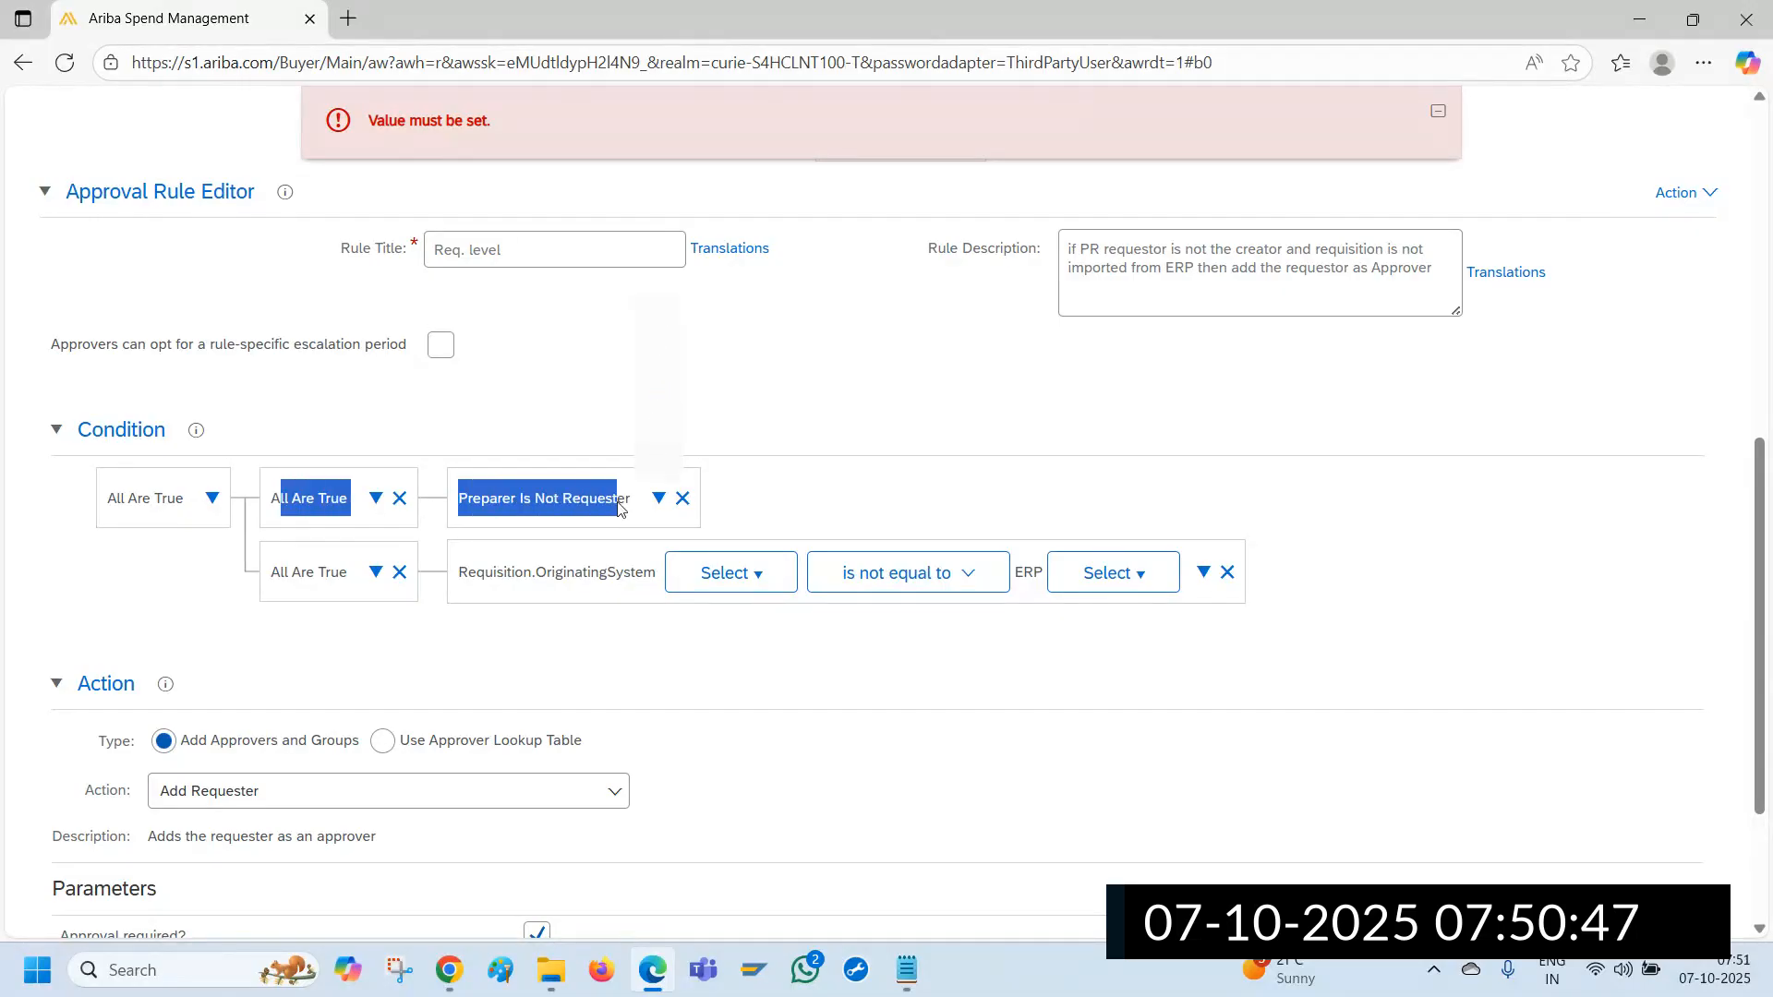
left_click(464, 571)
left_click_drag(480, 572, 1007, 586)
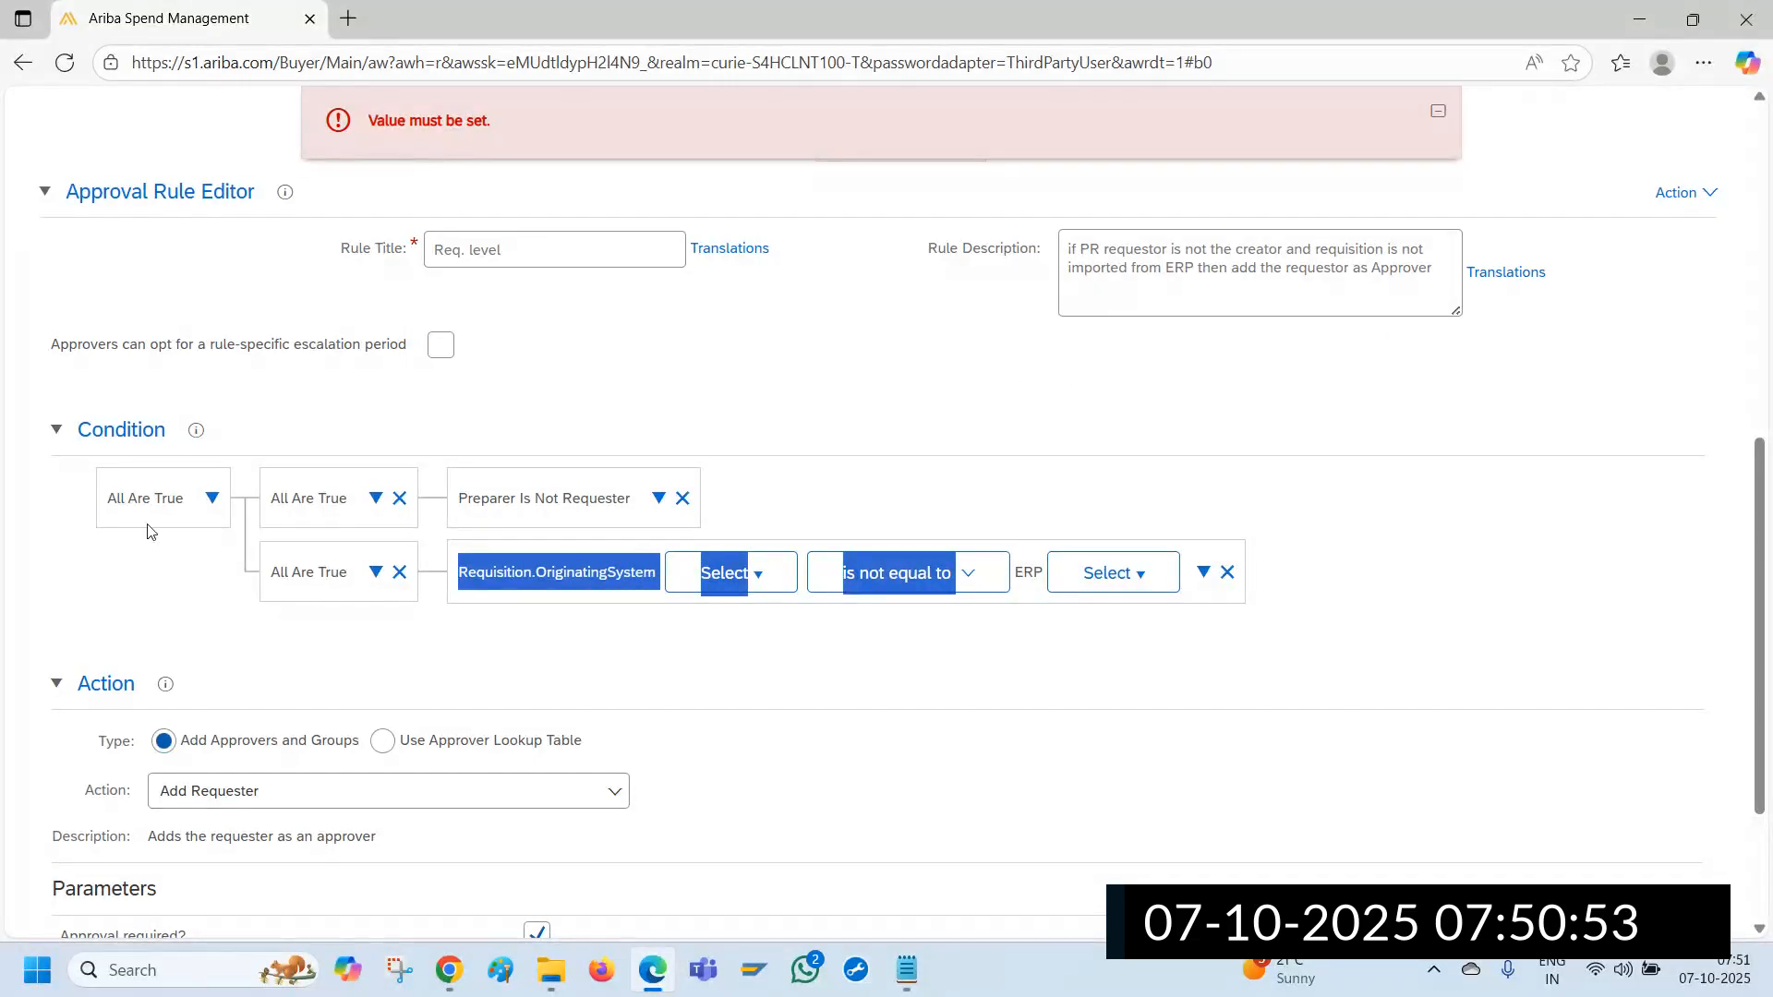
left_click_drag(105, 502, 187, 502)
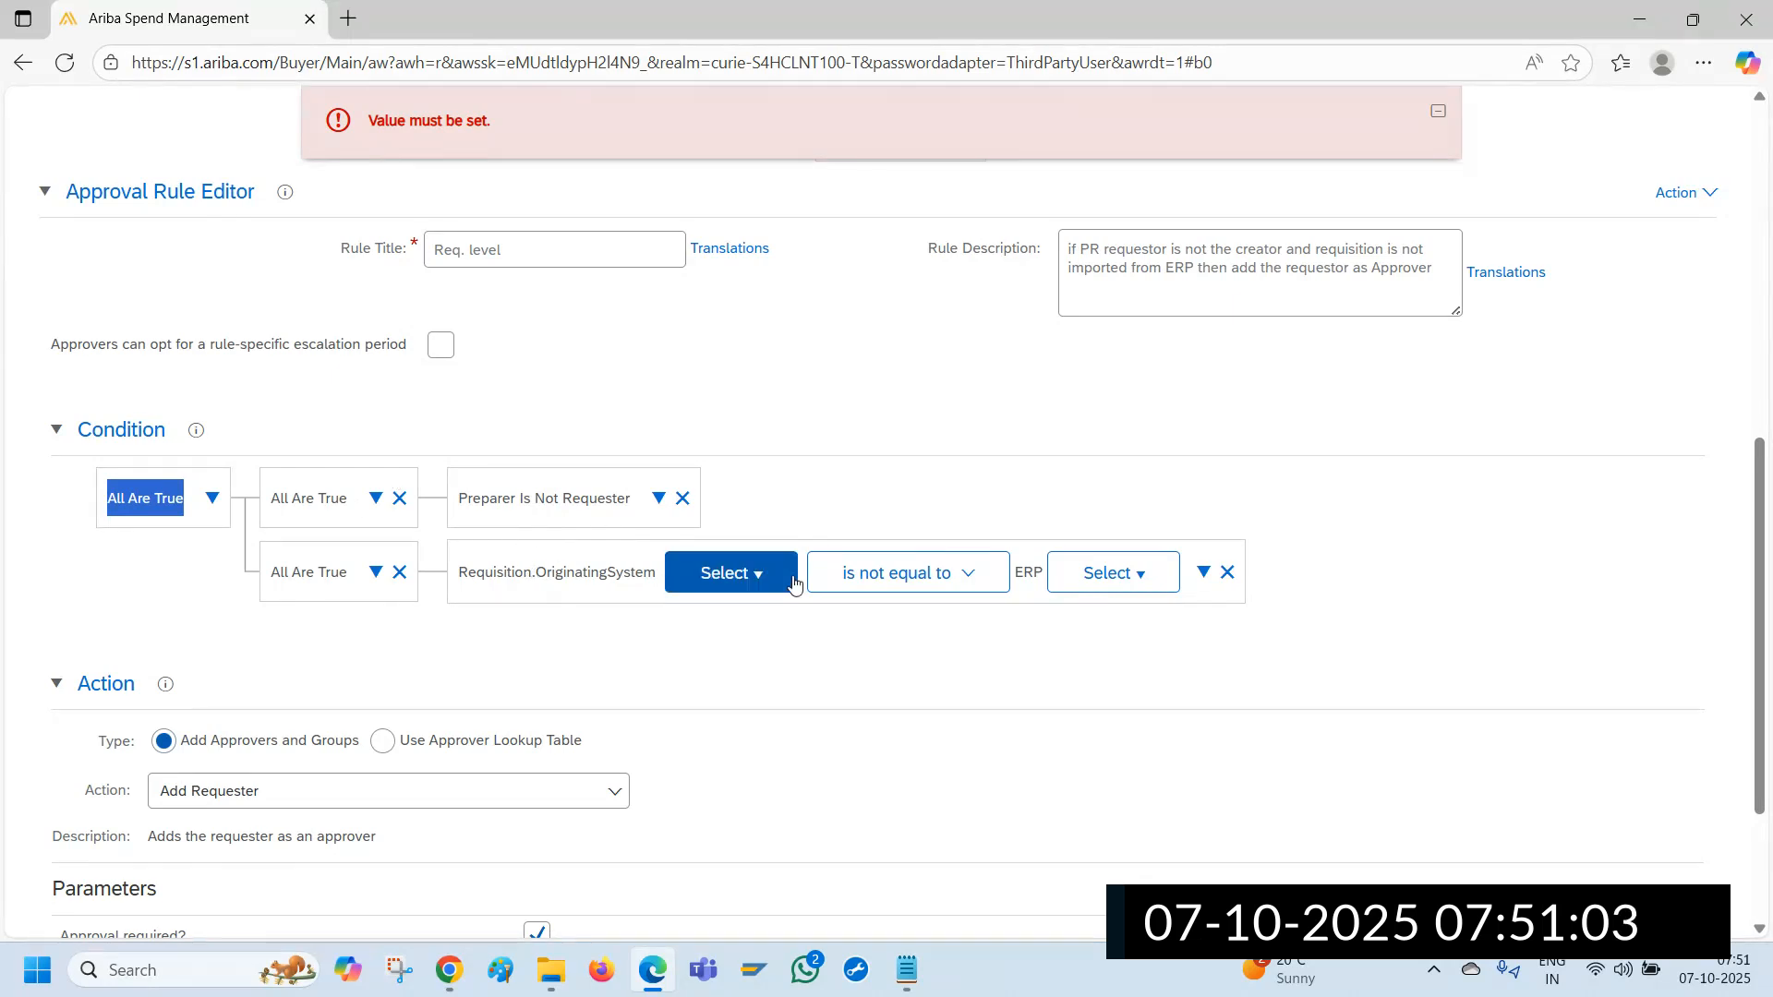
Inspect the PM Level rule's two total cost conditions for comparison and return to the Req. level rule
scroll(923, 554, "up", 5)
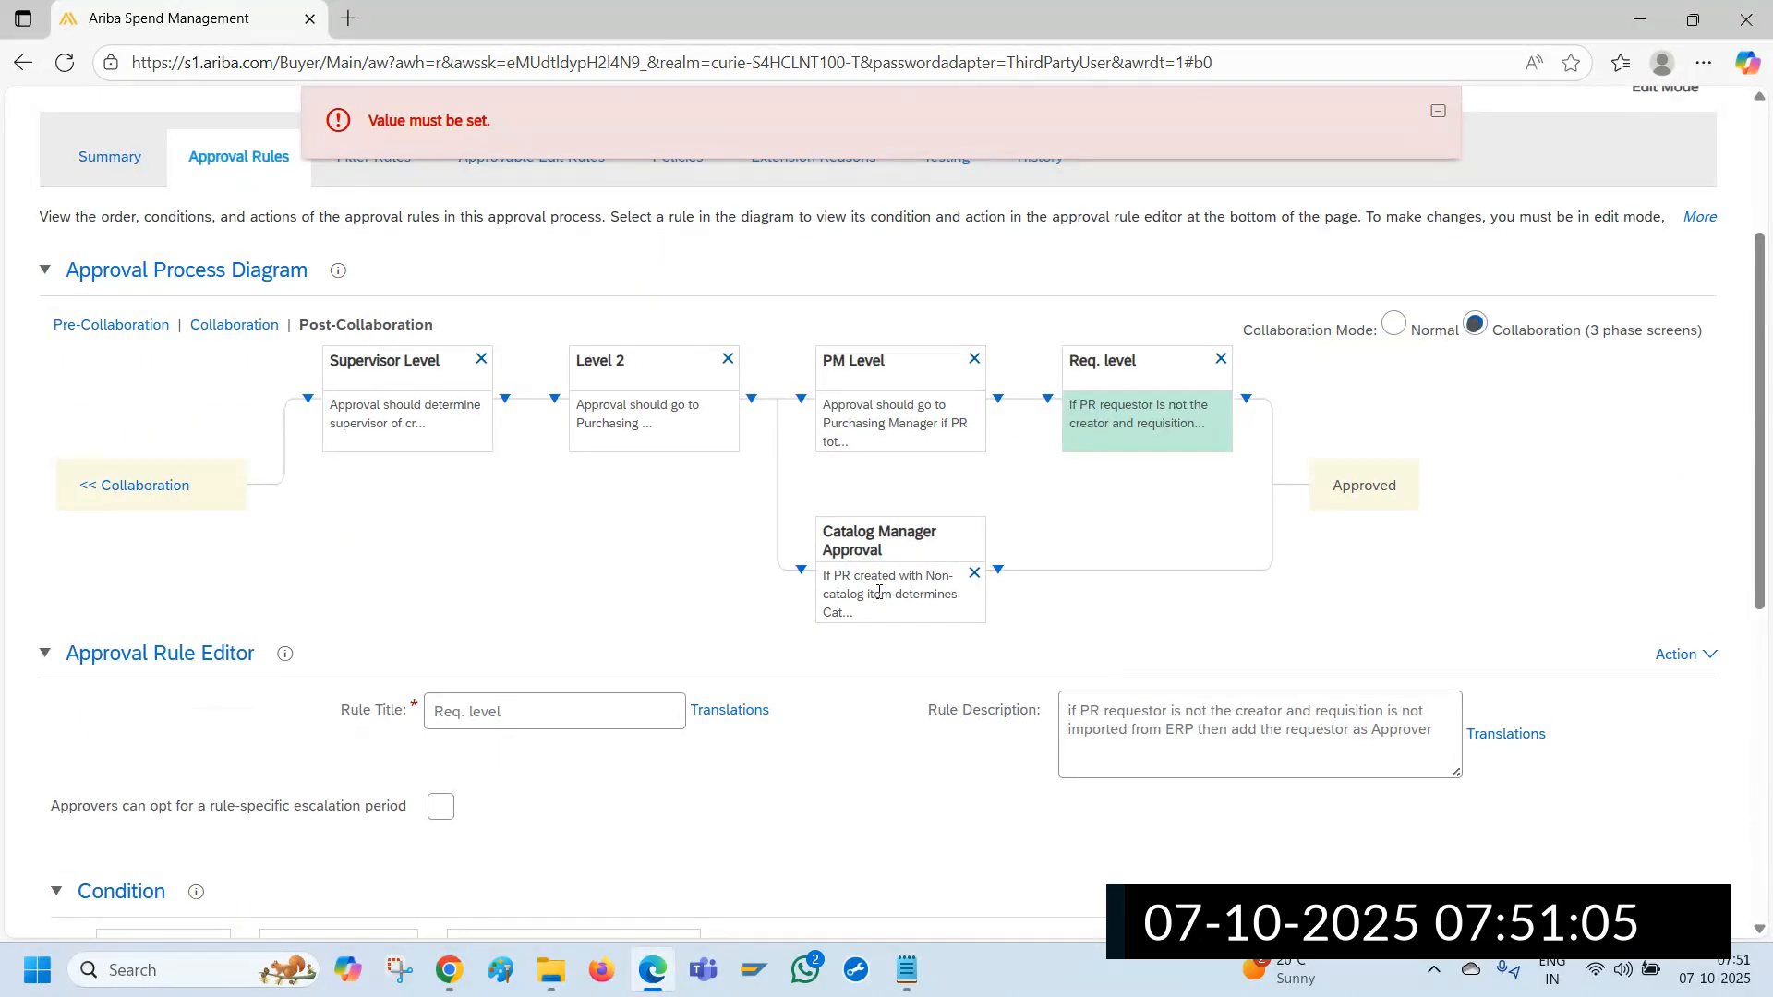
left_click(878, 412)
scroll(535, 593, "down", 6)
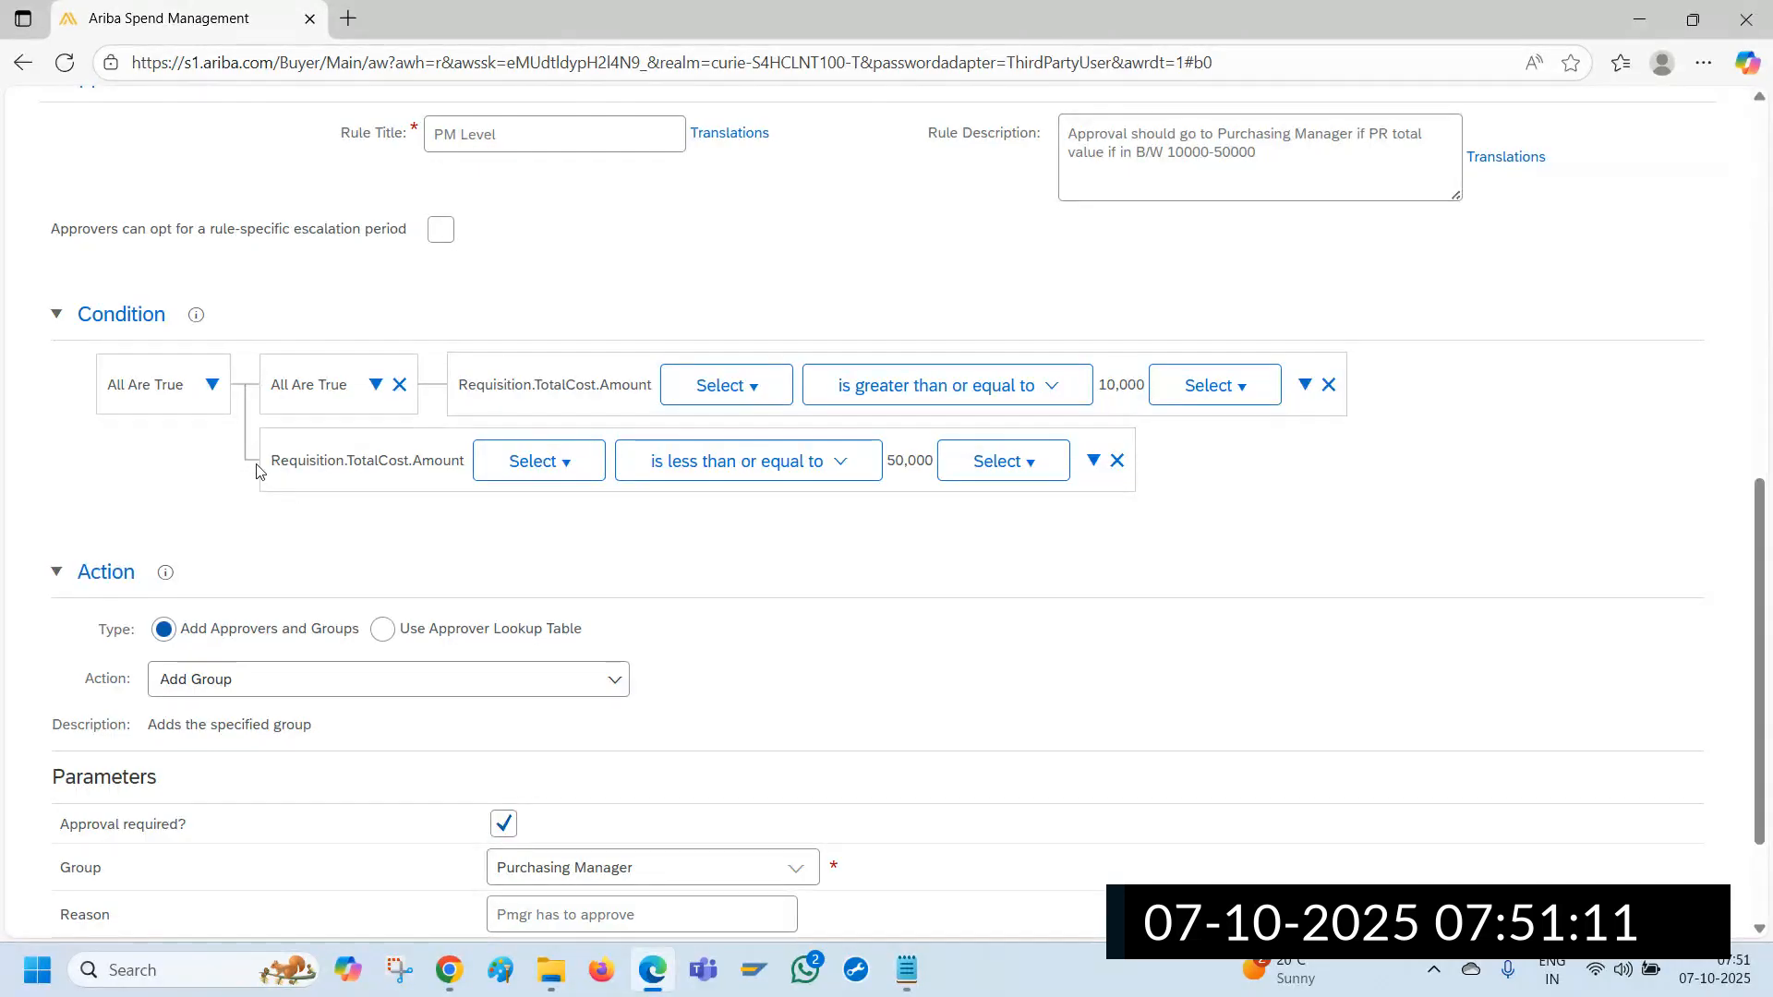
left_click_drag(270, 387, 1121, 386)
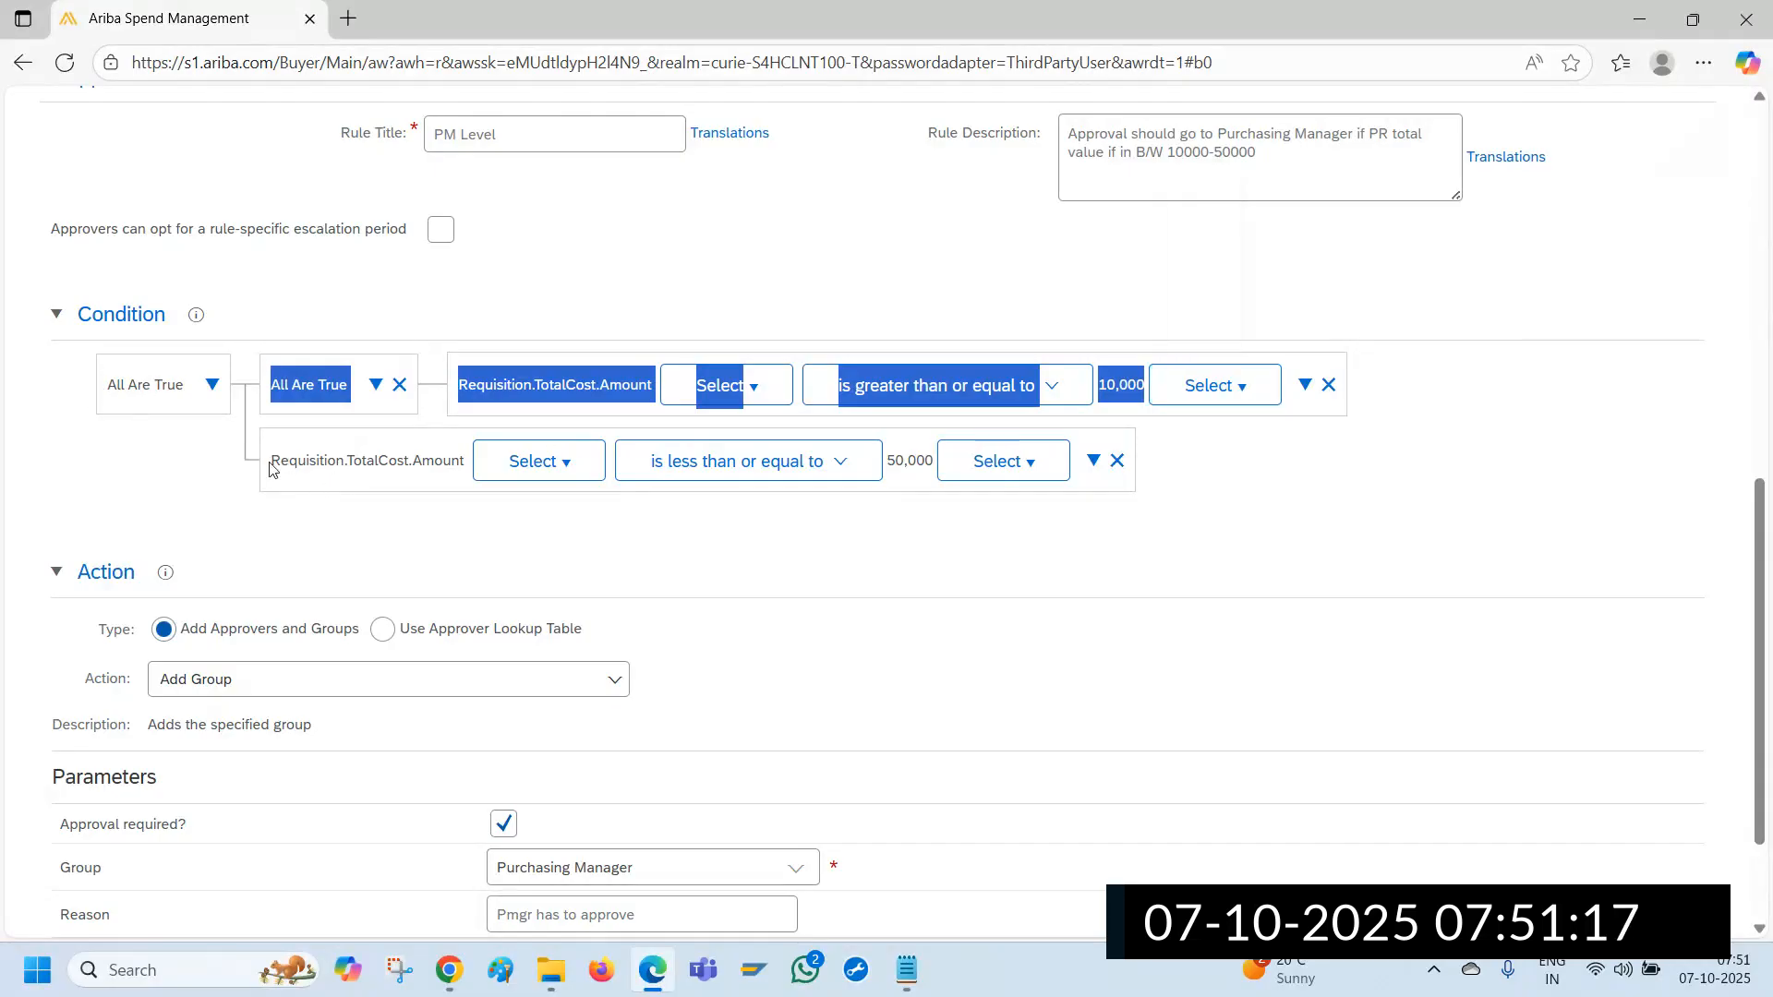
left_click_drag(271, 469, 983, 471)
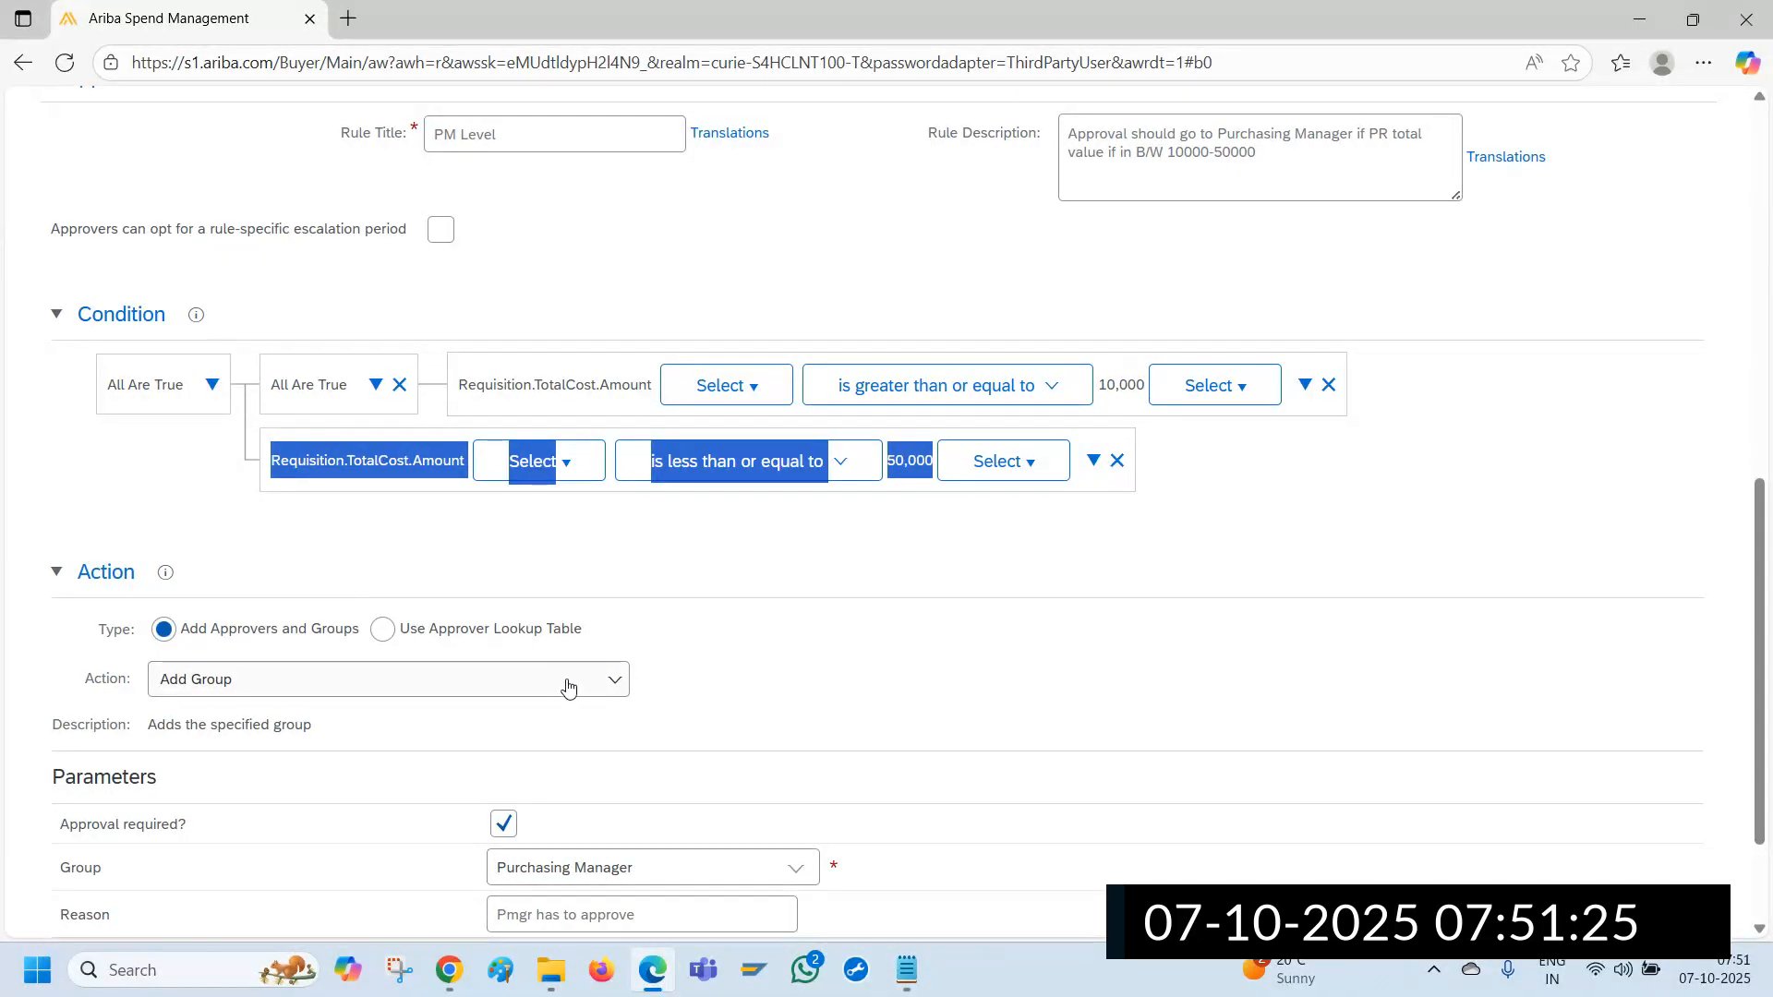
left_click(1335, 567)
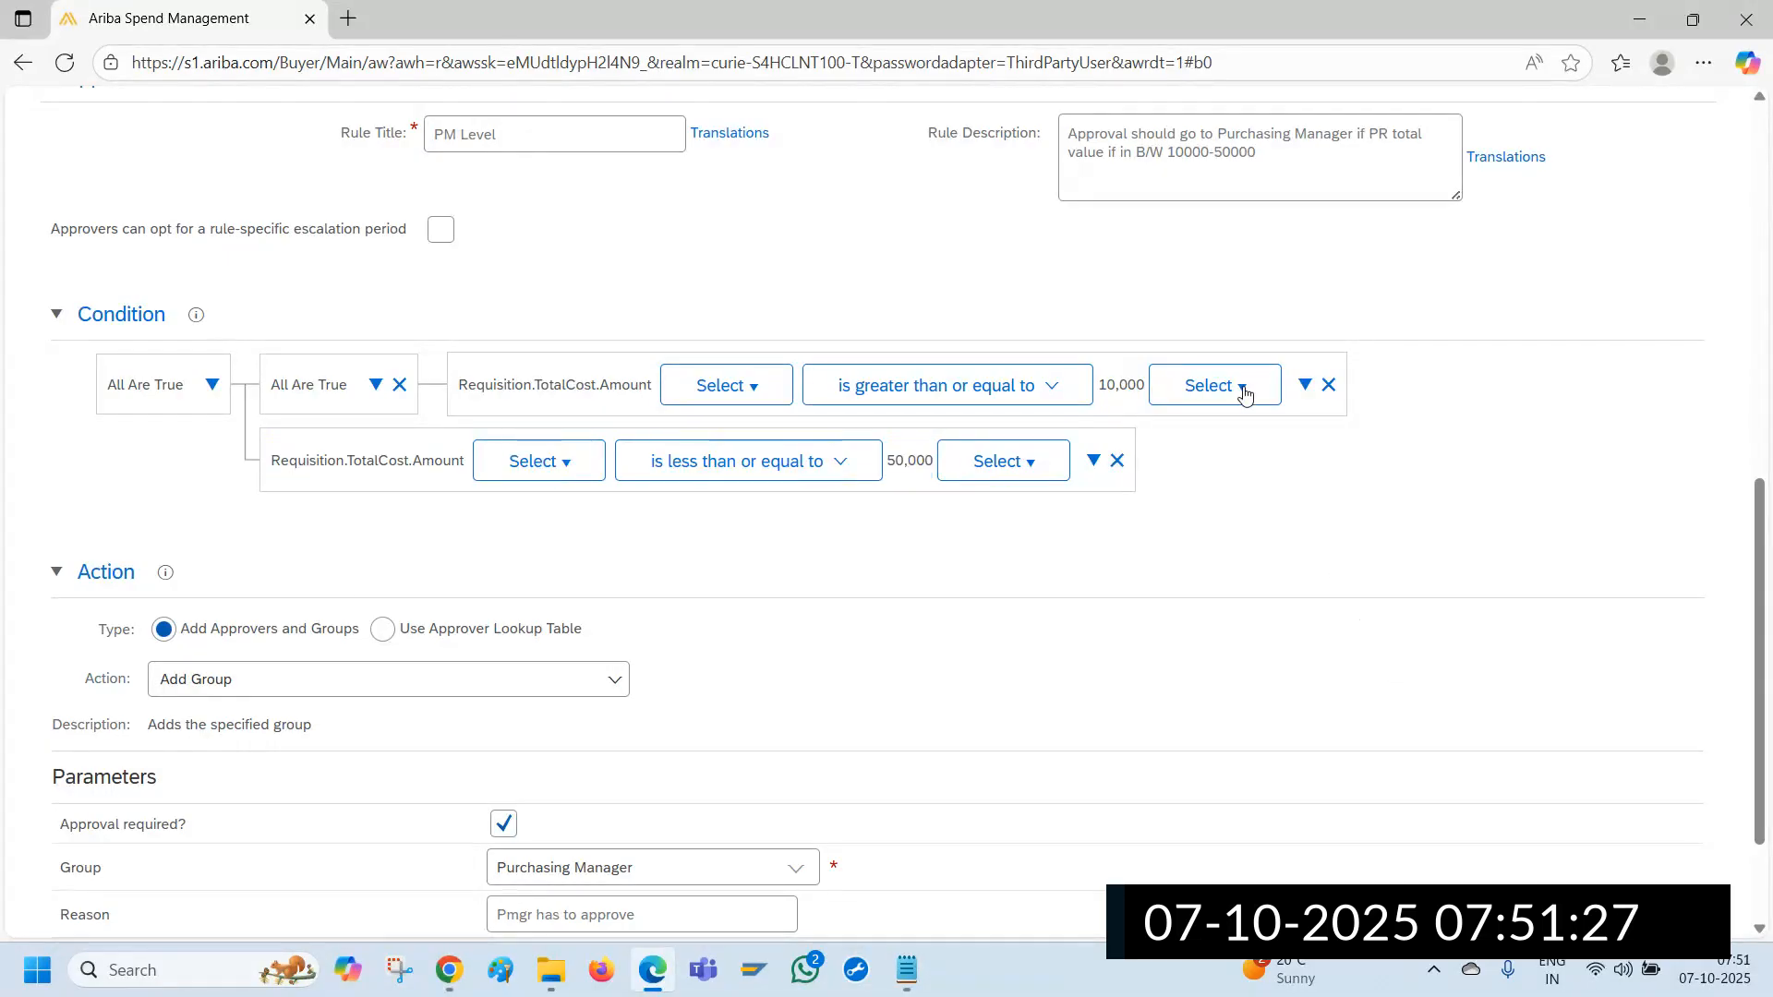
scroll(1003, 305, "up", 2)
scroll(1000, 306, "up", 5)
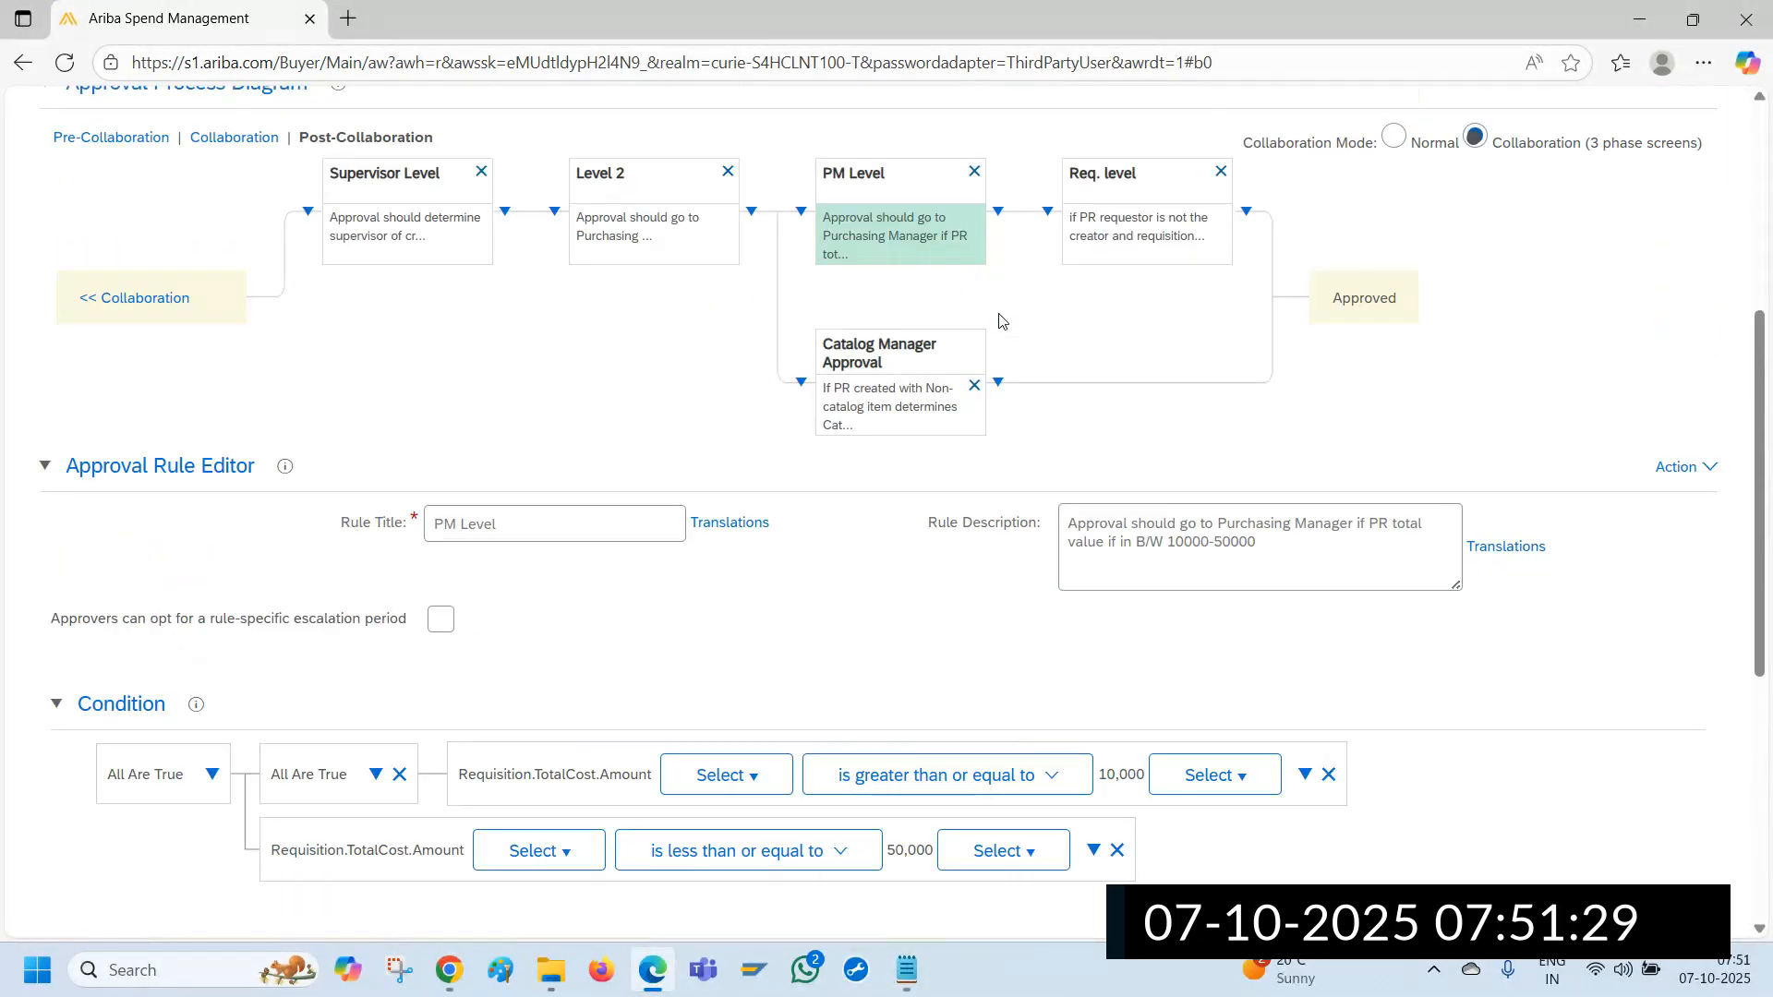
left_click(1077, 337)
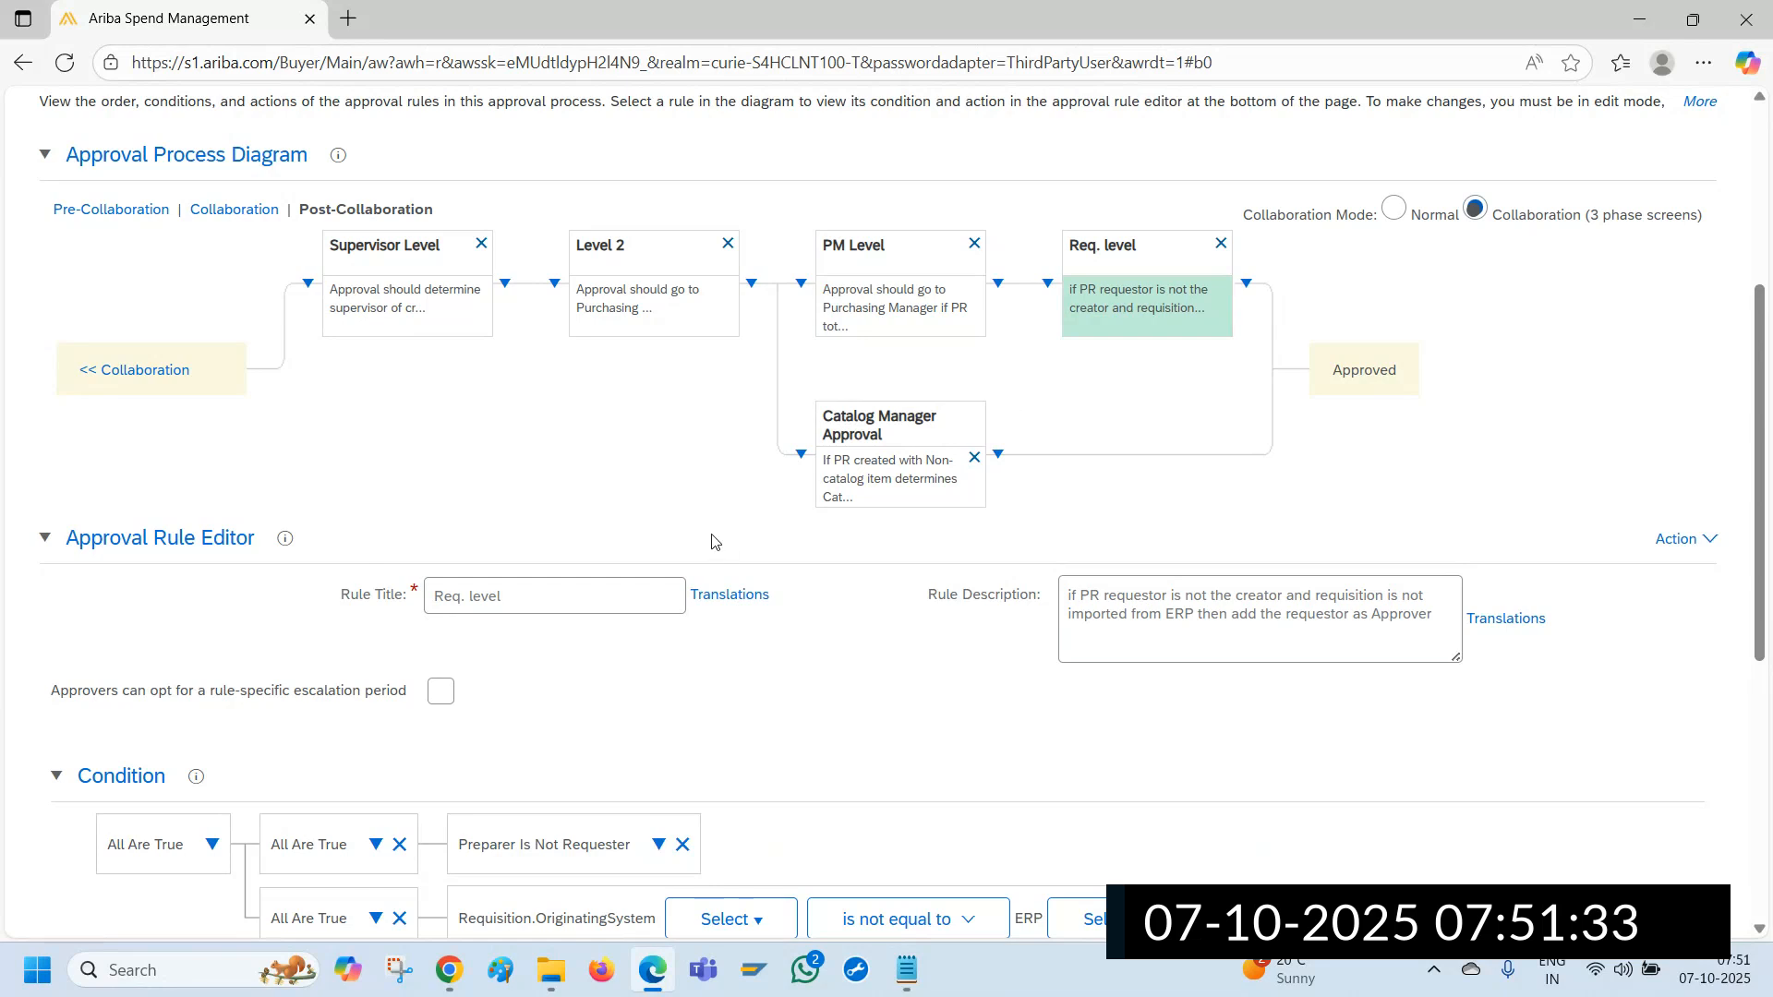
Switch to Notepad, read the Level 5 requirement with its region and company code approver table, and return to Ariba
key("alt+Tab")
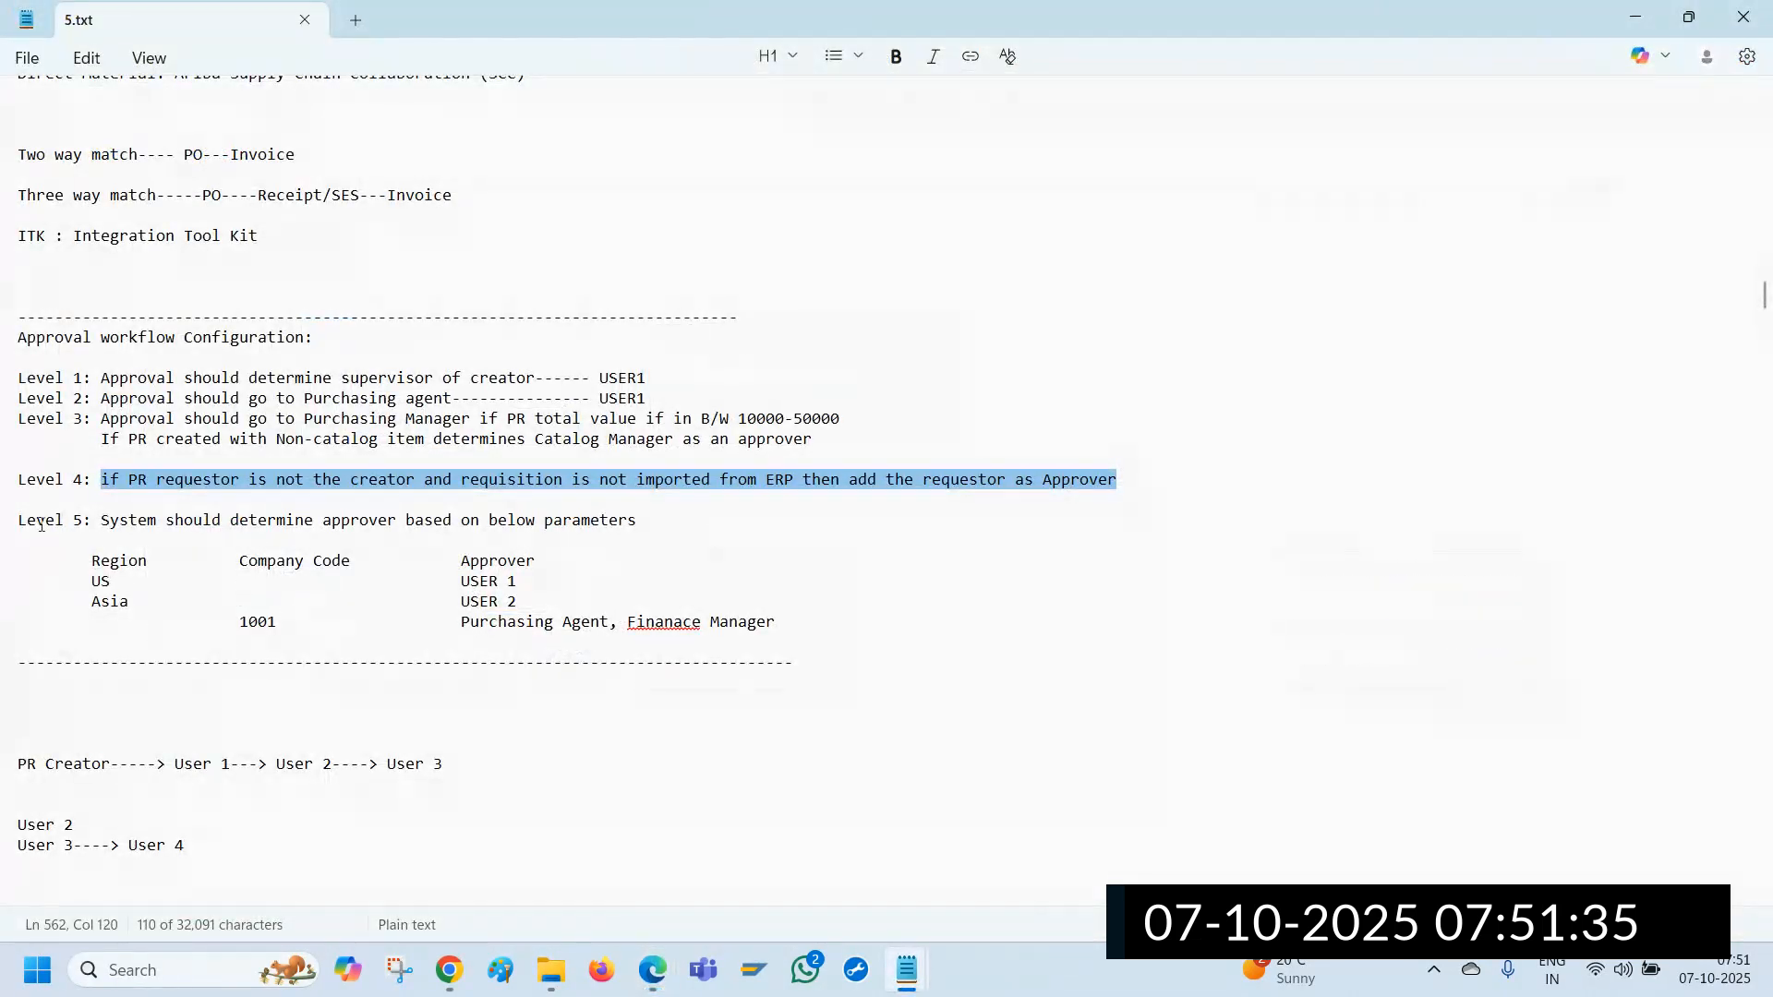
left_click_drag(29, 520, 790, 628)
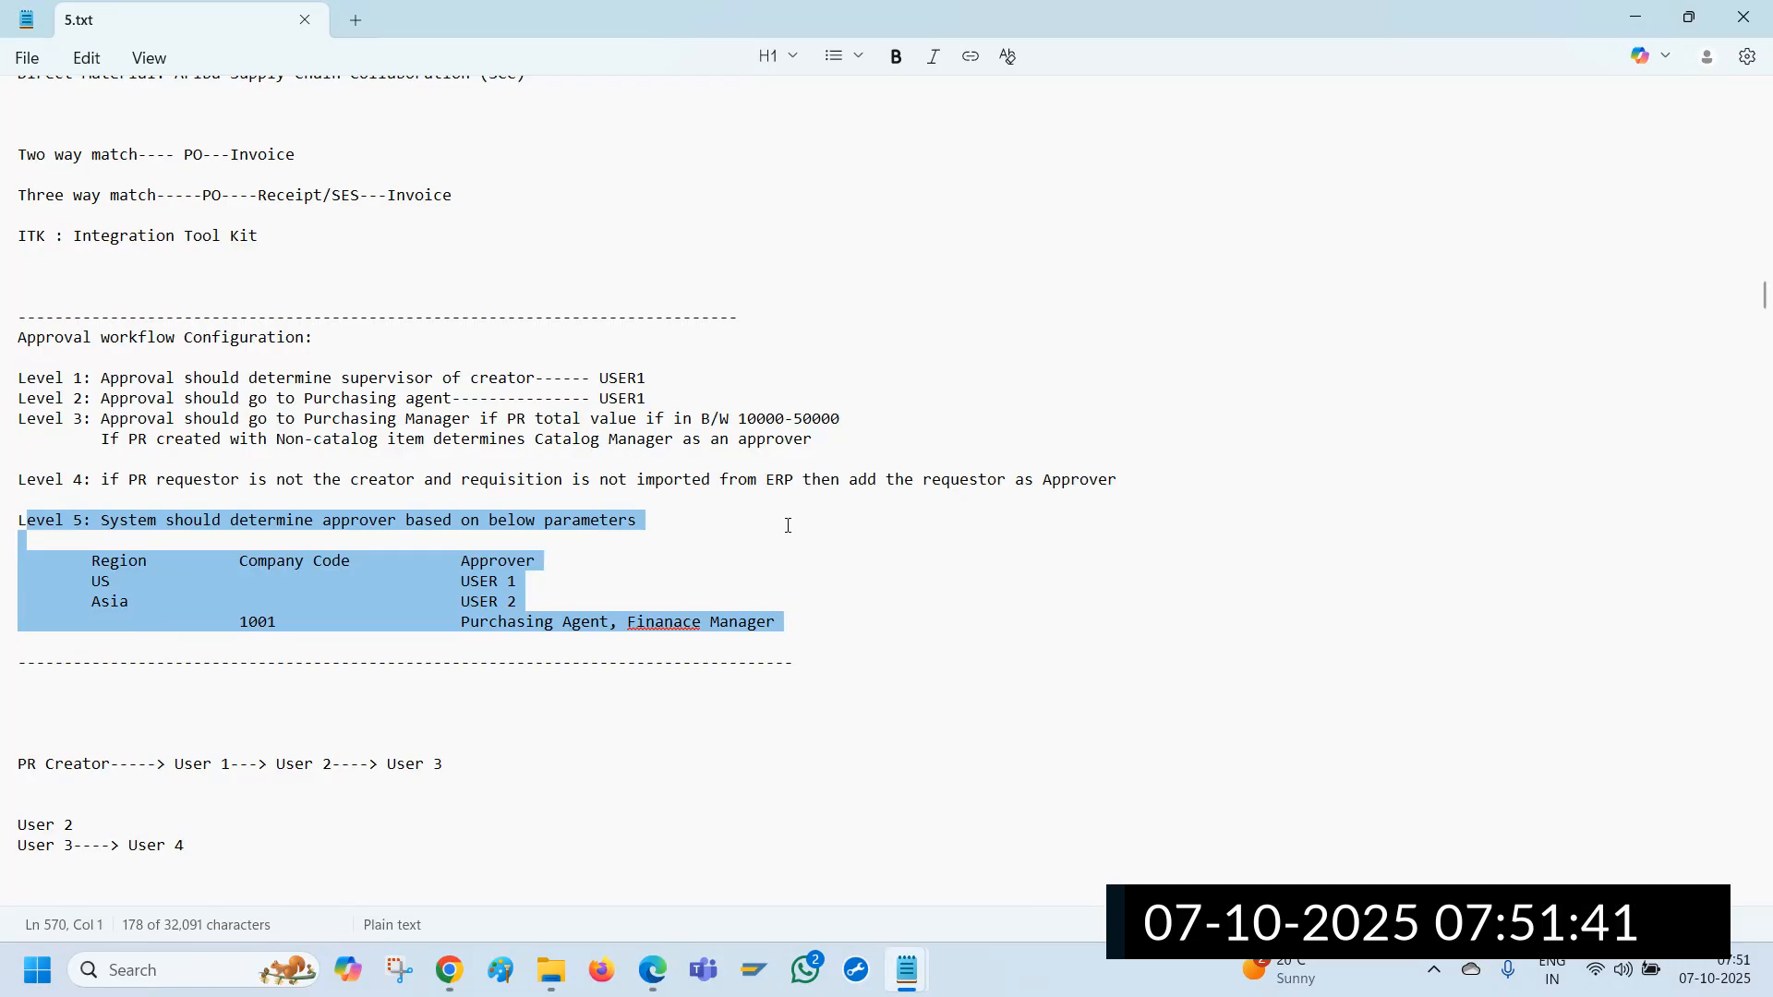
key("alt+Tab")
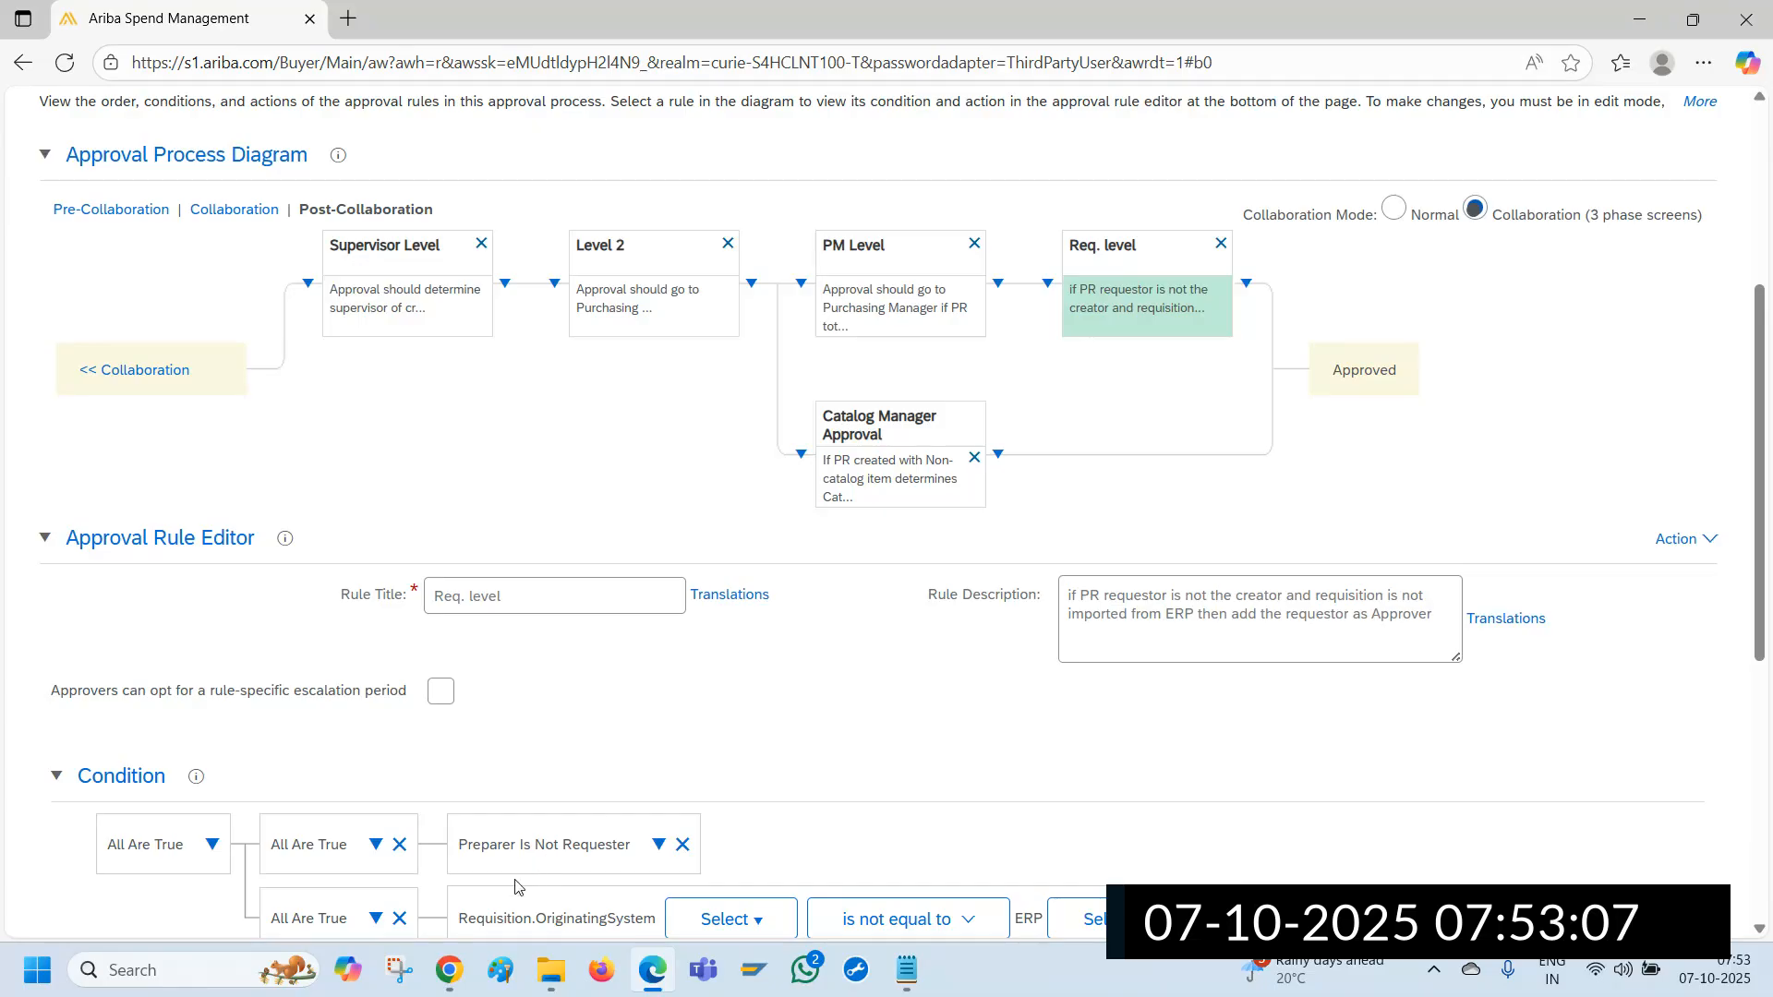
mouse_move(461, 961)
left_click(491, 920)
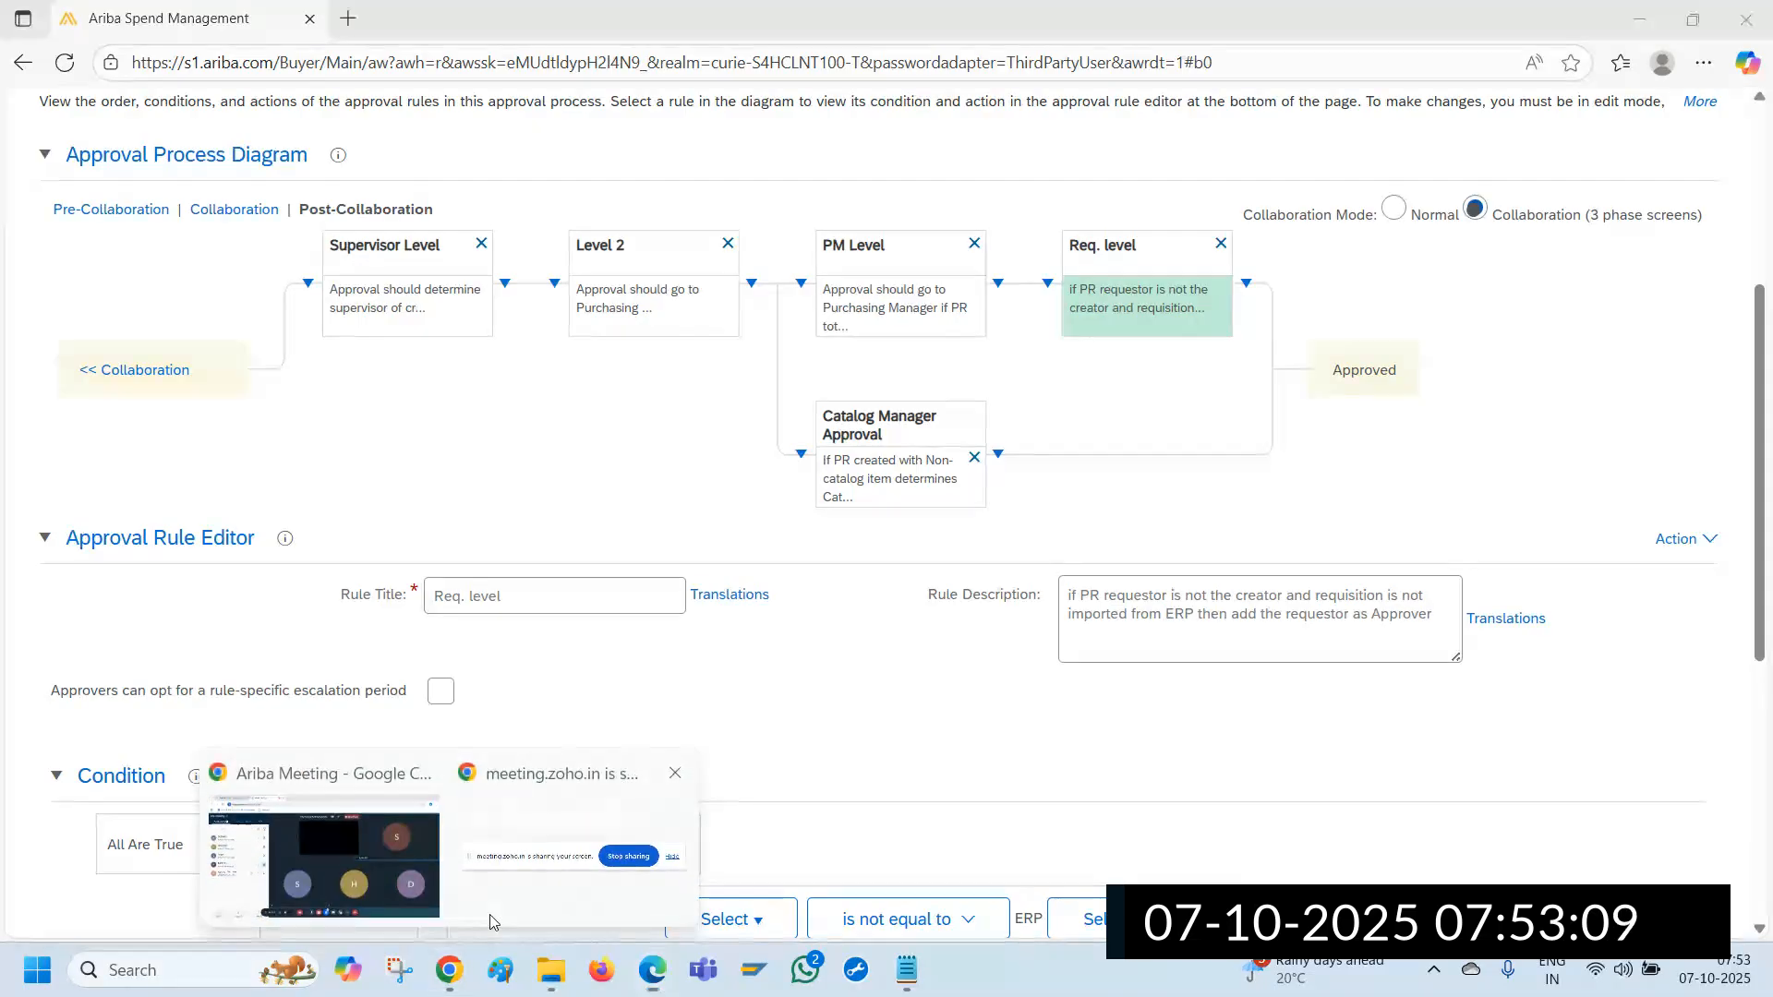
left_click(992, 905)
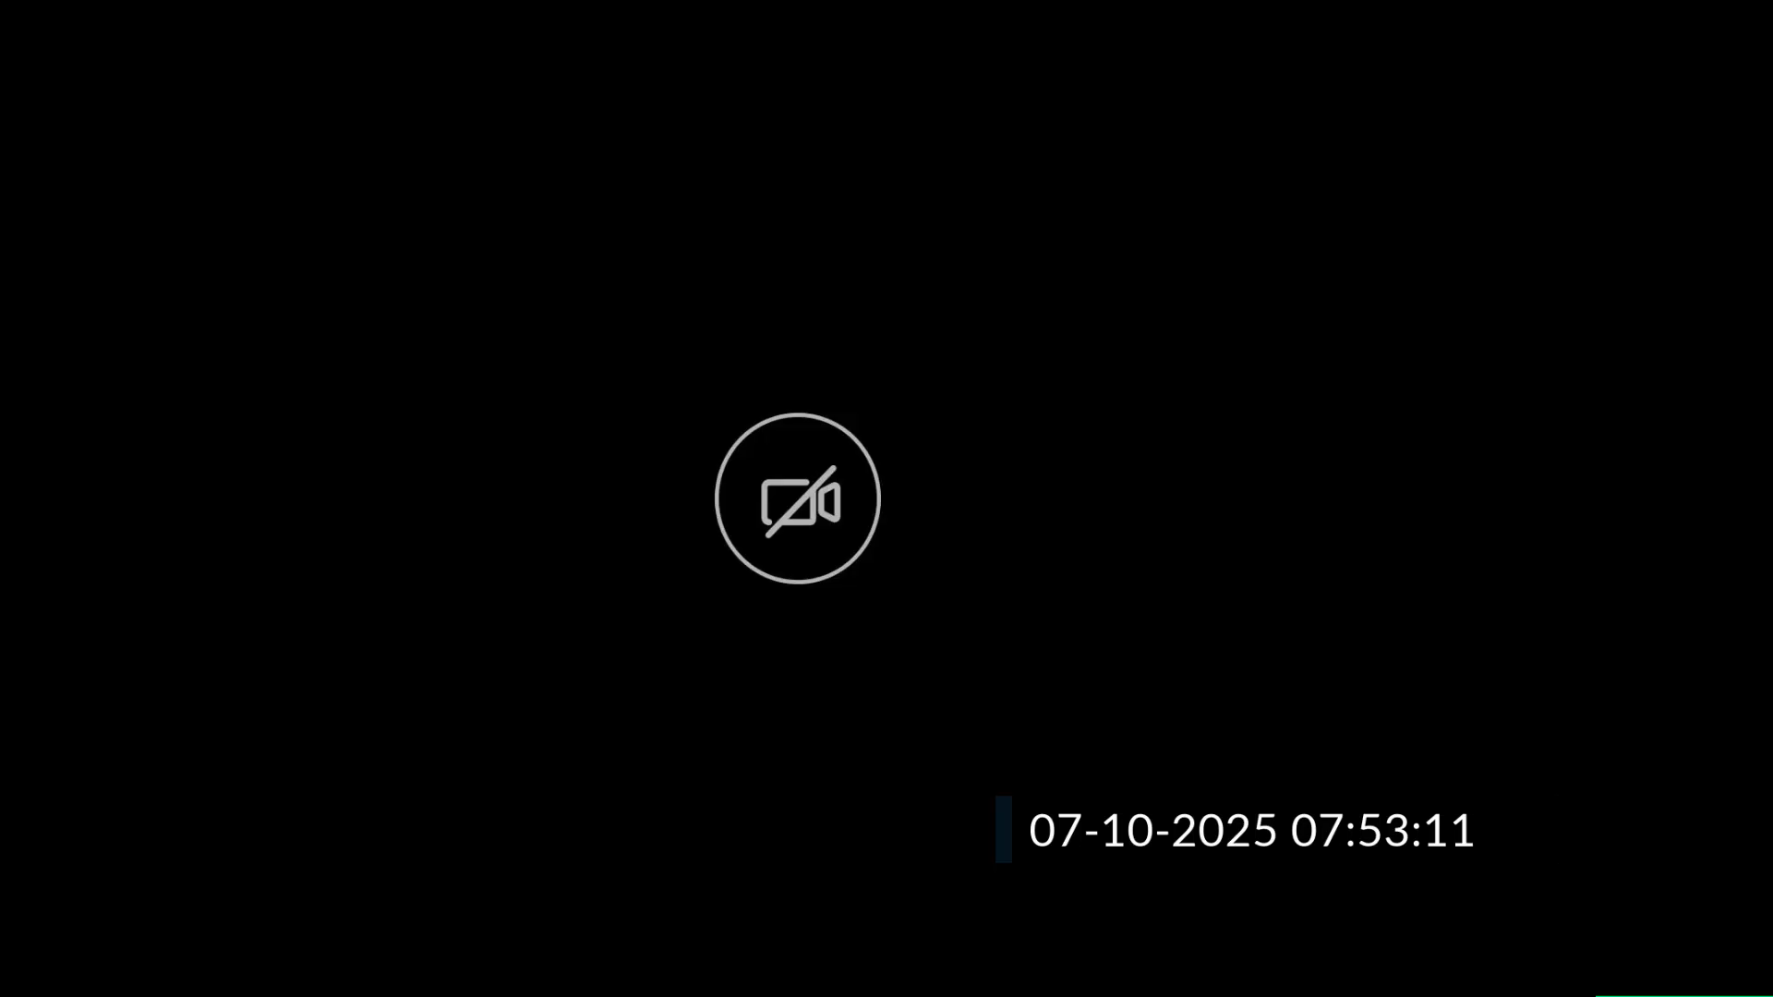